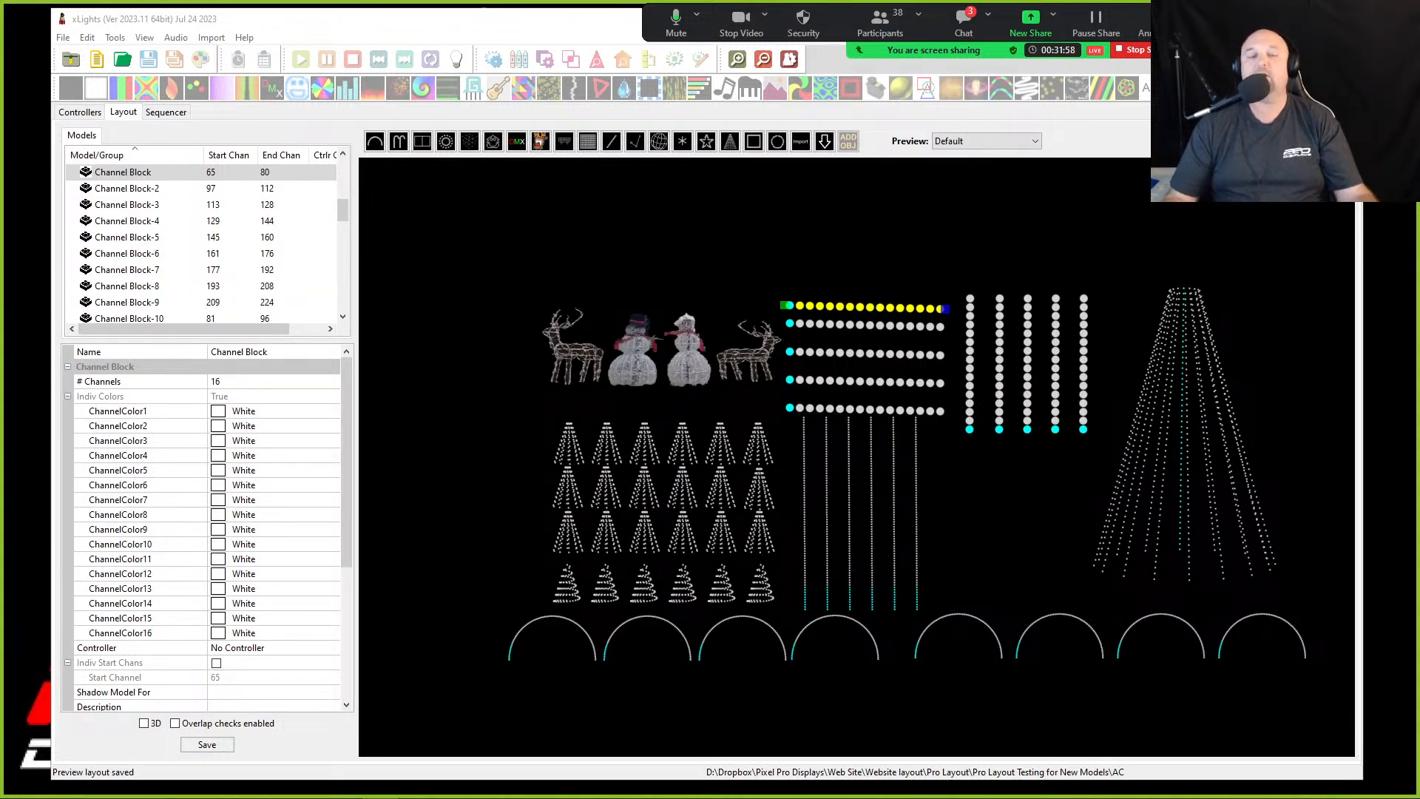
- Maximize the window and browse the model list in the layout
left_click(446, 443)
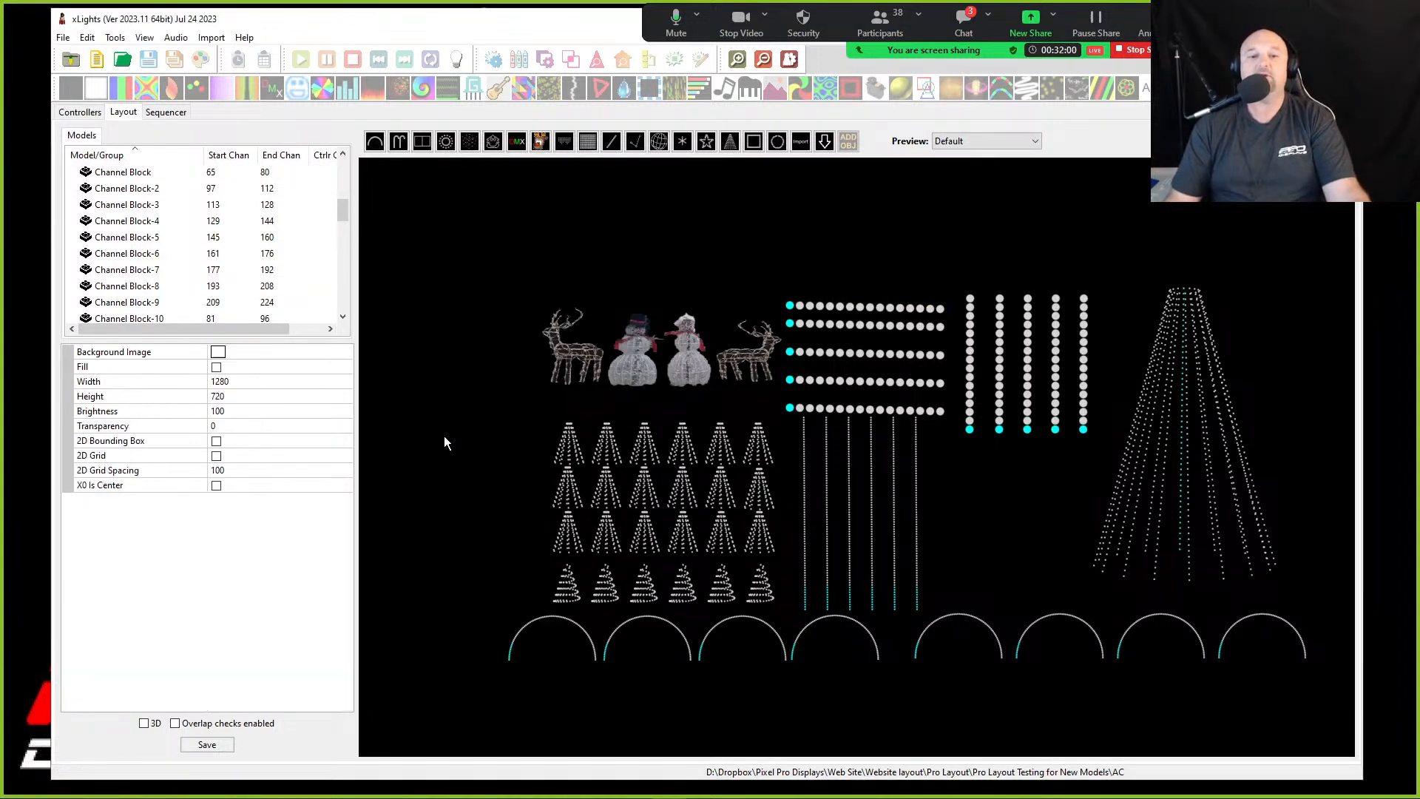
scroll(247, 207, "up", 5)
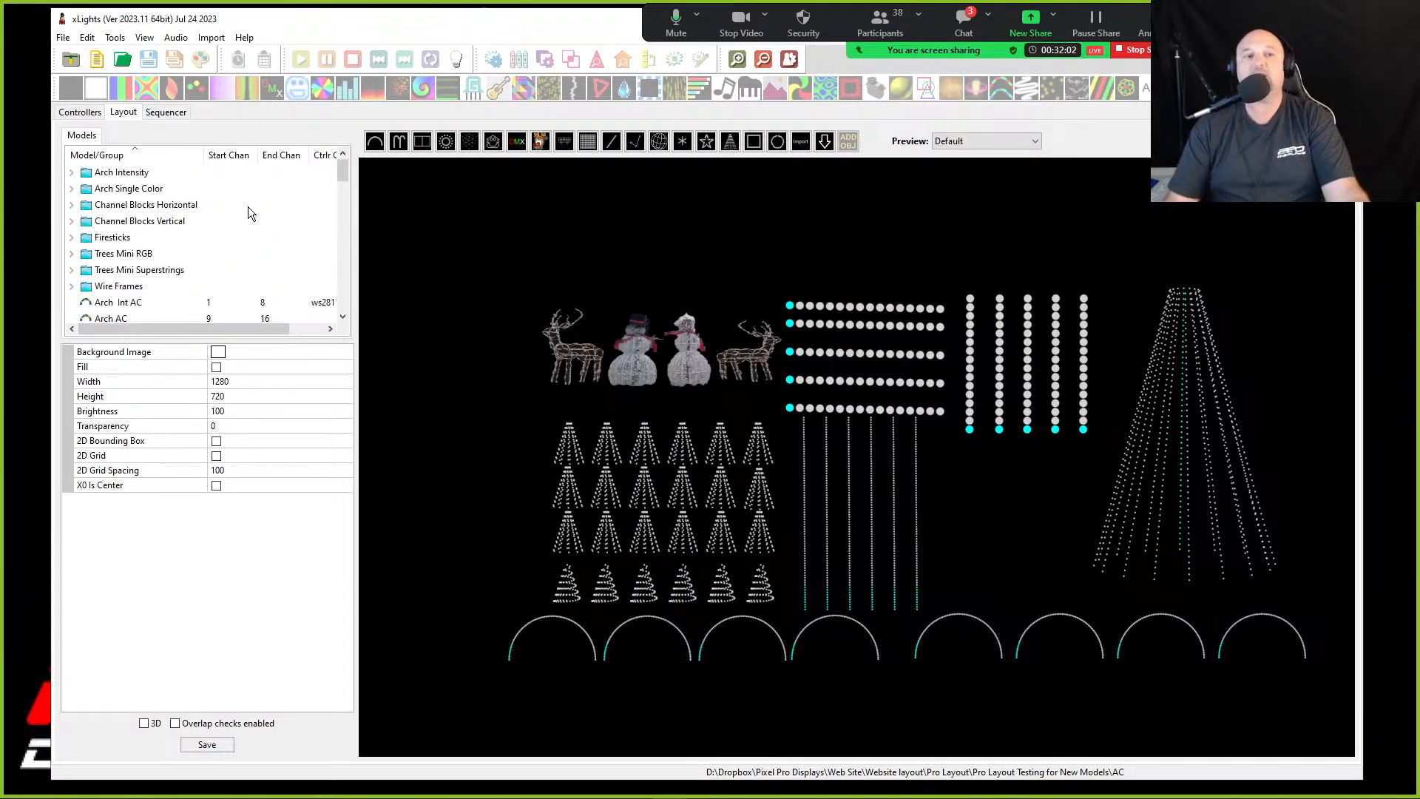
scroll(135, 194, "down", 15)
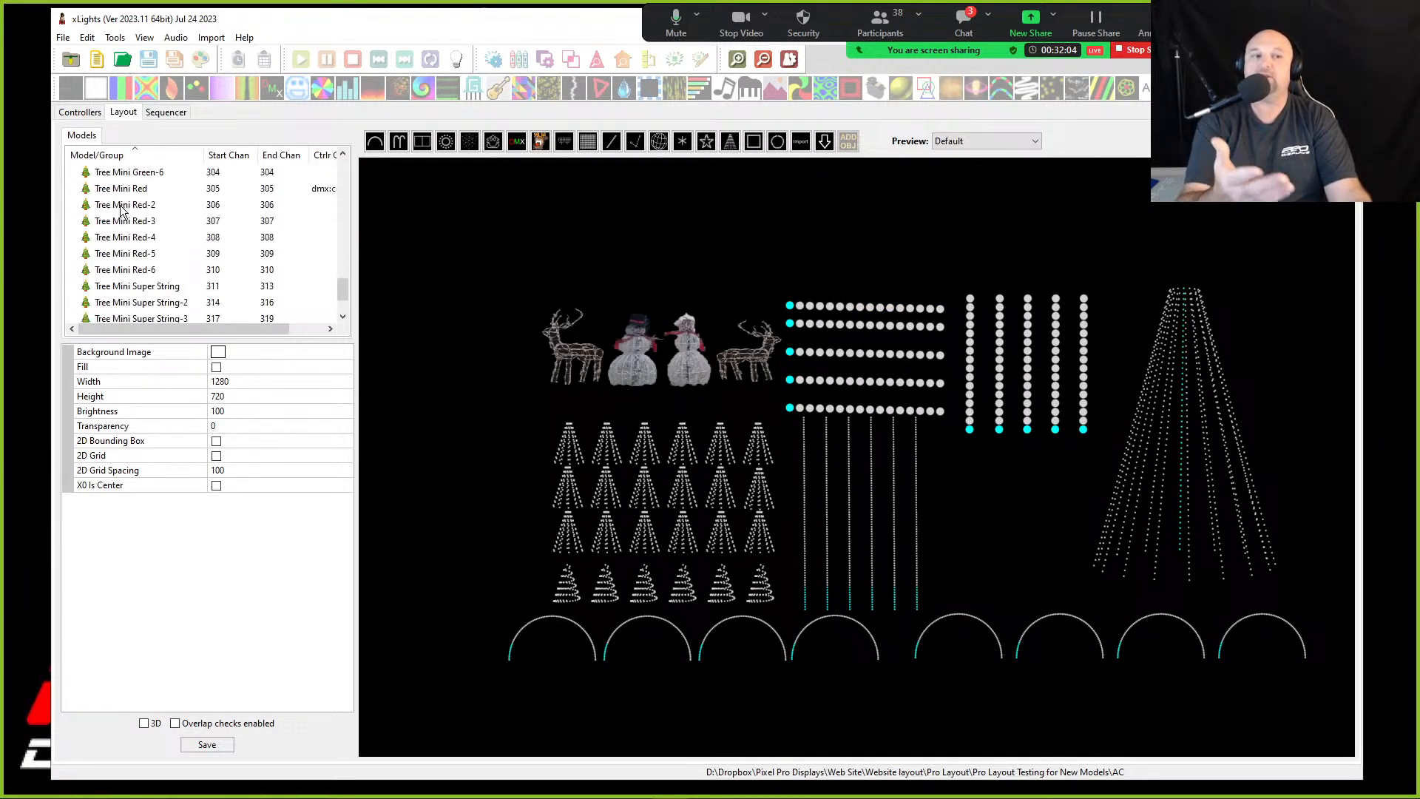
scroll(148, 222, "up", 15)
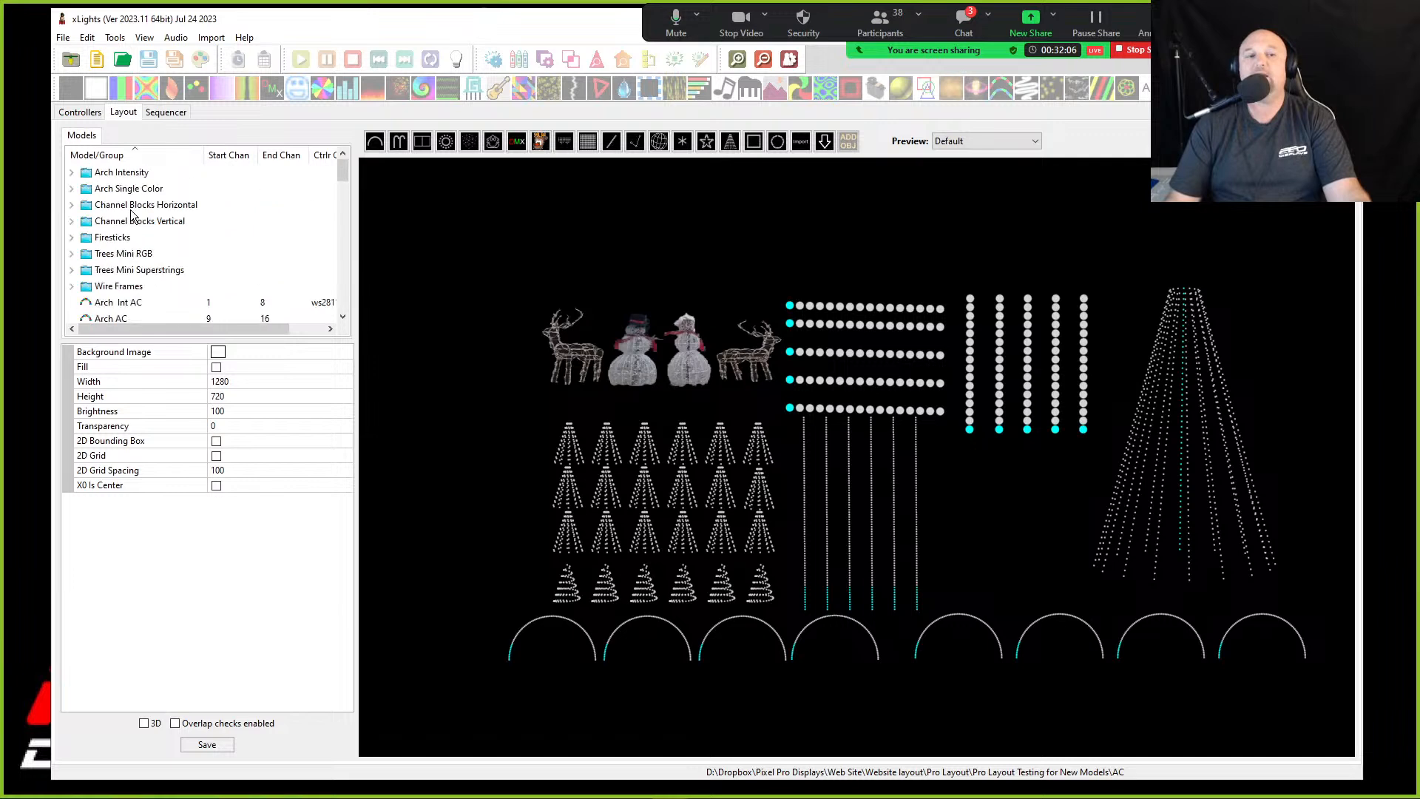
scroll(172, 225, "down", 4)
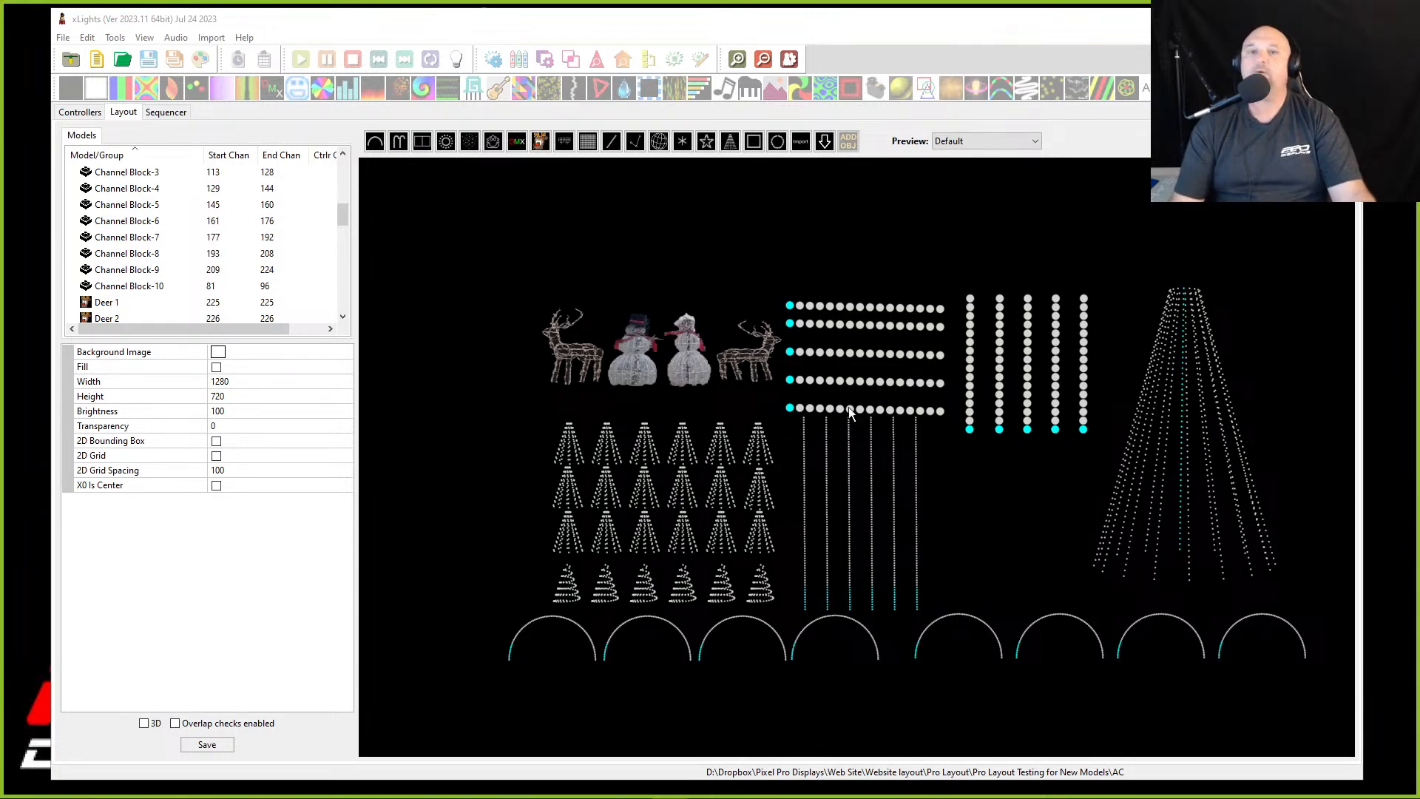
double_click(477, 20)
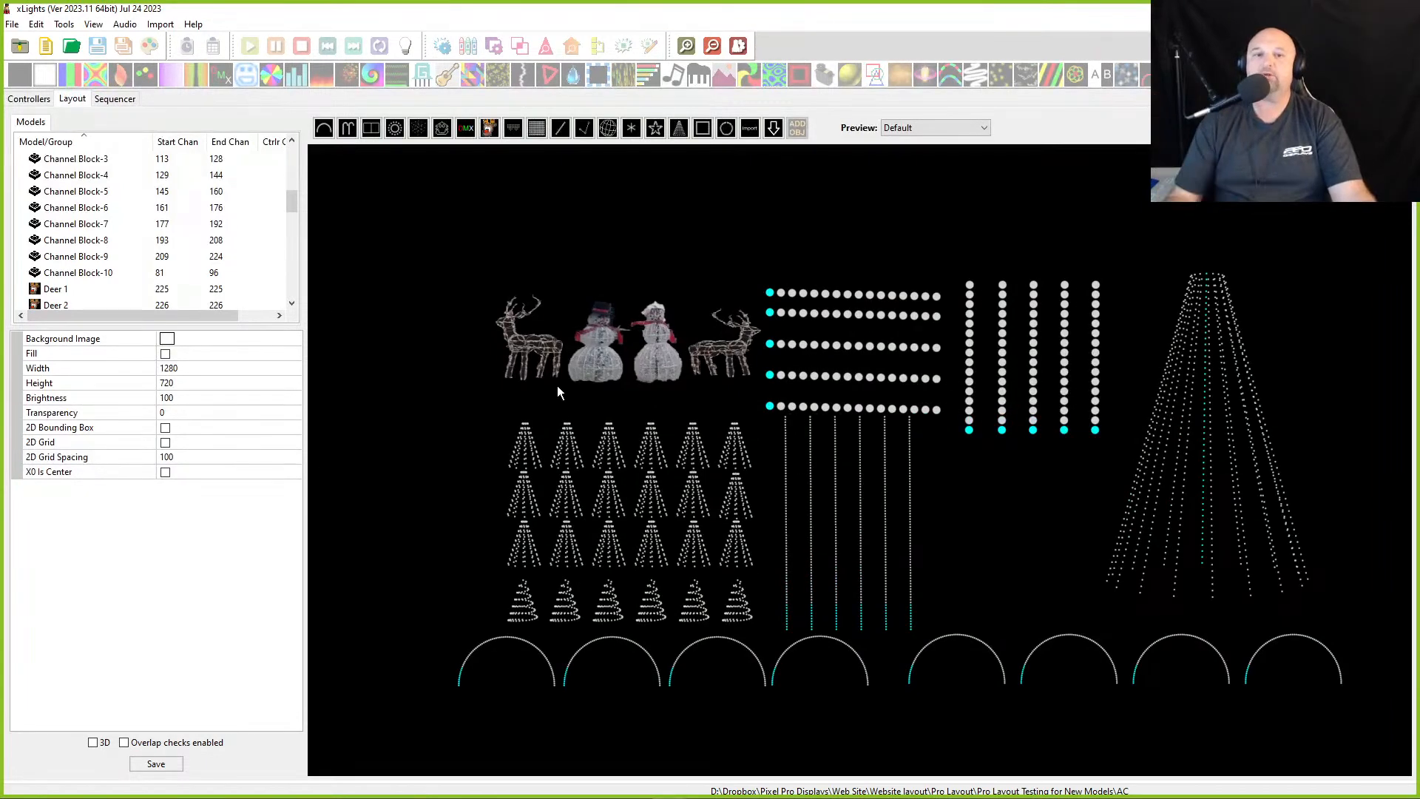
left_click(522, 330)
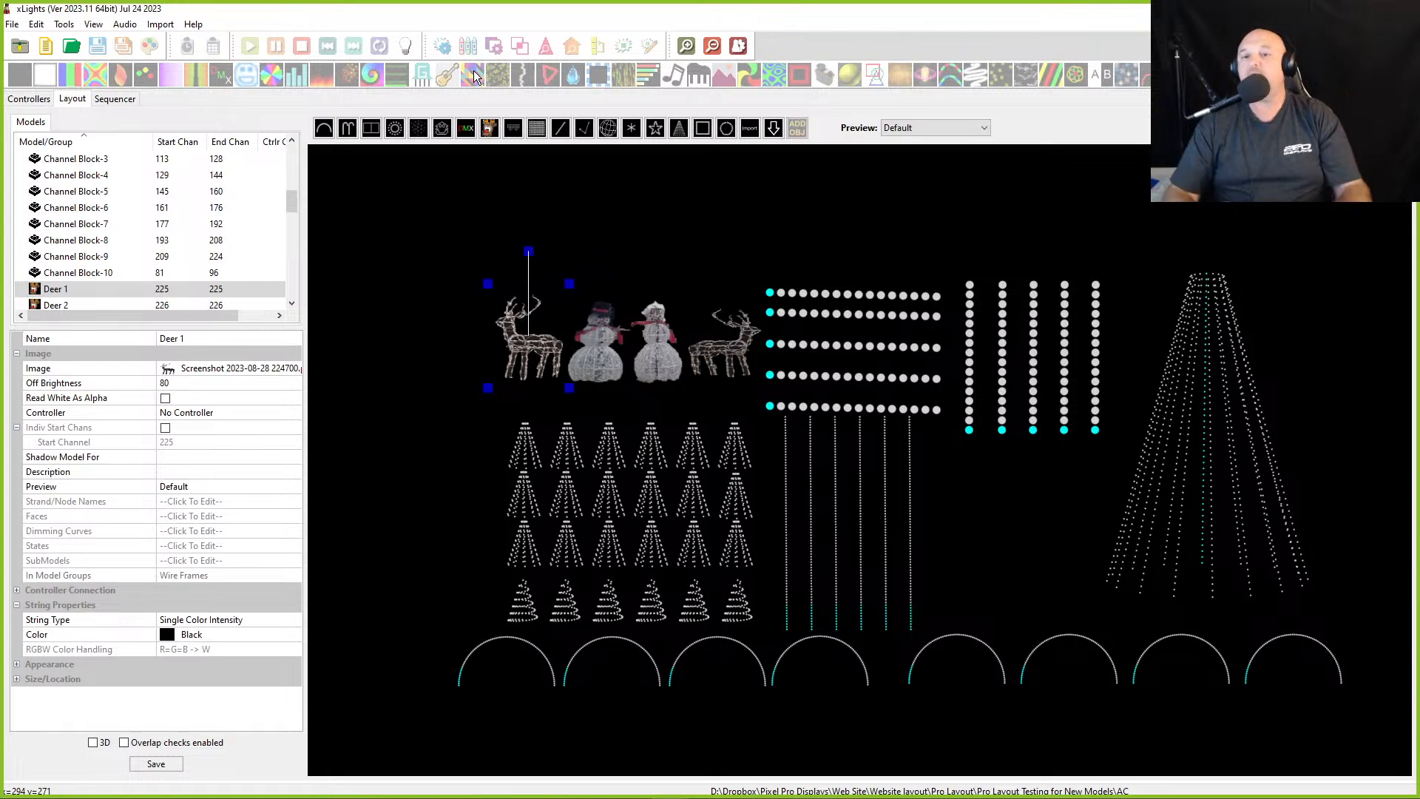
mouse_move(888, 795)
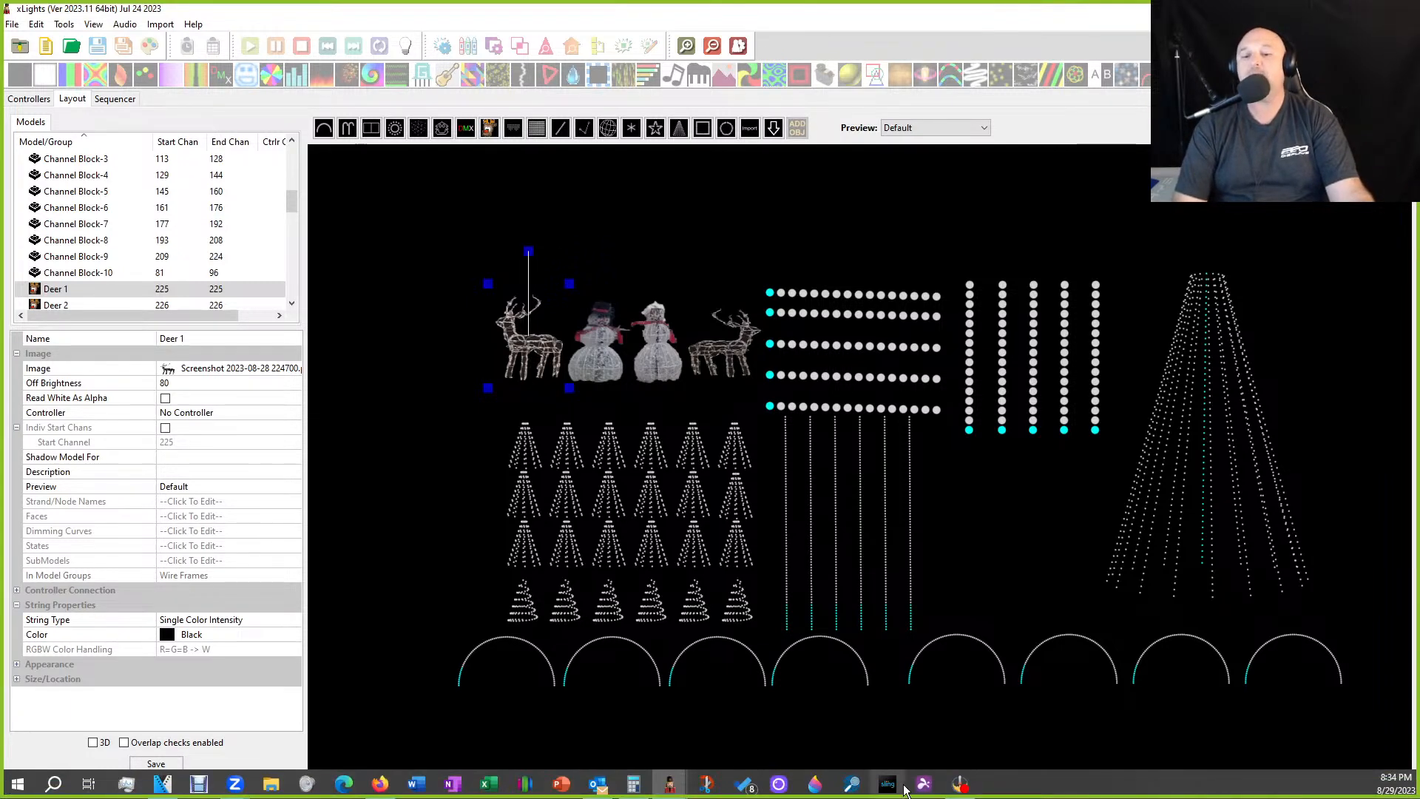
left_click(817, 785)
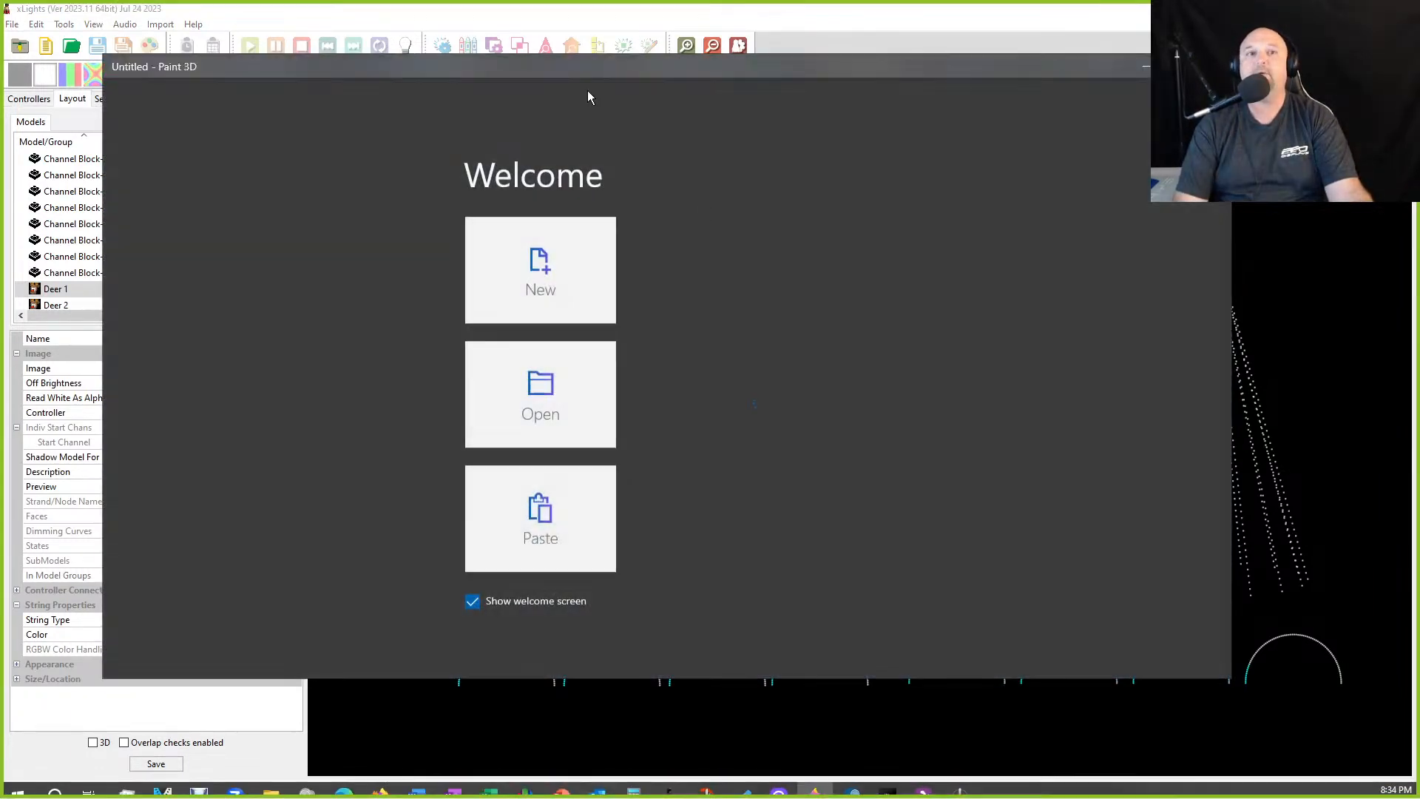
left_click(517, 262)
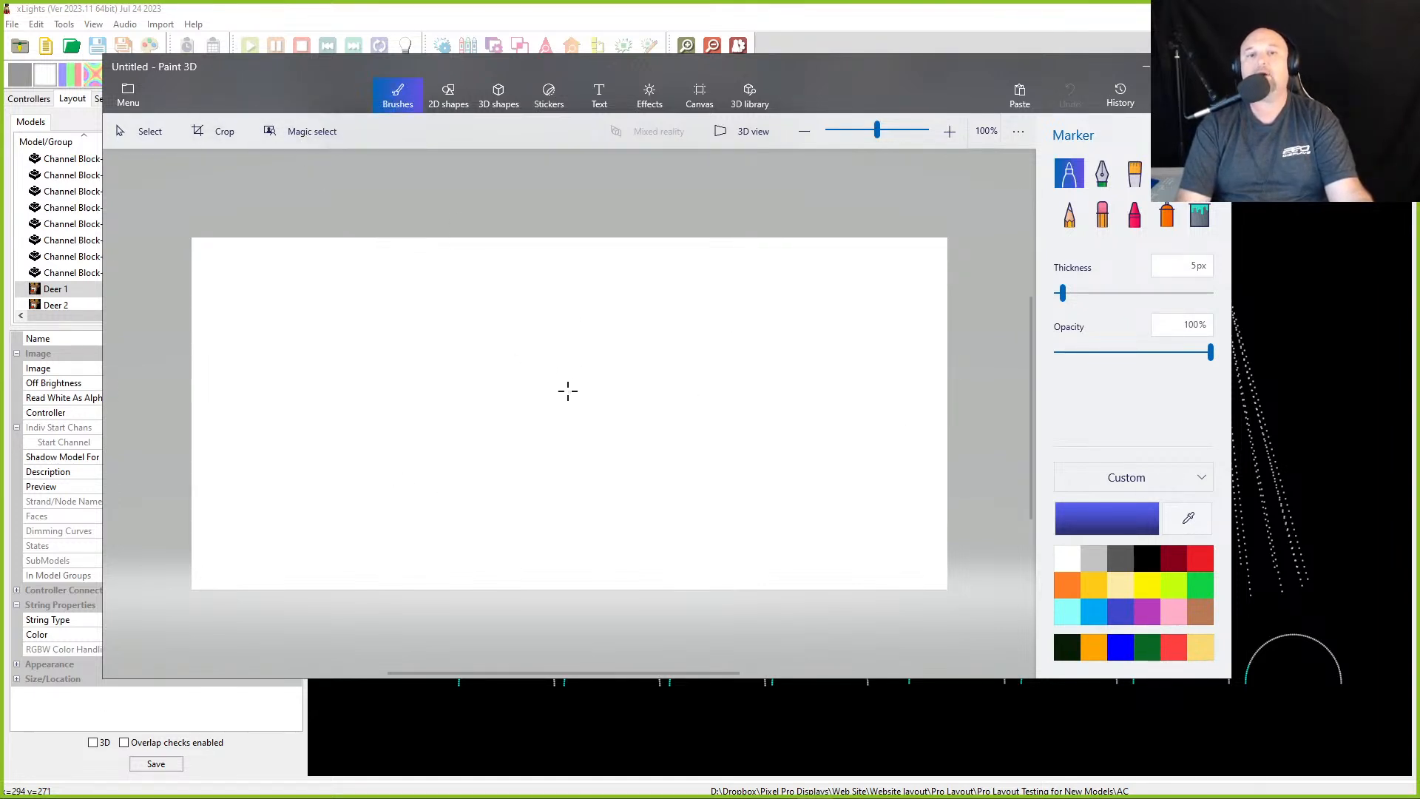
left_click(1145, 65)
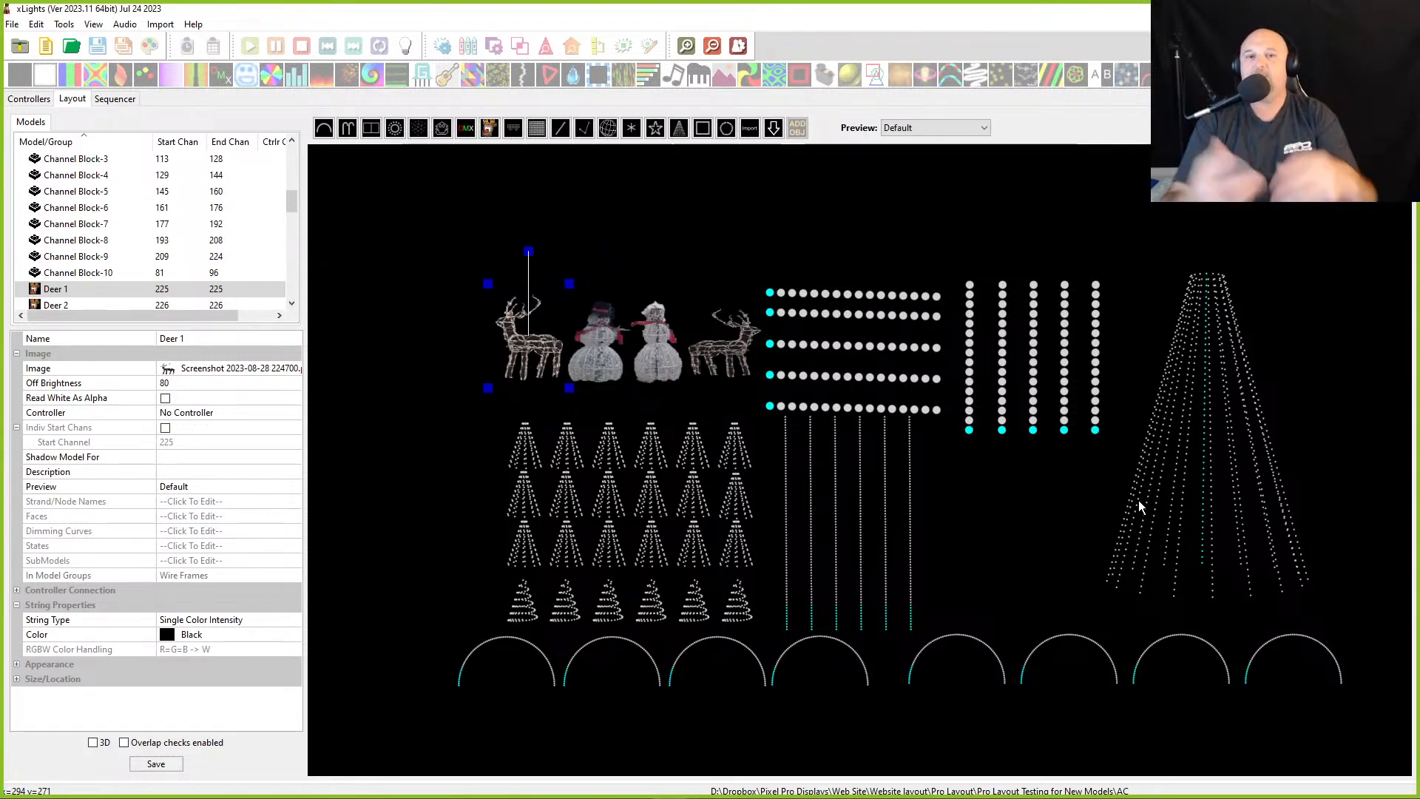
- Inspect the Deer 2 and snowman image models, zooming in on the snowmen in the preview
mouse_move(525, 353)
left_mouse_down()
mouse_move(511, 352)
mouse_move(528, 357)
left_mouse_up()
left_click(723, 352)
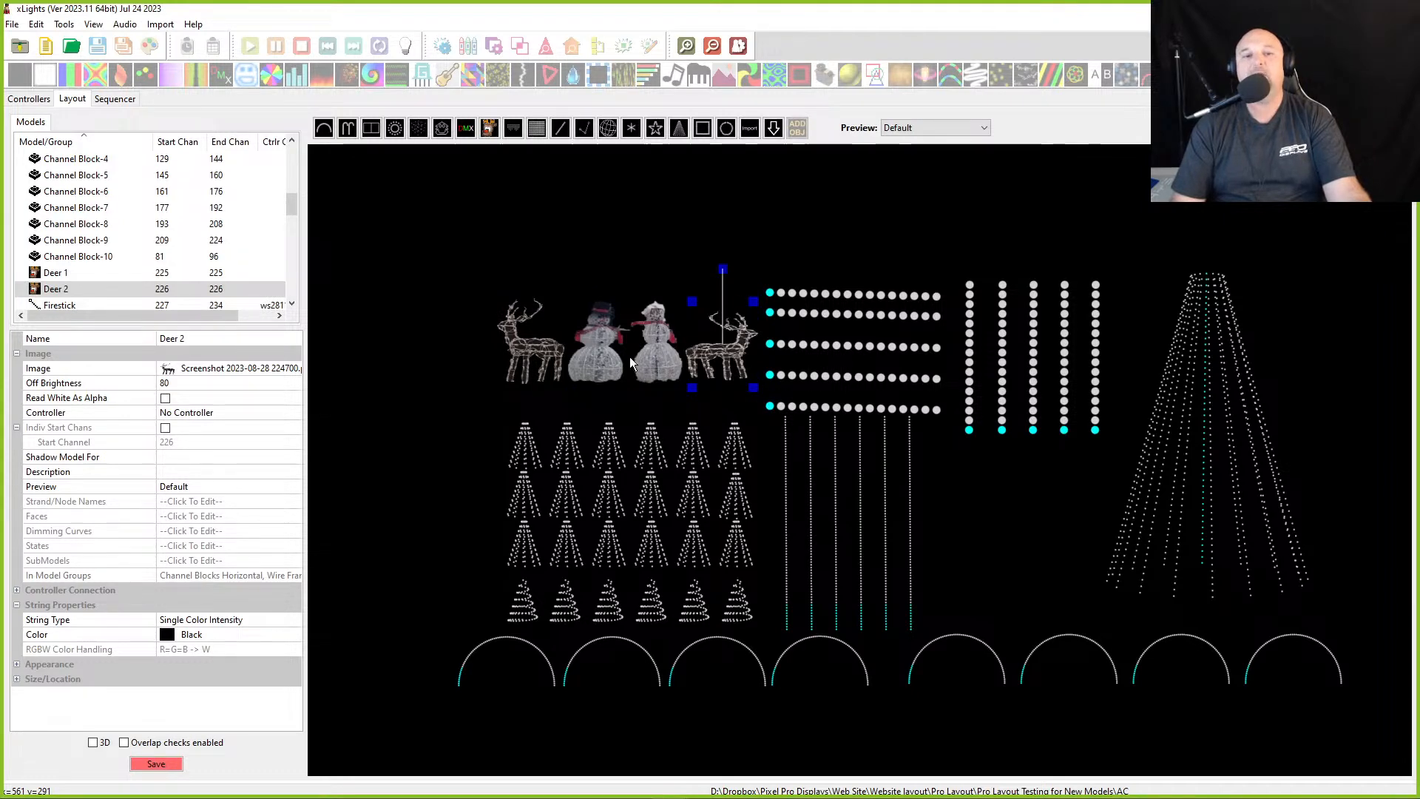
left_click(603, 360)
scroll(596, 381, "up", 6)
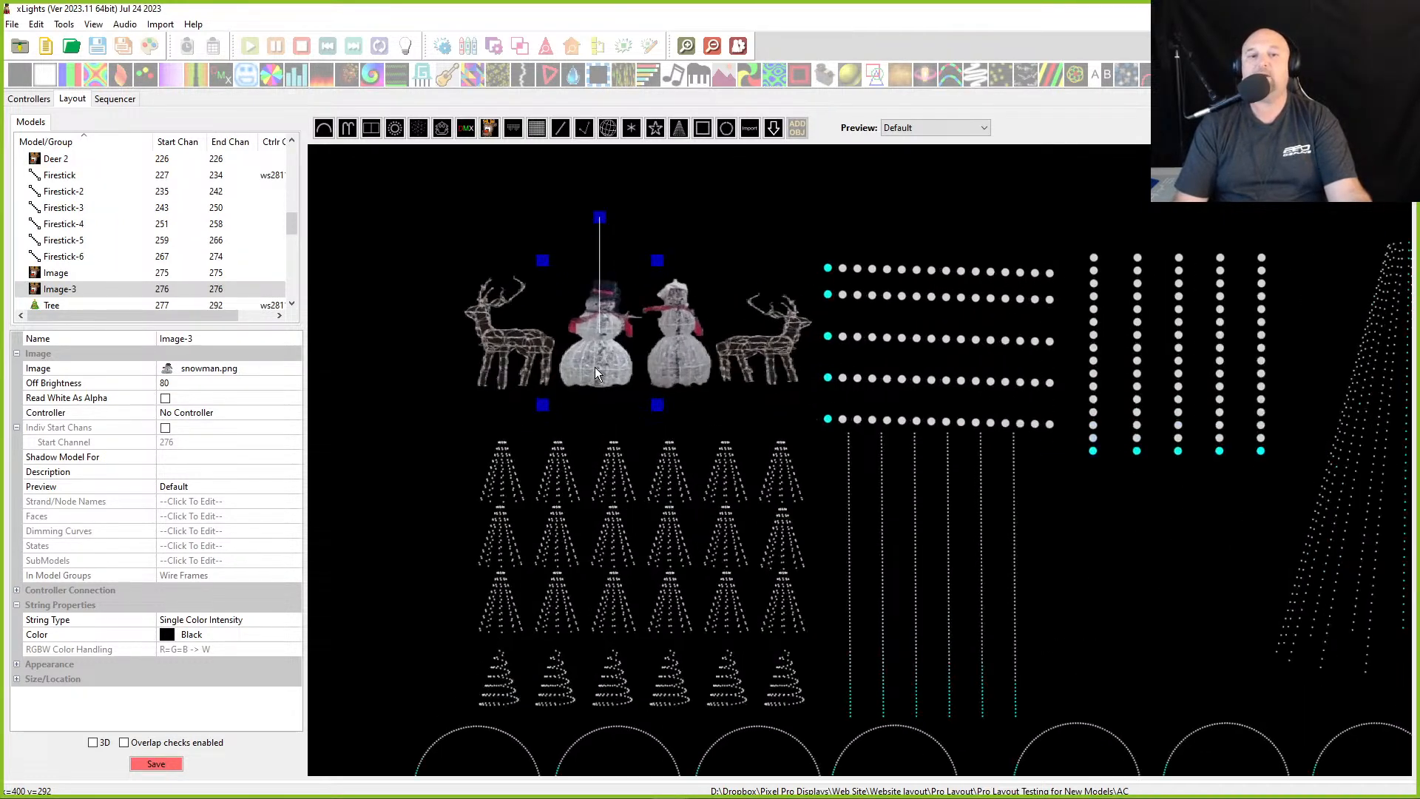
scroll(603, 392, "up", 2)
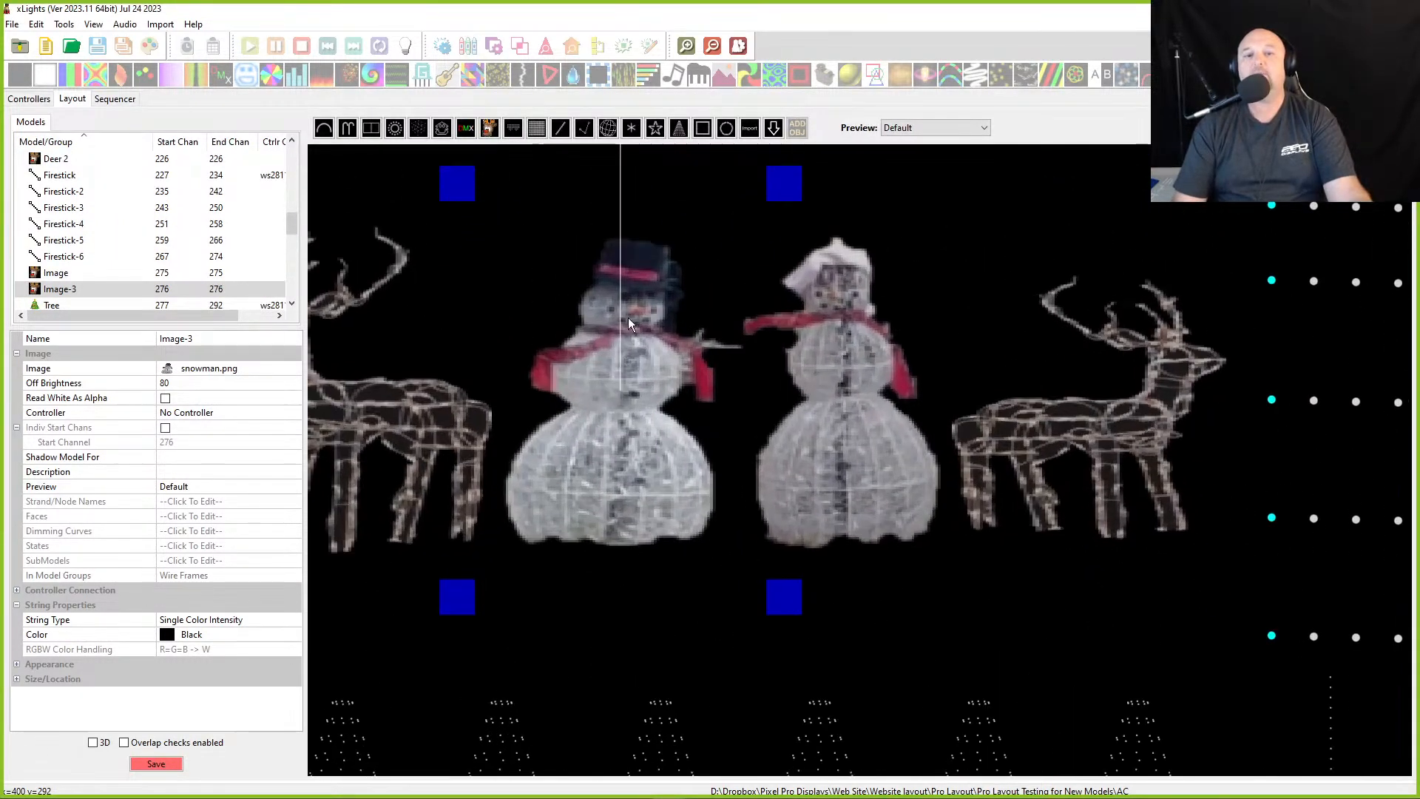
scroll(770, 379, "down", 10)
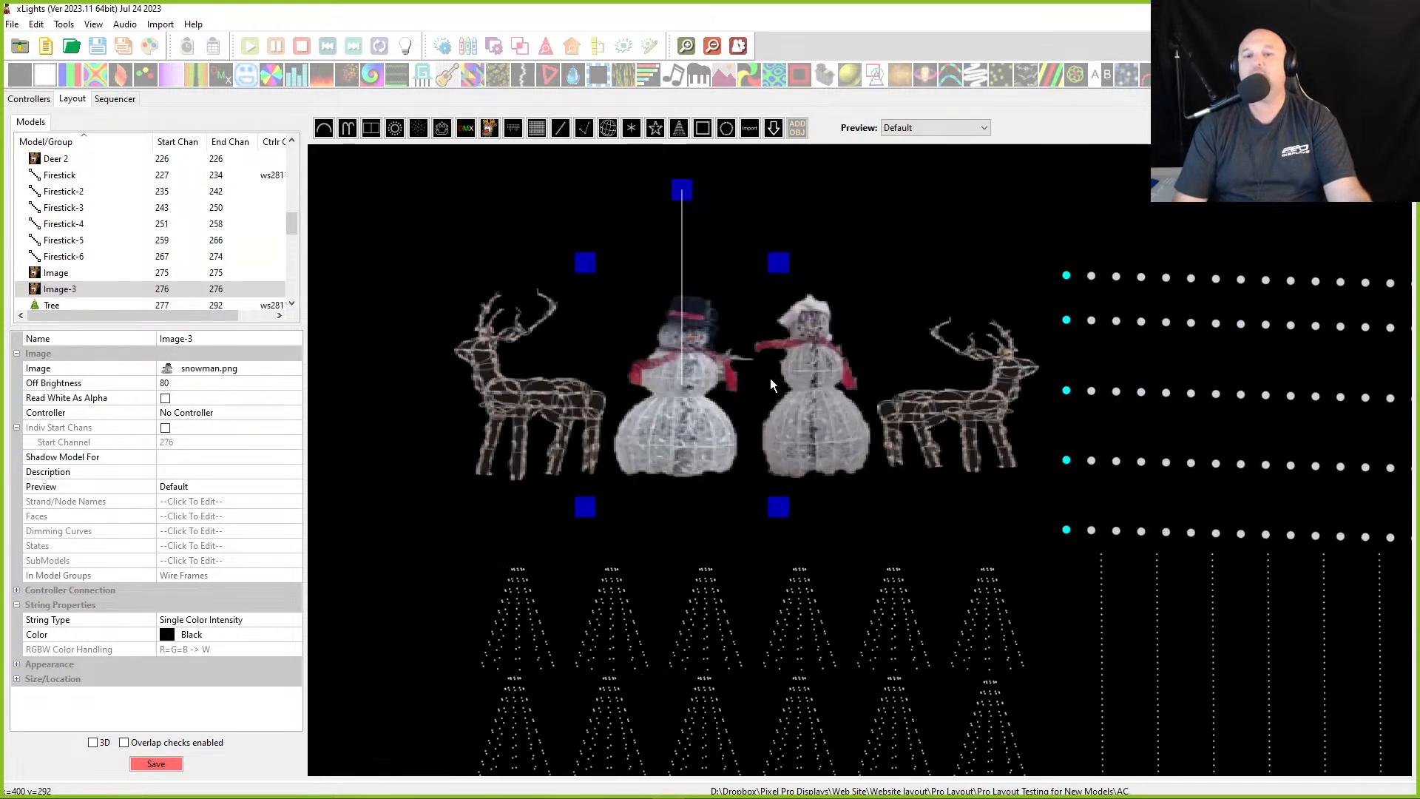
left_click_drag(780, 389, 711, 289)
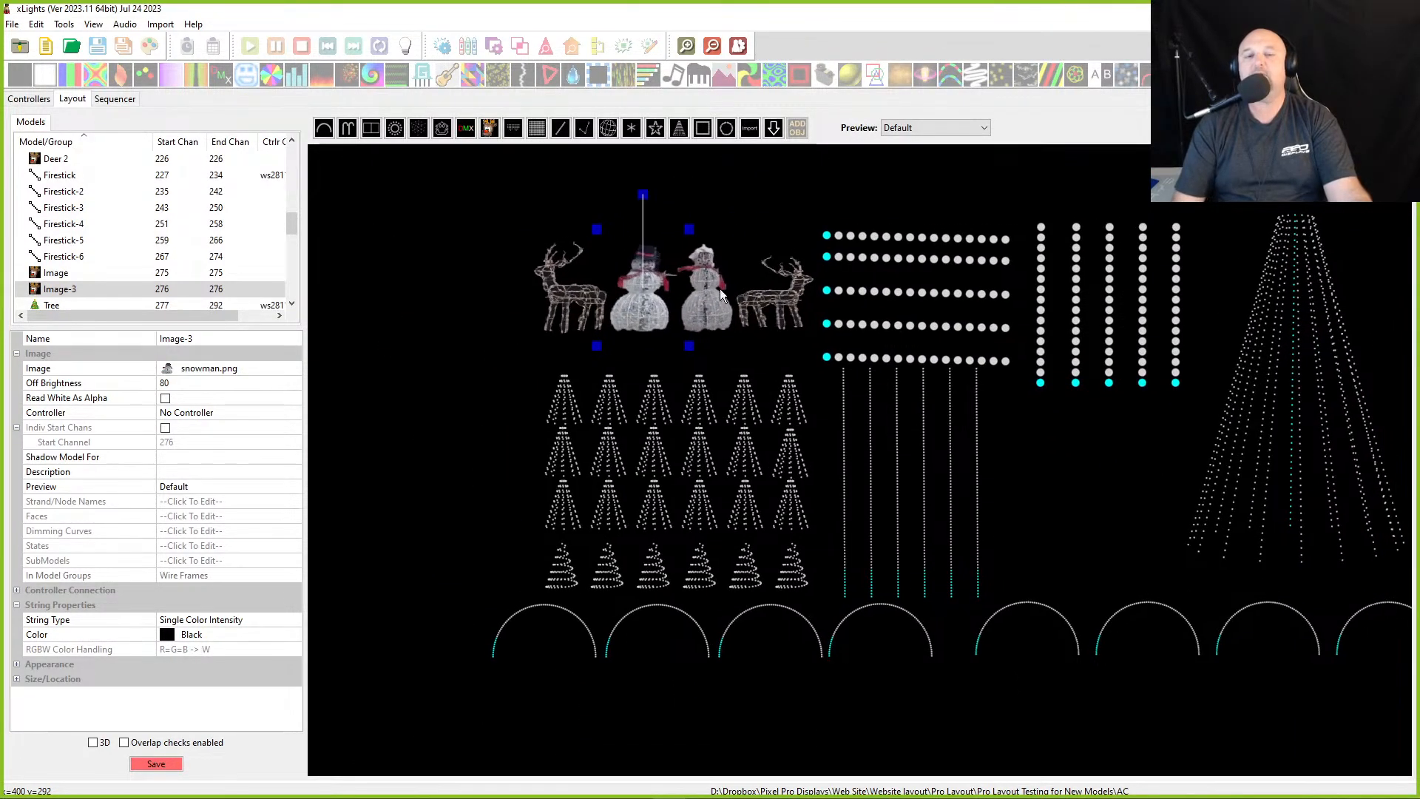
- Select Deer 1, review its String Type and Color options, and nudge the deer slightly left
left_click(586, 317)
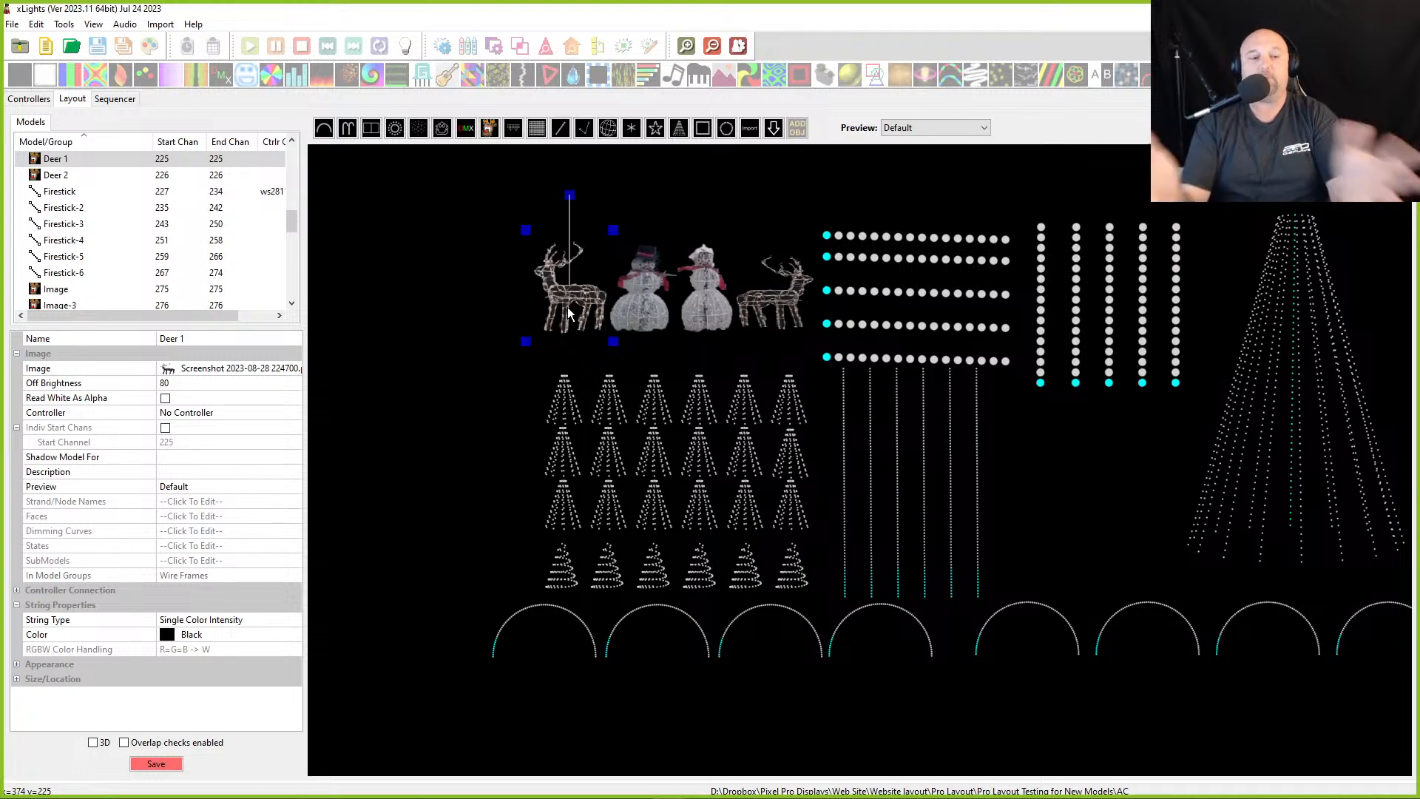
left_click(259, 623)
left_click(259, 623)
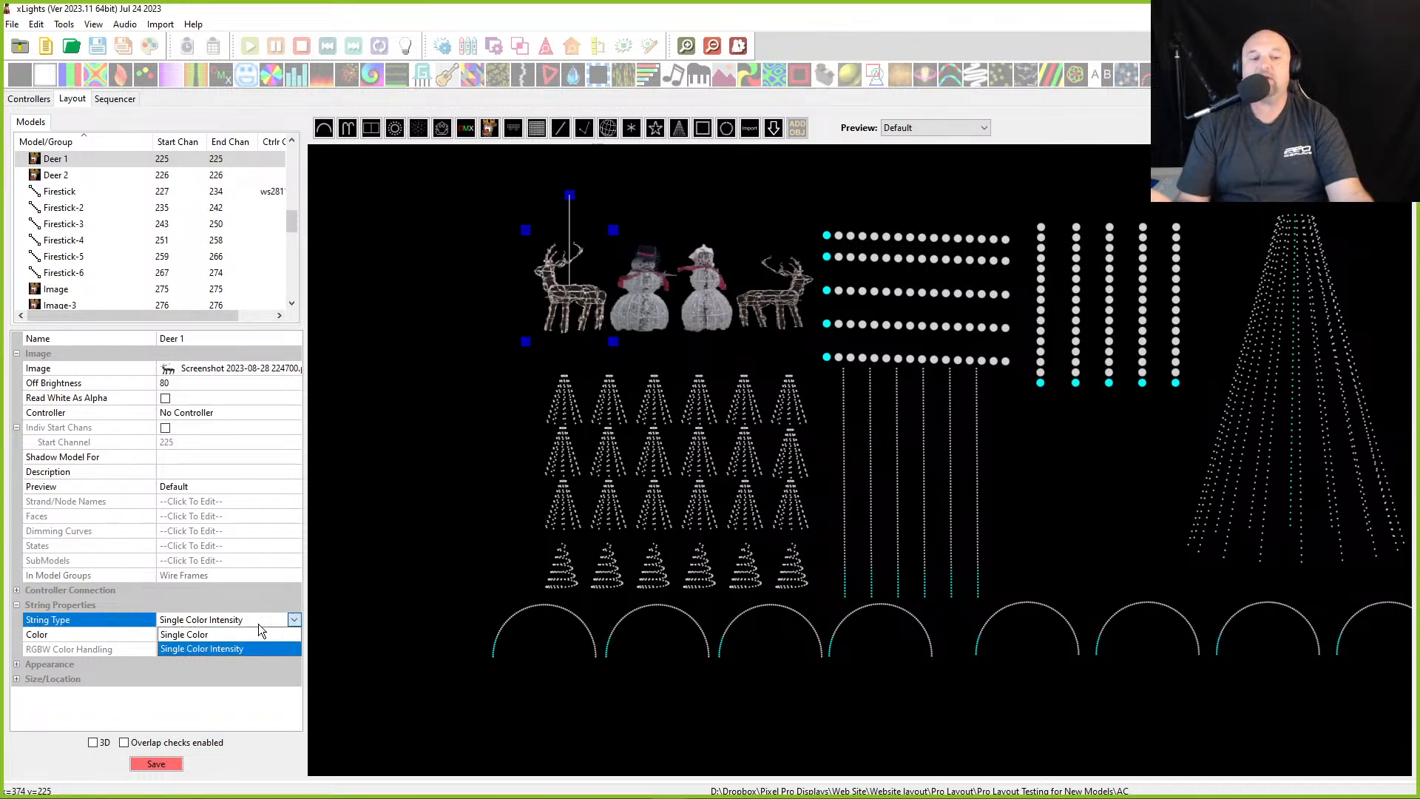
left_click(259, 623)
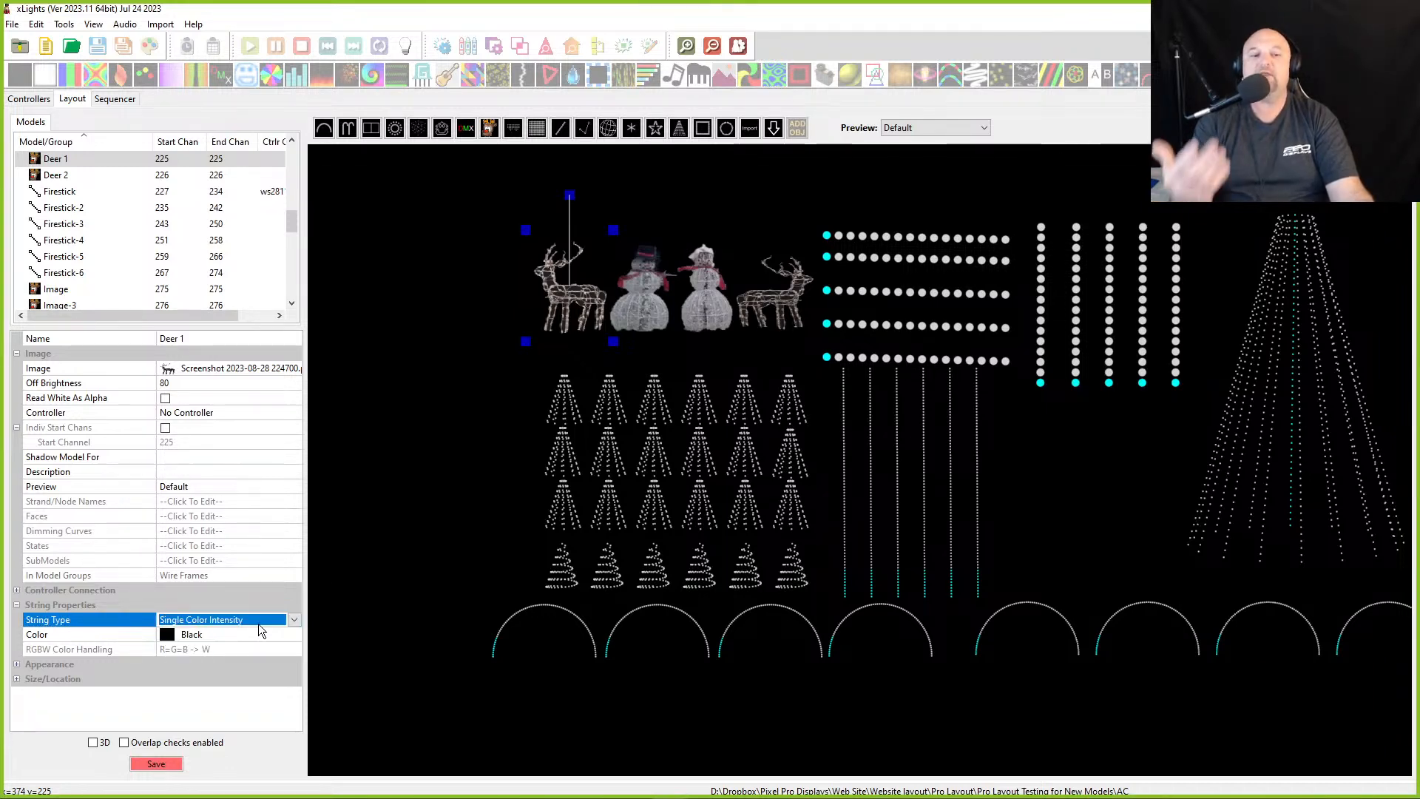
left_click(251, 637)
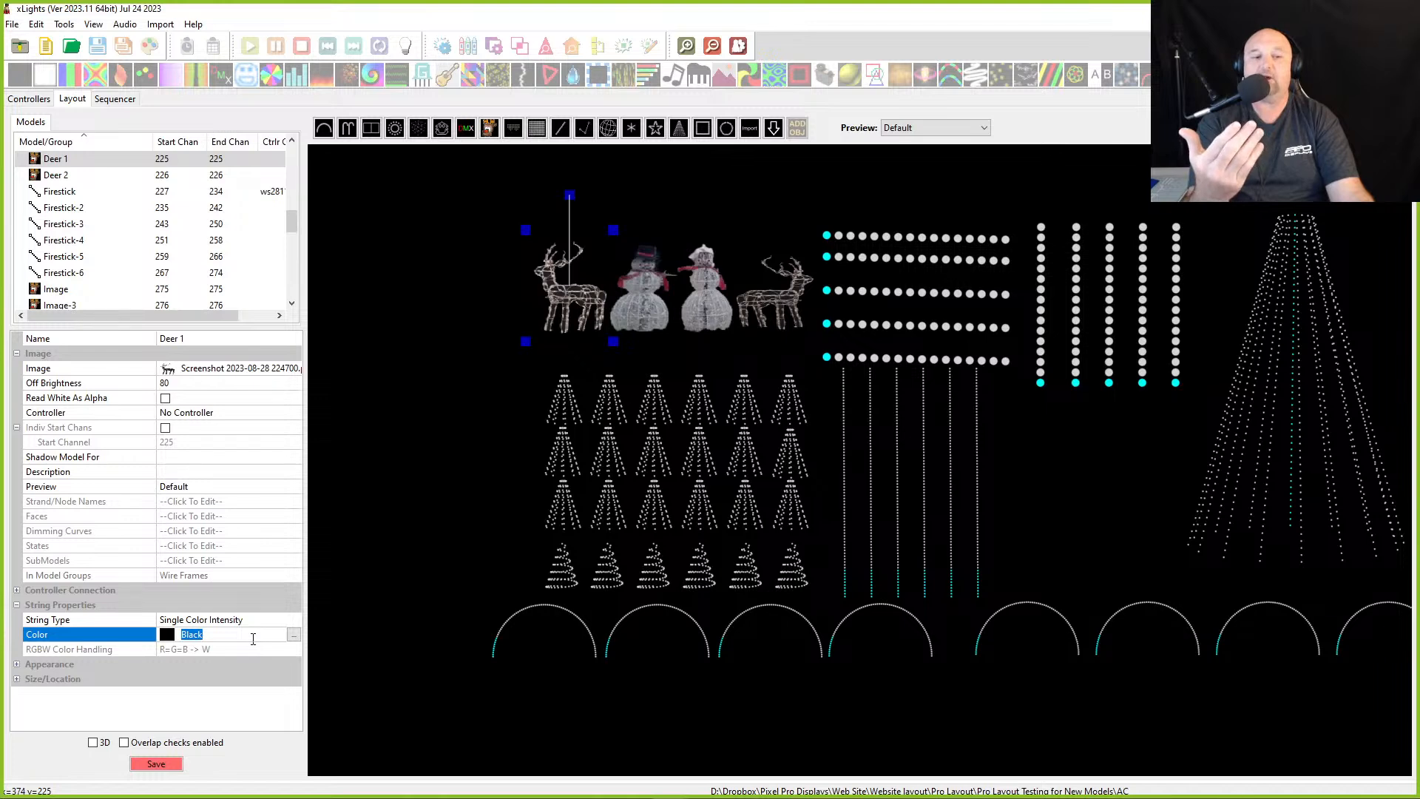
left_click(248, 619)
left_click(247, 616)
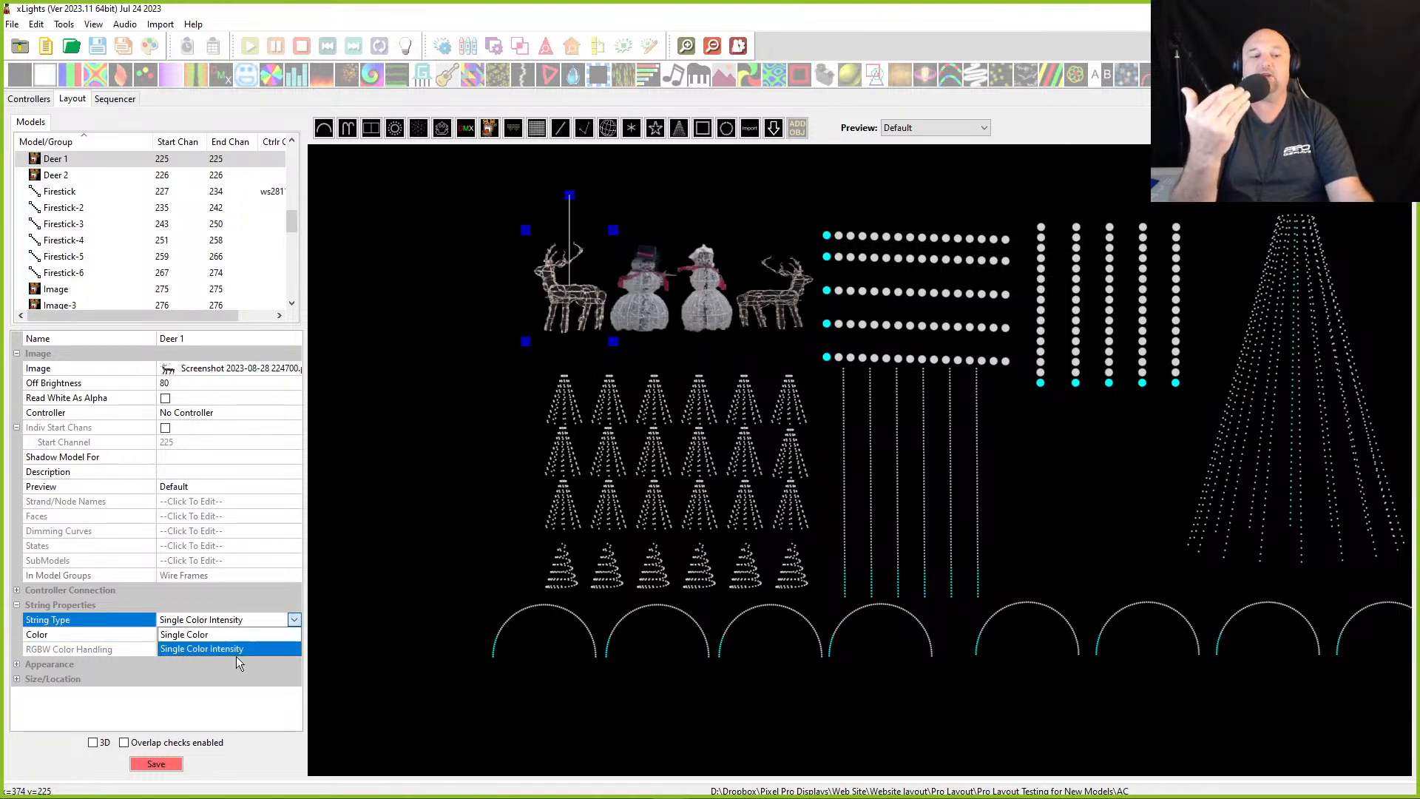
left_click(224, 618)
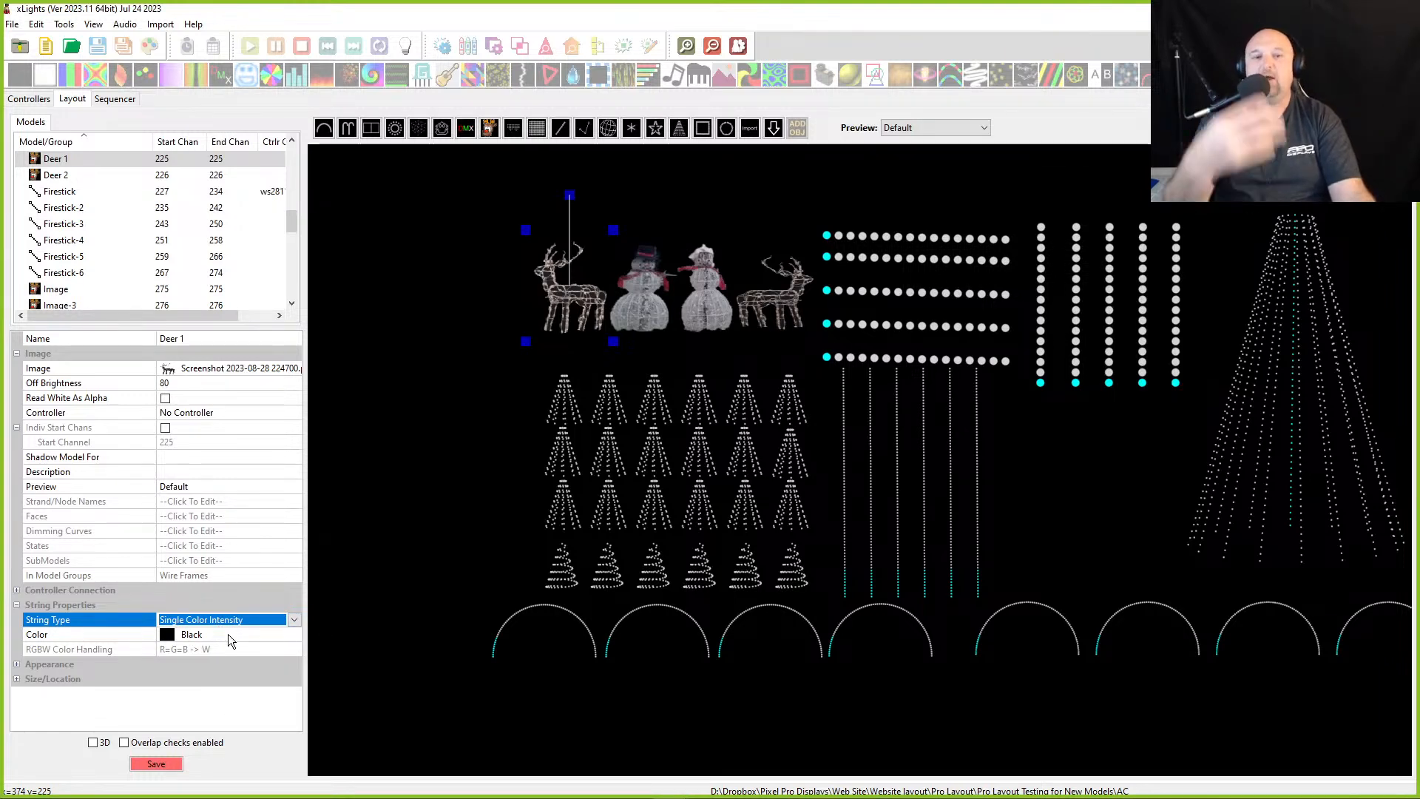
left_click_drag(575, 320, 558, 316)
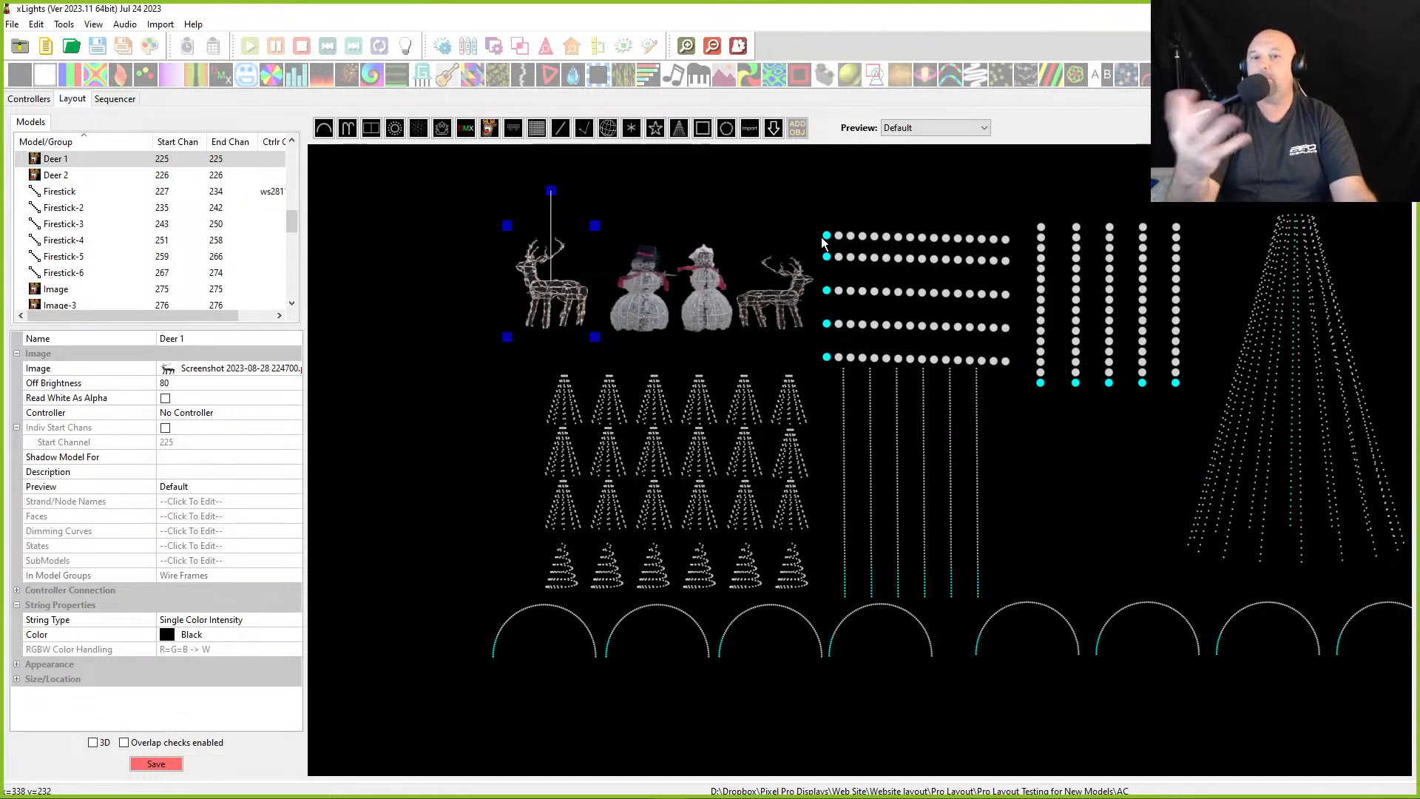
left_click_drag(552, 282, 558, 292)
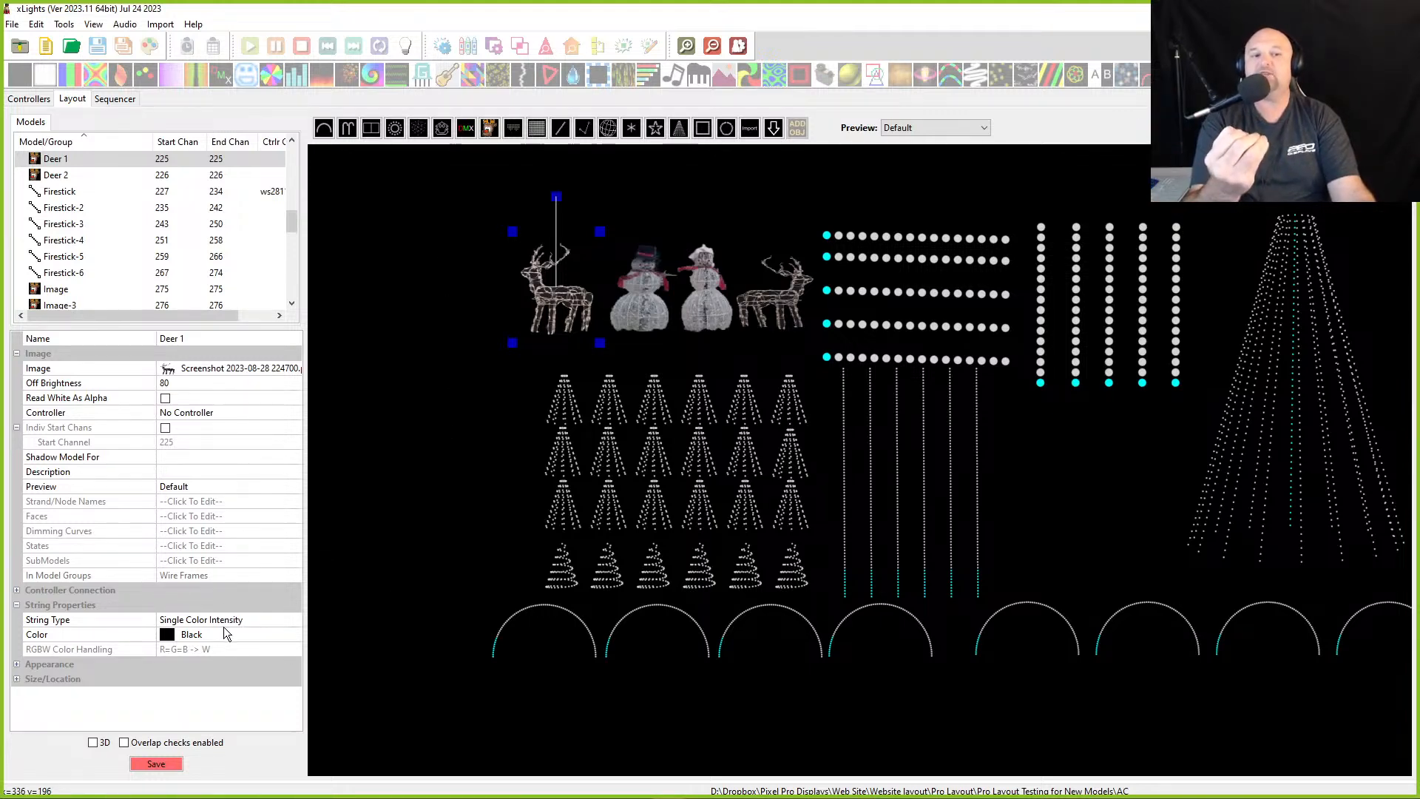
- Open the color picker for the Tree Mini Red model's string color and close it
left_click(557, 411)
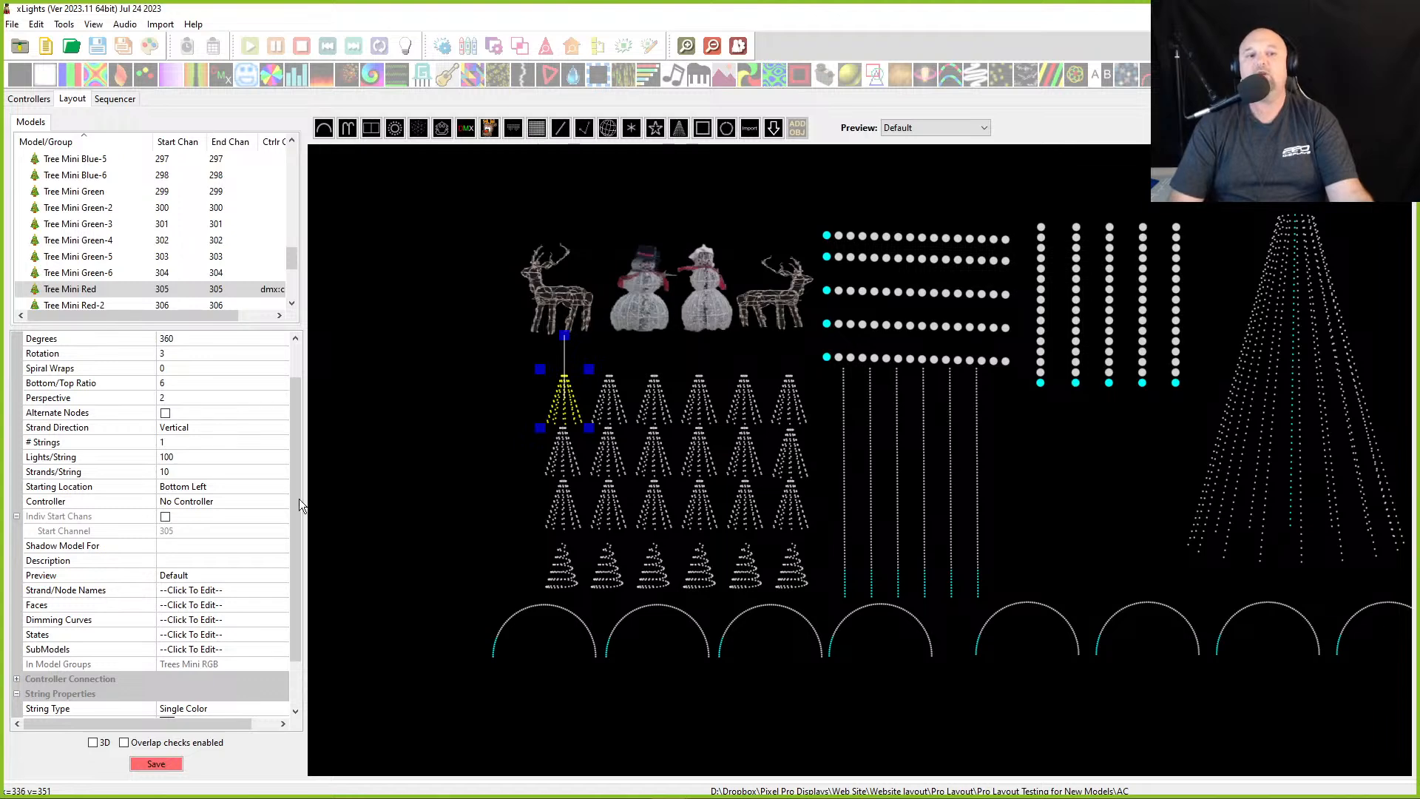
scroll(295, 505, "down", 2)
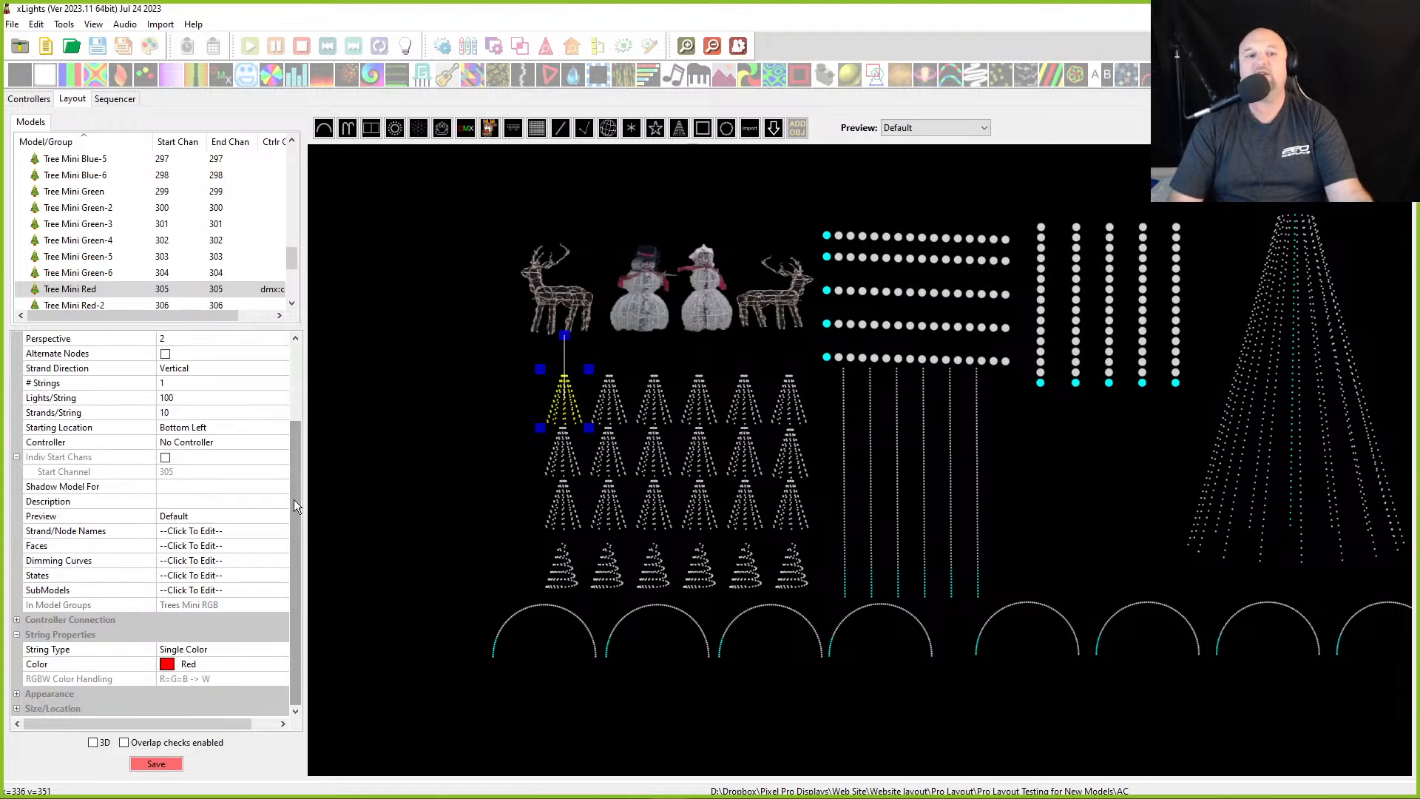
left_click(216, 666)
left_click(280, 663)
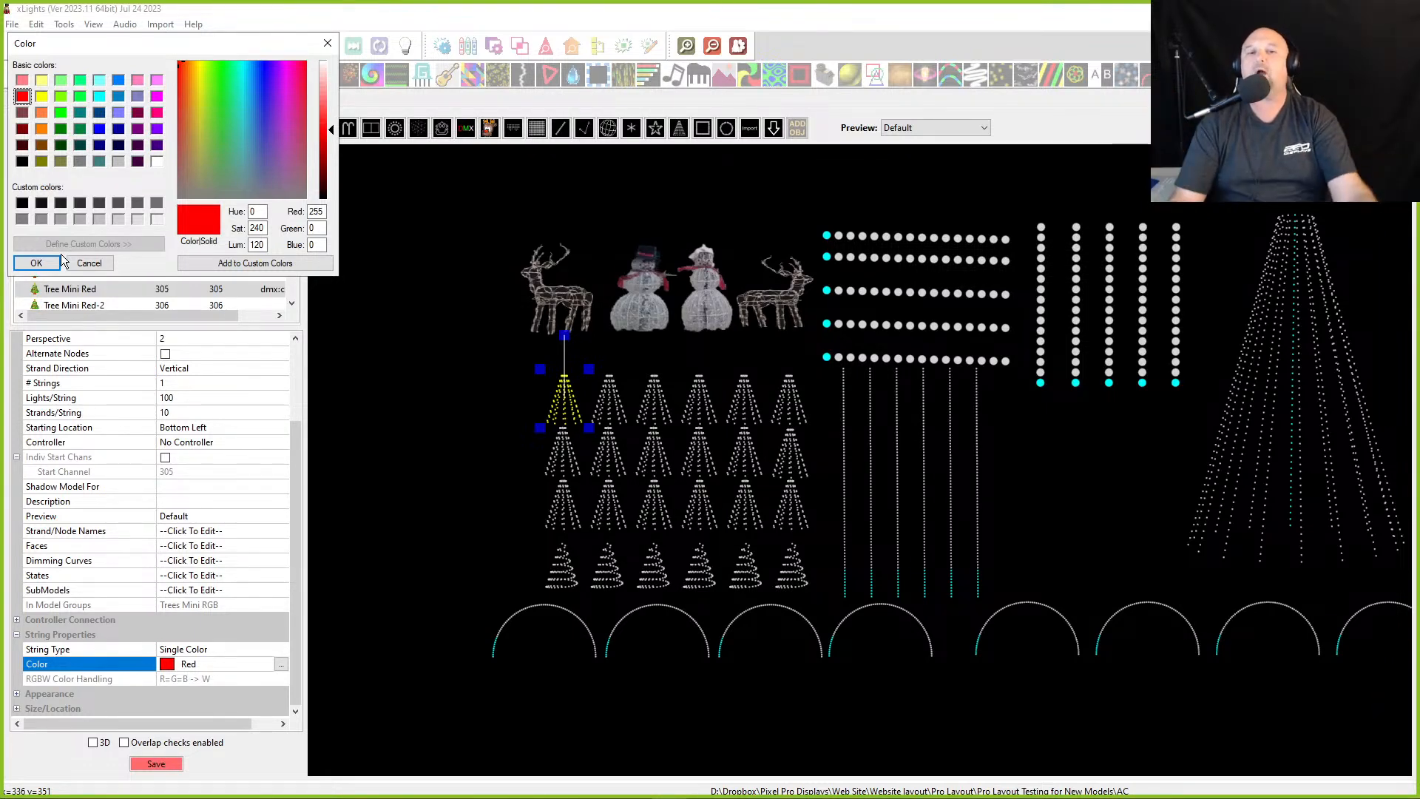
left_click(329, 43)
- Switch the snowman image's String Type to Single Color and back to Single Color Intensity
left_click(654, 304)
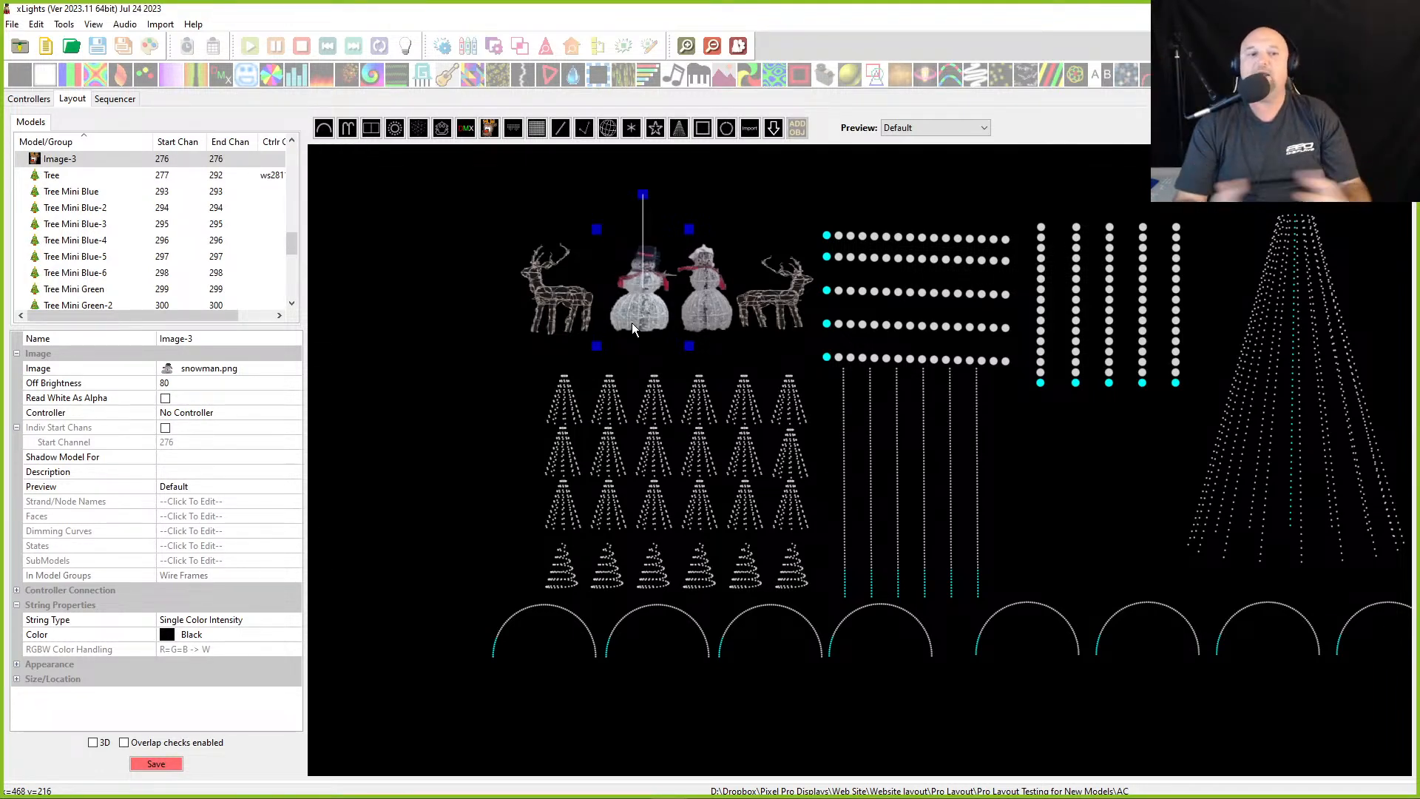
left_click(215, 620)
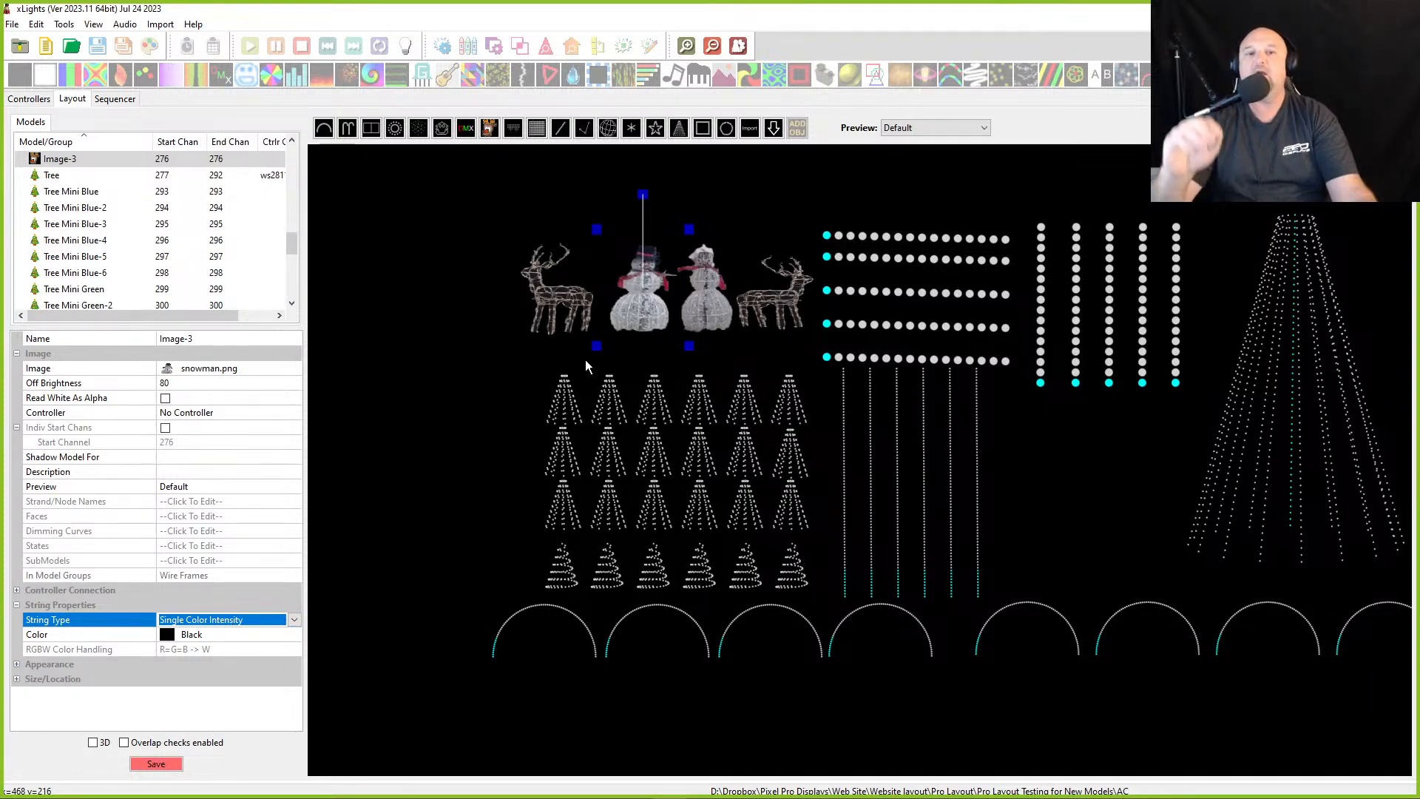
left_click(256, 624)
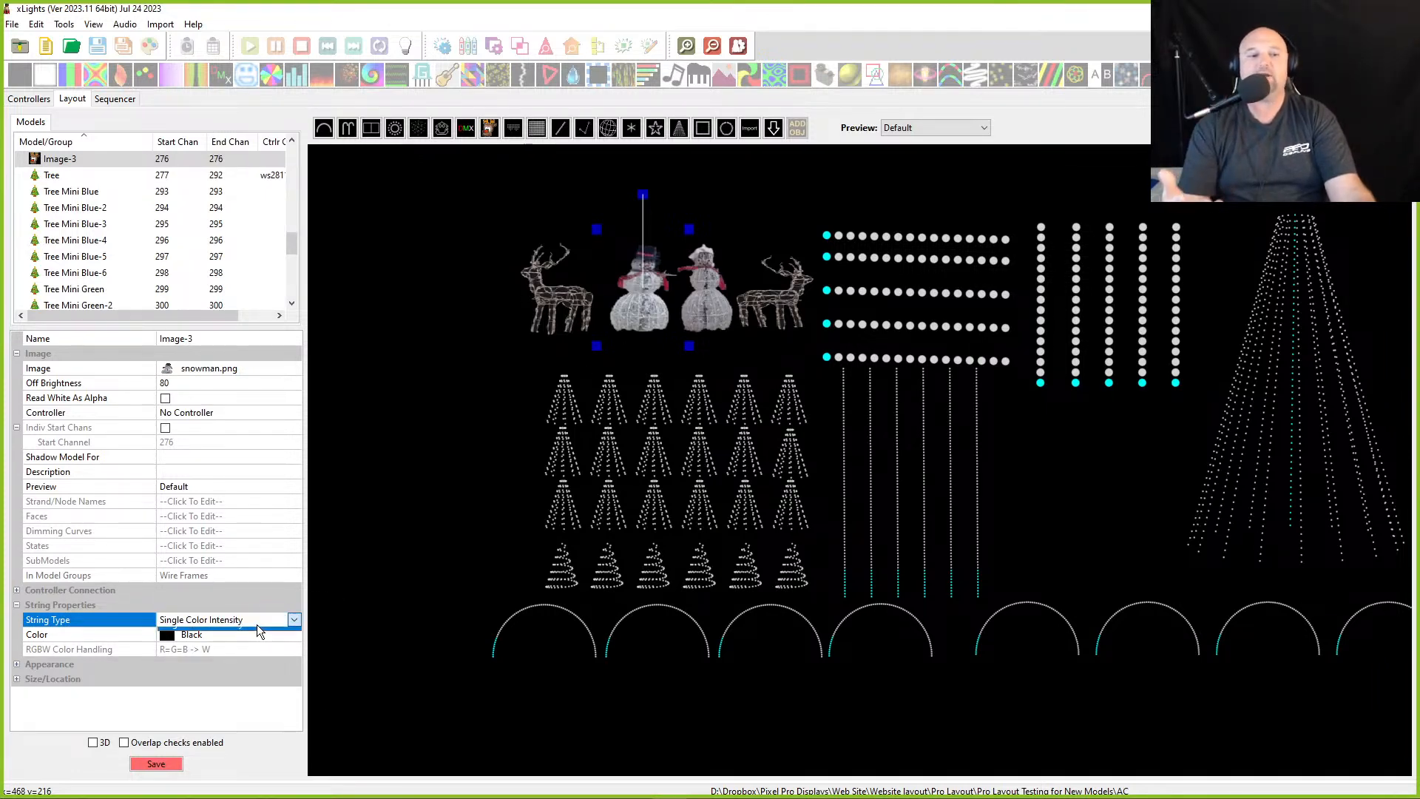
left_click(250, 641)
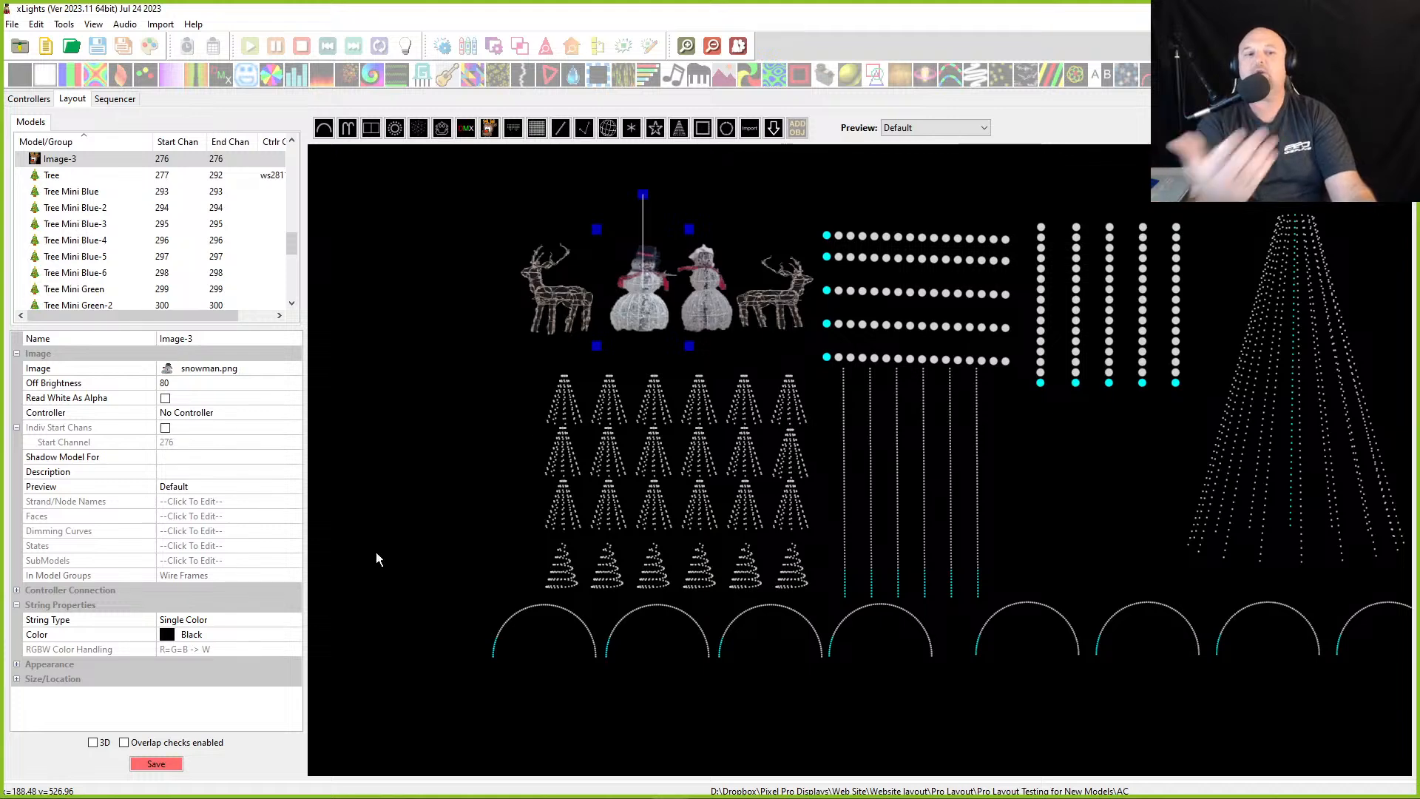
left_click(221, 633)
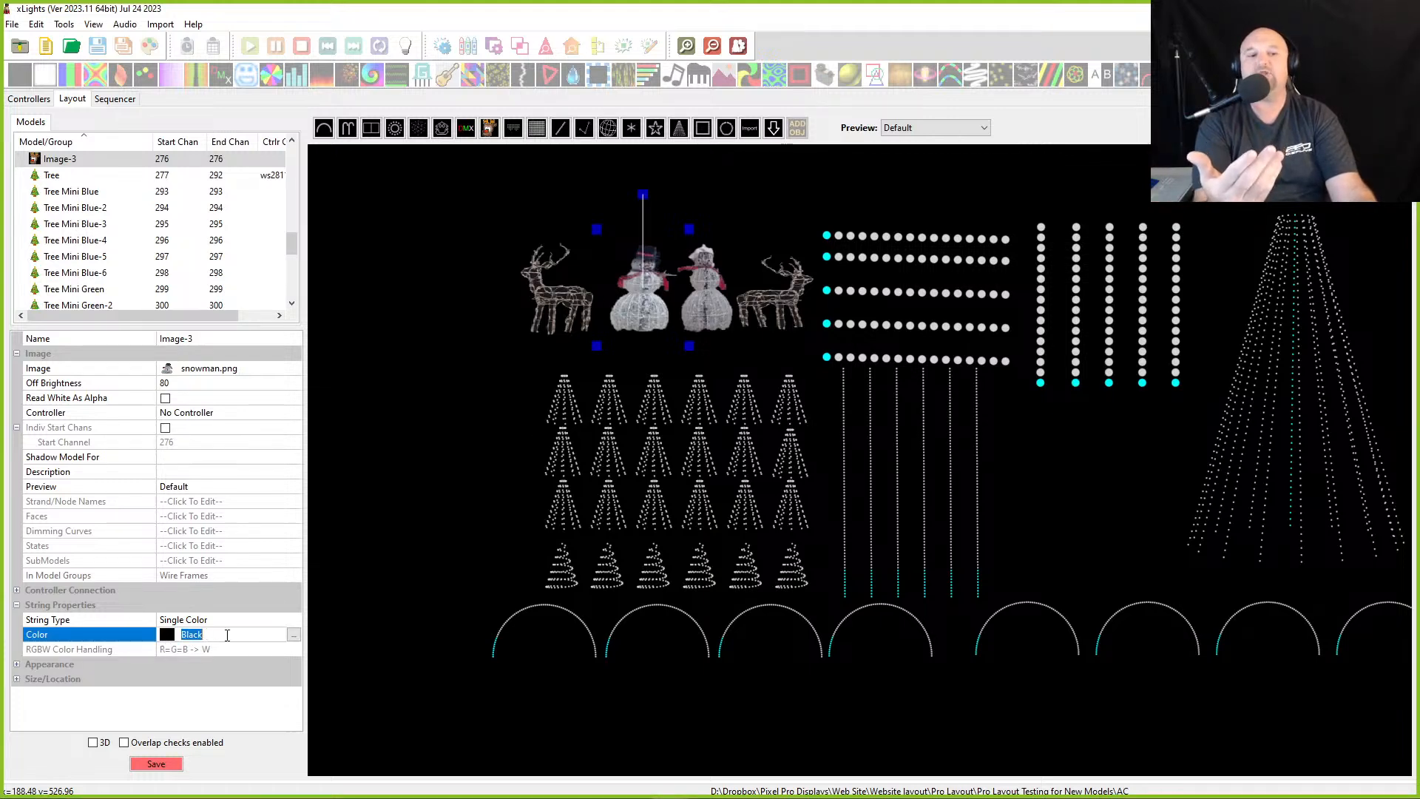
left_click(264, 618)
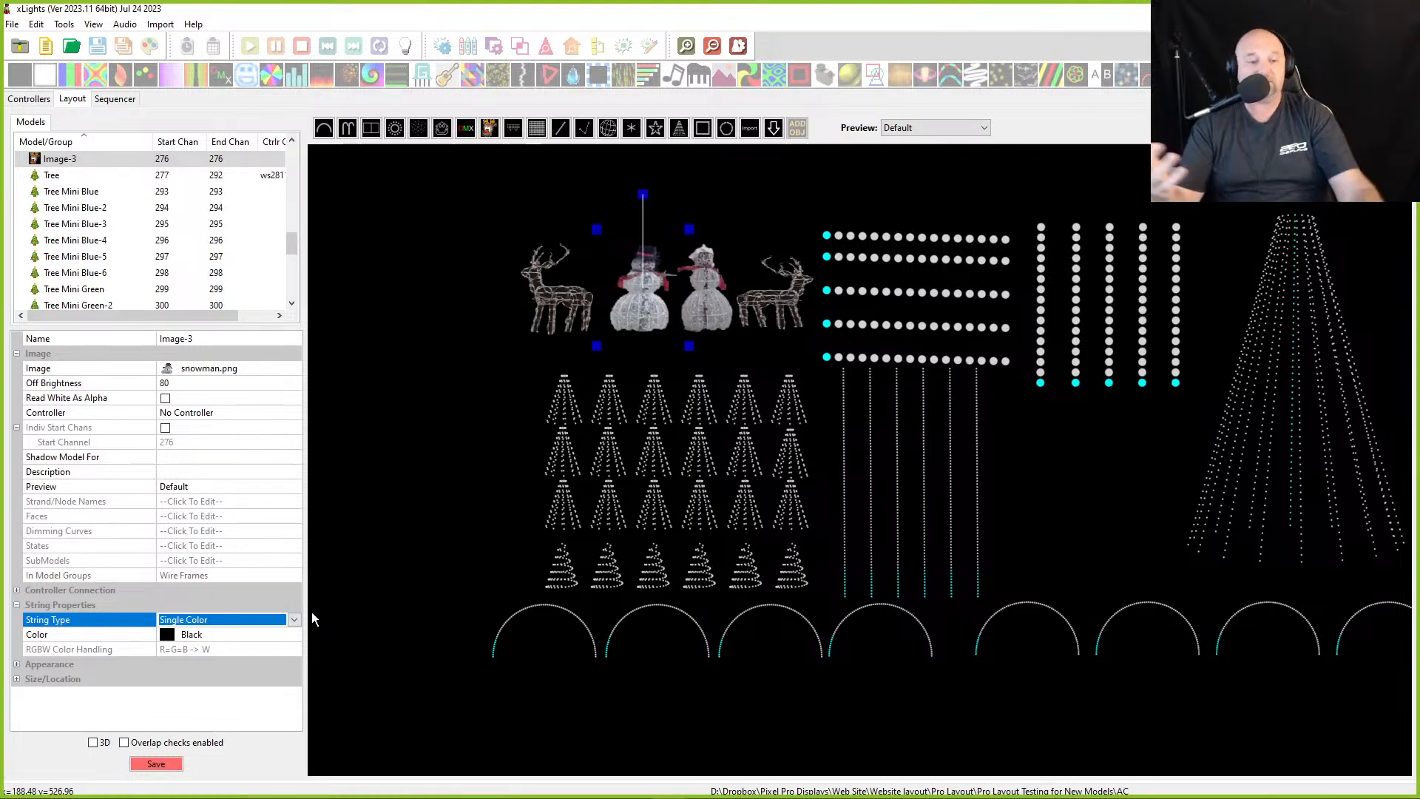
left_click(293, 625)
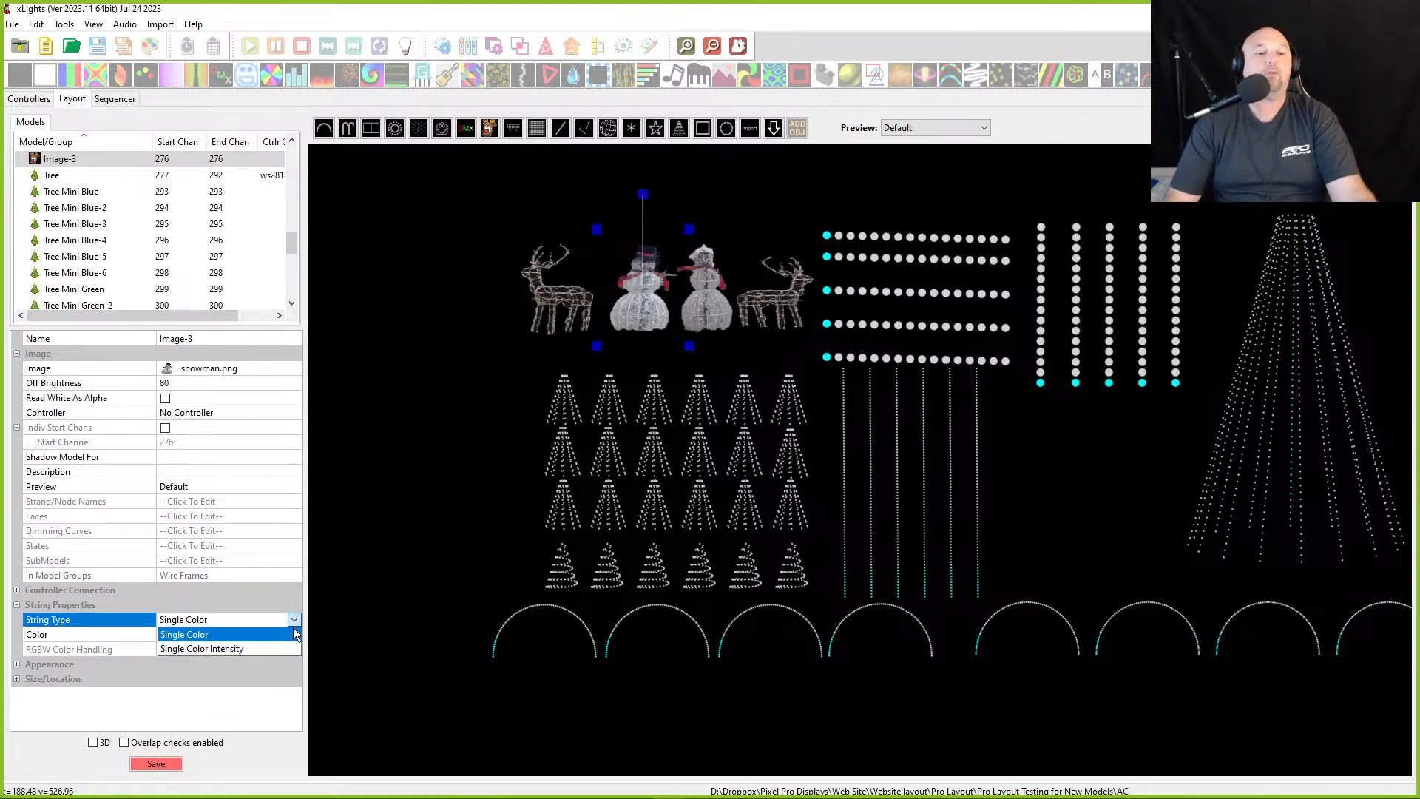
left_click(238, 646)
- Select the red mini tree and review its String Type and Color properties
left_click(559, 421)
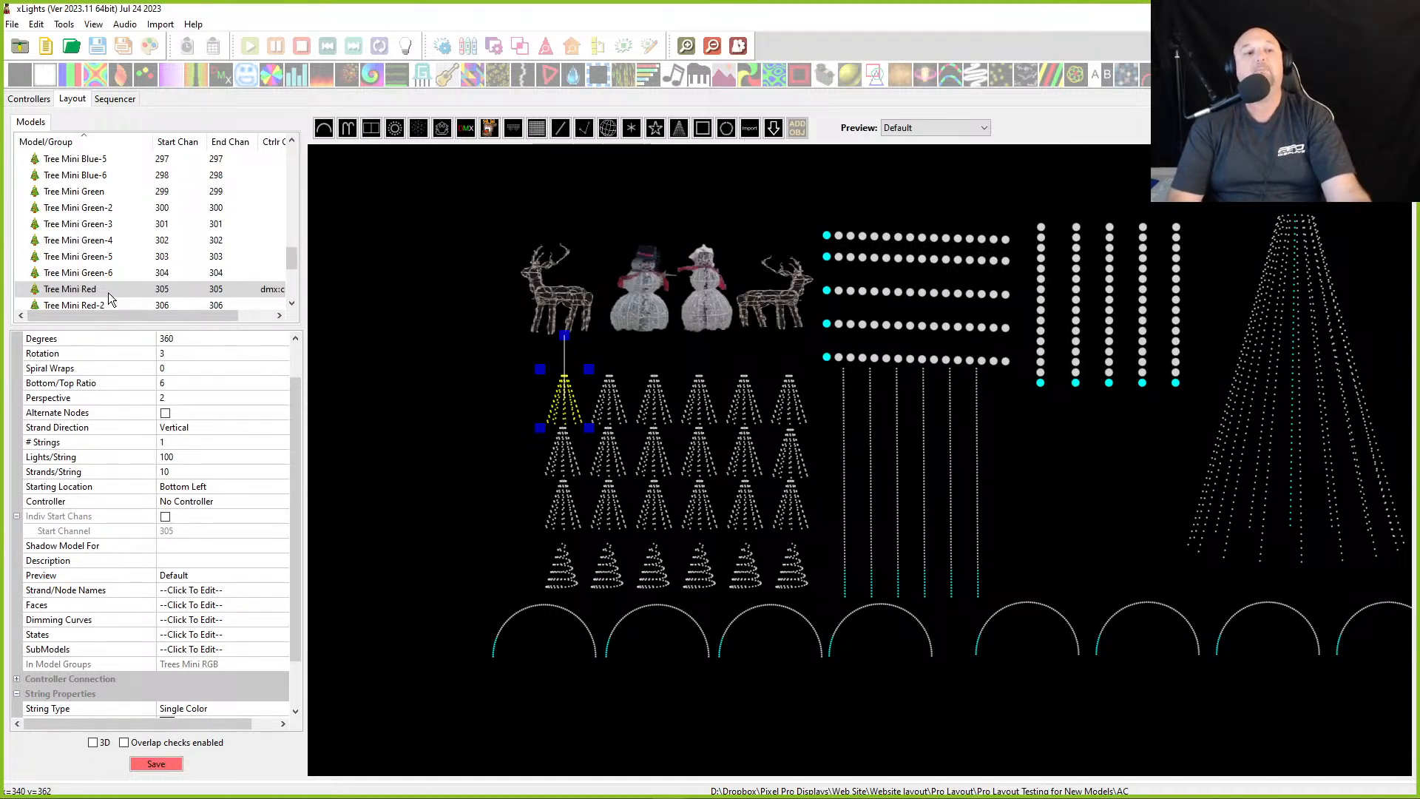
scroll(127, 282, "down", 3)
left_click_drag(573, 411, 571, 410)
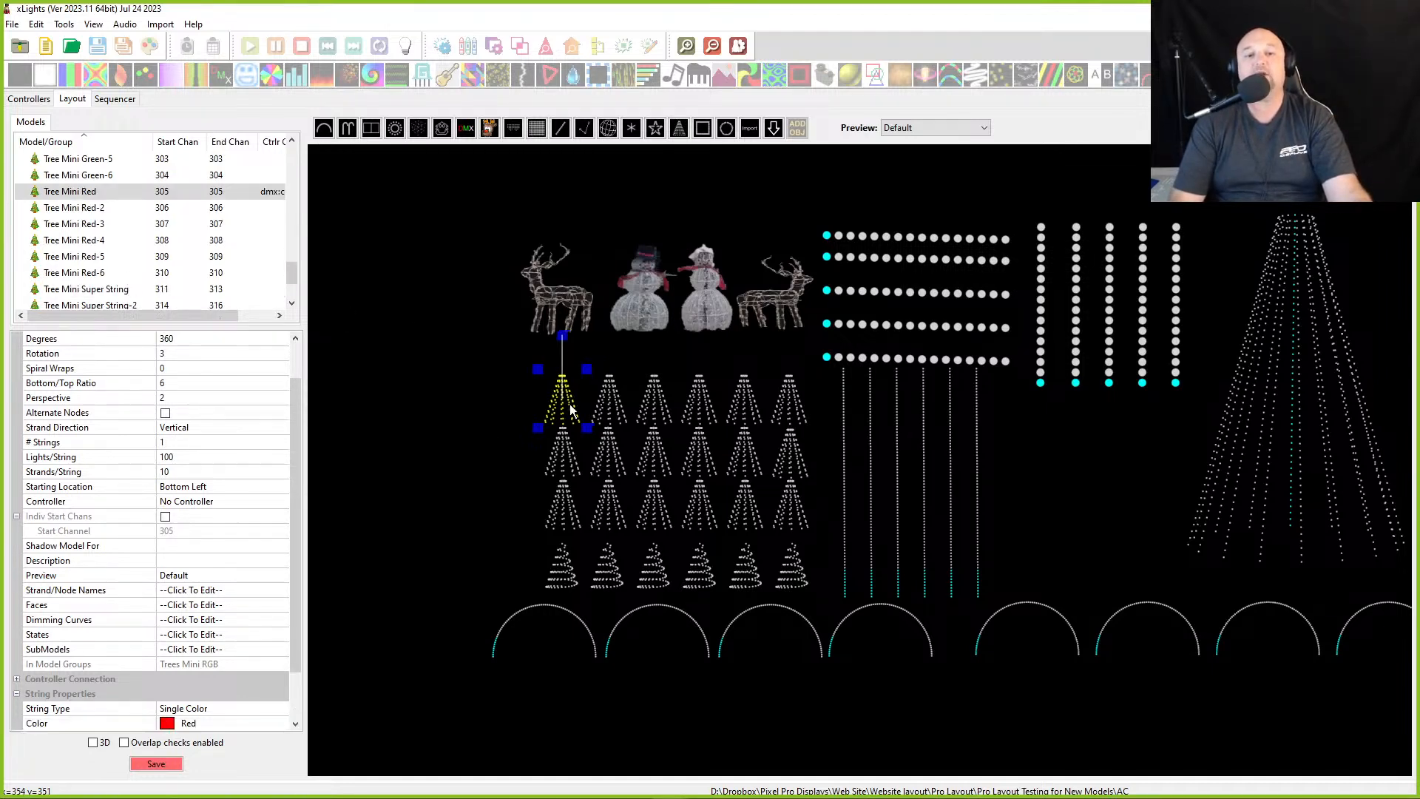
- Select all the models in the layout and lock them
left_click(378, 340)
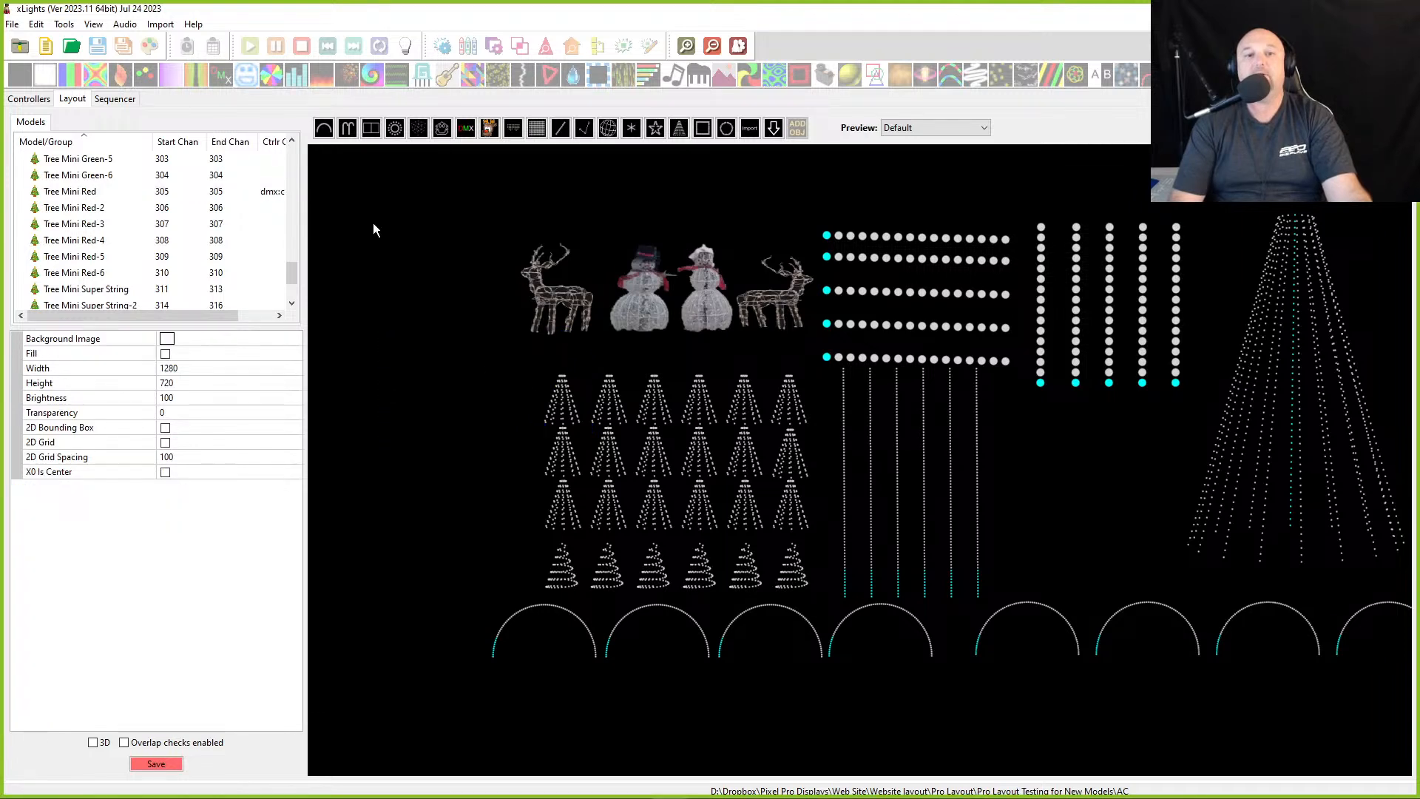
left_click_drag(1065, 643, 1371, 715)
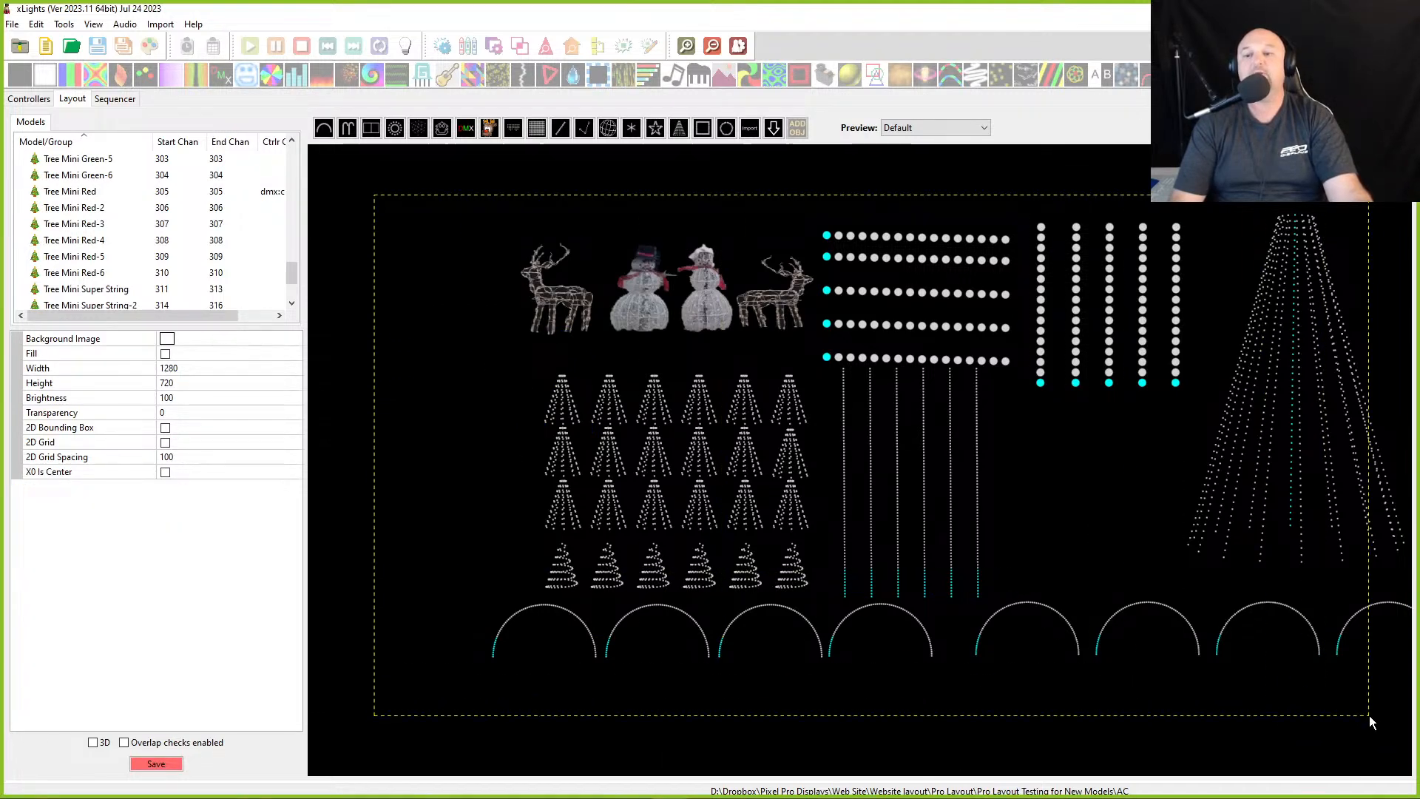
right_click(1021, 531)
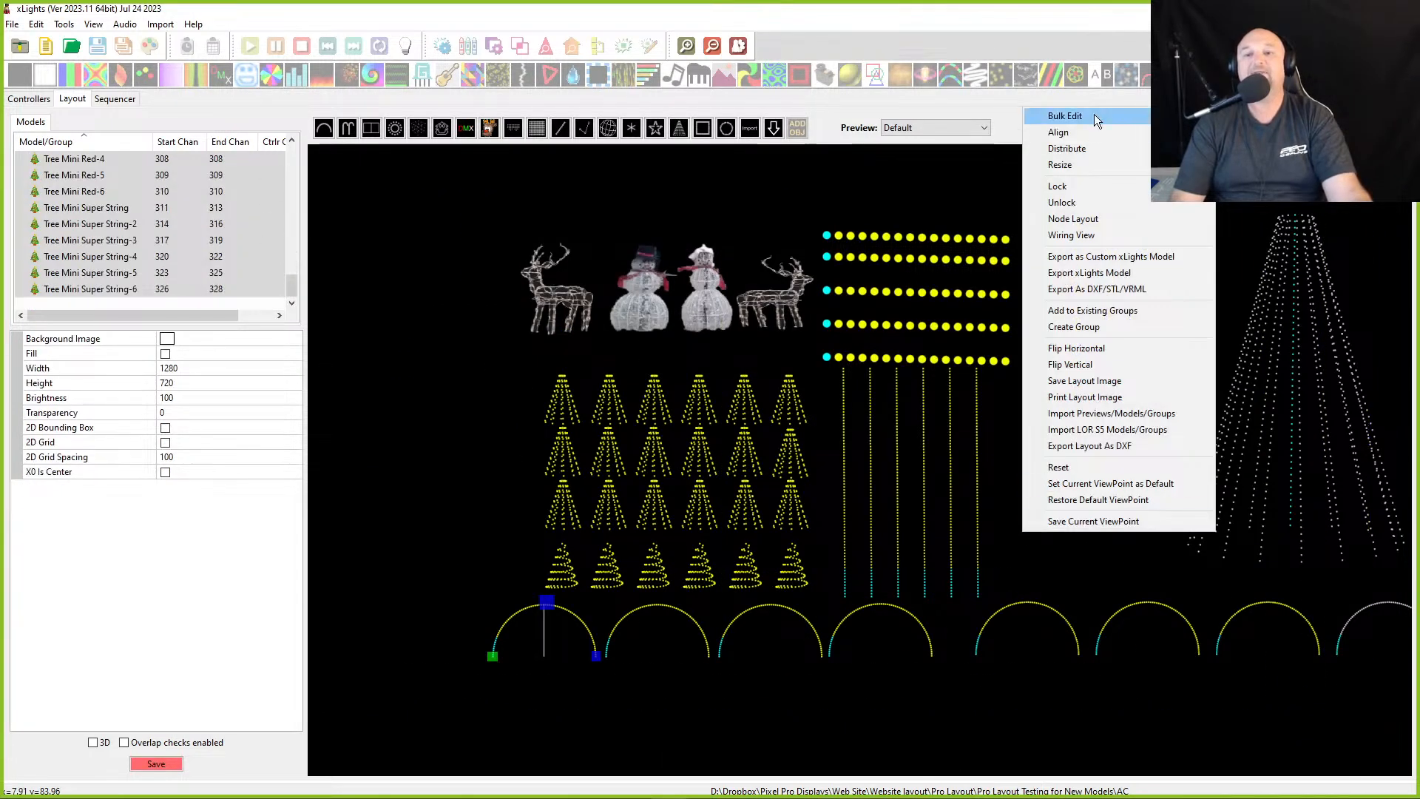
left_click(1071, 188)
- Select the large tree and the red mini trees to check that they are locked
left_click(1263, 408)
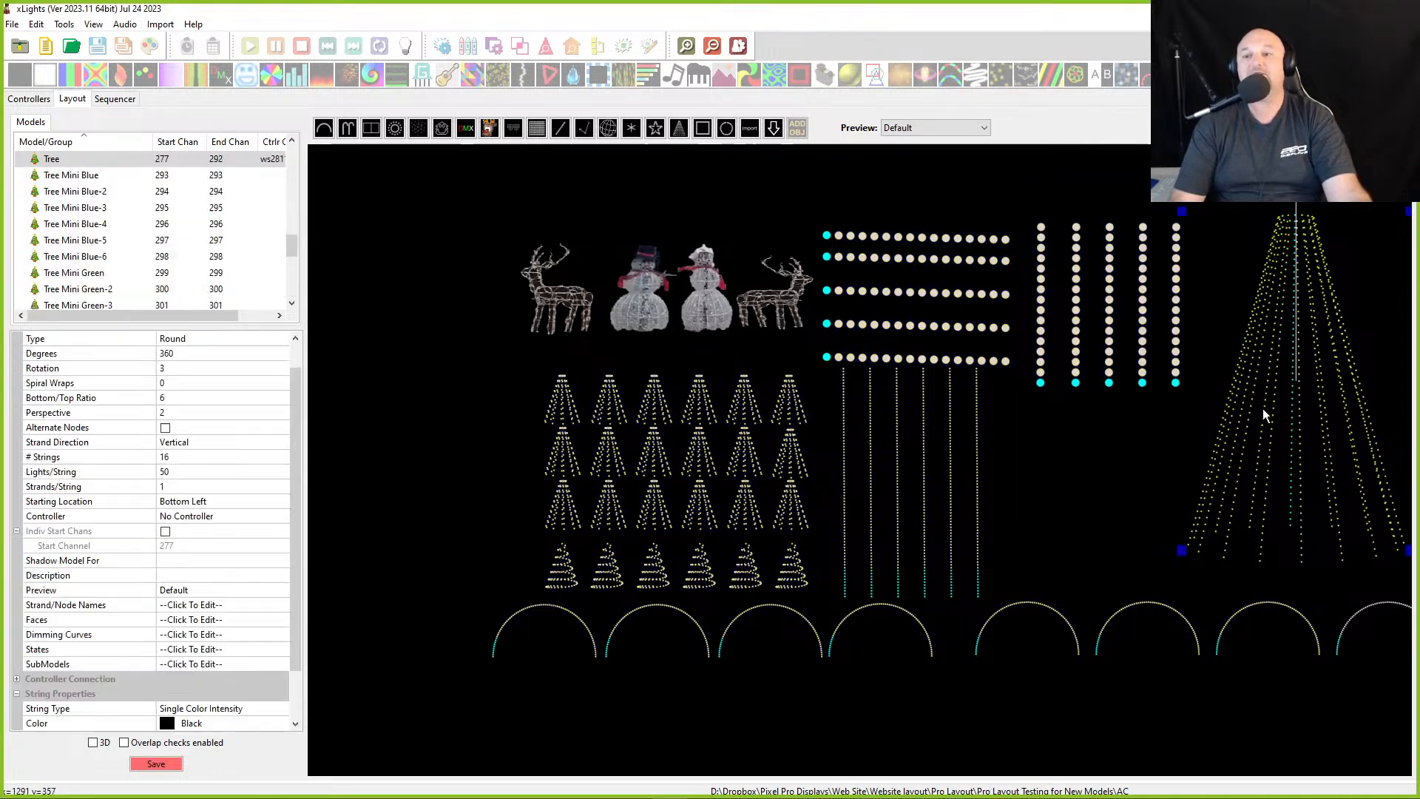
right_click(1262, 408)
left_click(1263, 418)
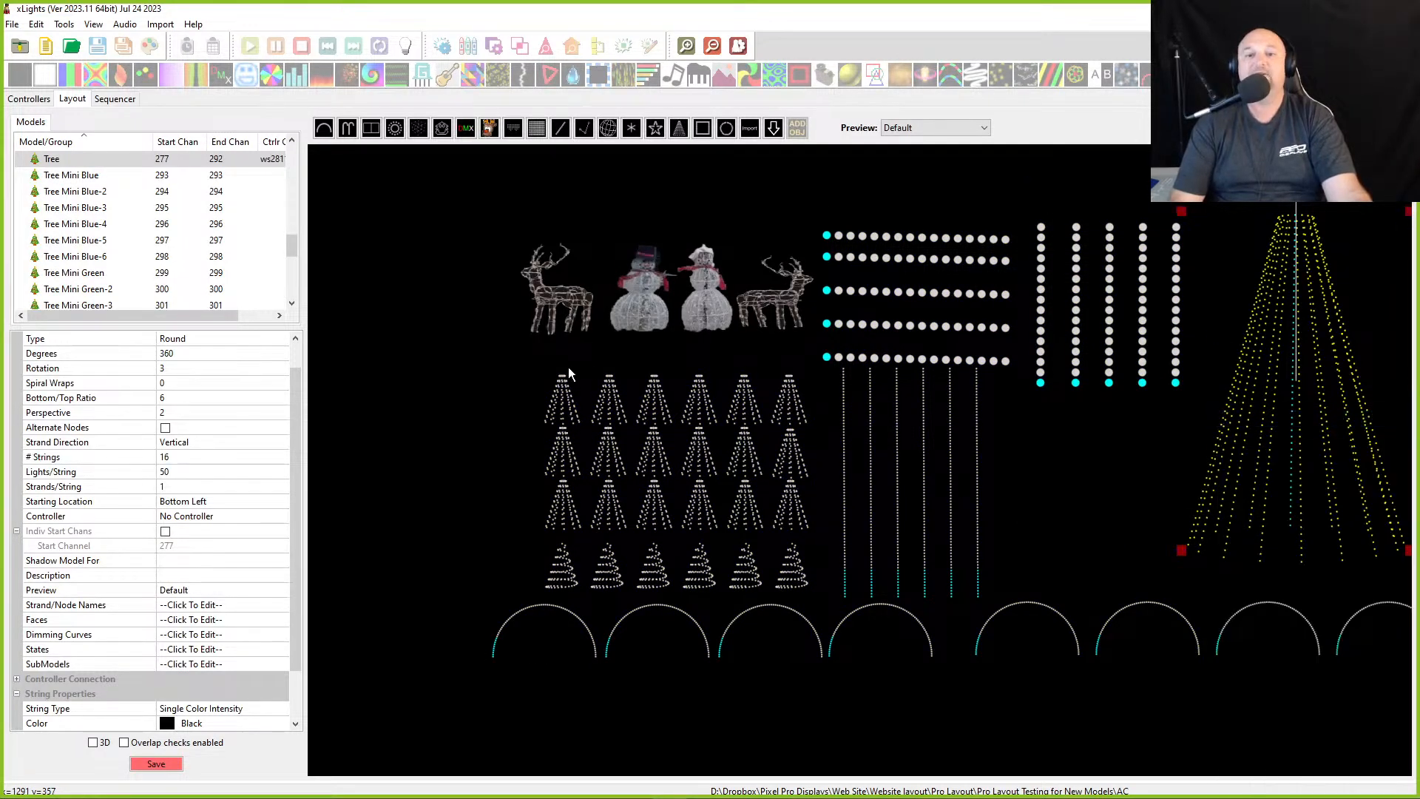
left_click(575, 406)
left_click(611, 406)
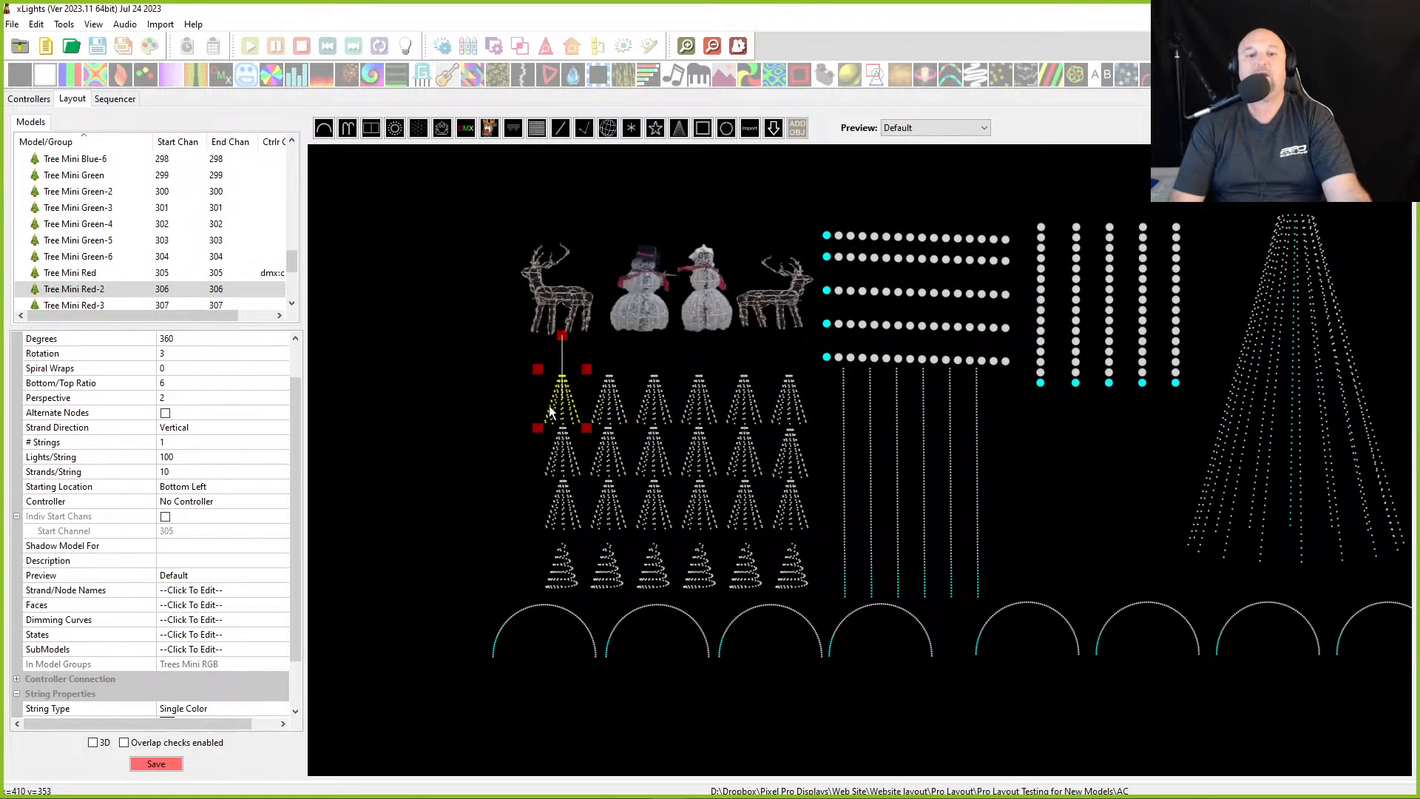
left_click(553, 407)
- Select the mini tree rows and the green and blue mini trees to compare their colors
left_click_drag(437, 353, 906, 441)
left_click(562, 451)
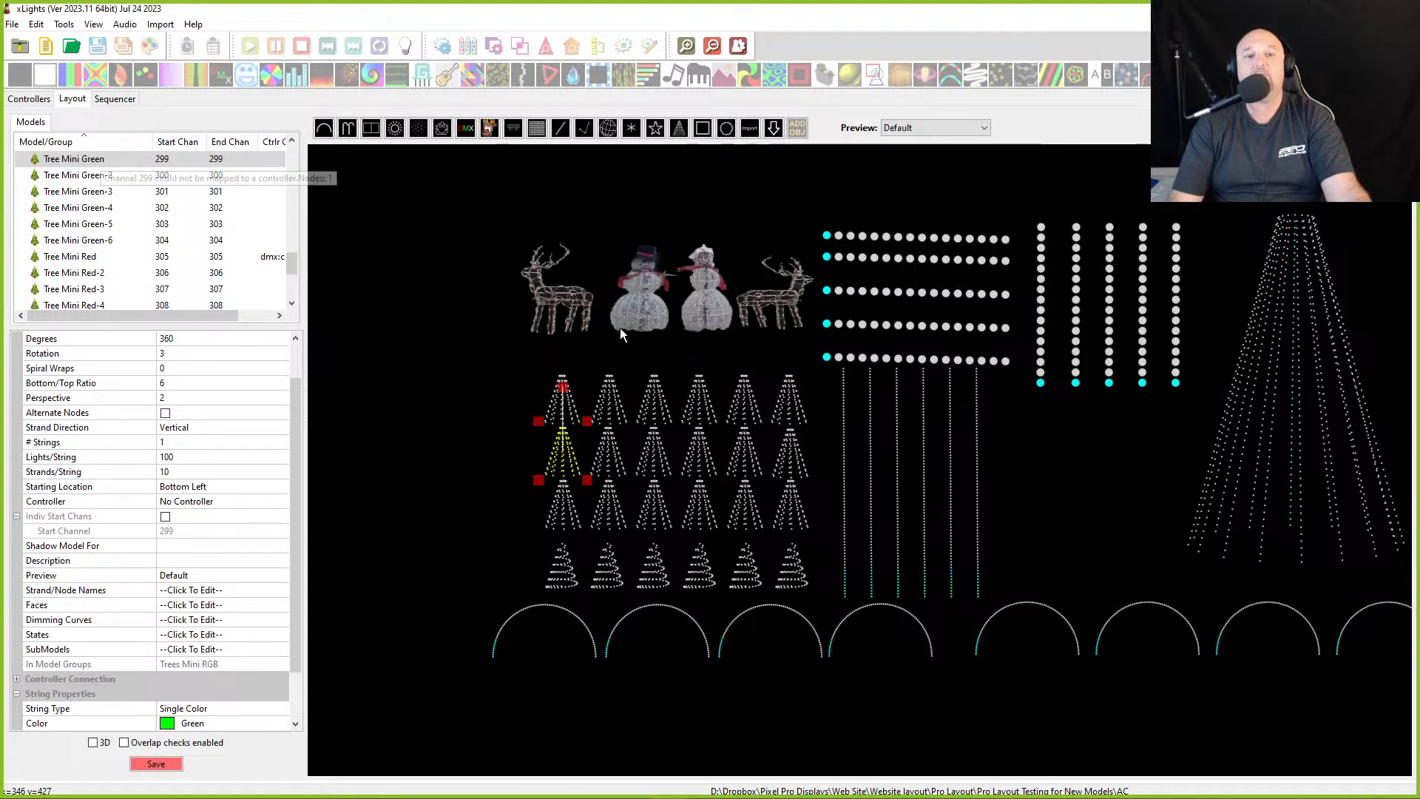
left_click(574, 521)
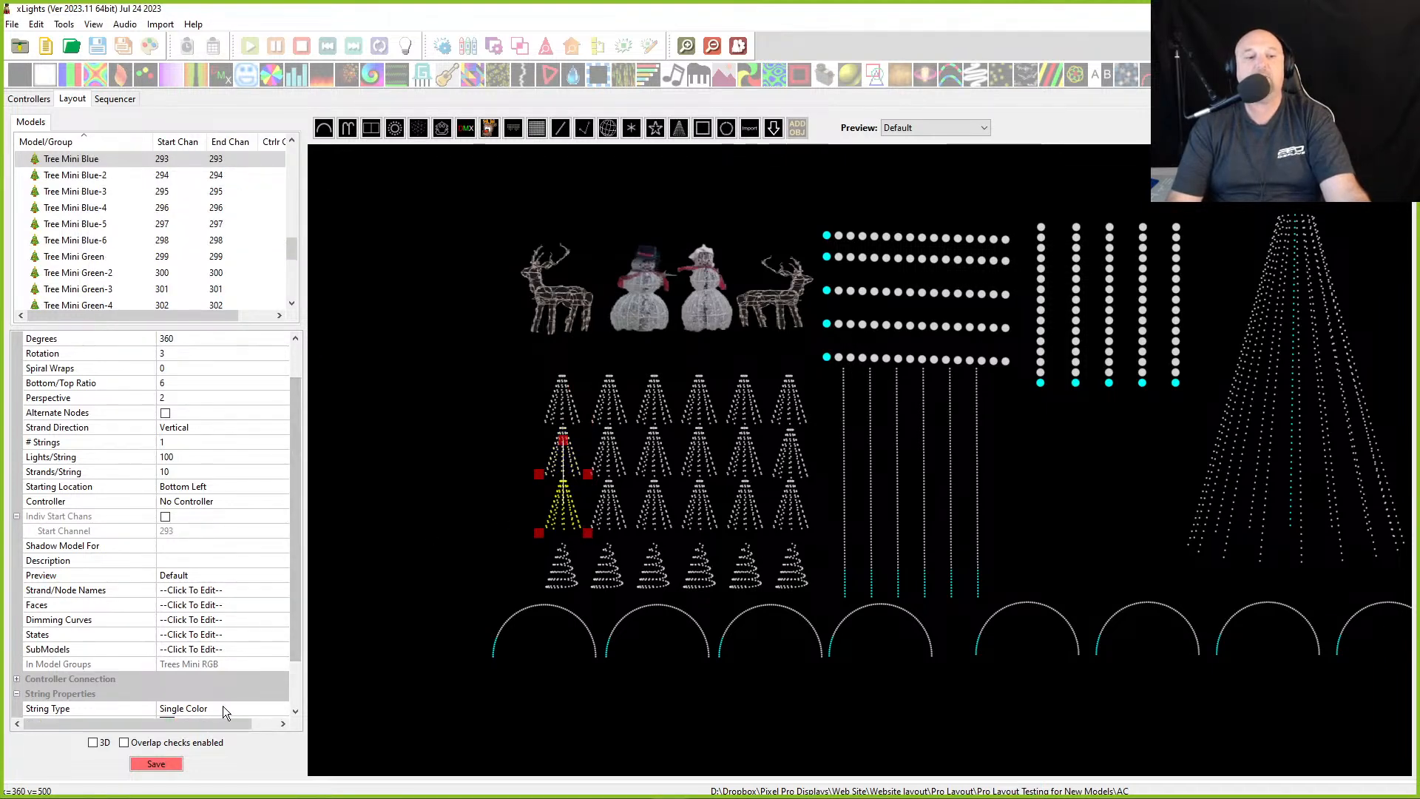
scroll(247, 651, "down", 2)
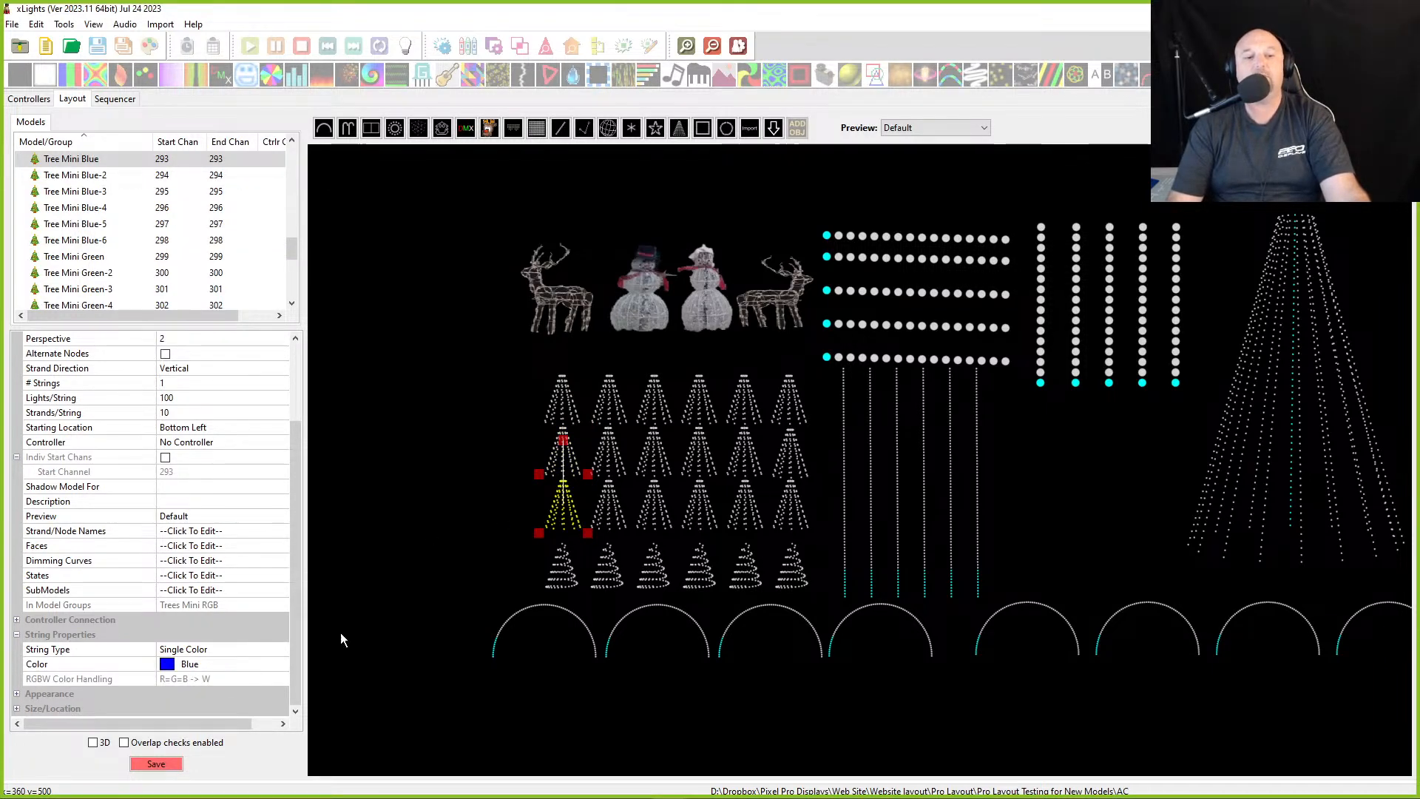
left_click(490, 397)
left_click_drag(490, 402, 855, 553)
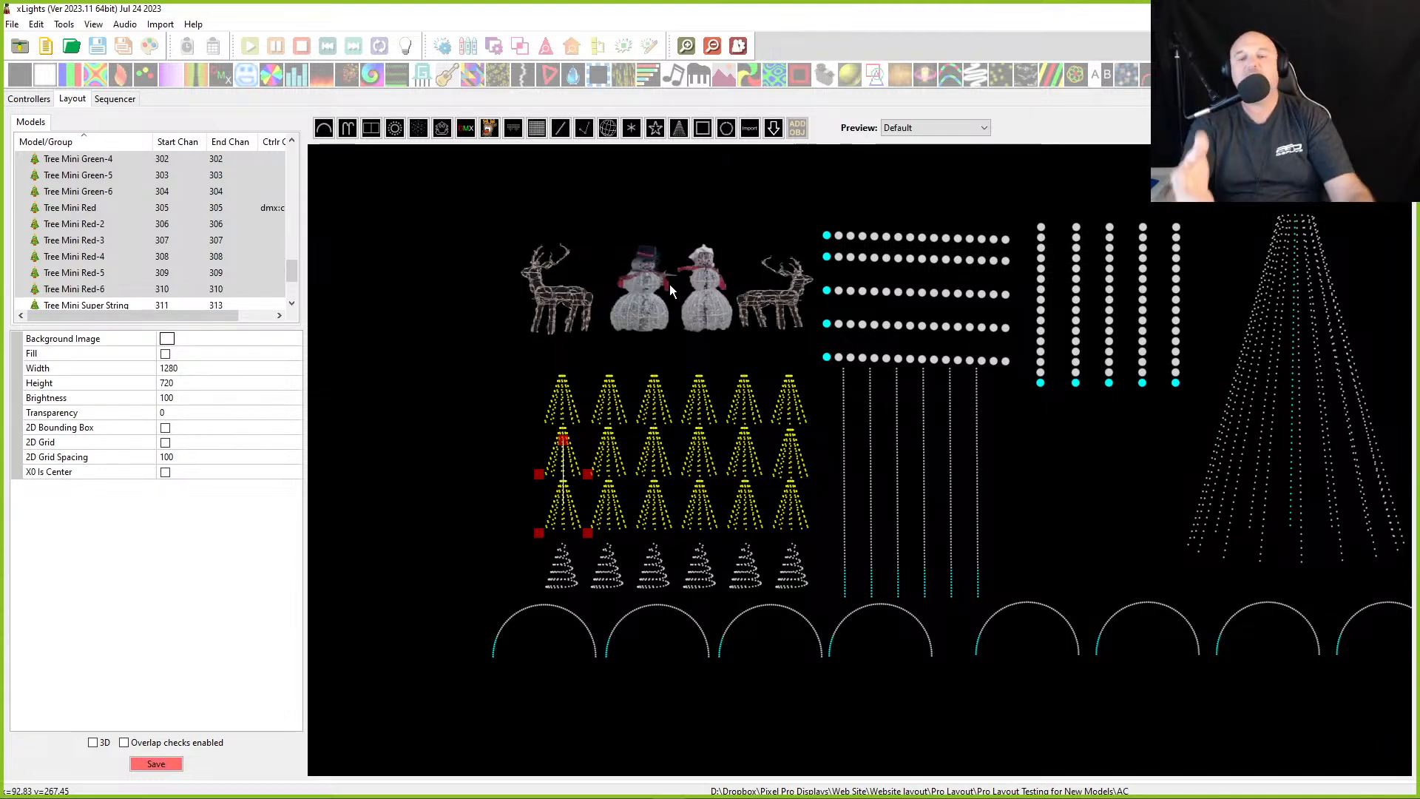
left_click(561, 522)
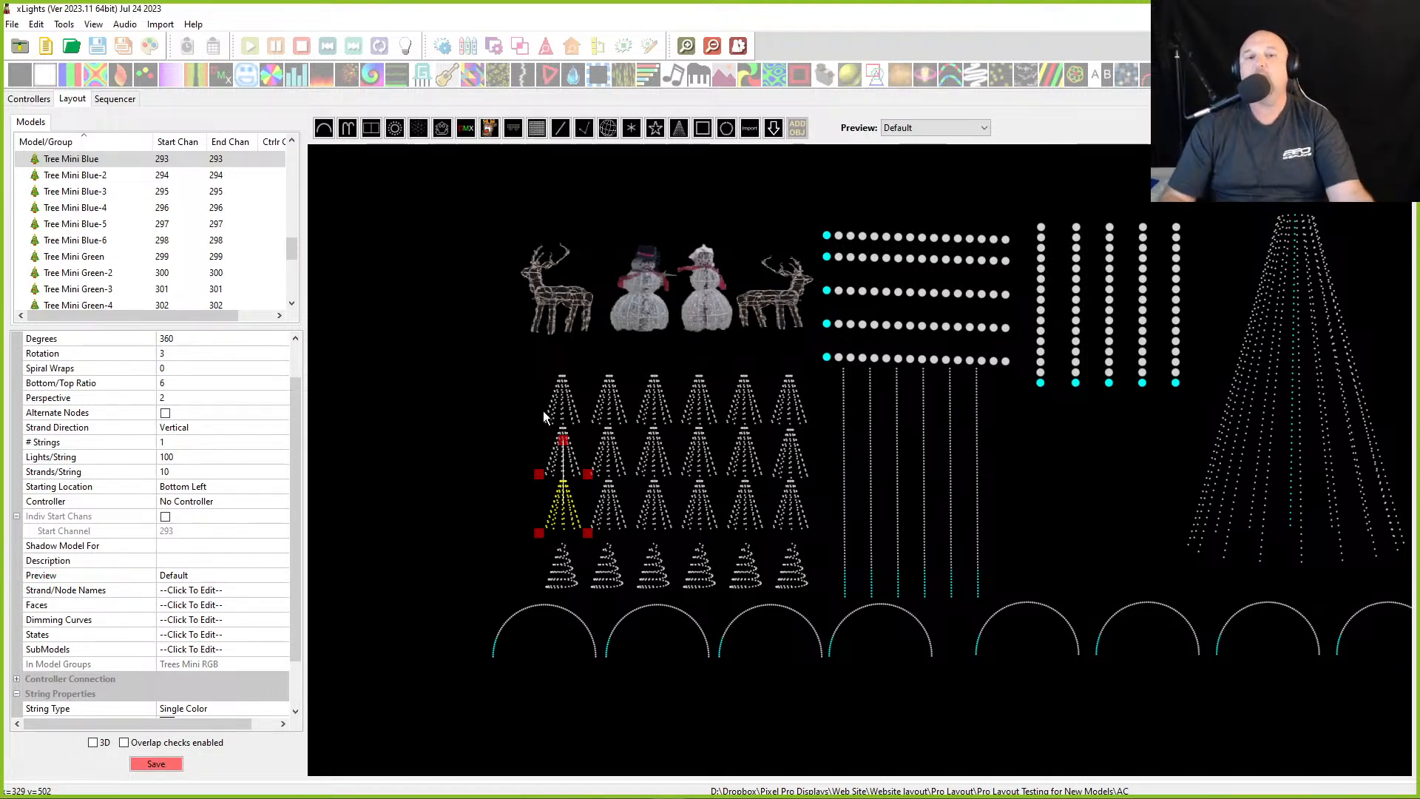
- Select each row of mini trees, then each red, green and superstring mini tree in turn
left_click_drag(479, 361, 837, 546)
left_click_drag(426, 344, 819, 442)
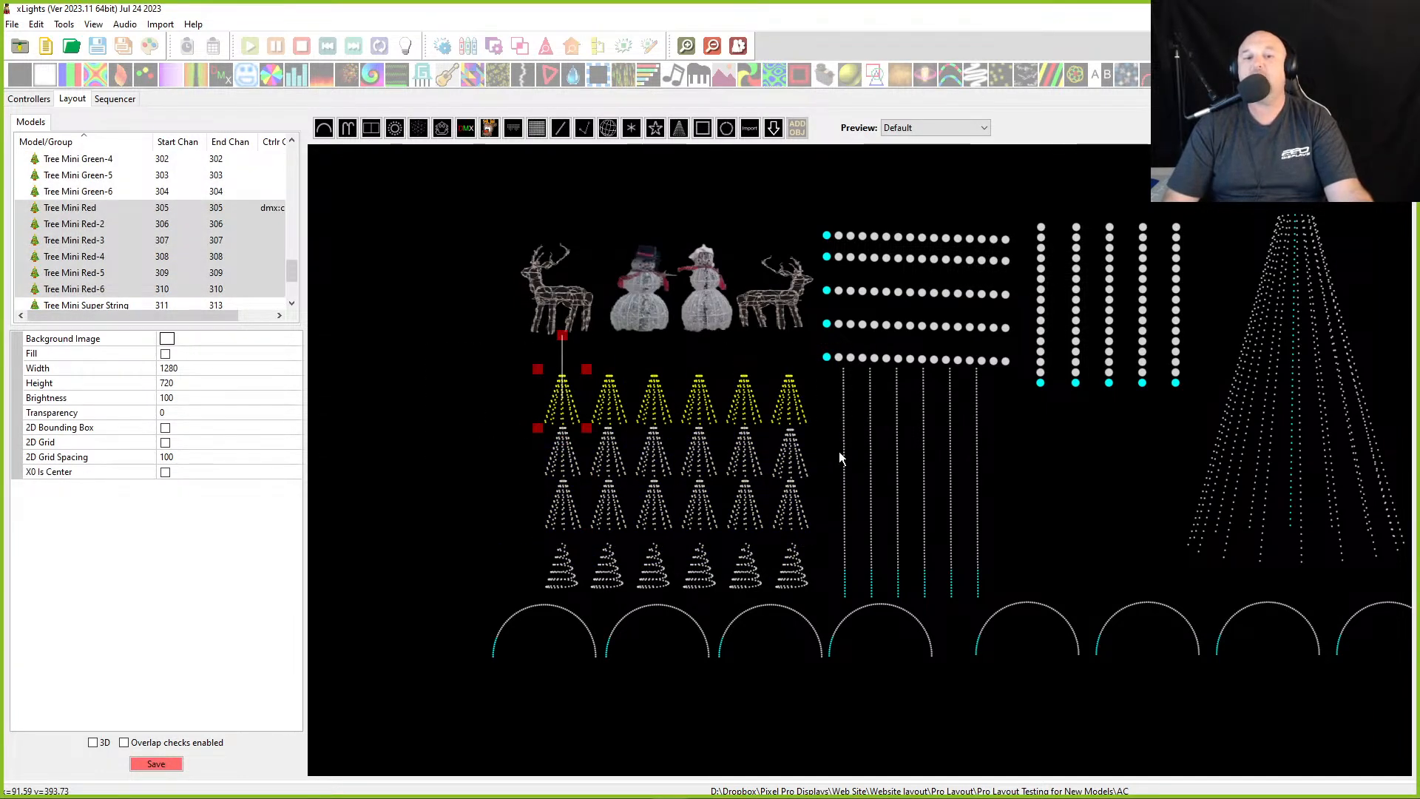
left_click_drag(394, 399, 871, 506)
left_click_drag(473, 451, 816, 553)
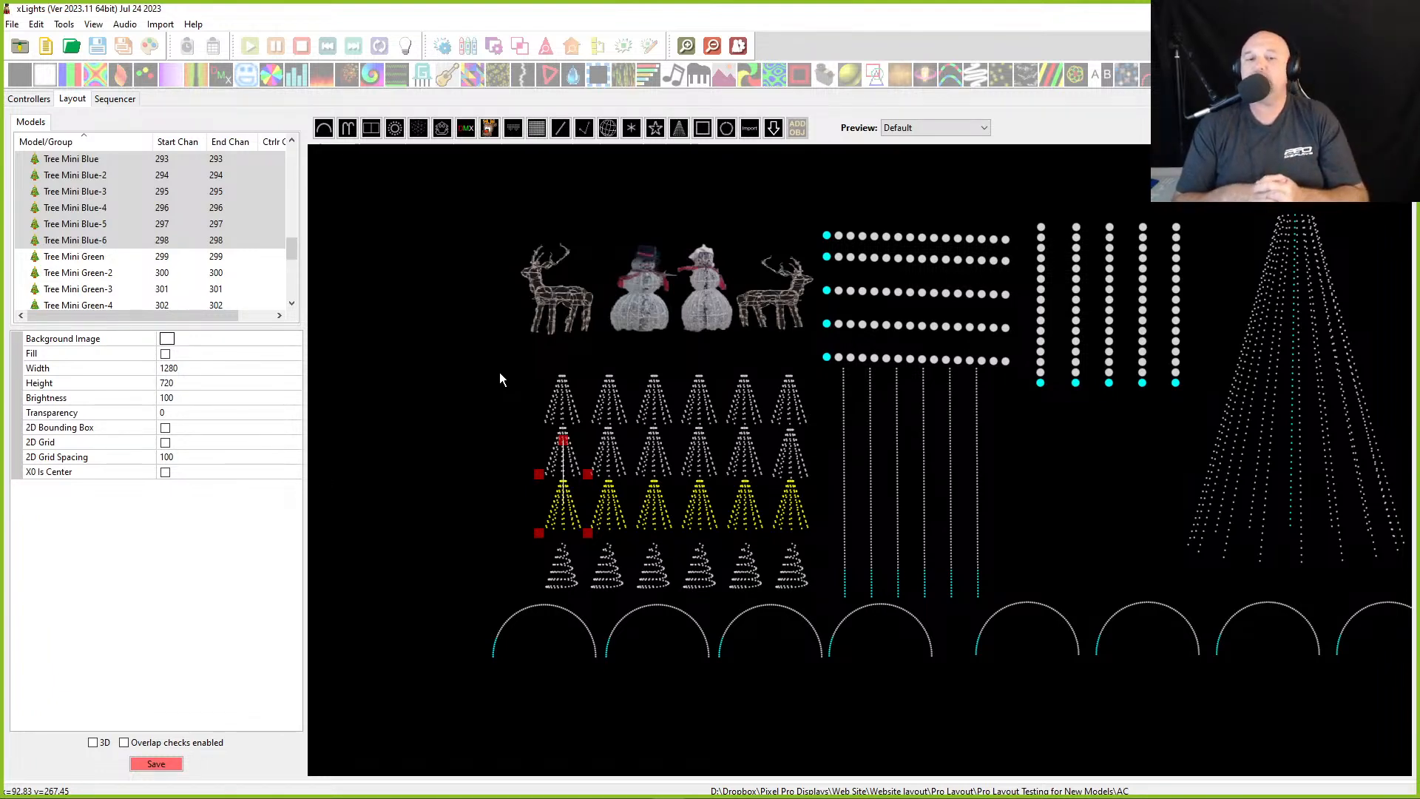
left_click(571, 407)
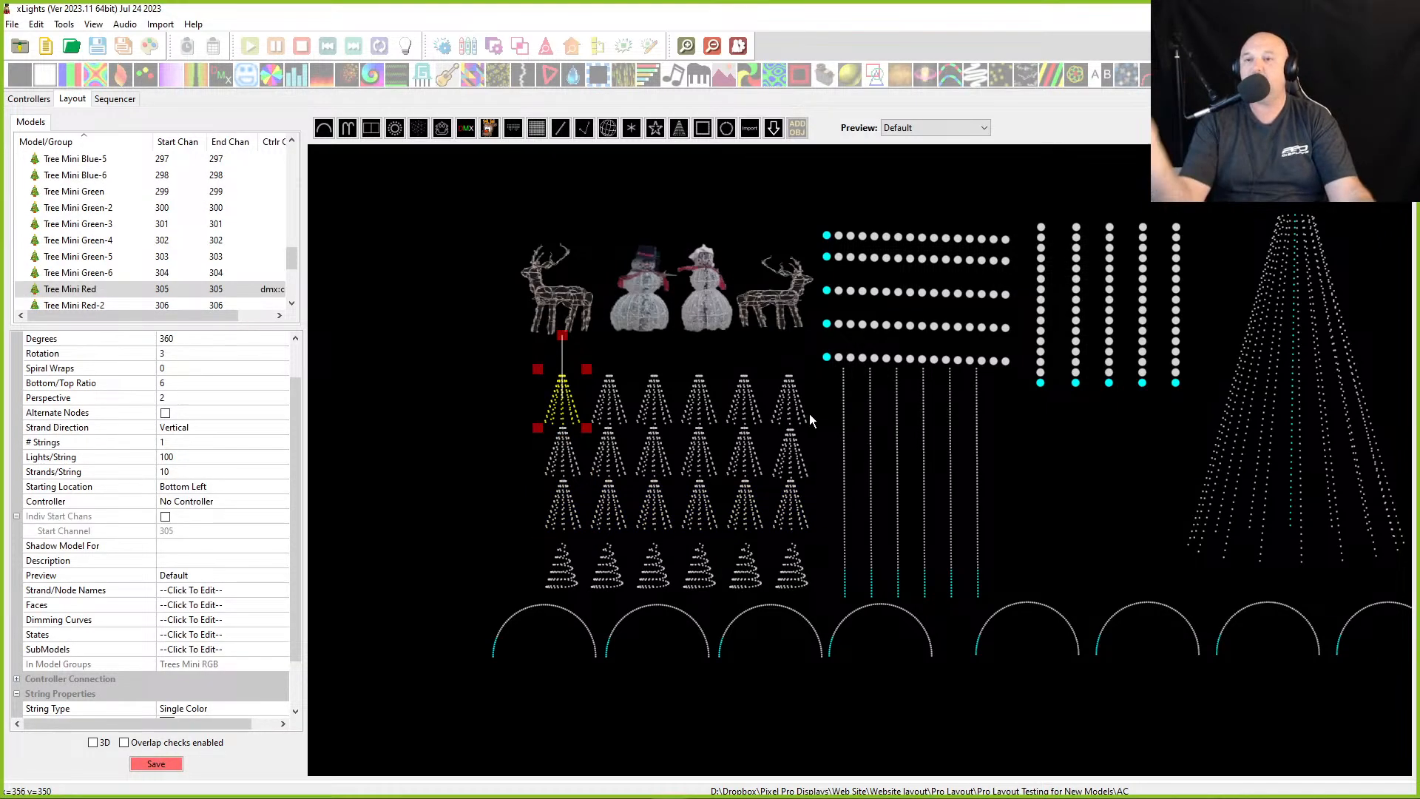
left_click(565, 466)
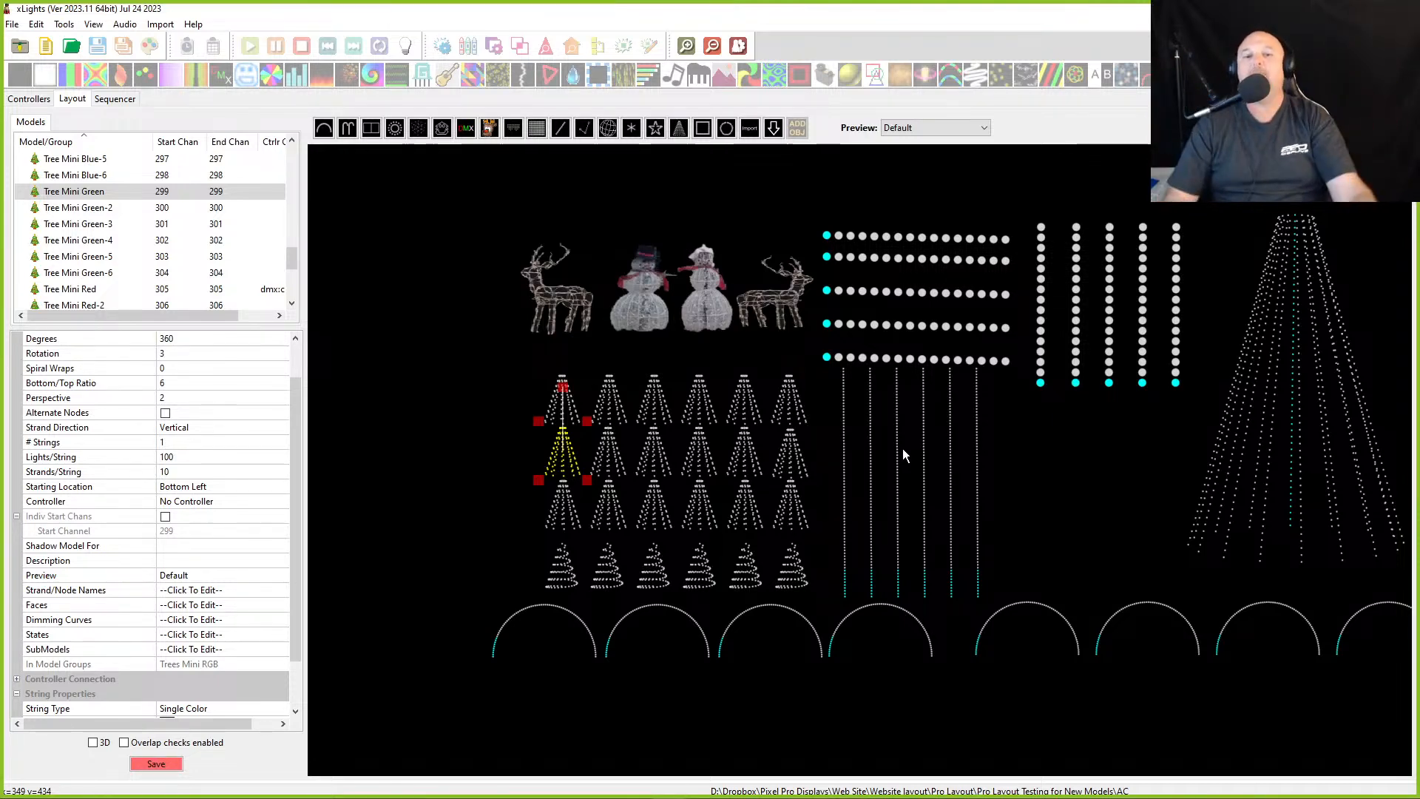
left_click(564, 577)
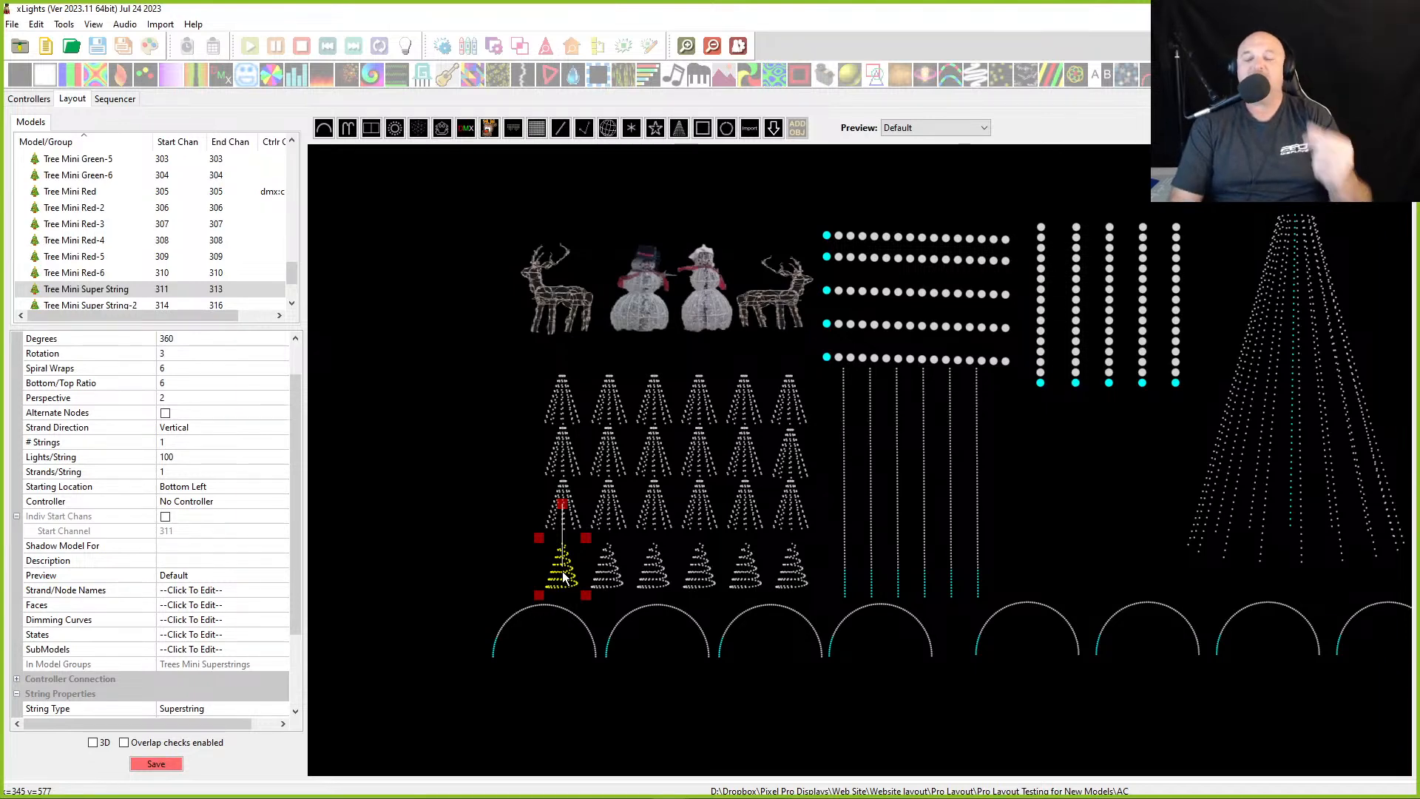
left_click(607, 571)
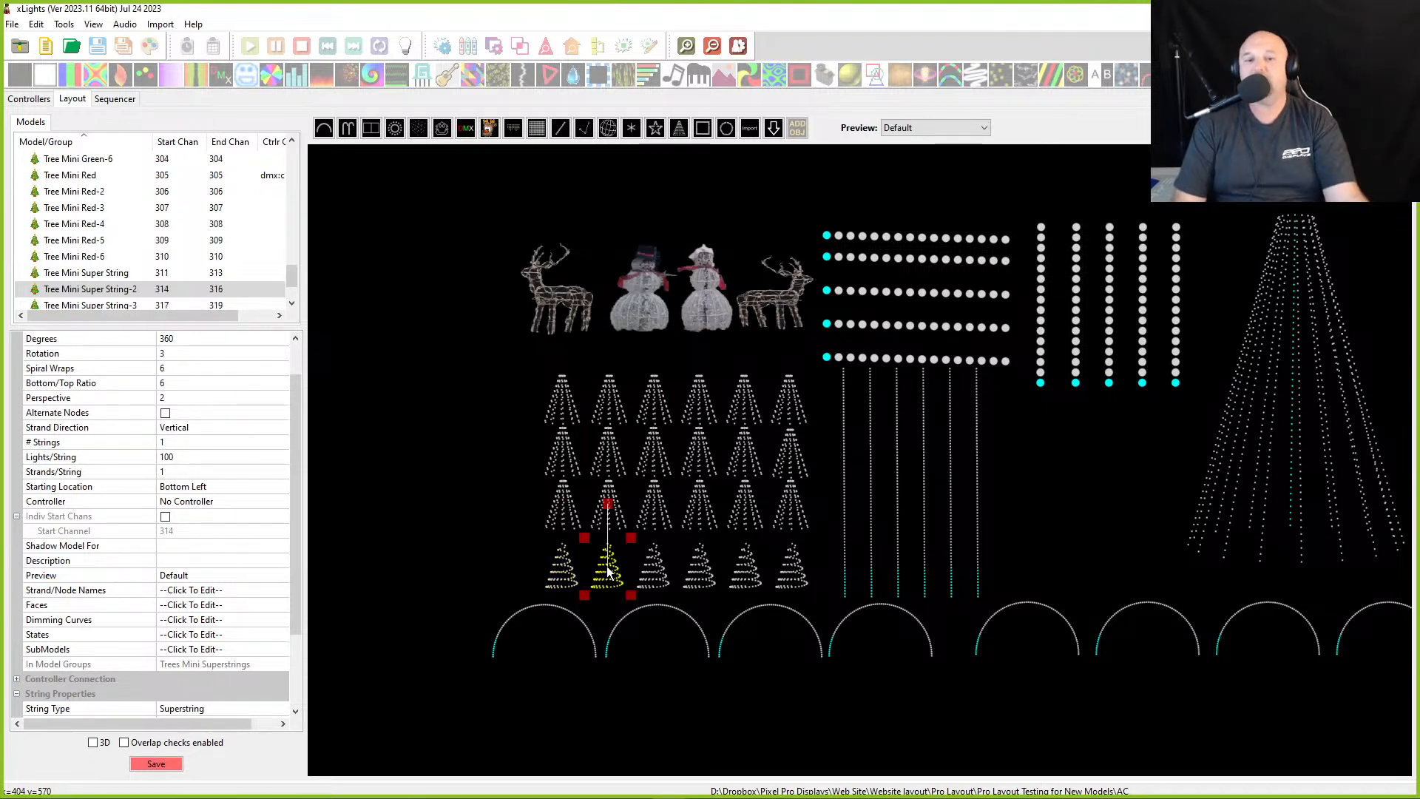
left_click(656, 580)
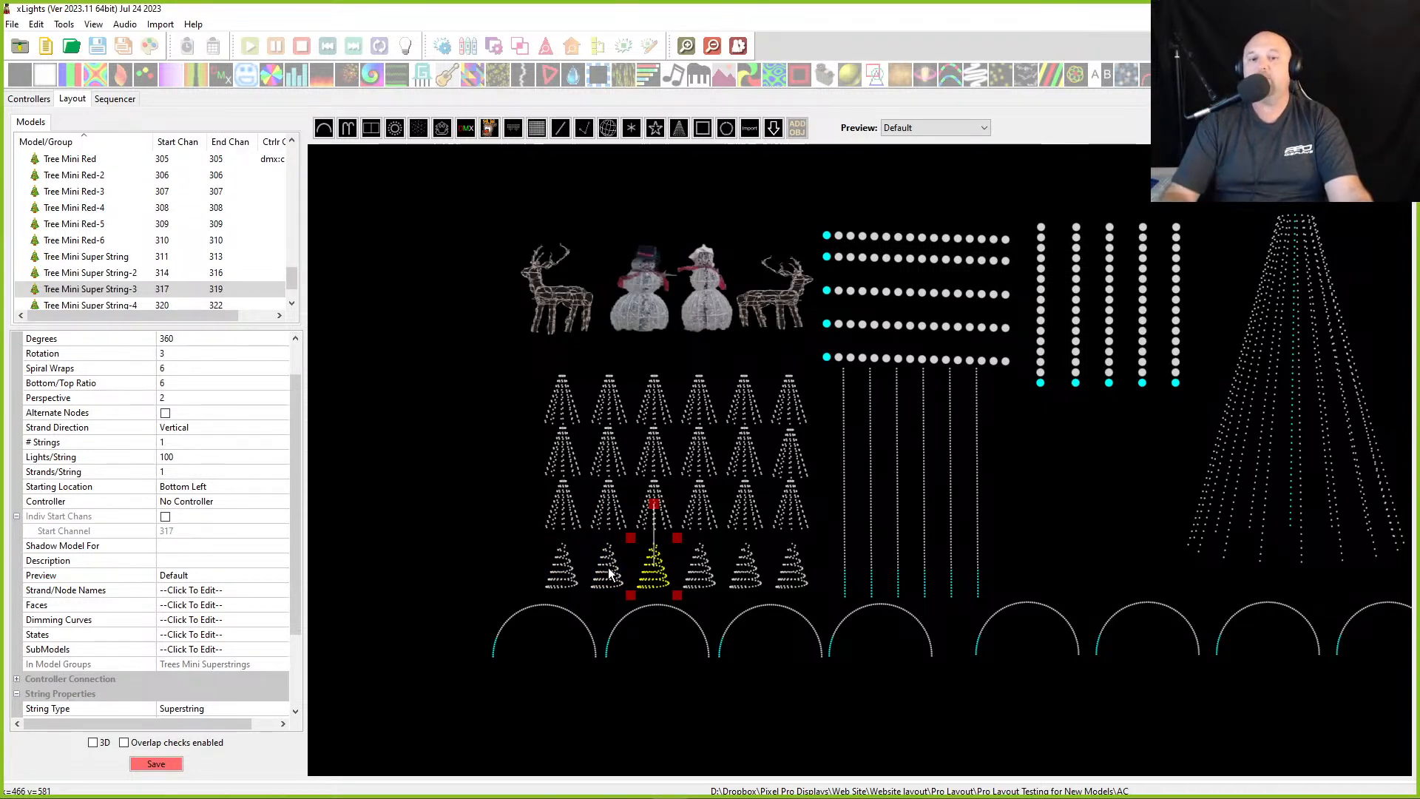
left_click(696, 575)
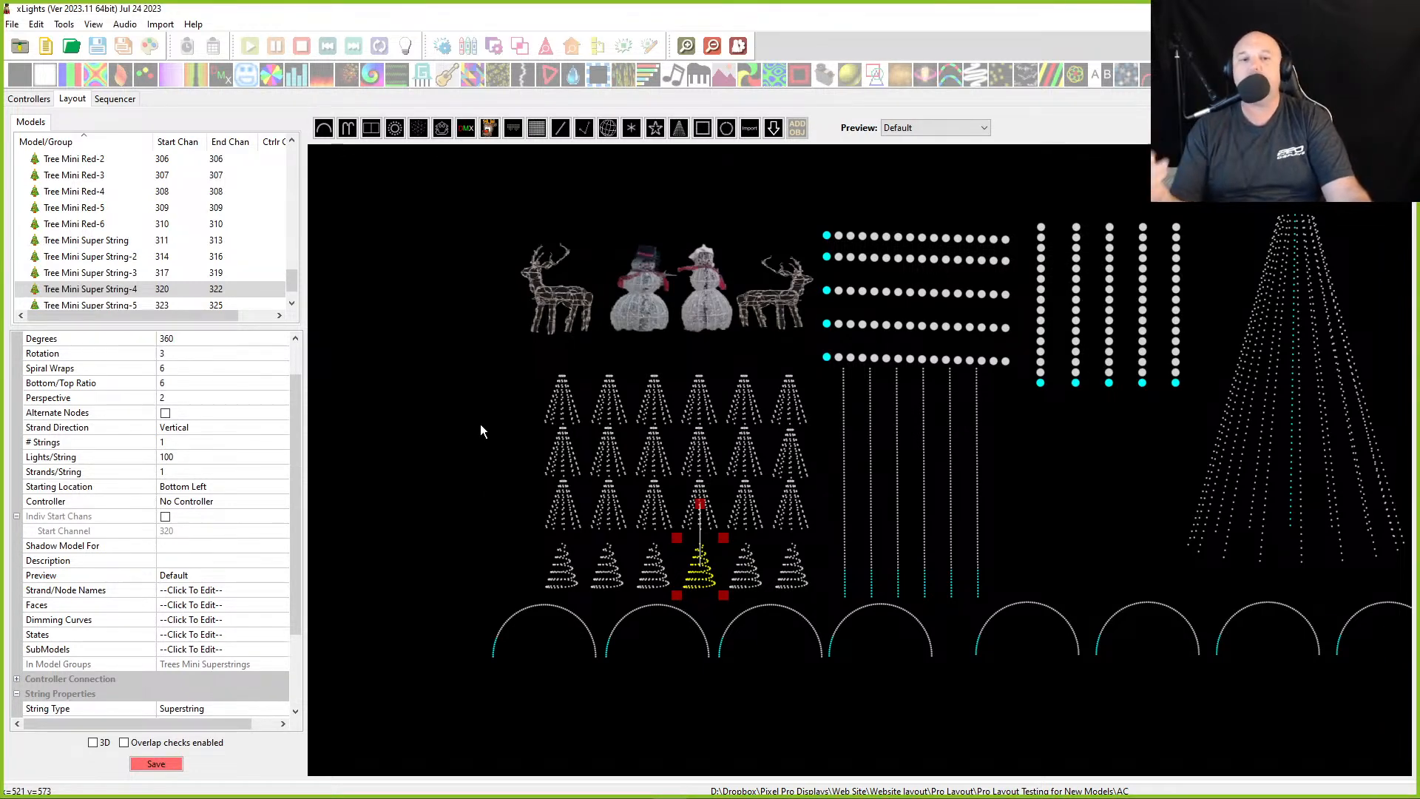
- Unlock the green mini tree row and move it up onto the red mini tree row
left_click_drag(493, 351, 813, 429)
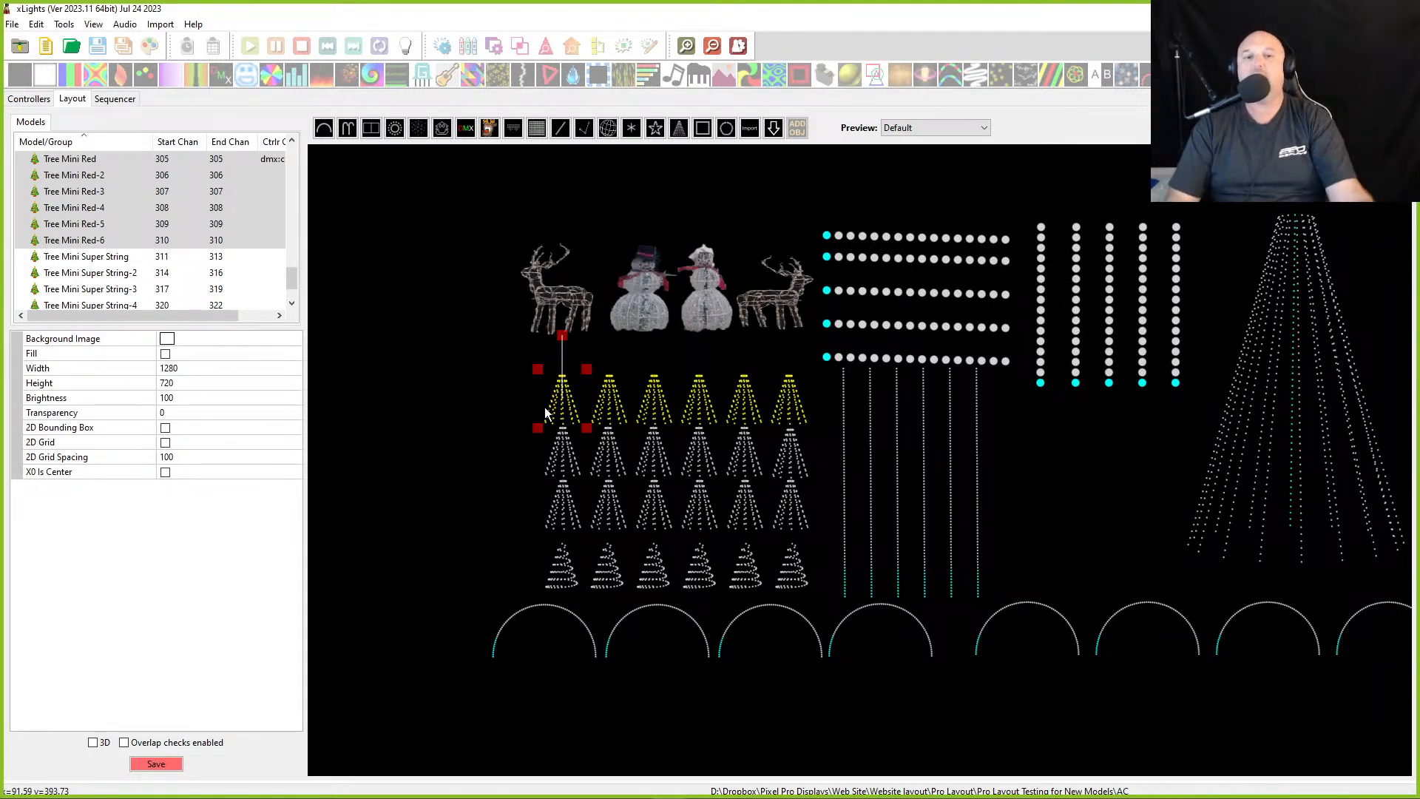
left_click_drag(490, 418, 846, 485)
right_click(665, 476)
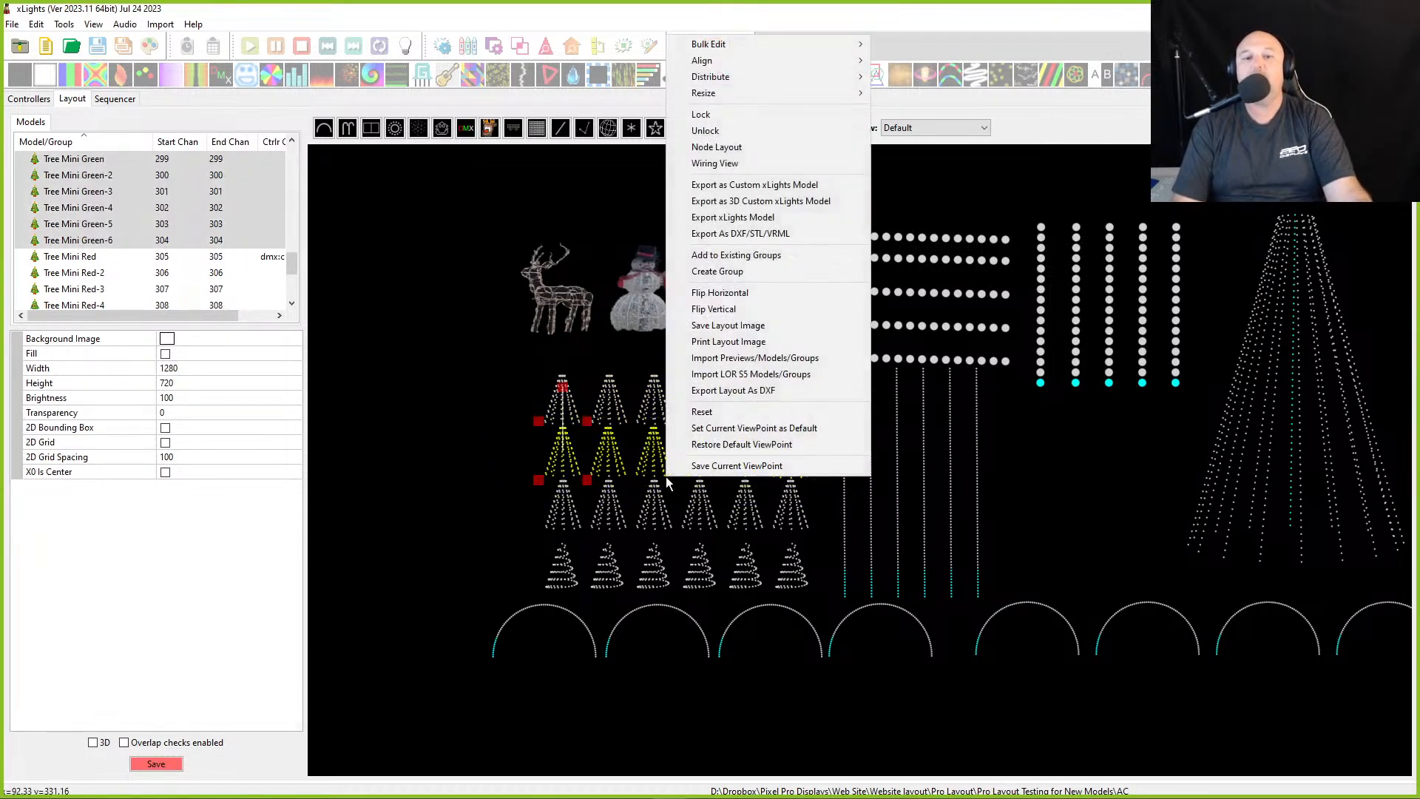
left_click(723, 133)
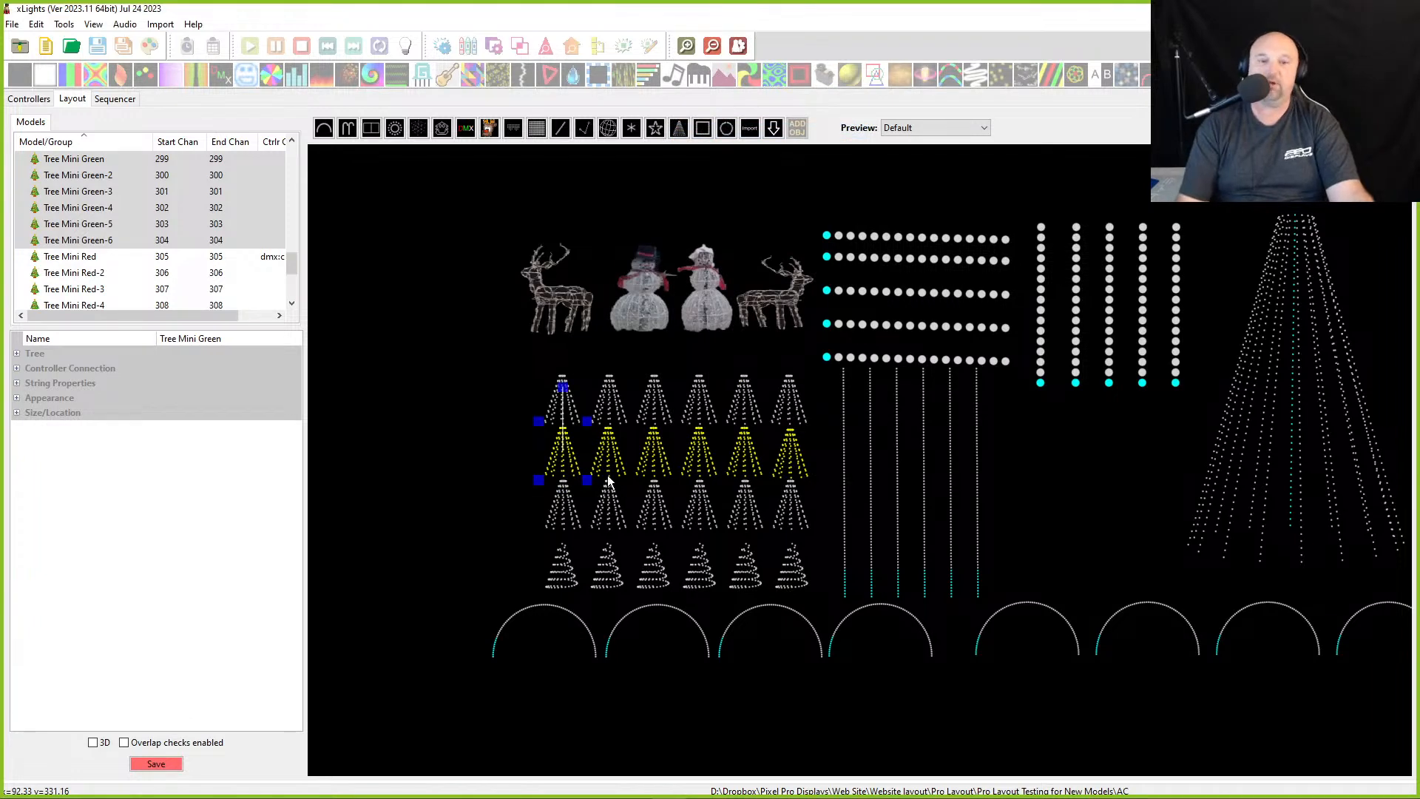
left_click_drag(654, 466, 653, 414)
left_click(522, 414)
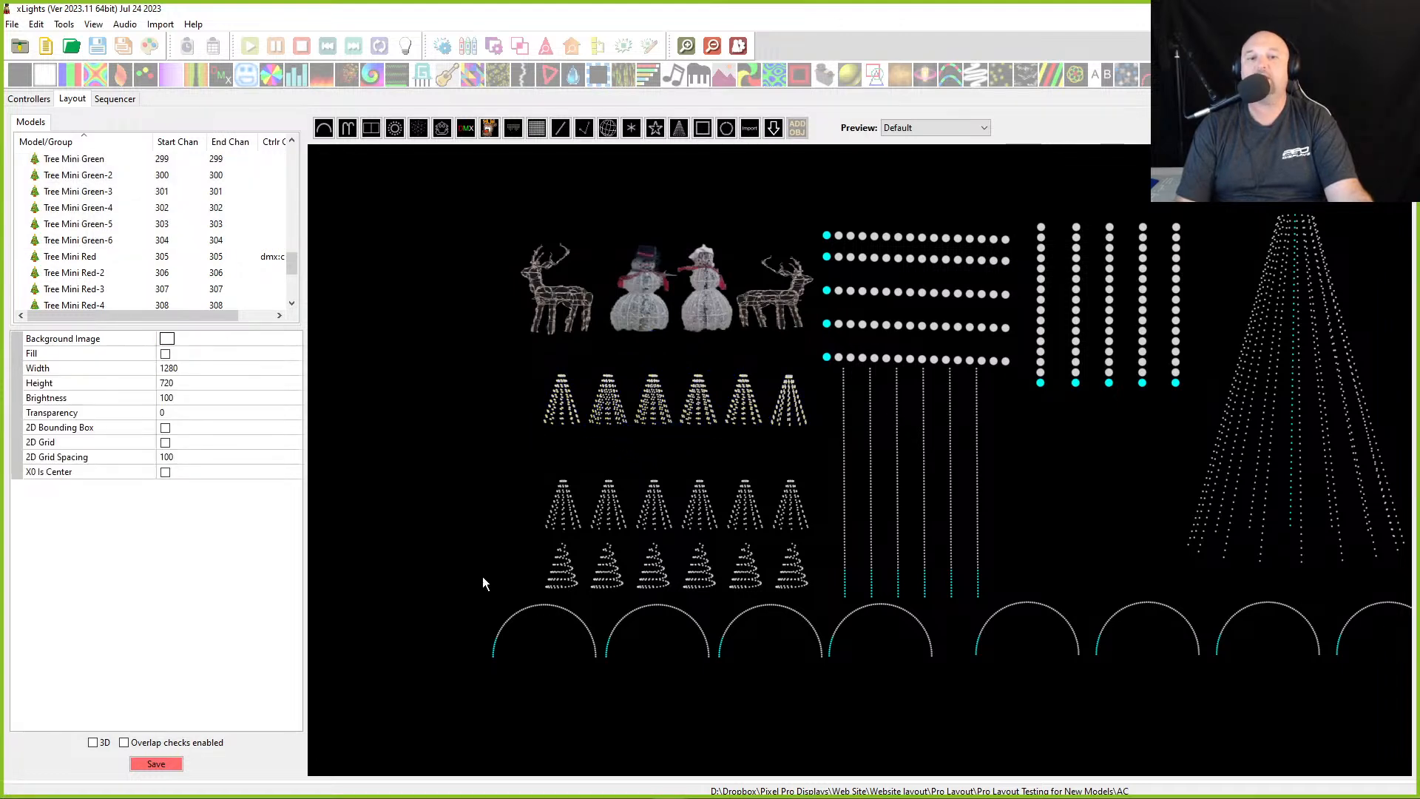
- Unlock the blue mini tree row and move it up onto the stacked red and green row
left_click_drag(512, 468, 841, 548)
right_click(669, 518)
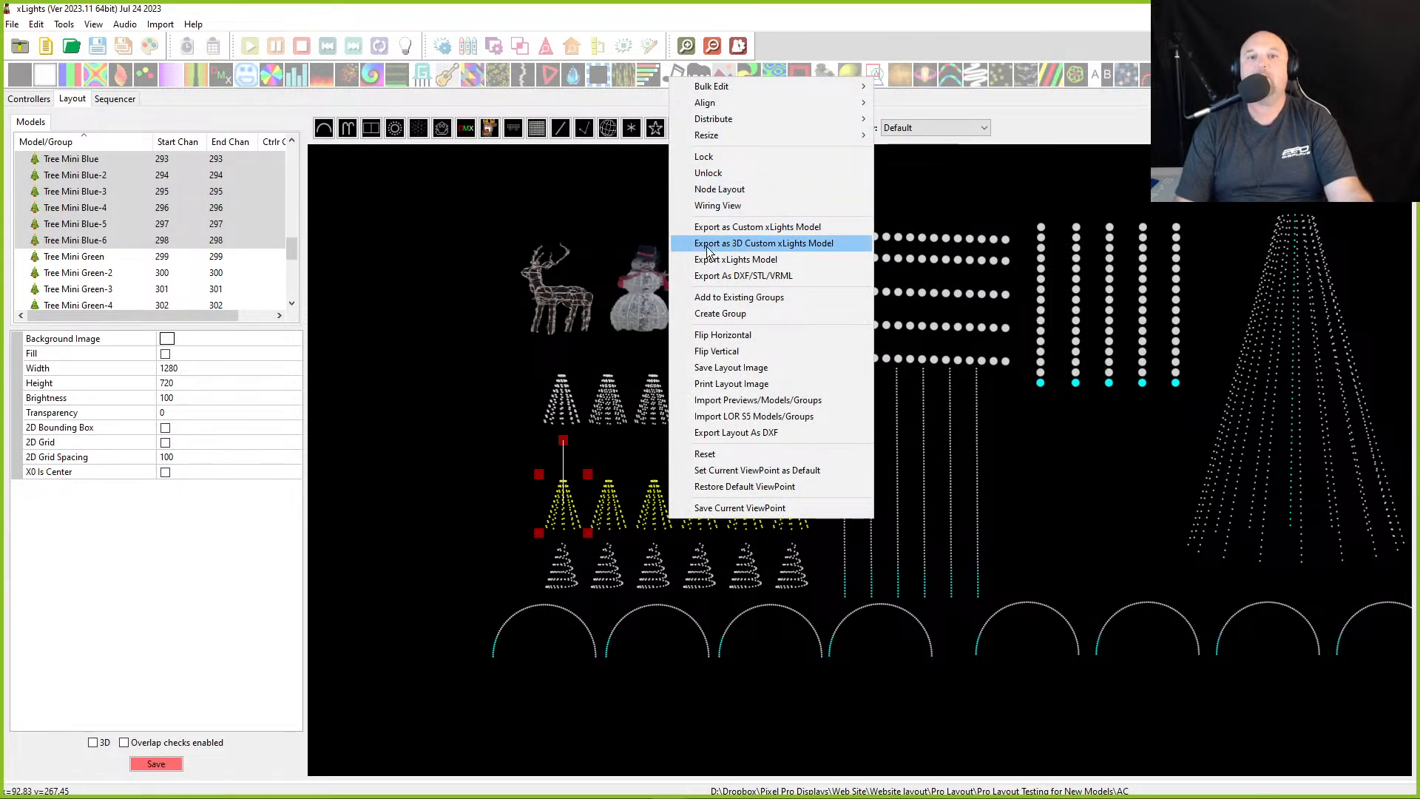
left_click(708, 172)
left_click_drag(708, 527, 701, 420)
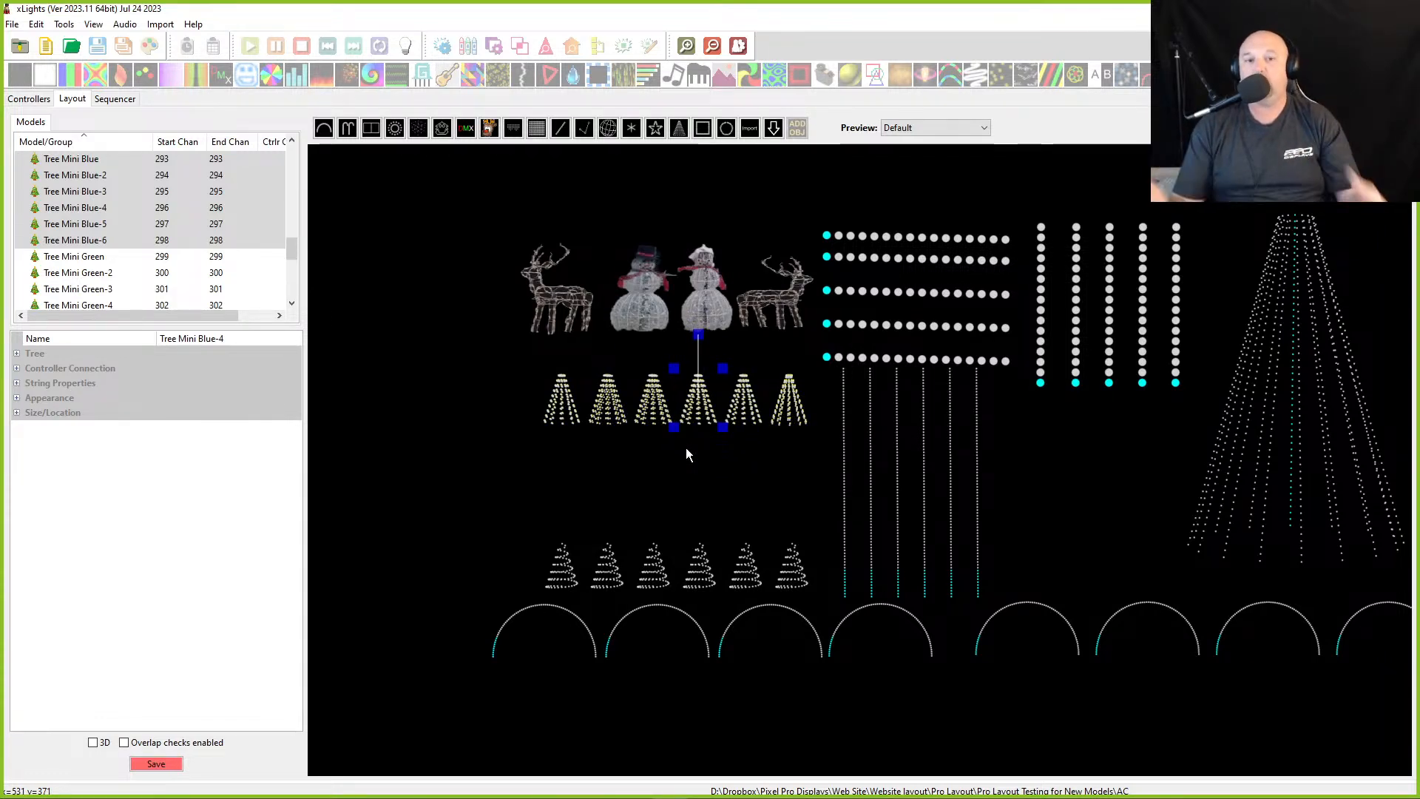
- Select all the stacked mini trees and create a new group named Mini Trees All
left_click_drag(510, 353, 829, 457)
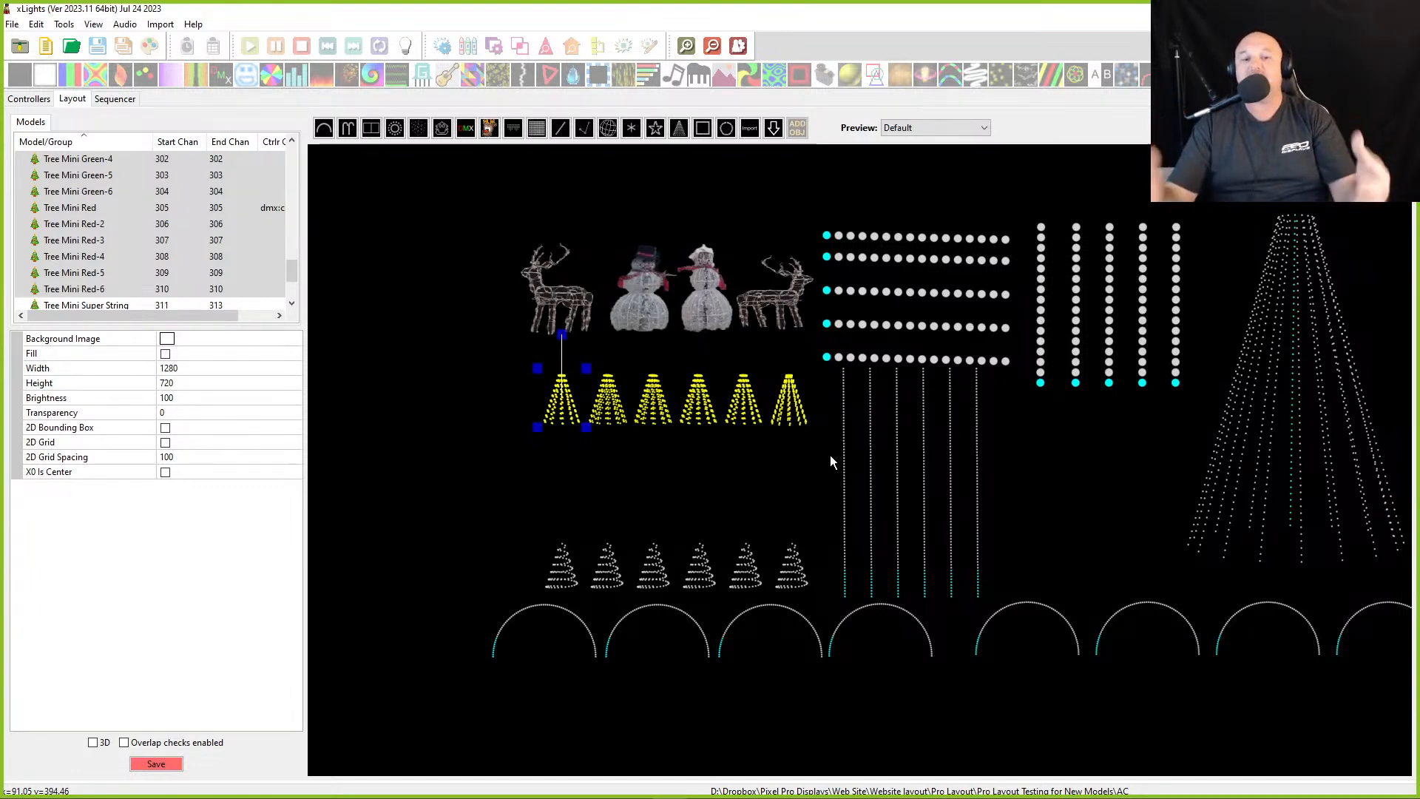
left_click_drag(491, 344, 835, 453)
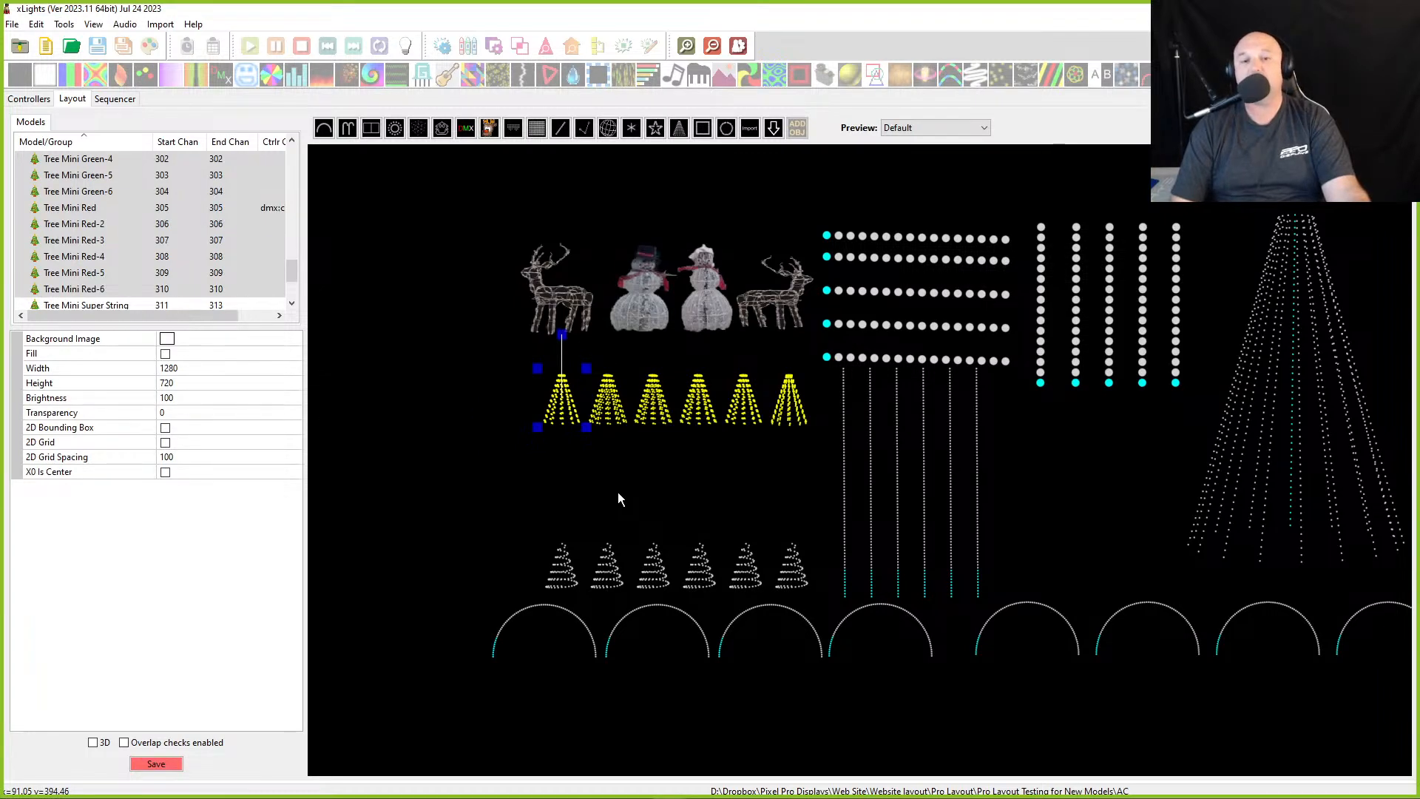
right_click(584, 417)
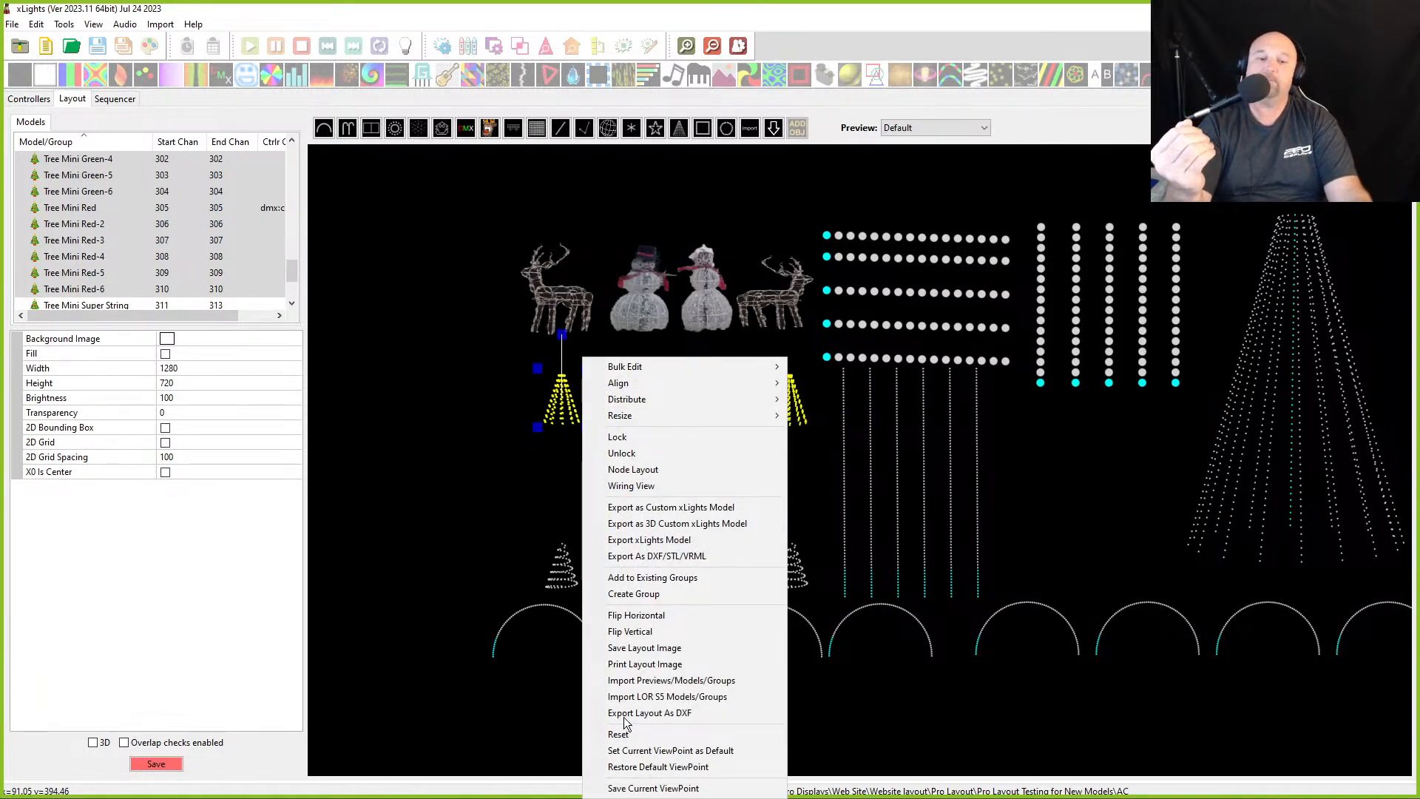
left_click(613, 596)
type("Mini Trees")
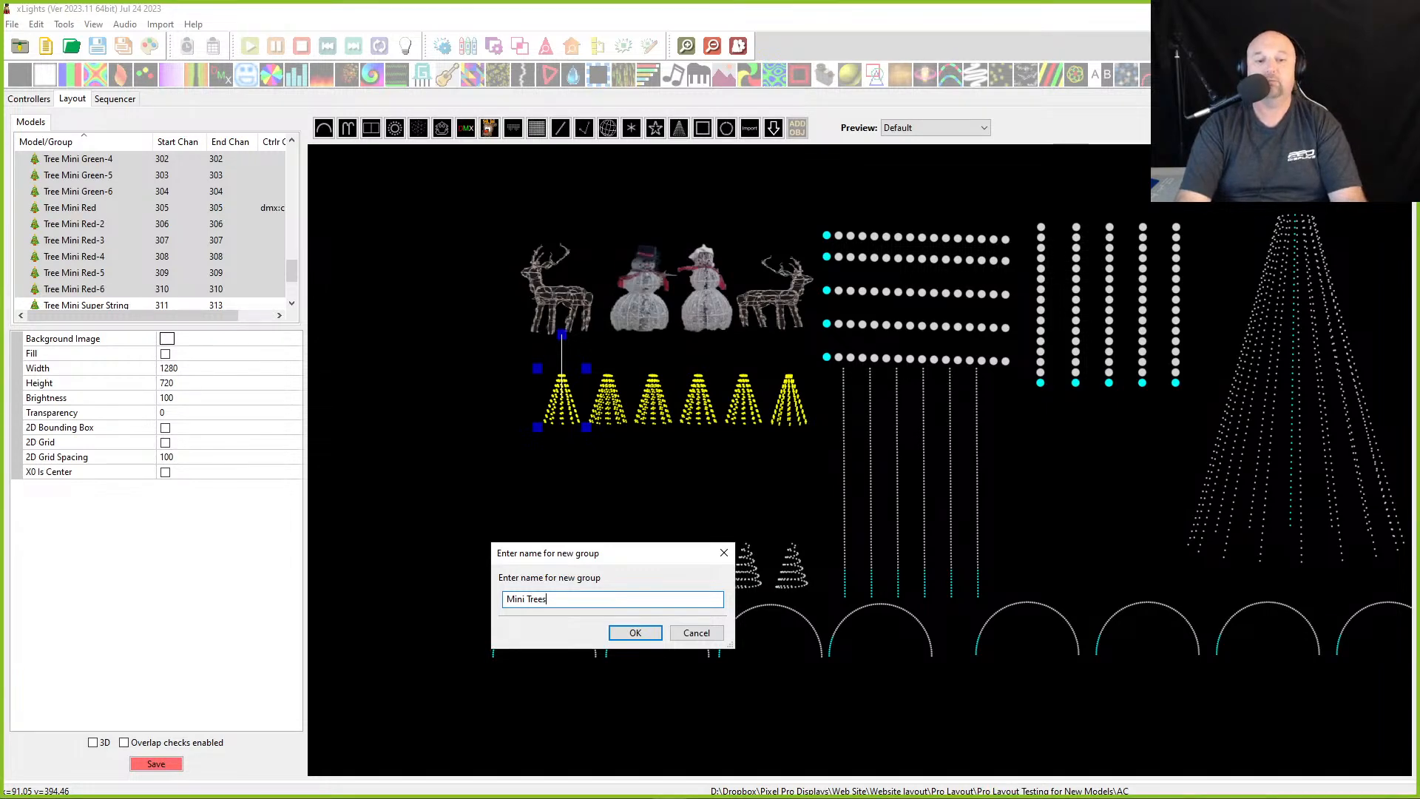
type(" All")
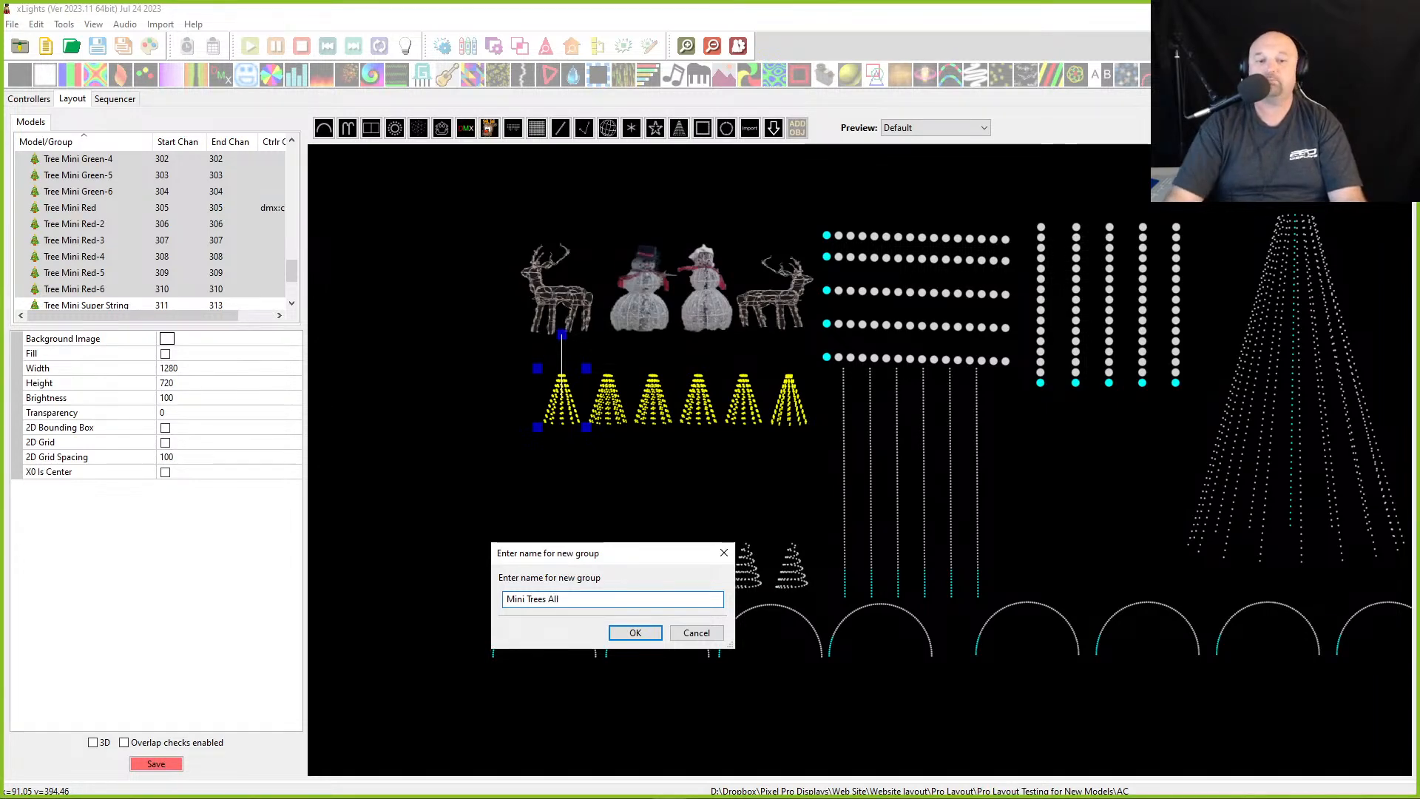
key("Return")
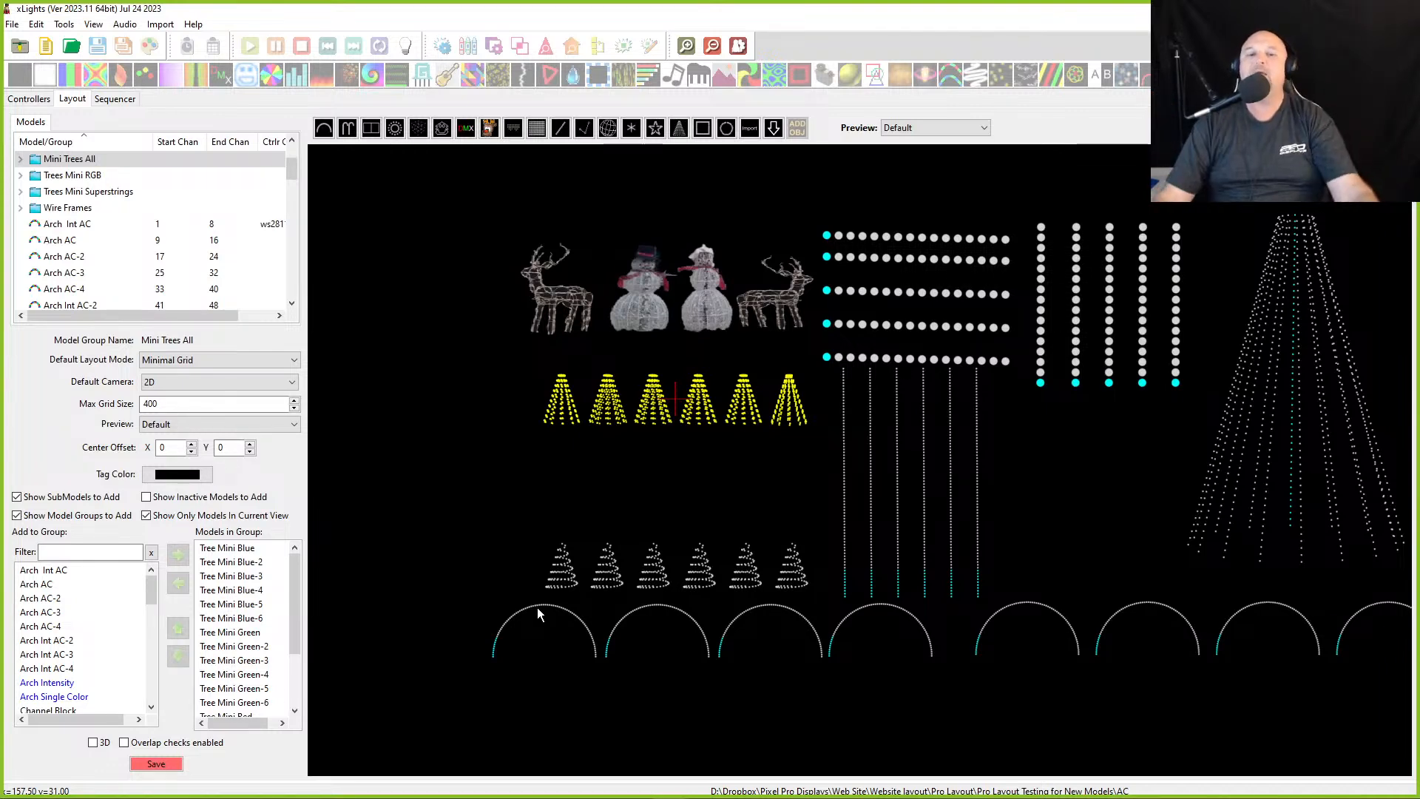
- Select each superstring mini tree in turn to review its properties
left_click(562, 586)
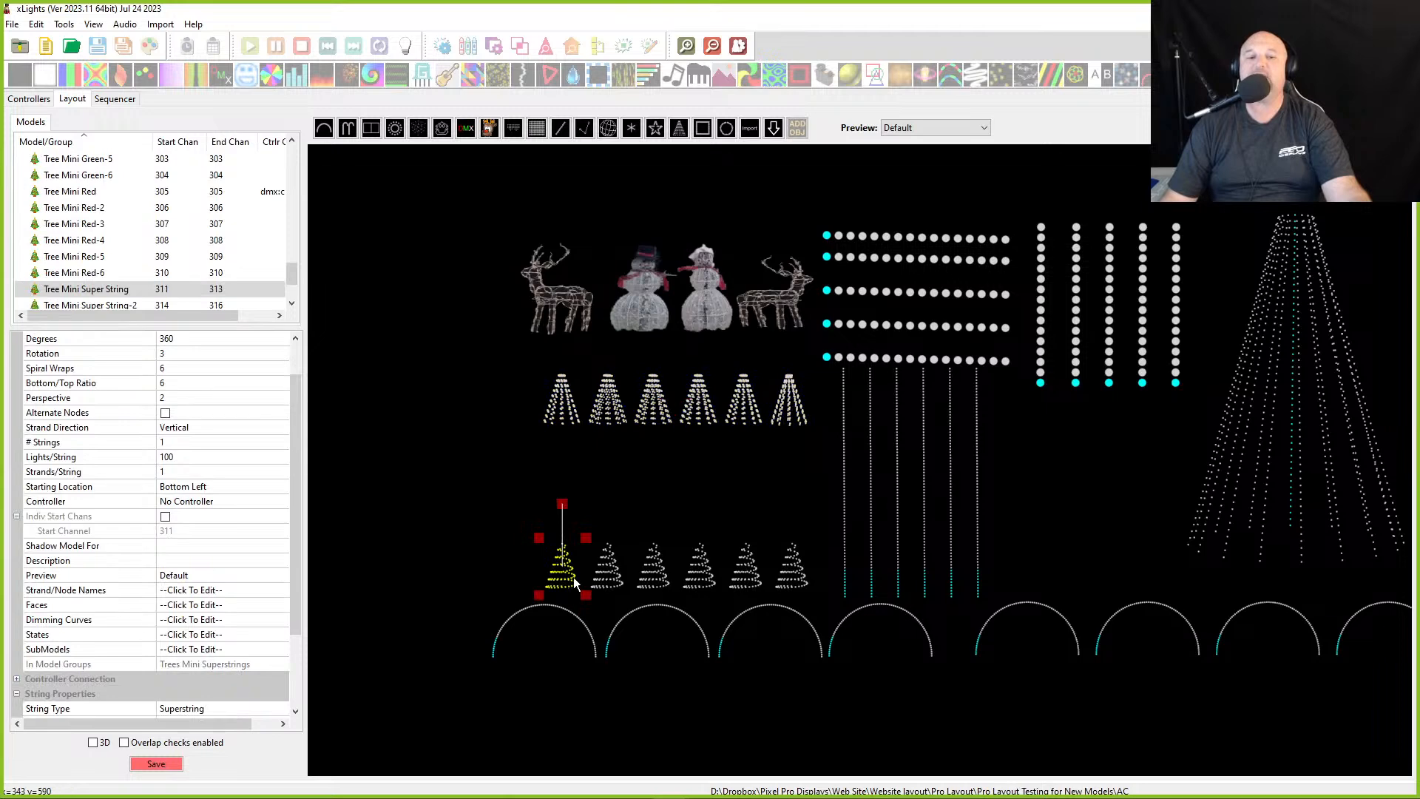
left_click(614, 581)
left_click(661, 577)
left_click(707, 585)
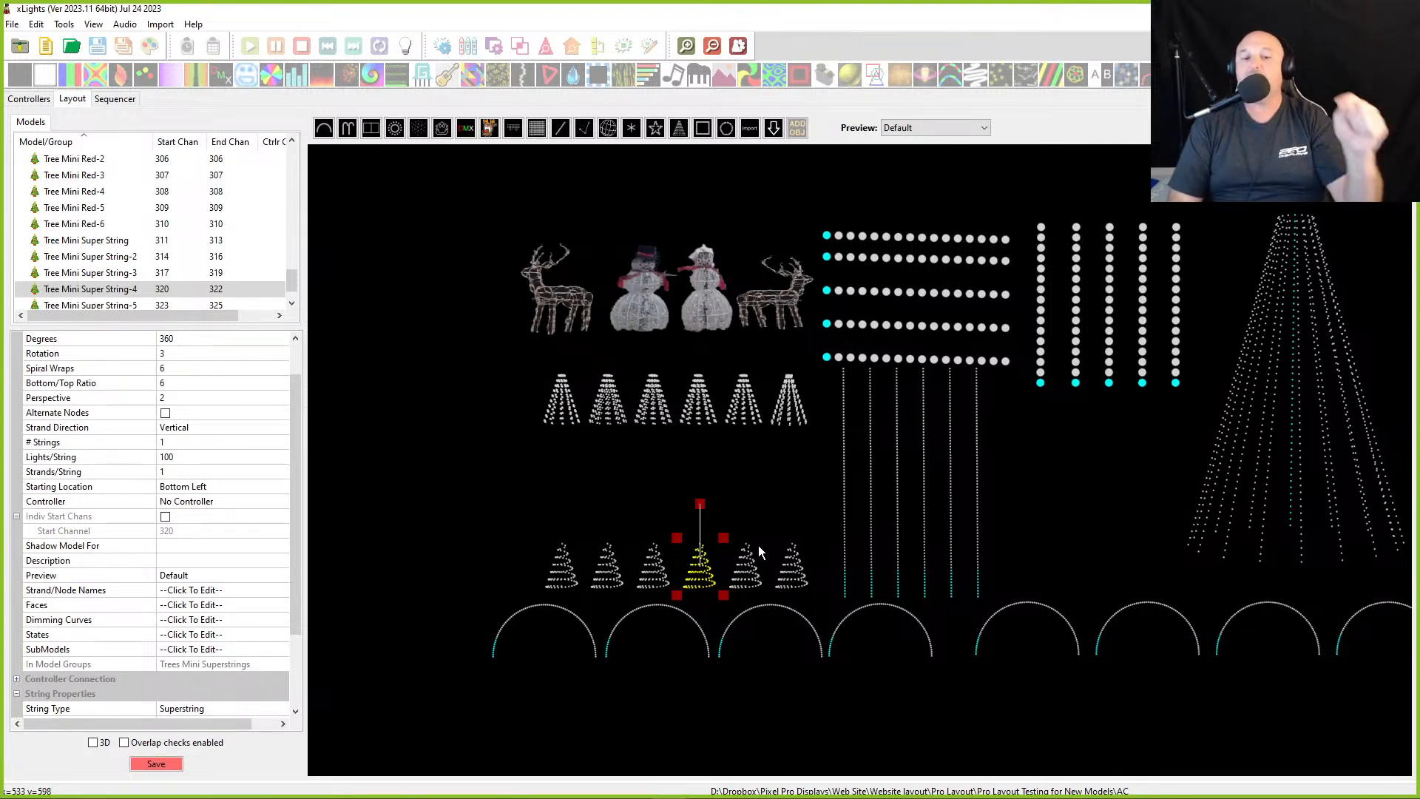
- Inspect the string type and three colour settings of the superstring mini trees
left_click(573, 581)
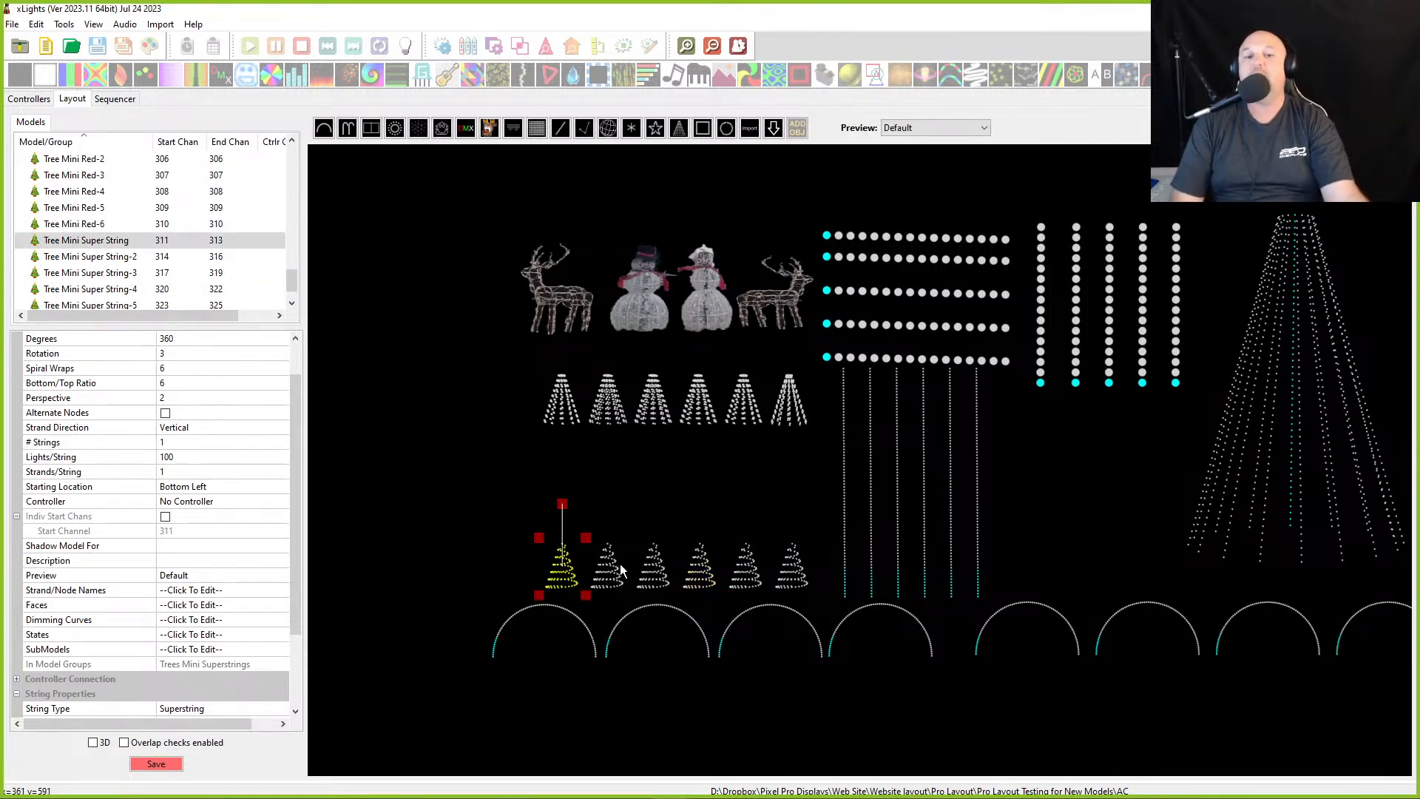
left_click(611, 580)
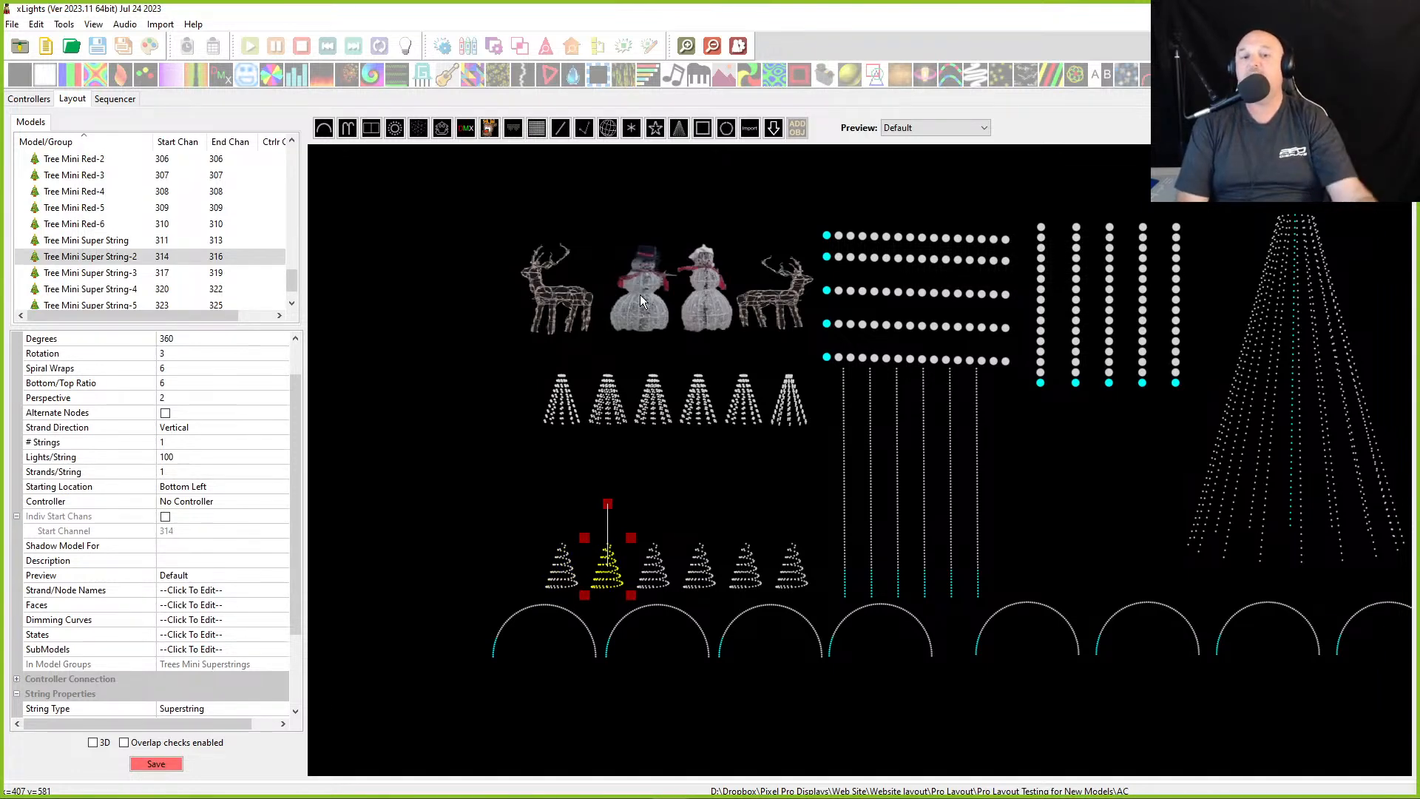
left_click(653, 566)
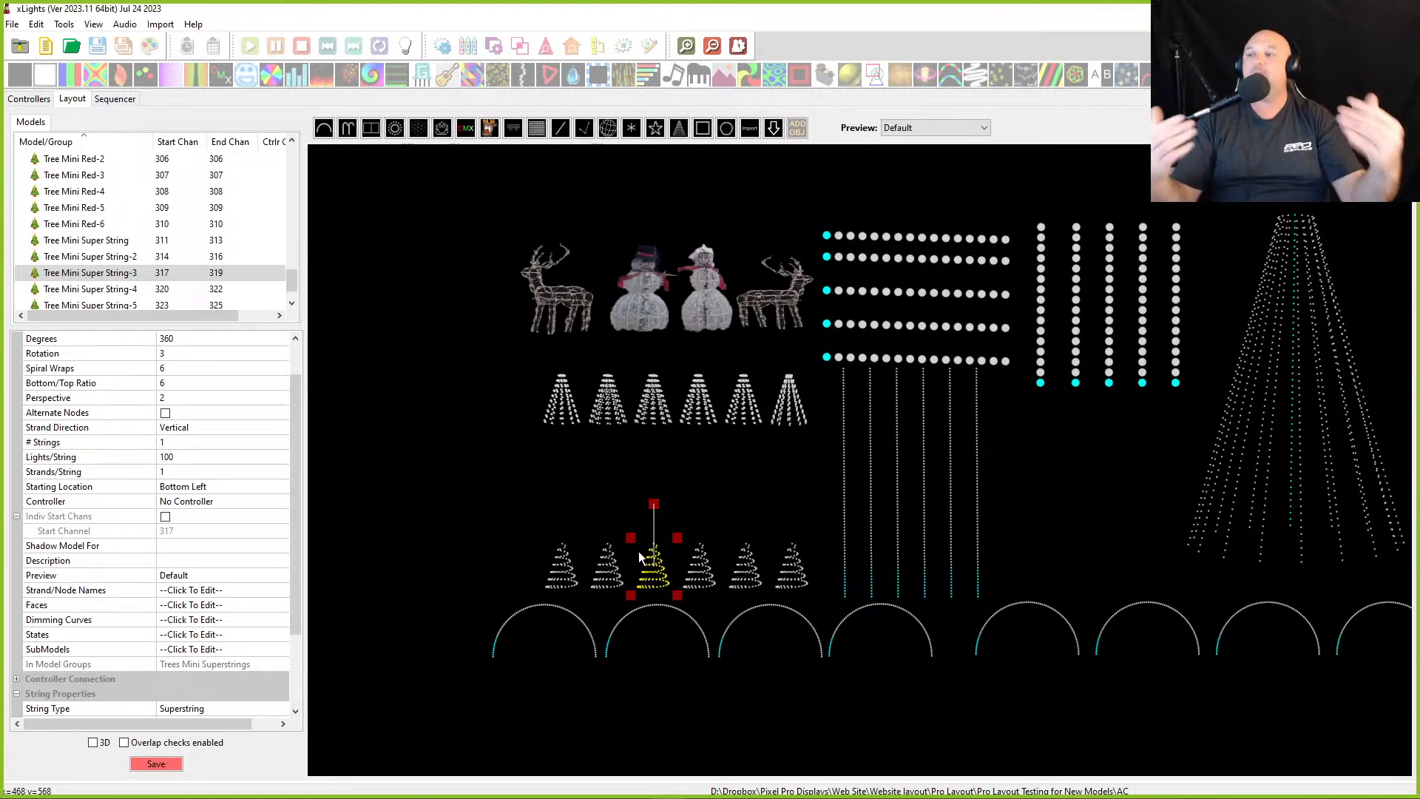
left_click_drag(501, 499, 818, 620)
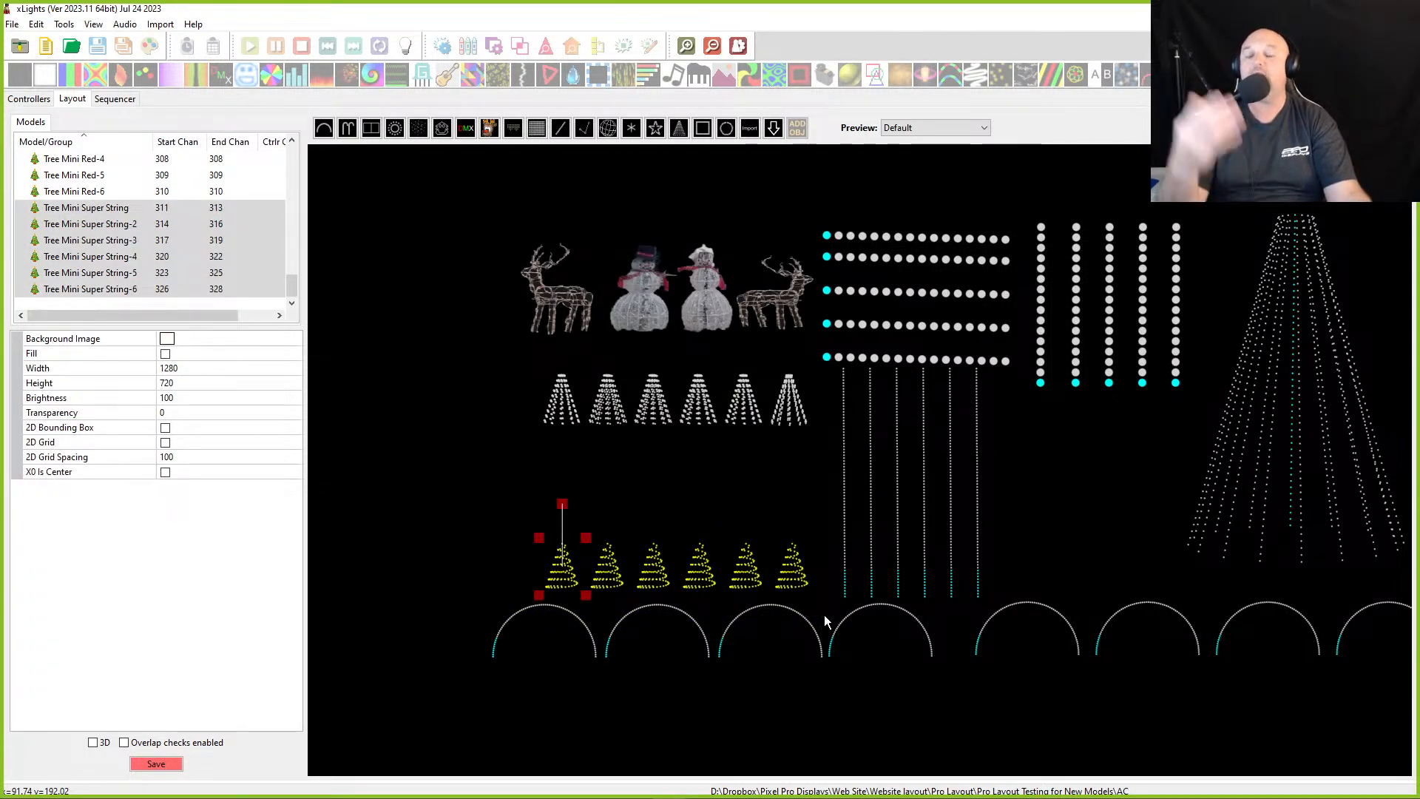
left_click(540, 578)
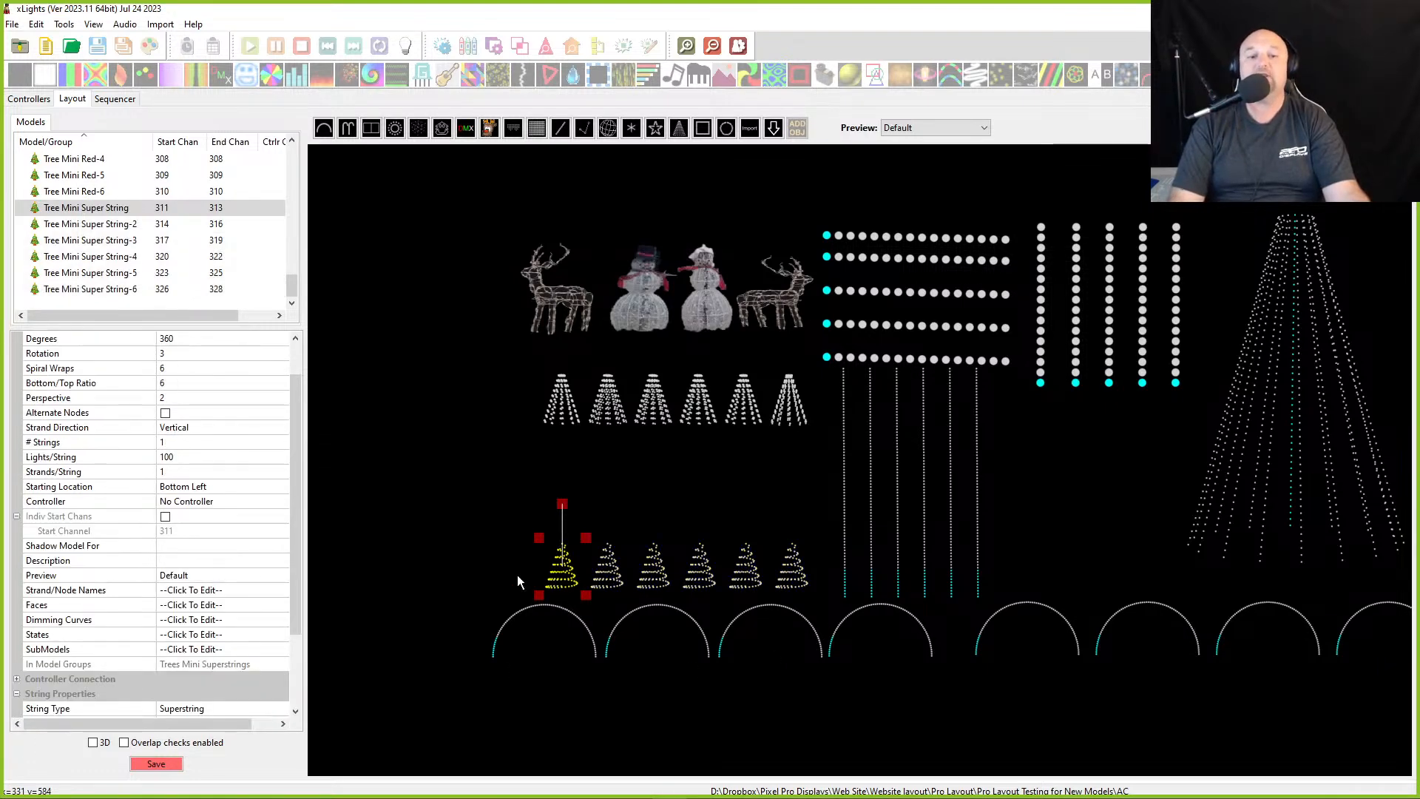
scroll(281, 601, "down", 3)
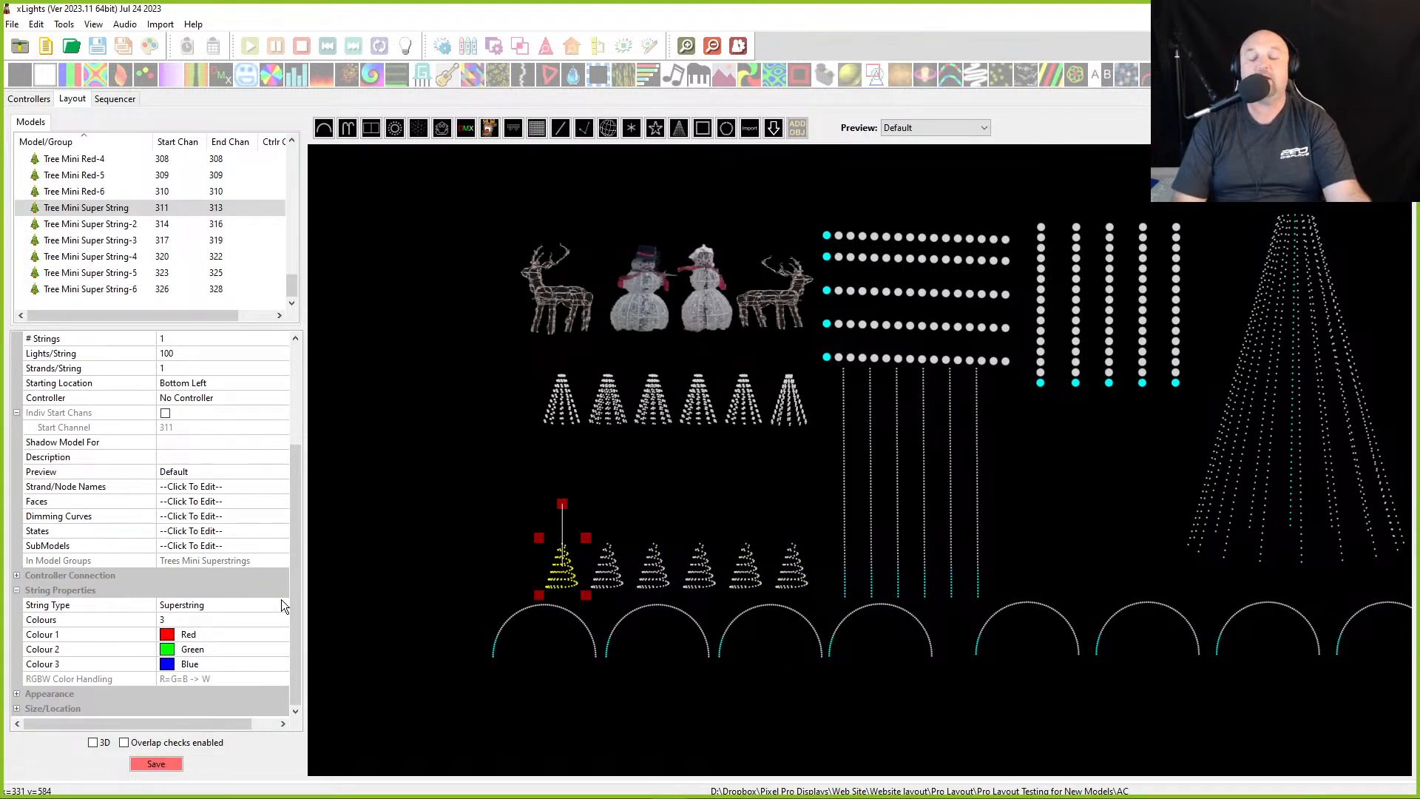
left_click(178, 620)
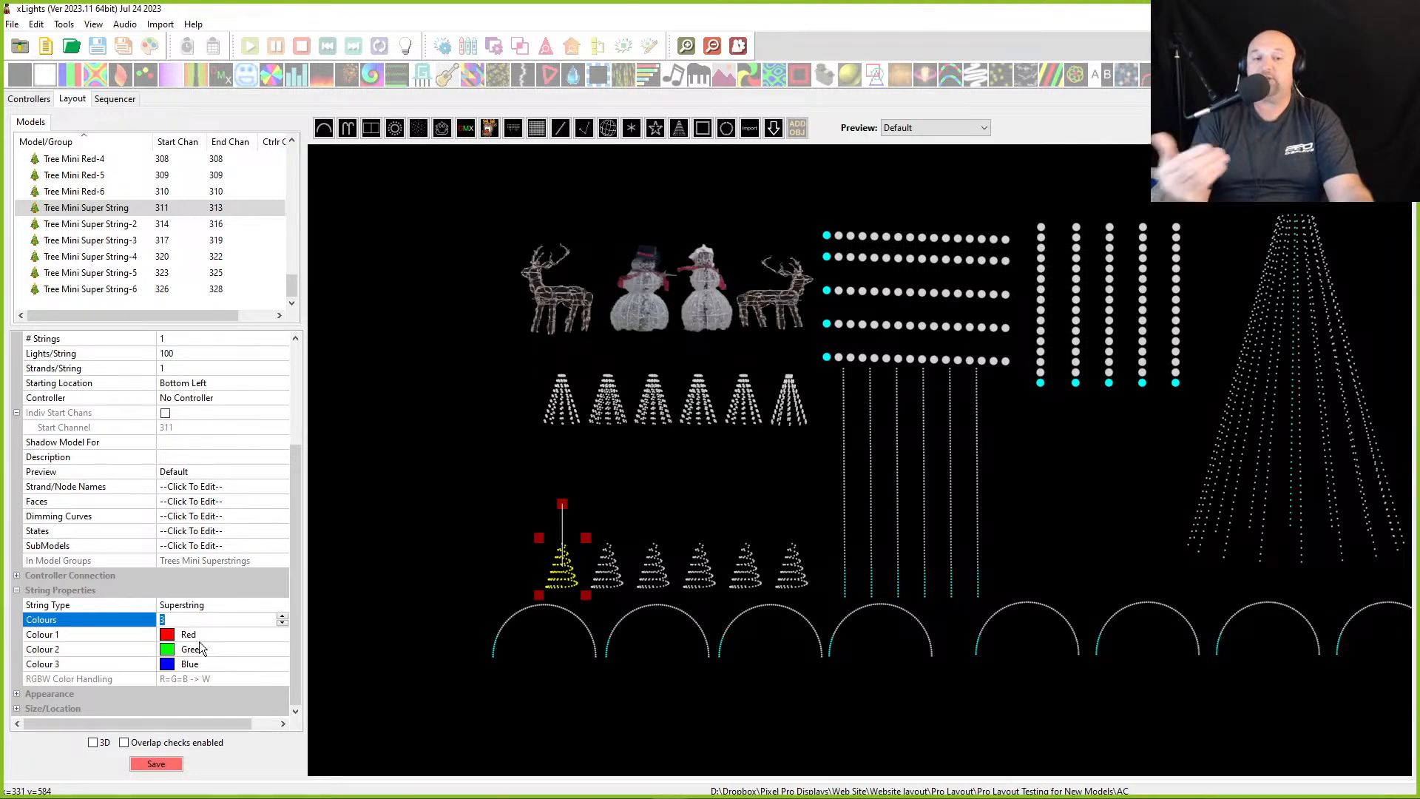
left_click(437, 527)
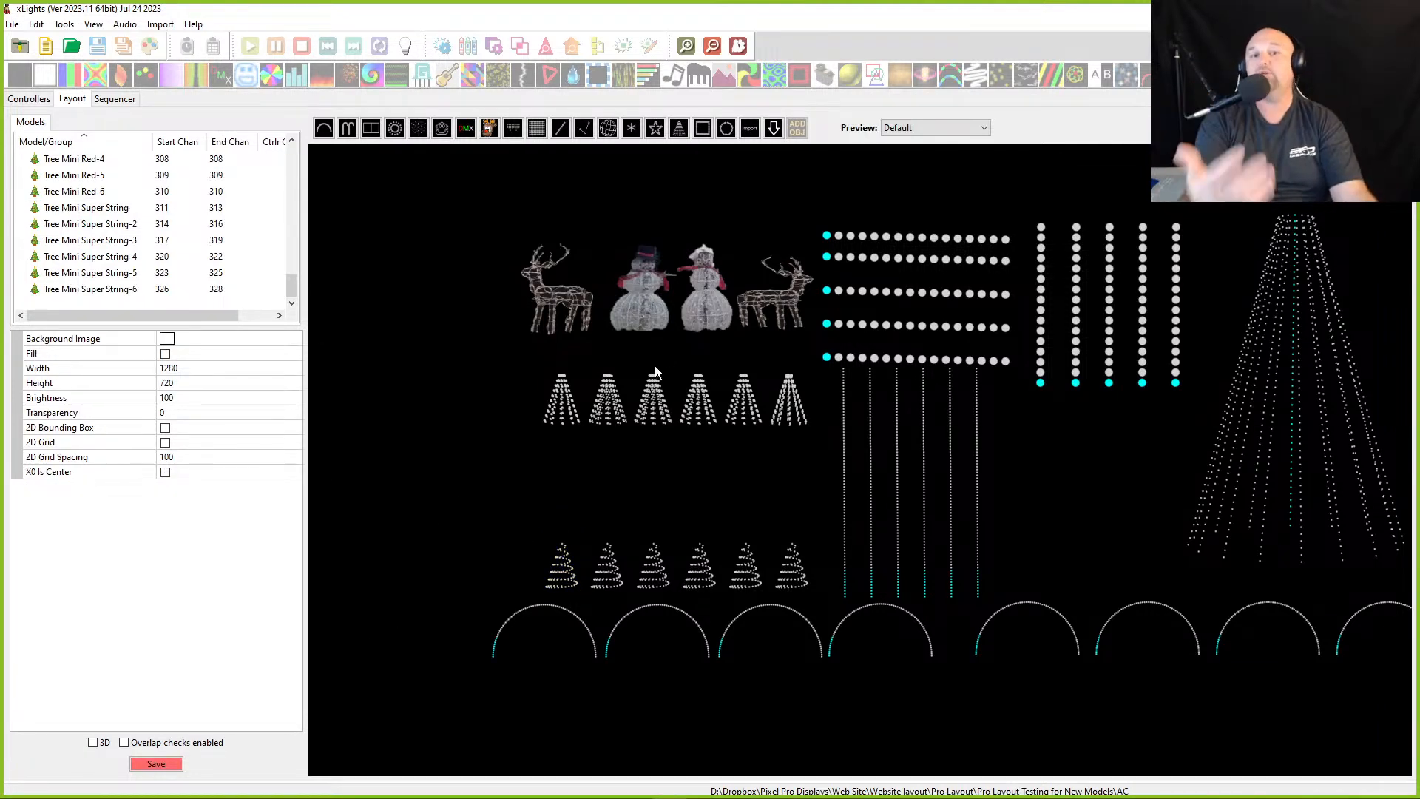
- Select the RGB mini tree row and open the Mini Trees All group to review its members
left_click_drag(438, 356, 850, 451)
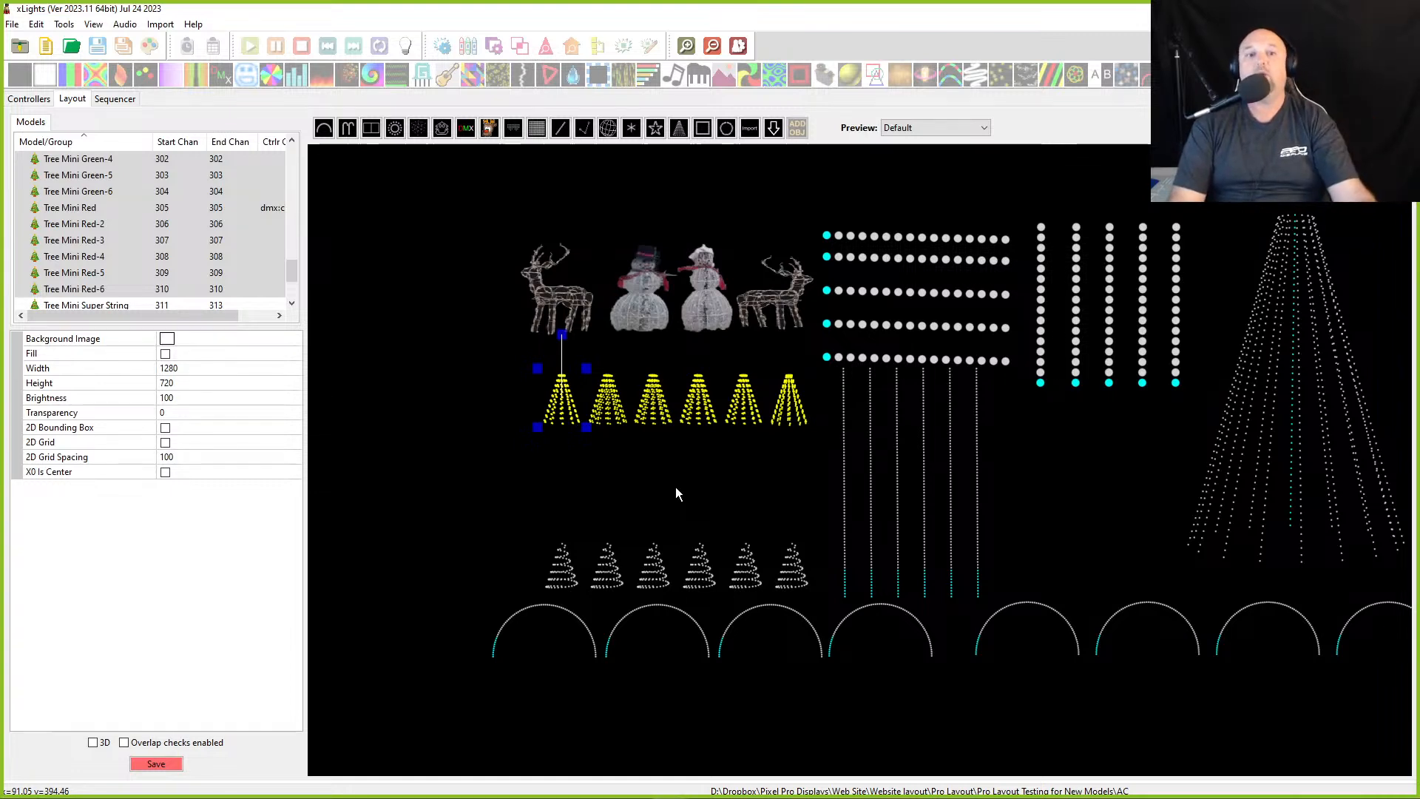
scroll(182, 185, "up", 15)
scroll(93, 159, "up", 2)
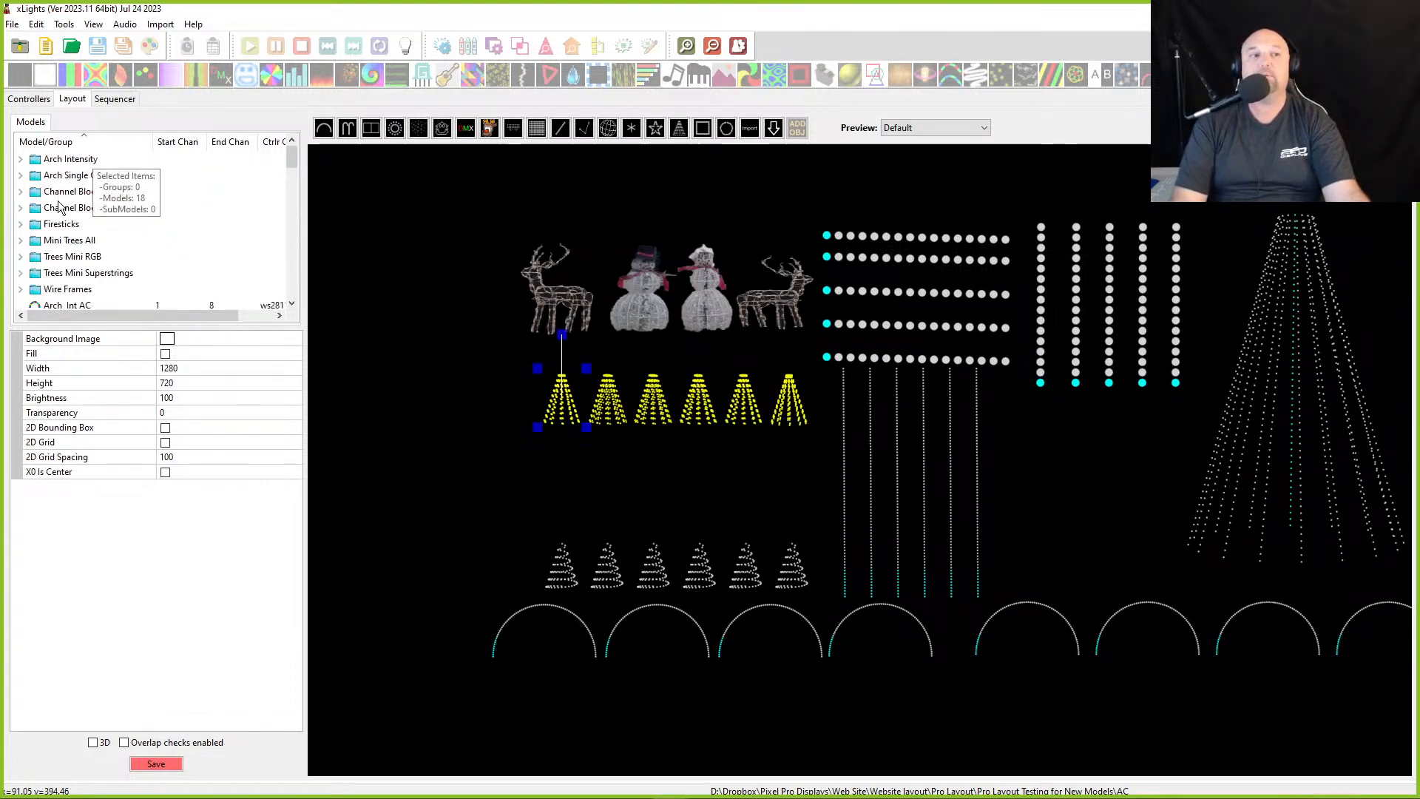
left_click(57, 242)
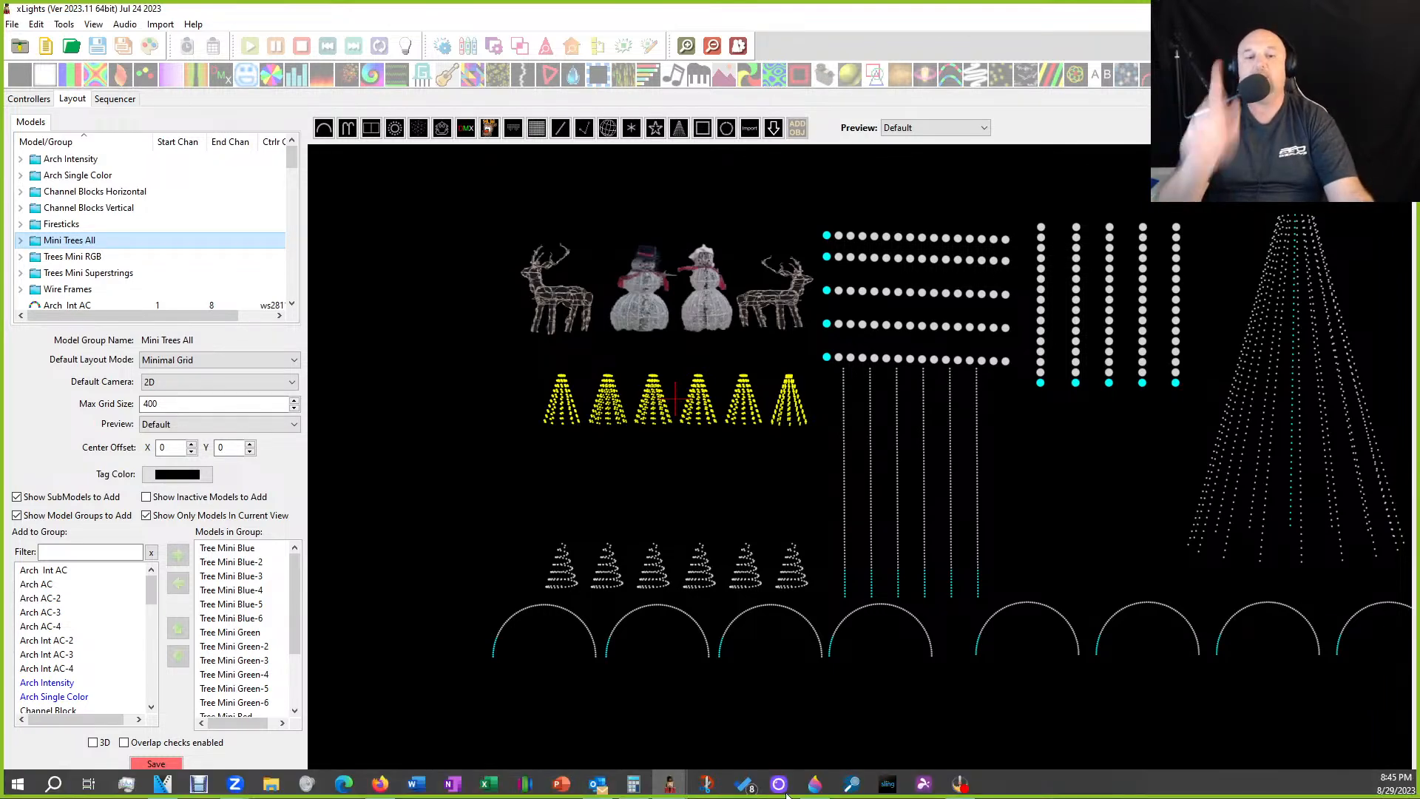
- Select the superstring mini tree row and scroll to the first tree's string properties
left_click(532, 569)
left_click_drag(534, 567, 828, 602)
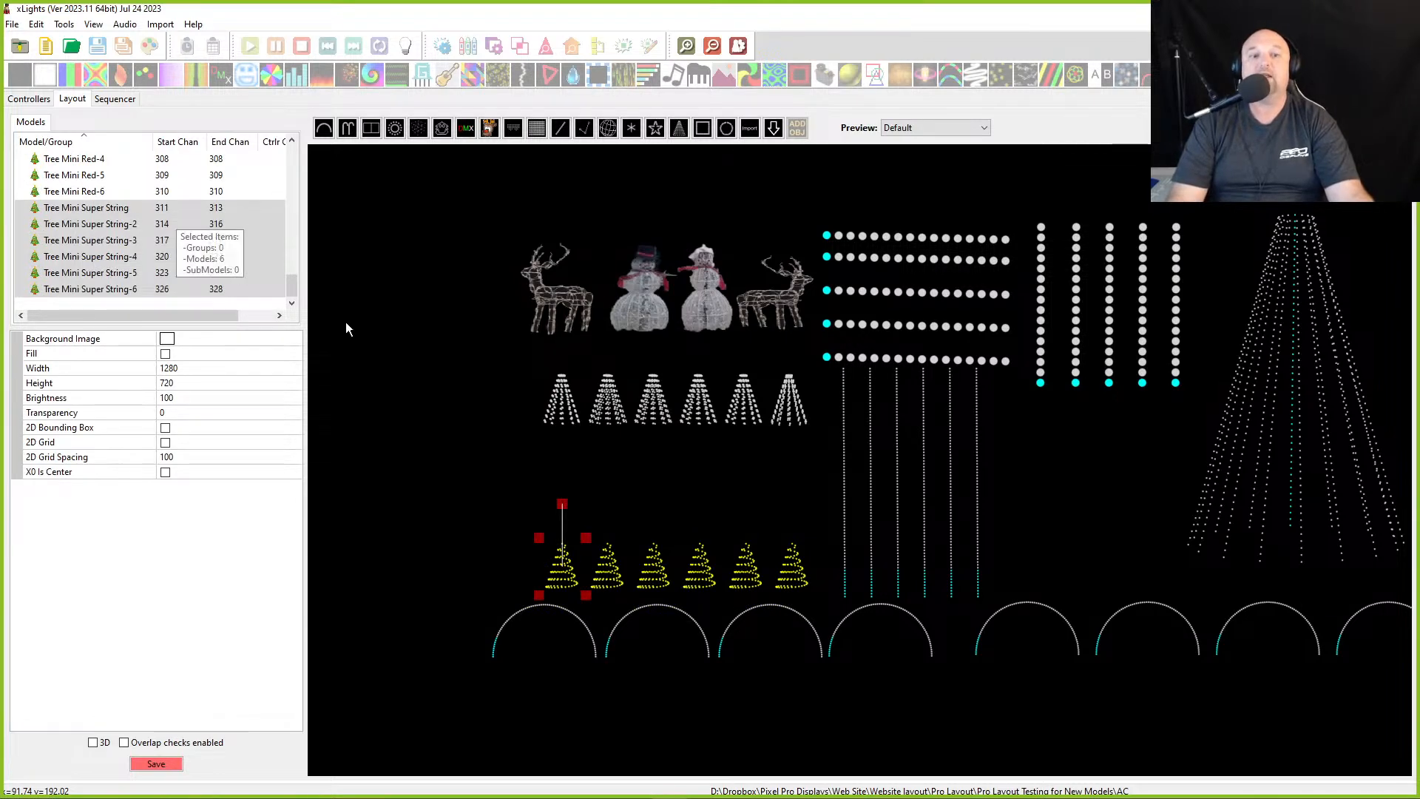
left_click(562, 571)
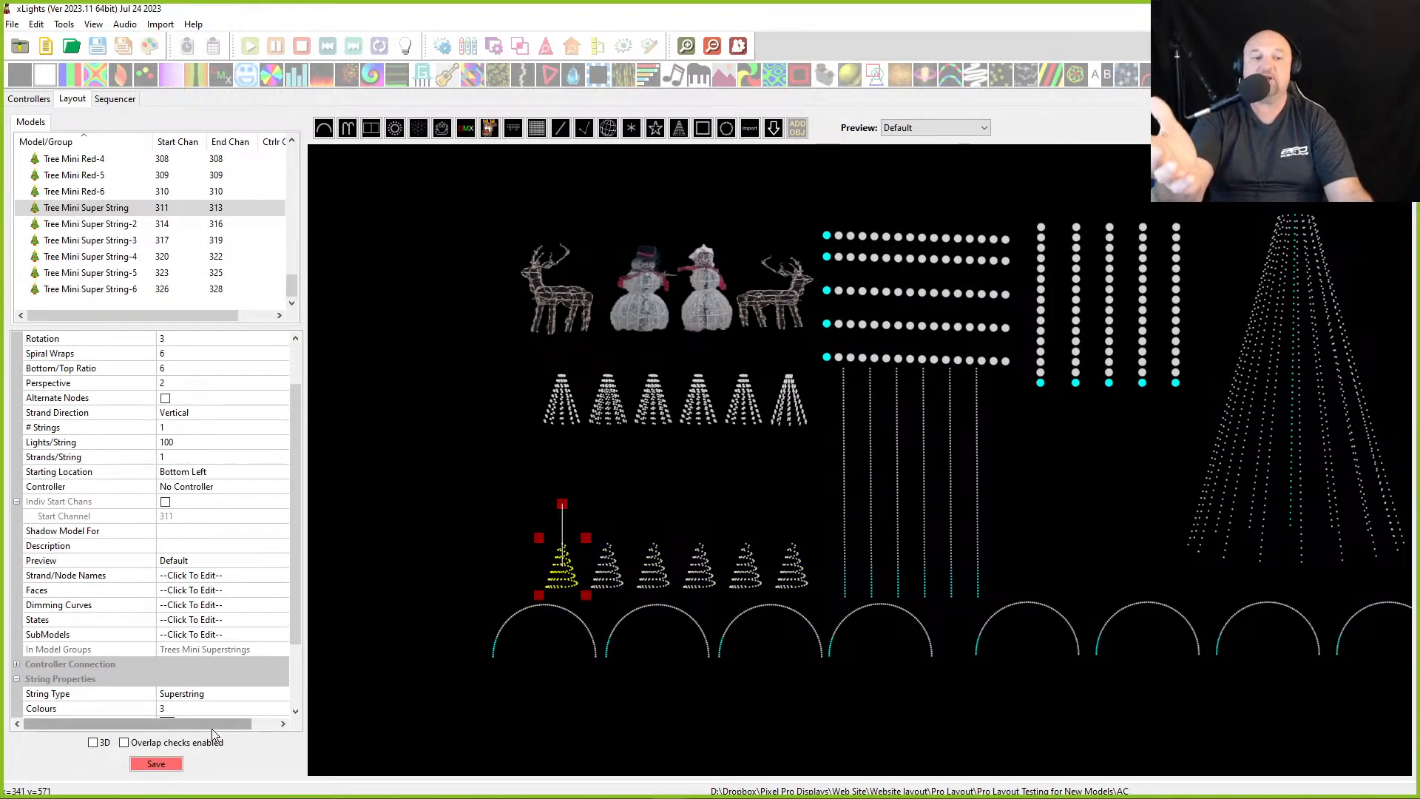
scroll(259, 693, "down", 2)
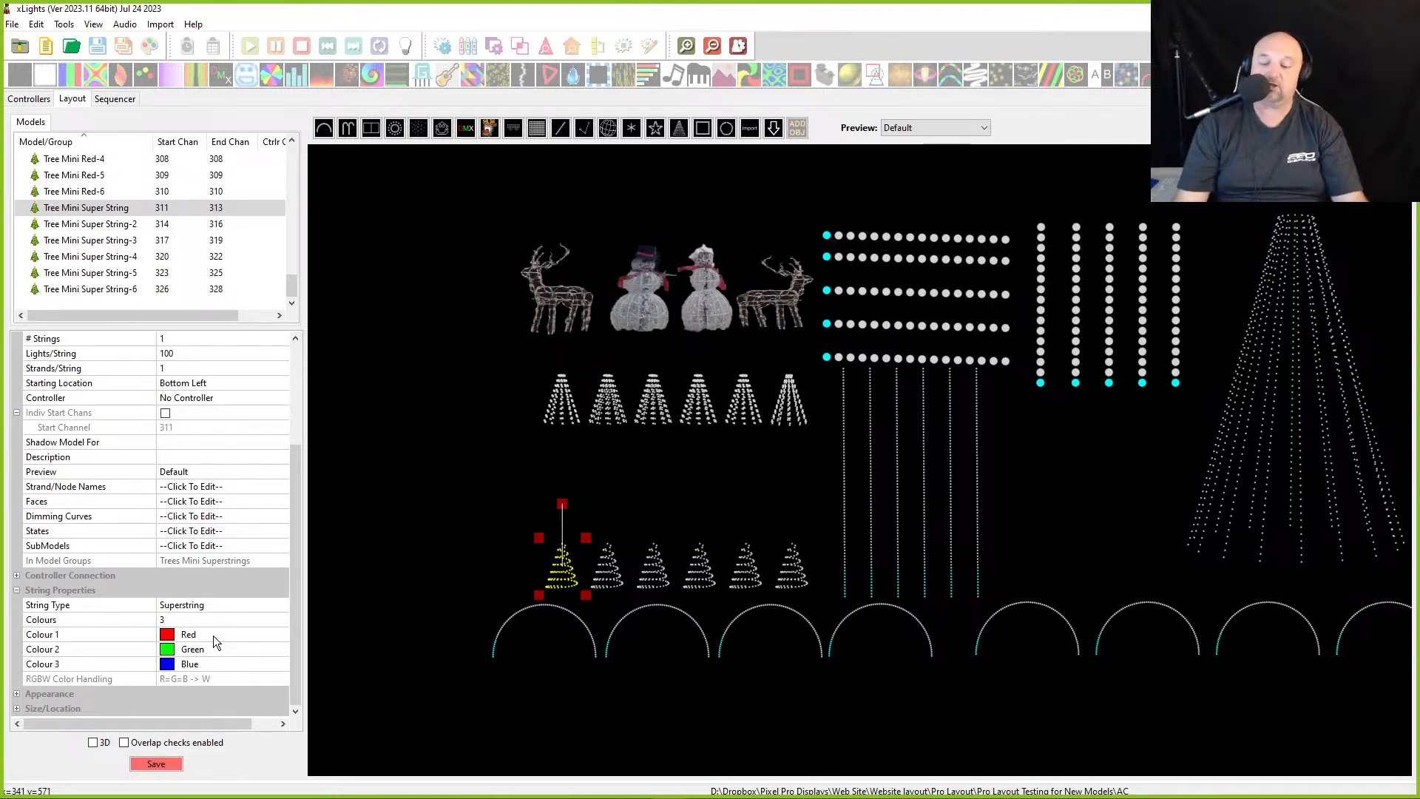
- Compare the properties of a round RGB mini tree with those of a superstring mini tree
left_click_drag(486, 512, 825, 627)
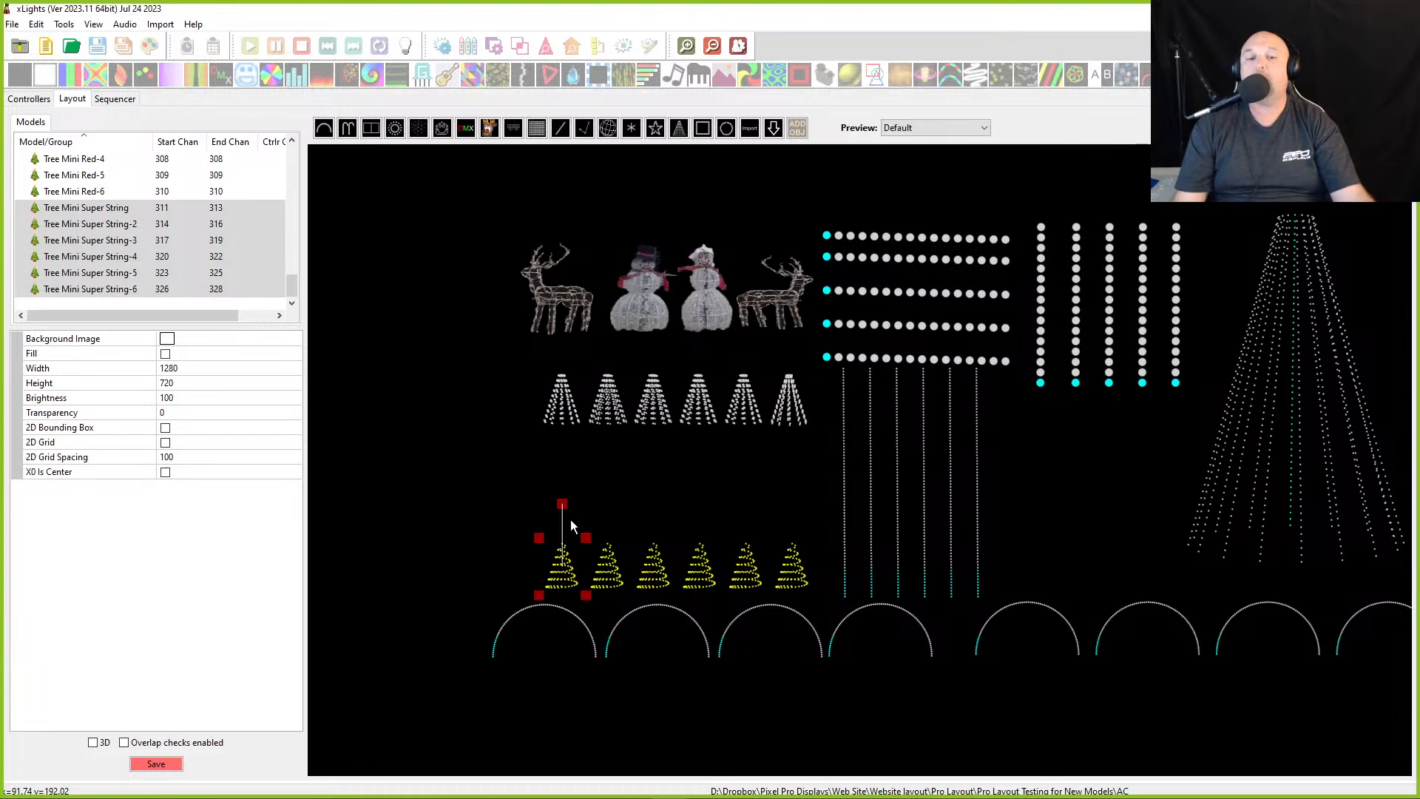
left_click(556, 411)
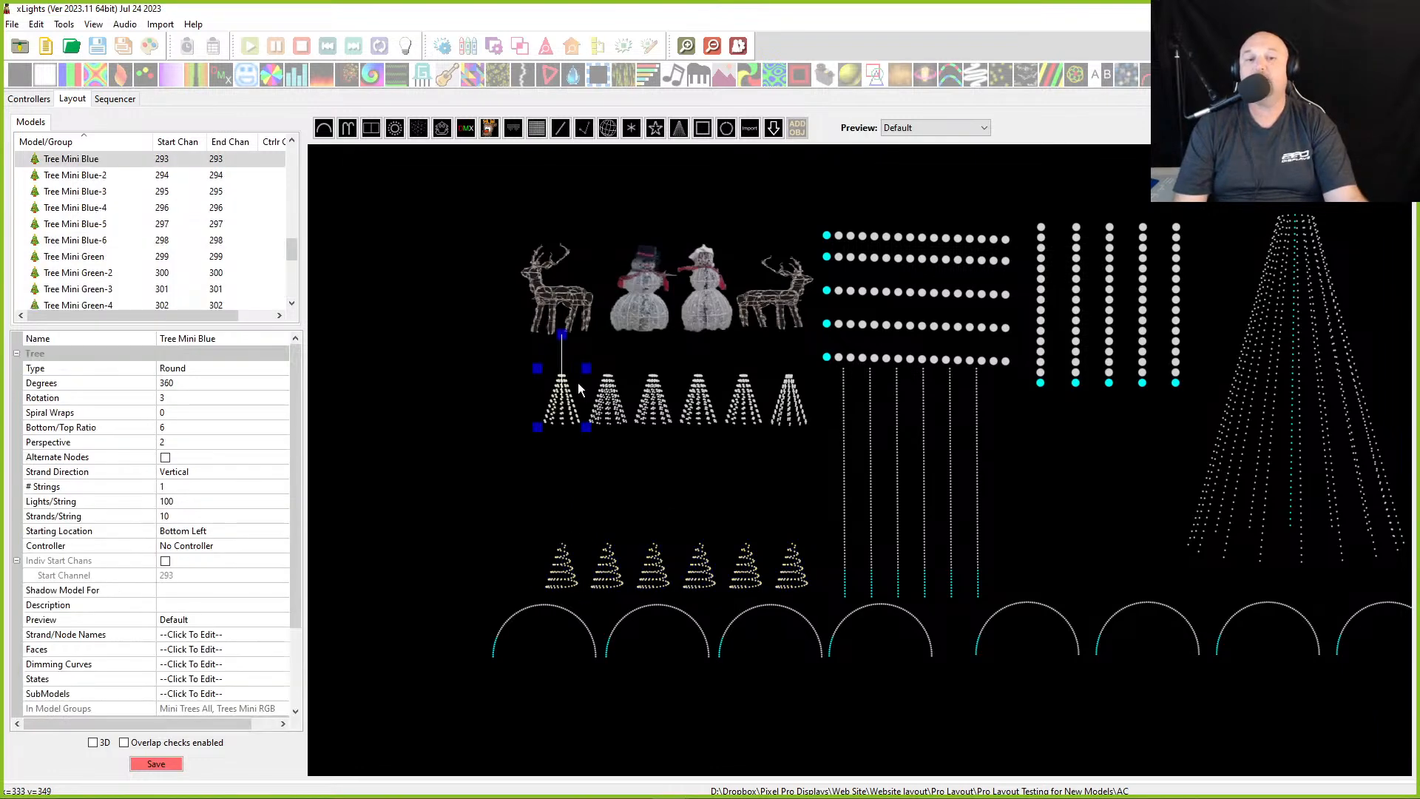
left_click(551, 582)
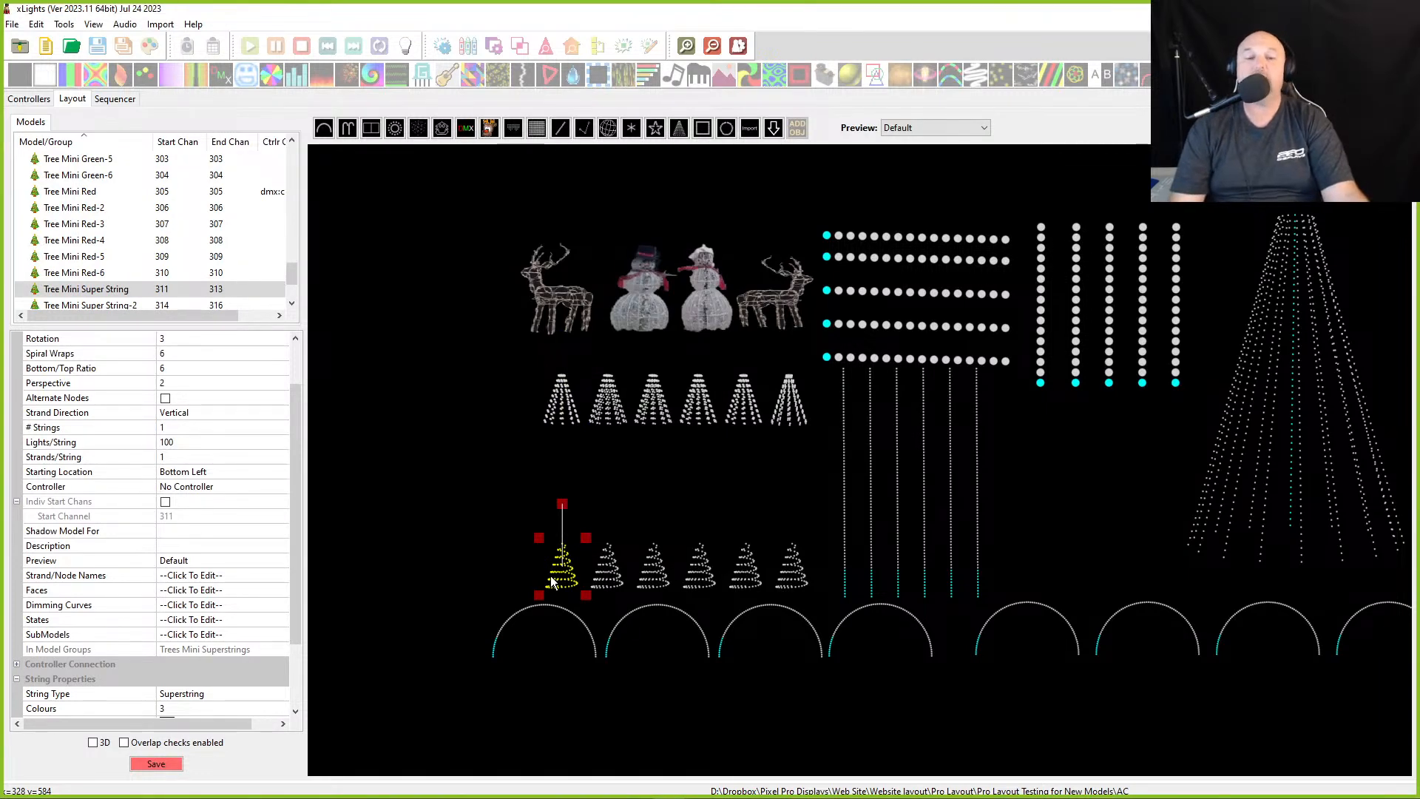
left_click_drag(452, 491, 794, 596)
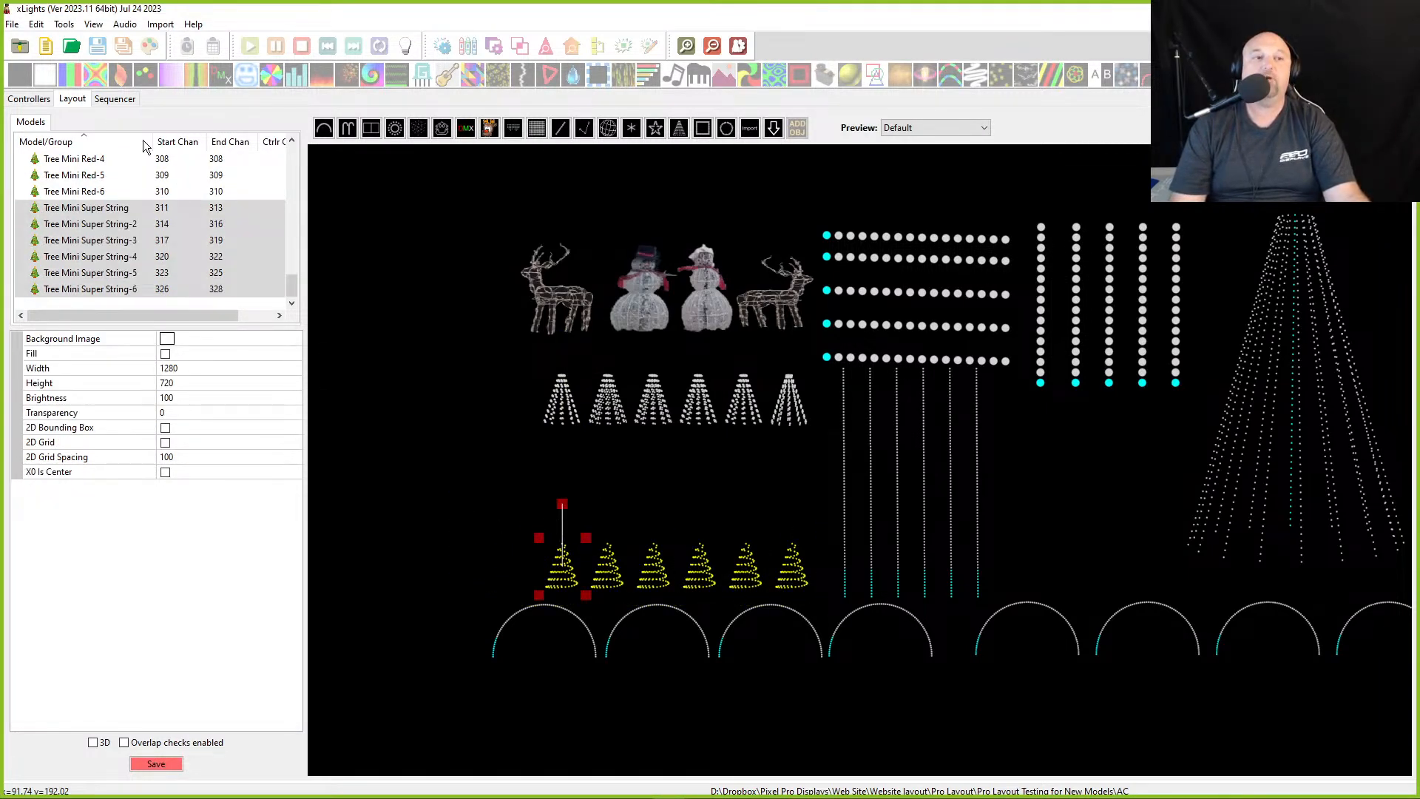
- Review the Trees Mini Superstrings, Trees Mini RGB and Mini Trees All groups in turn
scroll(124, 206, "up", 15)
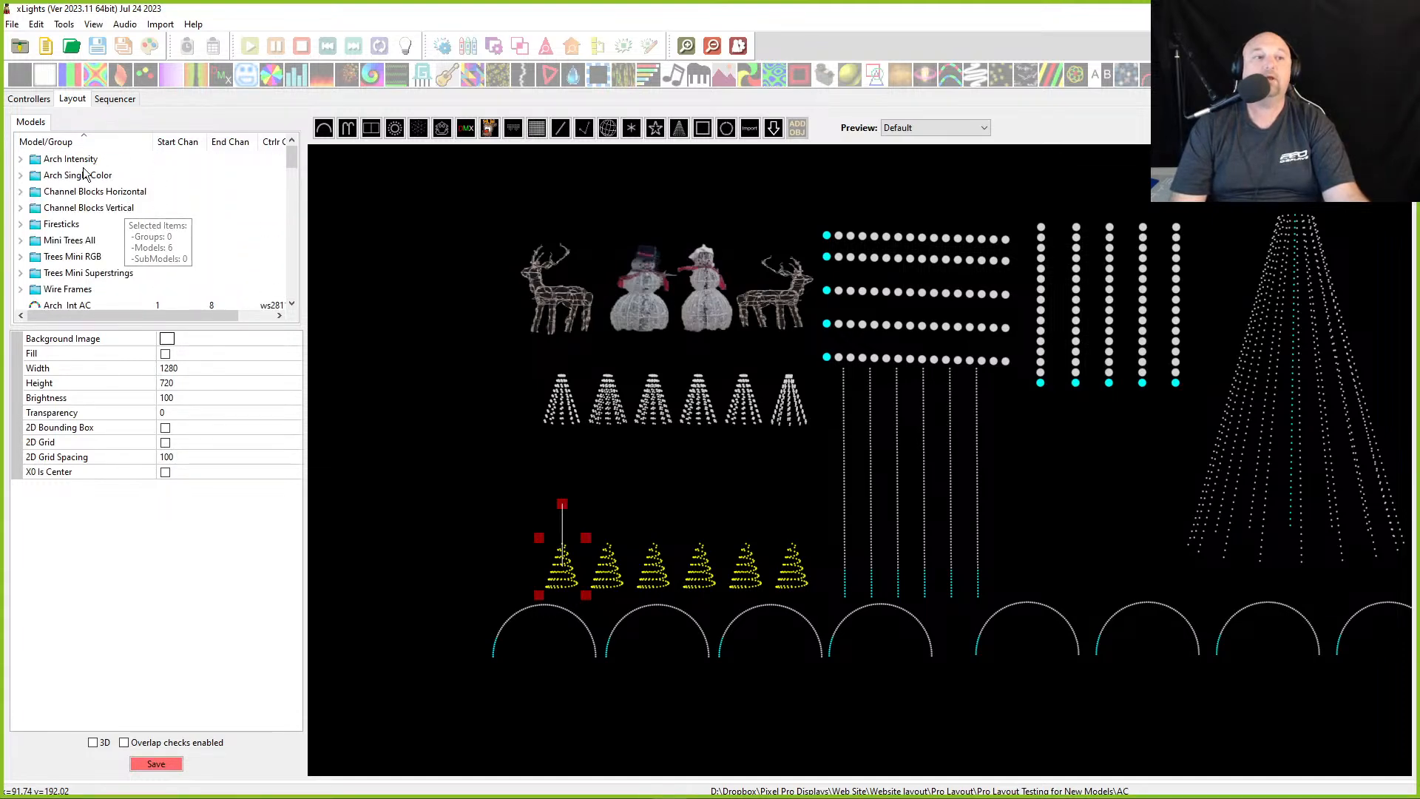
left_click(62, 274)
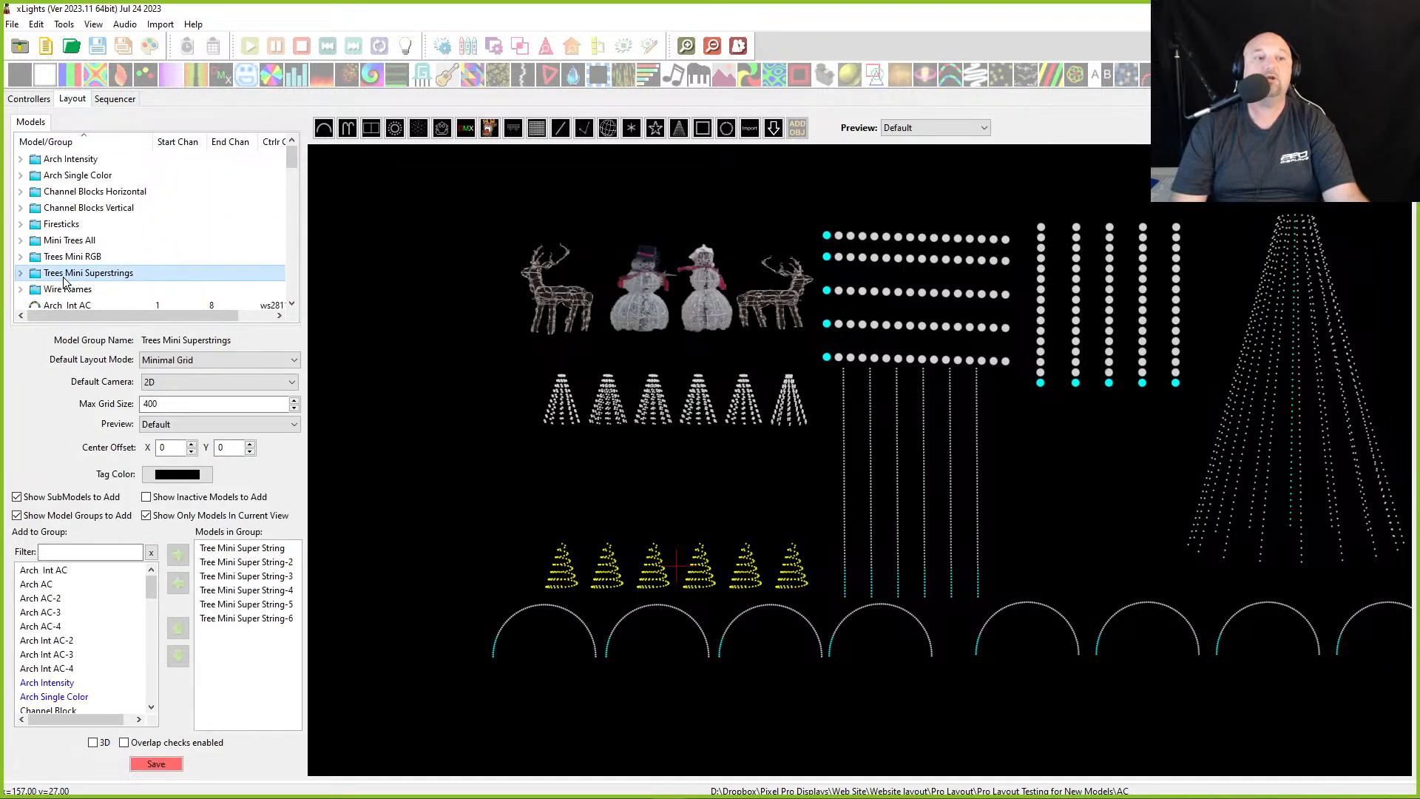
left_click(62, 262)
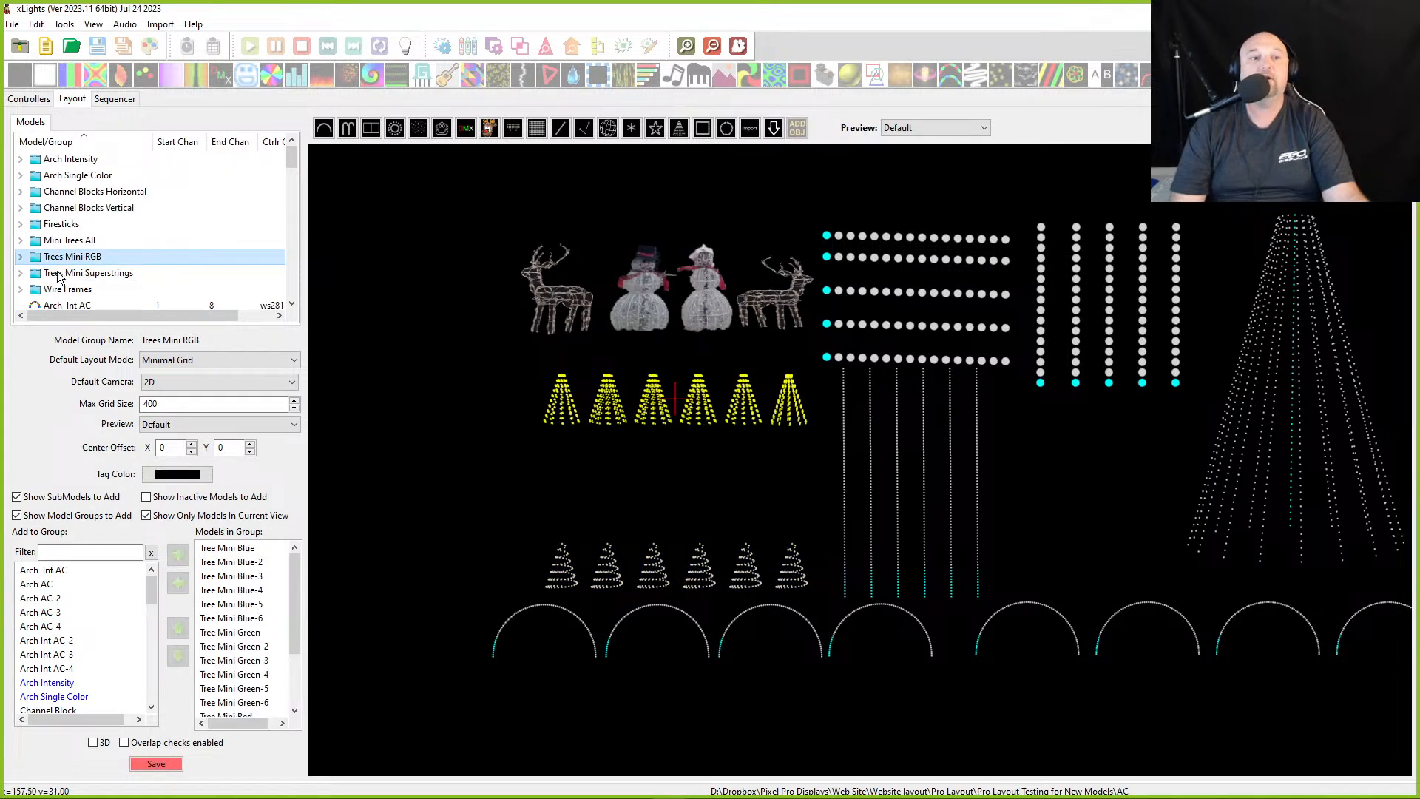
left_click(61, 275)
left_click(64, 245)
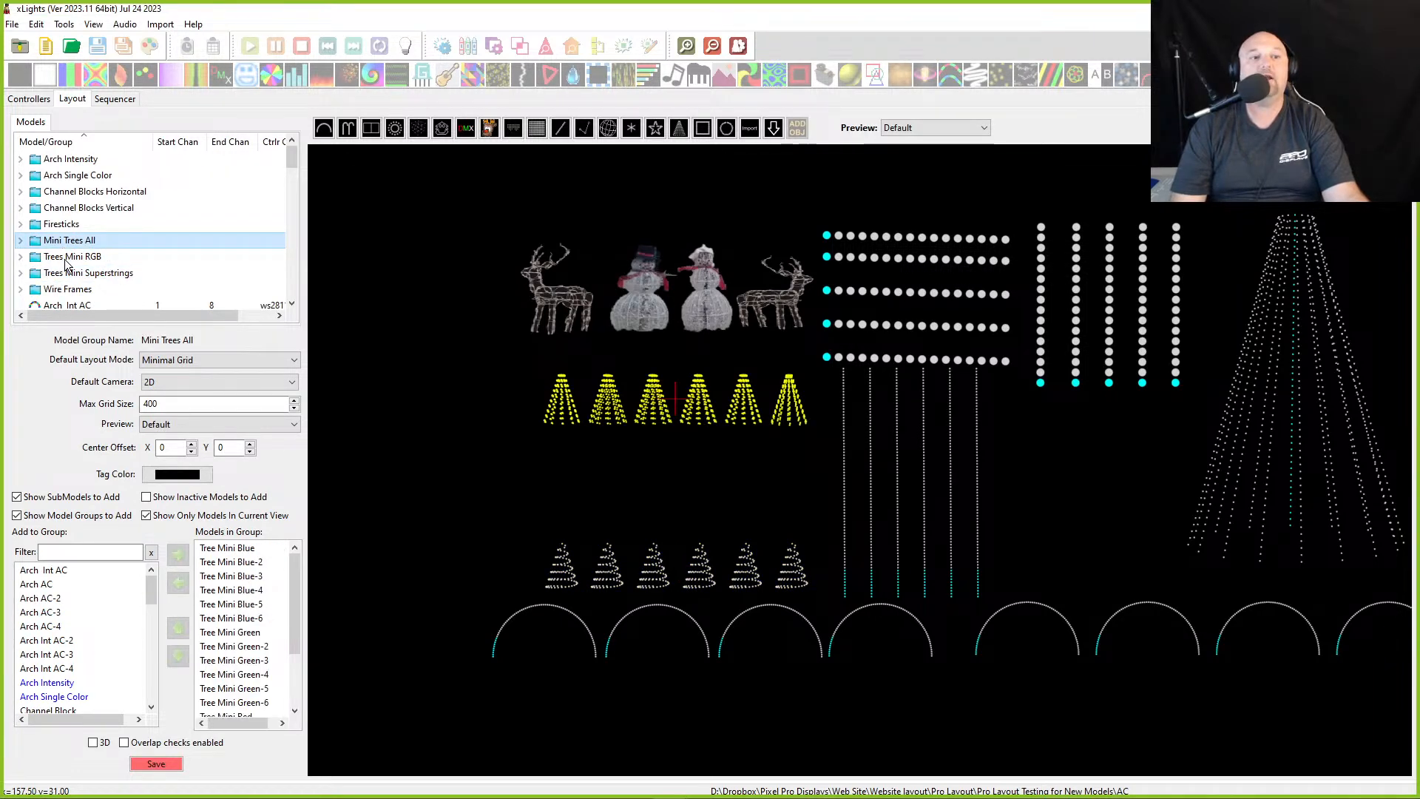
left_click(67, 259)
left_click(71, 274)
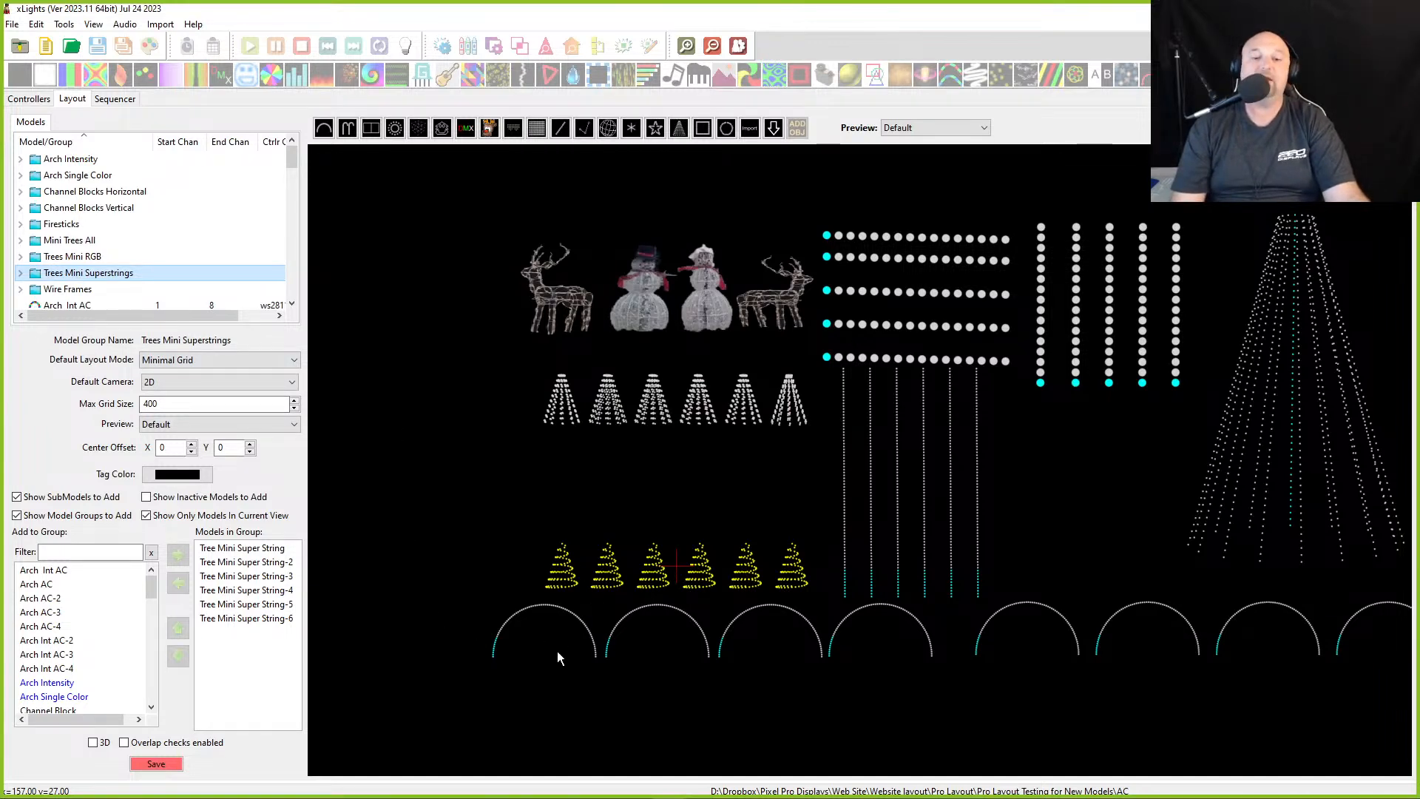
left_click(552, 609)
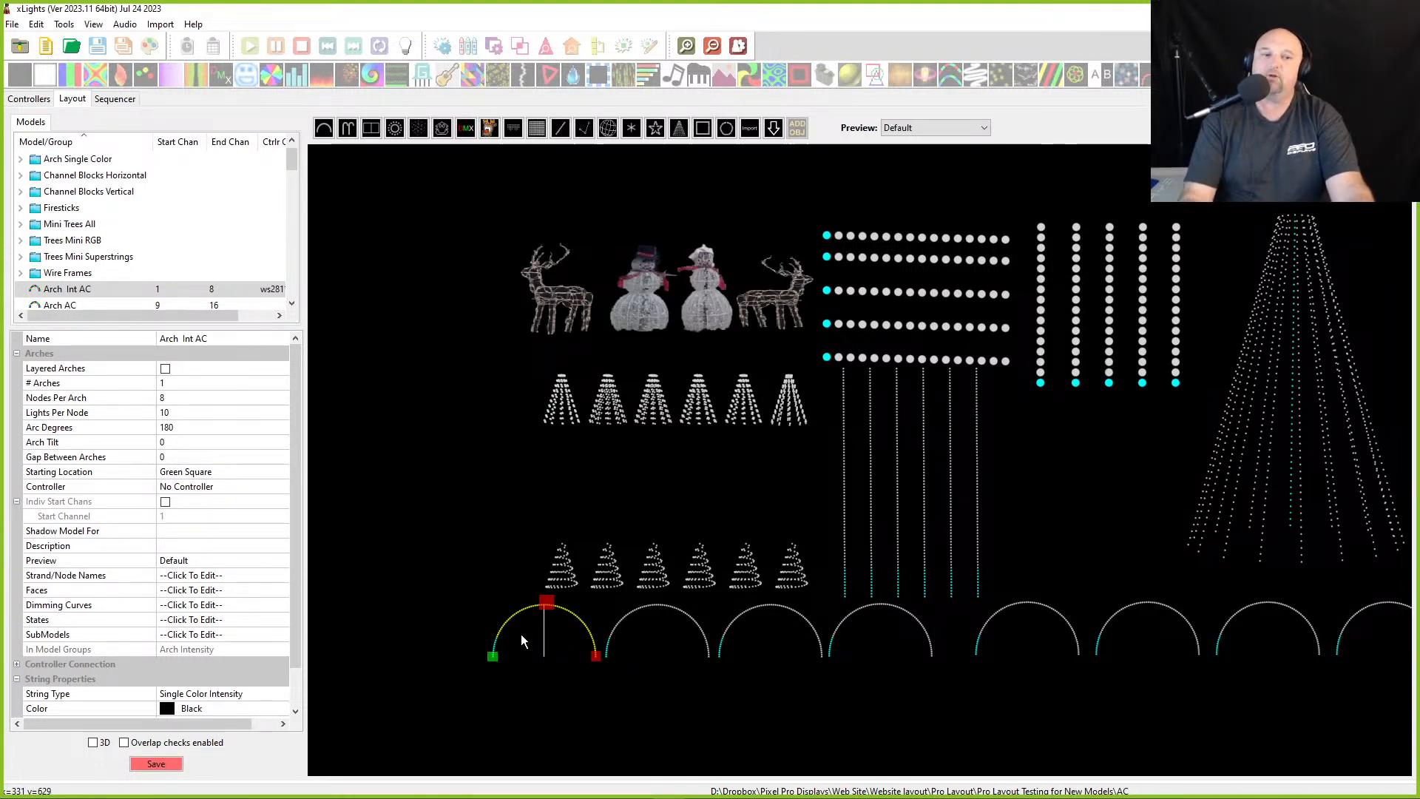
- Inspect the string type and colour of the intensity arches and the single-colour arches
left_click_drag(478, 584, 557, 647)
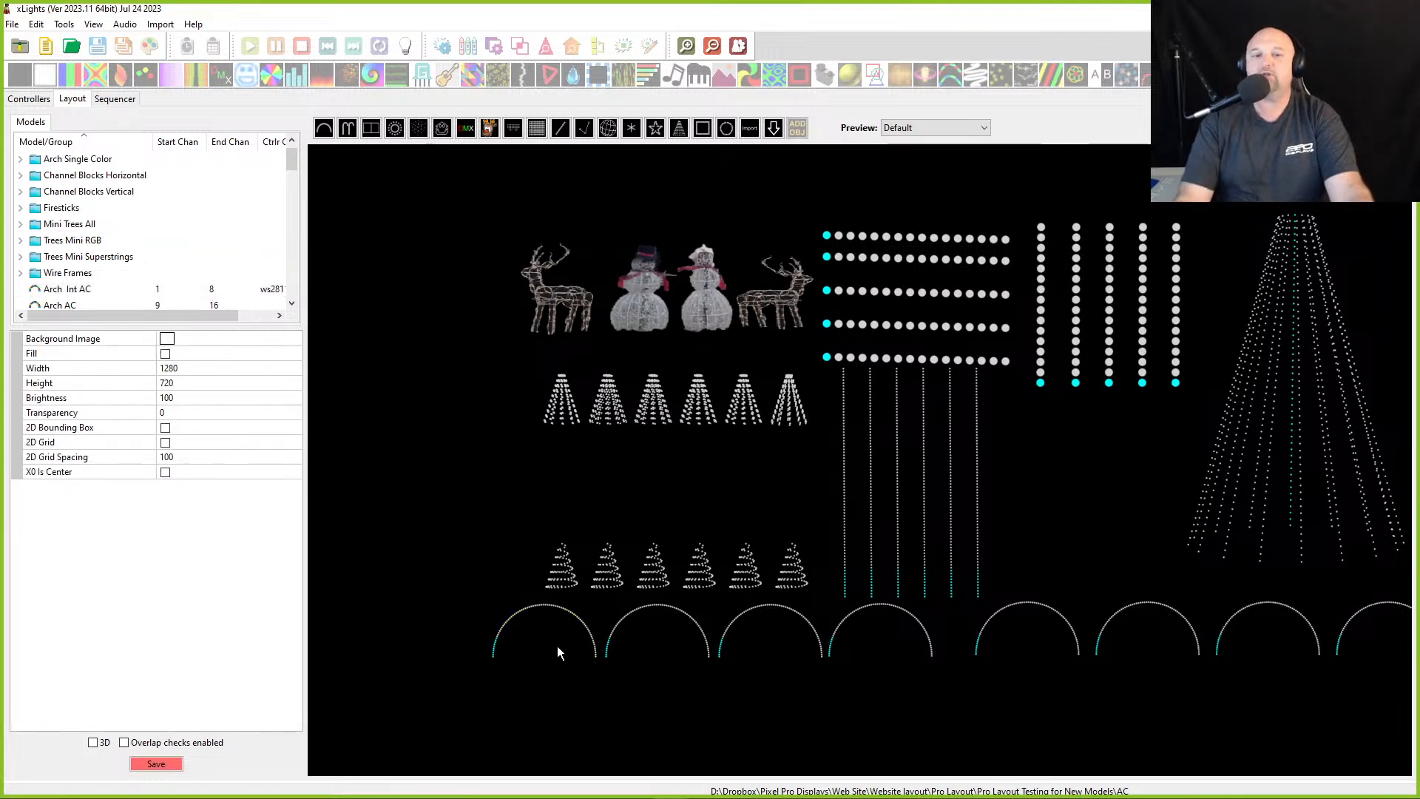
left_click(519, 634)
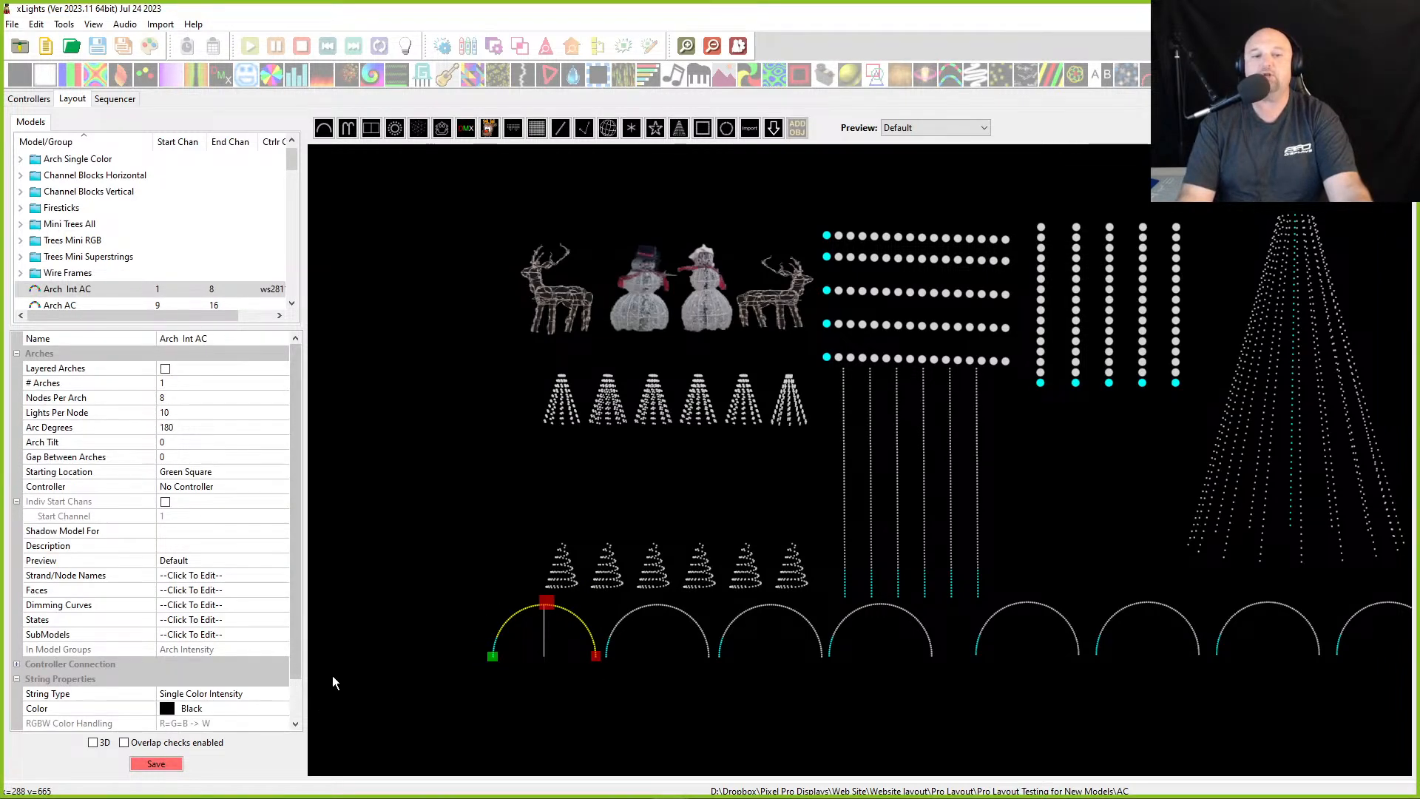
scroll(261, 690, "down", 1)
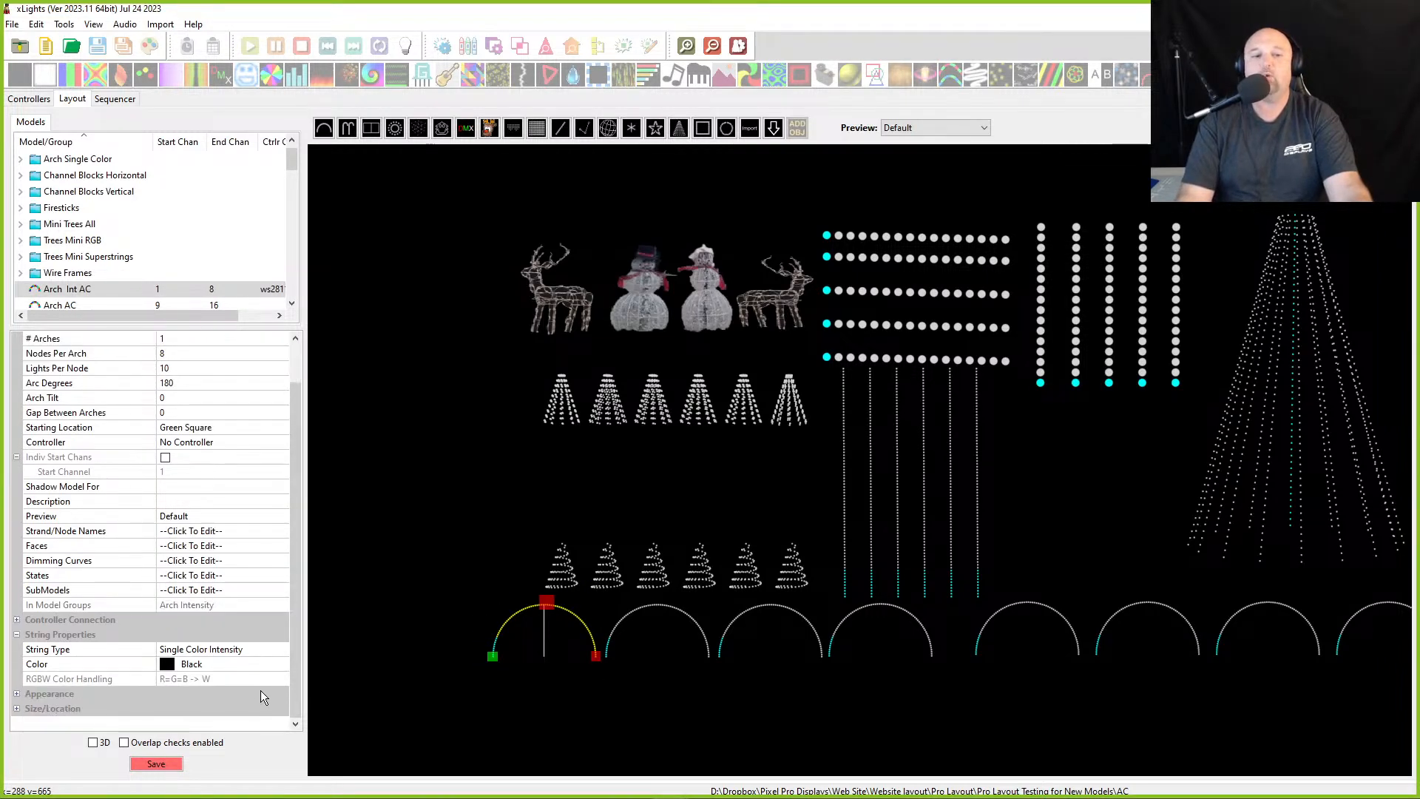
left_click(1056, 627)
scroll(241, 665, "down", 1)
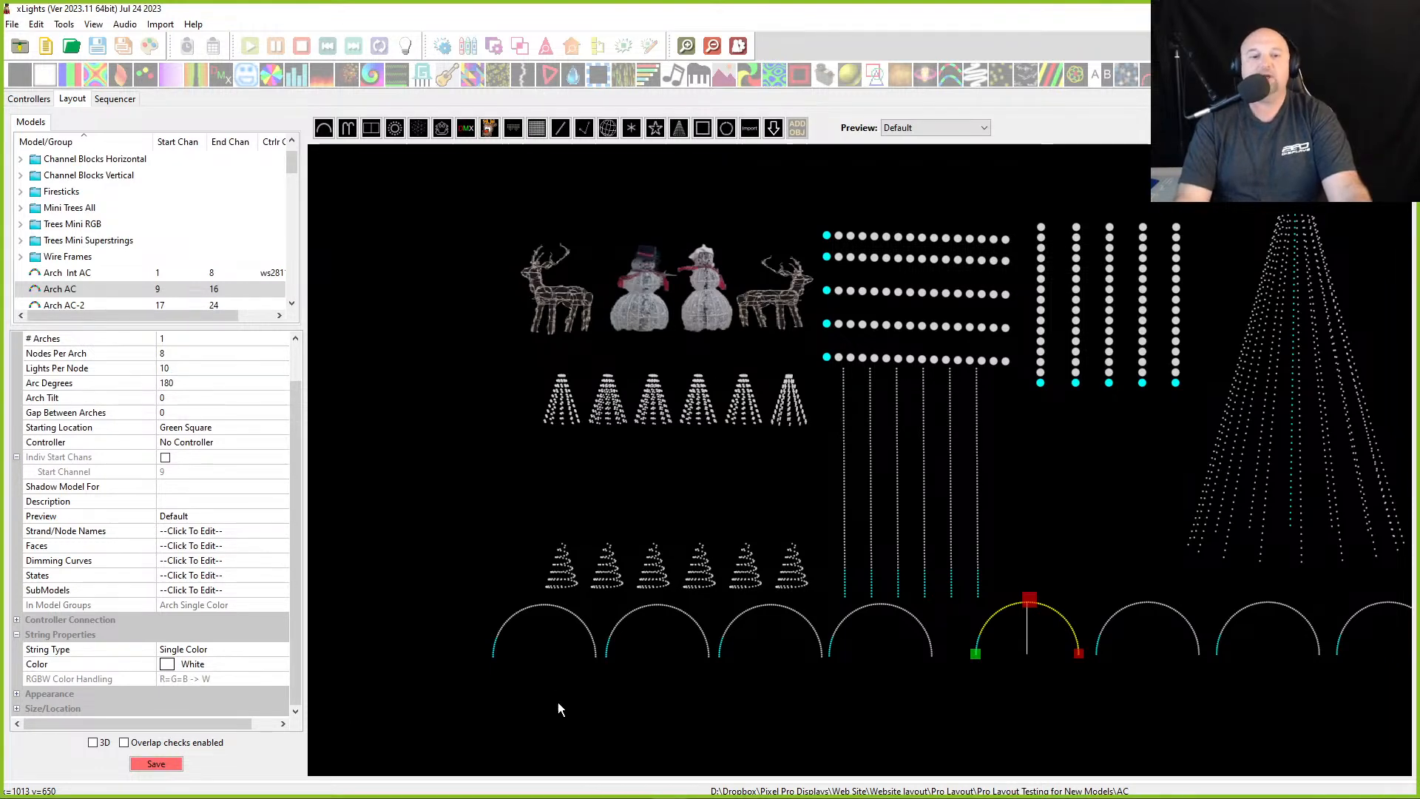
left_click_drag(482, 584, 517, 622)
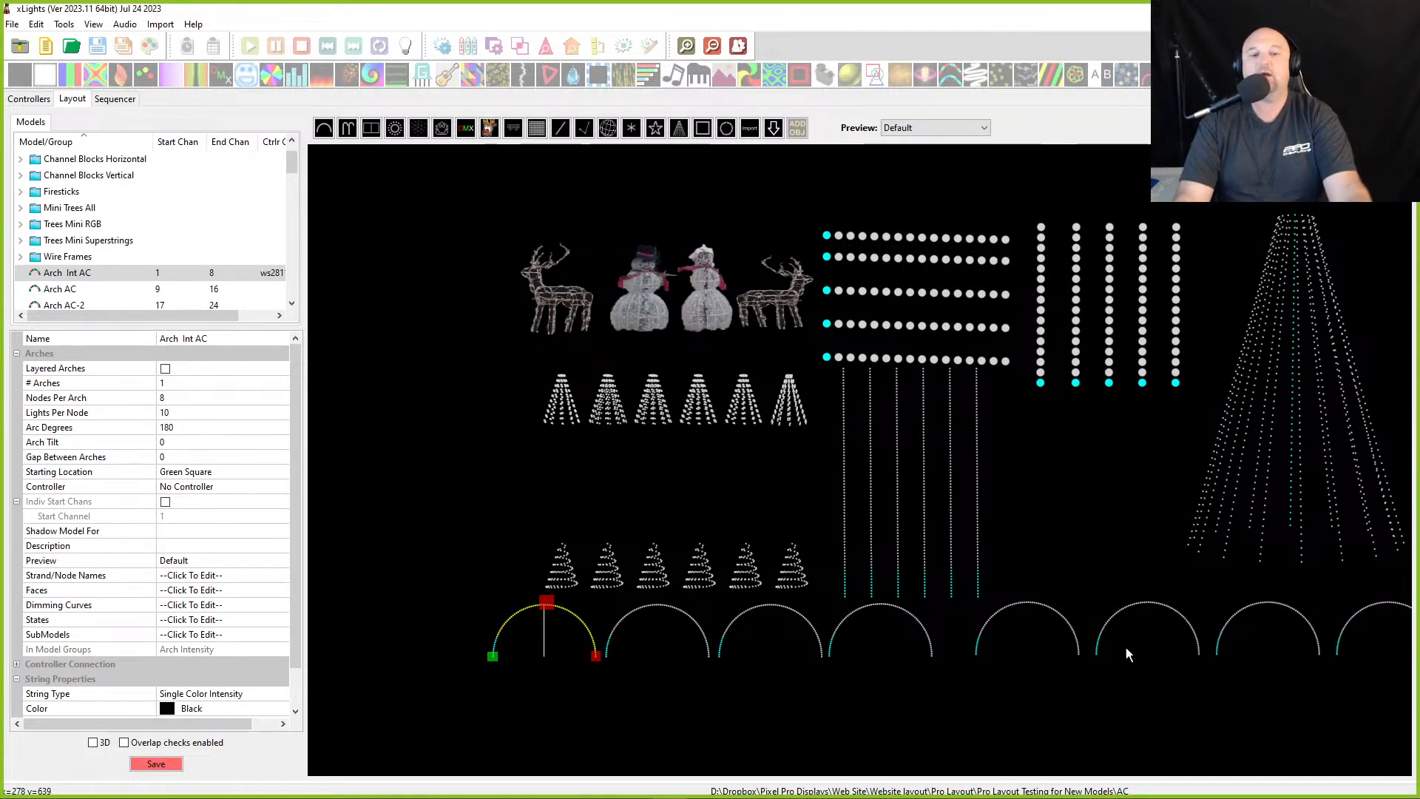
left_click(680, 632)
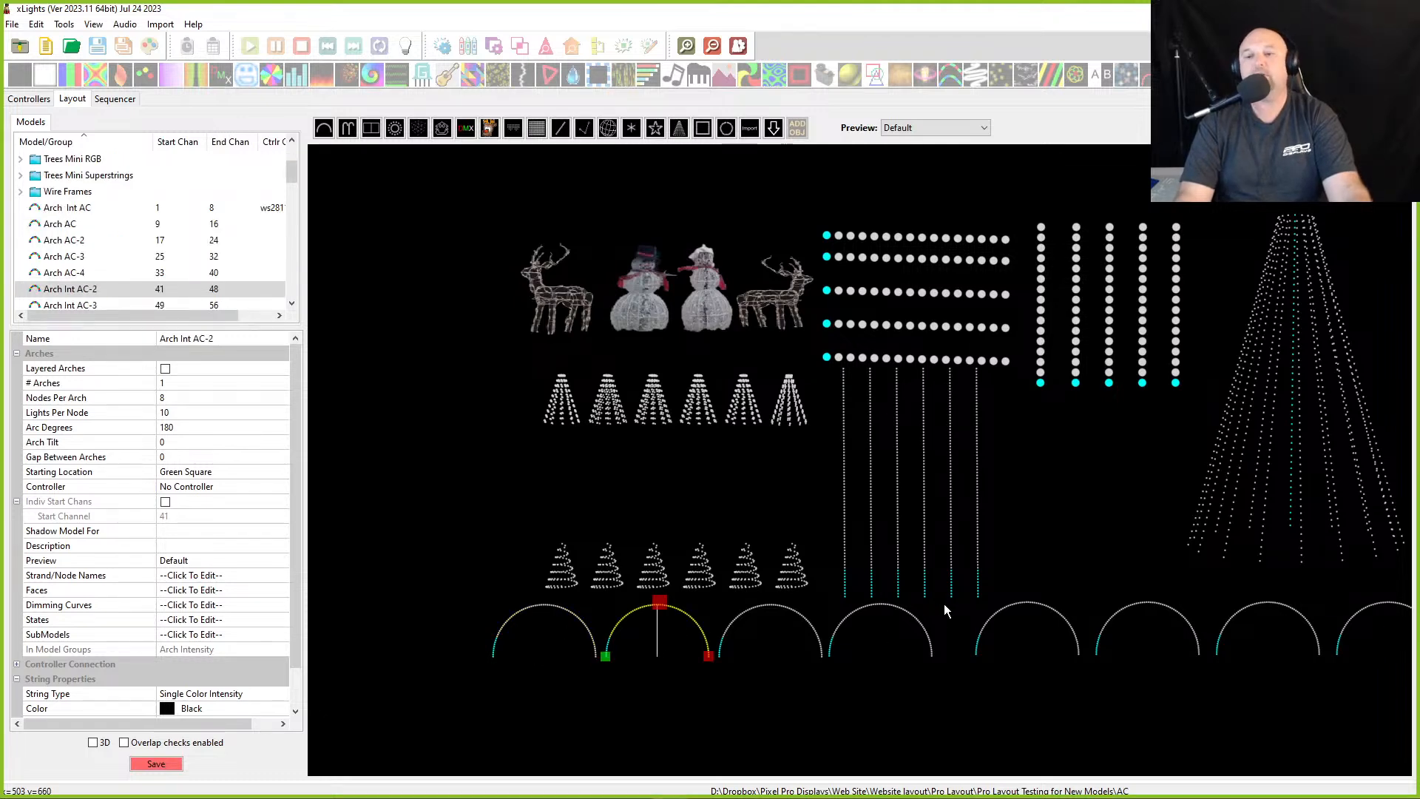
scroll(947, 606, "down", 2)
scroll(925, 610, "up", 4)
scroll(850, 604, "up", 1)
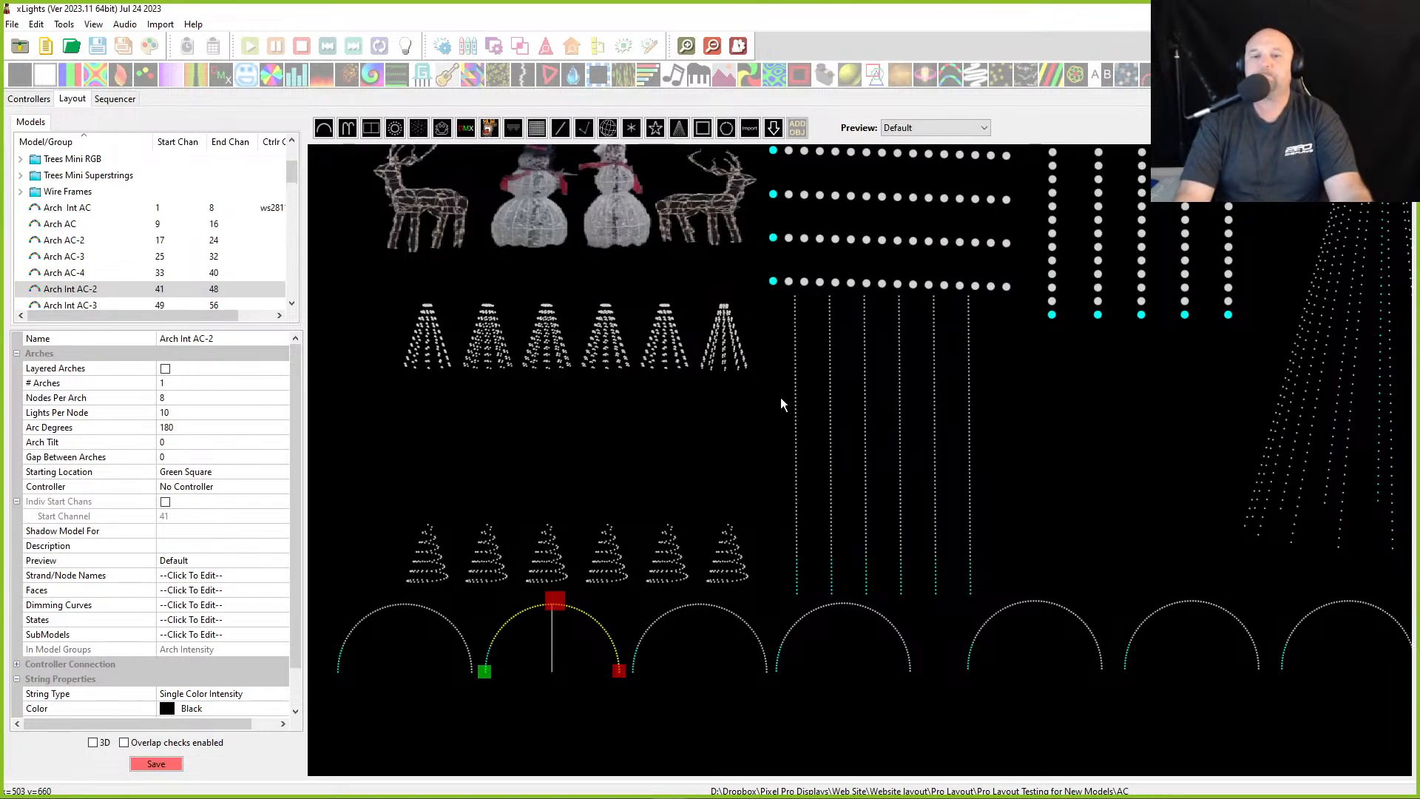
- Inspect the firestick and channel block models and their per-channel colours
left_click(797, 371)
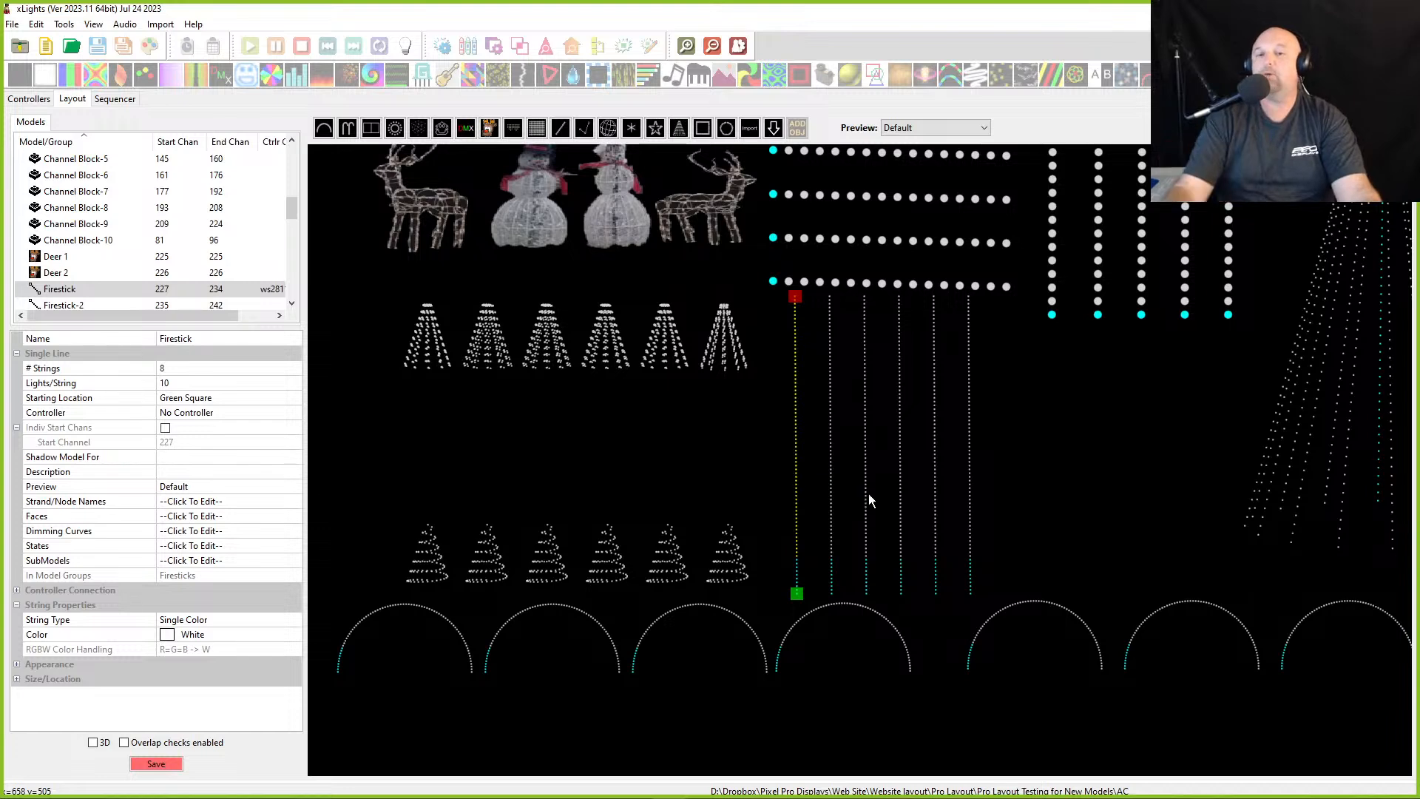
scroll(939, 486, "down", 1)
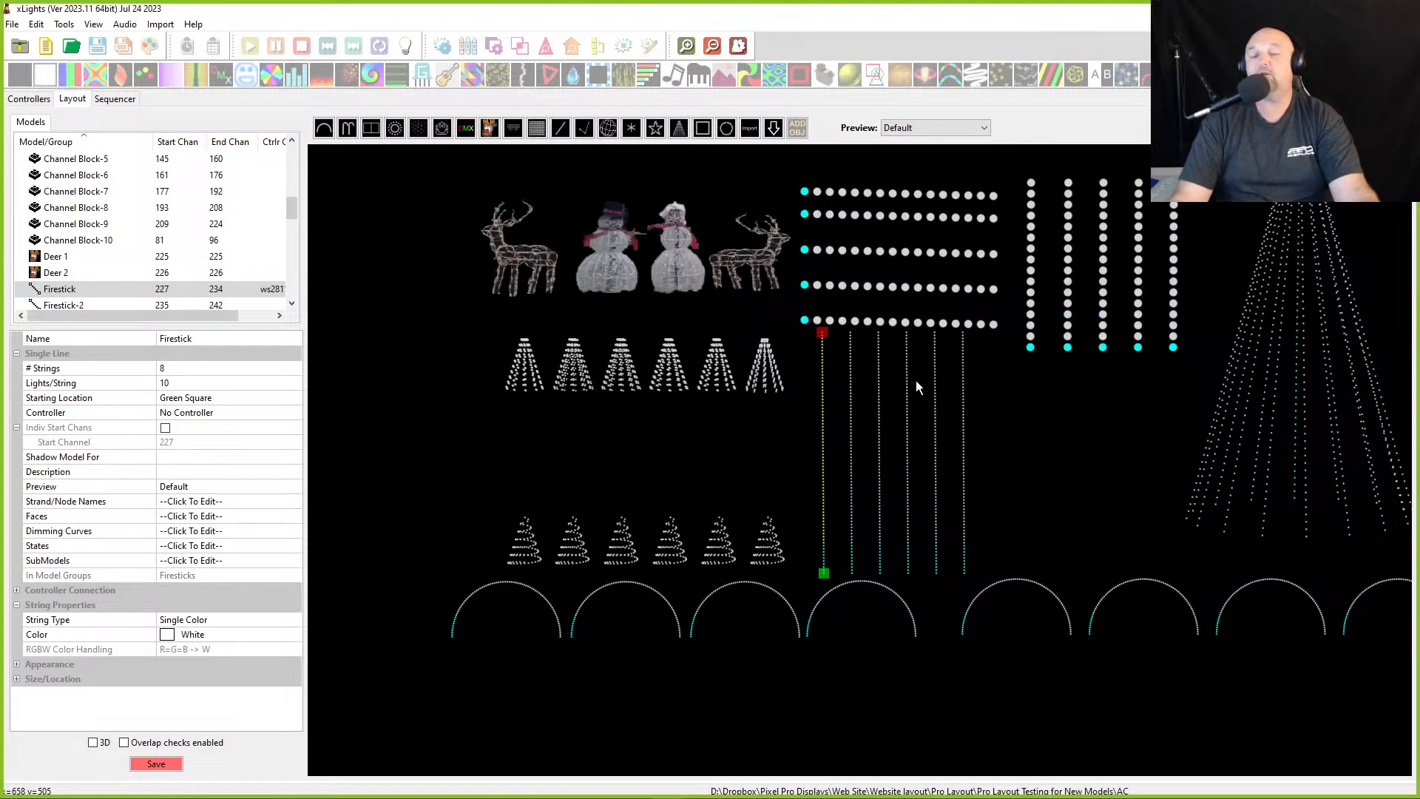
left_click(859, 201)
left_click(862, 192)
left_click(1035, 221)
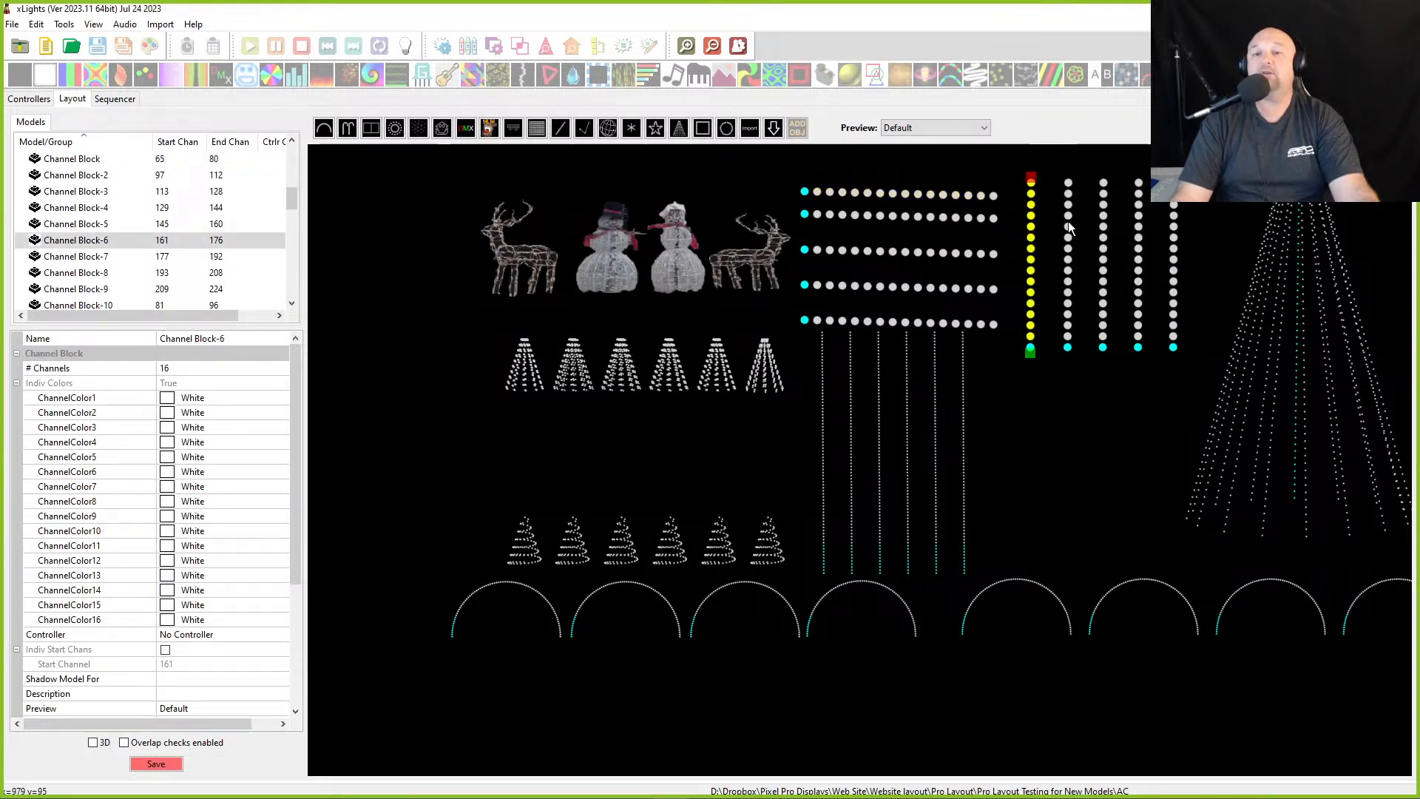
left_click(1069, 227)
left_click(926, 195)
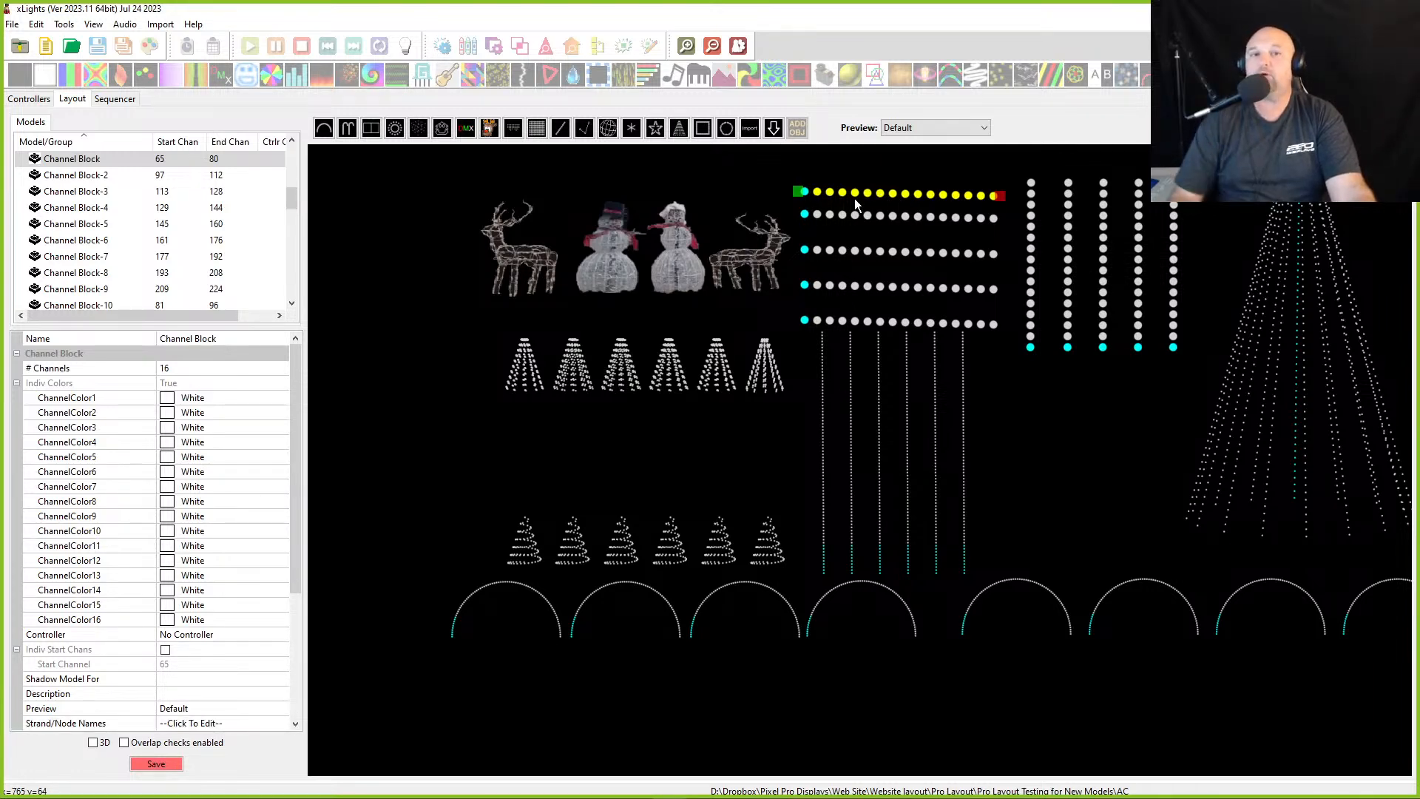
- Open the colour picker for the channel block's ChannelColor1 and cancel it without changing the colour
left_click(54, 400)
left_click(193, 398)
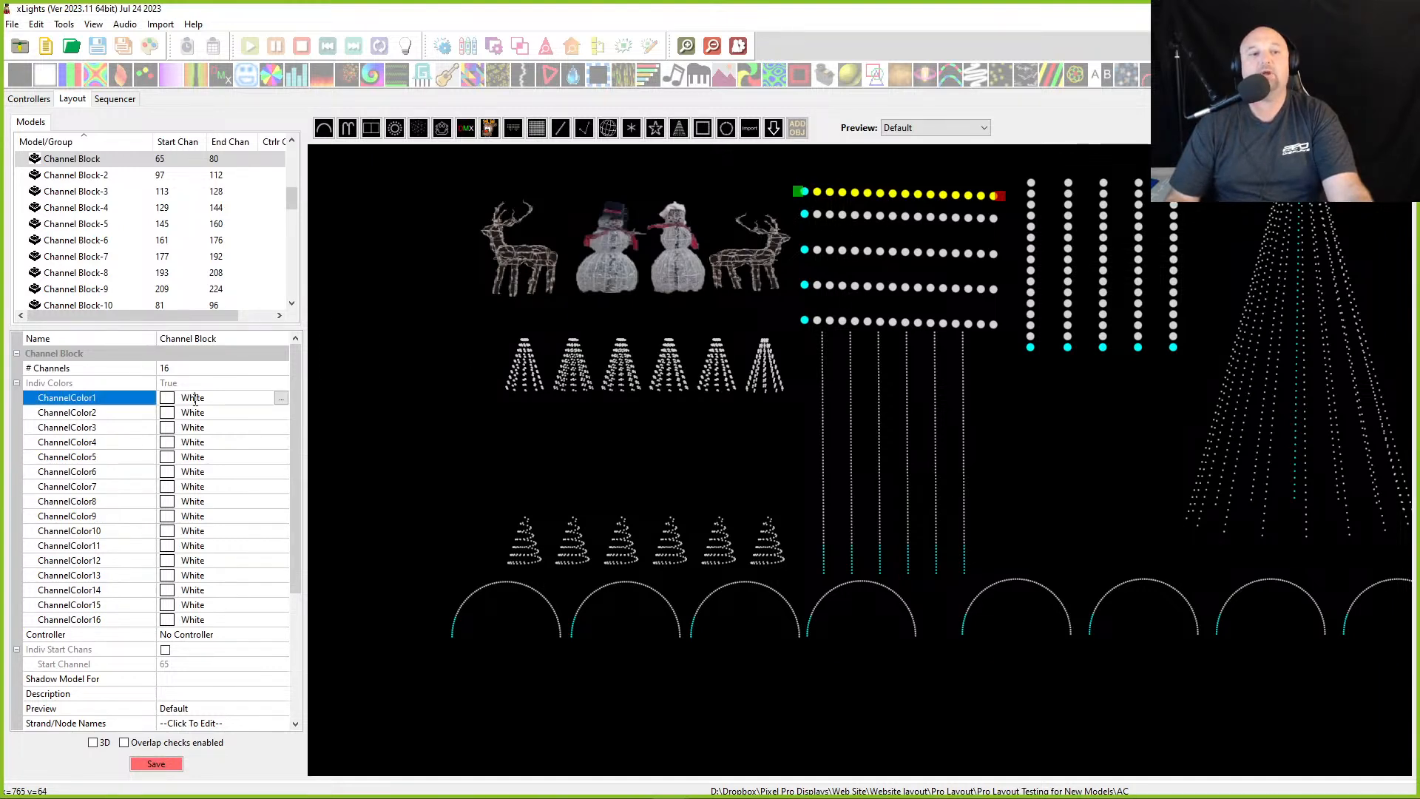
left_click_drag(213, 400, 158, 400)
left_click(103, 403)
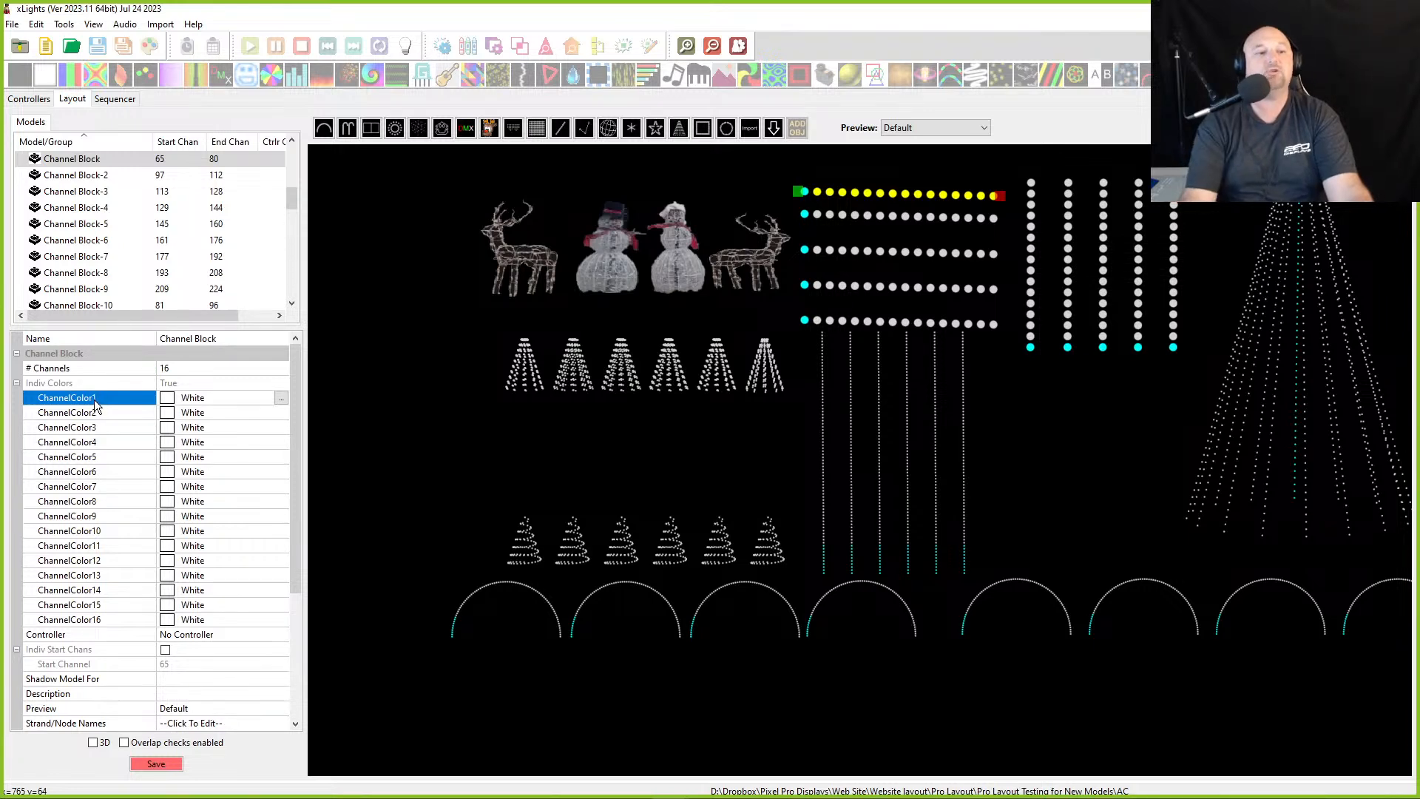
left_click(281, 399)
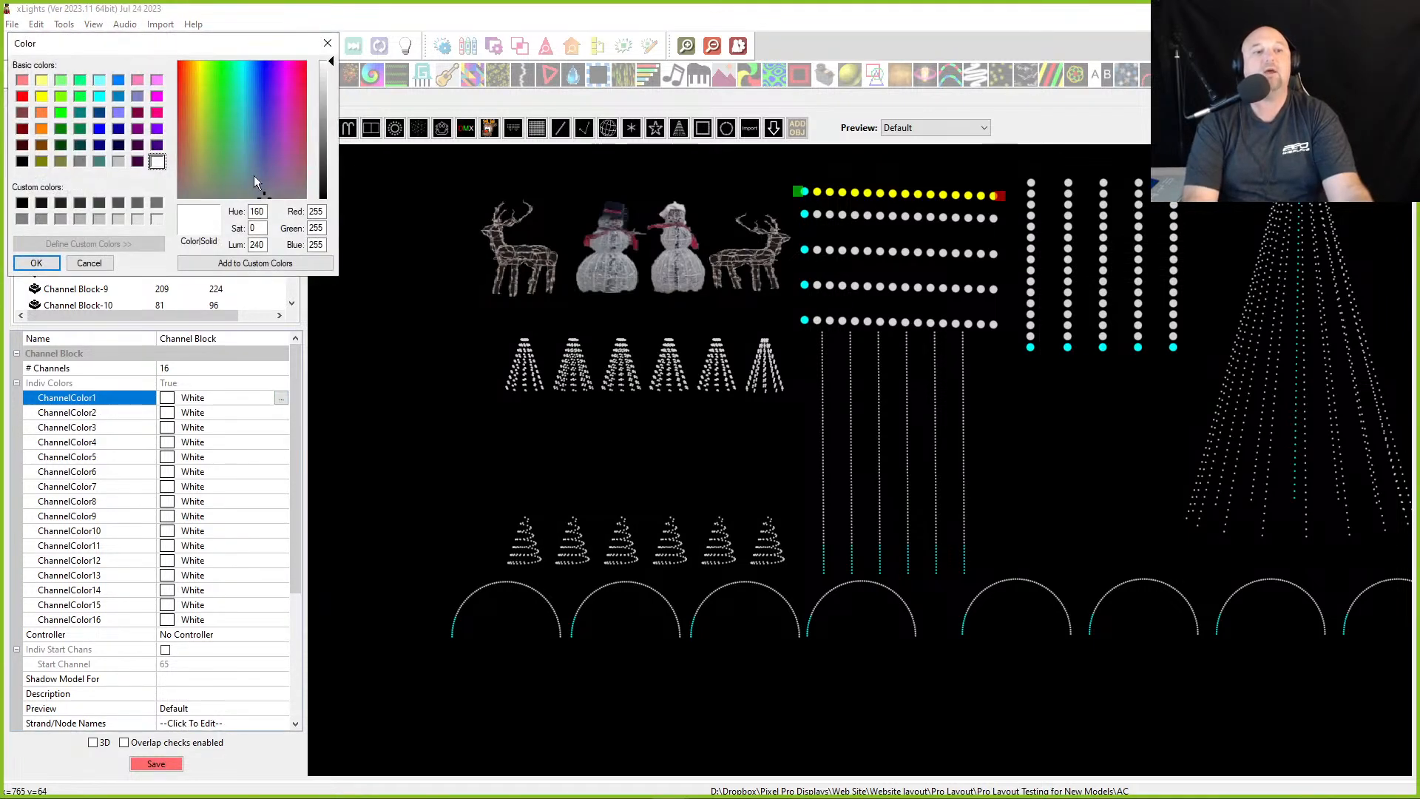
left_click(81, 263)
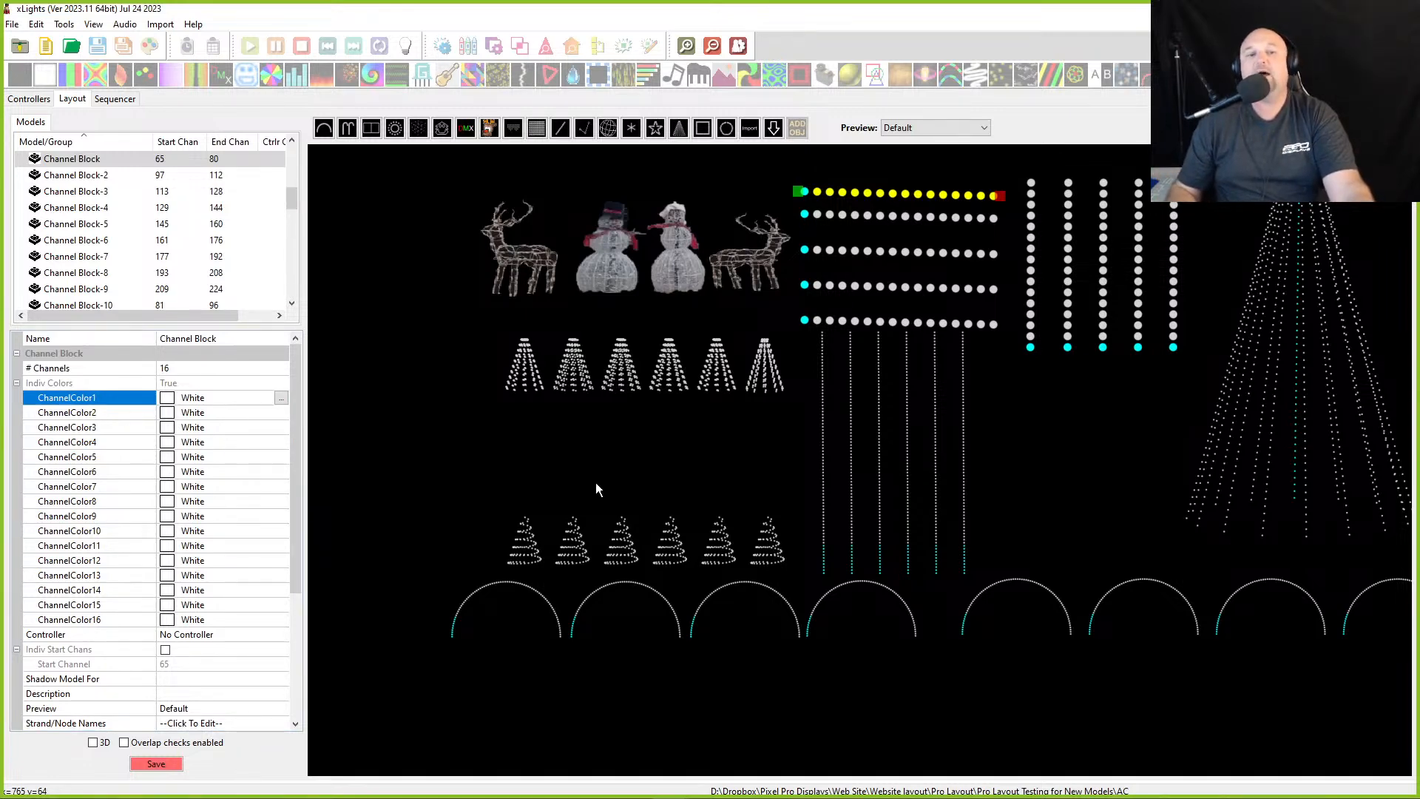
- Review the Mini Trees All, Firesticks, Channel Blocks Vertical and Channel Blocks Horizontal groups in turn
left_click(907, 219)
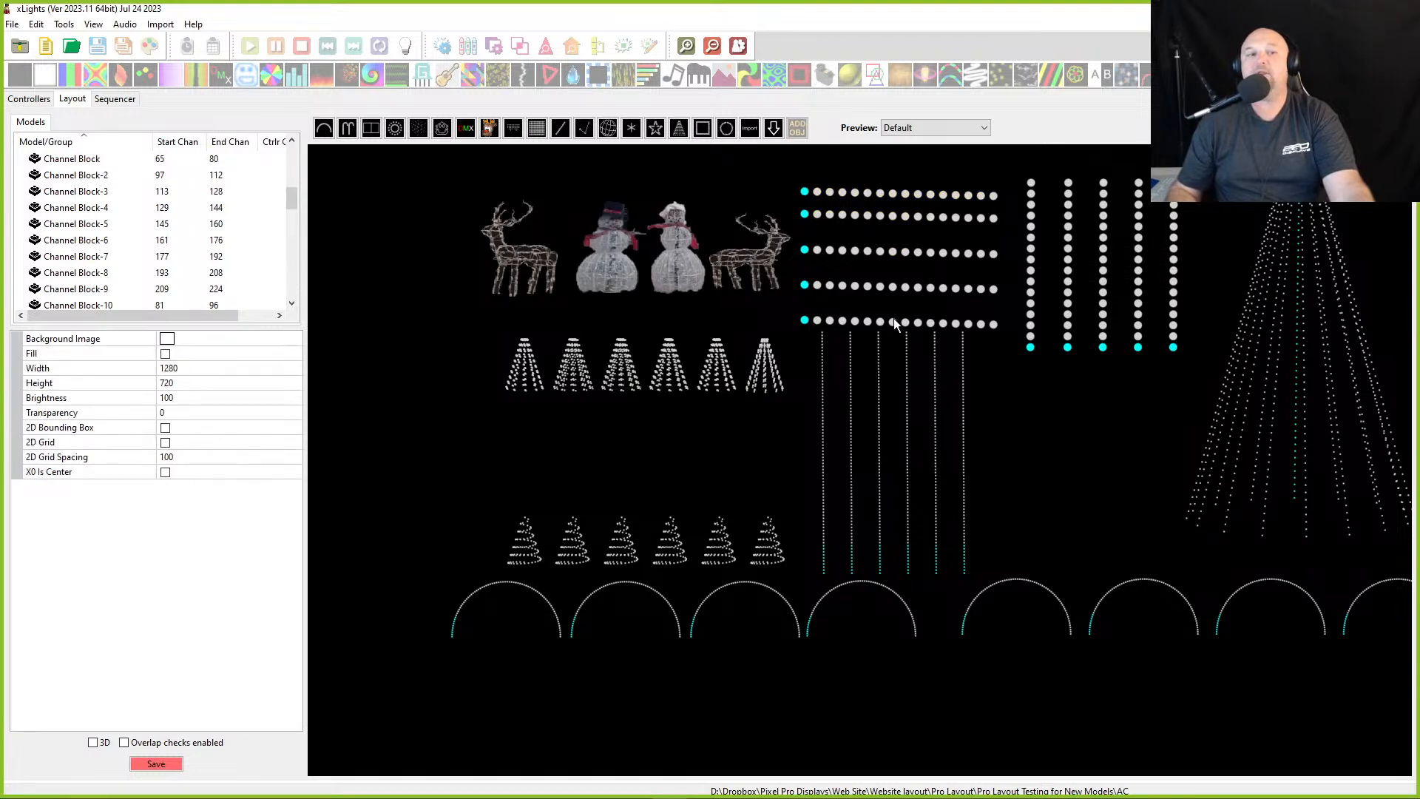
scroll(196, 189, "up", 5)
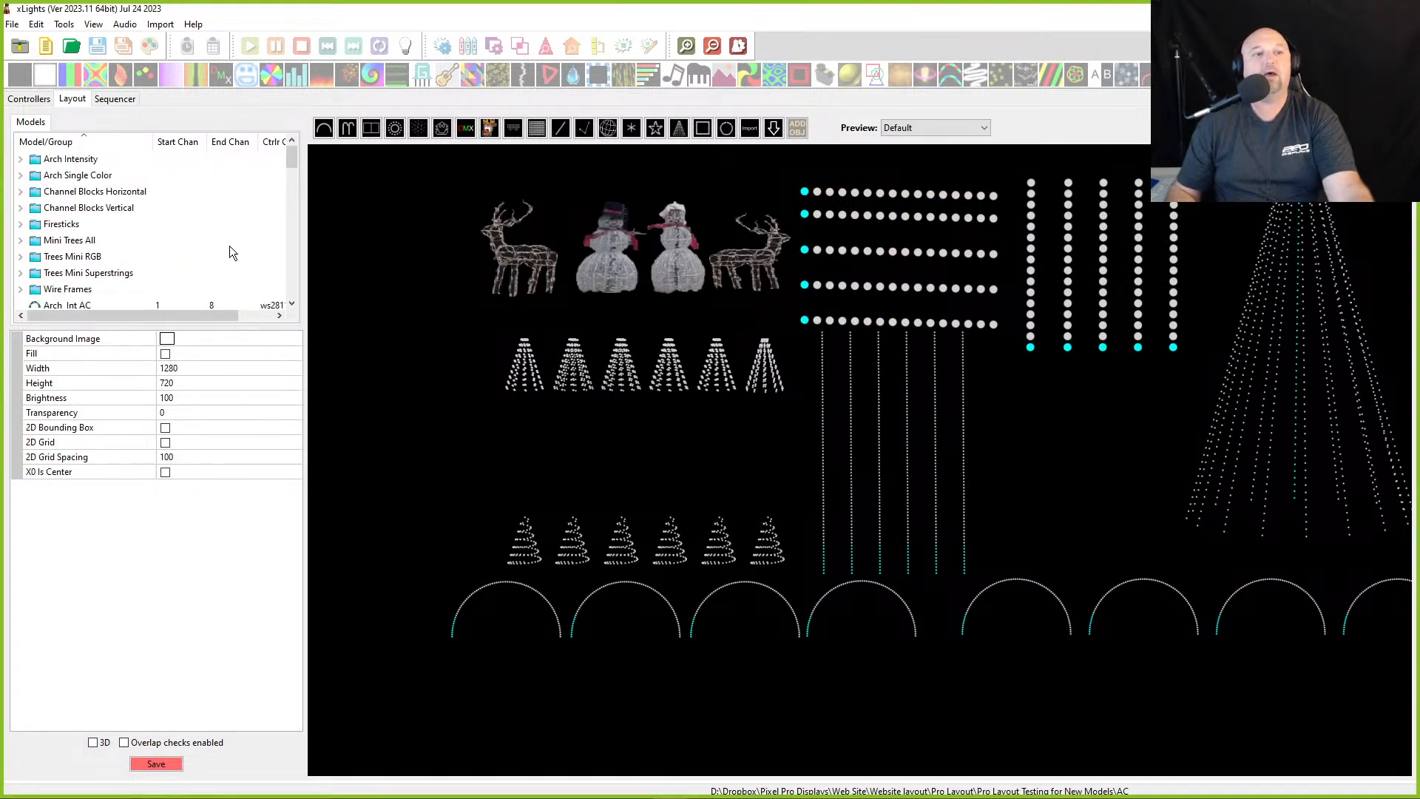
left_click(49, 231)
left_click(56, 242)
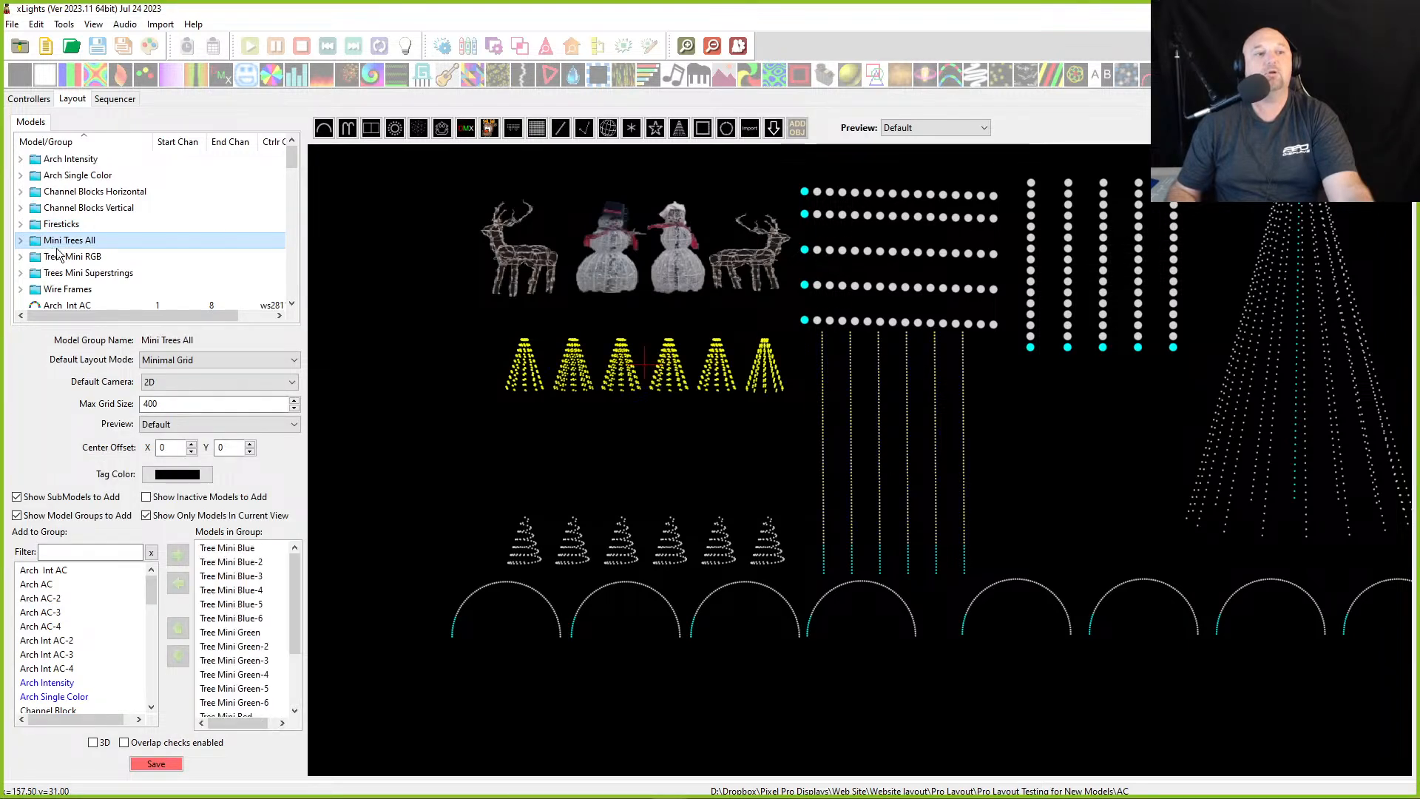
left_click(59, 226)
left_click(63, 208)
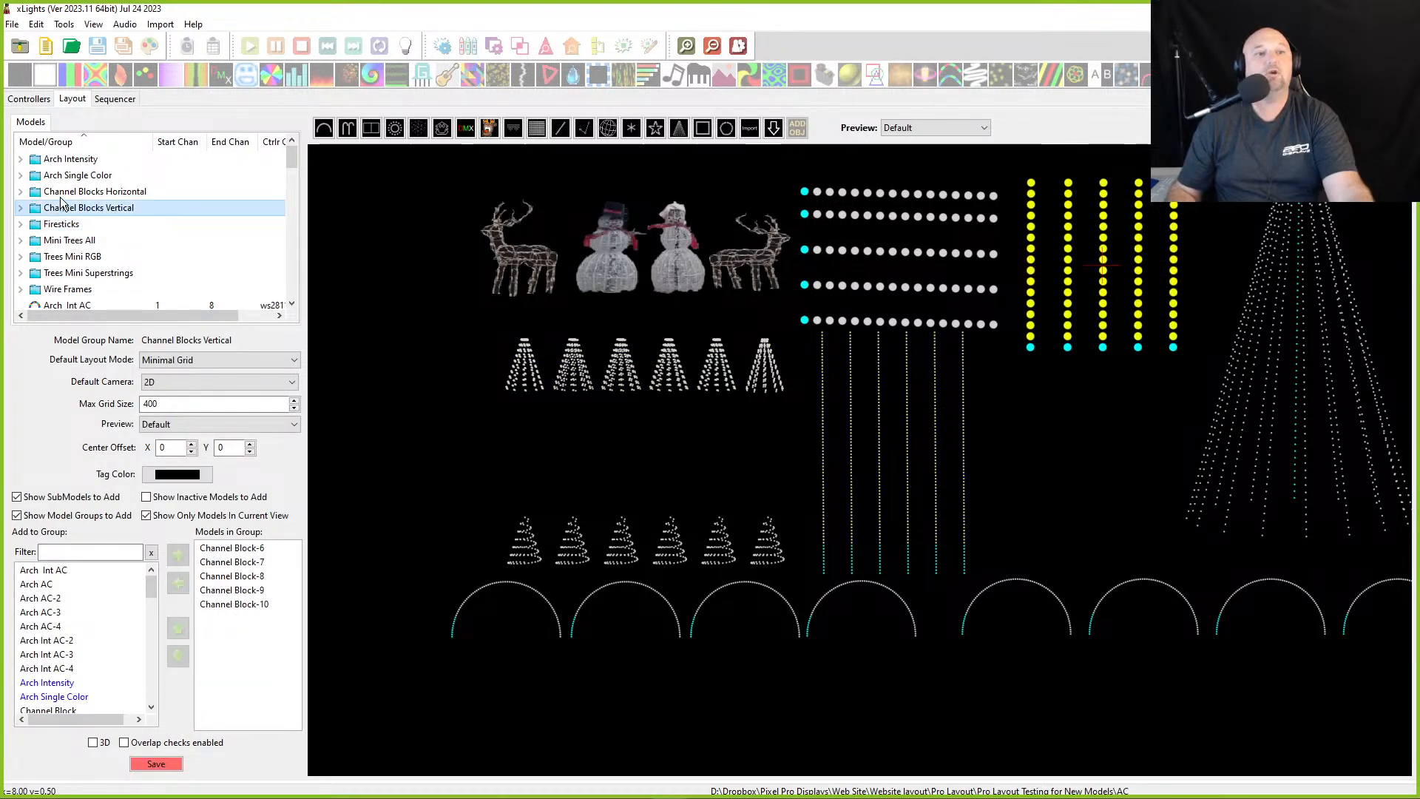
left_click(63, 192)
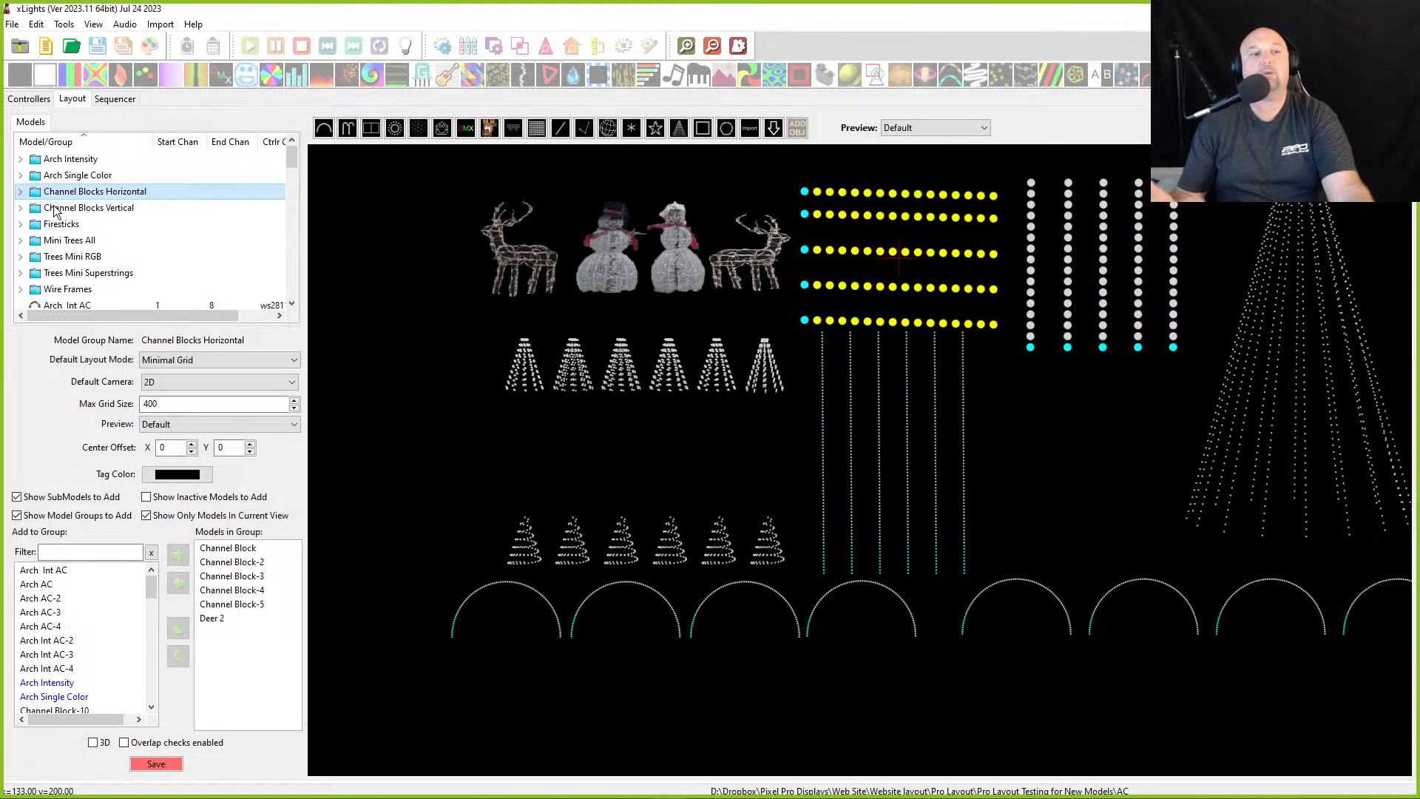
left_click(54, 211)
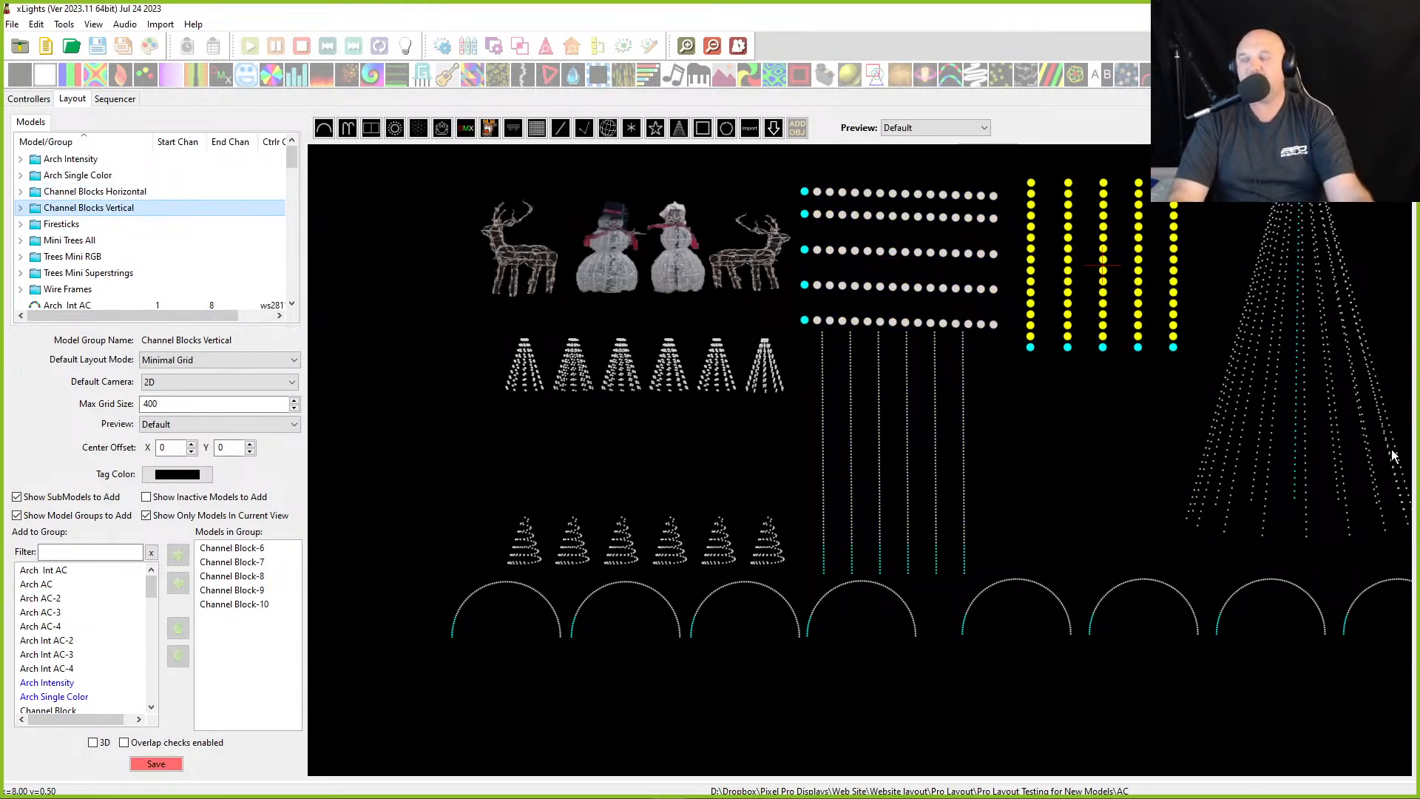
- Select the large tree and set its string type to Single Color
scroll(1066, 537, "down", 2)
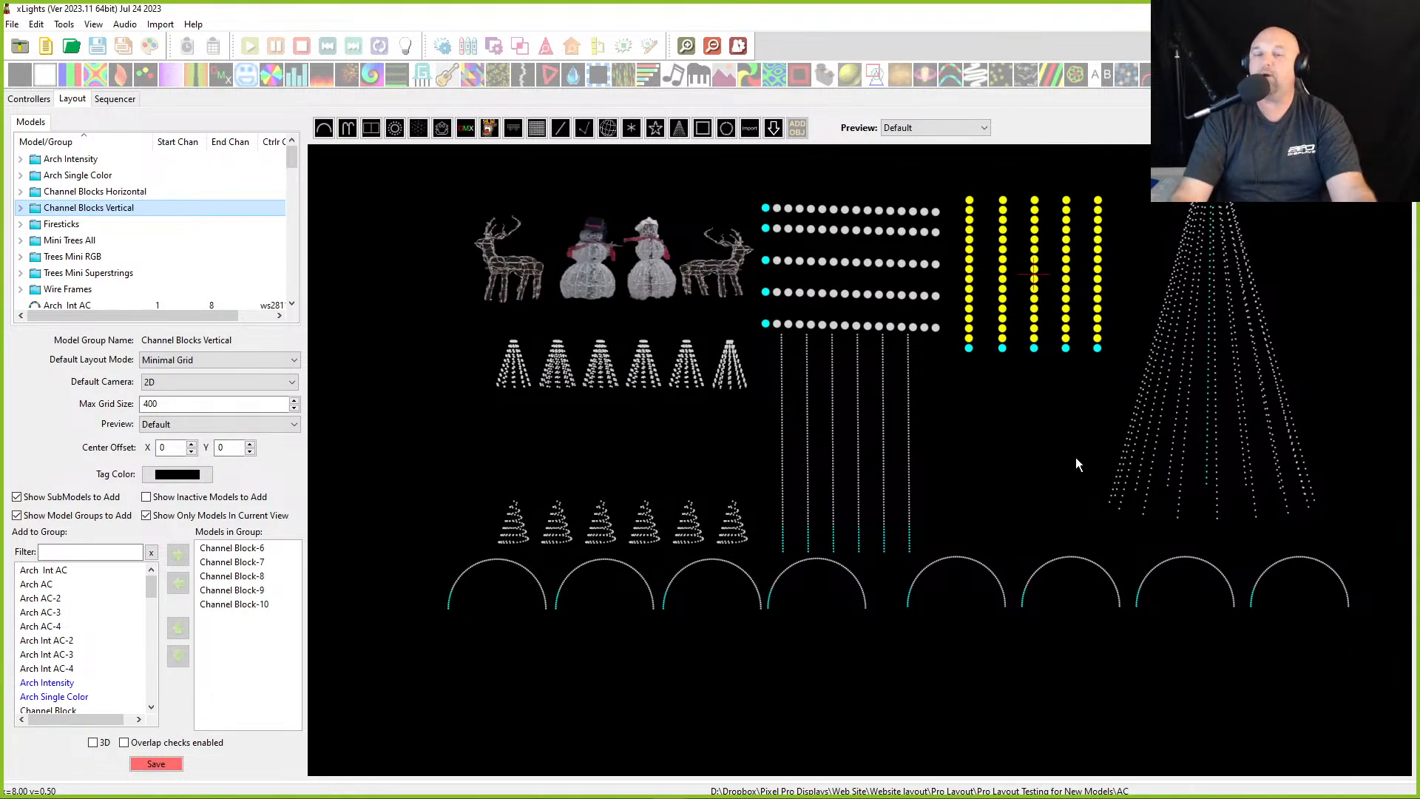
left_click(1170, 460)
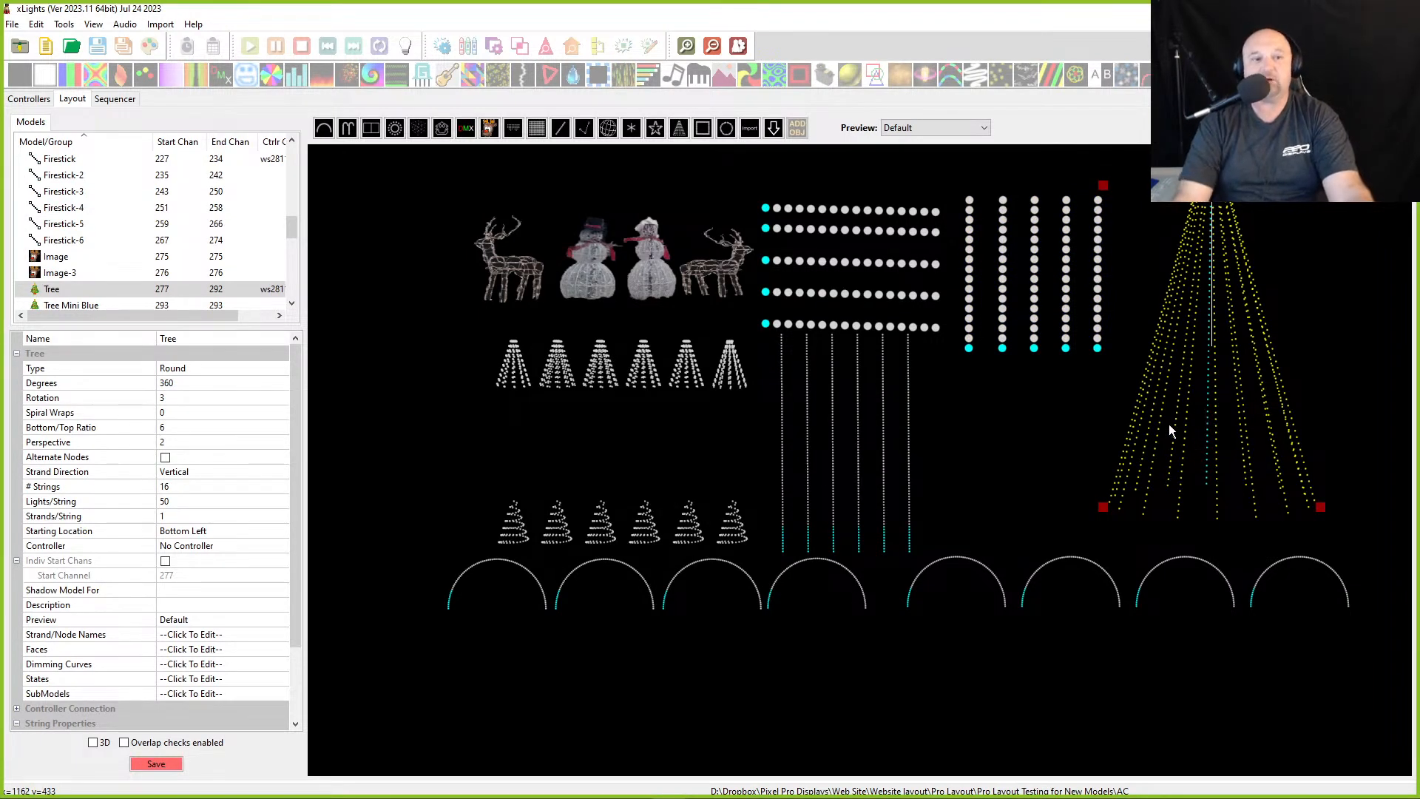
scroll(230, 646, "down", 2)
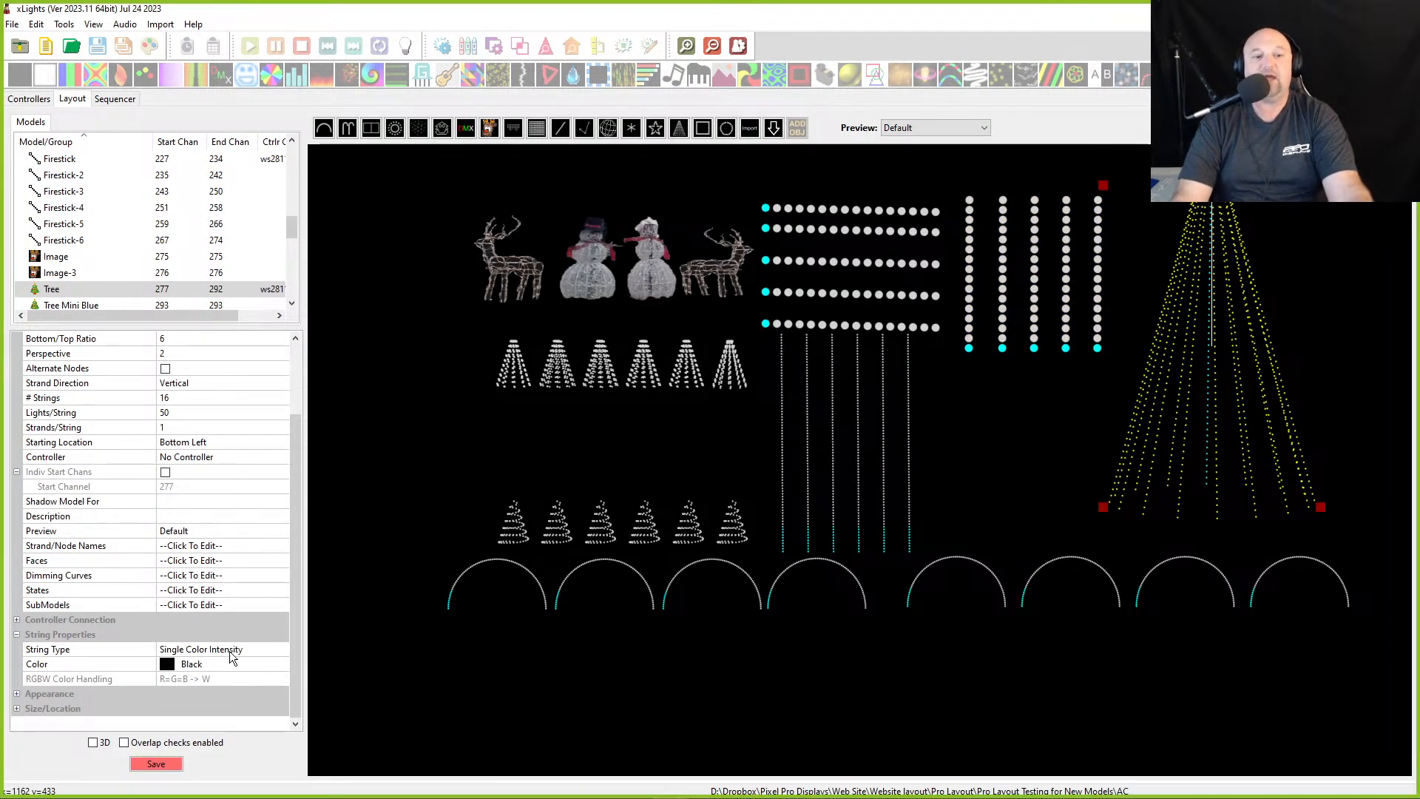
left_click(250, 653)
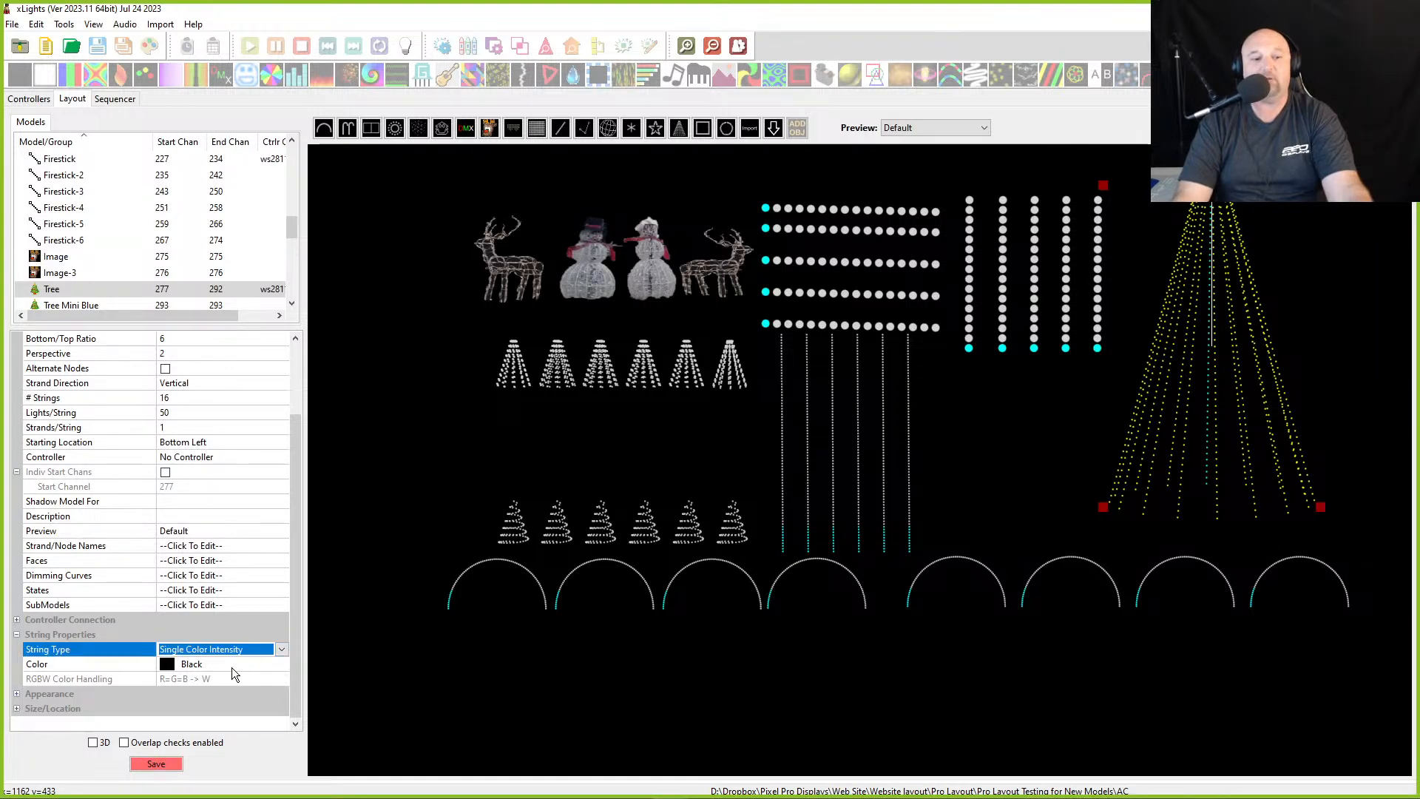
left_click(281, 649)
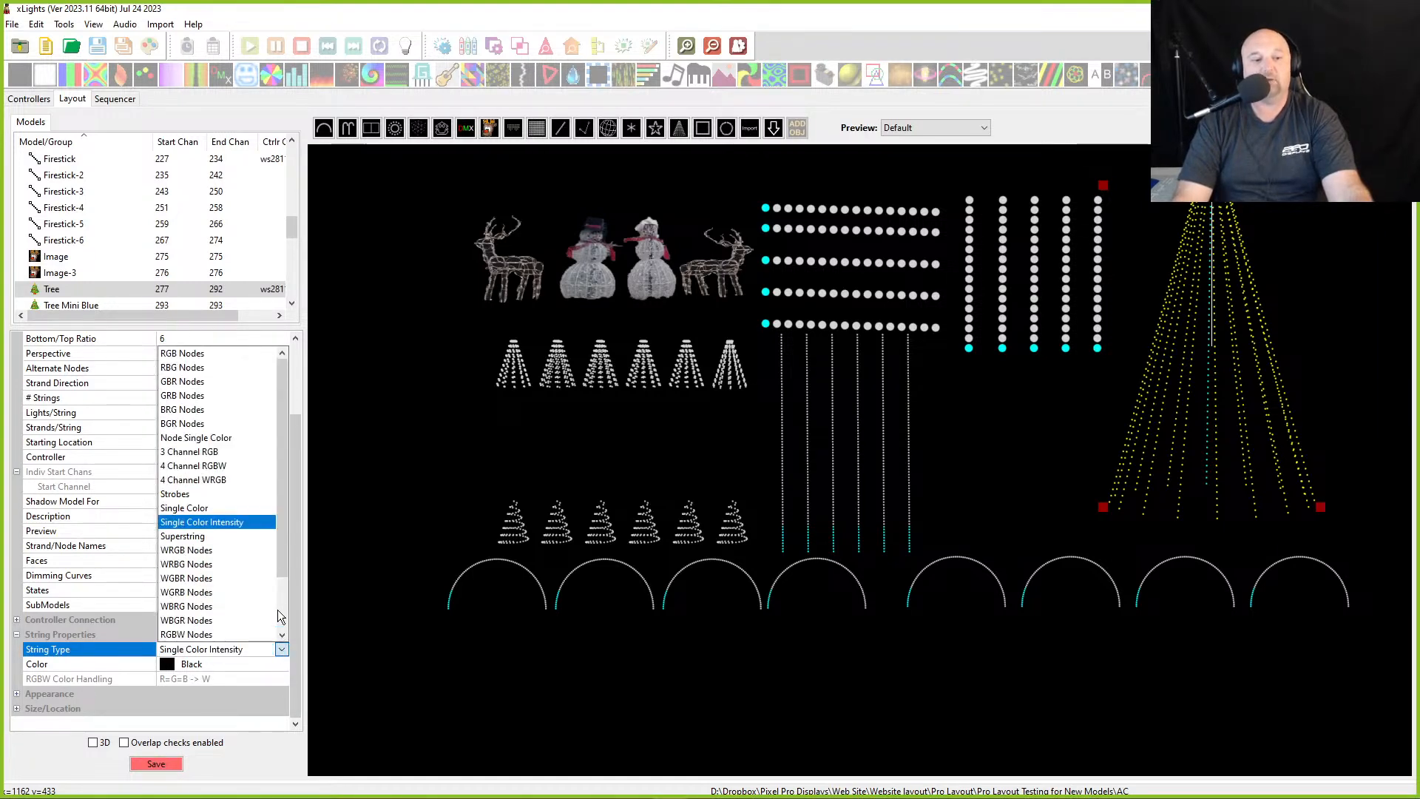
left_click(219, 504)
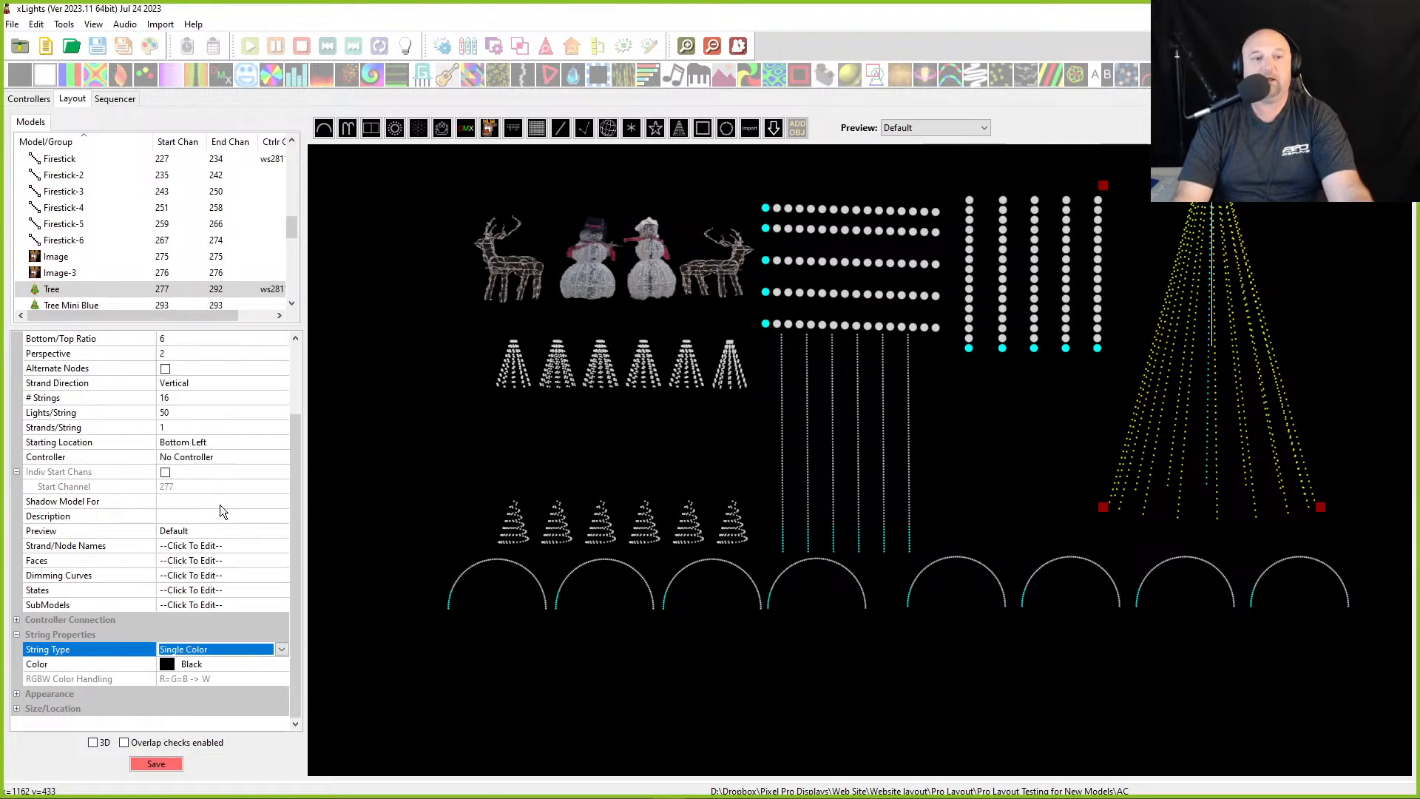
- Set the large tree's string type back to Single Color Intensity and save the layout
scroll(251, 695, "down", 2)
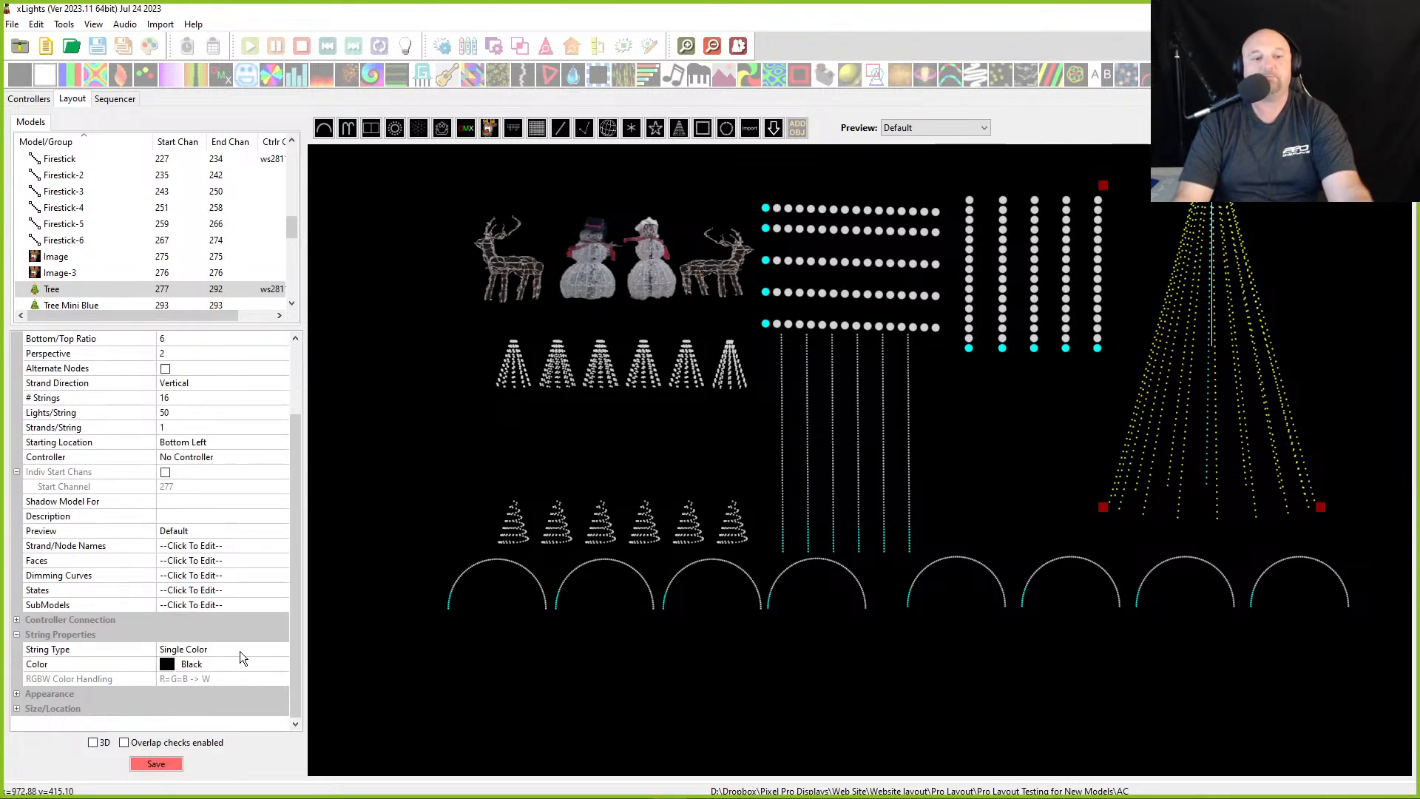
left_click(237, 654)
left_click(281, 648)
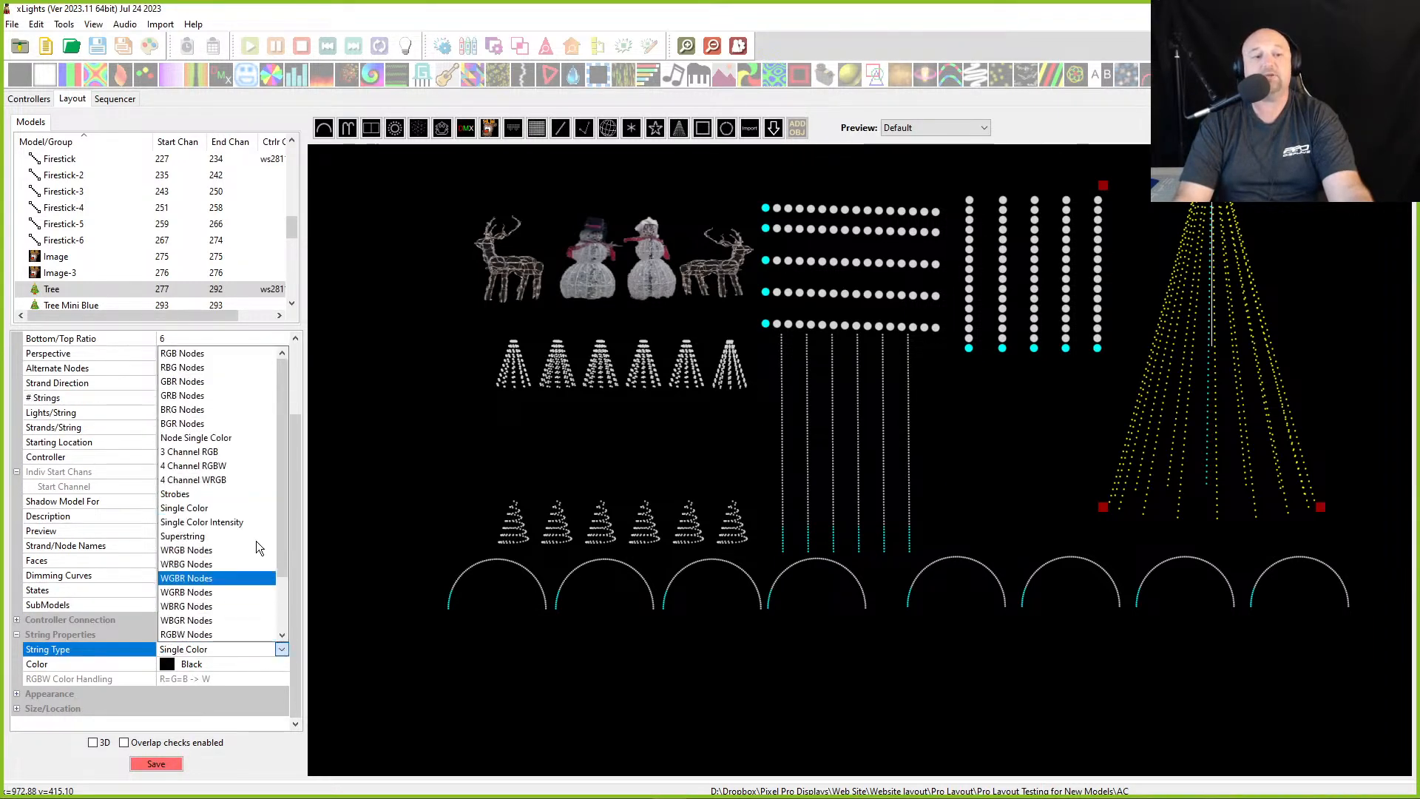
left_click(230, 509)
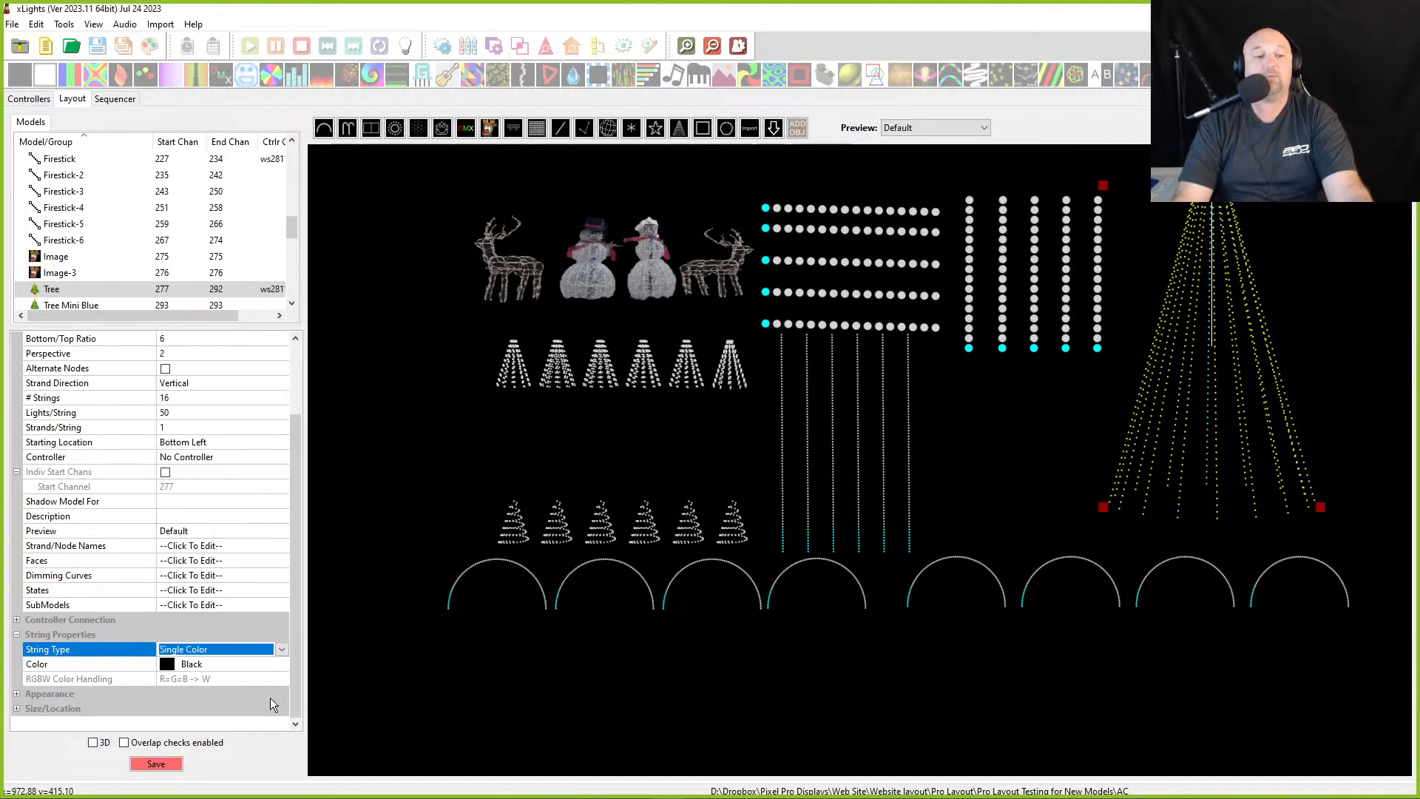
left_click(264, 650)
left_click(243, 521)
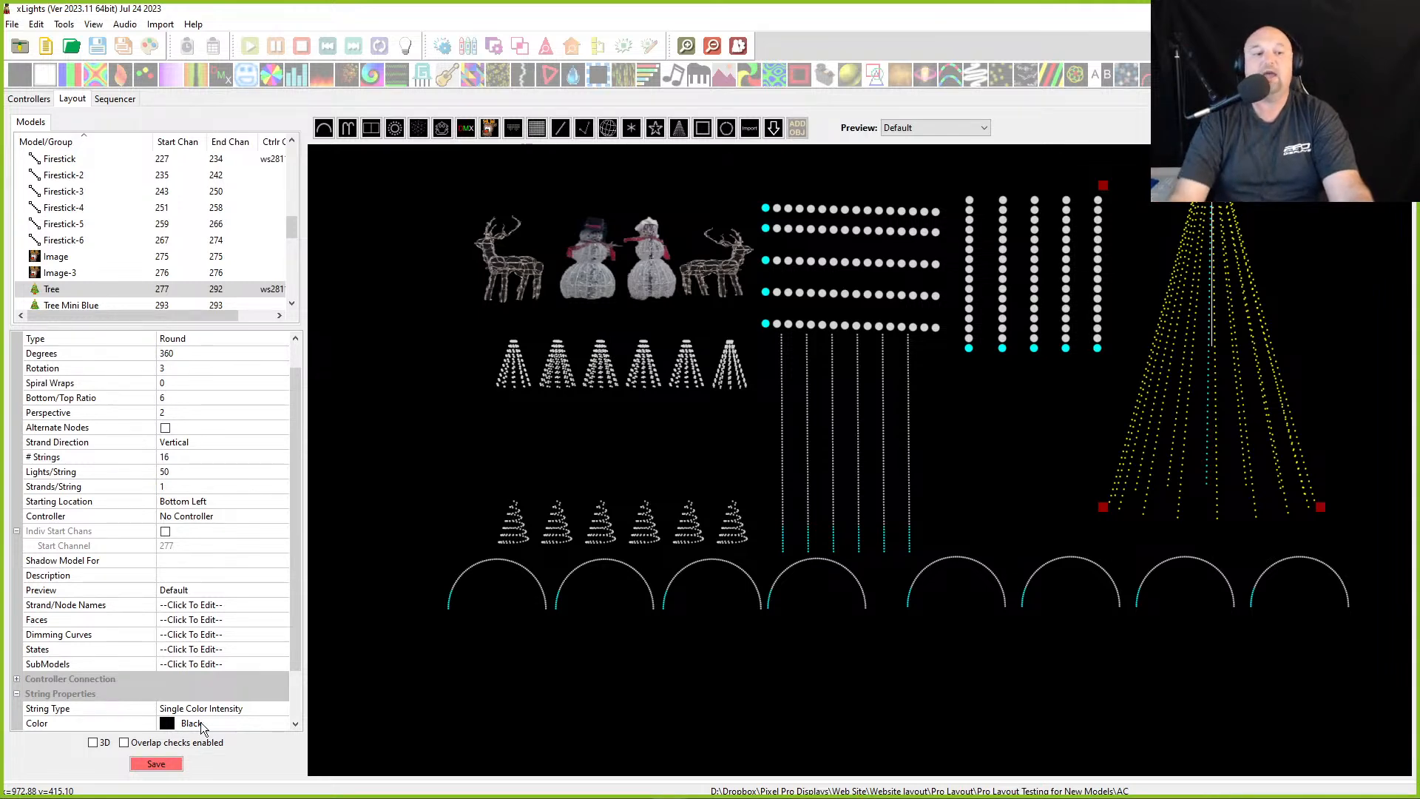
left_click(169, 765)
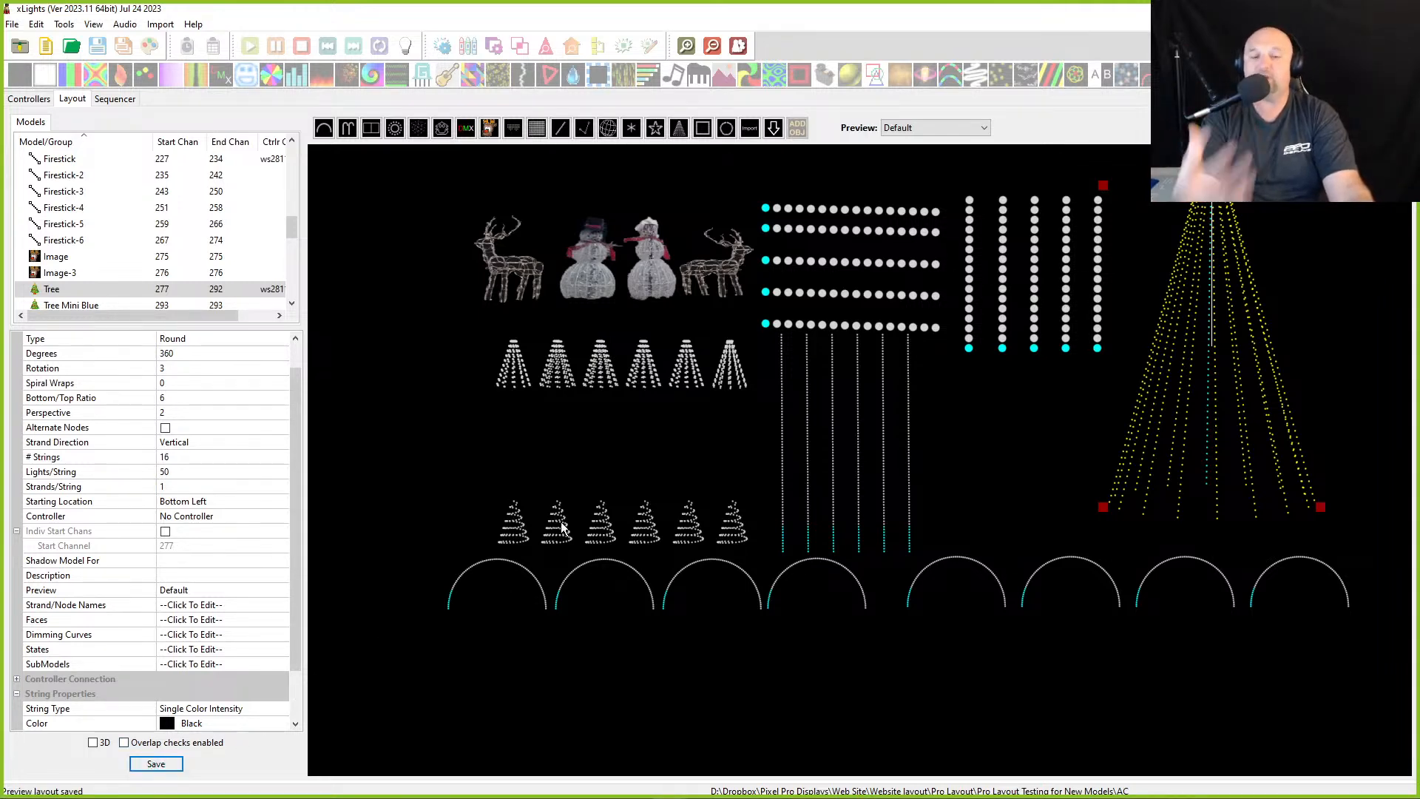
- Create a new musical sequence using Hark the Herald Angels Sing (DDG_Remix).mp3 at 20fps
left_click(43, 55)
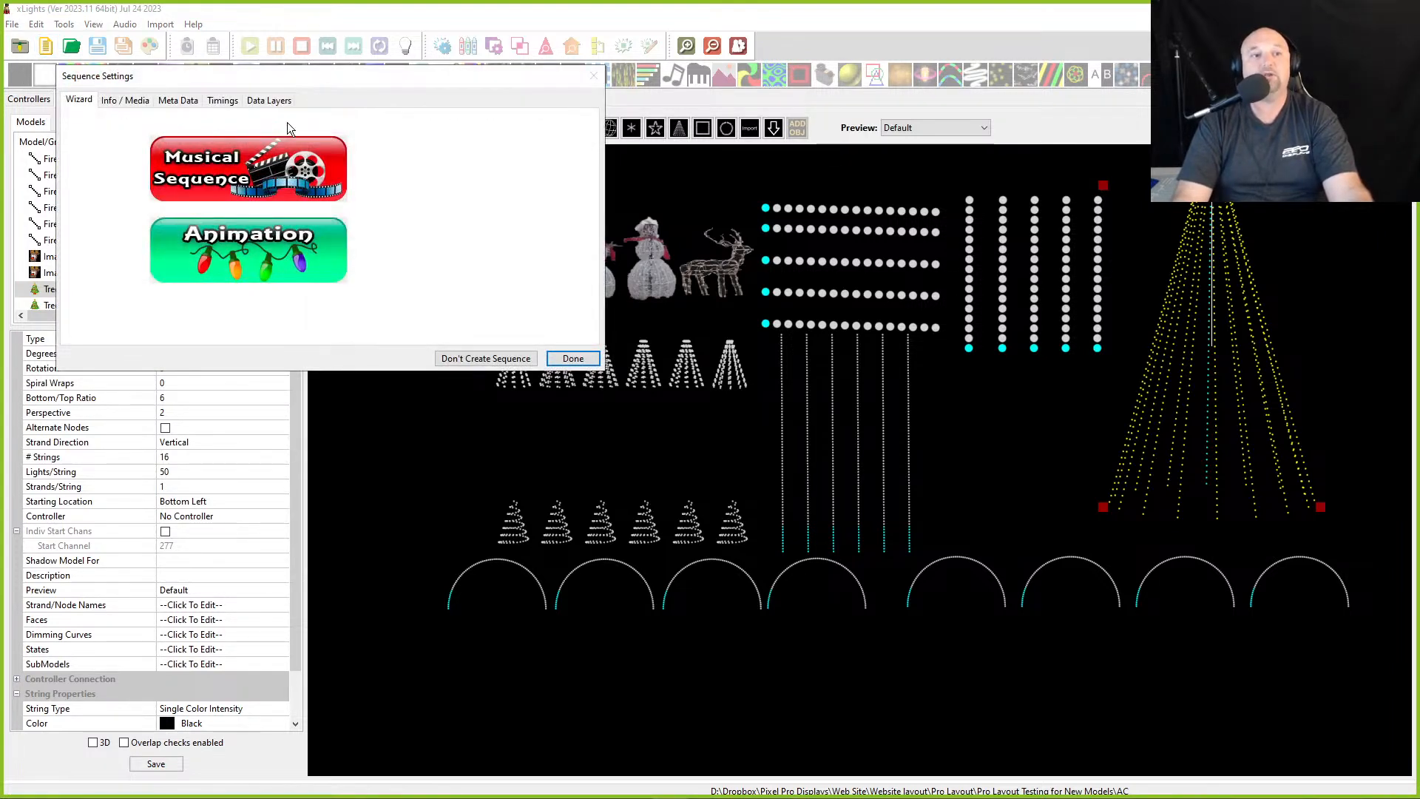
left_click(219, 198)
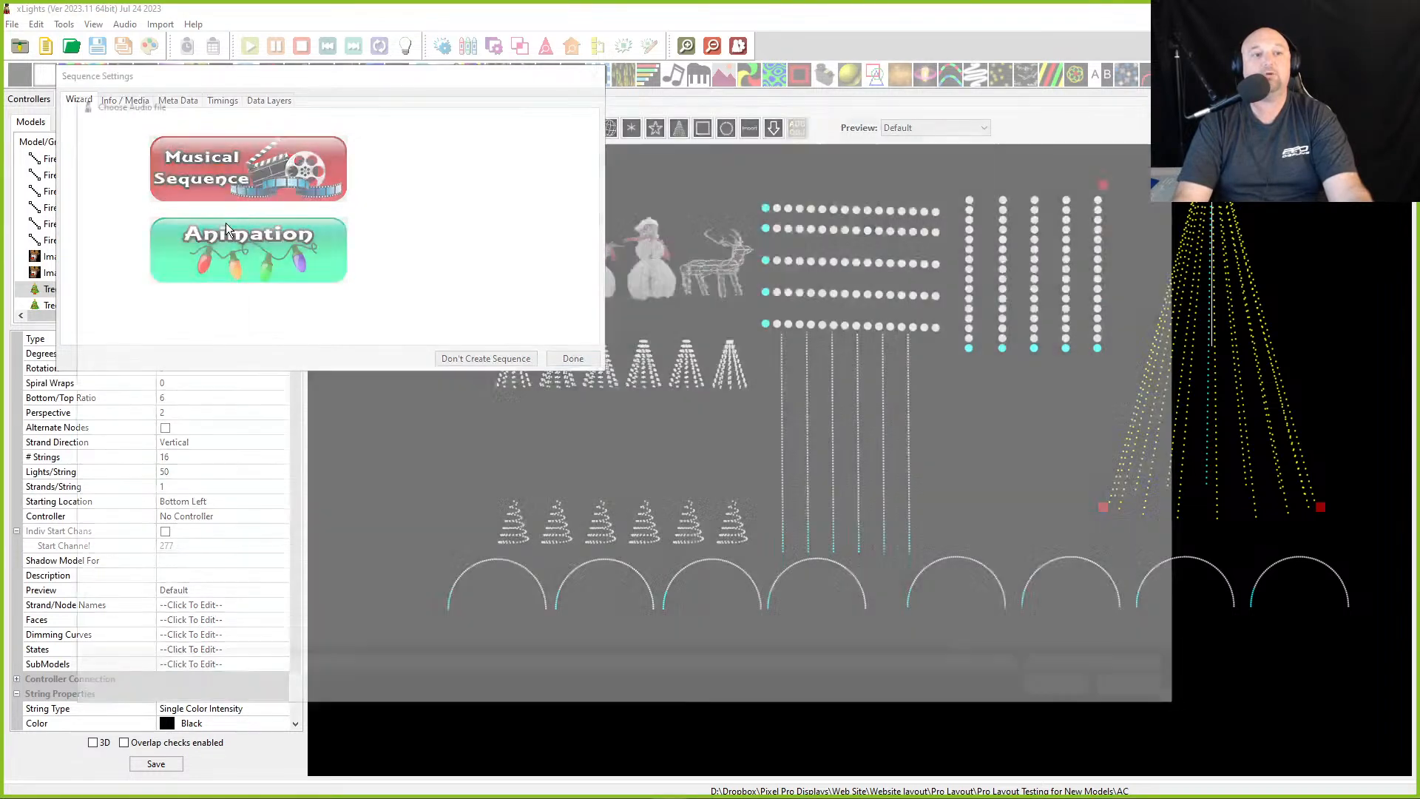
scroll(163, 389, "up", 8)
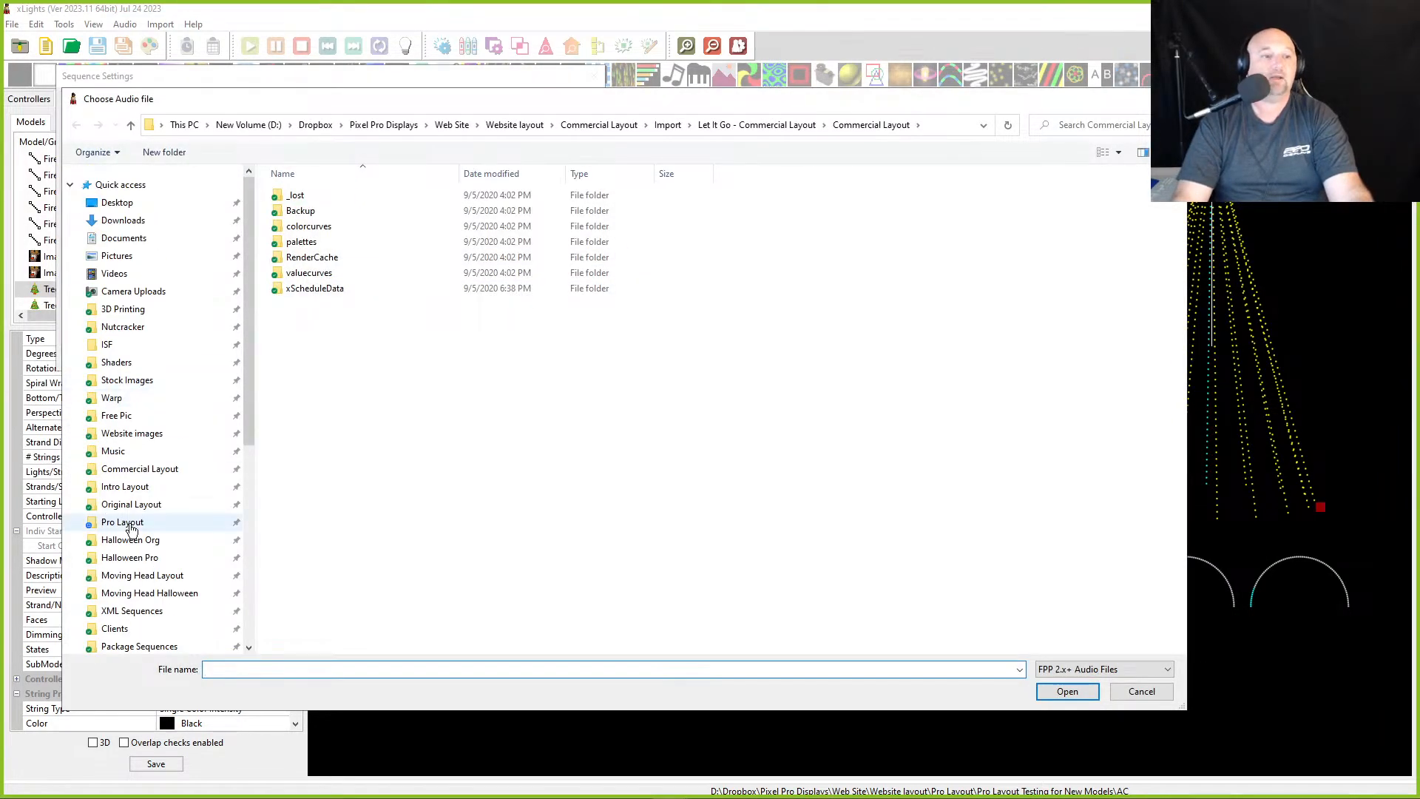
left_click(113, 451)
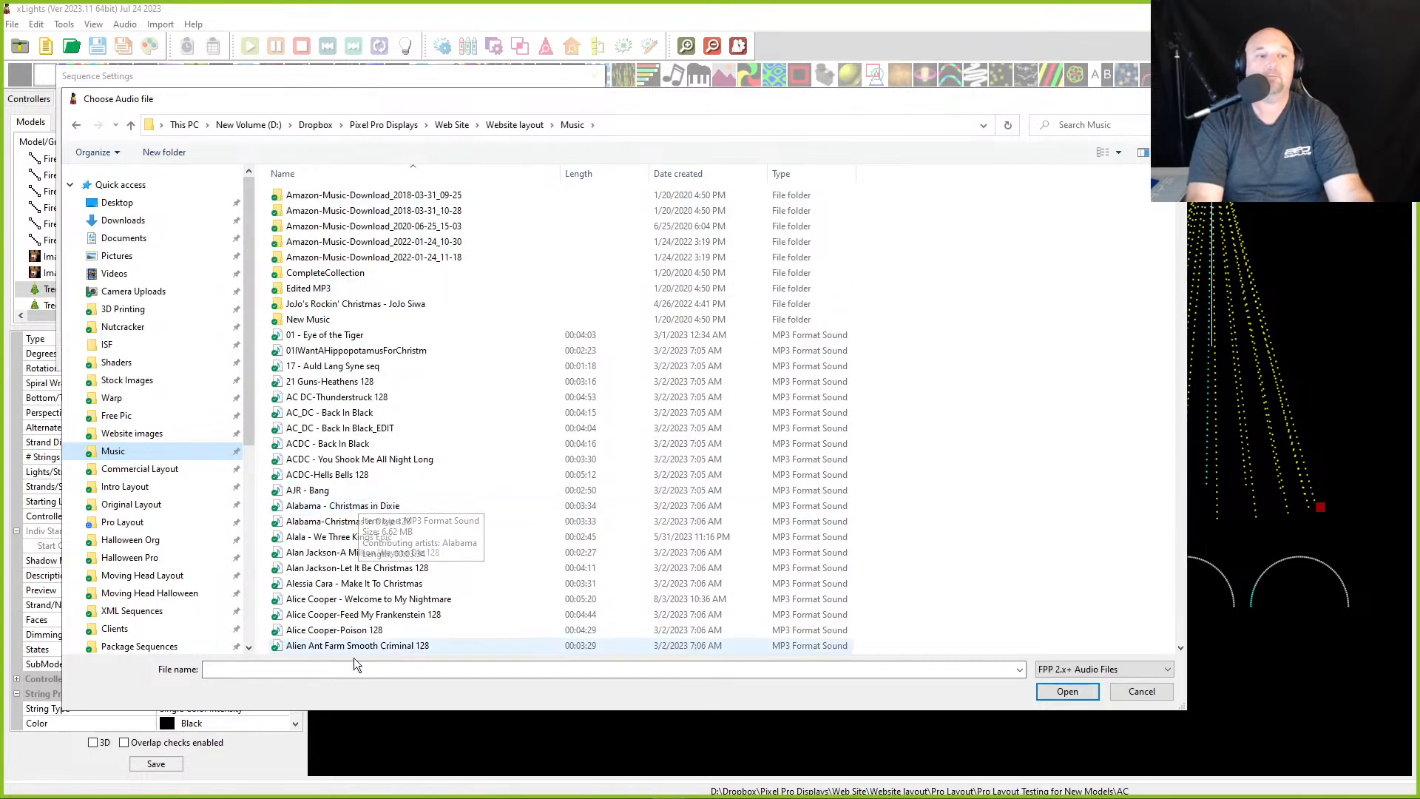
type("m")
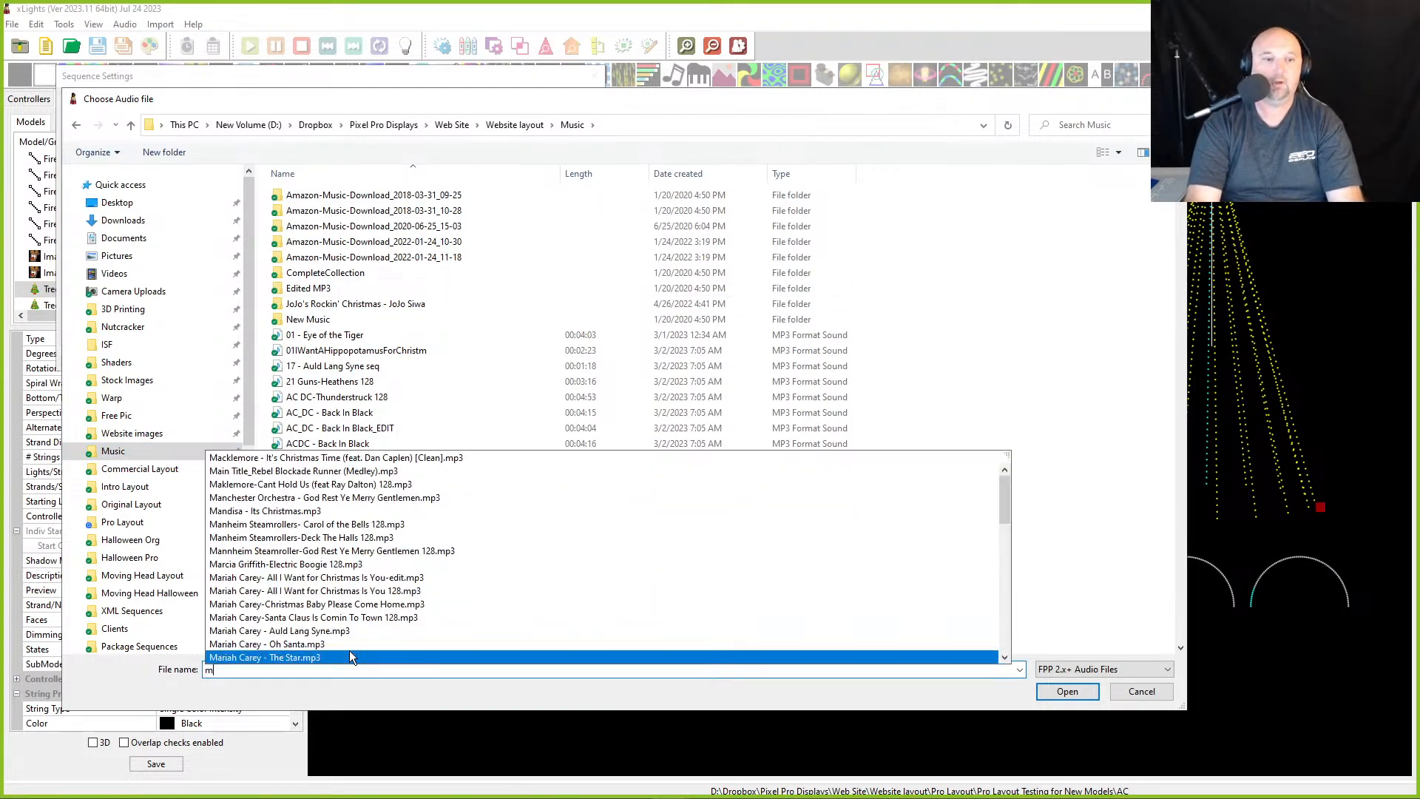
key("BackSpace")
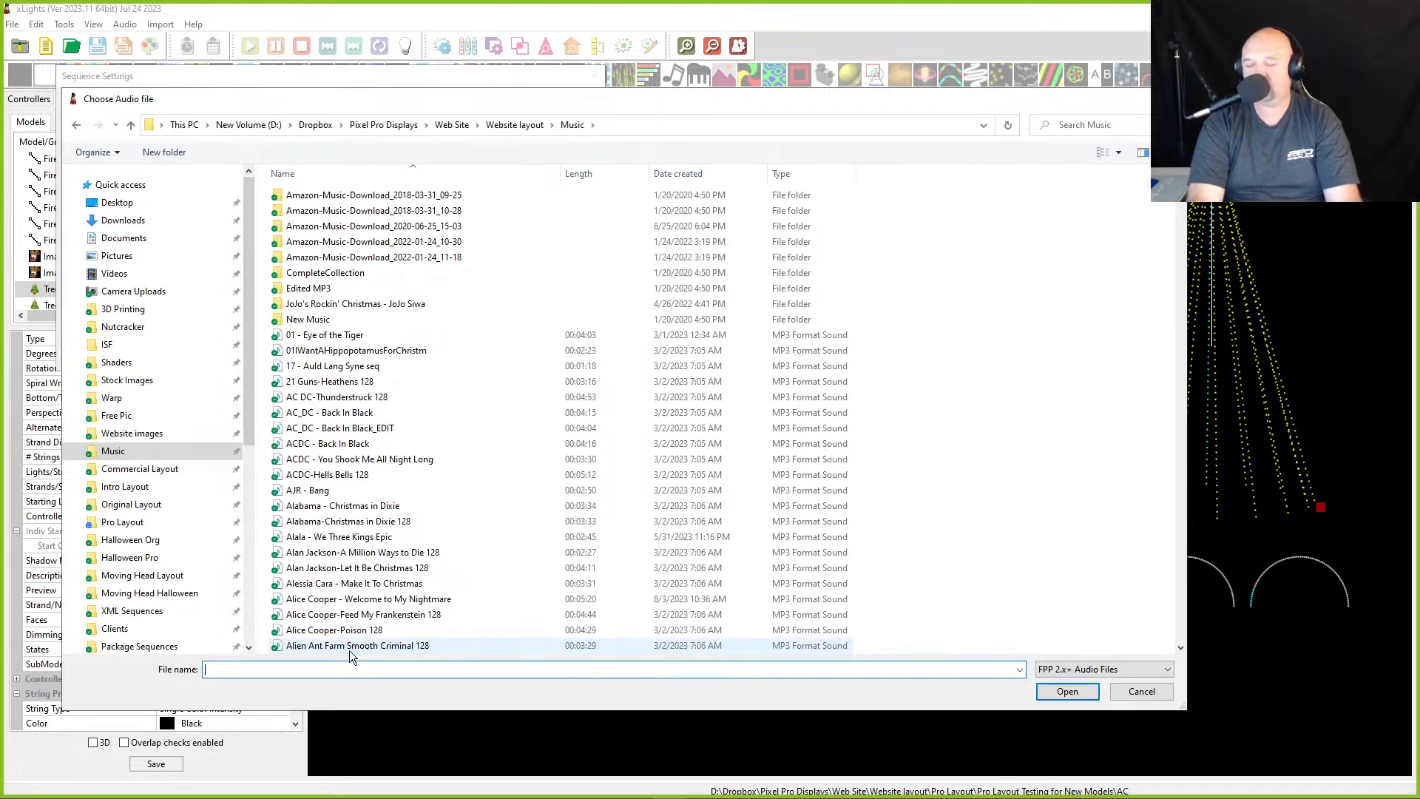
type("Hark")
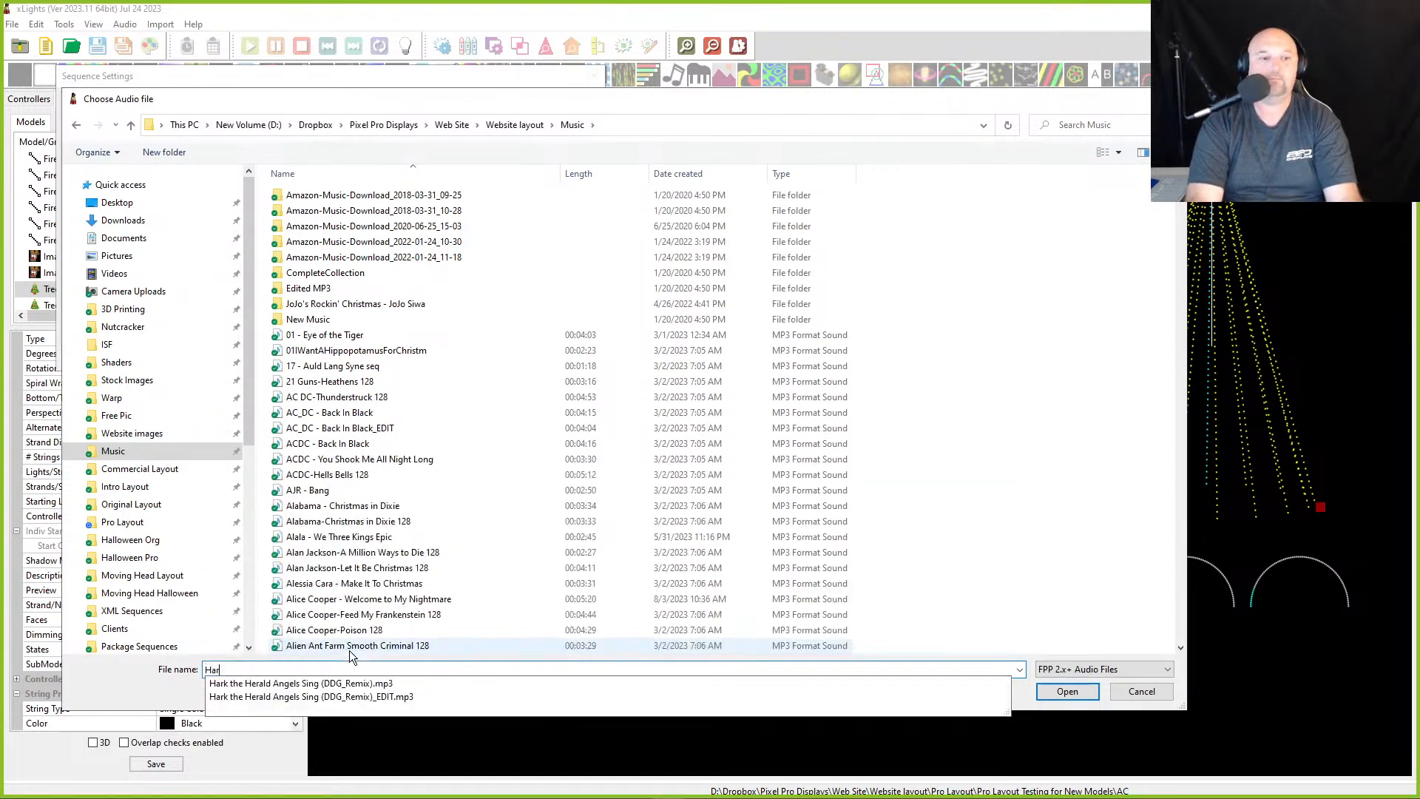
left_click(293, 679)
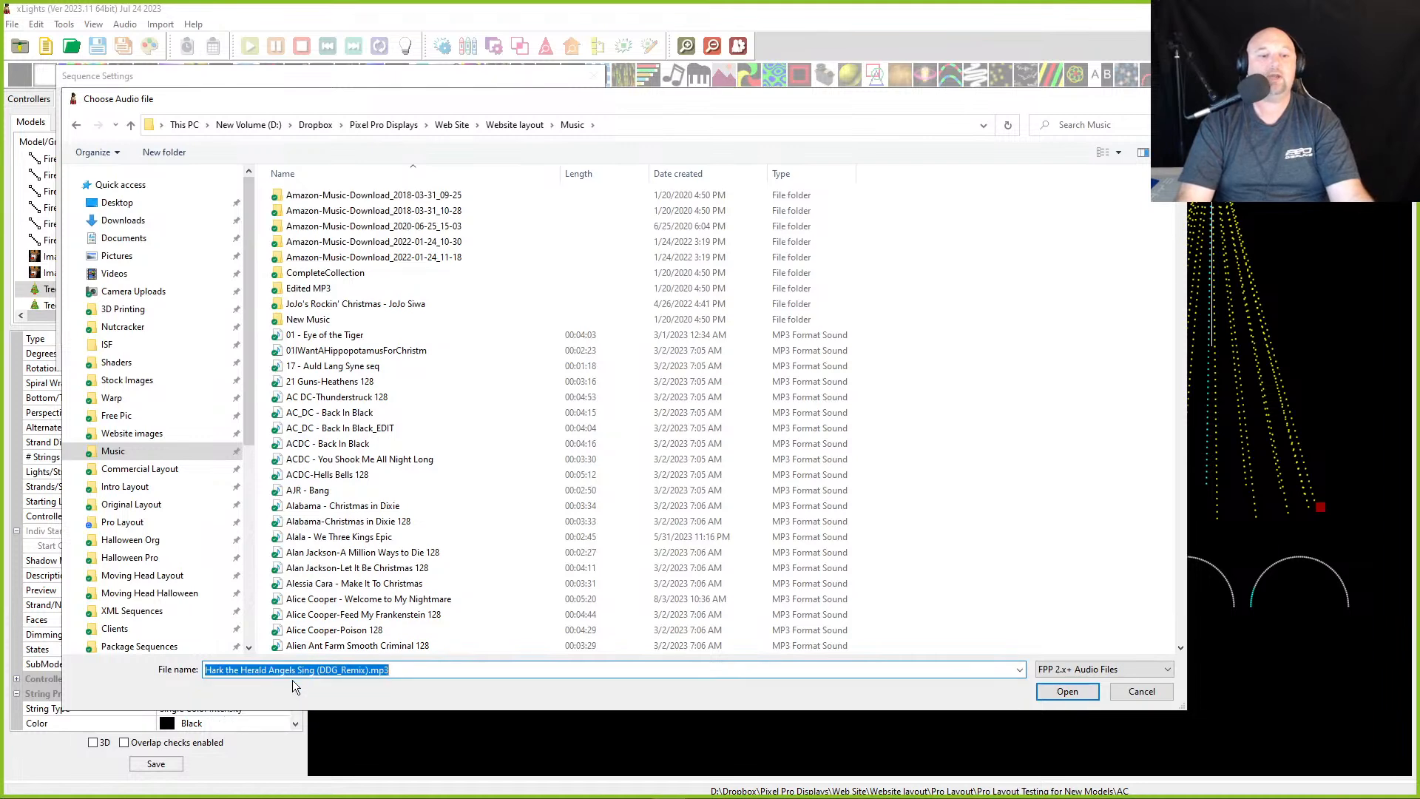
left_click(1067, 692)
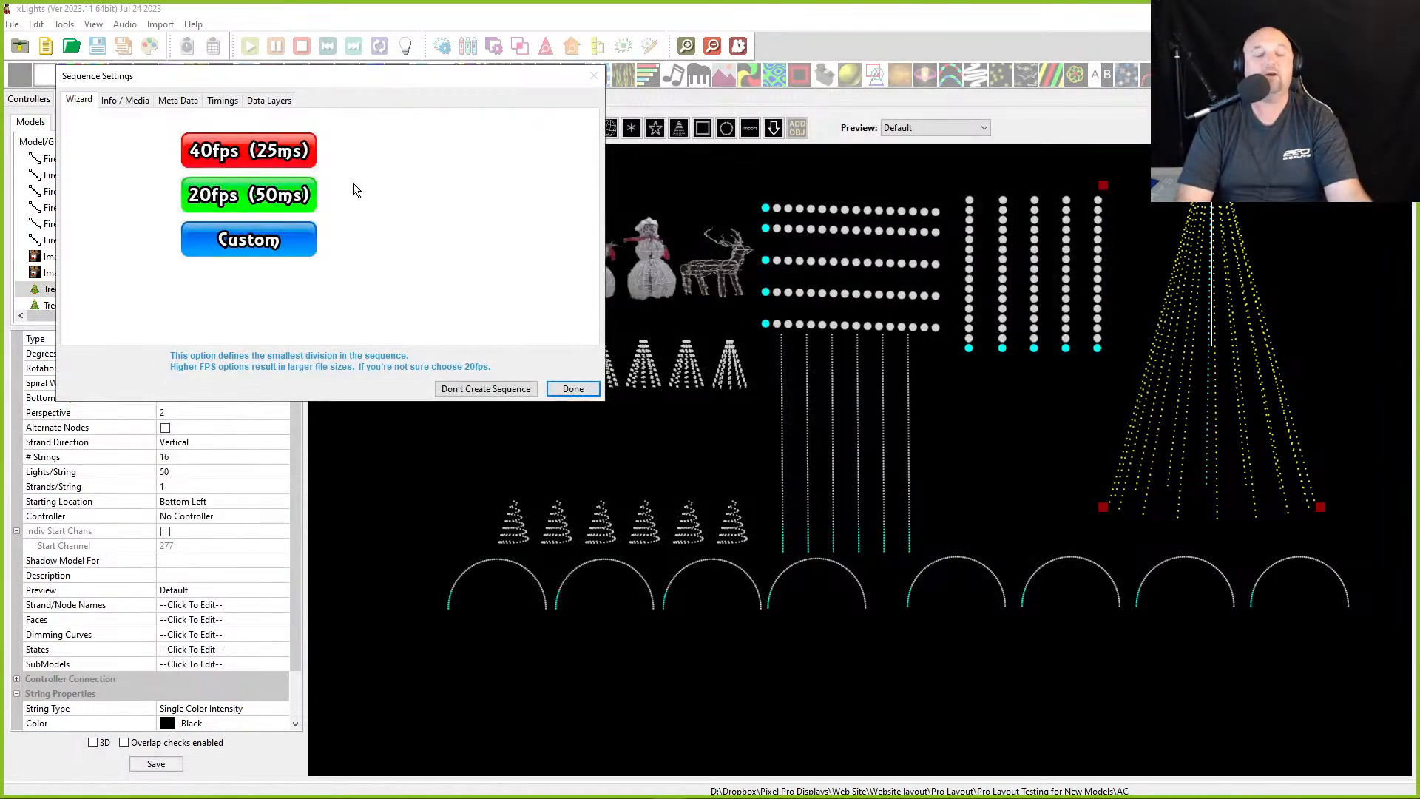
left_click(251, 201)
left_click(231, 242)
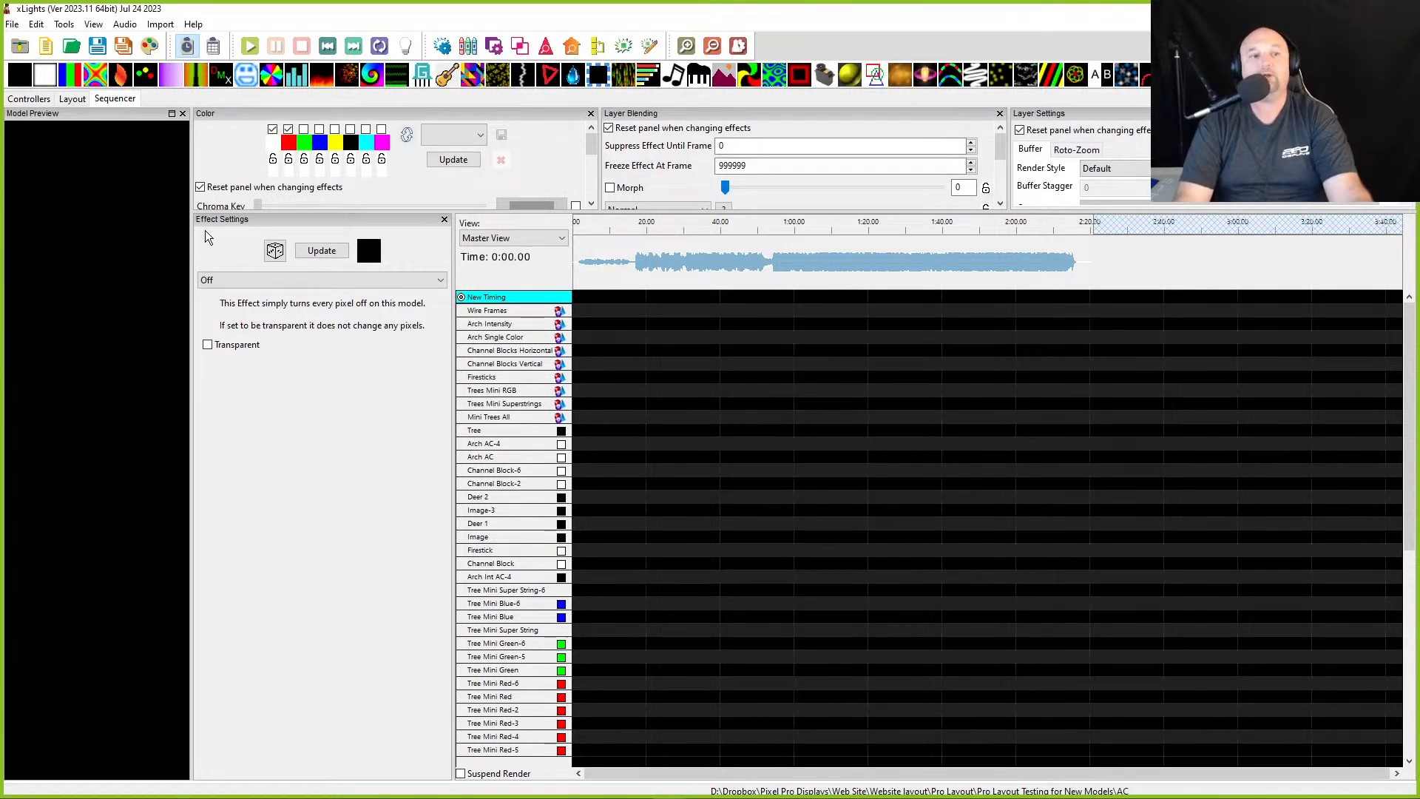
- Float the Model Preview window and dock the Effect Settings panel at the upper left of the sequencer
double_click(93, 115)
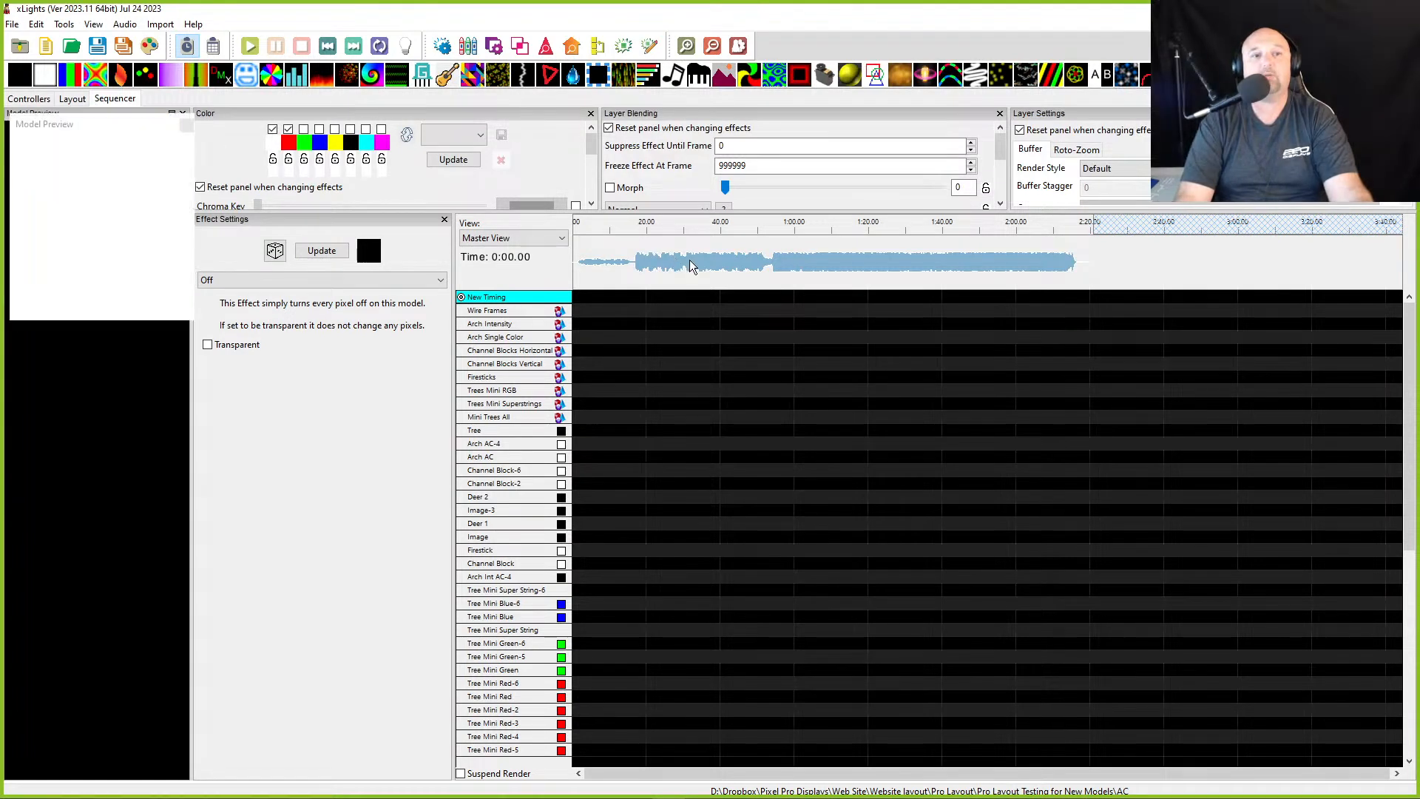
left_click_drag(823, 344, 1176, 538)
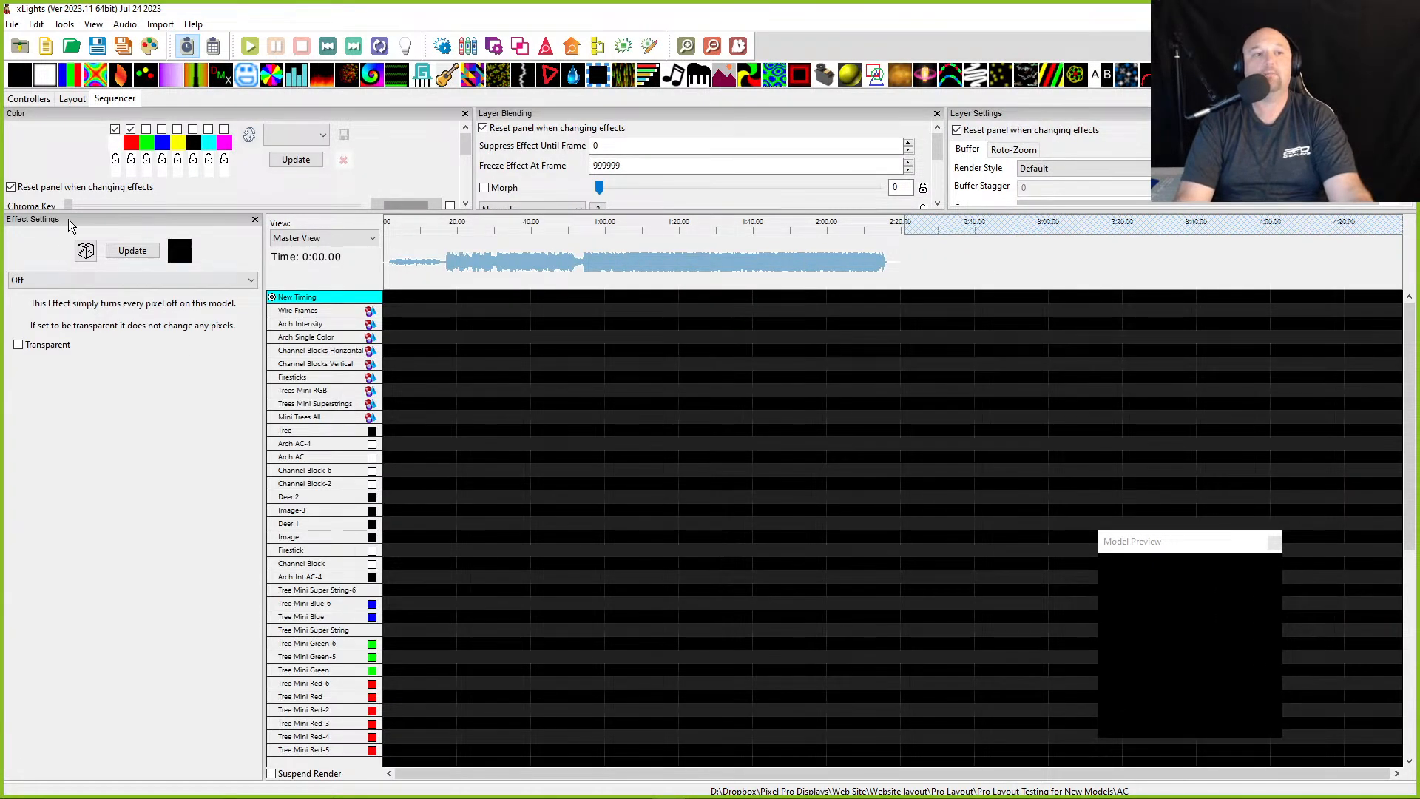
left_click_drag(29, 217, 0, 182)
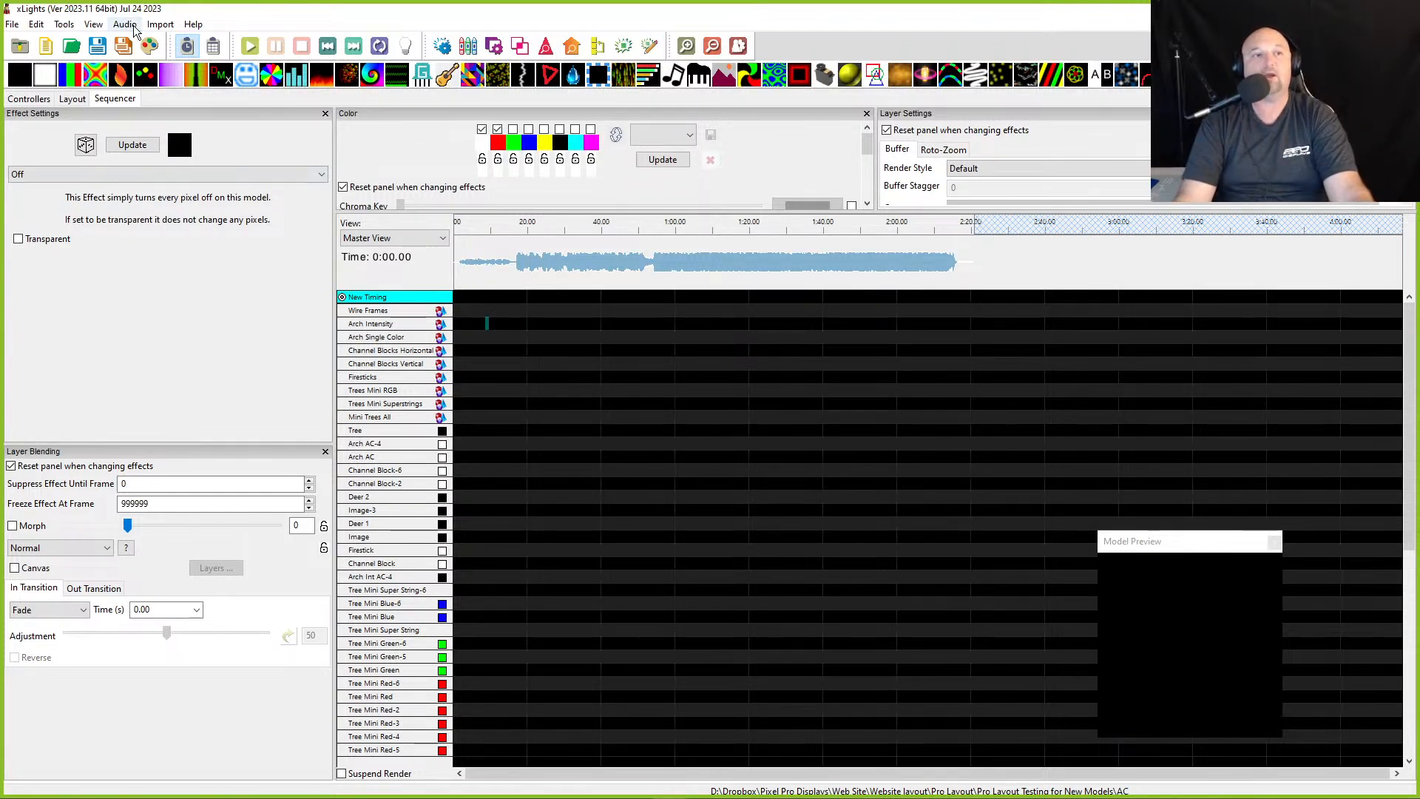
- Import effects from the Hark the Herald Angels Sing (DDG_Remix)v2 package in the Package Sequences folder
left_click(159, 26)
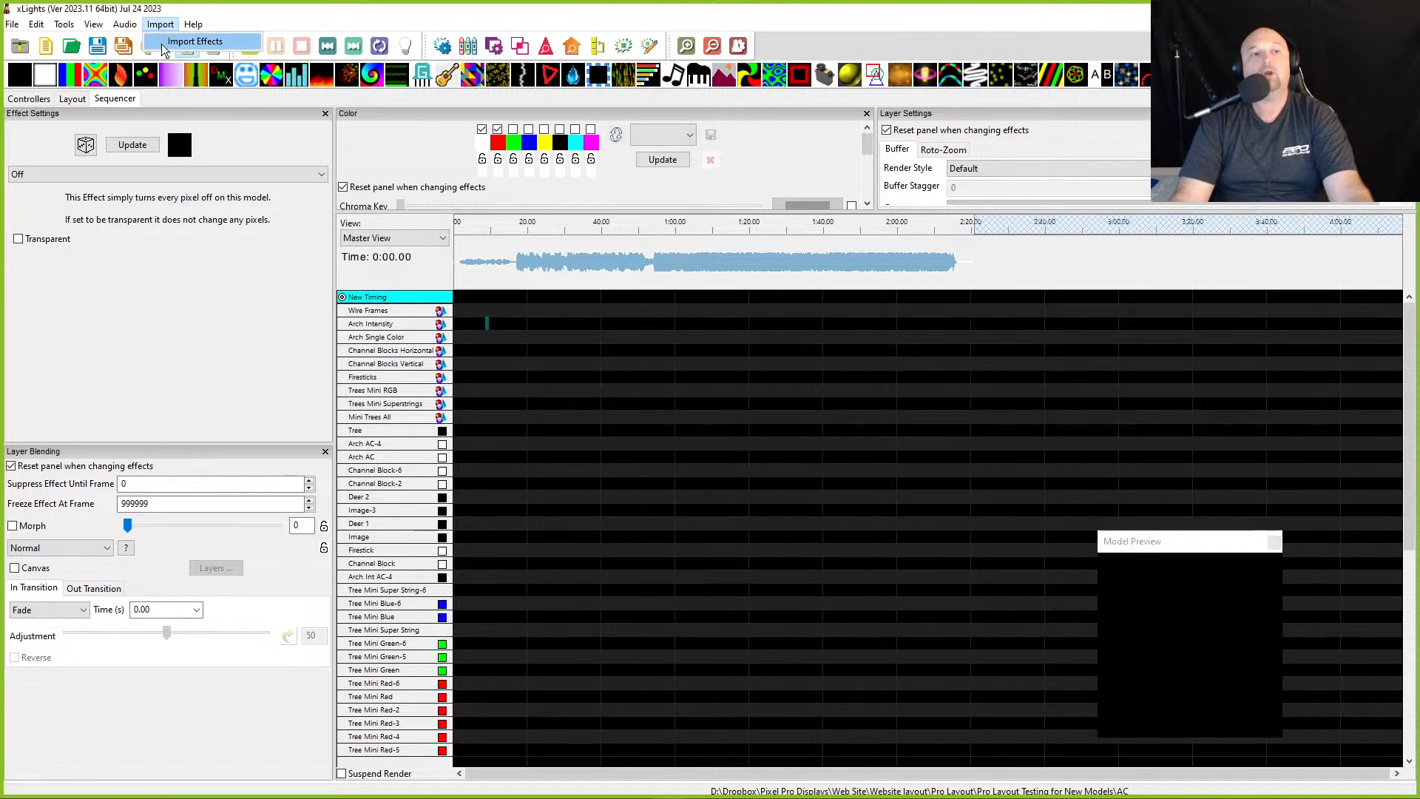
left_click(194, 41)
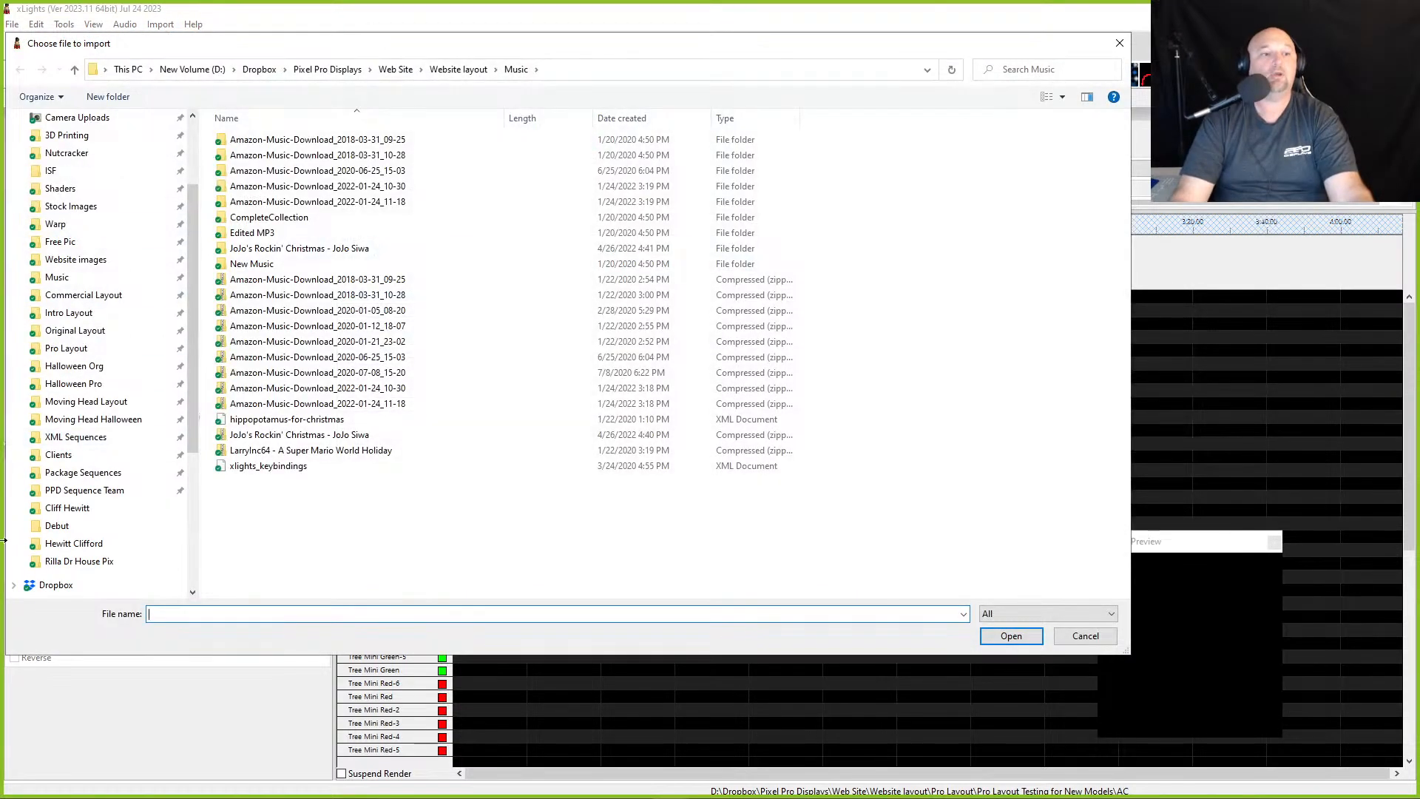
scroll(85, 488, "up", 2)
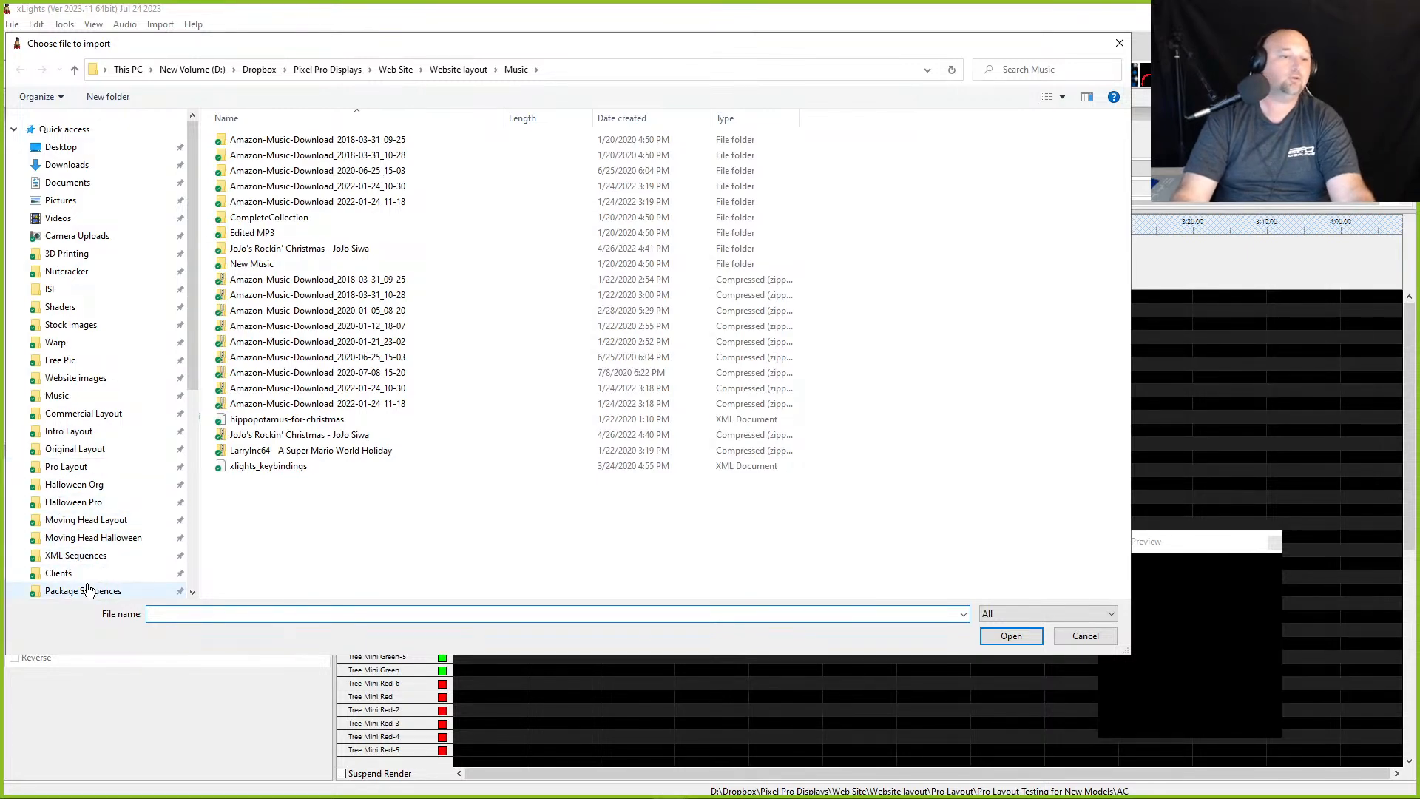
left_click(112, 589)
scroll(318, 385, "down", 8)
scroll(318, 384, "up", 8)
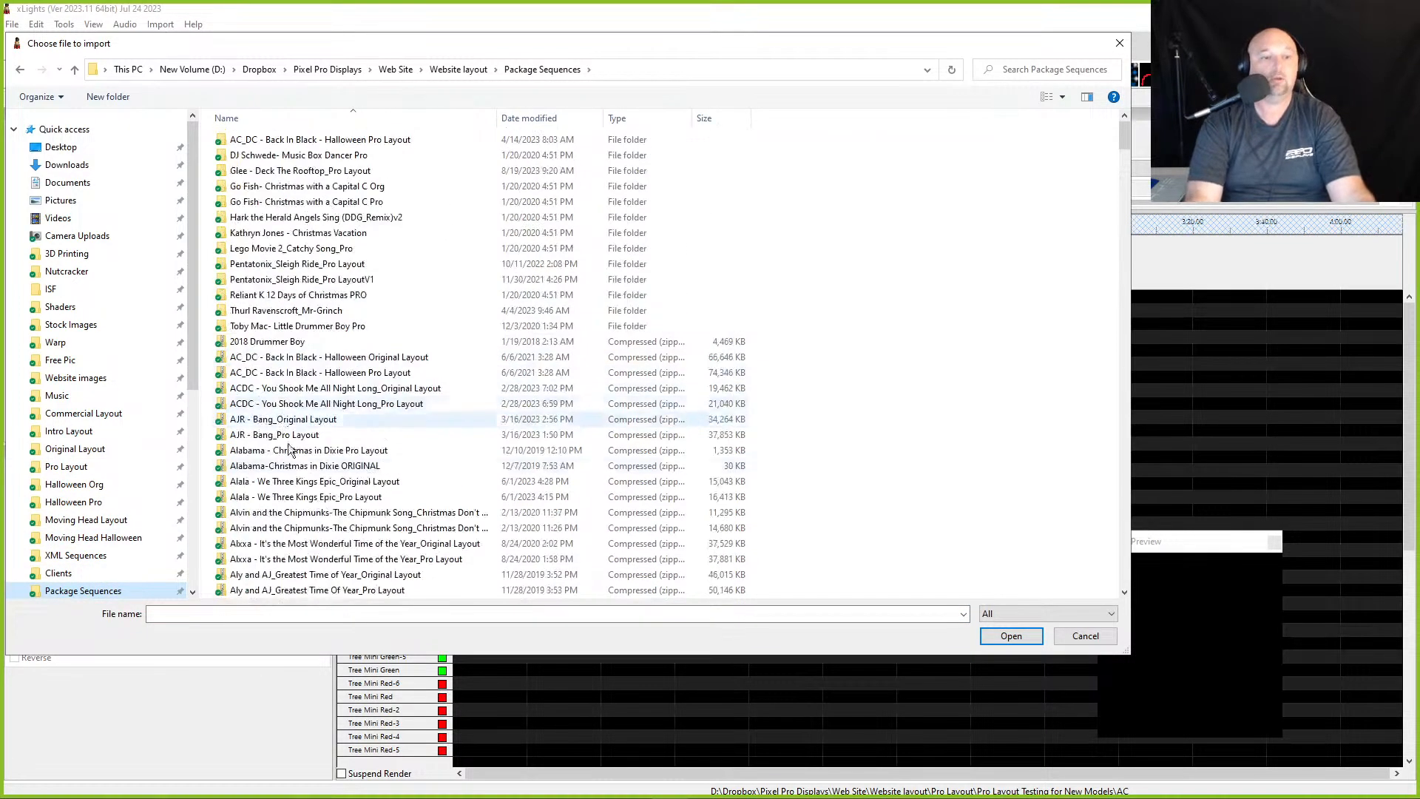
left_click(311, 465)
key("h")
key("h")
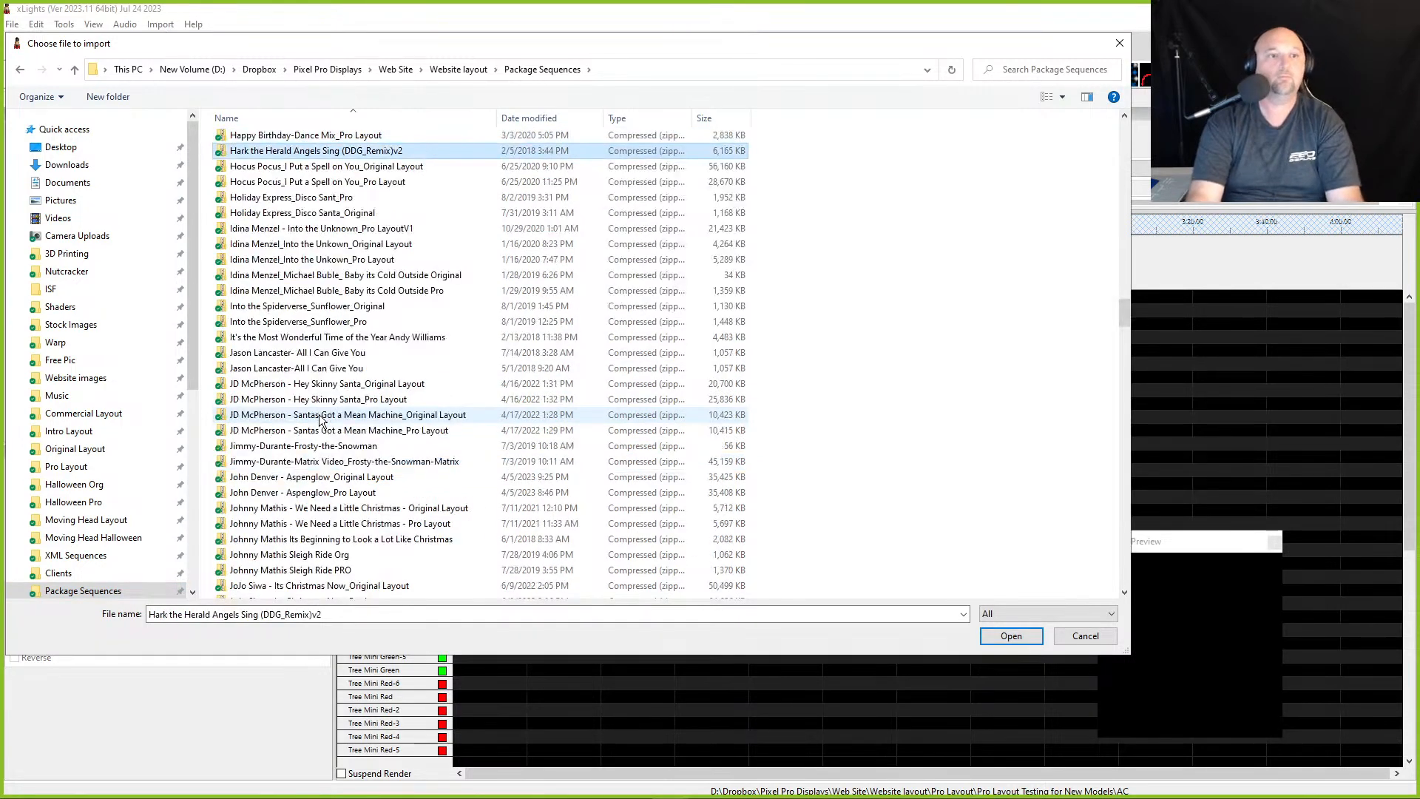
left_click(332, 136)
left_click(336, 151)
double_click(336, 152)
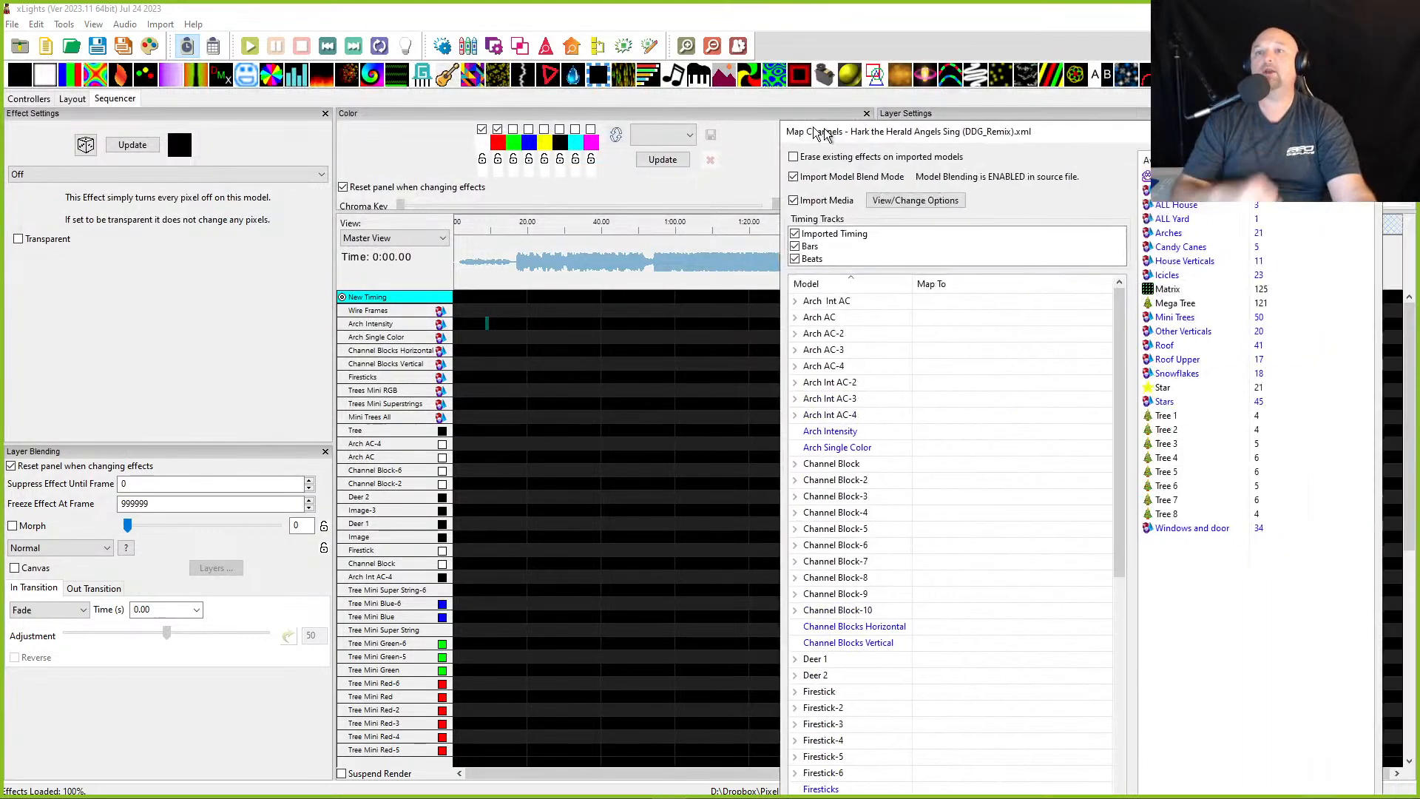
- Map the source Arches model to Arch Intensity and Arch Single Color
left_click_drag(822, 129, 612, 29)
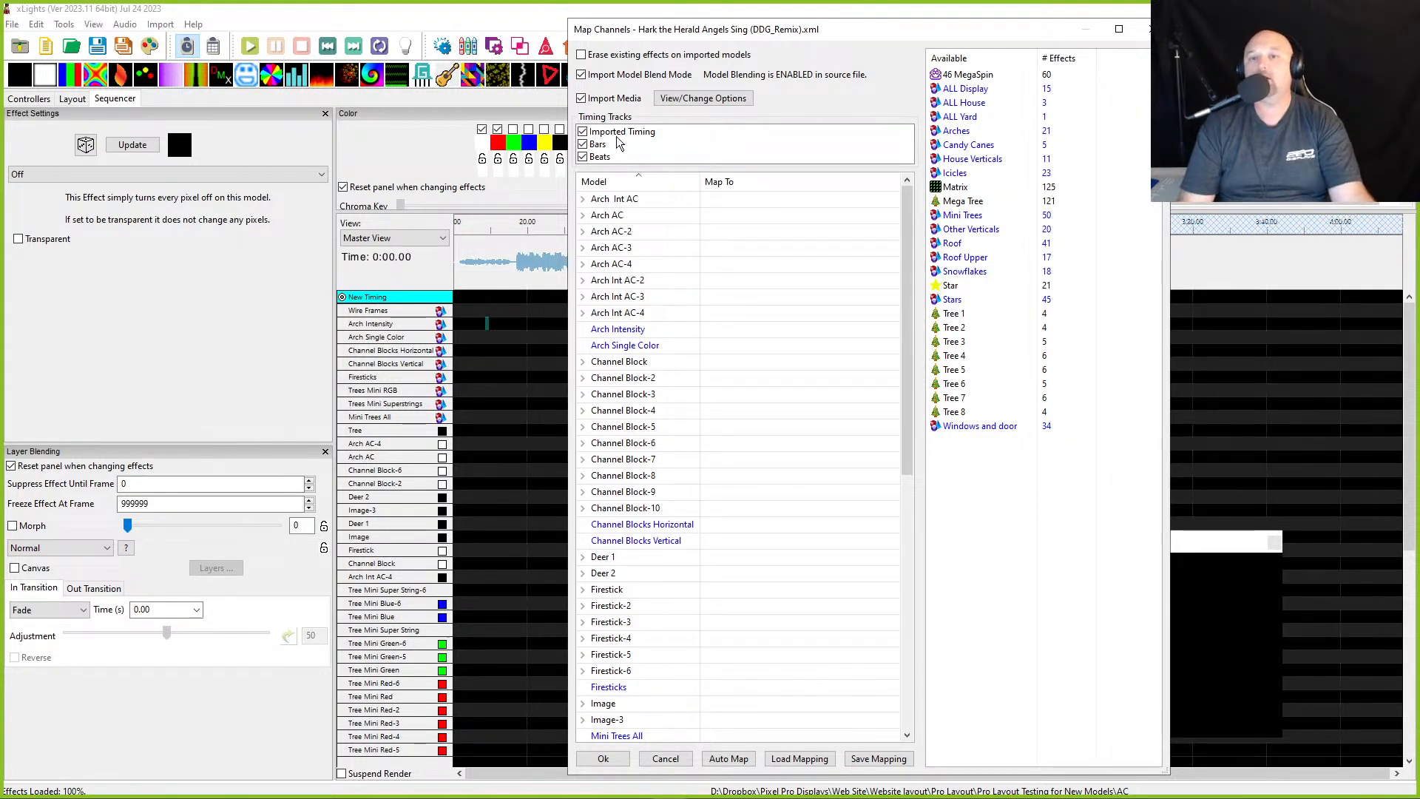
left_click(957, 131)
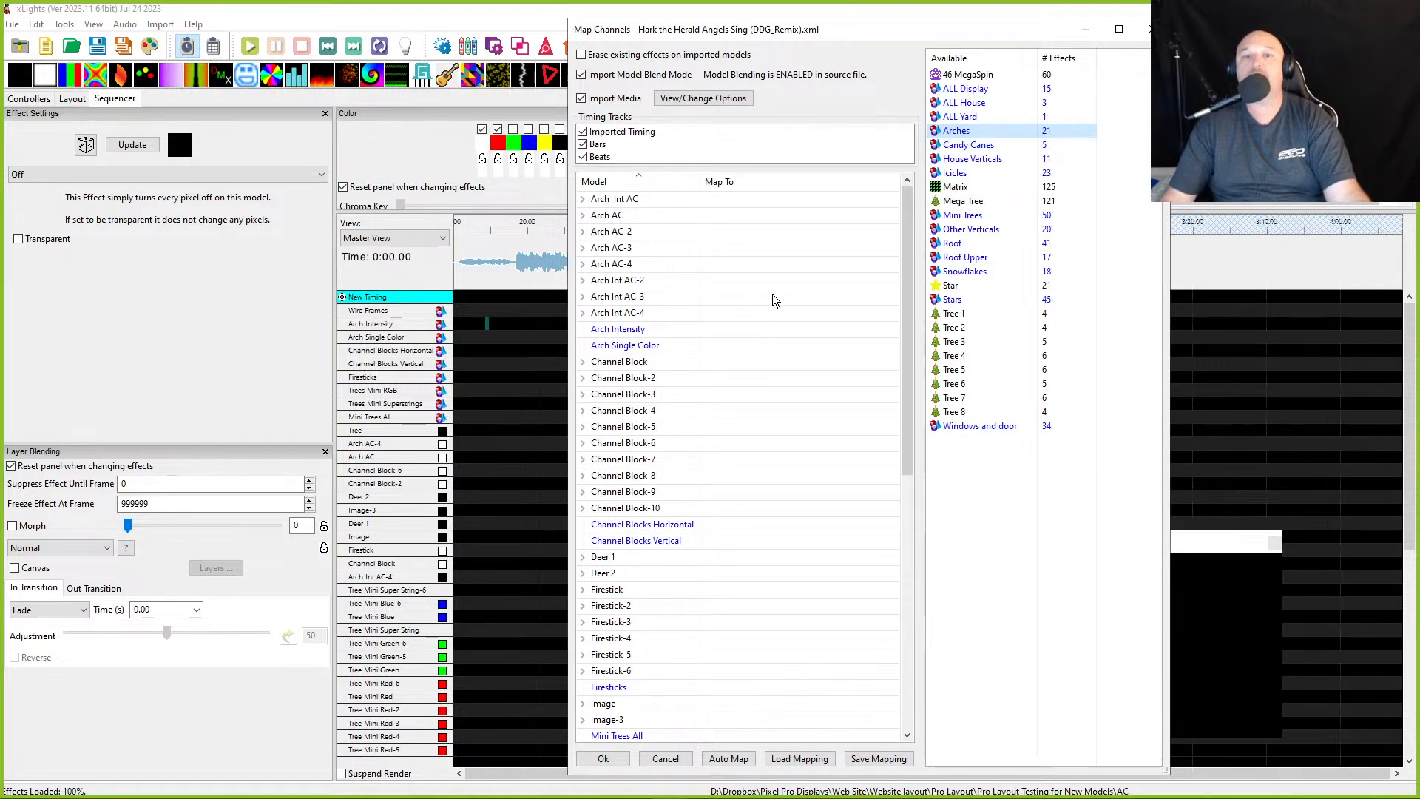
double_click(725, 331)
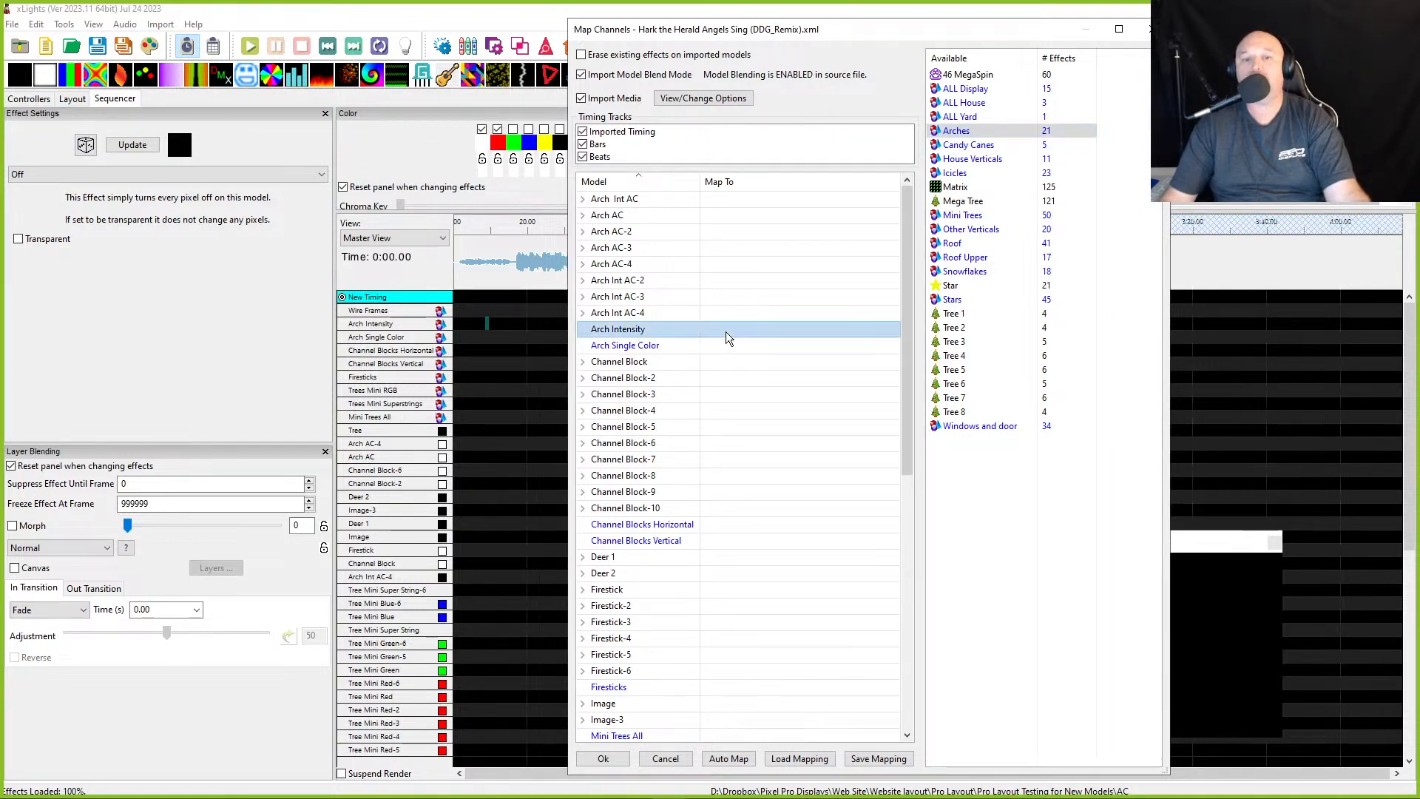
double_click(717, 345)
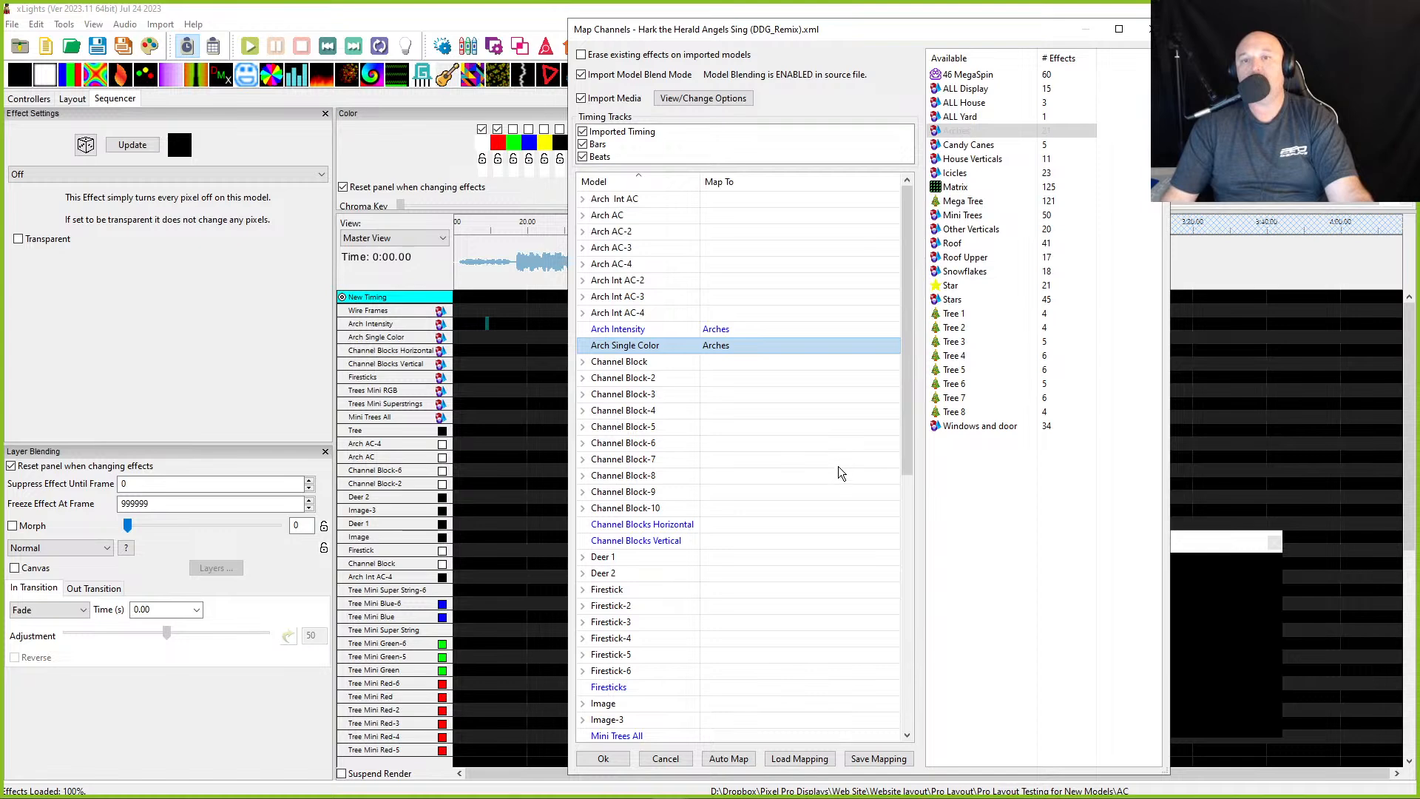
- Map the source Arches model to the Tree model as well
scroll(817, 488, "down", 10)
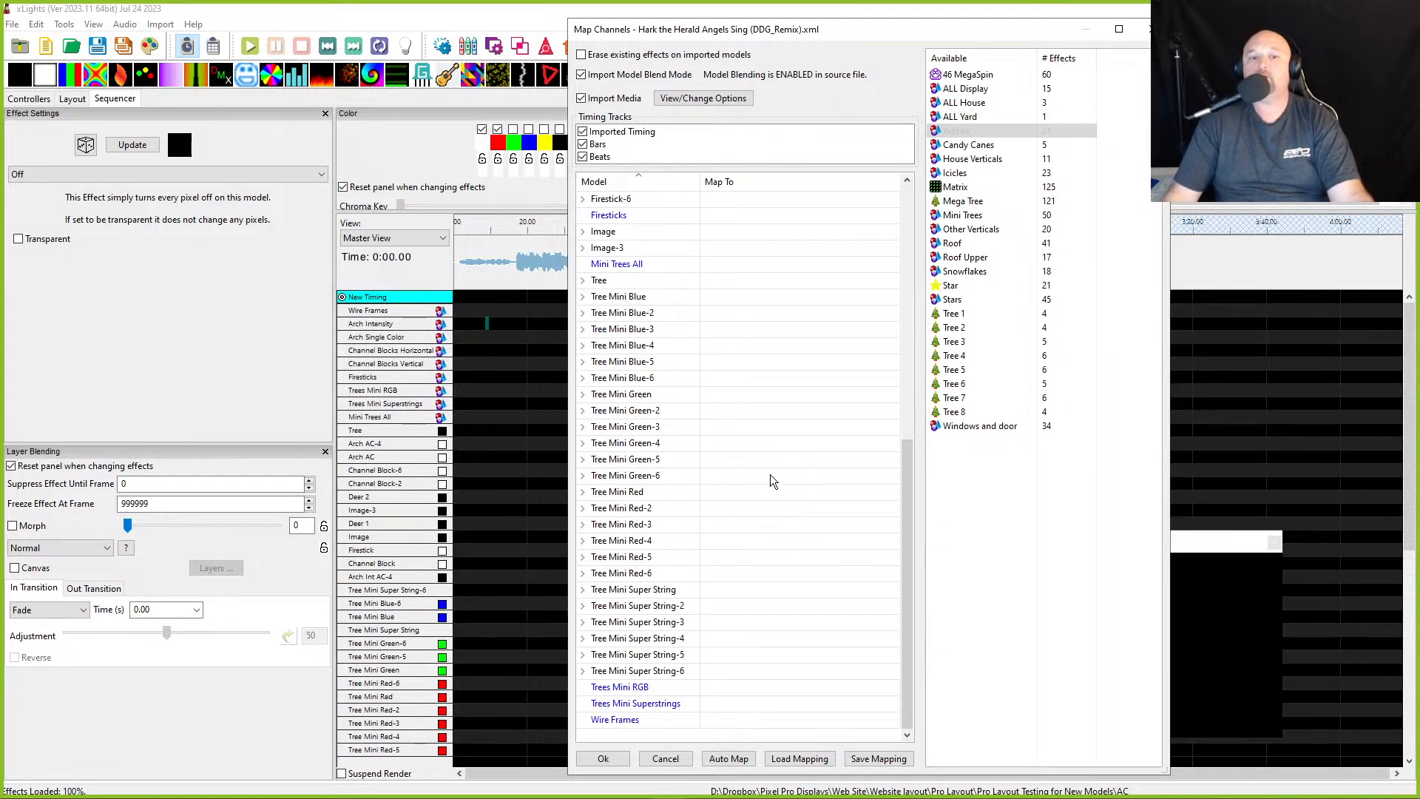
scroll(721, 521, "up", 6)
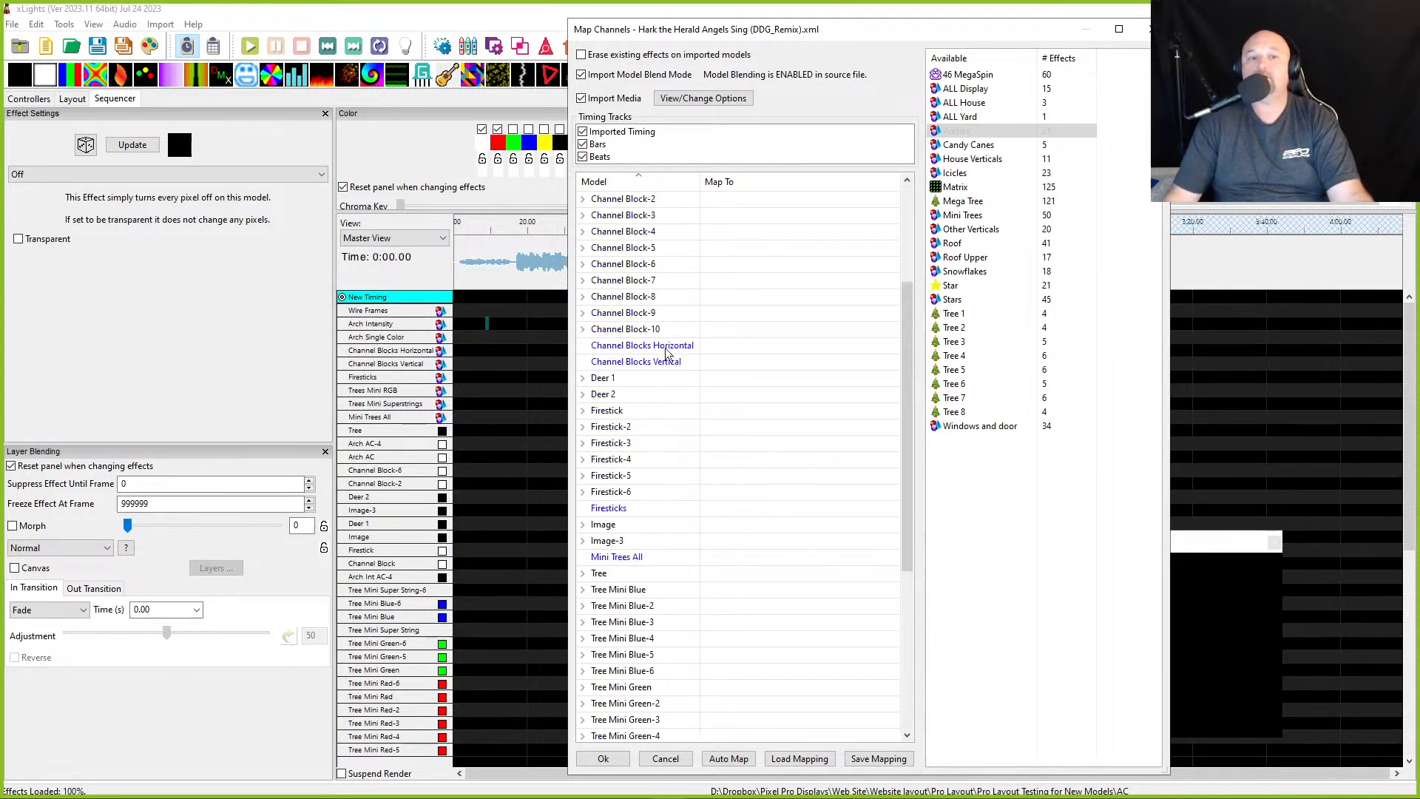
left_click(721, 571)
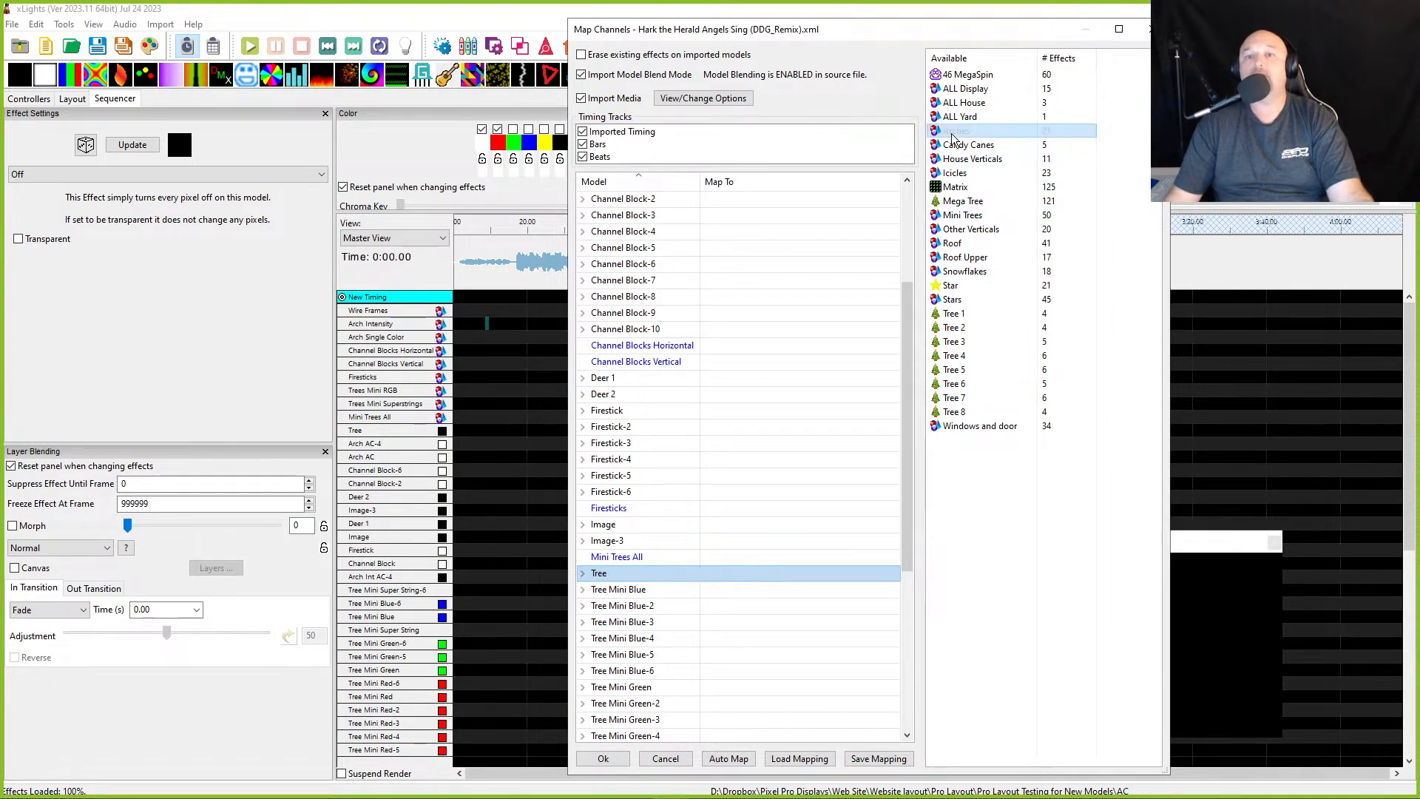
left_click_drag(708, 442, 739, 577)
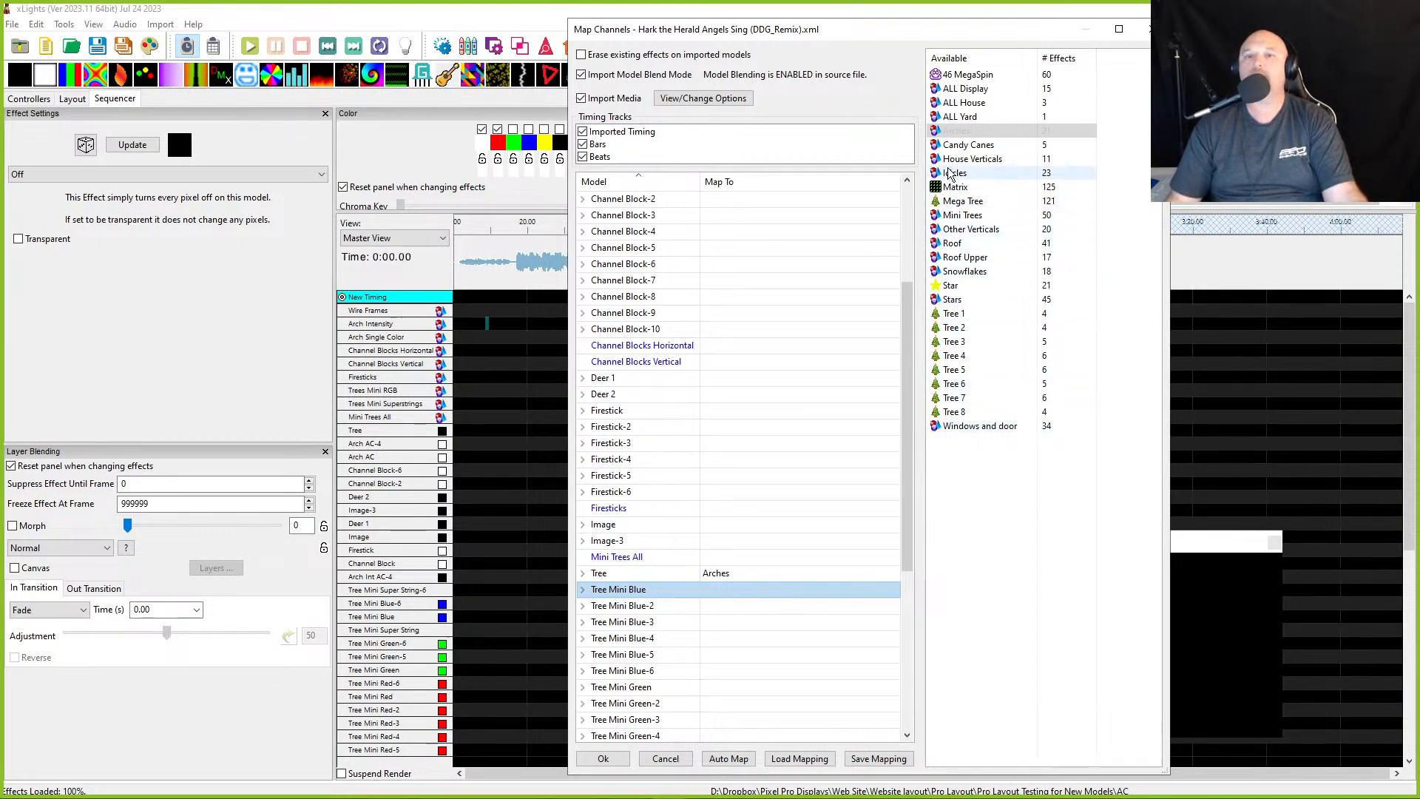
- Map the source Other Verticals model to Firesticks and Channel Blocks Vertical
left_click(968, 158)
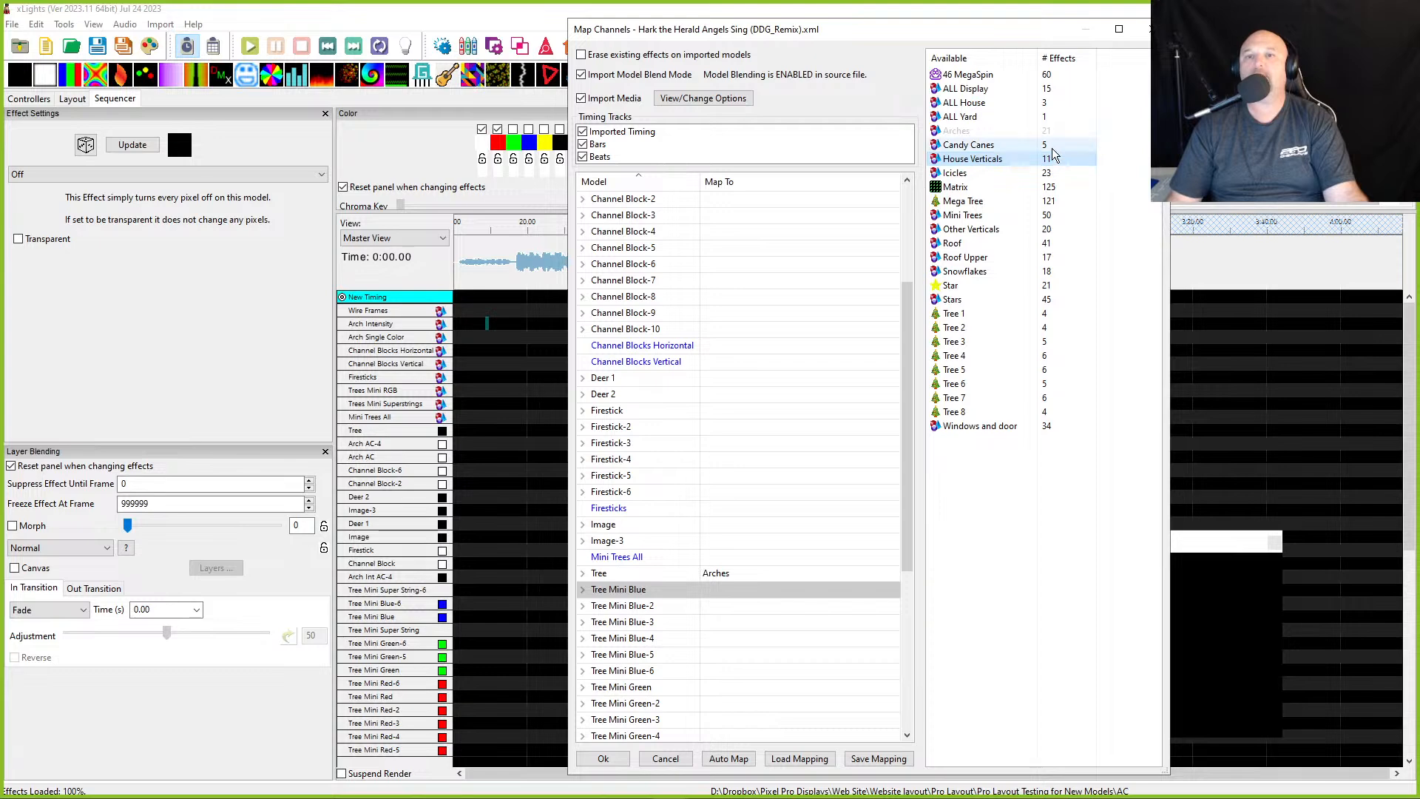
left_click(975, 232)
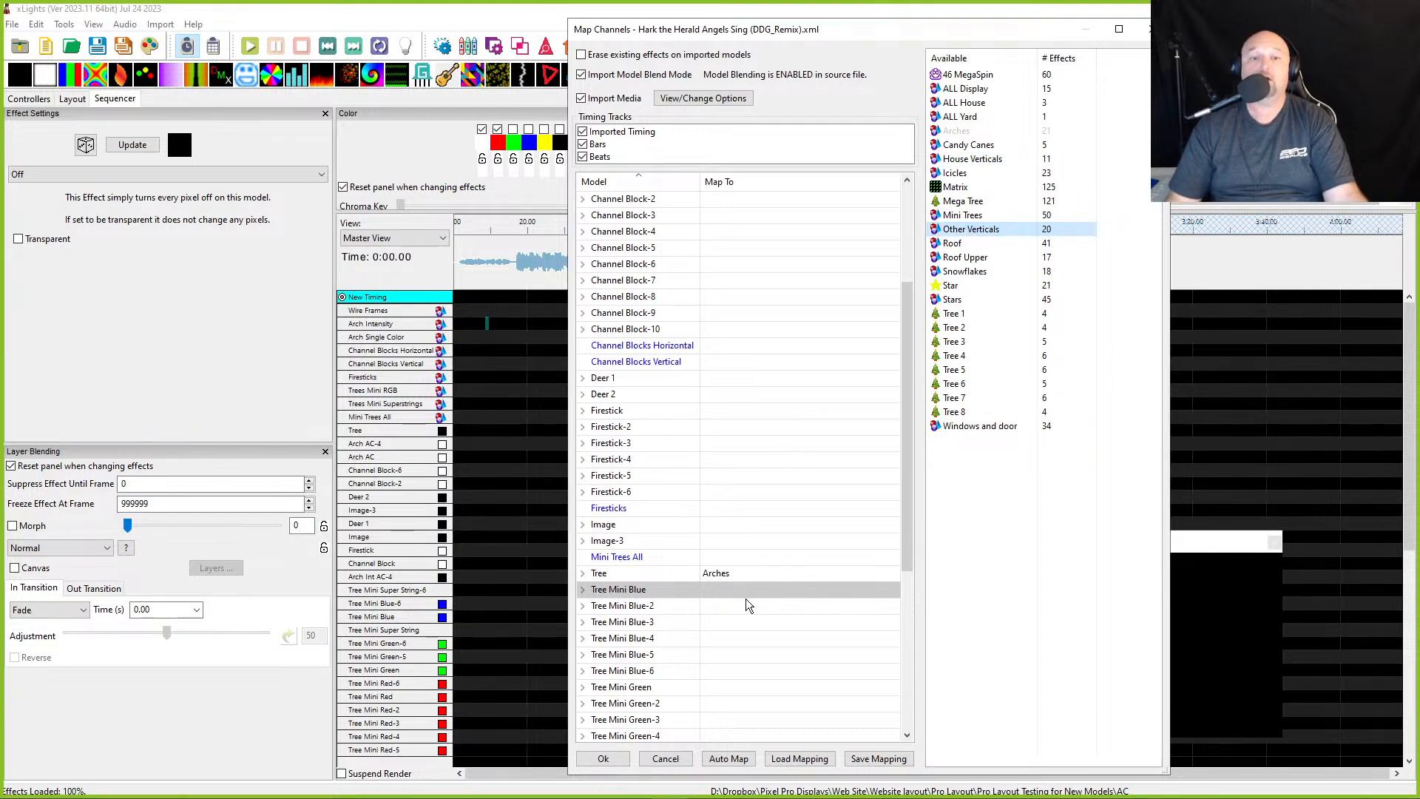
left_click_drag(732, 516, 738, 512)
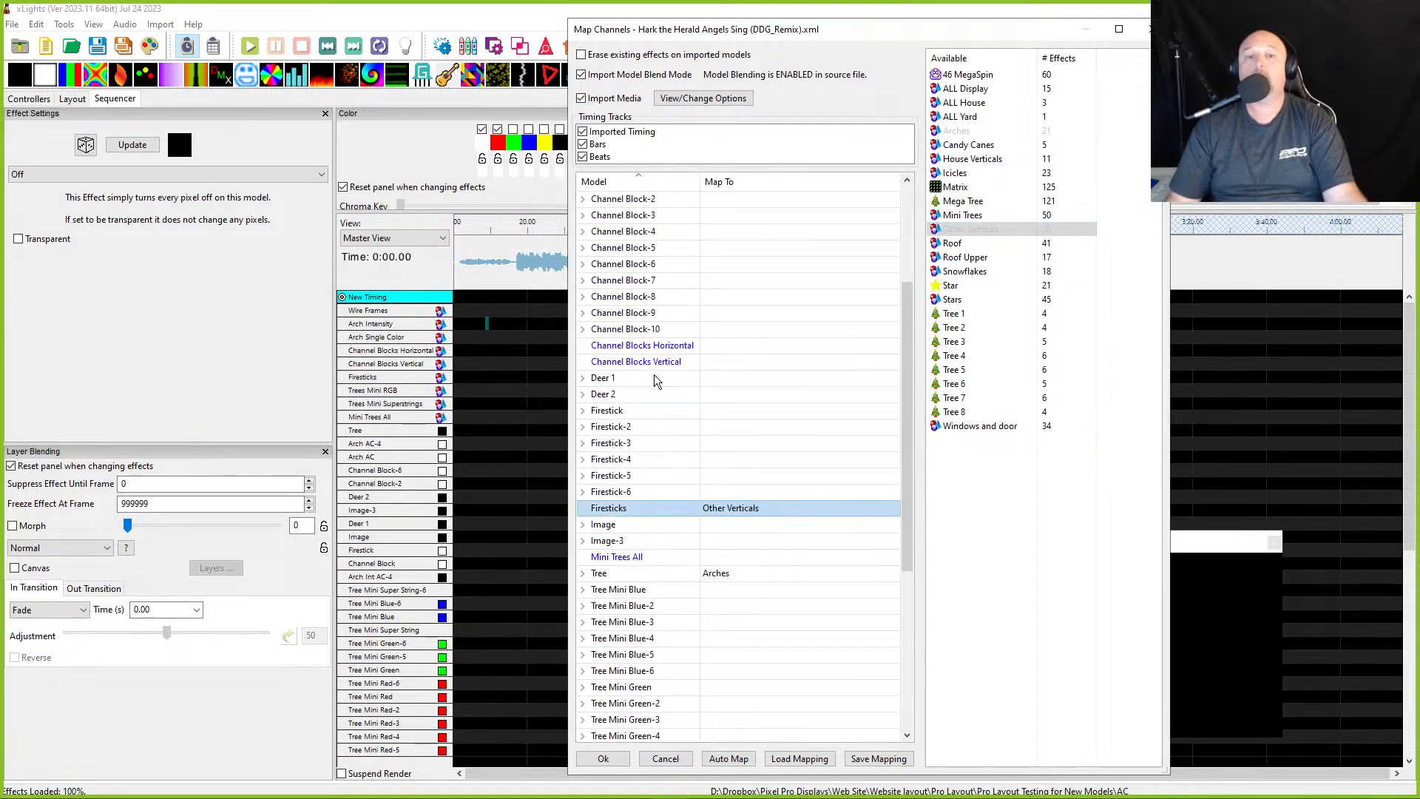
left_click(755, 364)
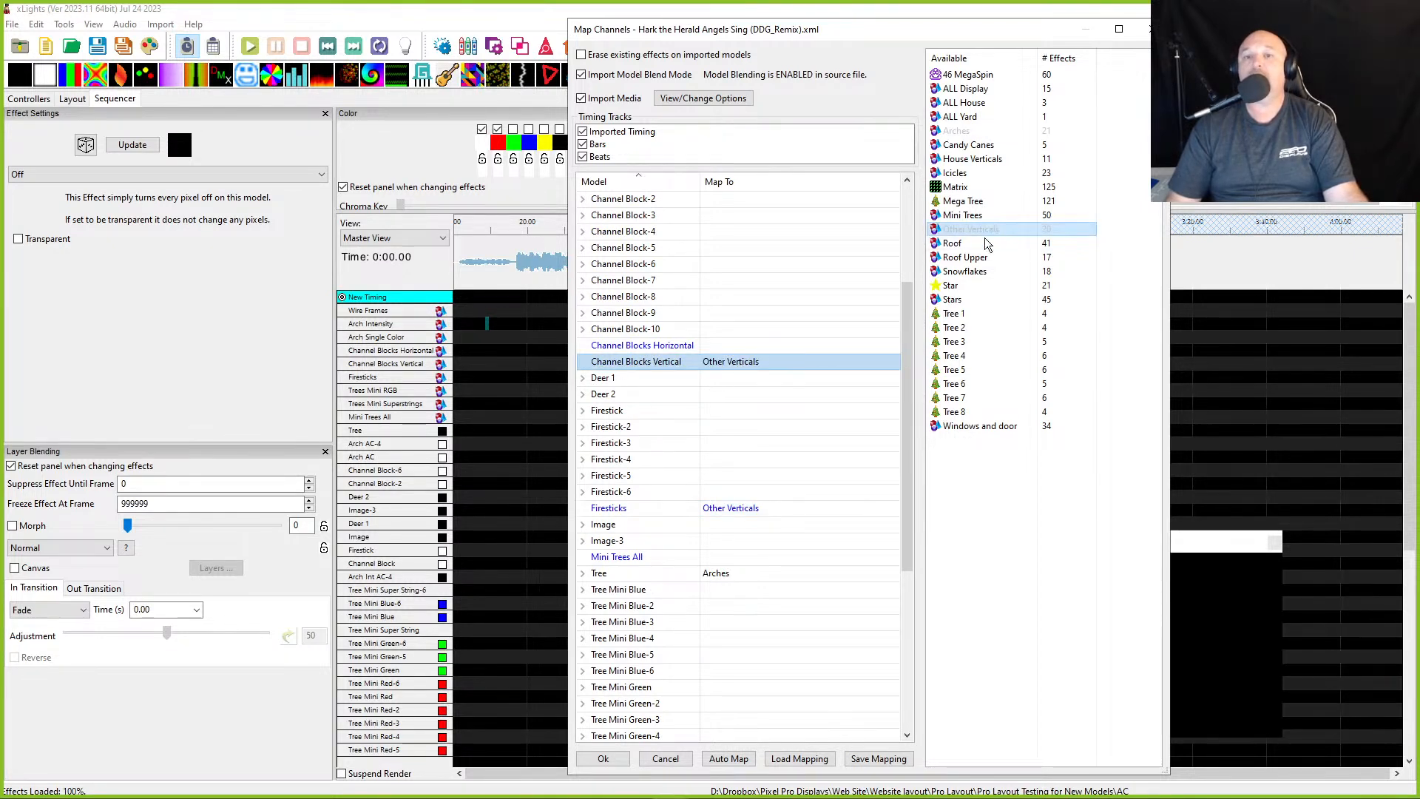
- Map the source Mini Trees model to Mini Trees All and Trees Mini Superstrings
left_click(972, 158)
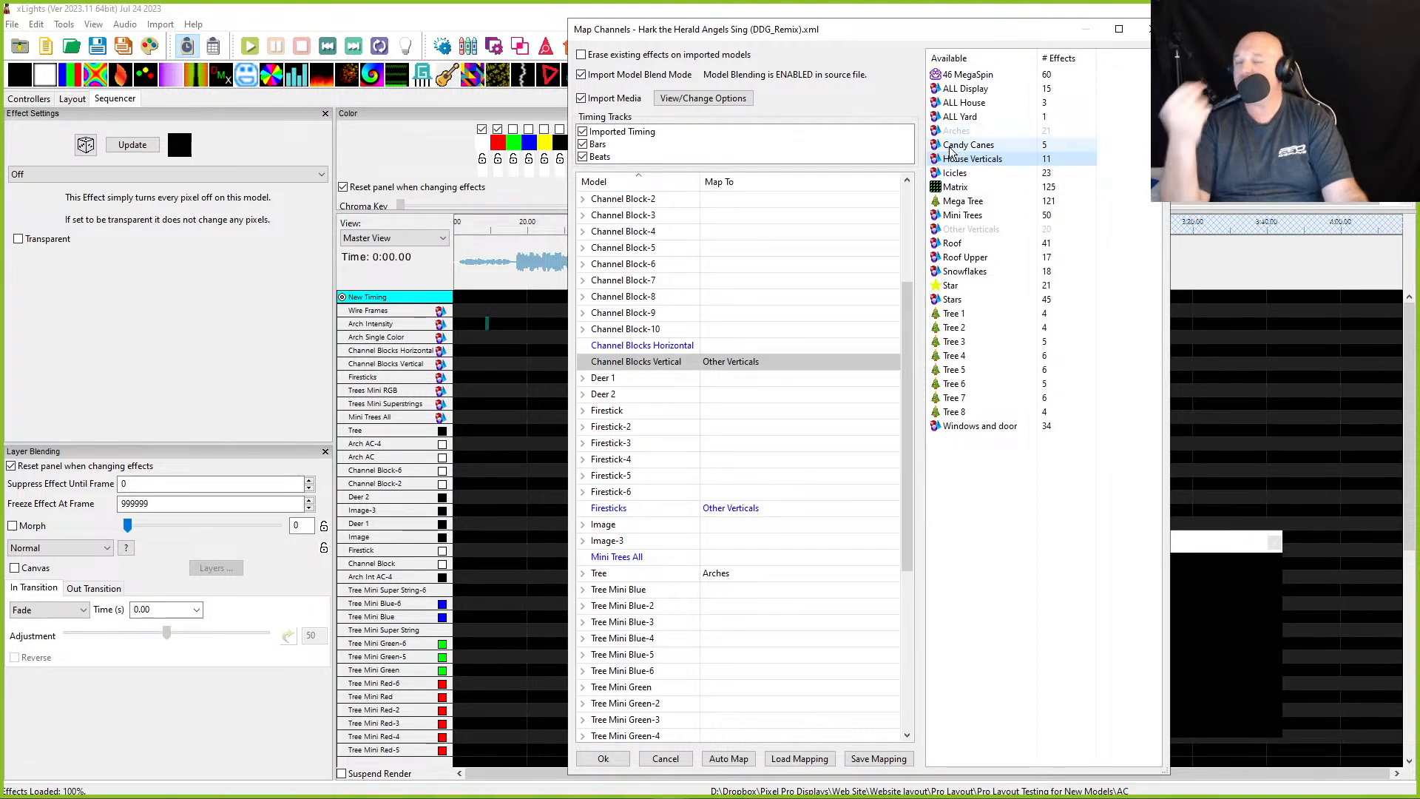
left_click(1033, 157)
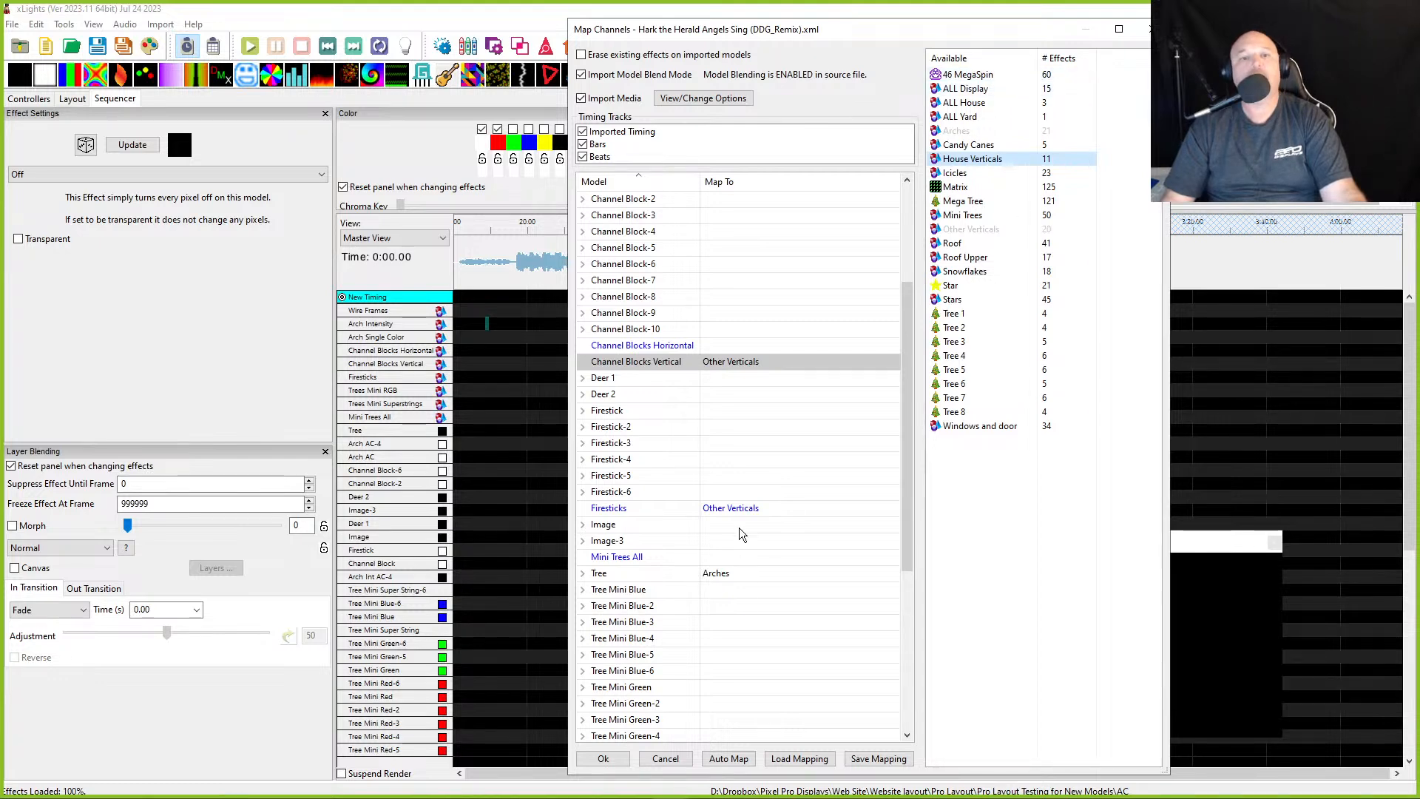
scroll(747, 446, "down", 4)
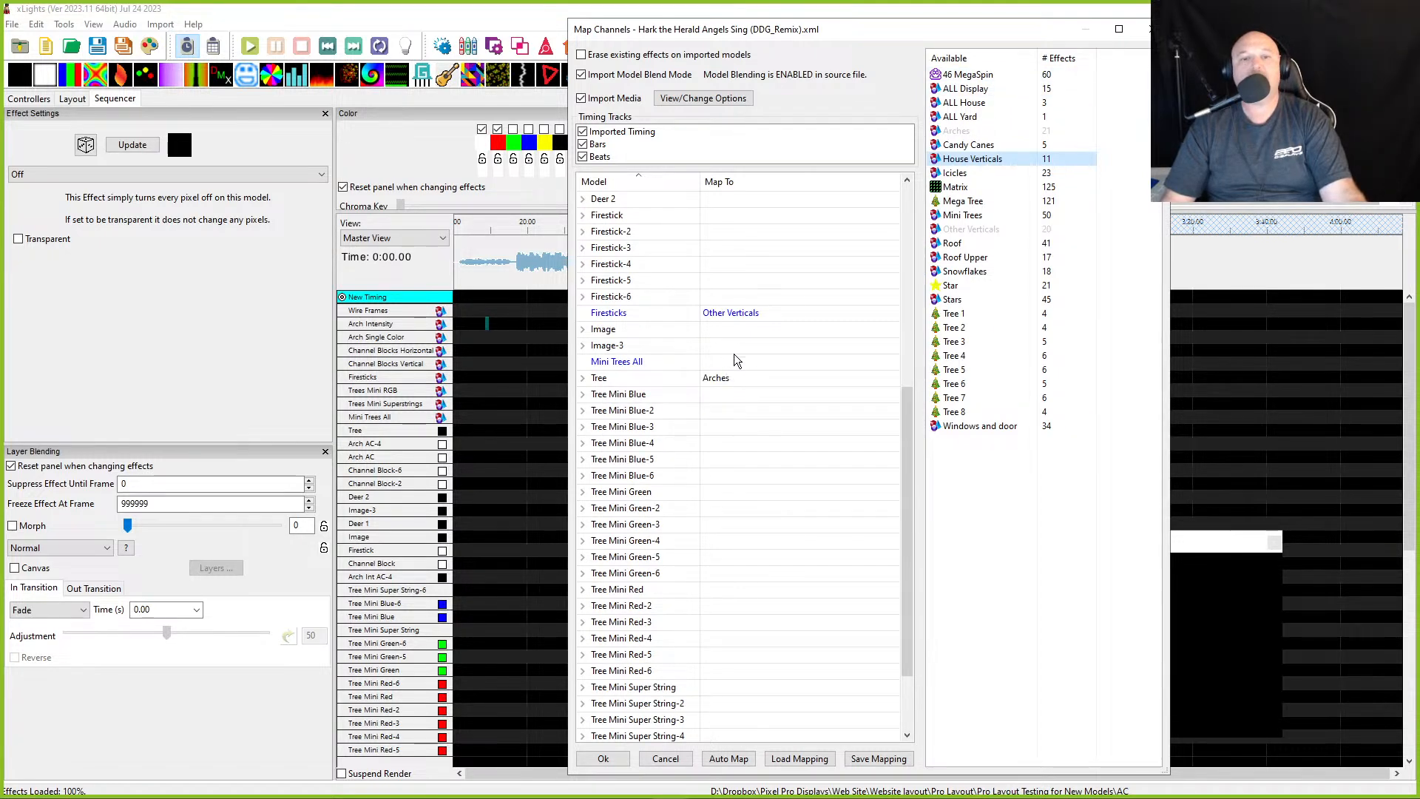
left_click(995, 214)
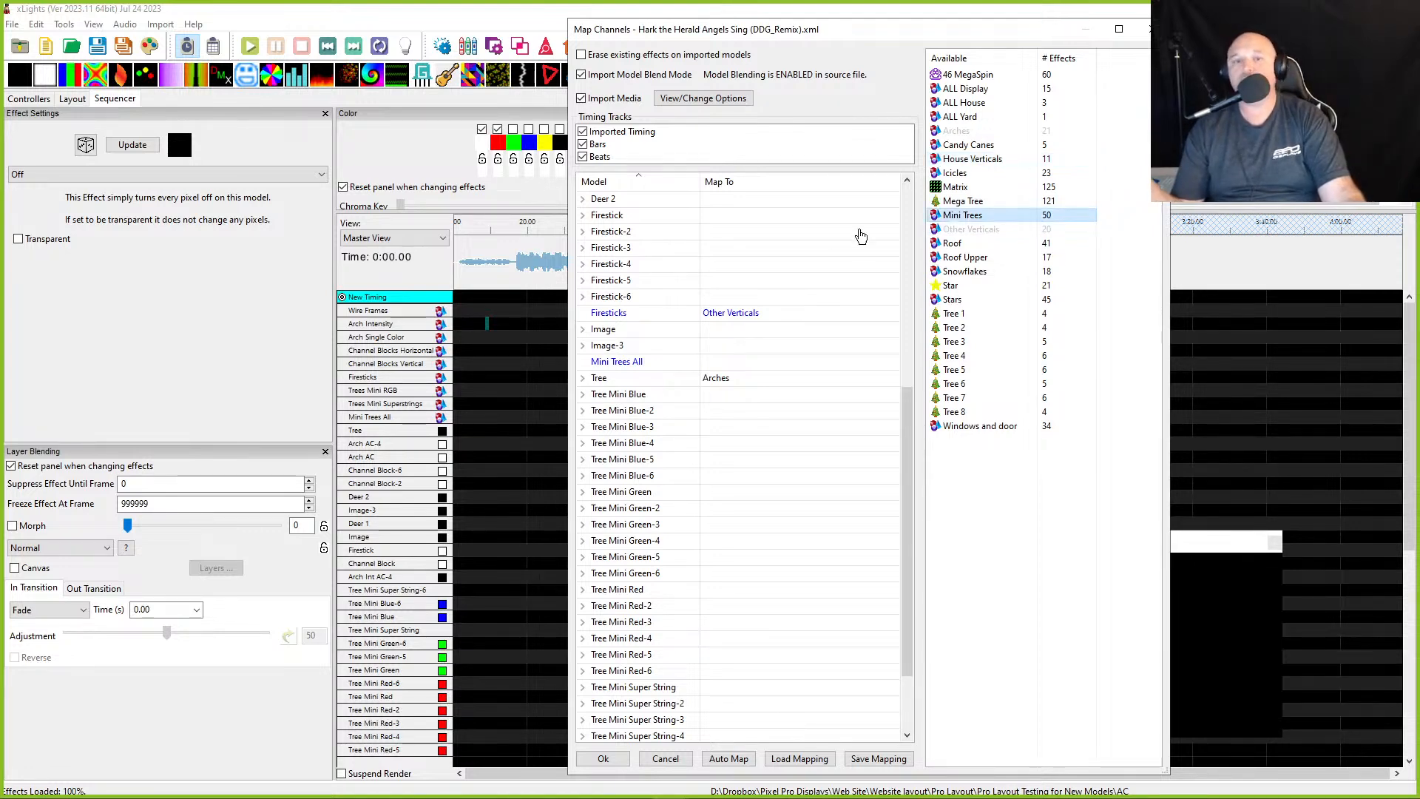
left_click(716, 363)
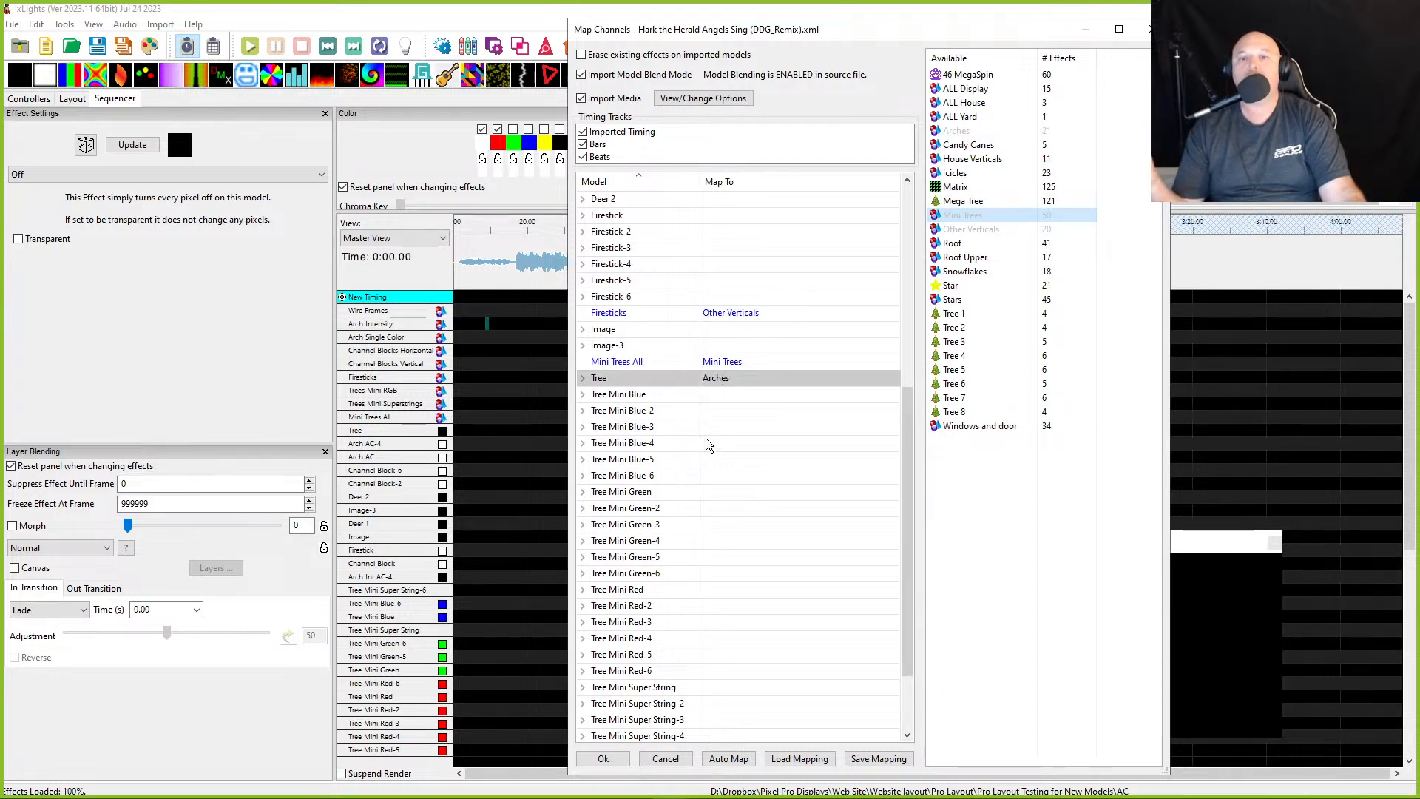
scroll(717, 624, "down", 2)
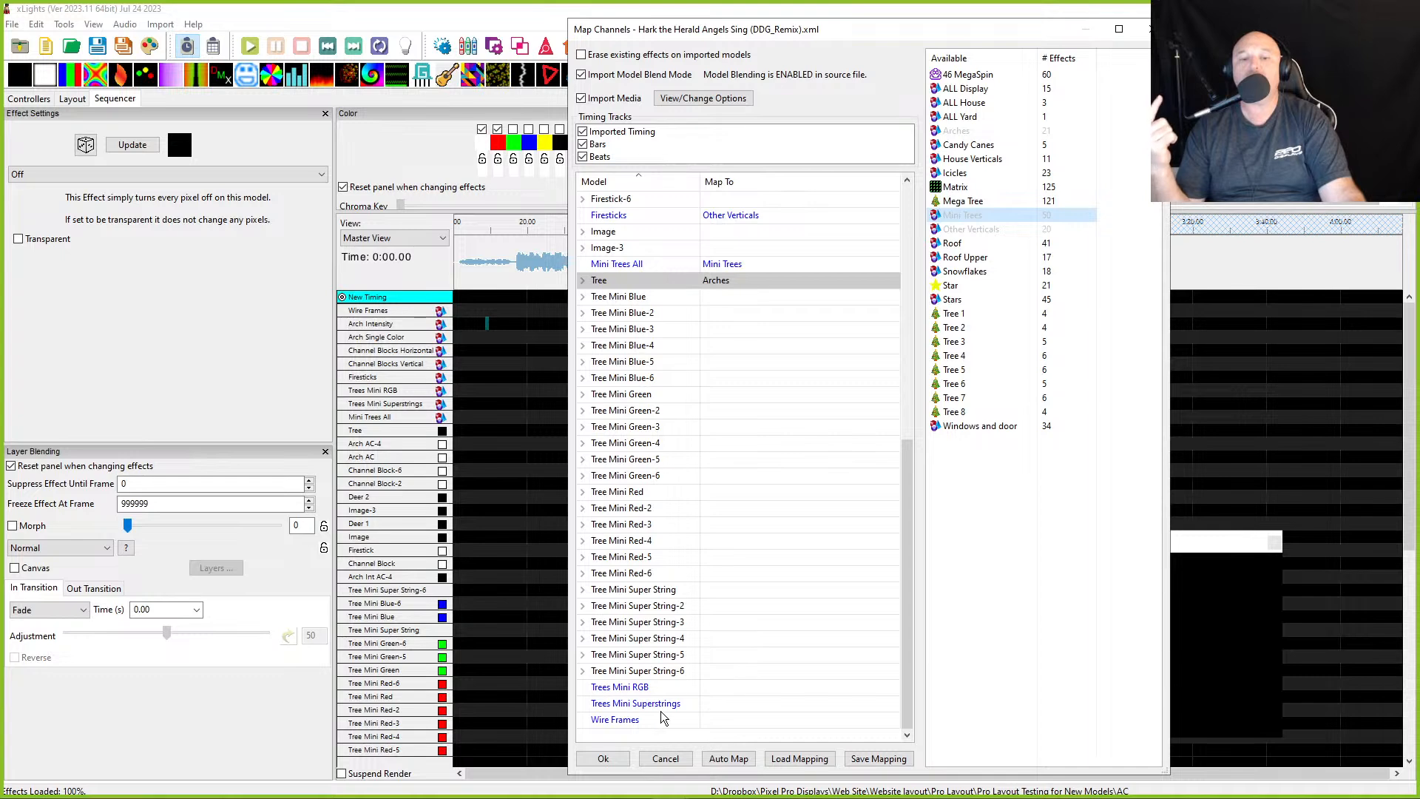
left_click(742, 706)
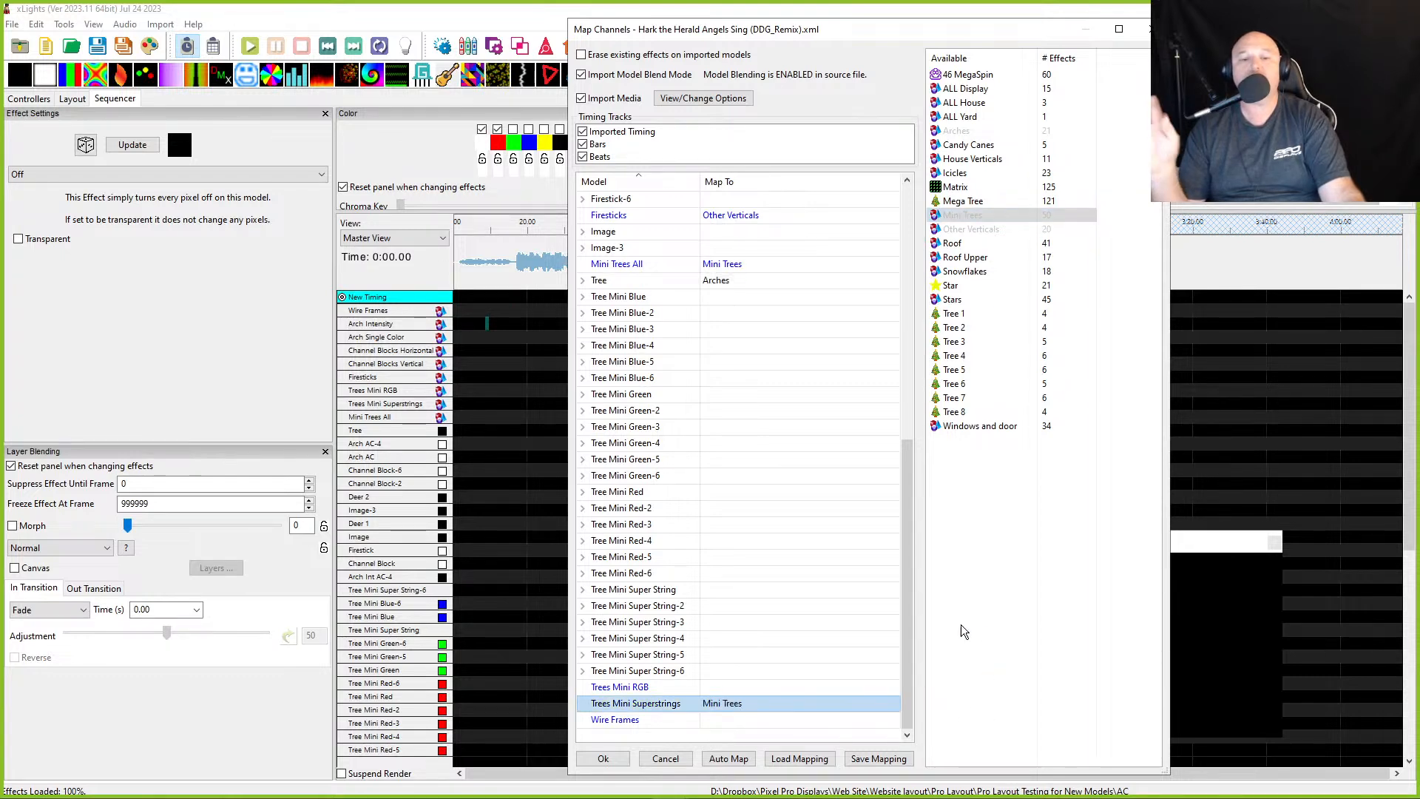
- Map the source Icicles model to Wire Frames
left_click(763, 721)
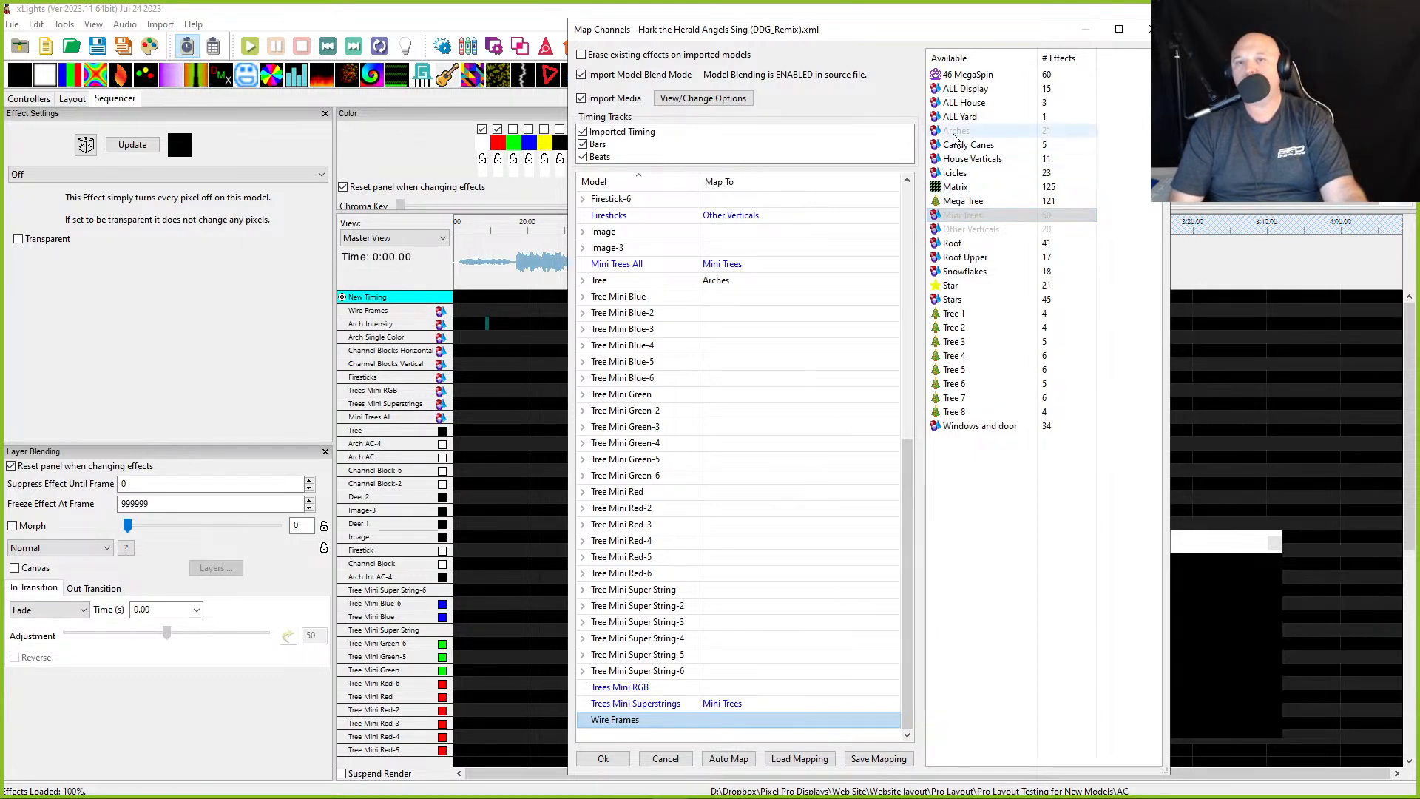
left_click(958, 174)
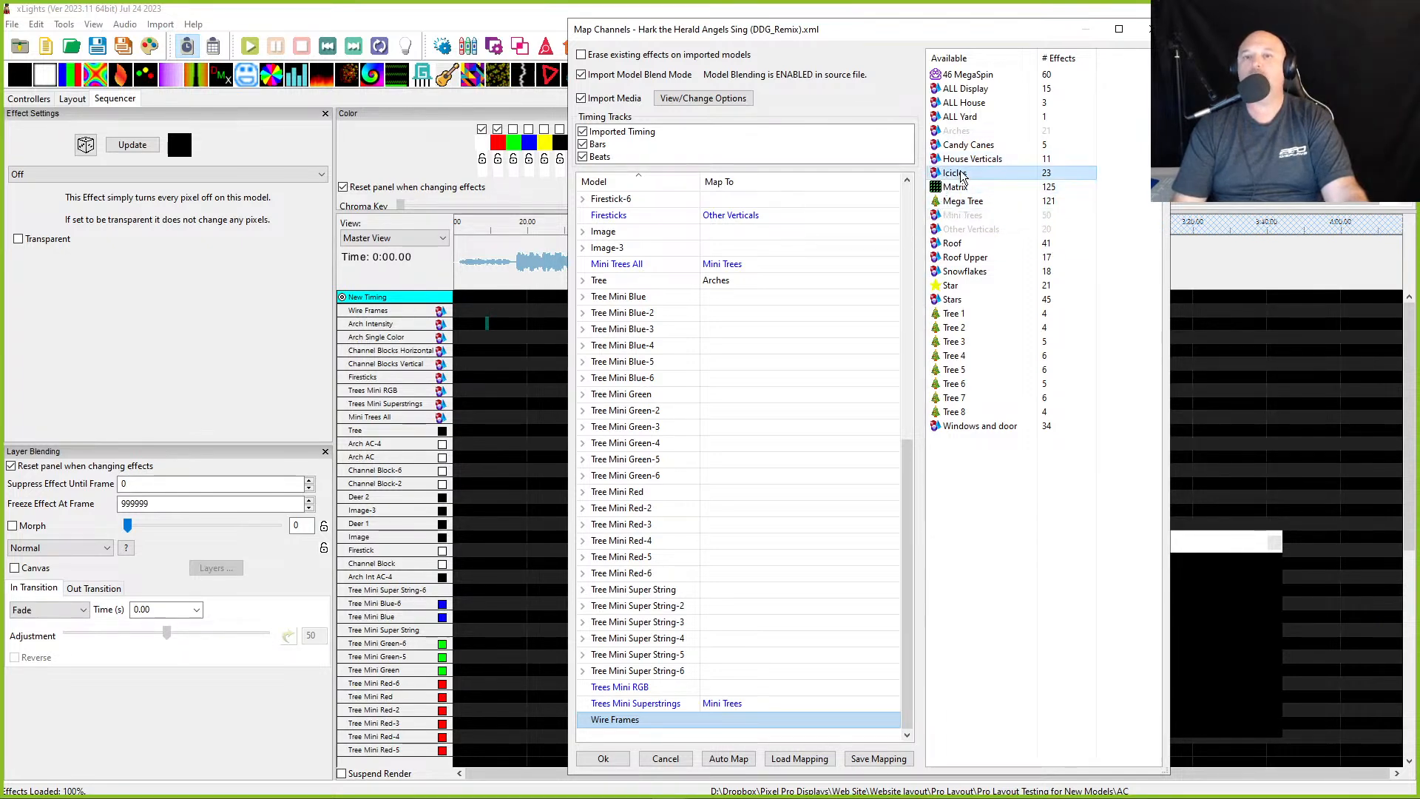
double_click(713, 721)
- Map the source Arches model to Channel Blocks Horizontal
scroll(728, 336, "up", 8)
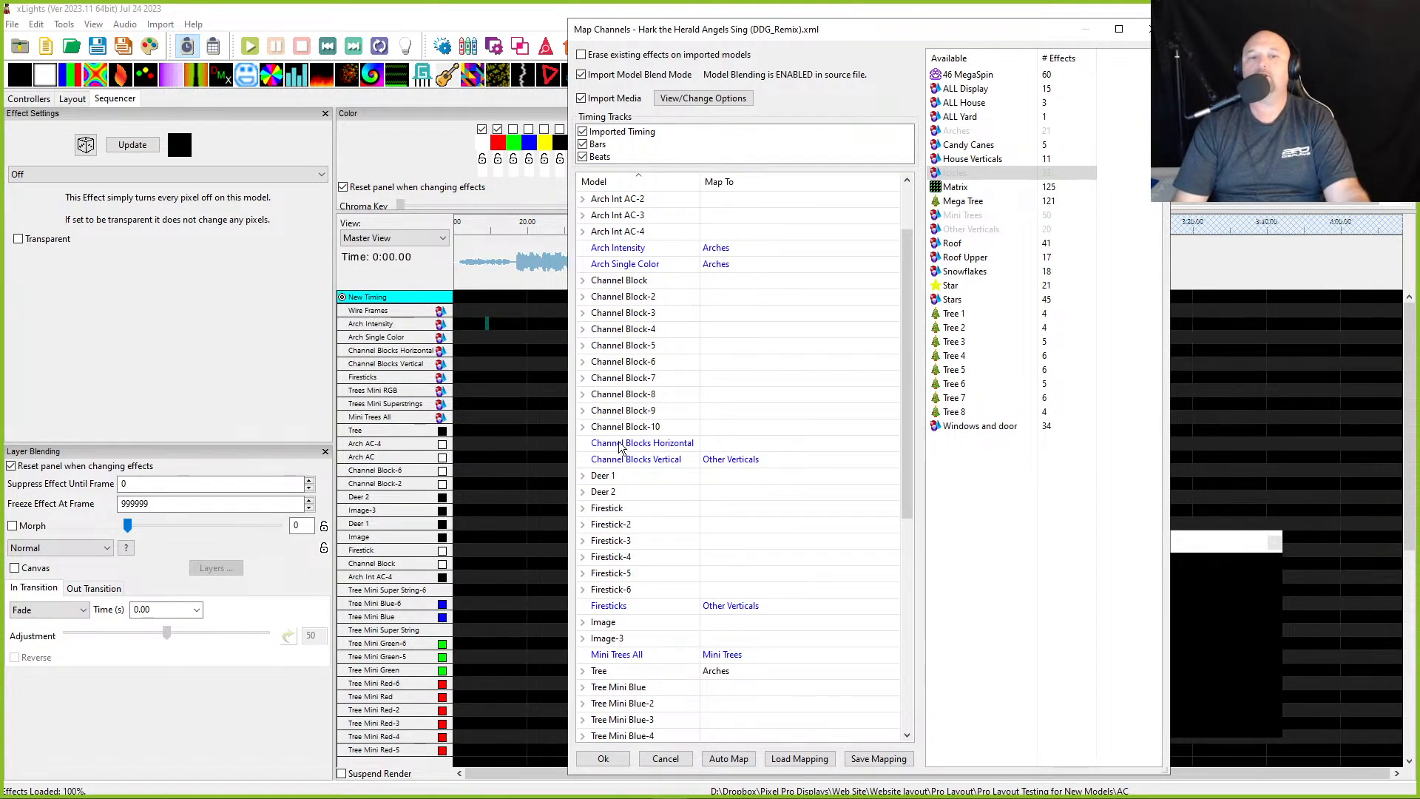
left_click(743, 445)
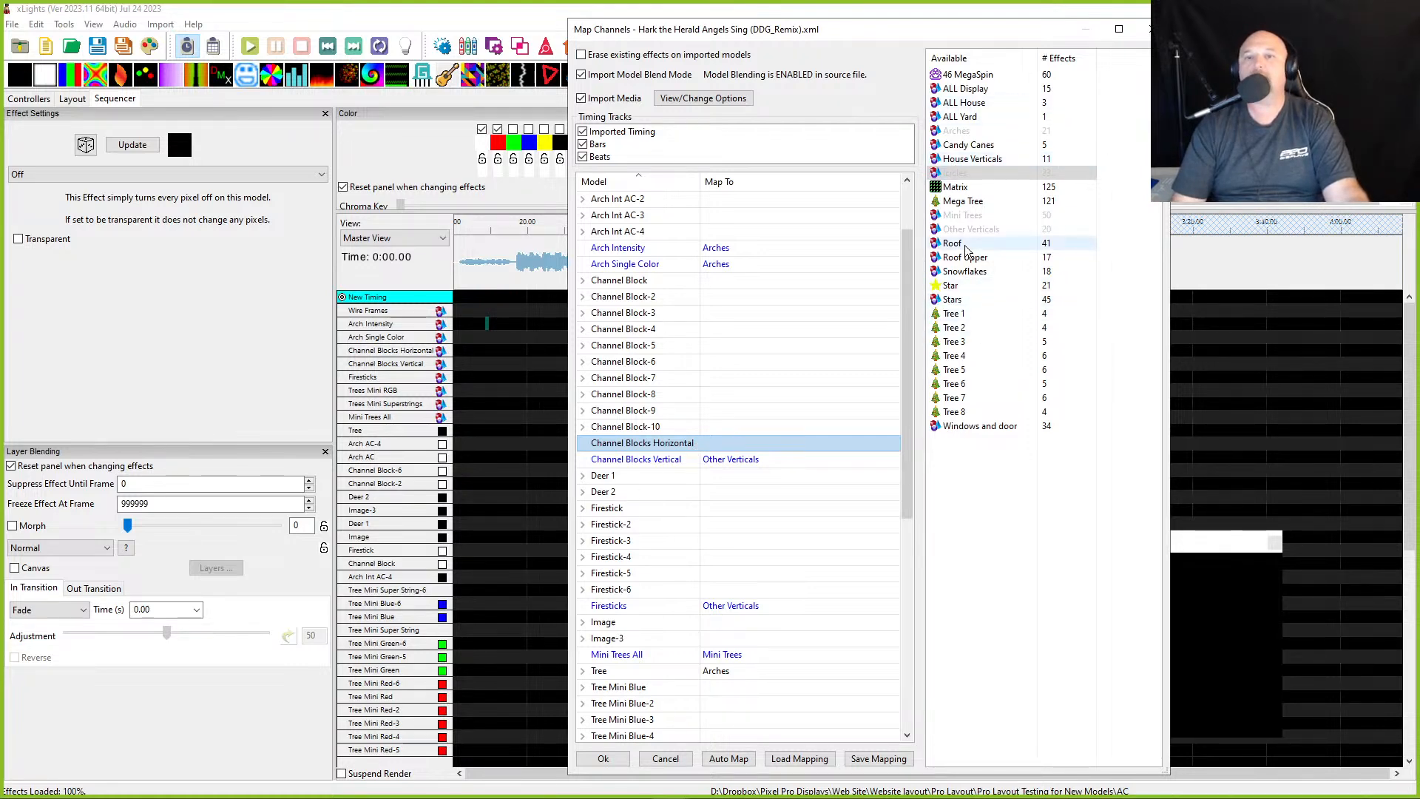
left_click_drag(956, 131, 760, 443)
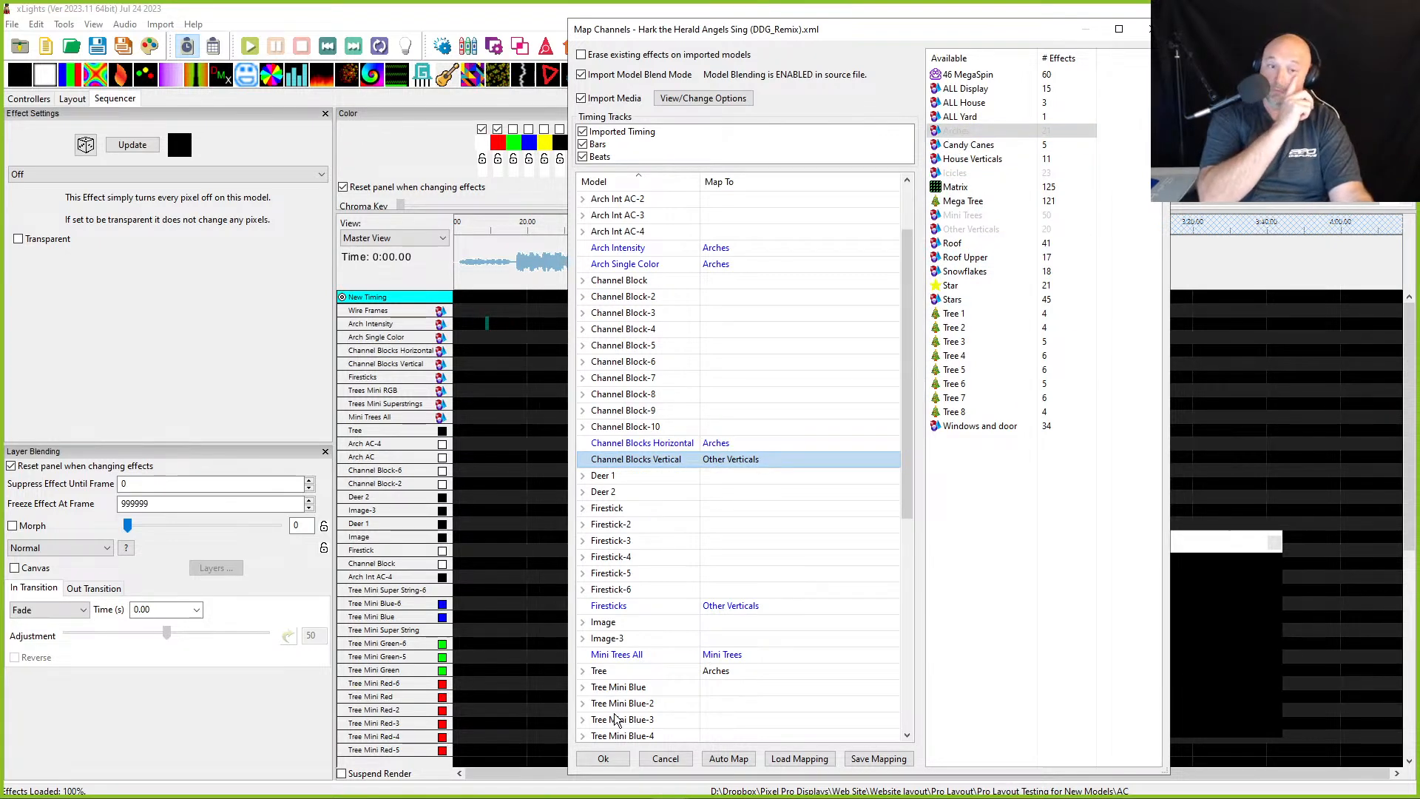
- Try to save the channel mapping as an xmap file in the Package Sequences folder instead of exiting
left_click(603, 759)
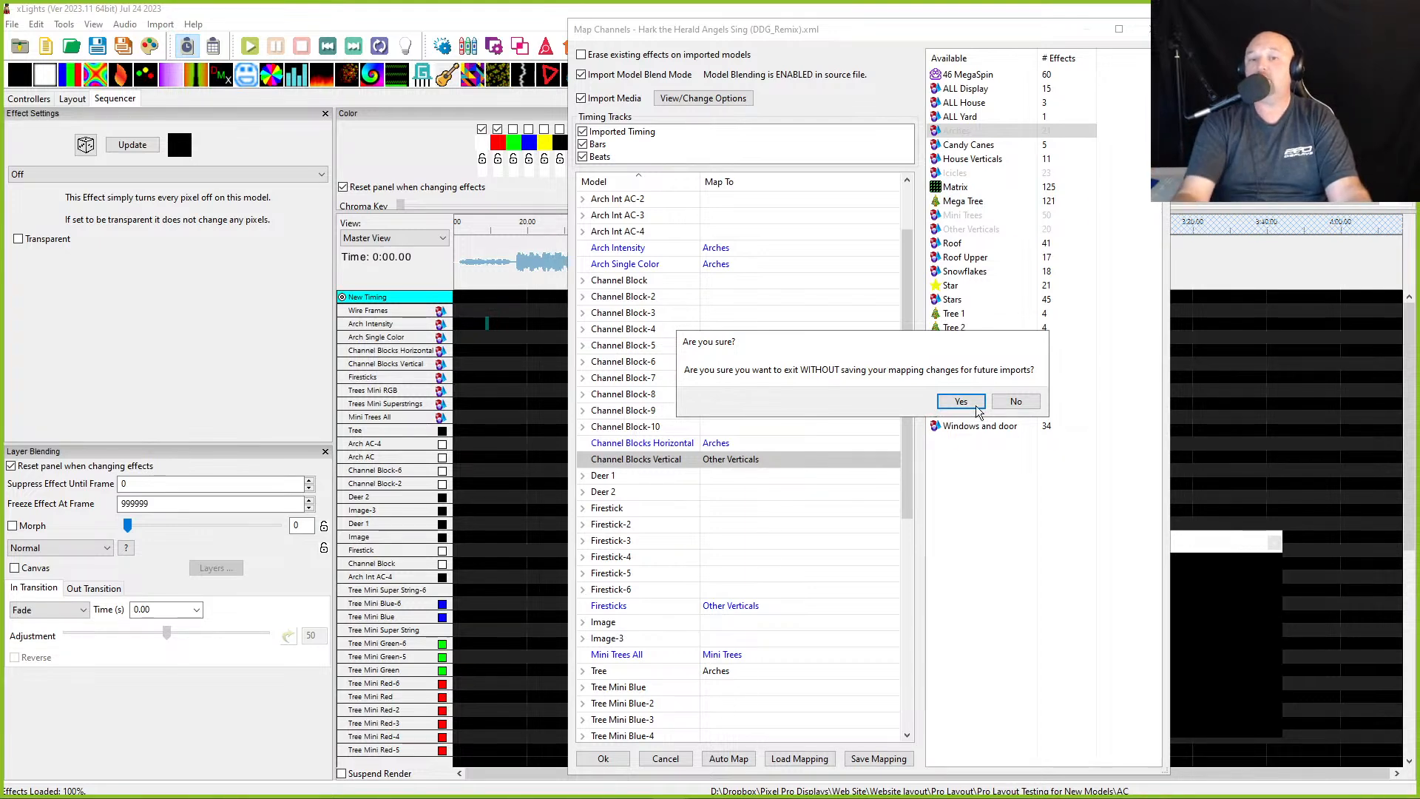
left_click(1015, 406)
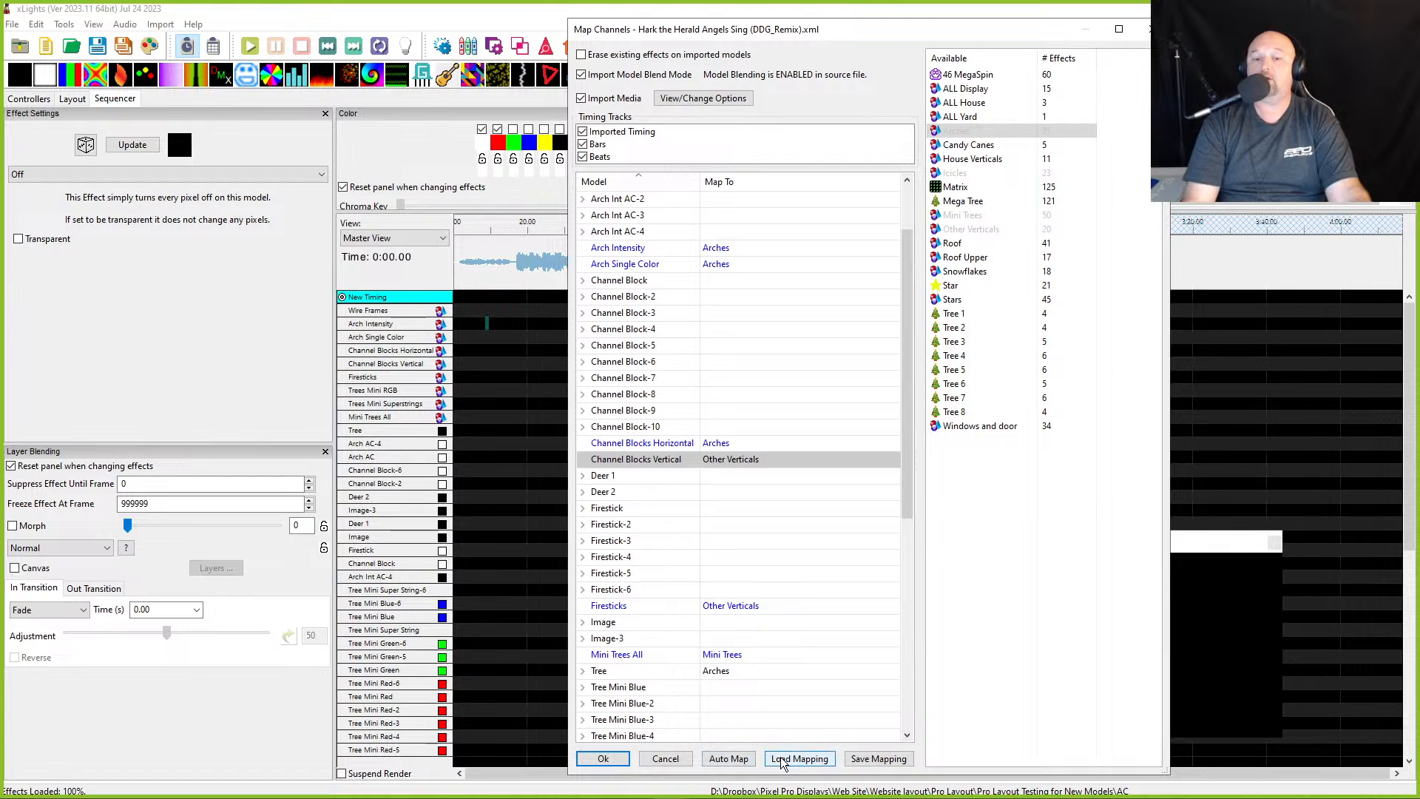
left_click(879, 758)
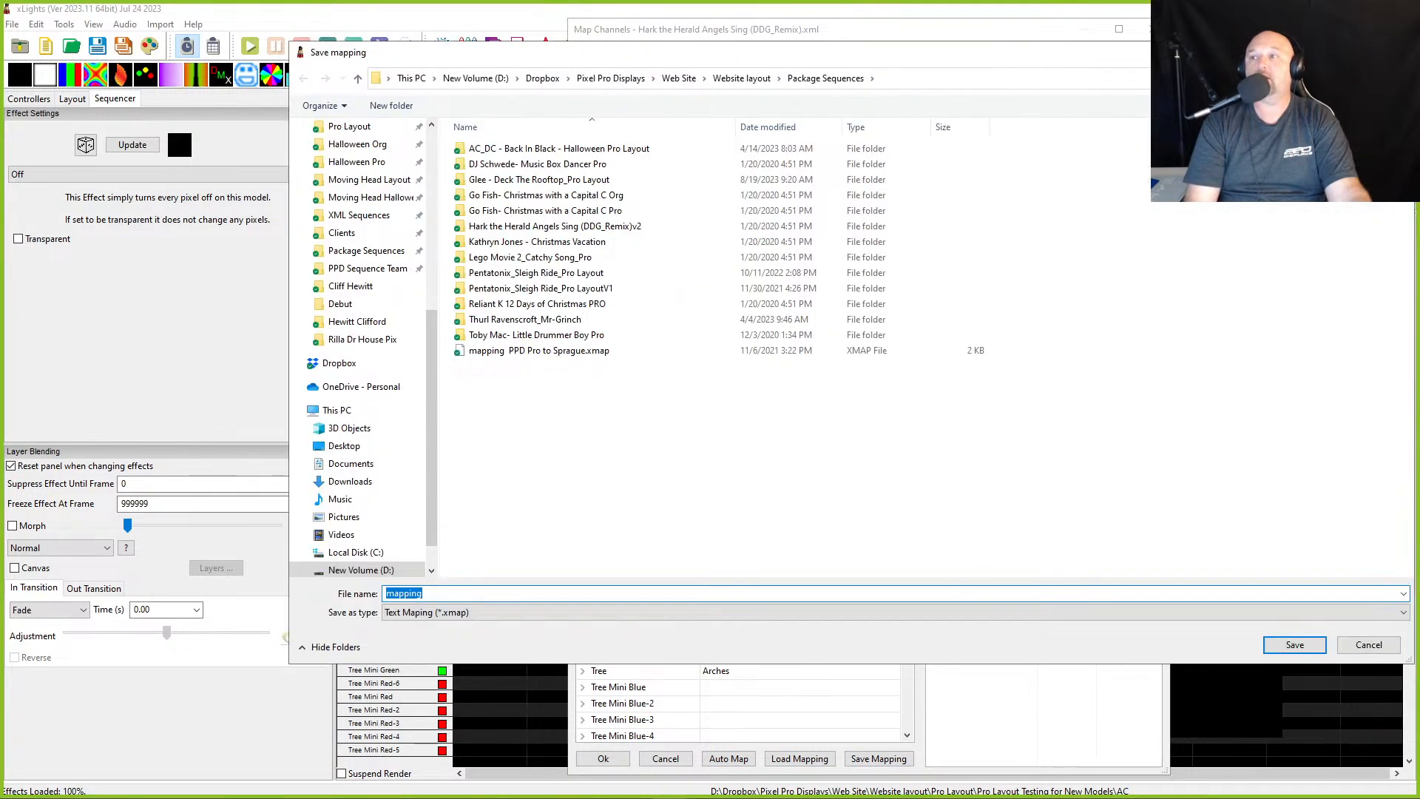
left_click_drag(769, 52, 343, 251)
left_click(978, 253)
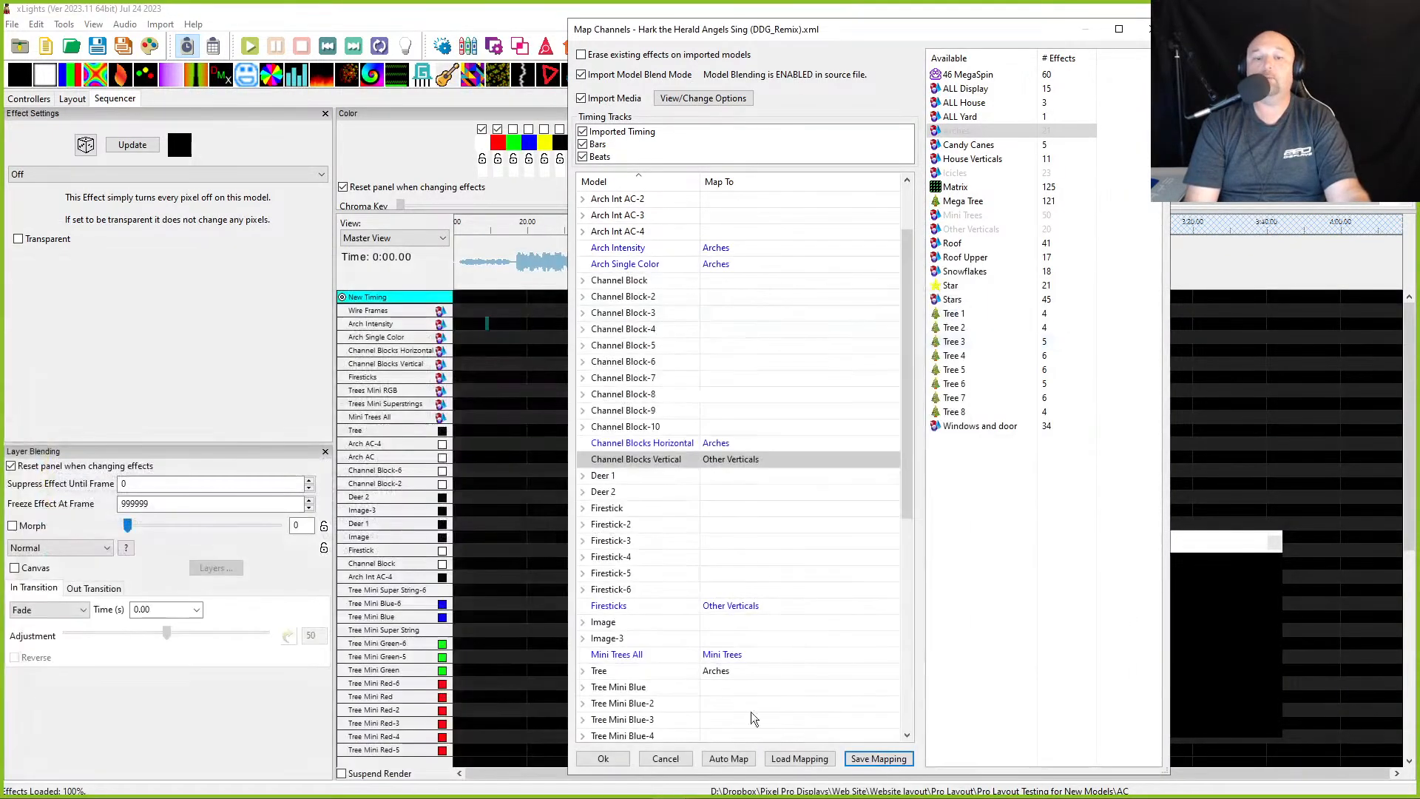
- Complete the effects import without saving the mapping, then render the whole sequence
left_click(665, 758)
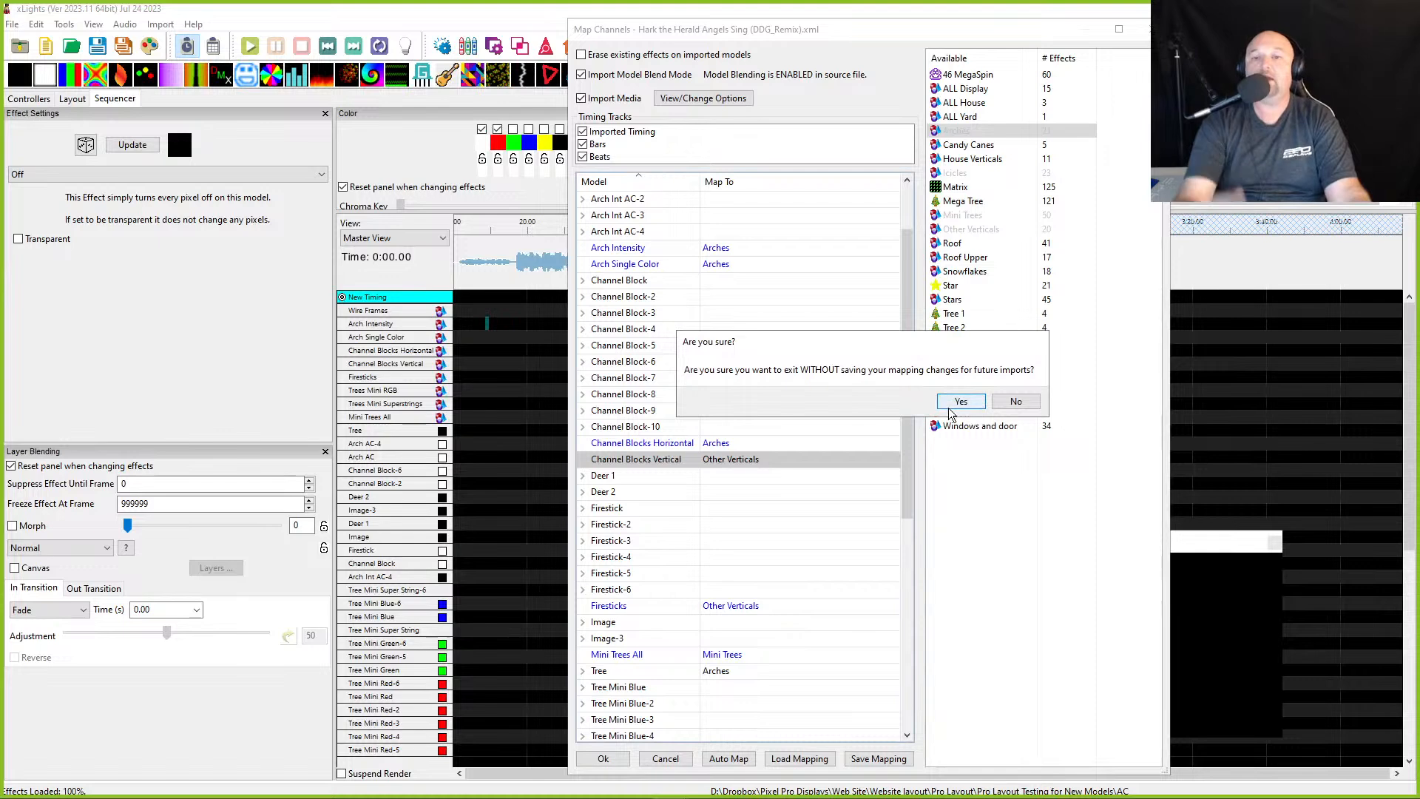
left_click(952, 404)
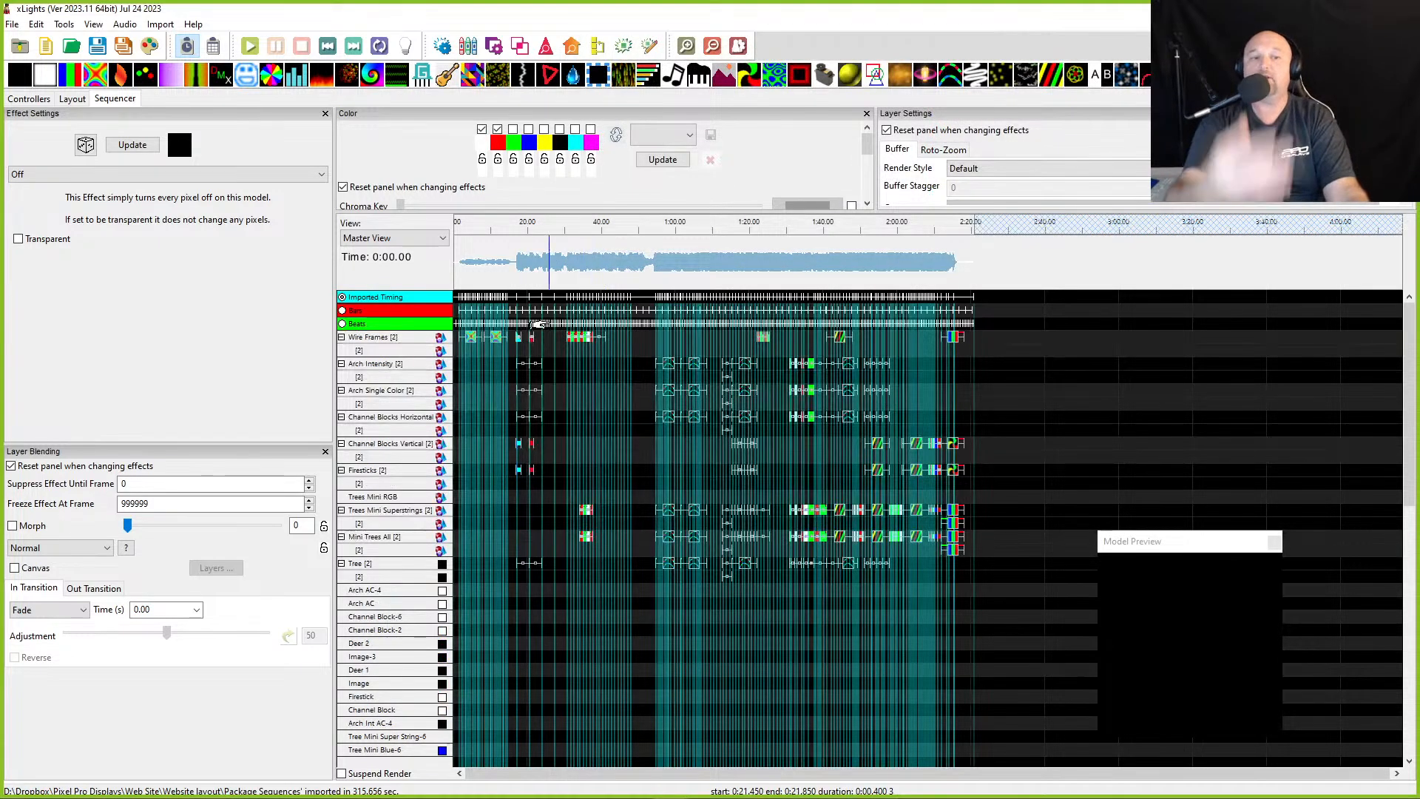
left_click(483, 276)
scroll(491, 270, "up", 1)
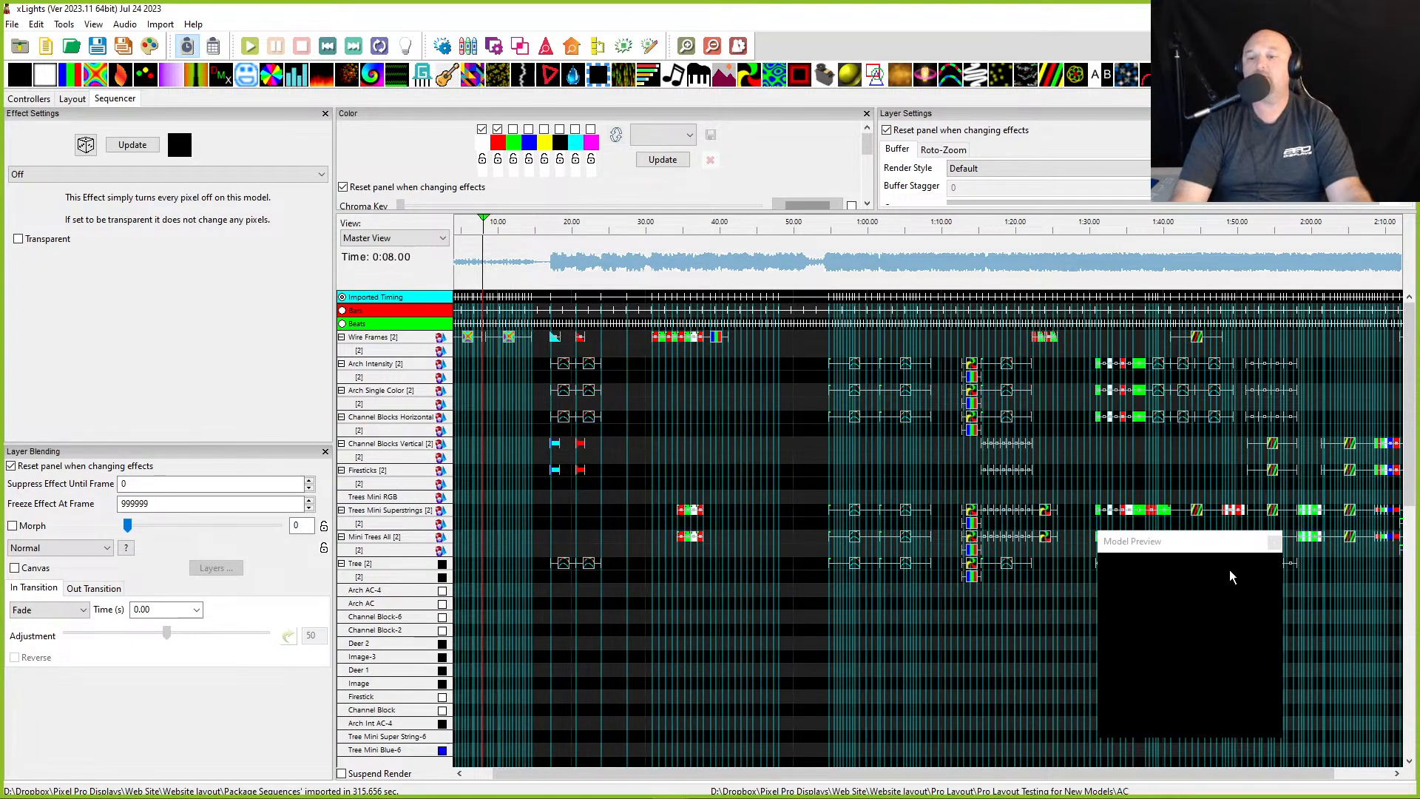
left_click_drag(1168, 543, 1251, 586)
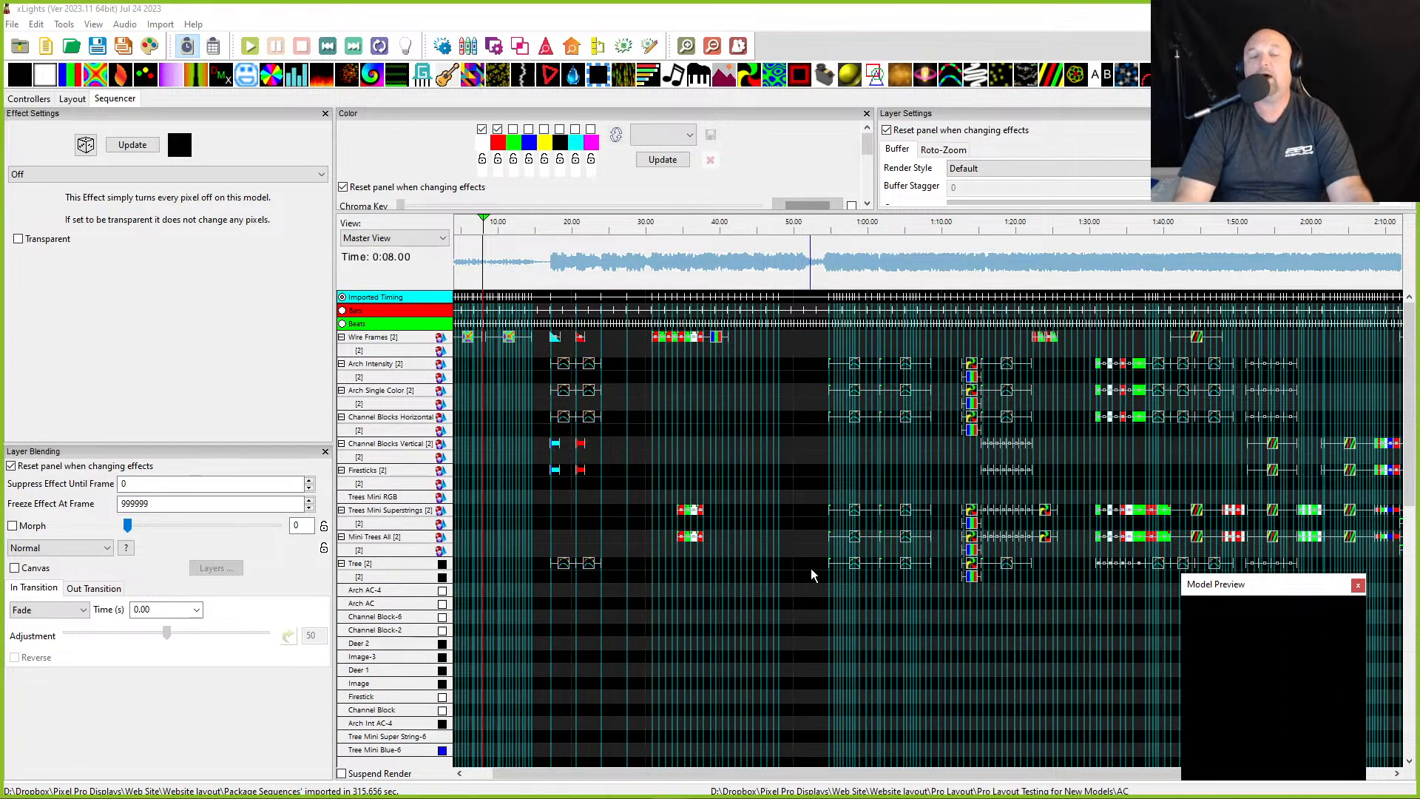
left_click(149, 48)
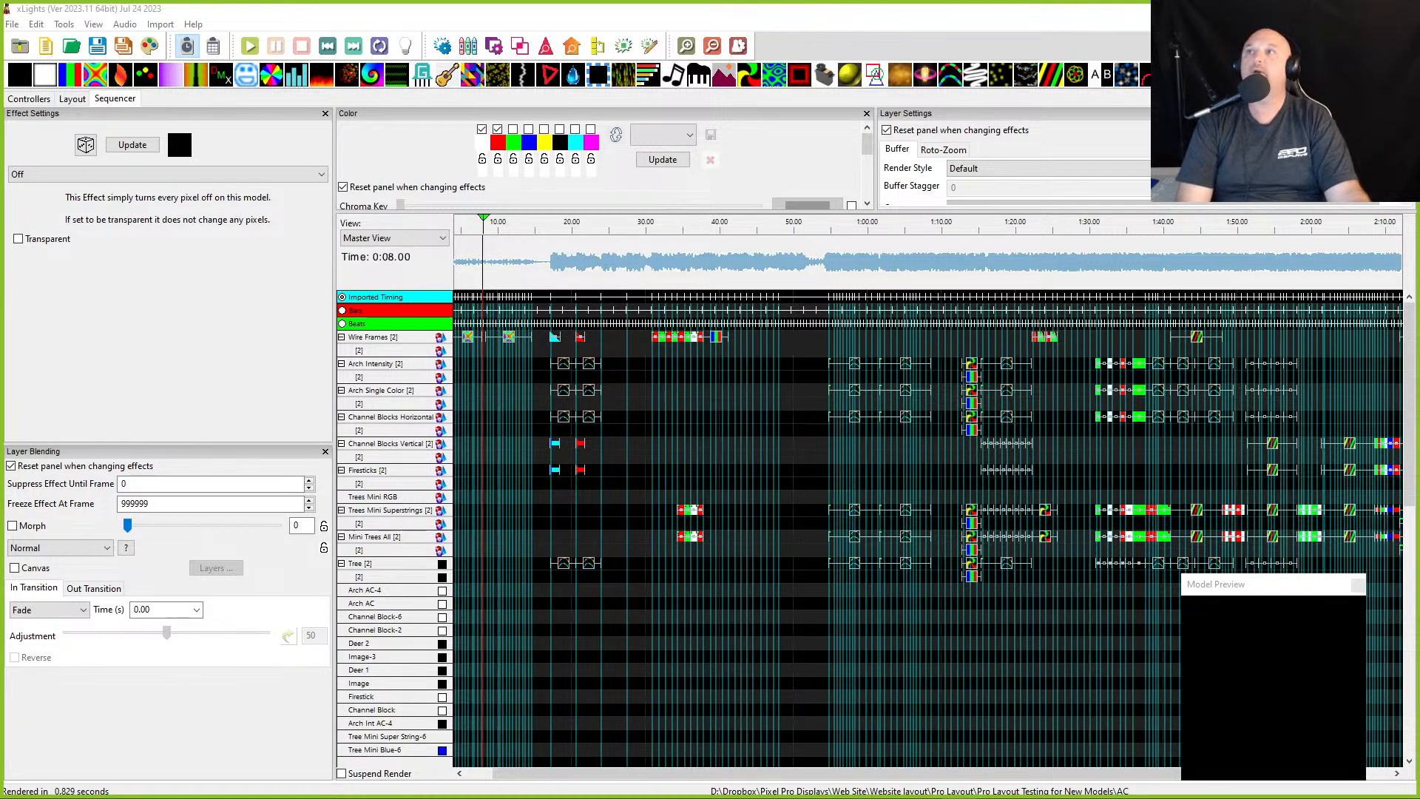
- Select the first Butterfly effect on Wire Frames and open the House Preview window
left_click(463, 270)
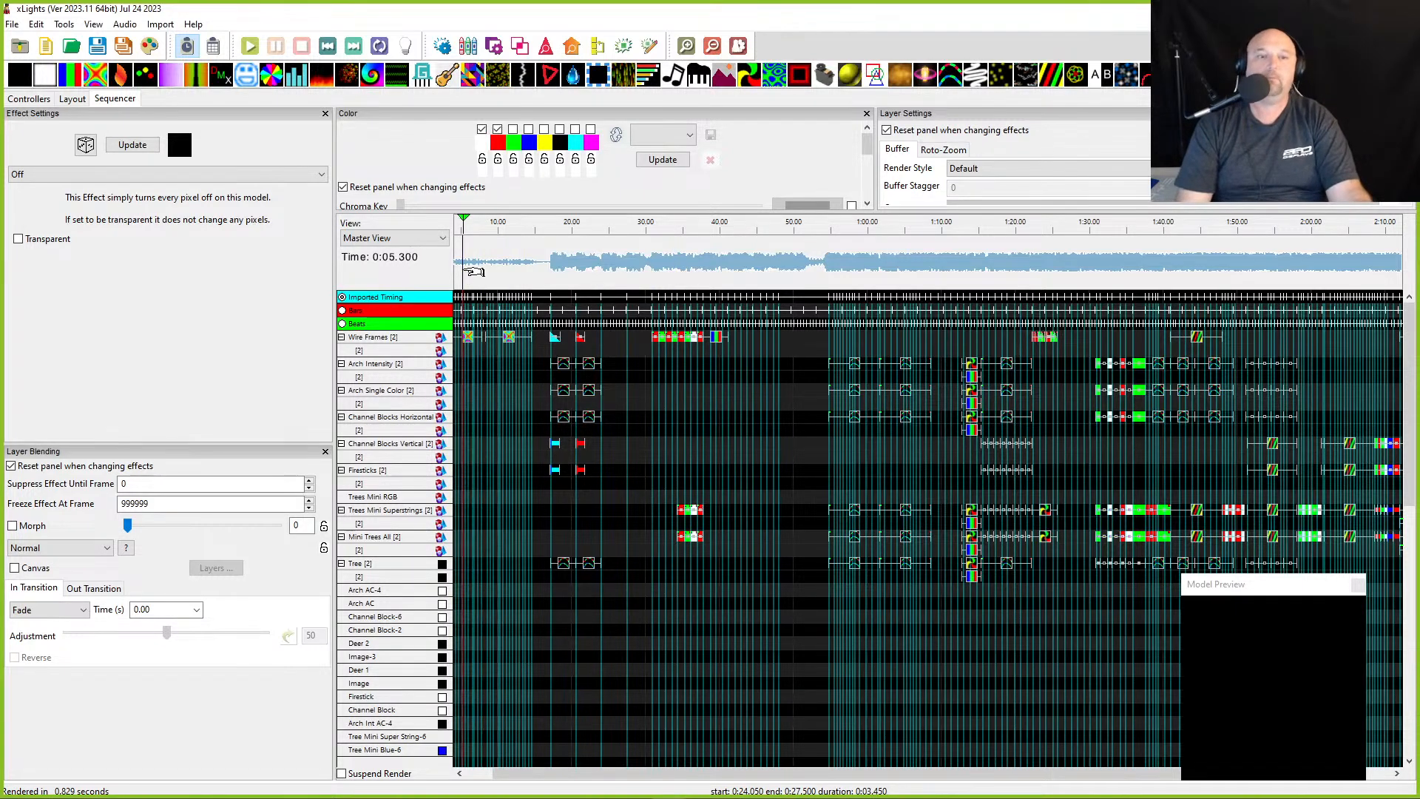
scroll(621, 513, "left", 1)
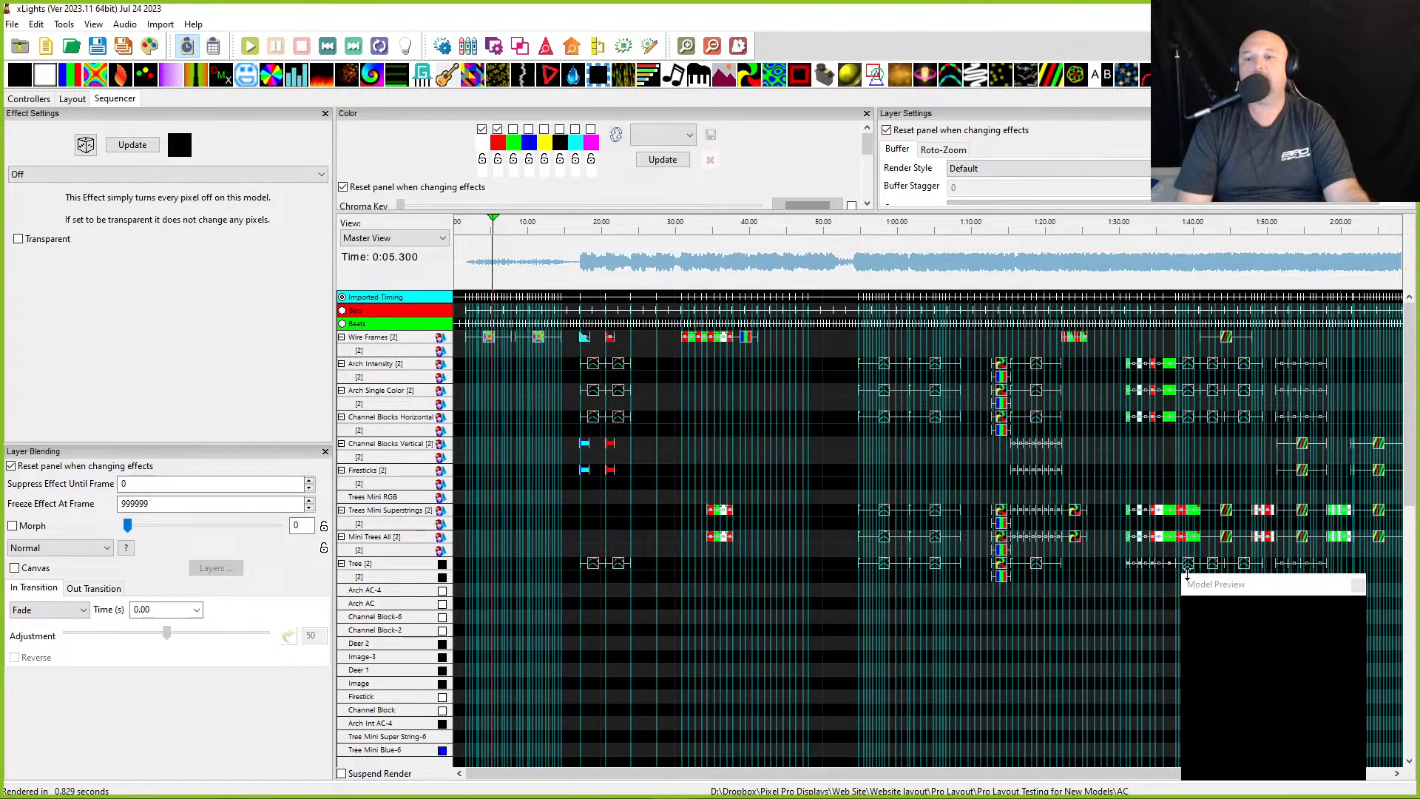
left_click_drag(1186, 575, 998, 342)
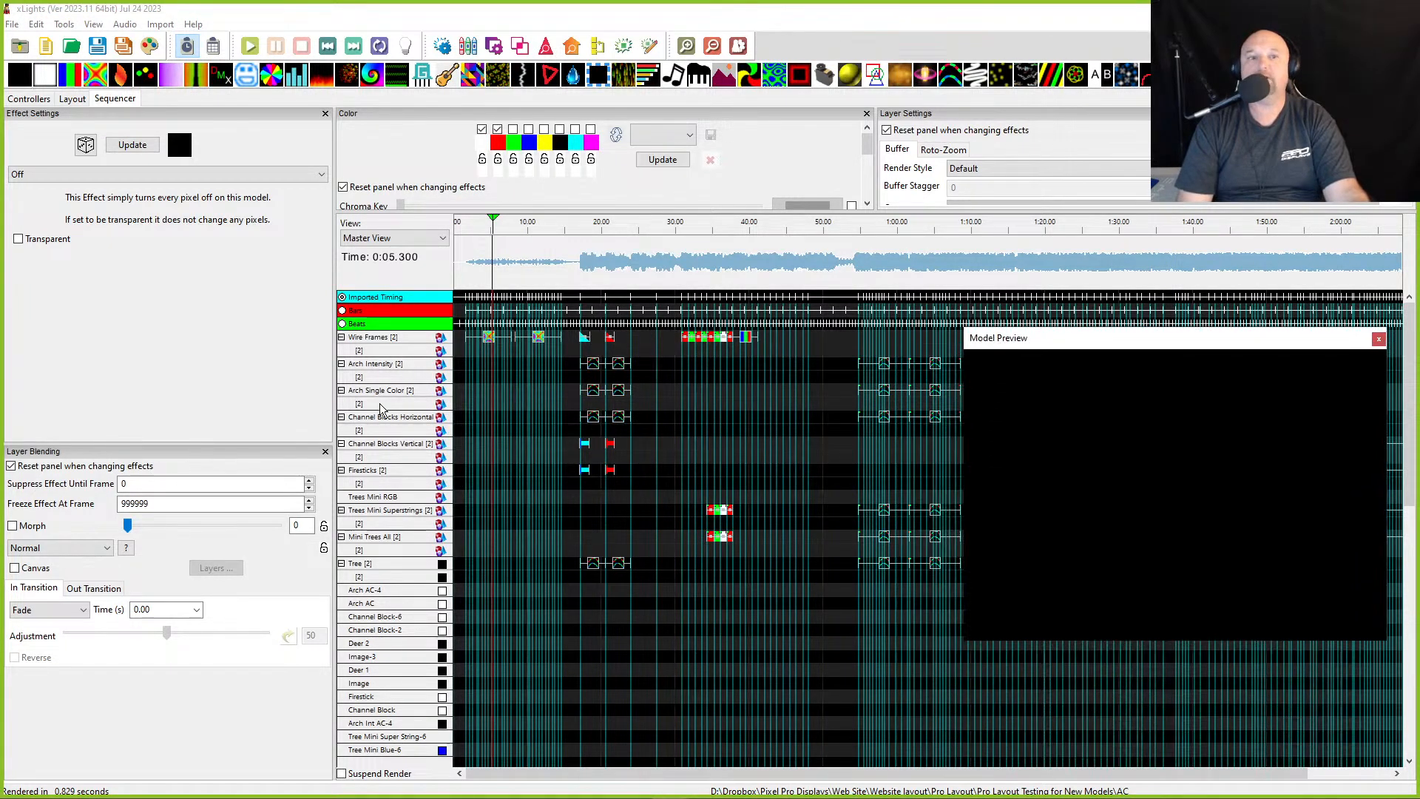
left_click(488, 339)
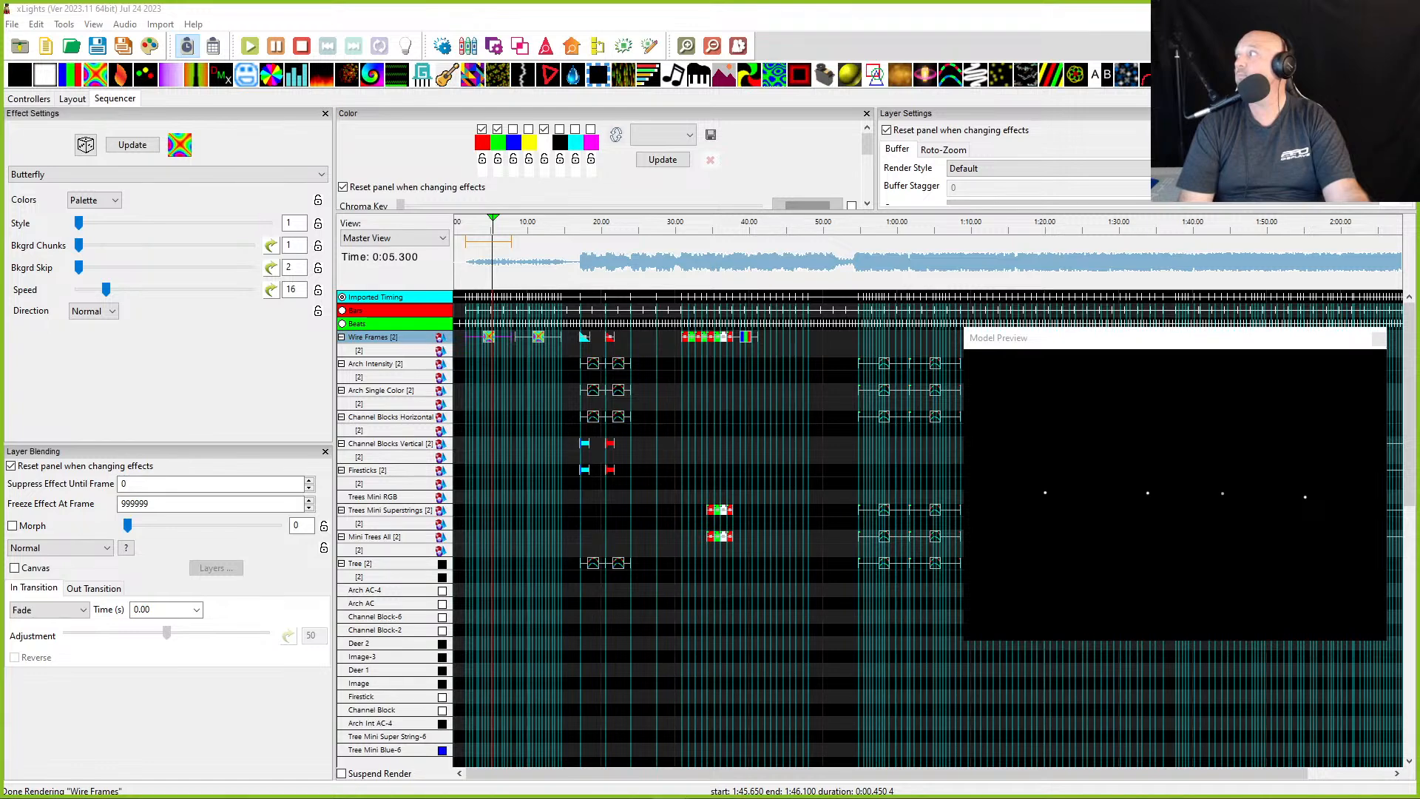
left_click_drag(640, 3, 946, 391)
right_click(1177, 590)
left_click(1210, 638)
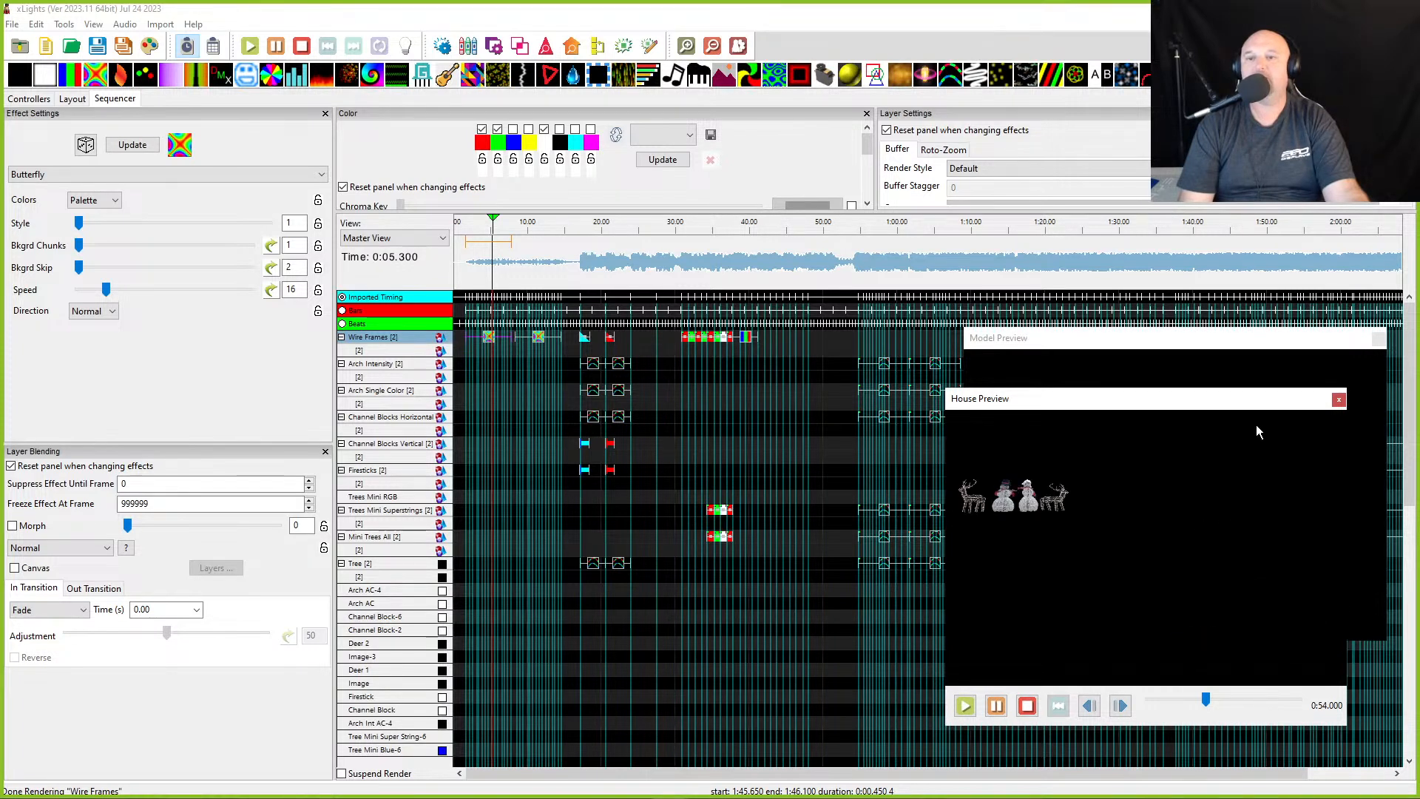
- Inspect the deer model in the layout to see how the wire frame props are set up
left_click(471, 275)
scroll(472, 275, "up", 2)
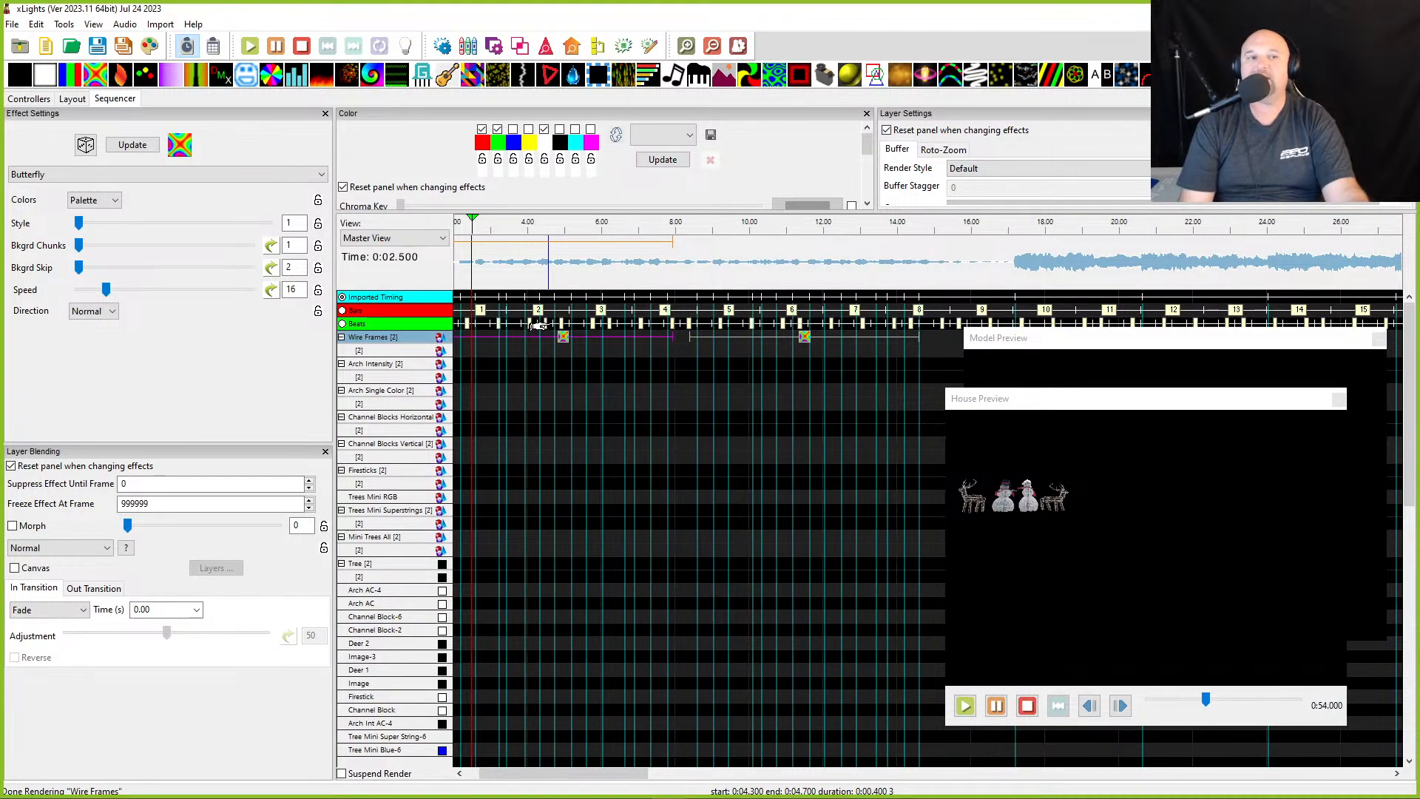
left_click(71, 99)
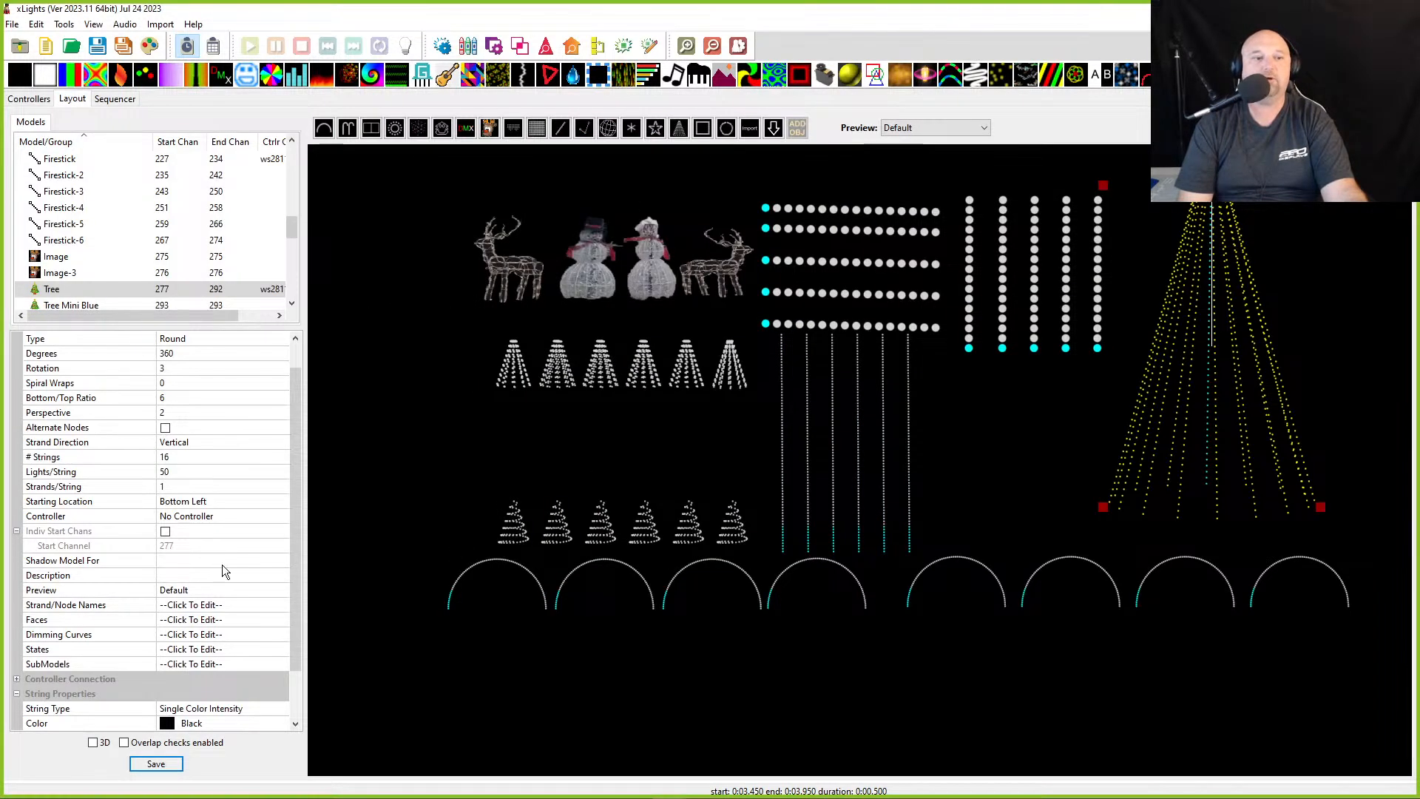
left_click(510, 283)
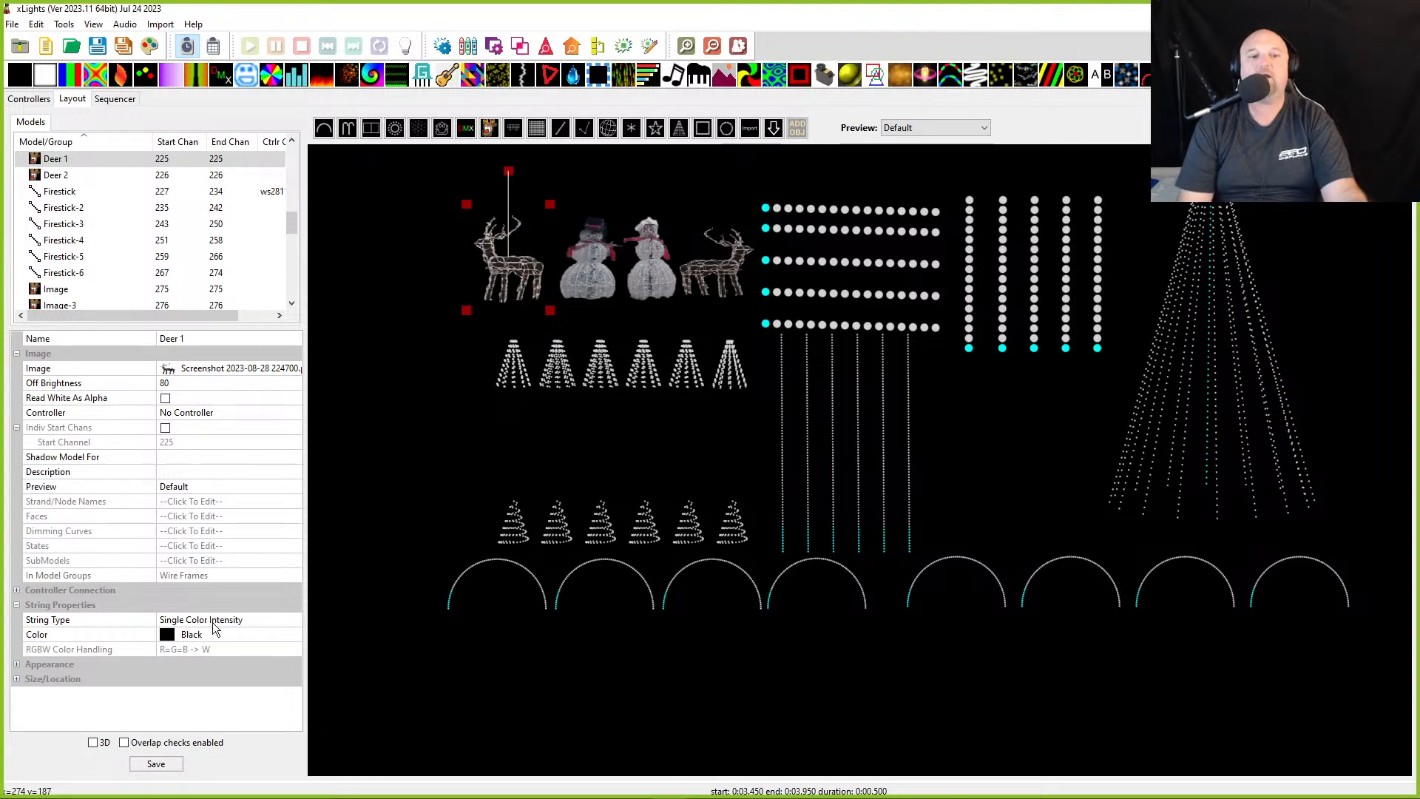
left_click(114, 99)
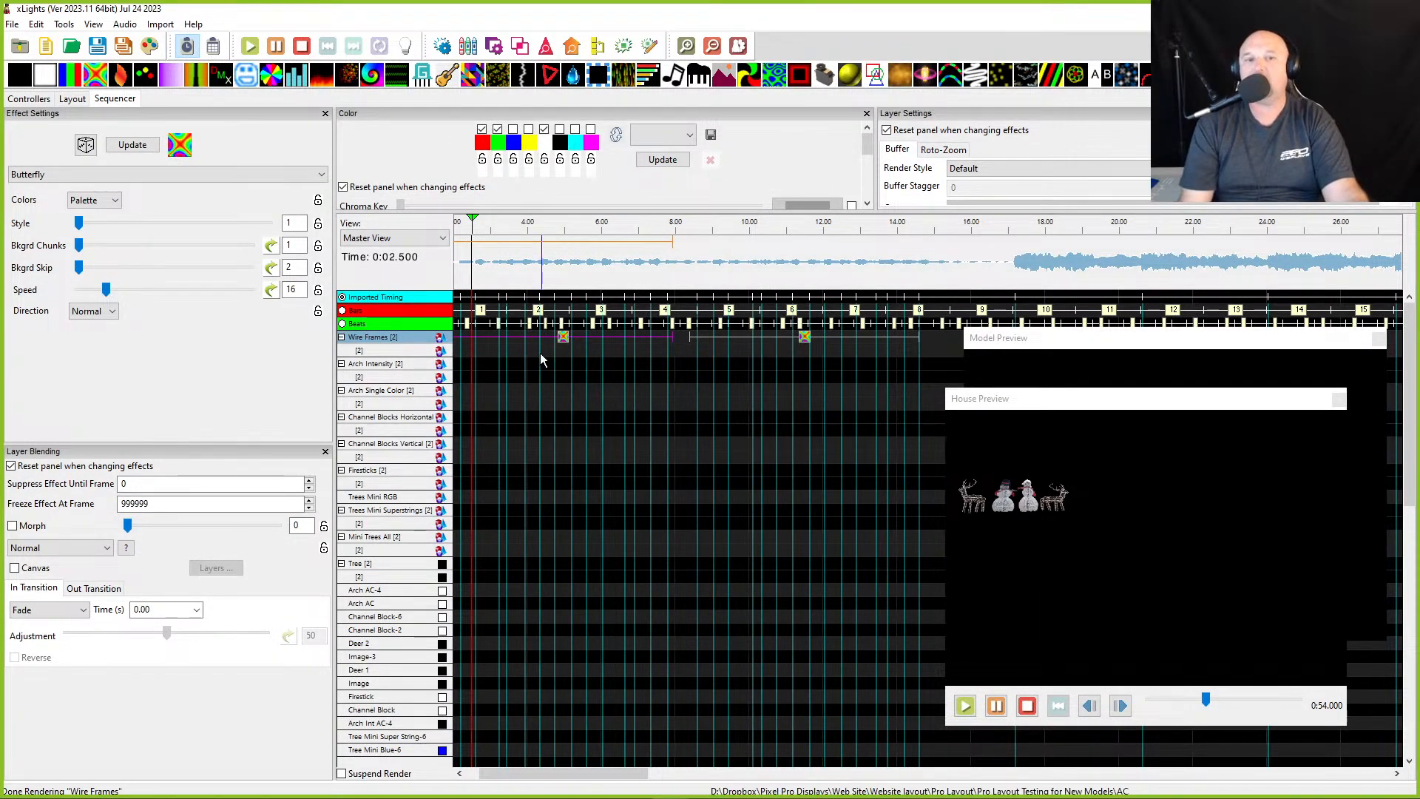
- Enlarge the House Preview and play the opening section to watch the Wire Frames Butterfly effects
left_click(478, 265)
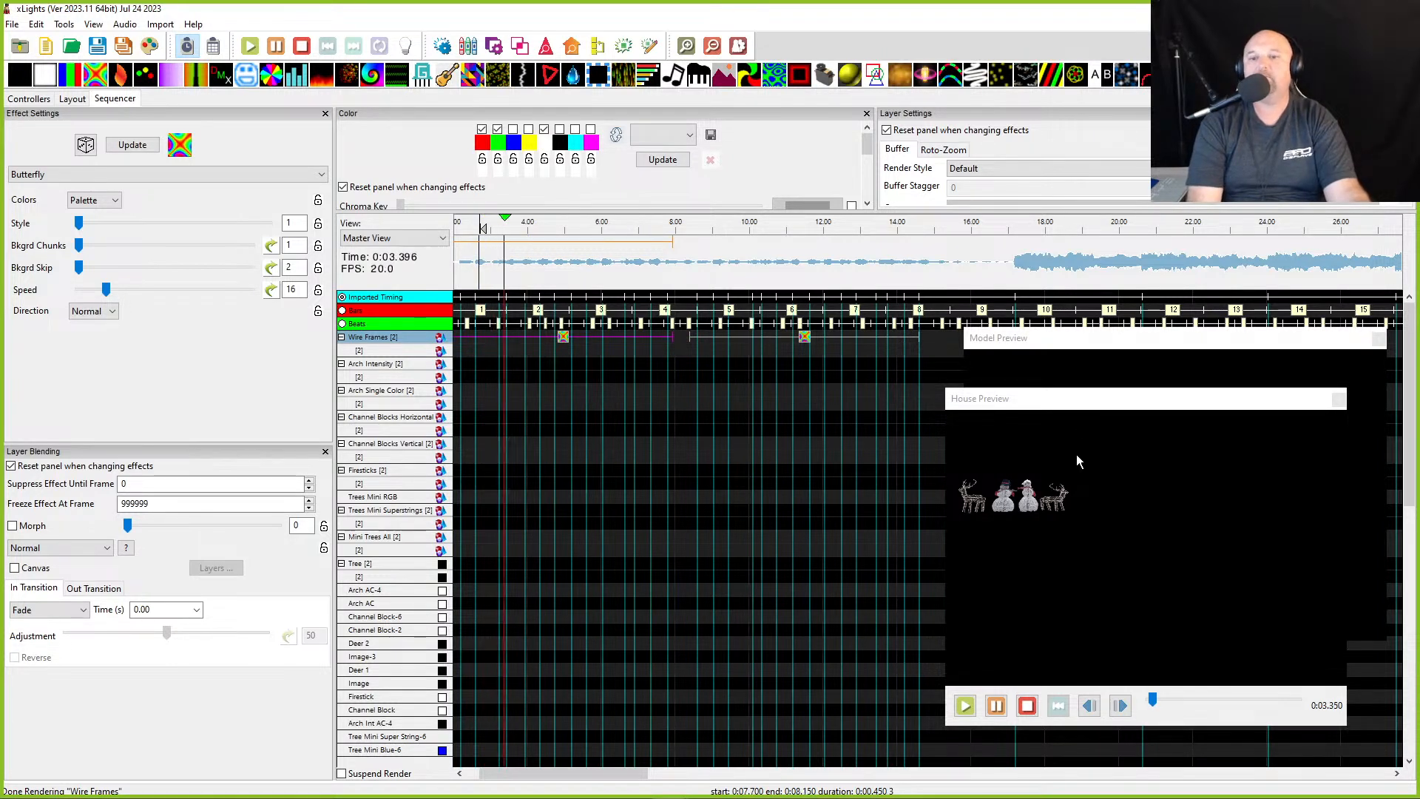
left_click_drag(947, 545, 697, 540)
scroll(954, 565, "up", 5)
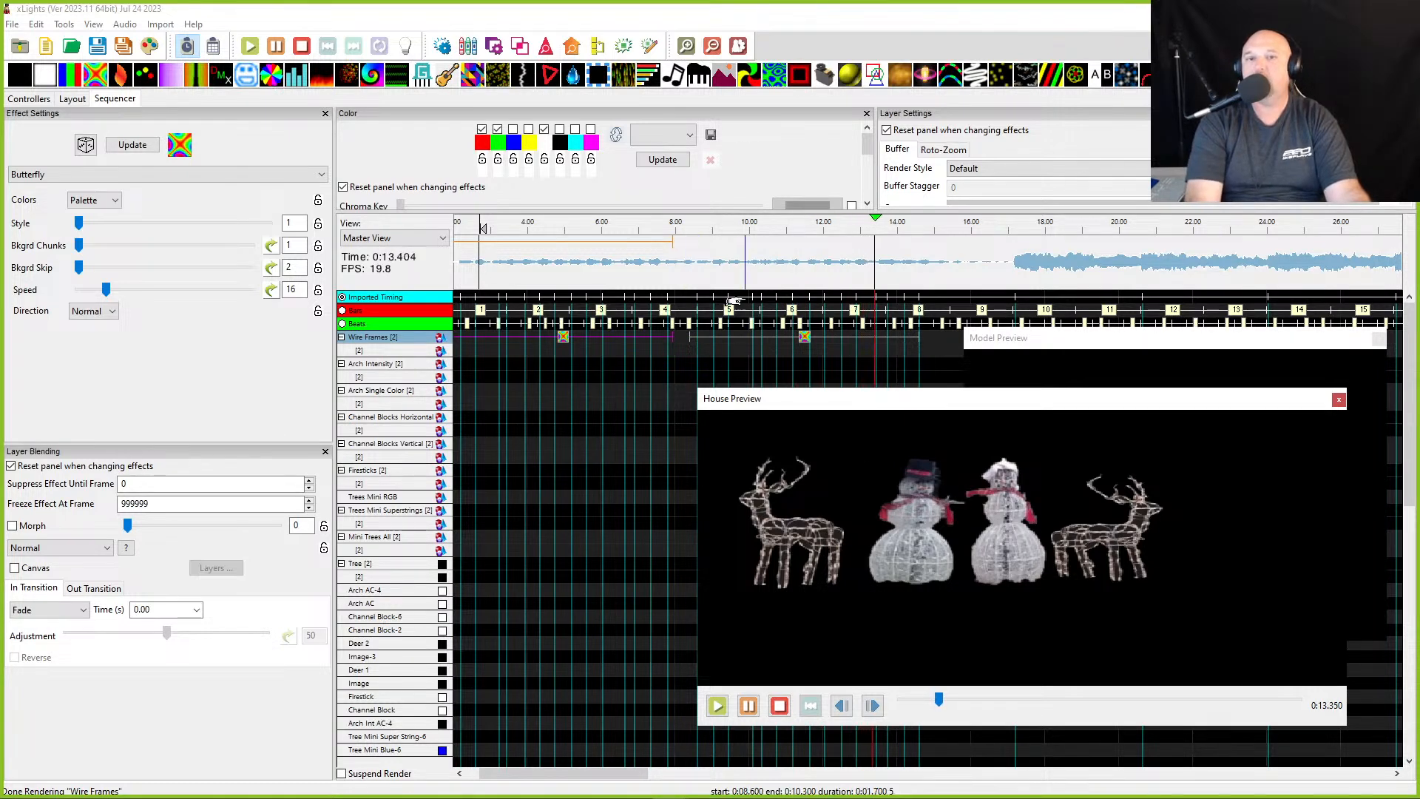
left_click(743, 262)
left_click(703, 267)
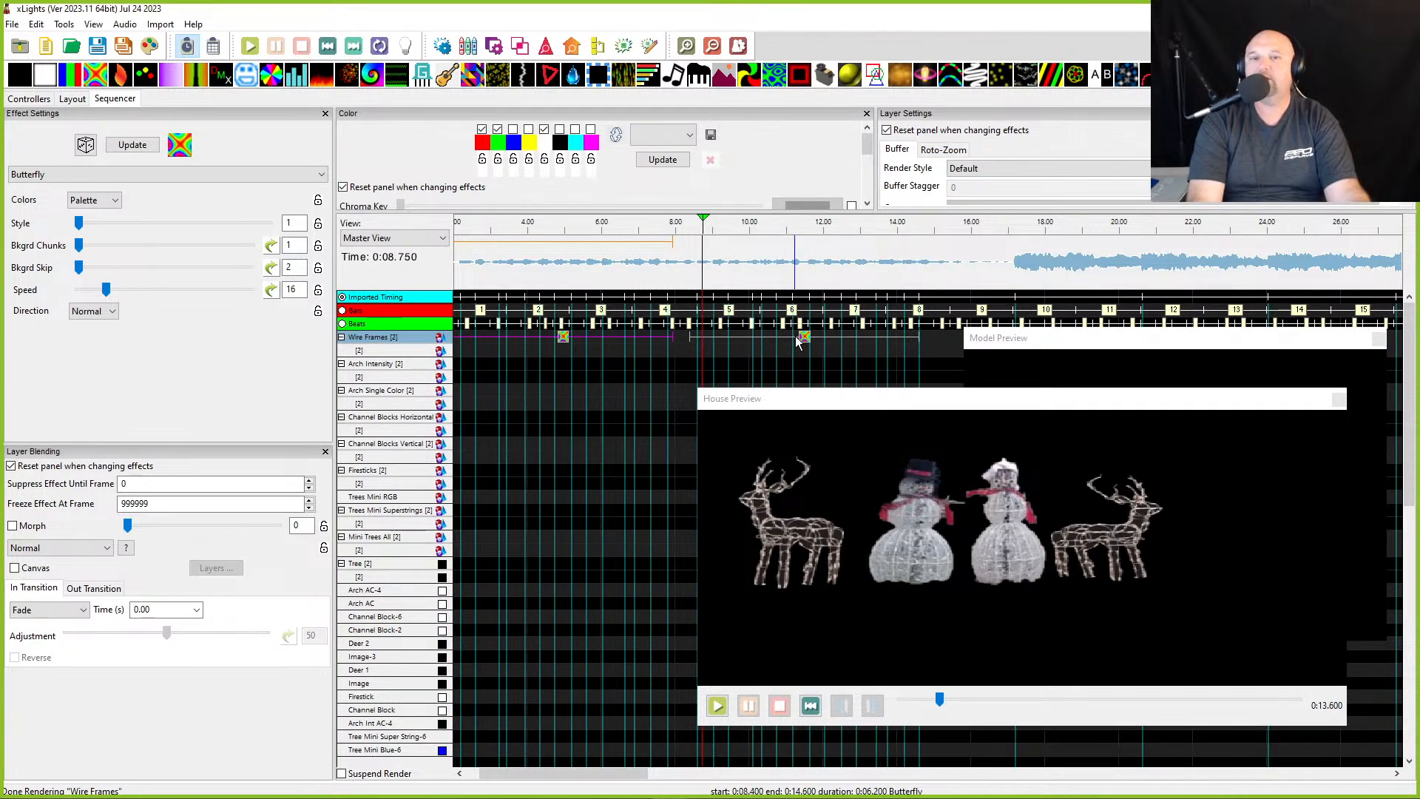
left_click(804, 340)
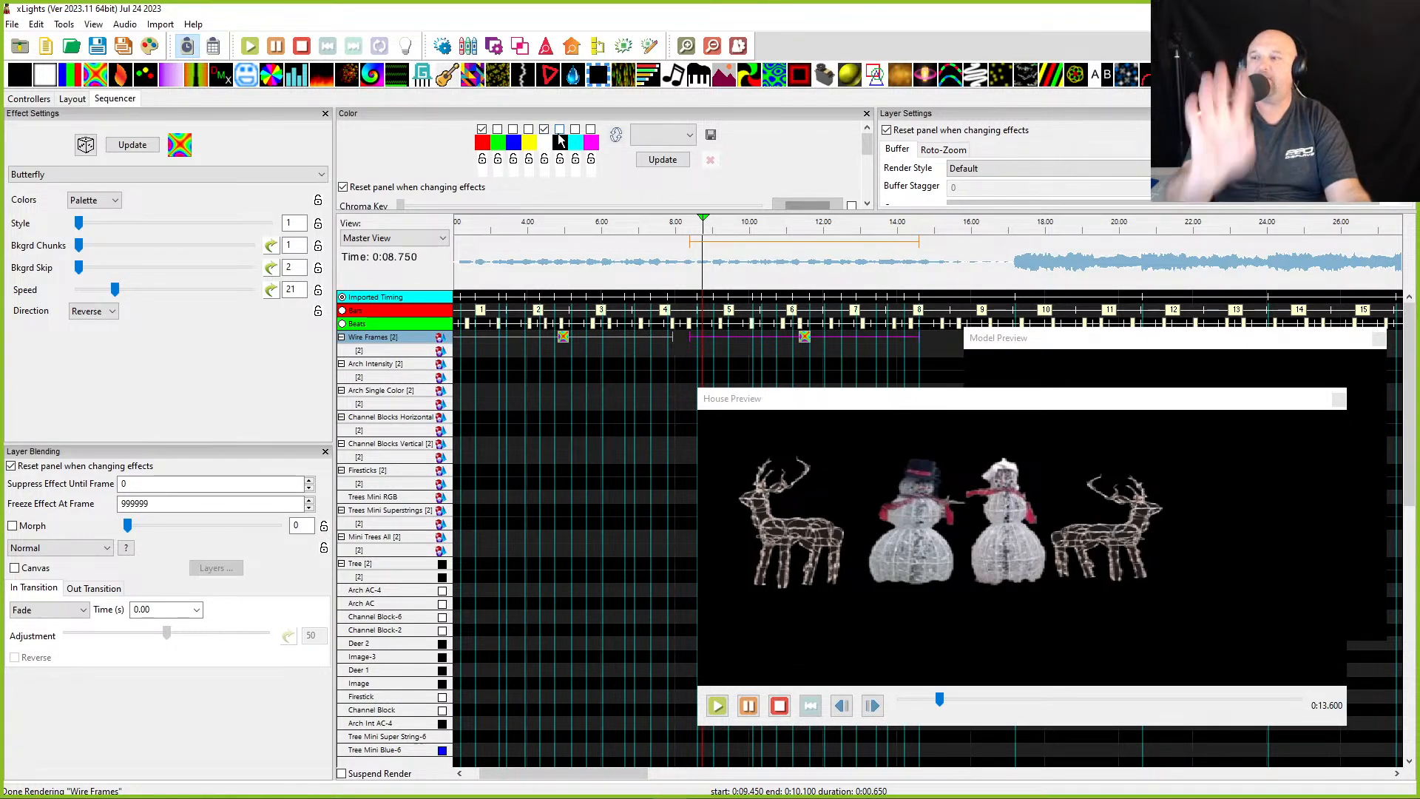
- Adjust the palette colours of the selected Butterfly effect and replay it in the House Preview
left_click(559, 129)
left_click(690, 266)
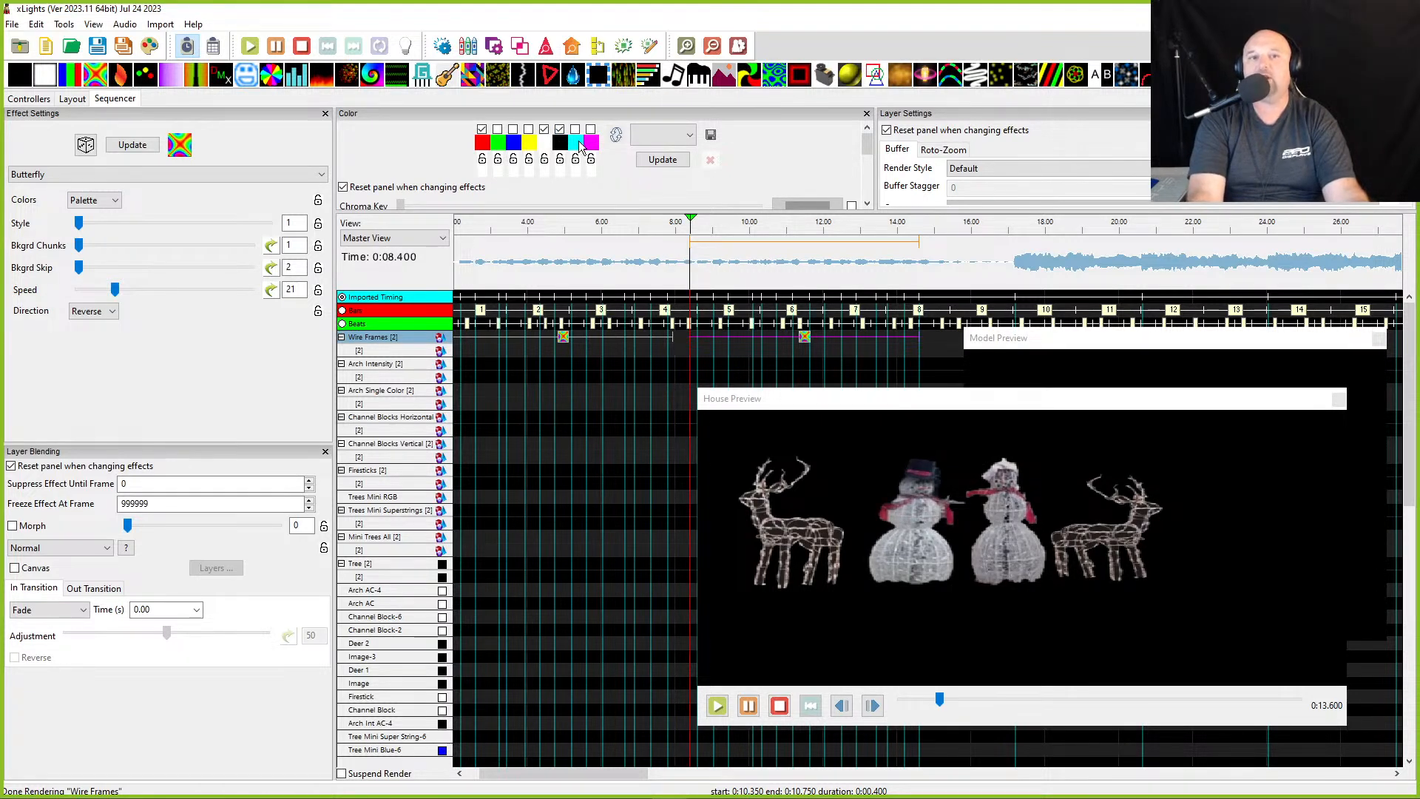
key("space")
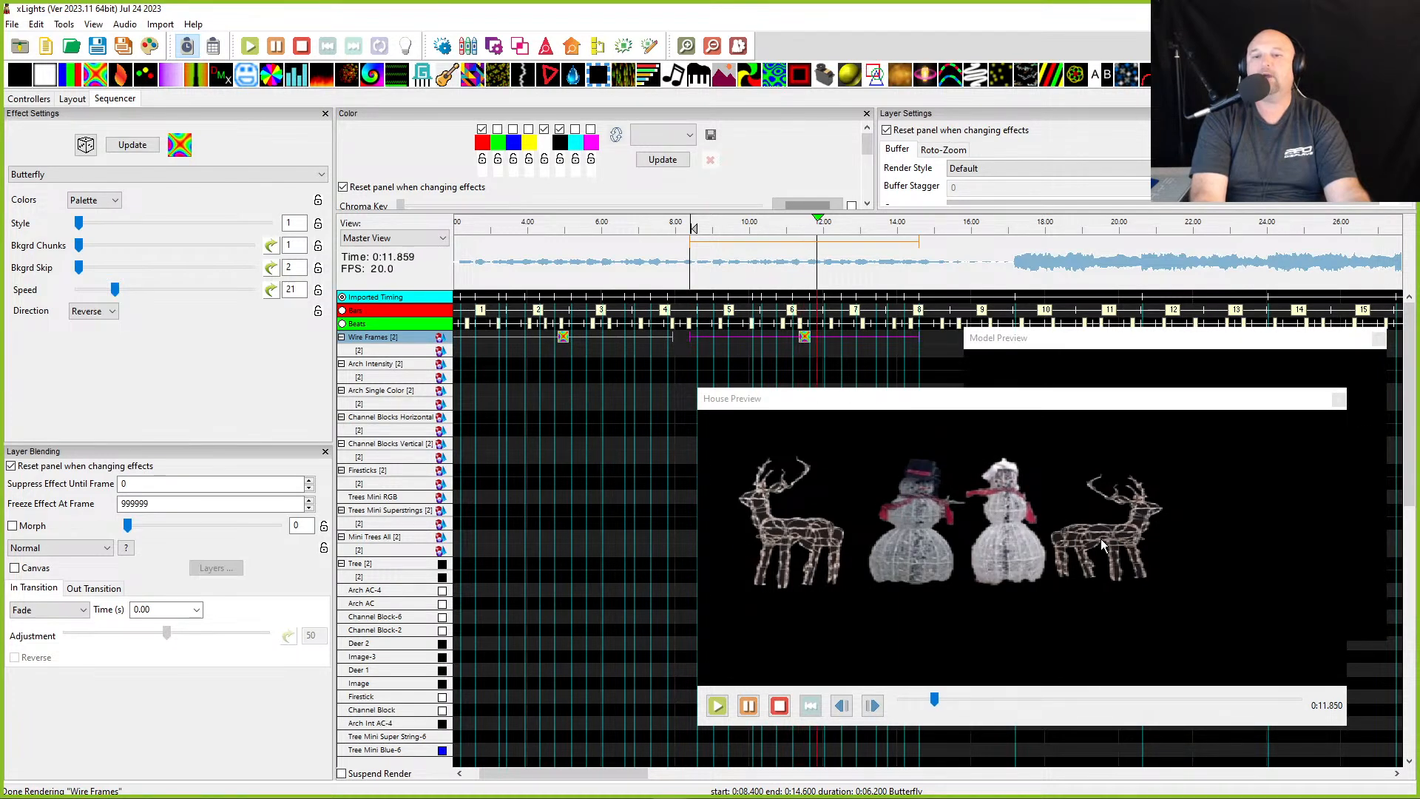
key("space")
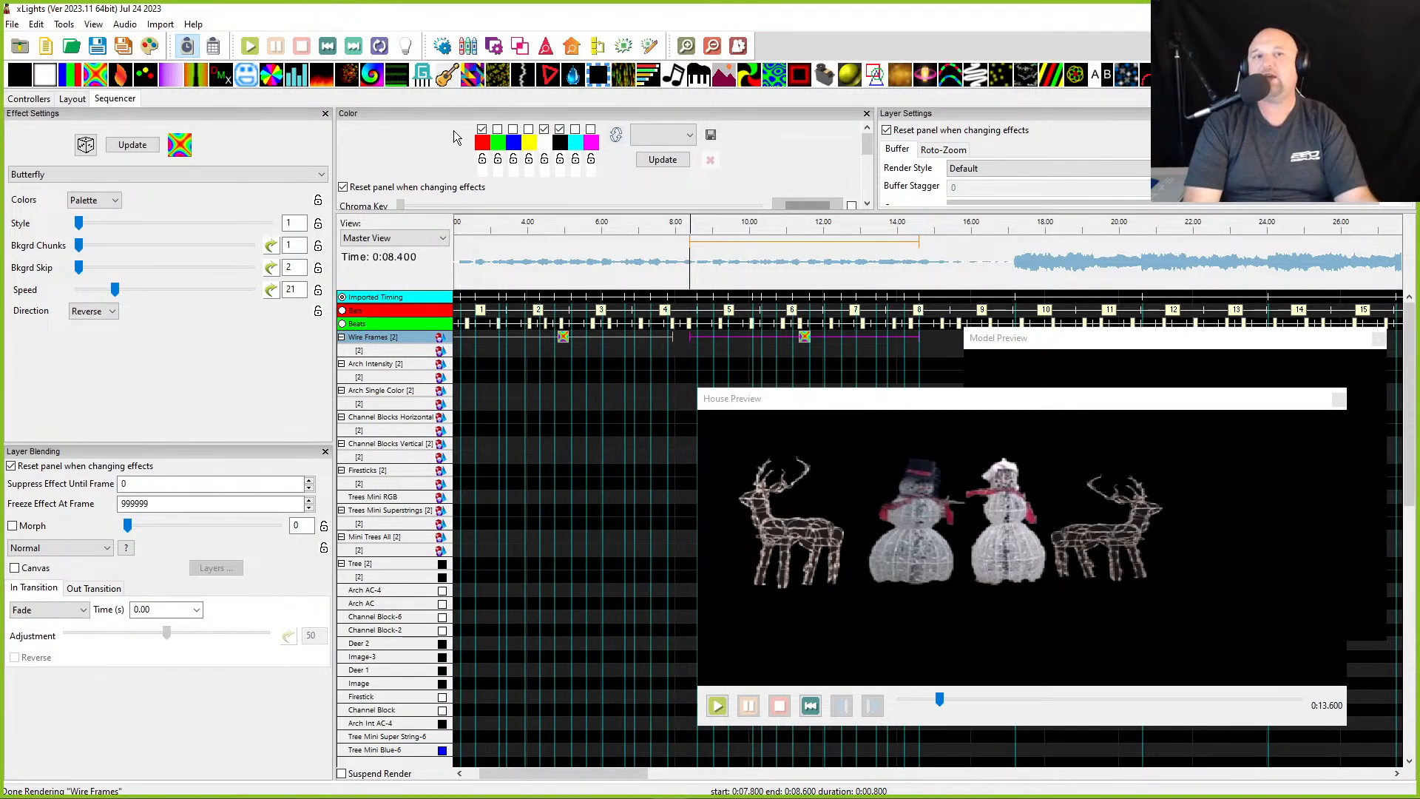
left_click(498, 143)
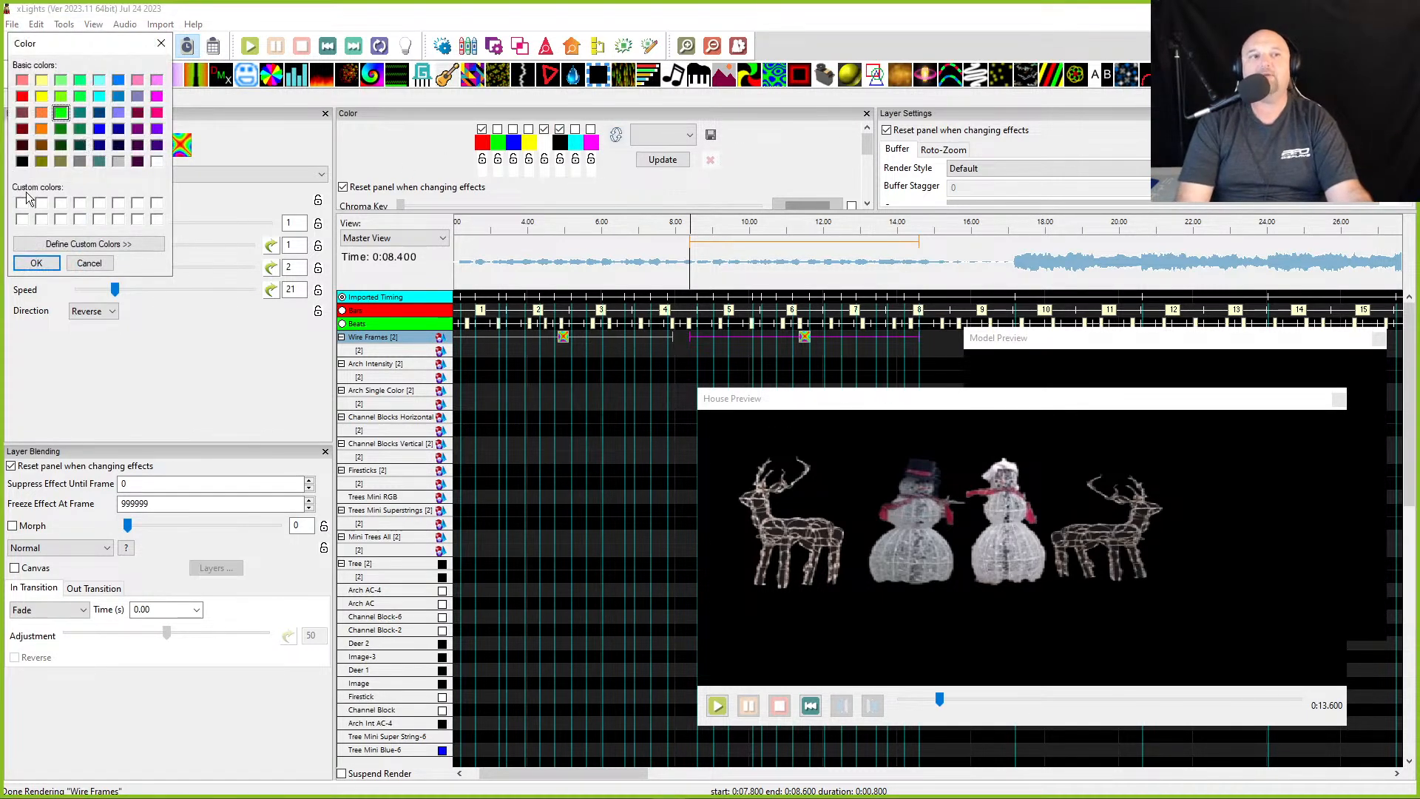
left_click(55, 267)
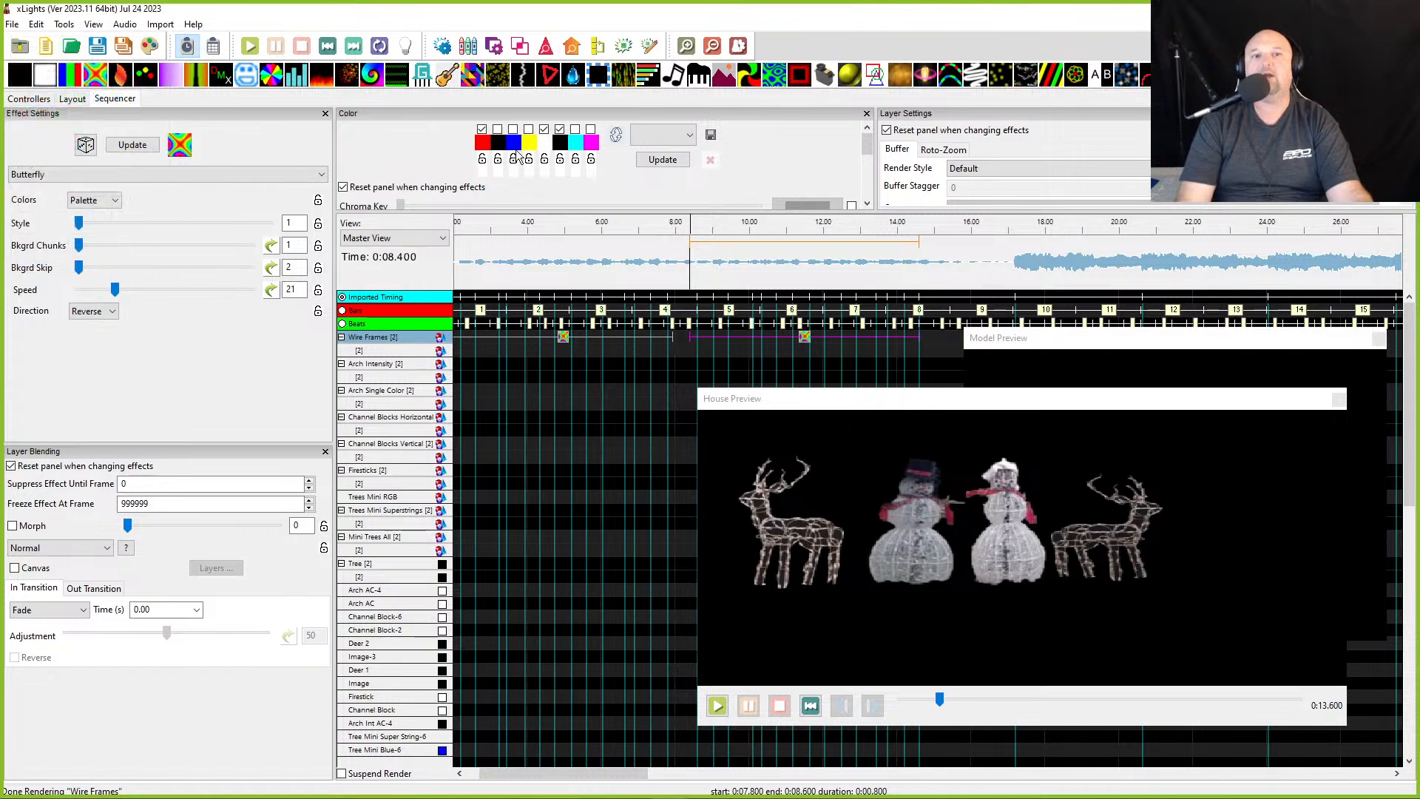
key("space")
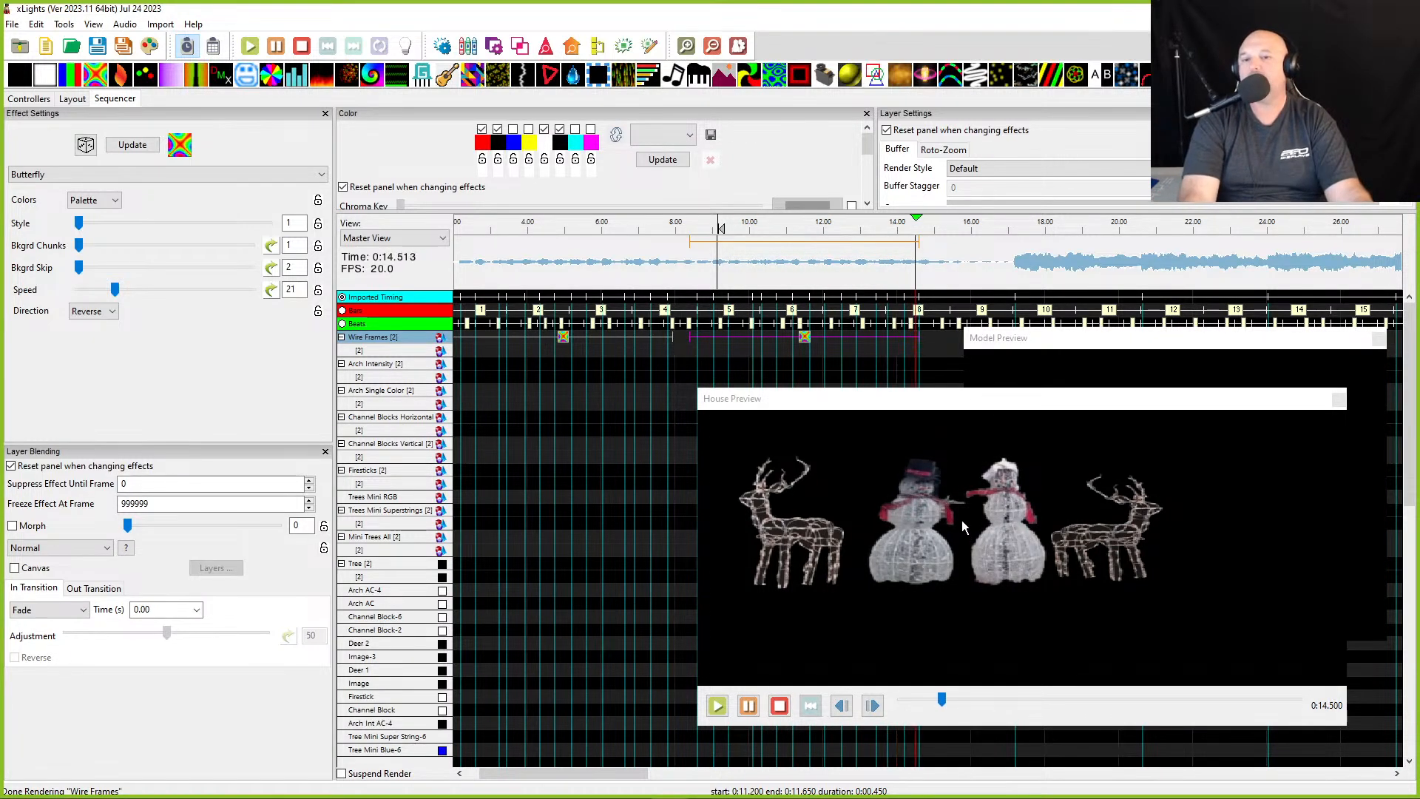
key("space")
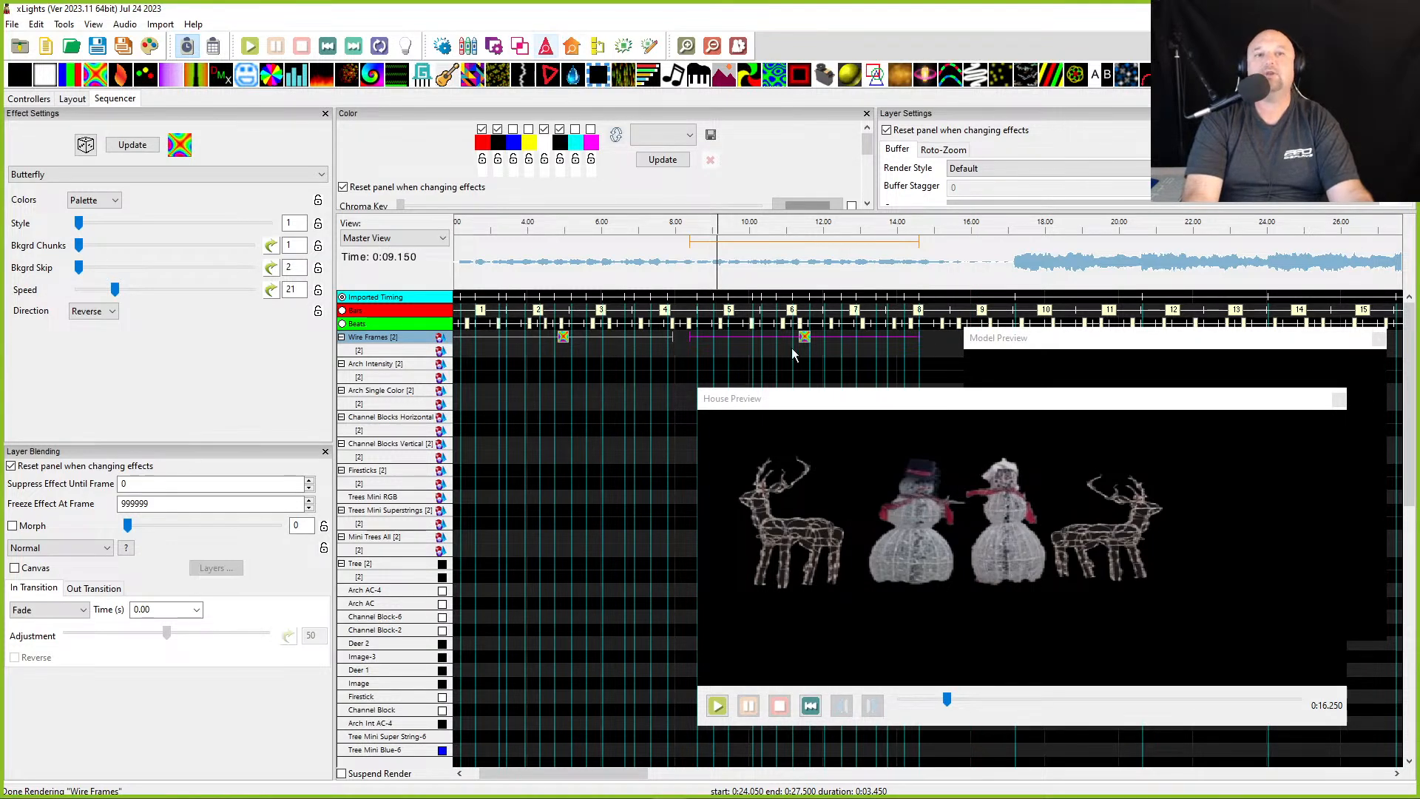
- Move the House Preview to the top corner and play the section around 18 seconds
left_click_drag(822, 403, 896, 8)
left_click_drag(763, 14, 1085, 15)
left_click_drag(767, 342, 892, 340)
scroll(784, 420, "right", 5)
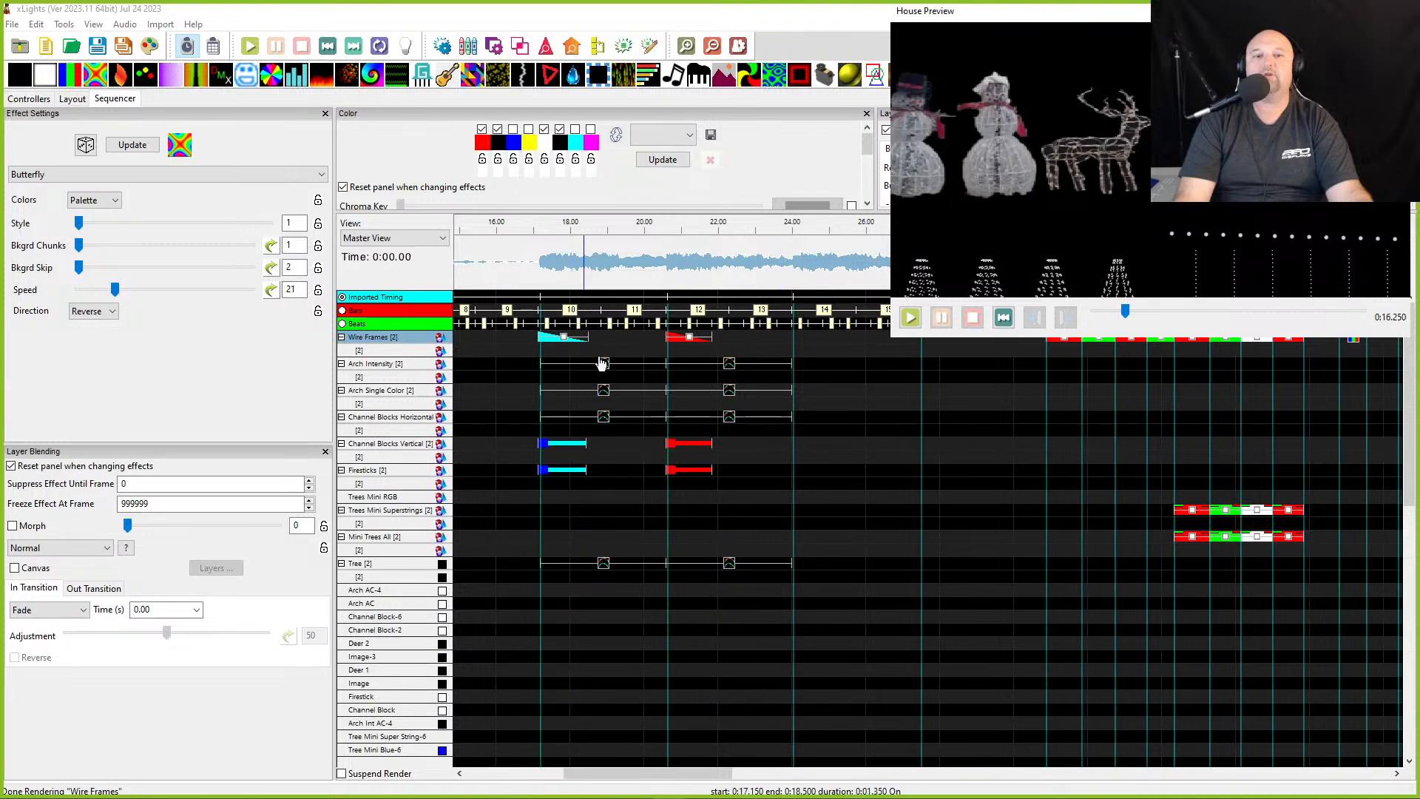
left_click(521, 273)
key("space")
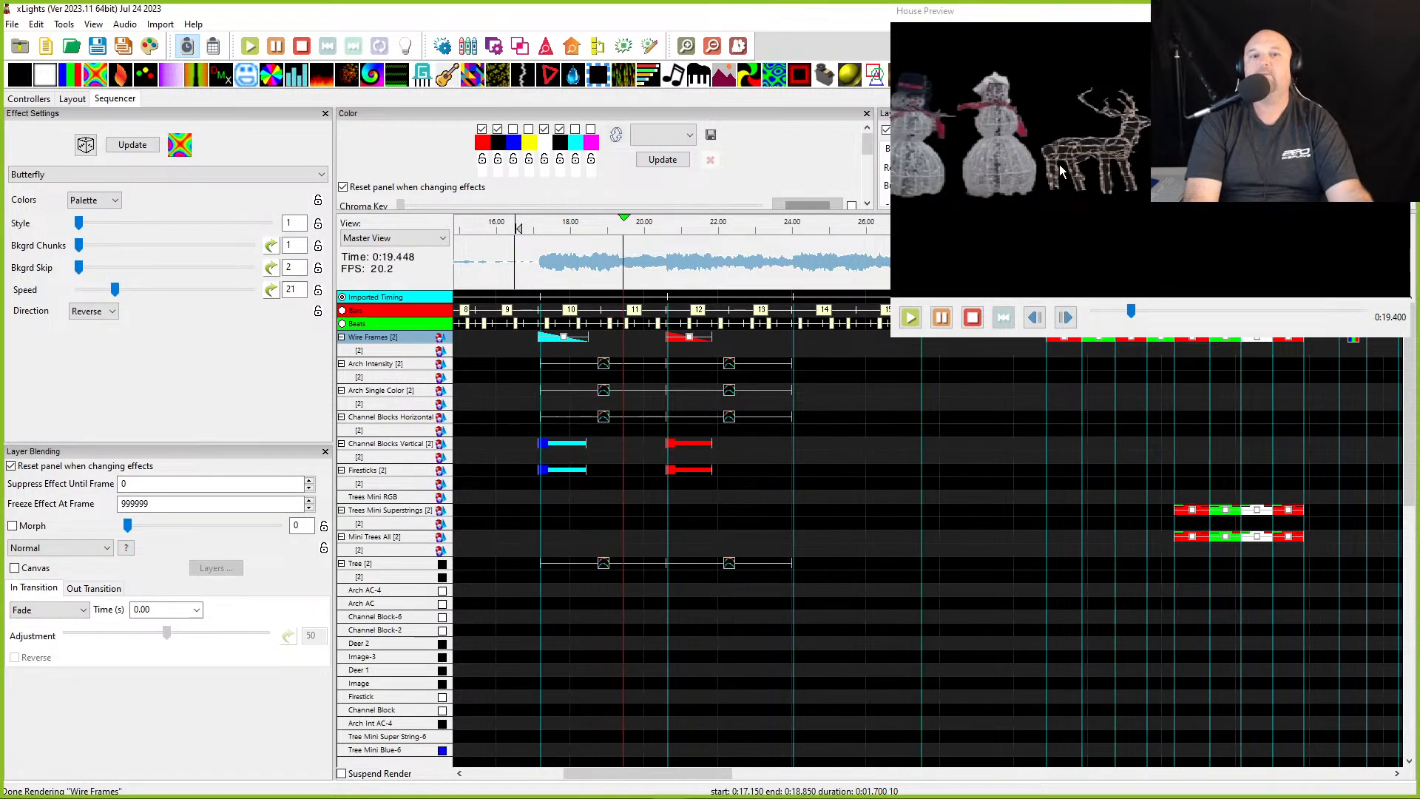
key("space")
scroll(1048, 221, "down", 5)
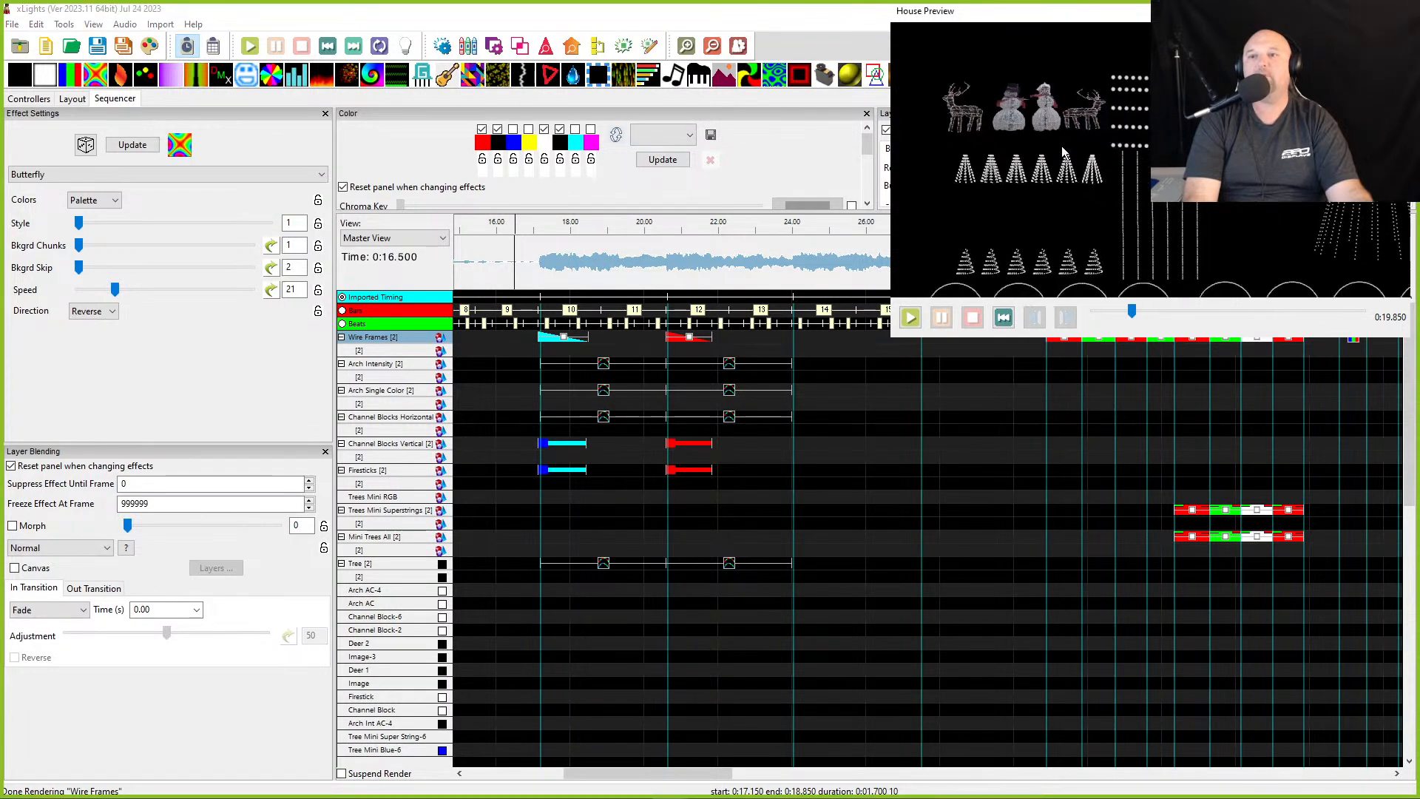
left_click(533, 258)
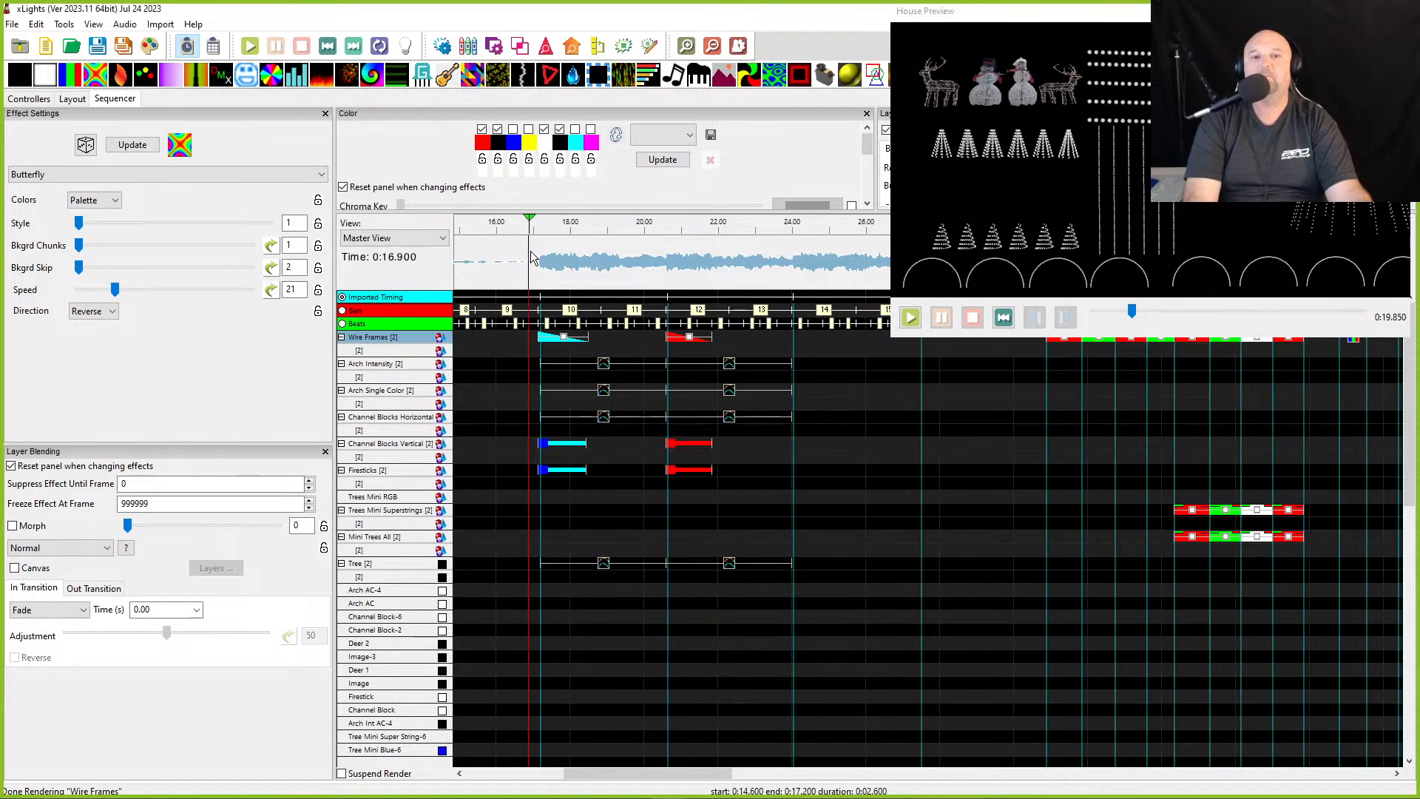
key("space")
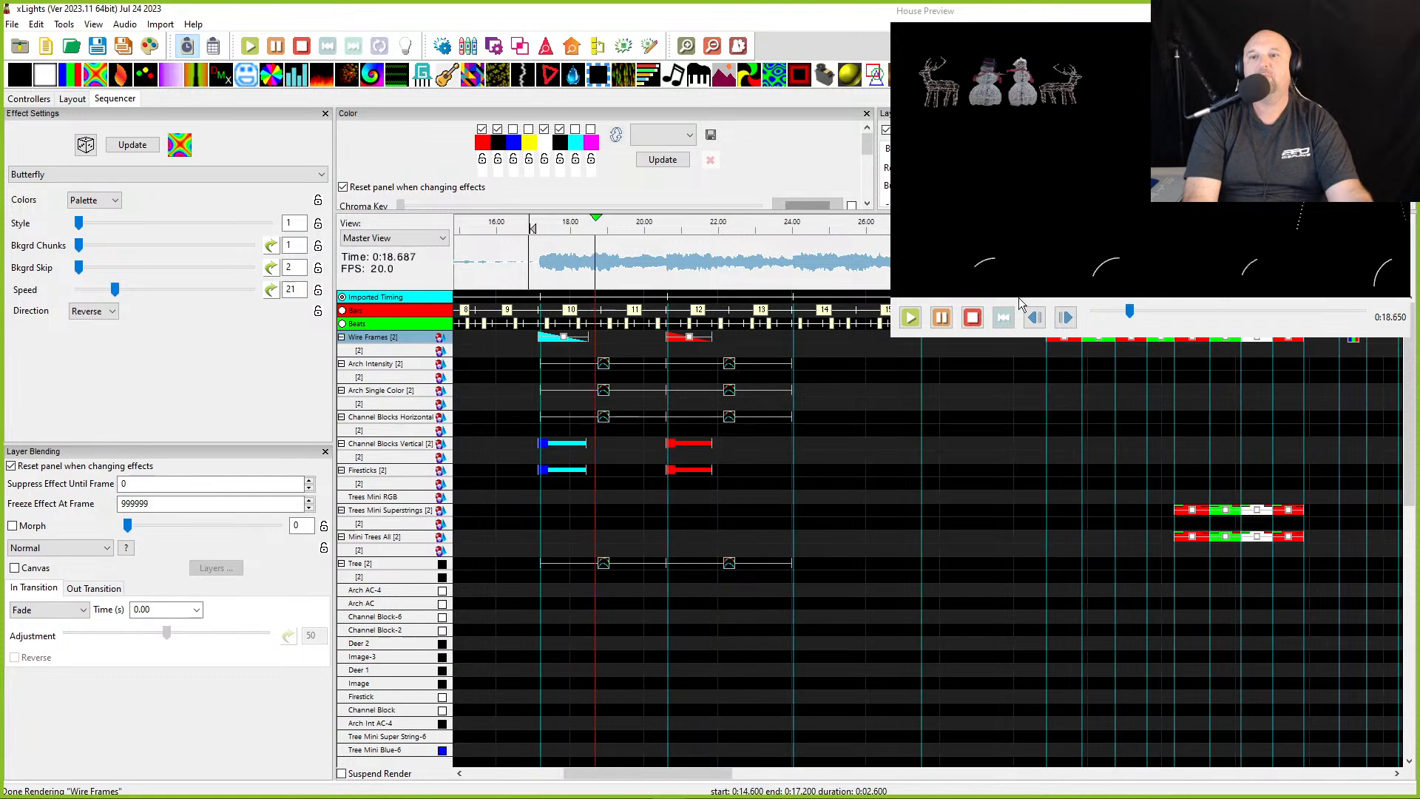
key("space")
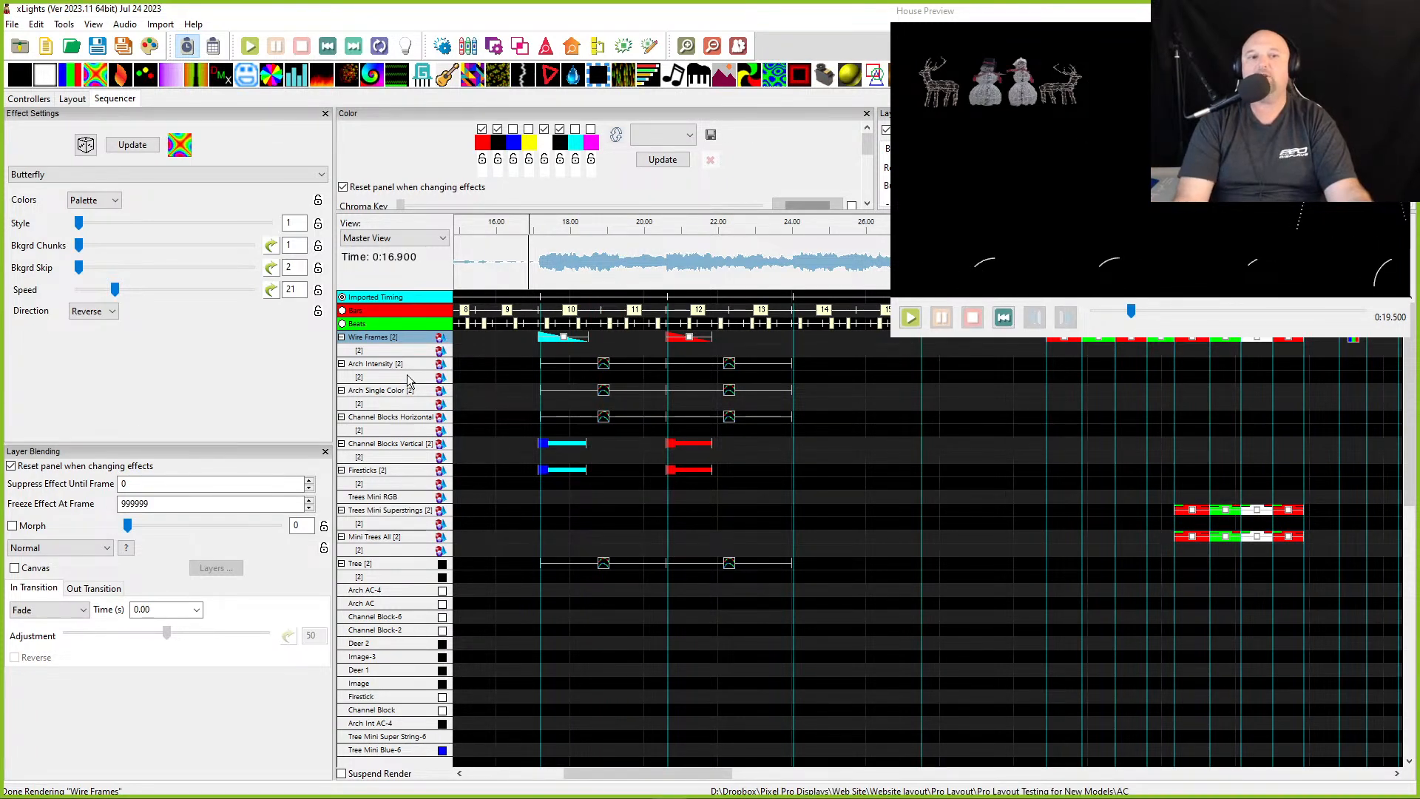
- Compare the Single Strand effects on Arch Intensity and Arch Single Color in the preview
left_click(601, 369)
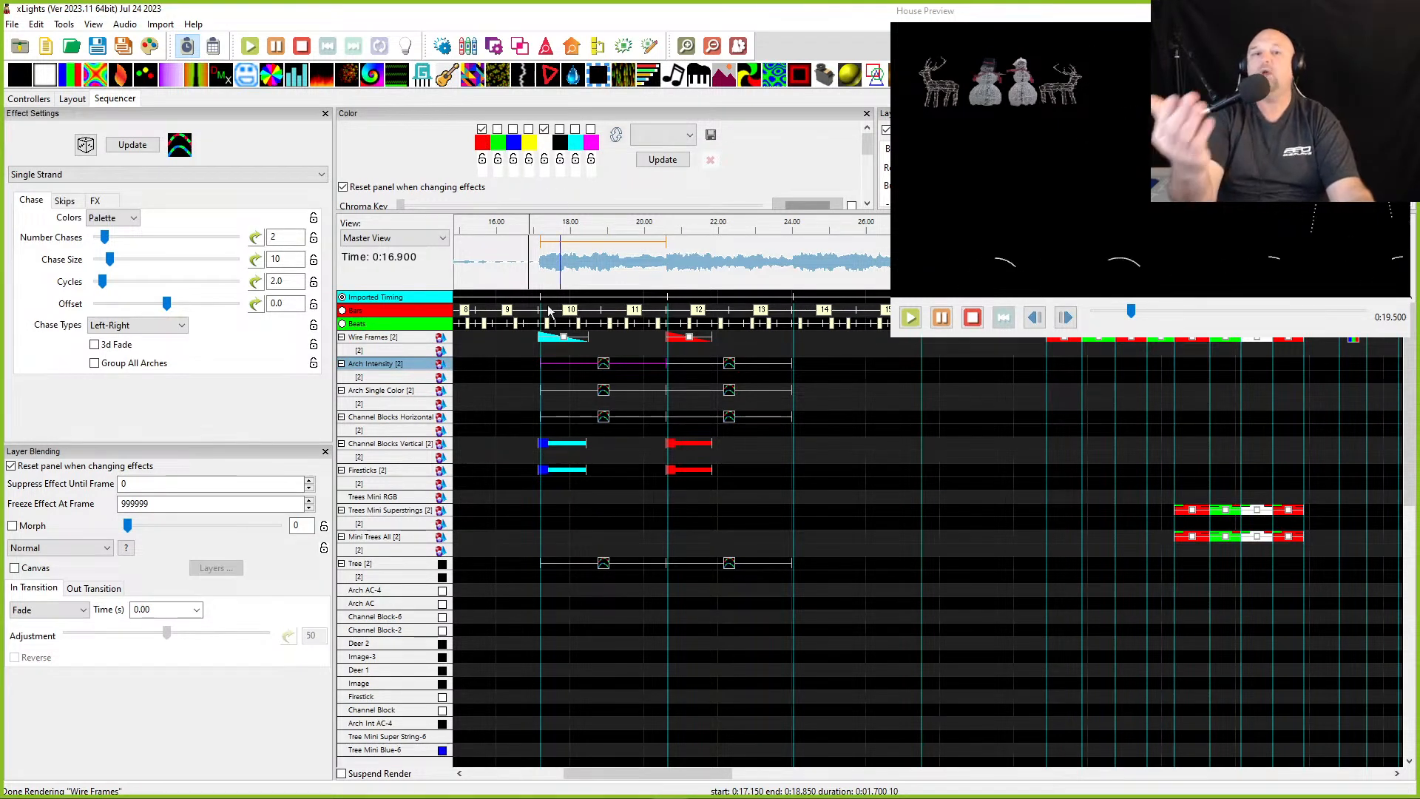
left_click(604, 395)
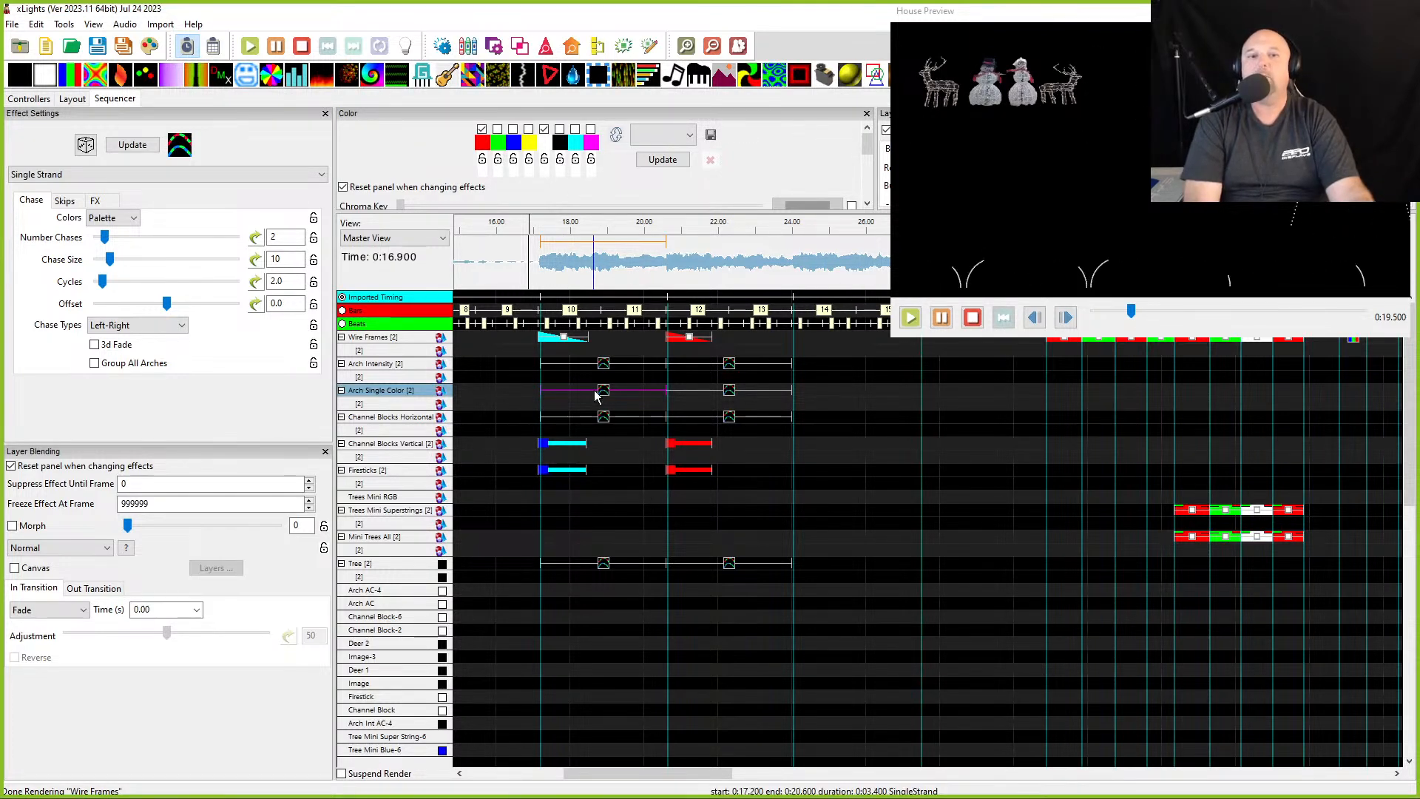
left_click(608, 361)
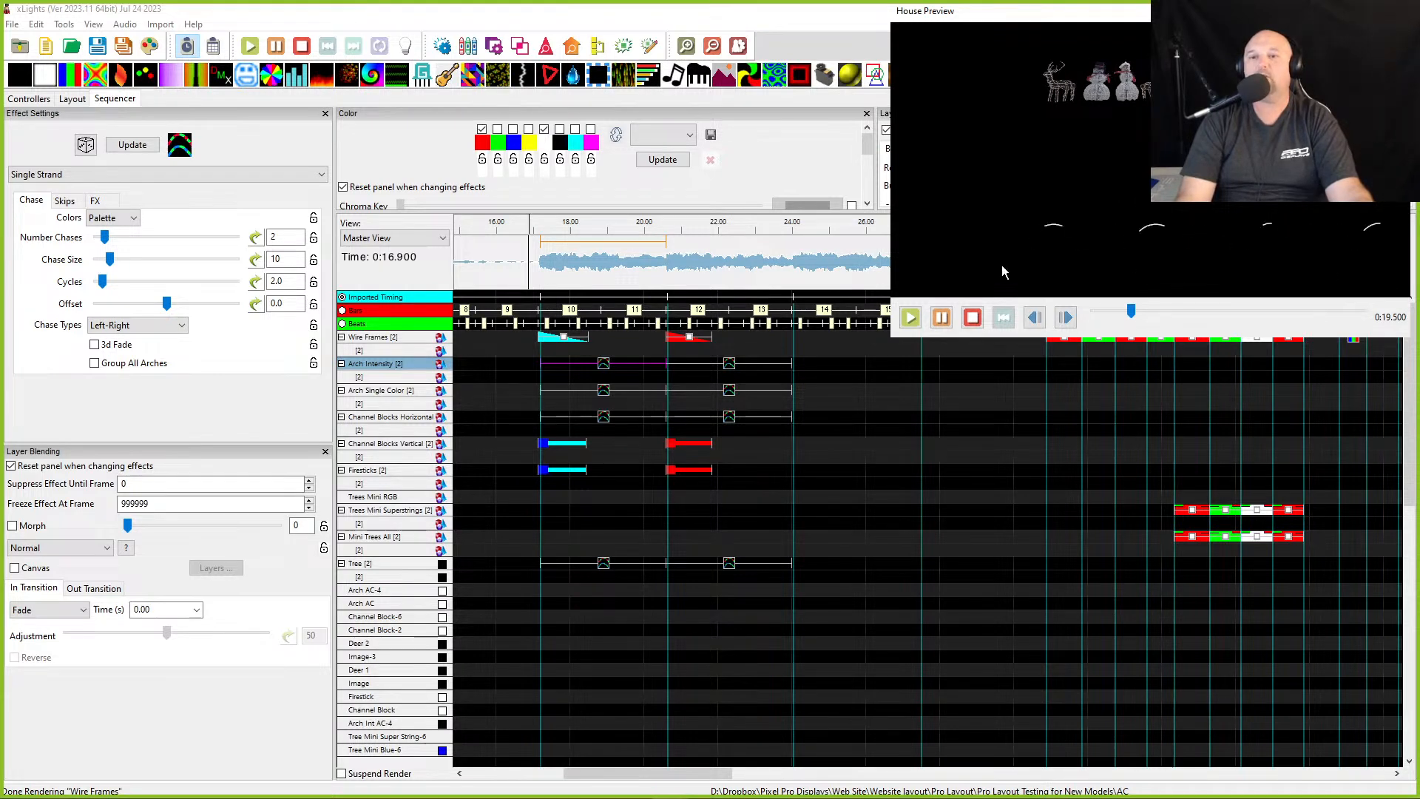
left_click(604, 397)
- Toggle palette colours on the Arch Single Color chase effect to compare the results in the preview
left_click(545, 128)
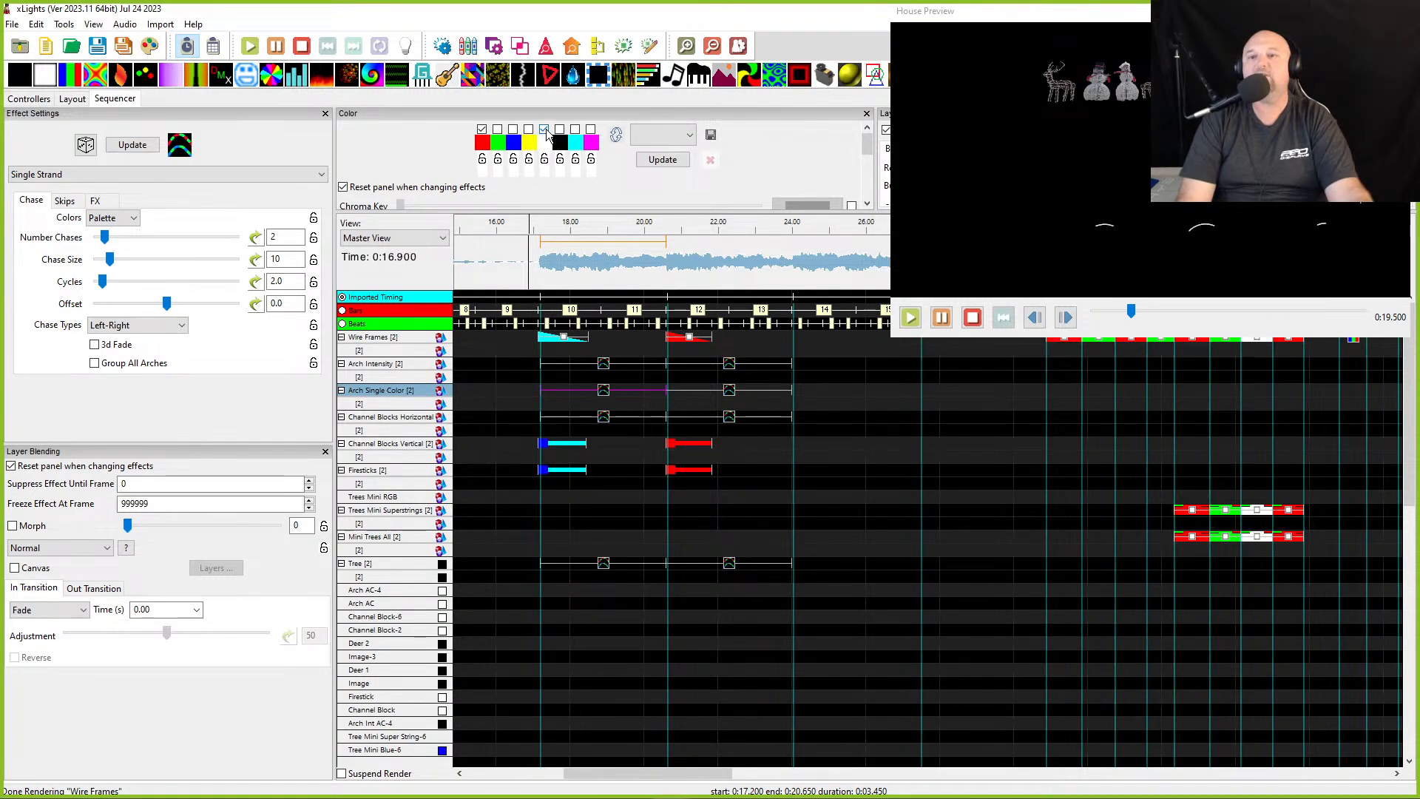
left_click_drag(1297, 264, 1149, 277)
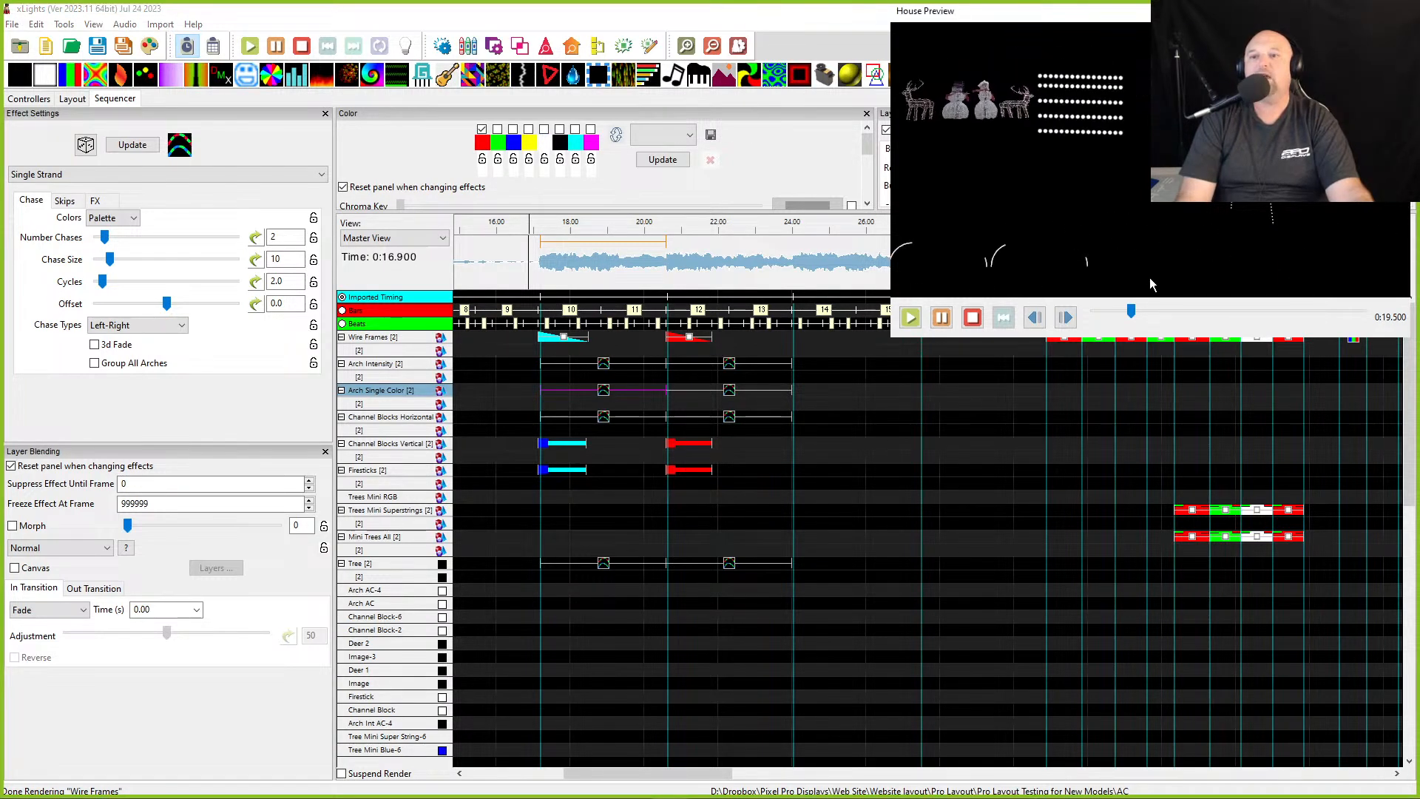
left_click(498, 130)
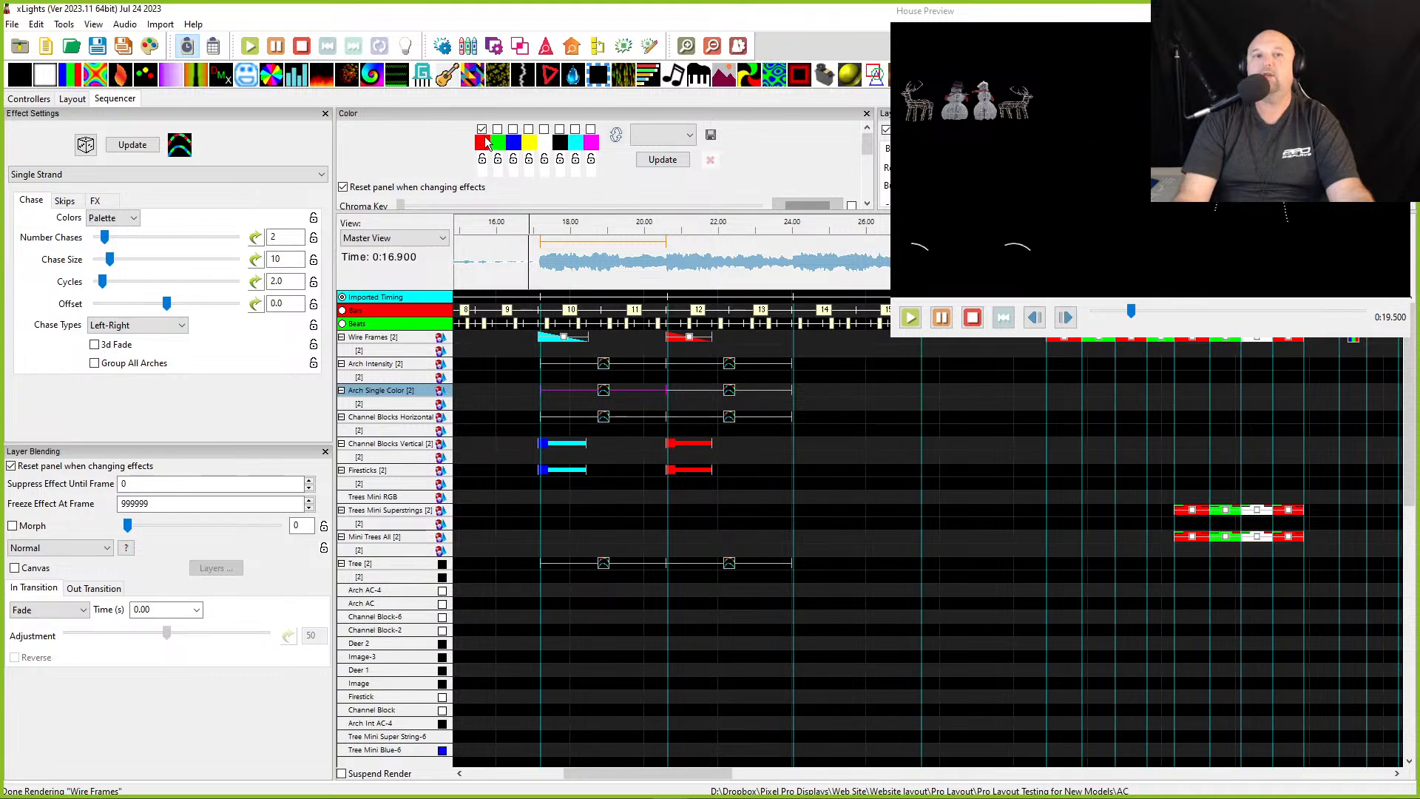
left_click(485, 133)
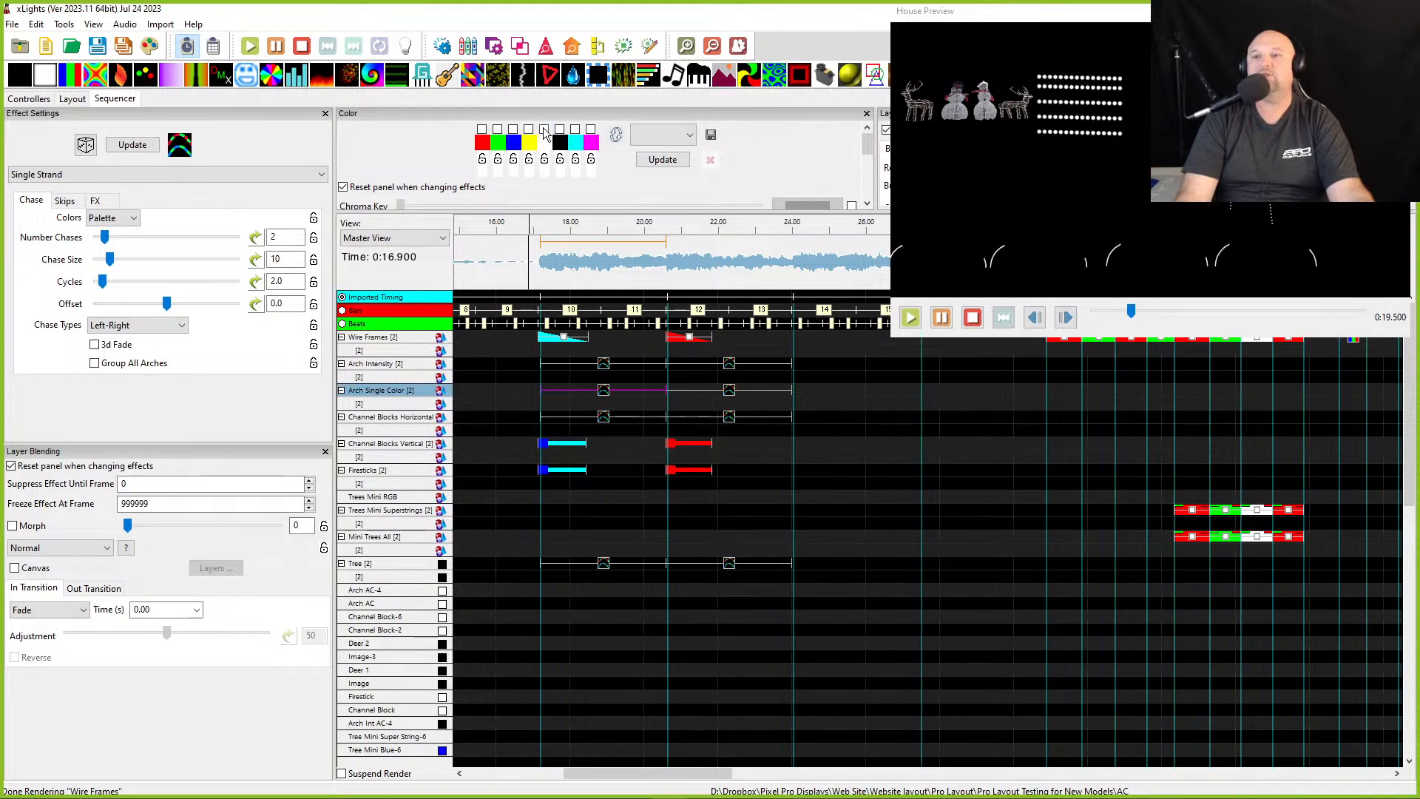
left_click(545, 130)
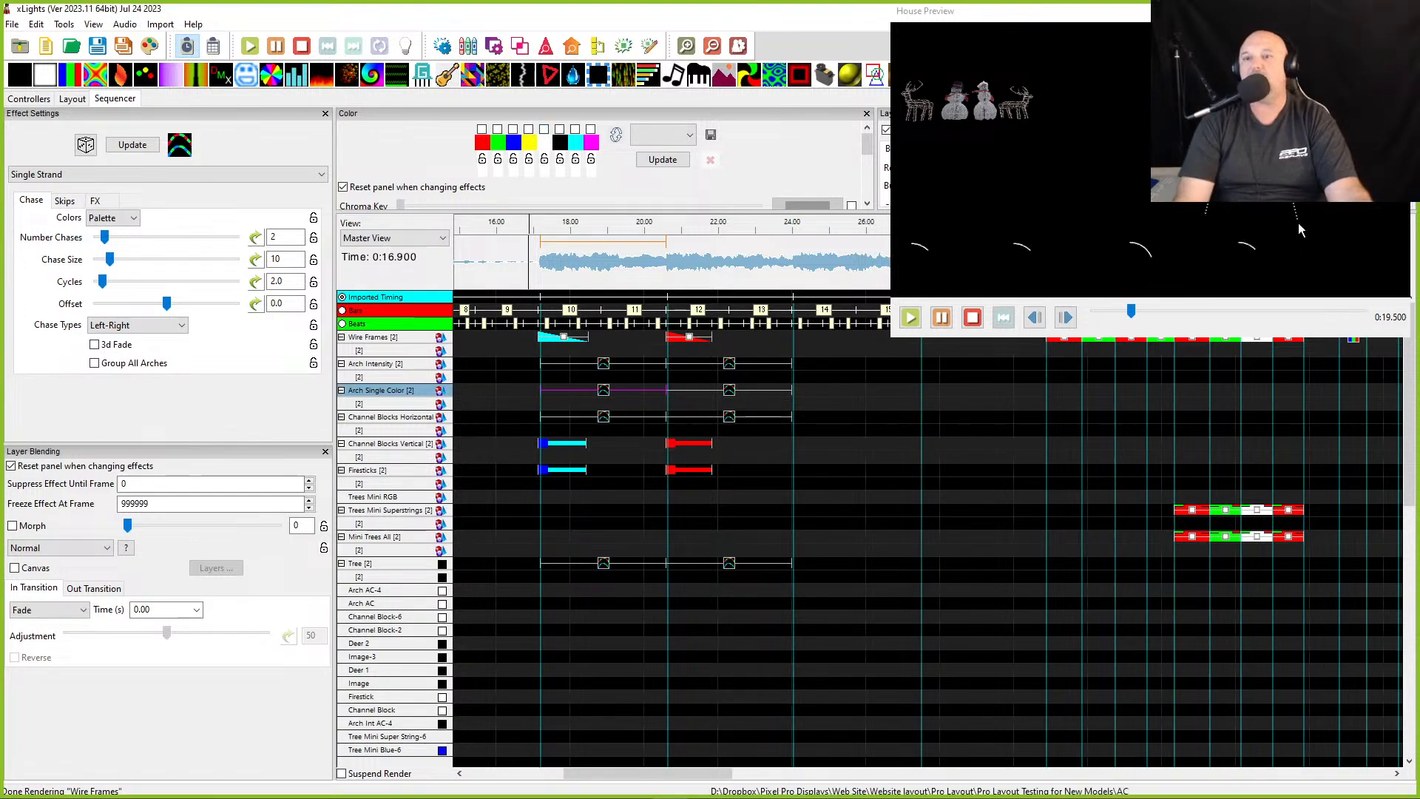
left_click(481, 130)
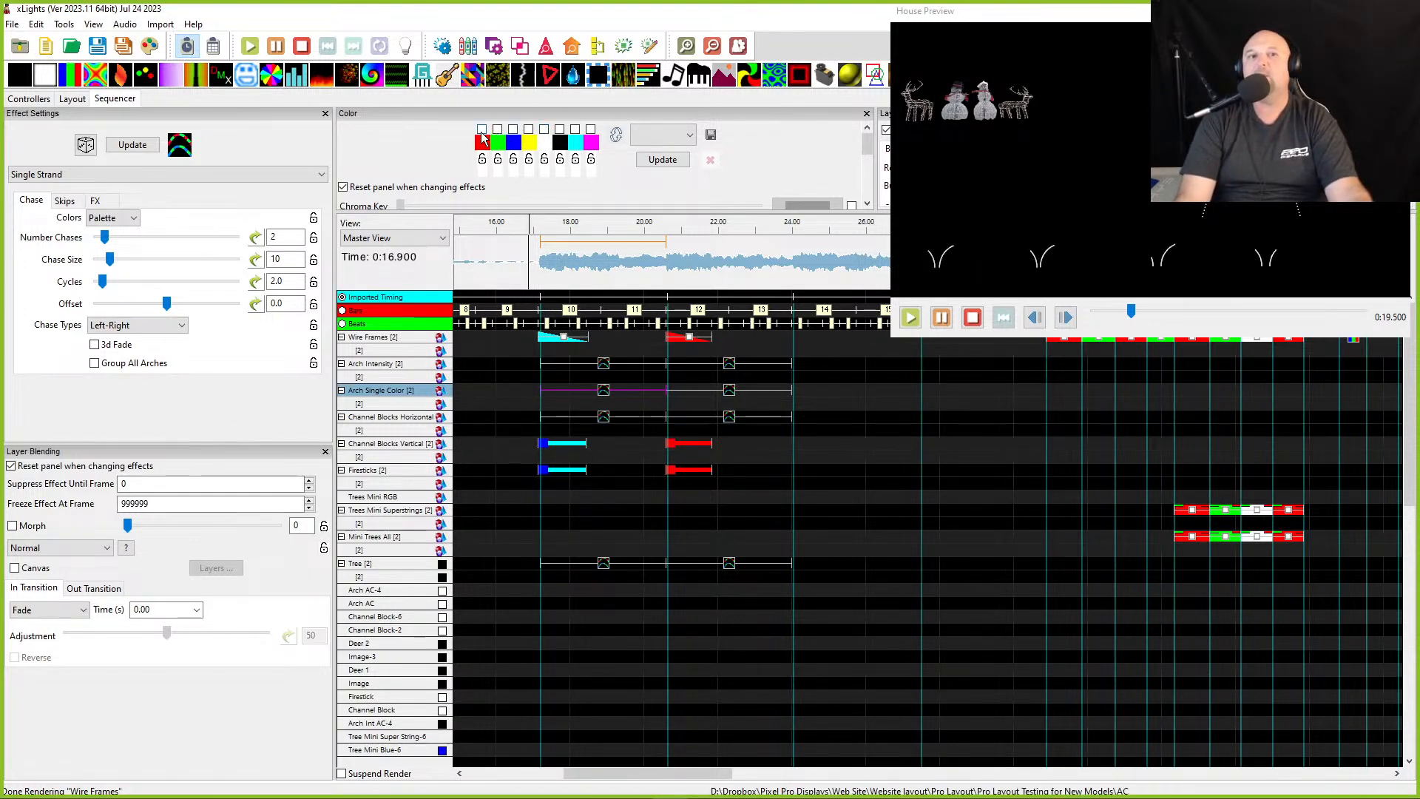
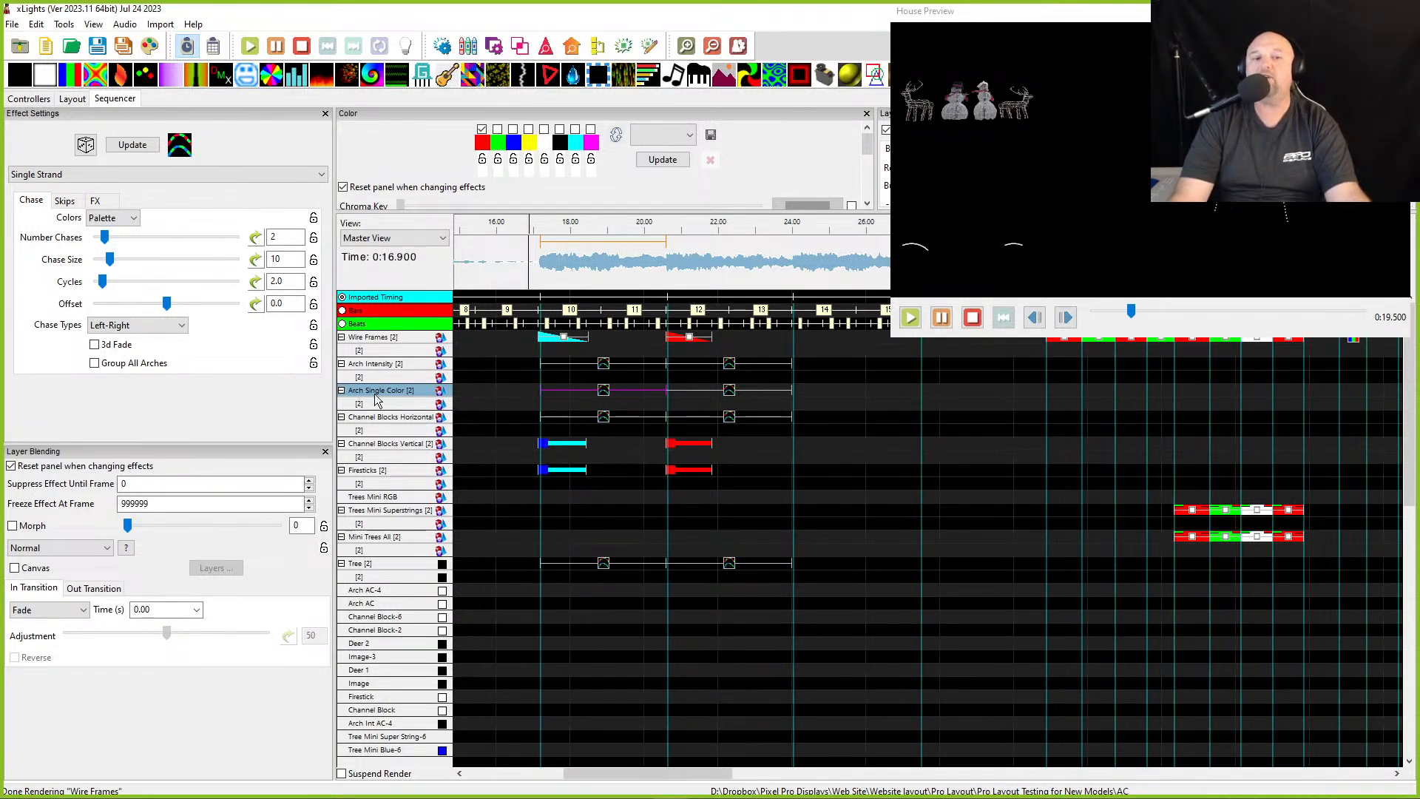
- Try to drag-select the effects across the Arch Single Color row and move the House Preview aside
left_click(497, 394)
scroll(497, 394, "down", 2)
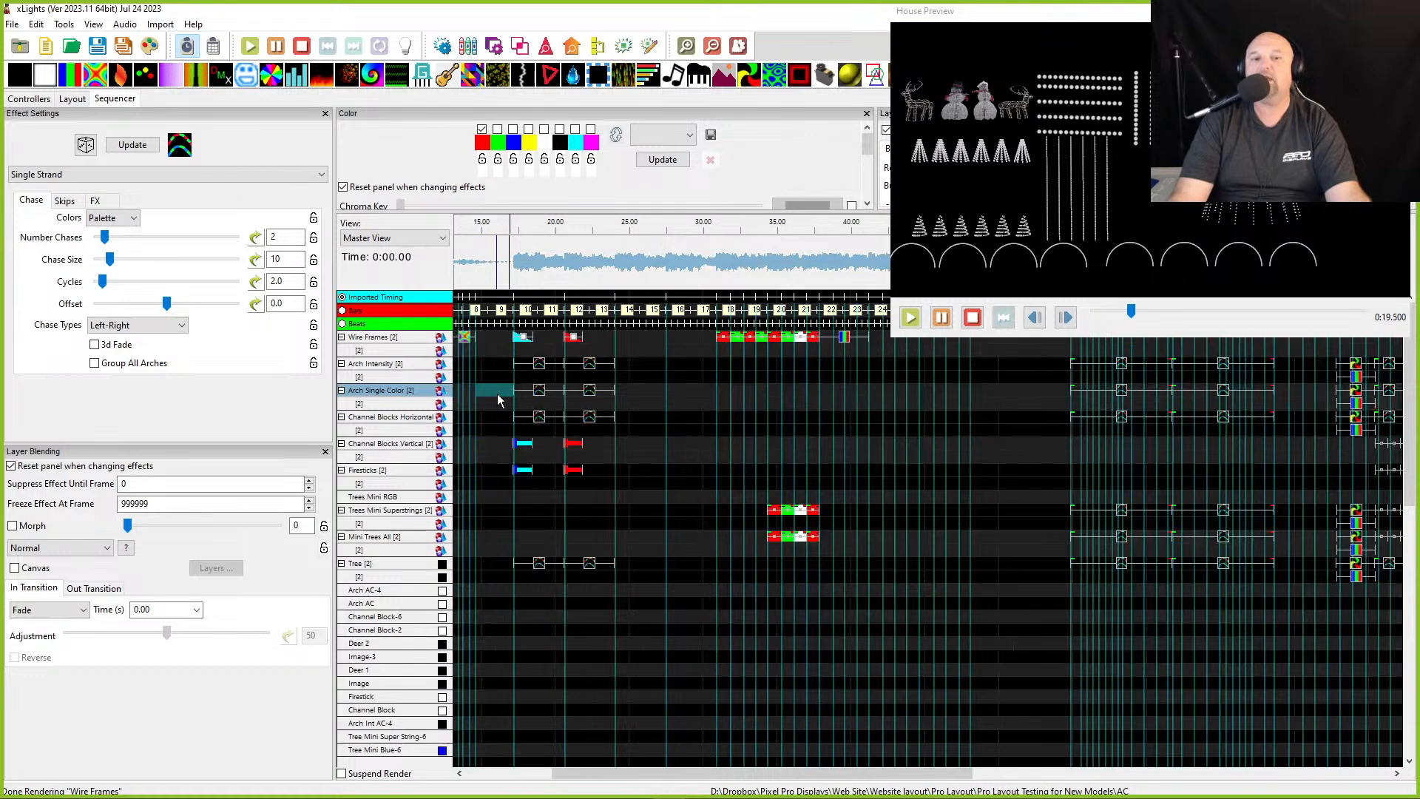
left_click_drag(494, 393, 1320, 405)
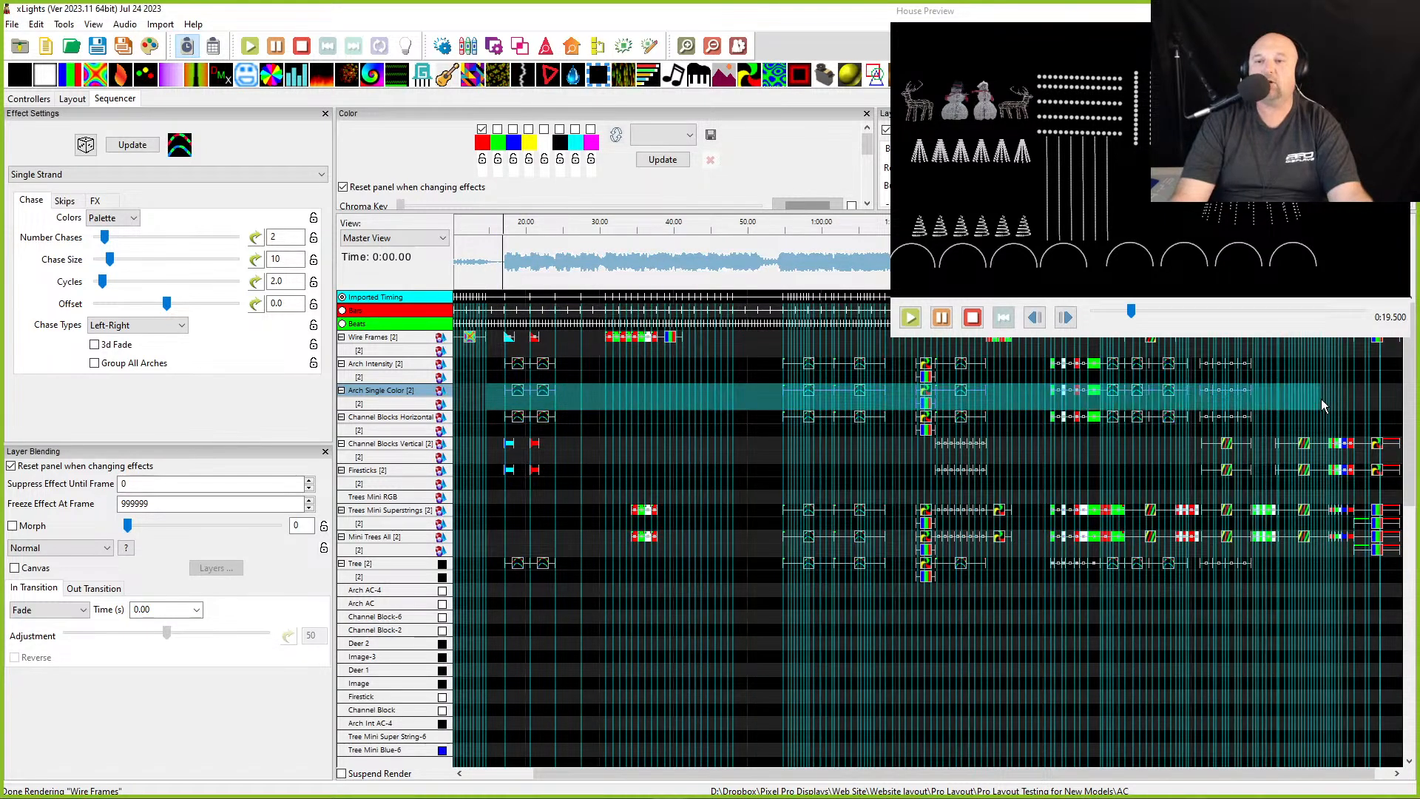
left_click(1029, 386)
scroll(958, 432, "right", 1)
left_click_drag(1081, 19, 446, 21)
- Inspect the On effects on Arch Intensity and Arch Single Color around 1:31 and play that section
left_click(1035, 273)
scroll(1035, 275, "up", 5)
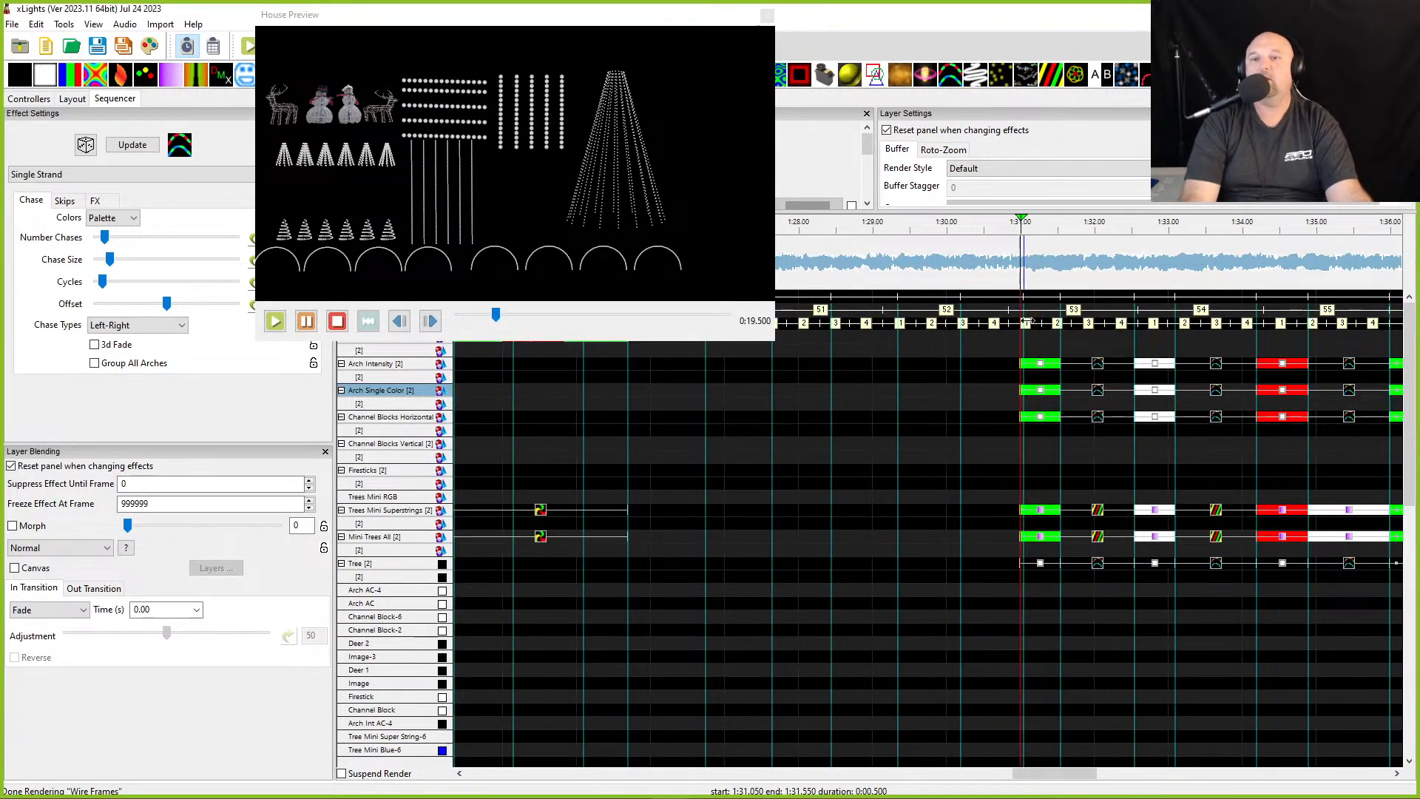
left_click(1039, 391)
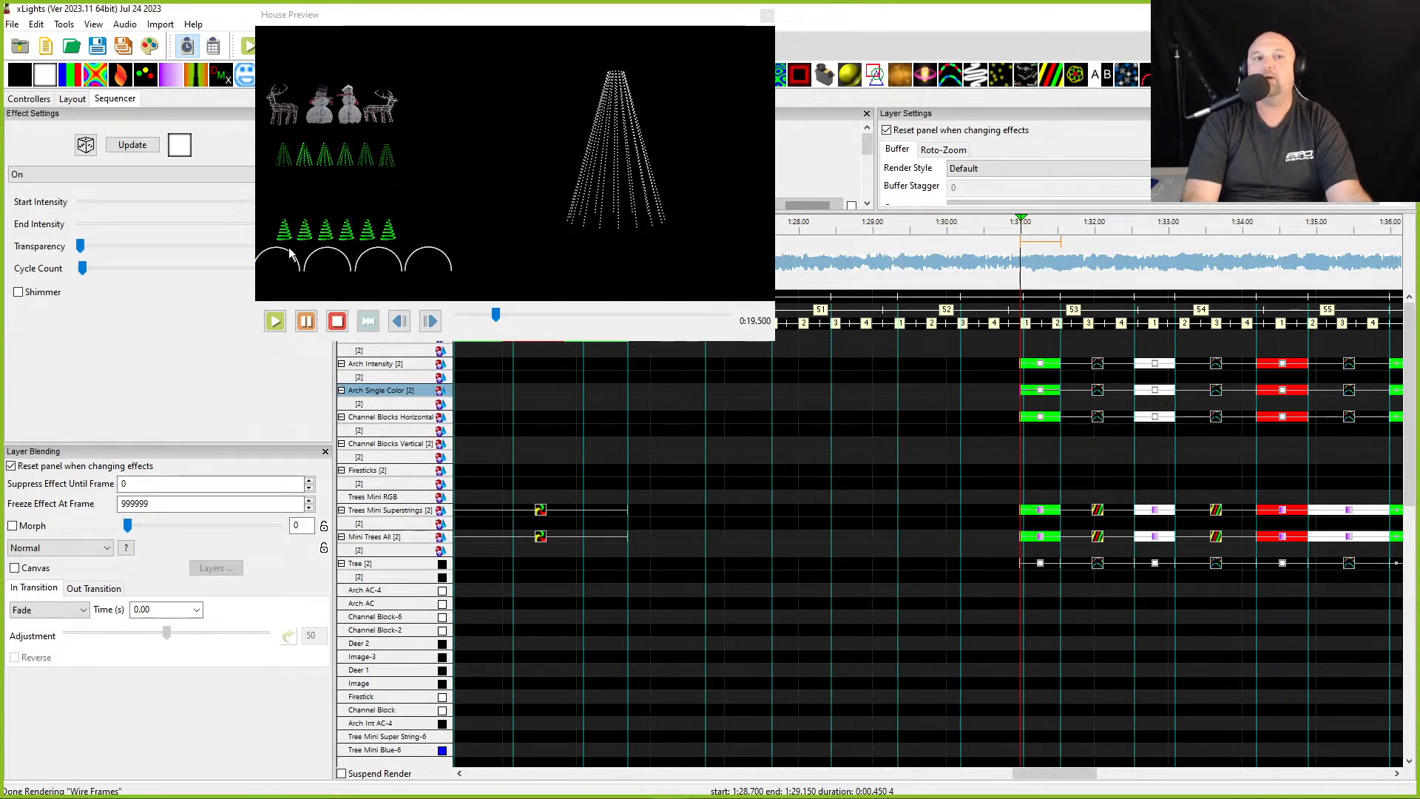
left_click(1045, 366)
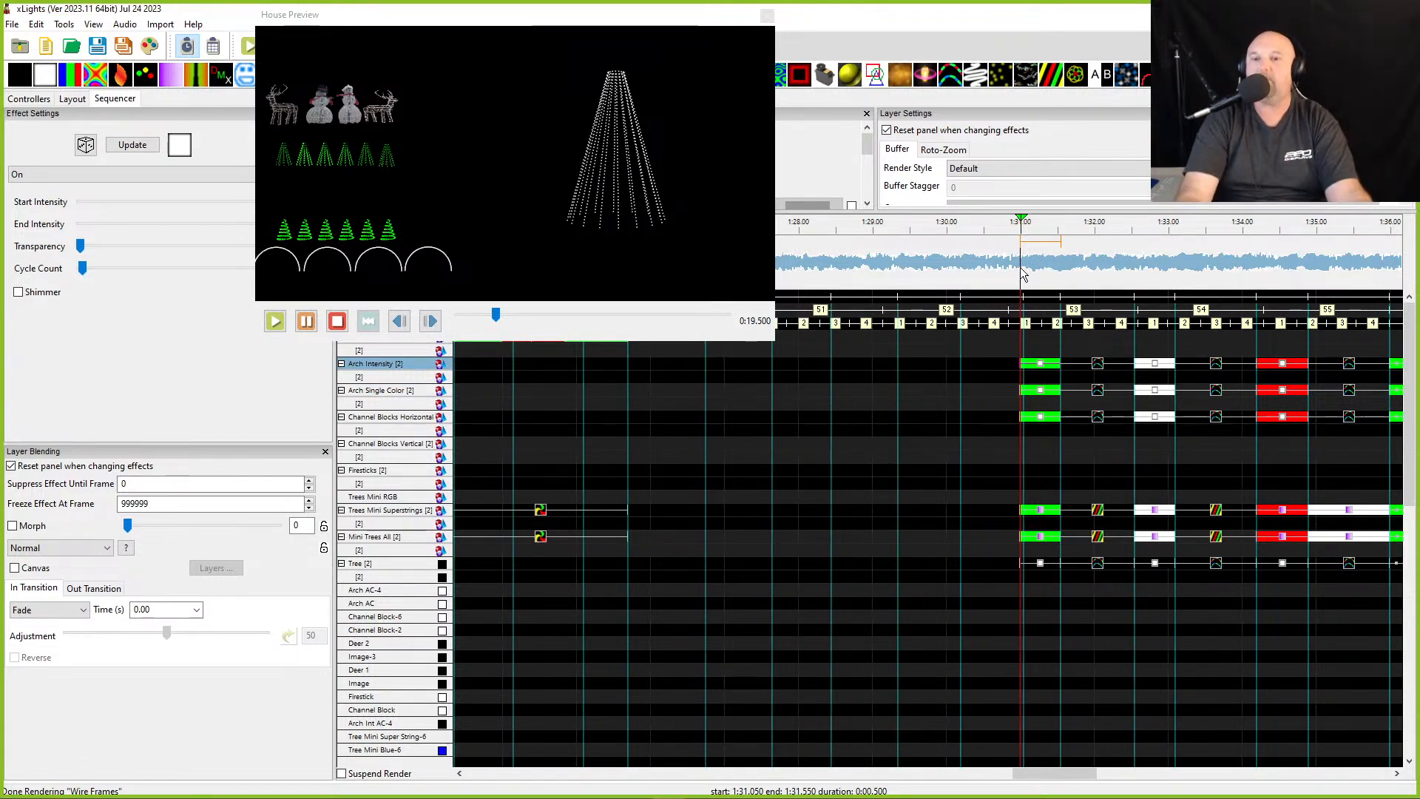
left_click(1004, 400)
left_click(1245, 391)
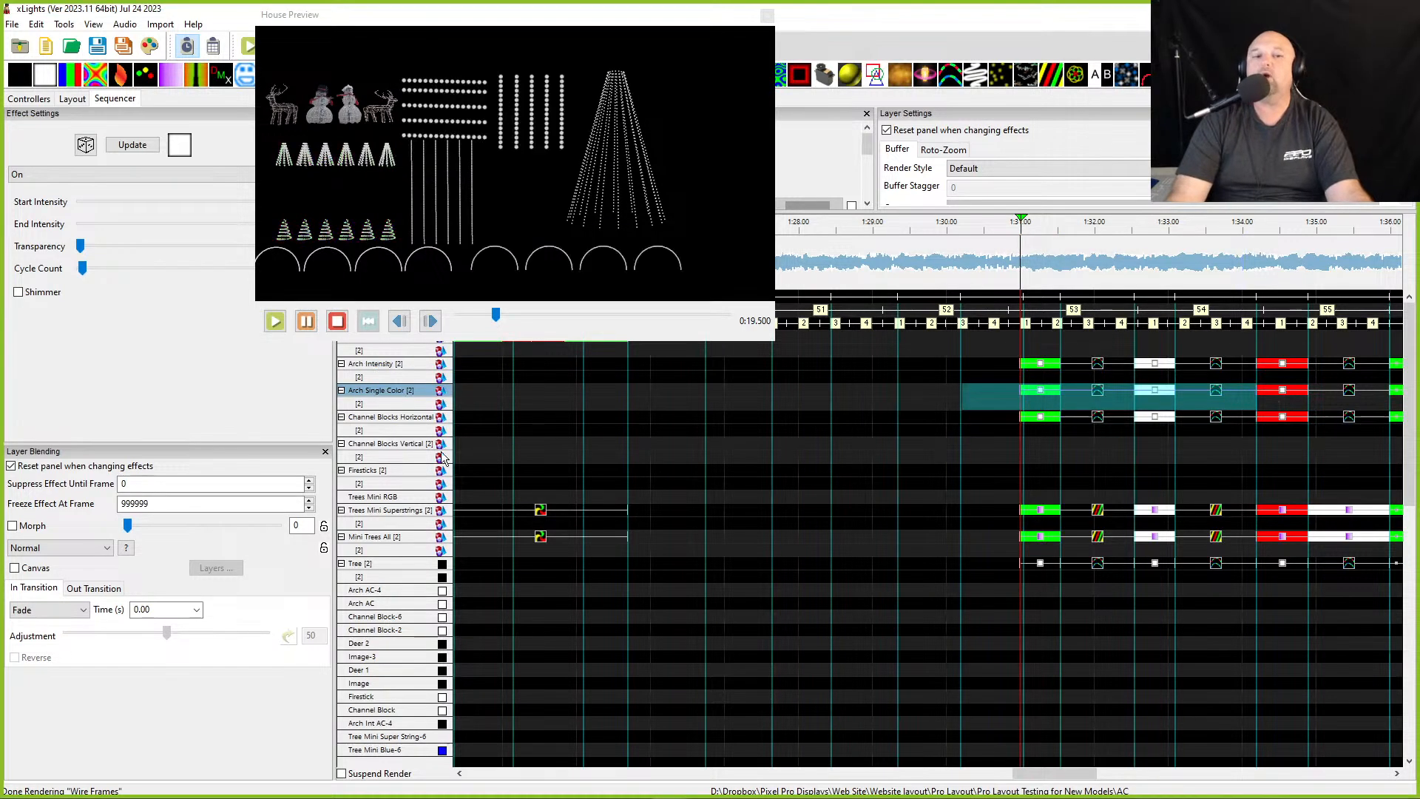
scroll(485, 453, "down", 2)
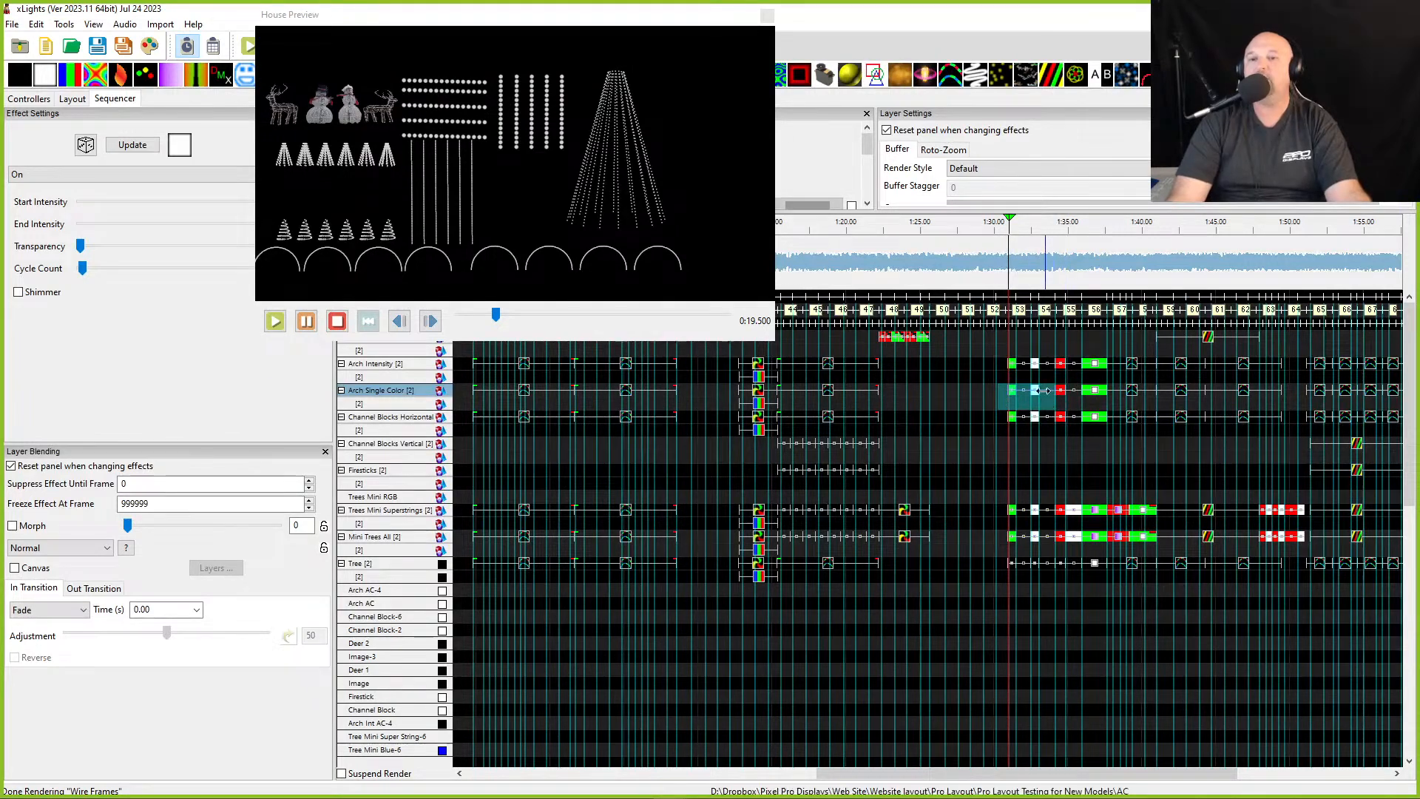
left_click(1015, 276)
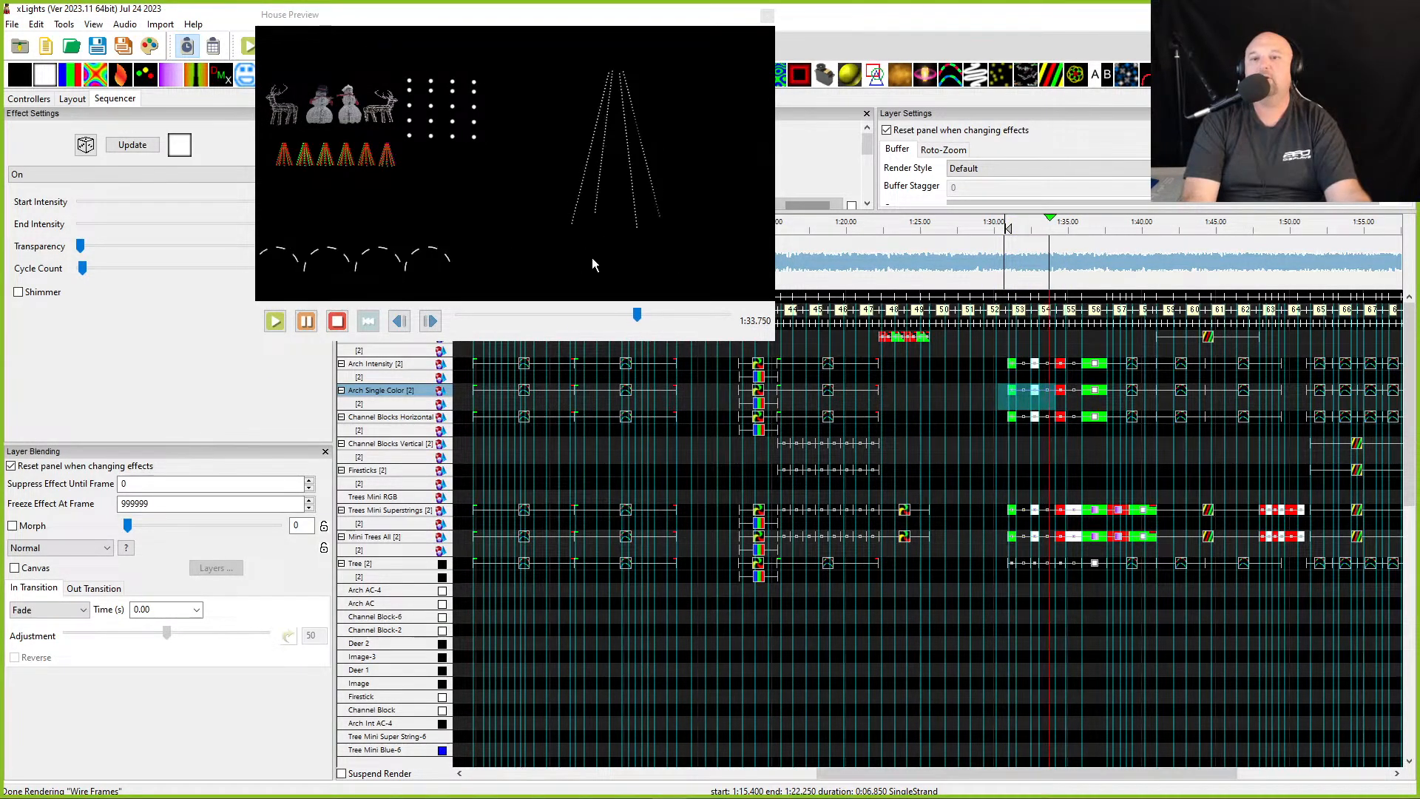
key("space")
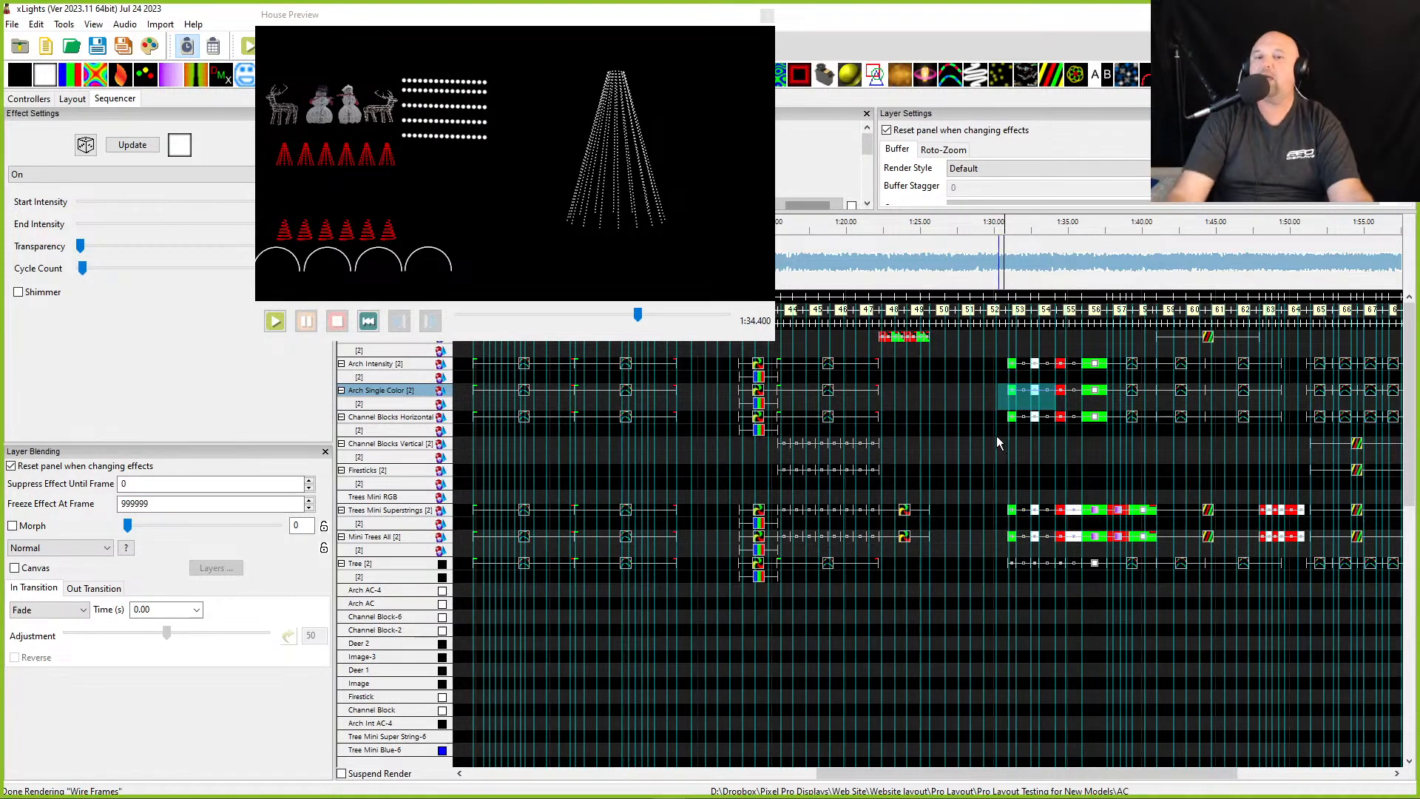
- Select all effects on the Arch Single Color model and apply the white palette colour to every selected effect
scroll(982, 398, "down", 1)
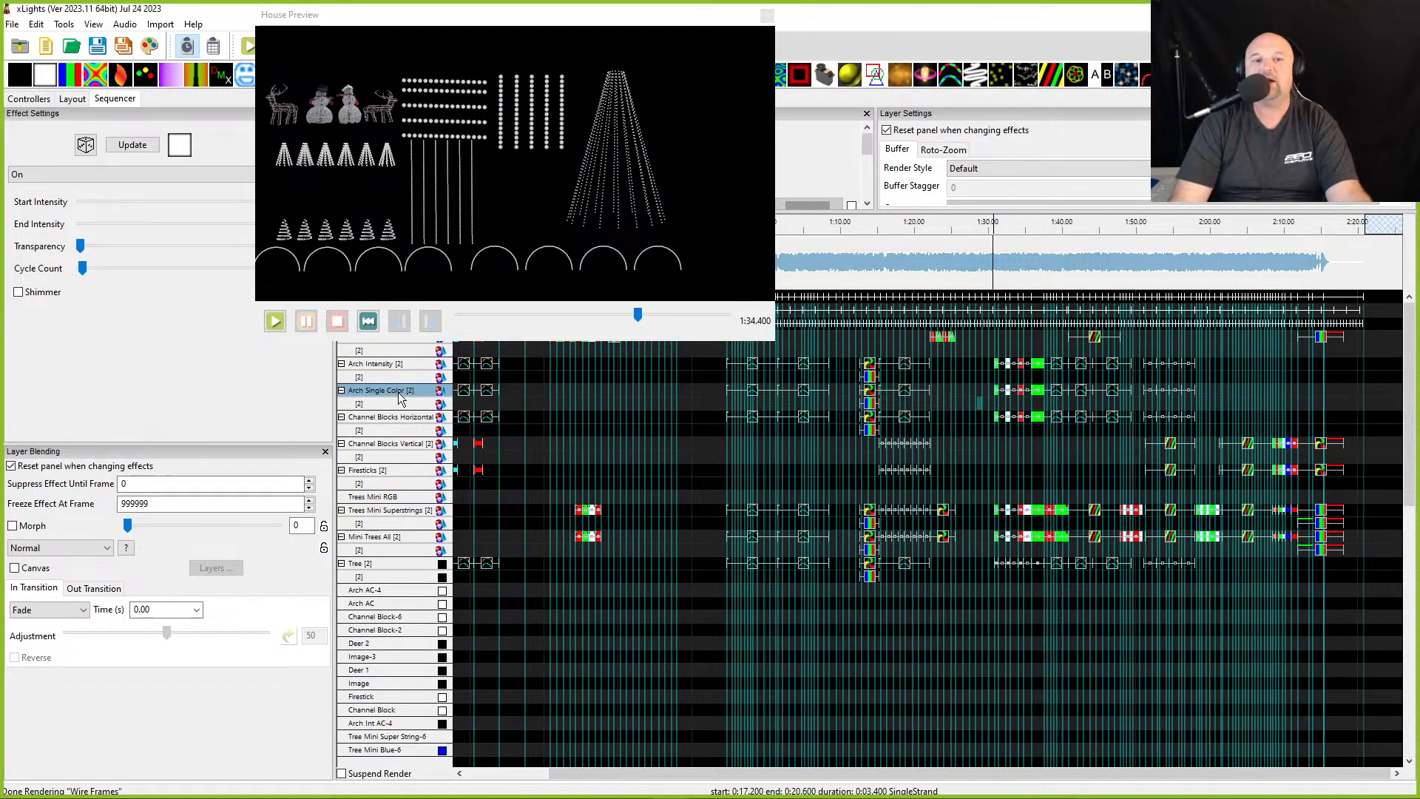
right_click(374, 394)
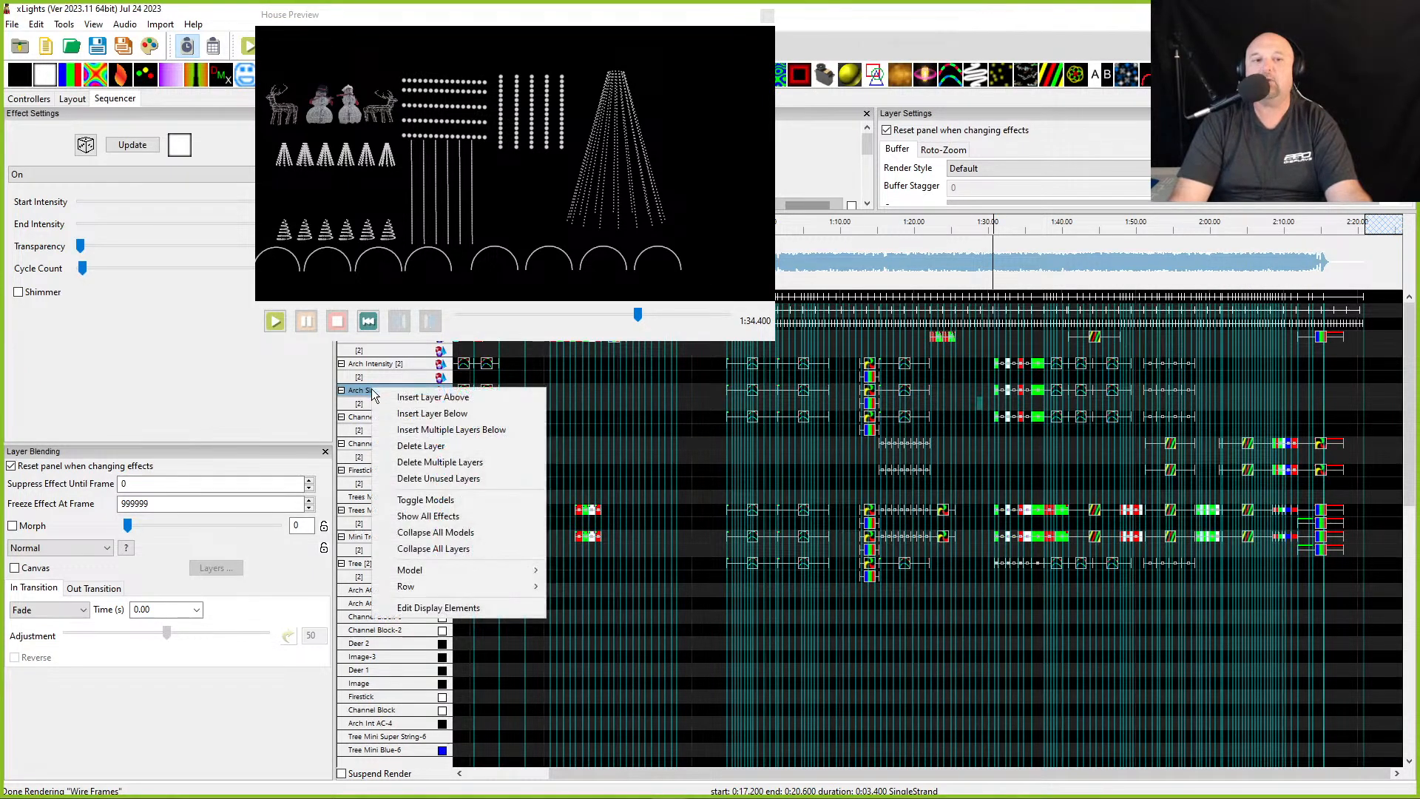
mouse_move(429, 570)
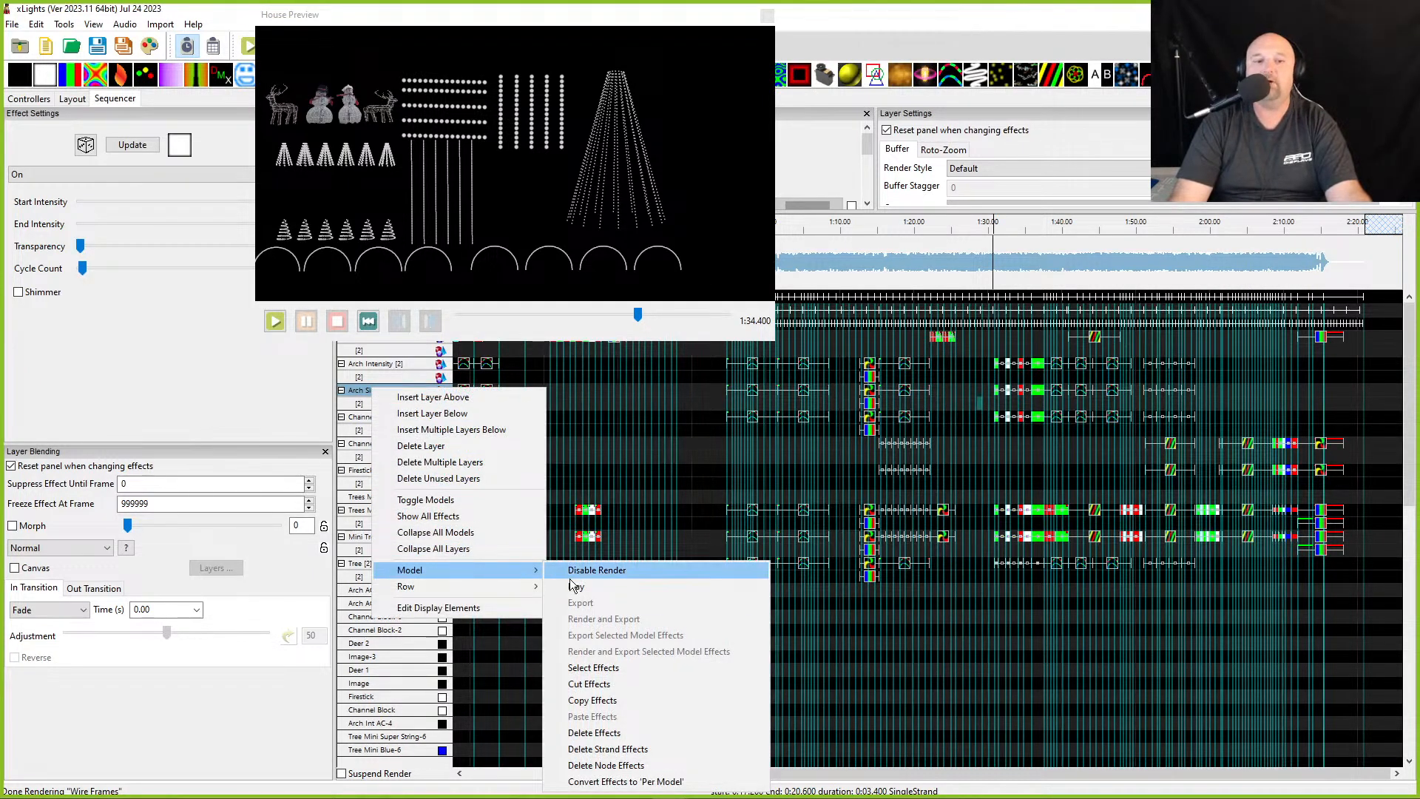
left_click(569, 668)
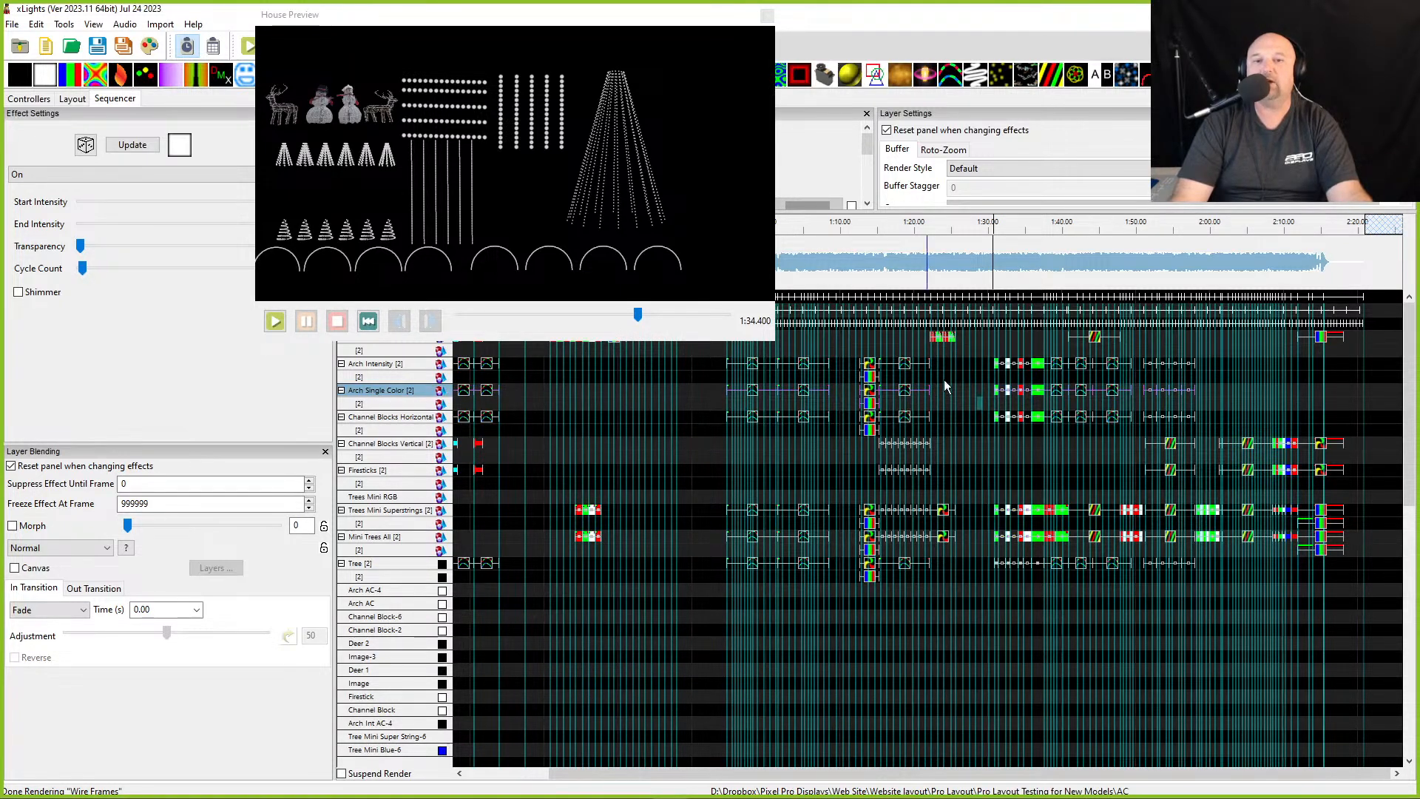
left_click_drag(647, 19, 1197, 47)
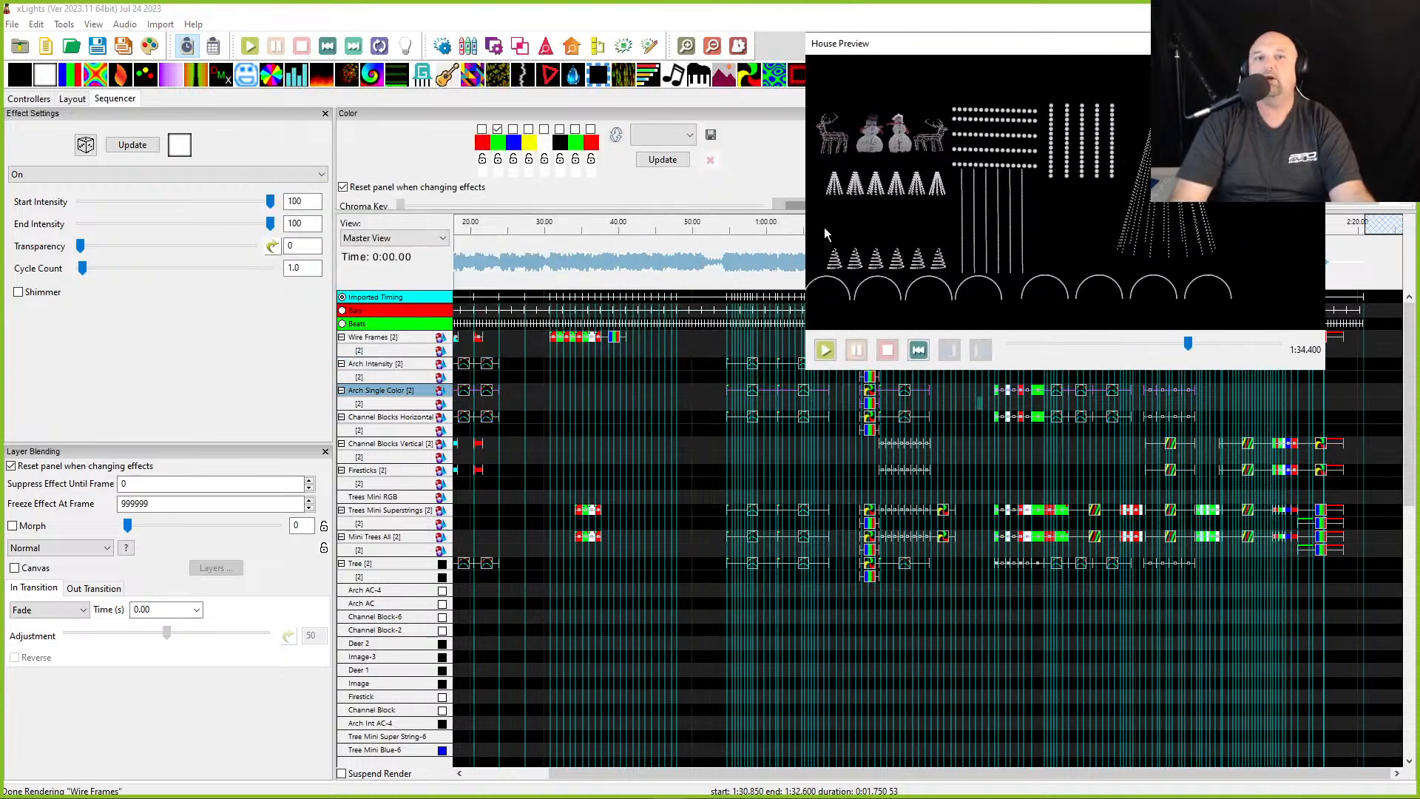
left_click(543, 130)
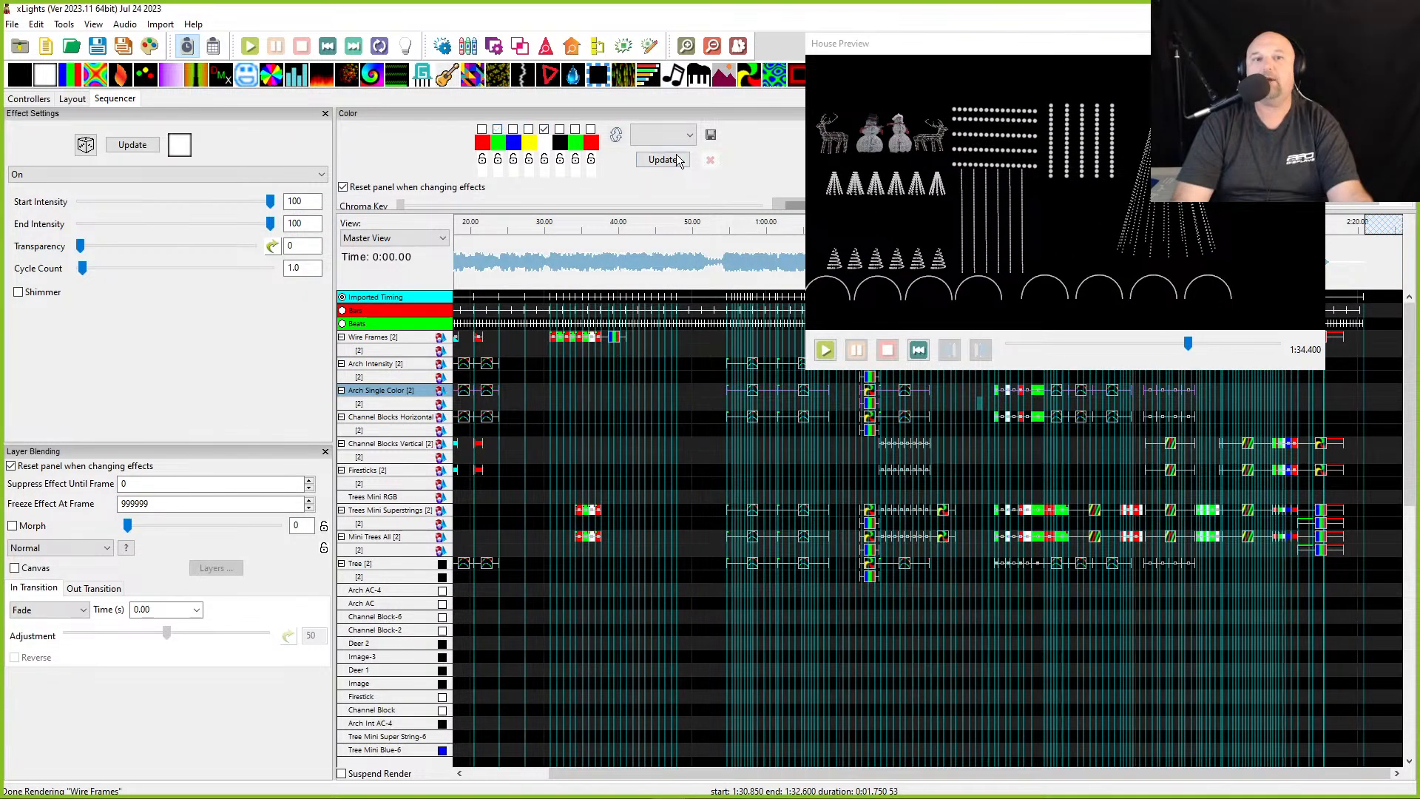
left_click(654, 160)
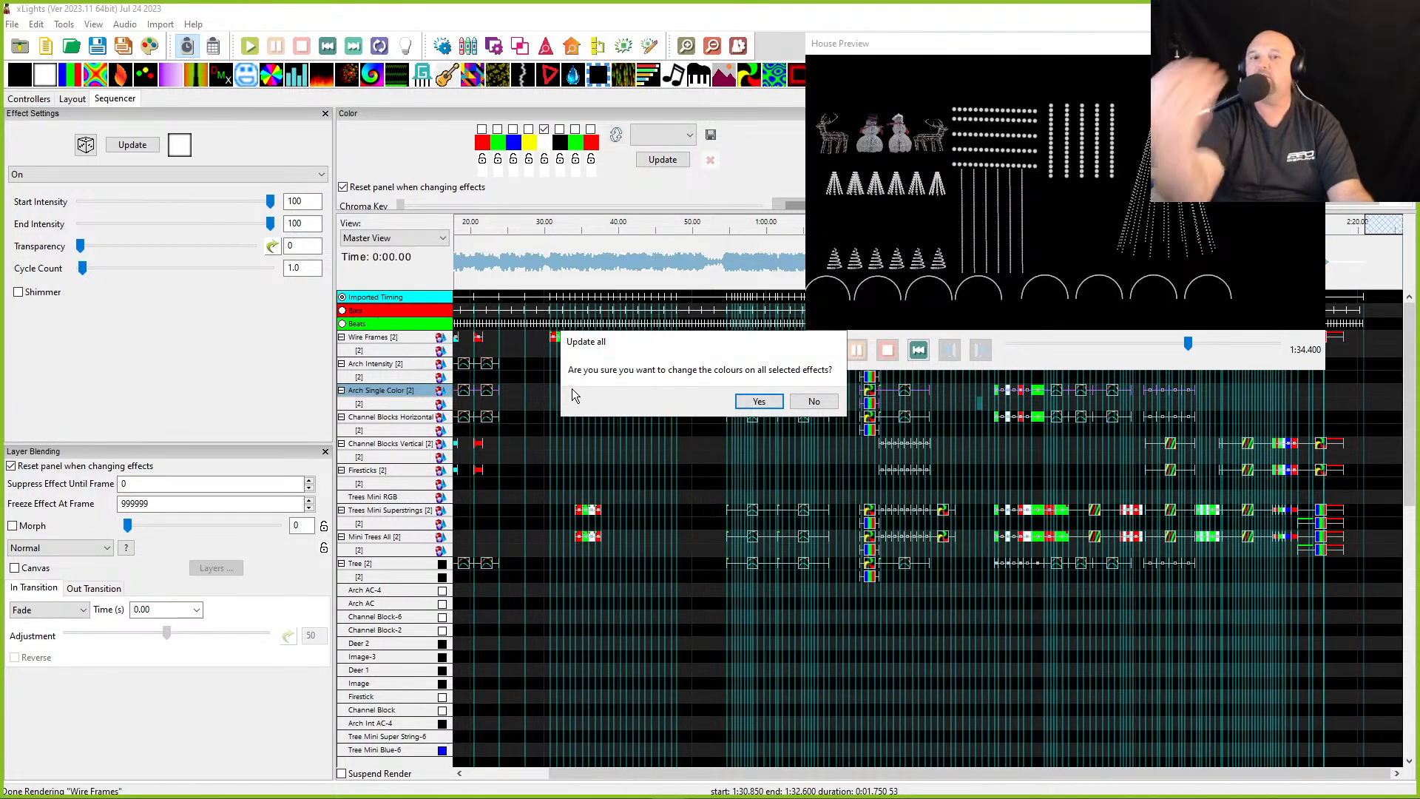
left_click(750, 404)
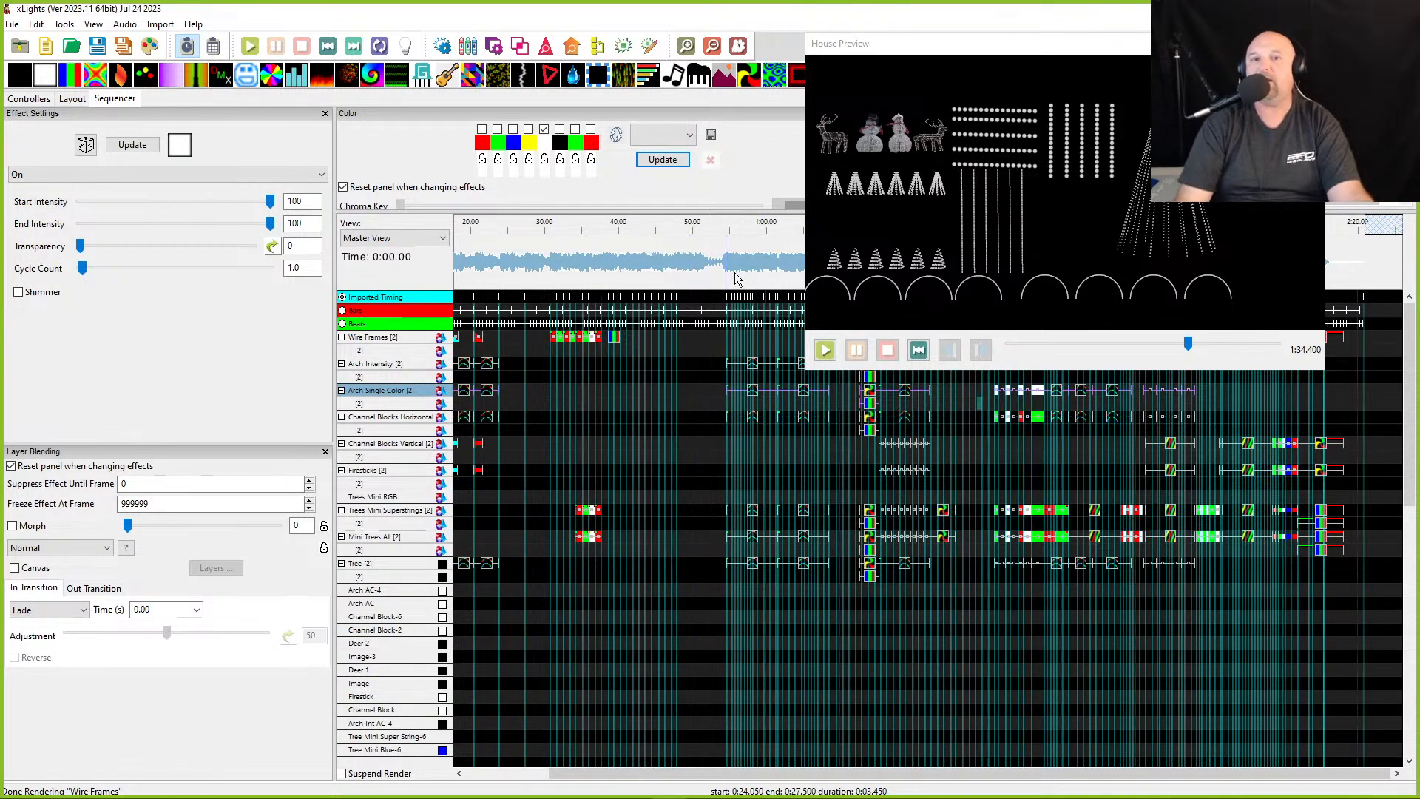
- Move the House Preview and play the section around 1:39 to review the recoloured arches
left_click_drag(1006, 55, 491, 29)
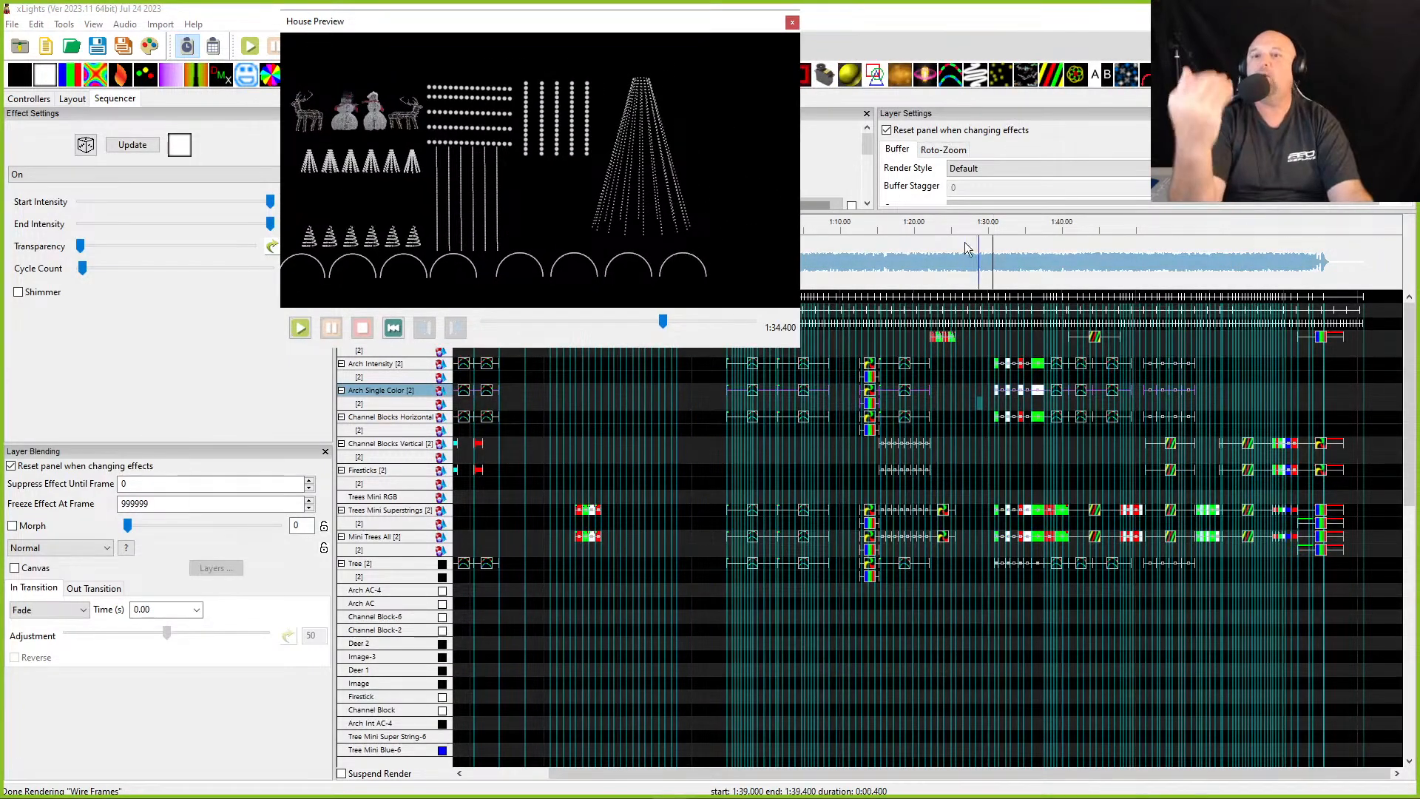
left_click(1003, 269)
left_click(995, 284)
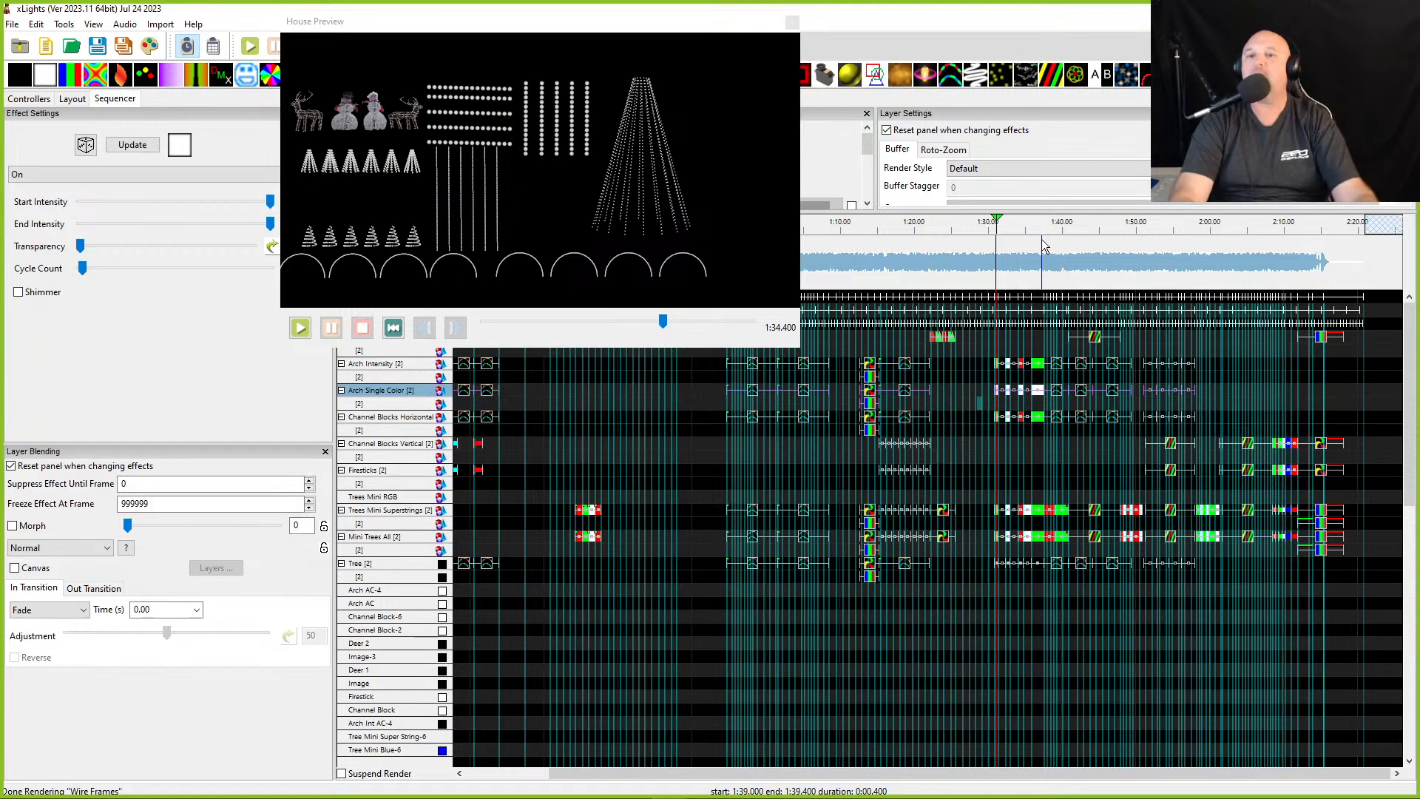
key("space")
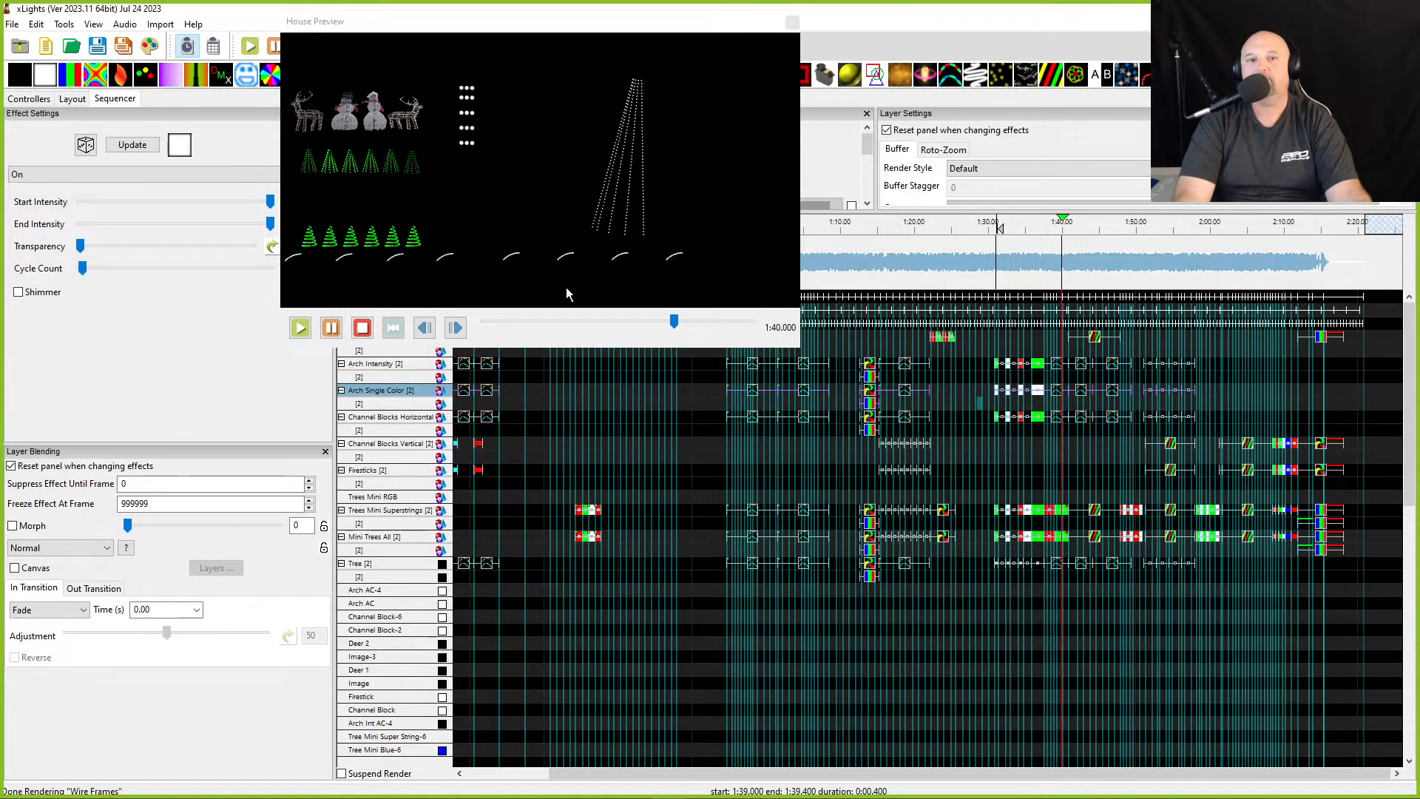
key("space")
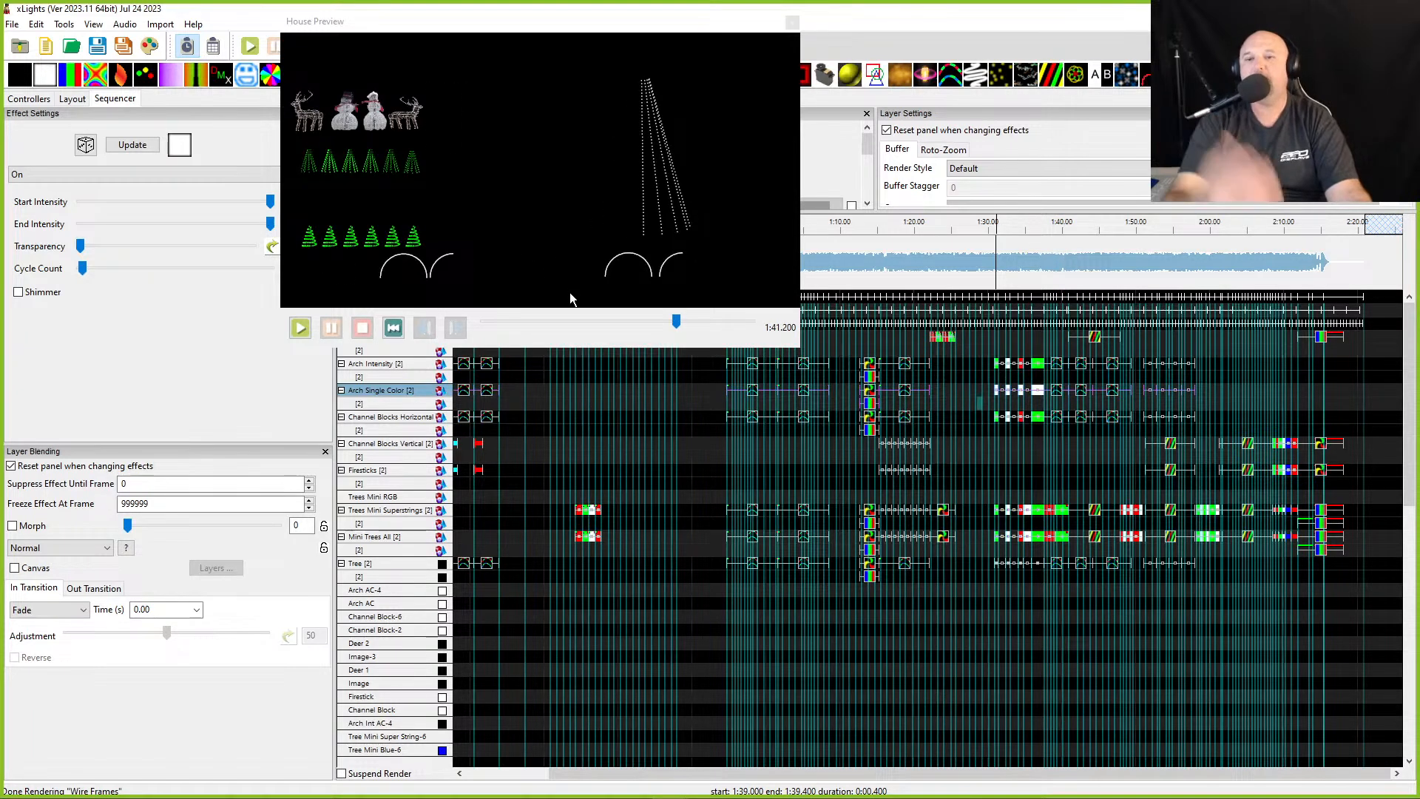
- Zoom into the timeline and play the section from about 1:31 in the House Preview
scroll(1101, 274, "up", 3)
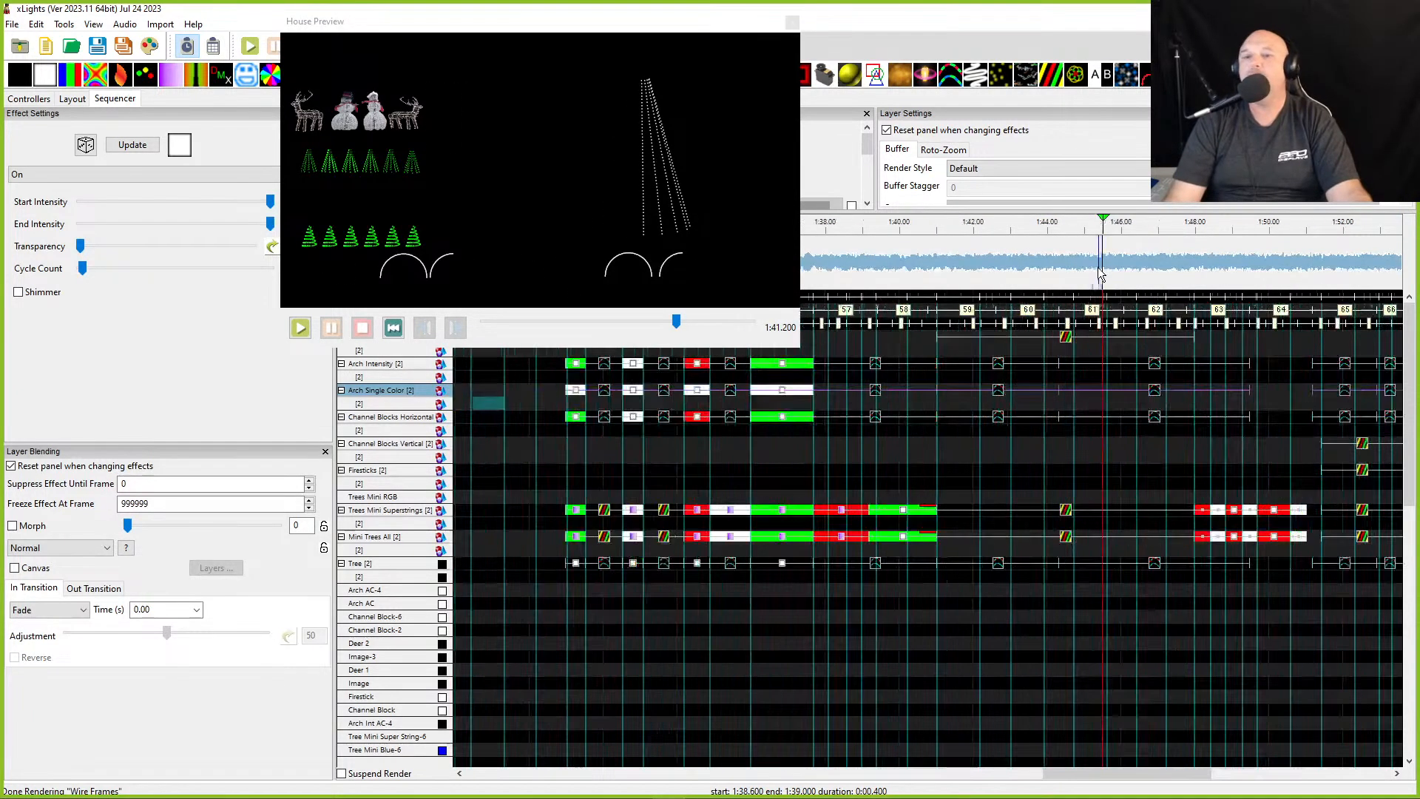
scroll(1056, 318, "down", 3)
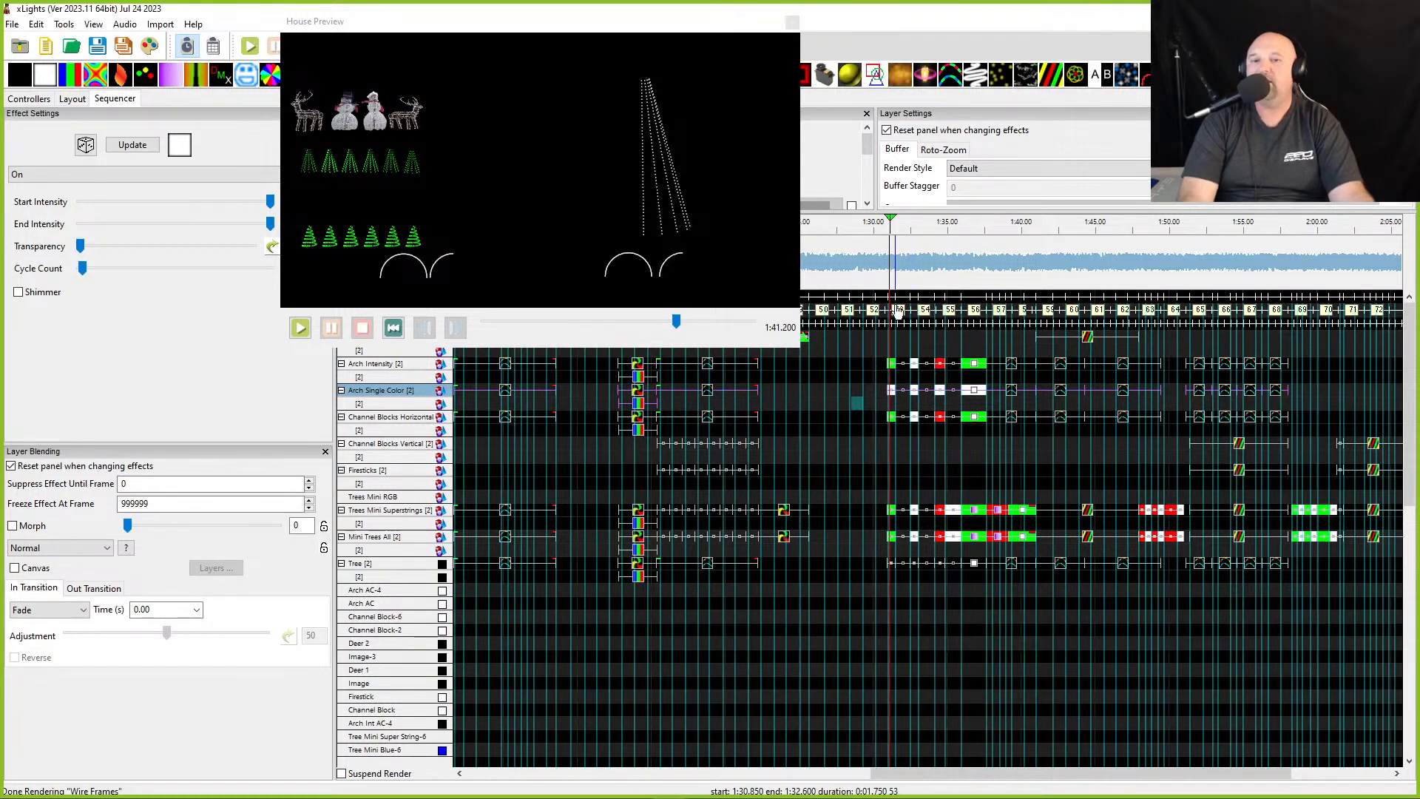
scroll(897, 319, "up", 4)
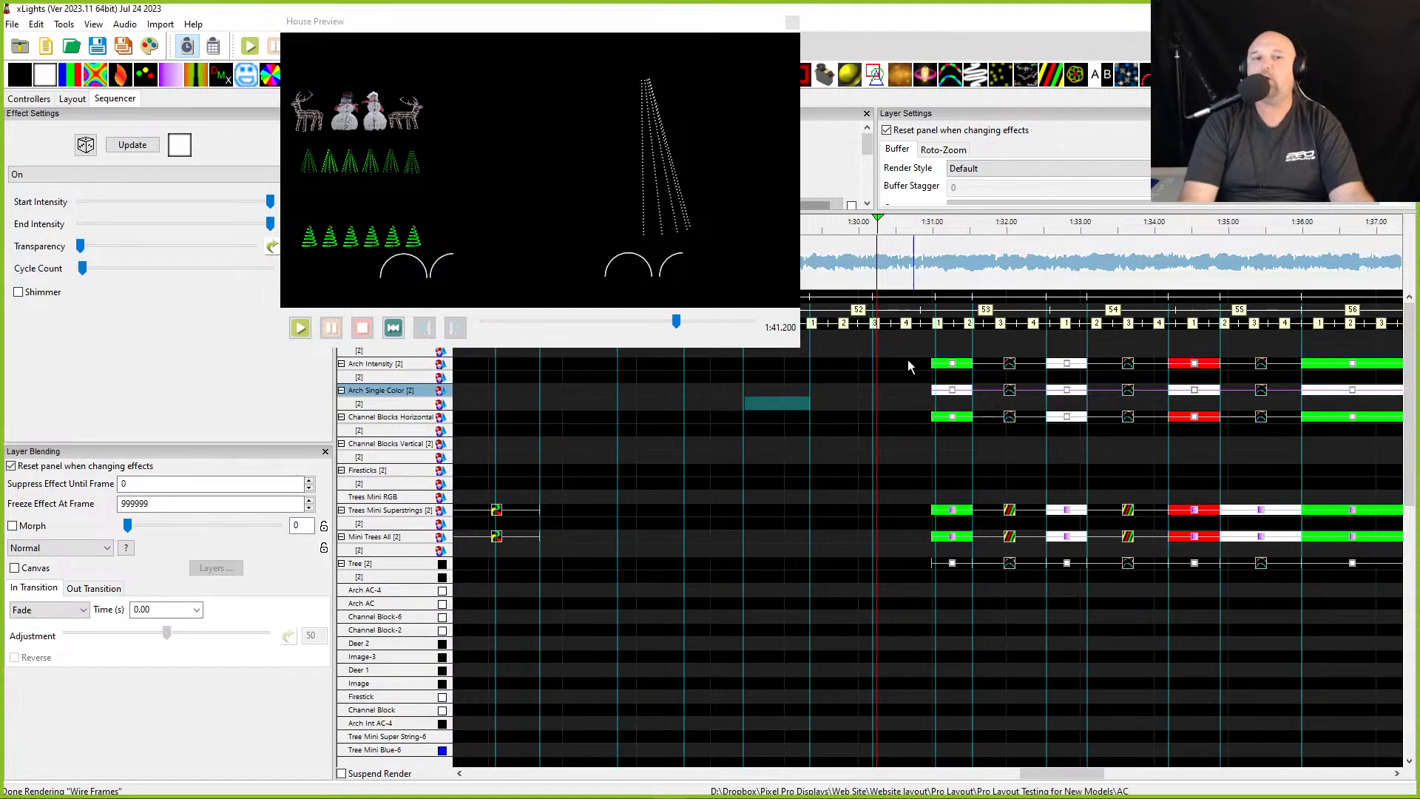
left_click_drag(371, 263, 496, 257)
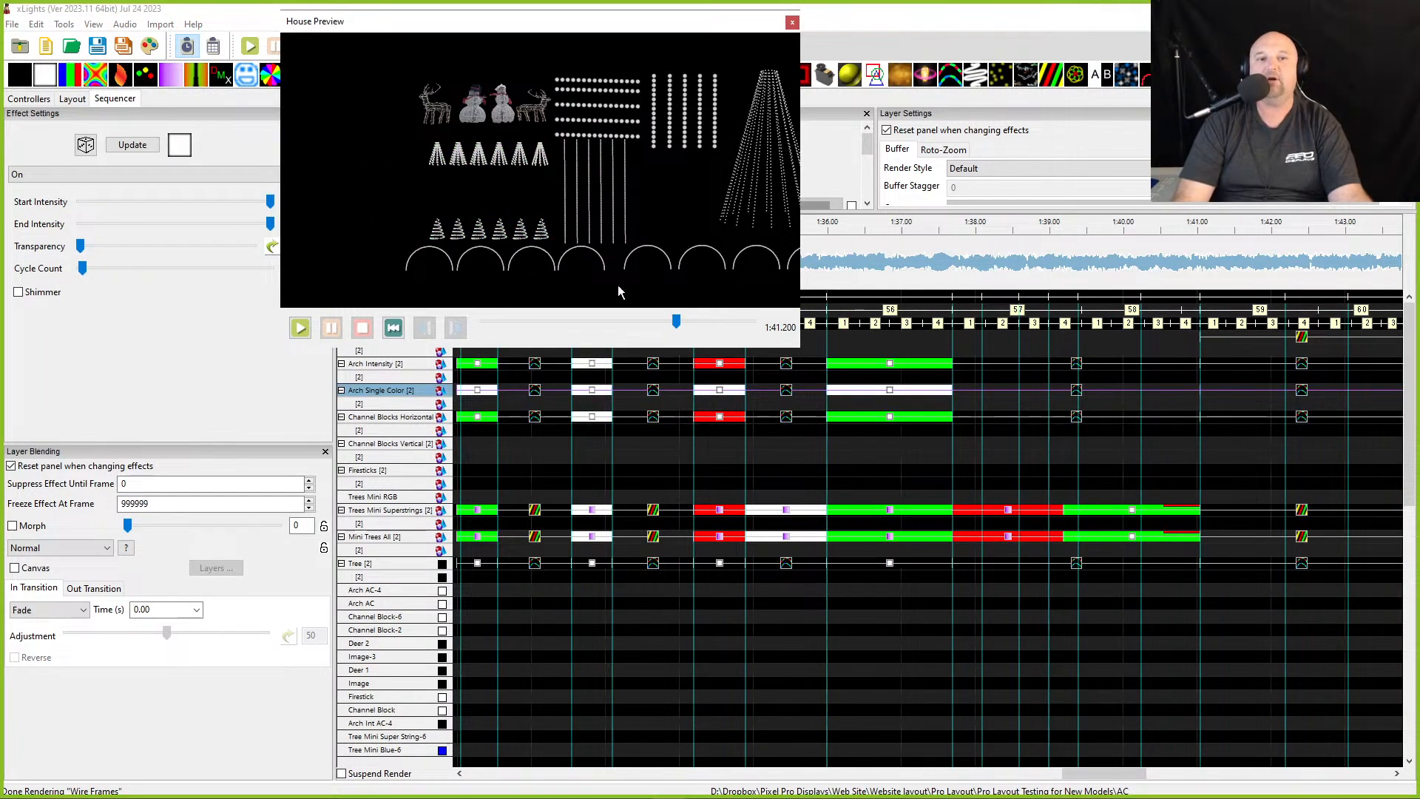
left_click_drag(672, 27, 1293, 19)
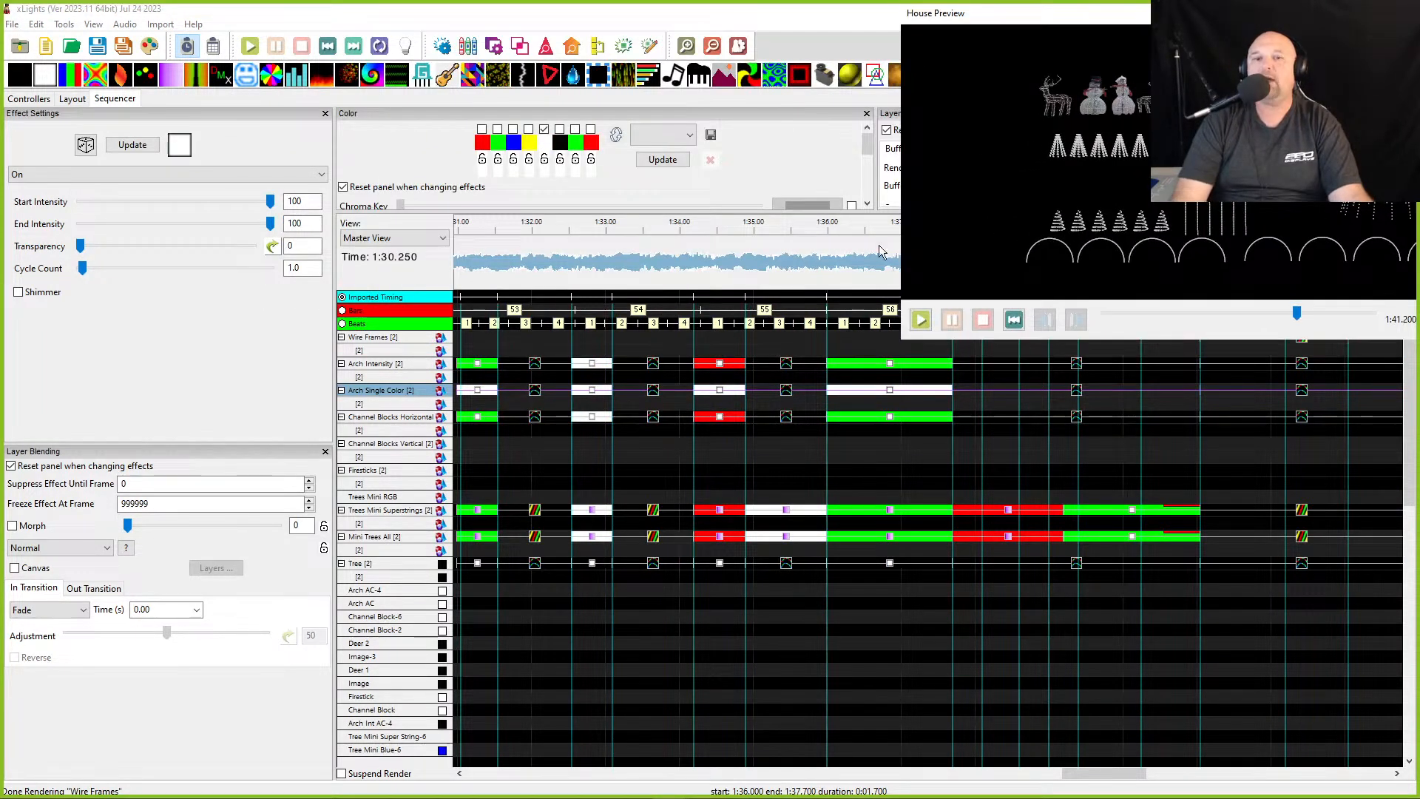
left_click(465, 279)
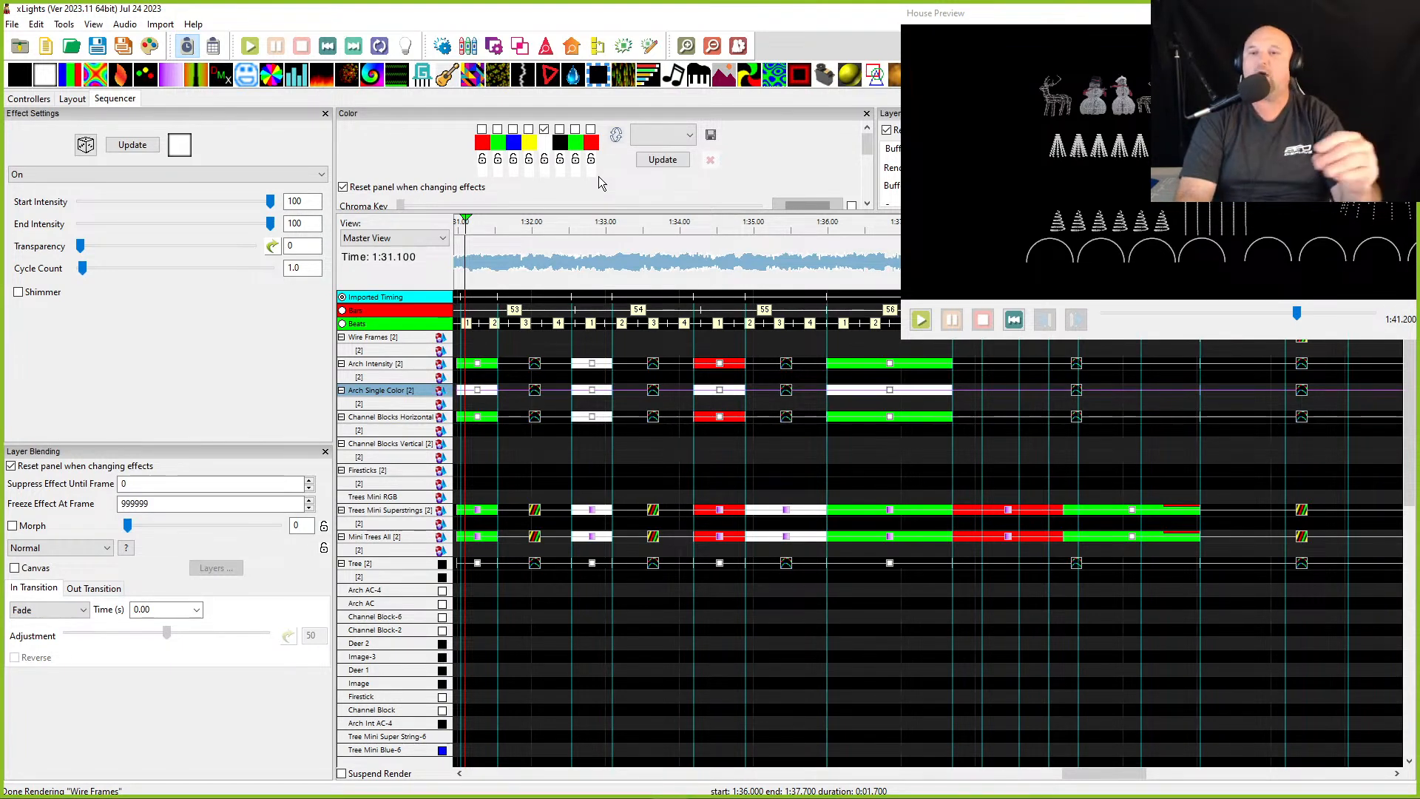
key("space")
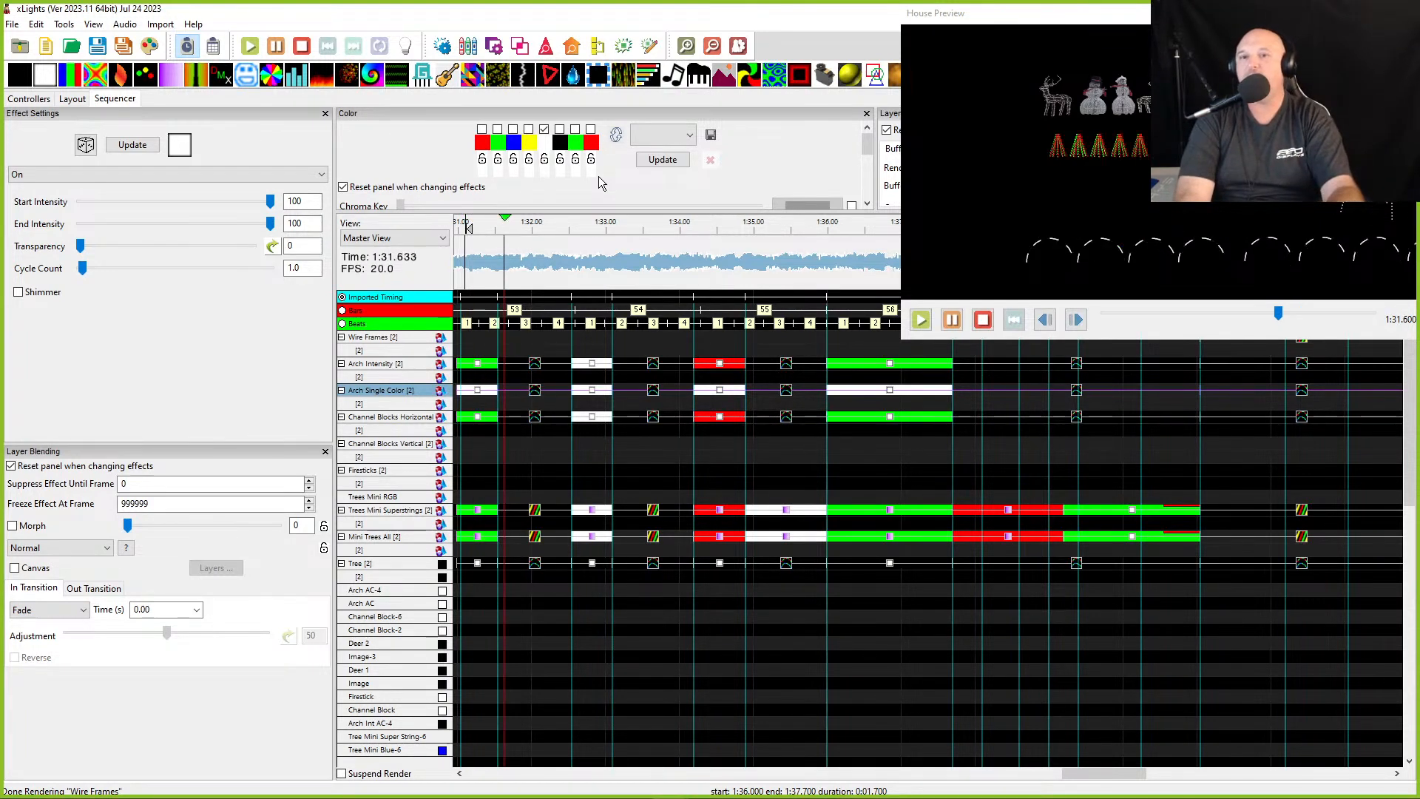
key("space")
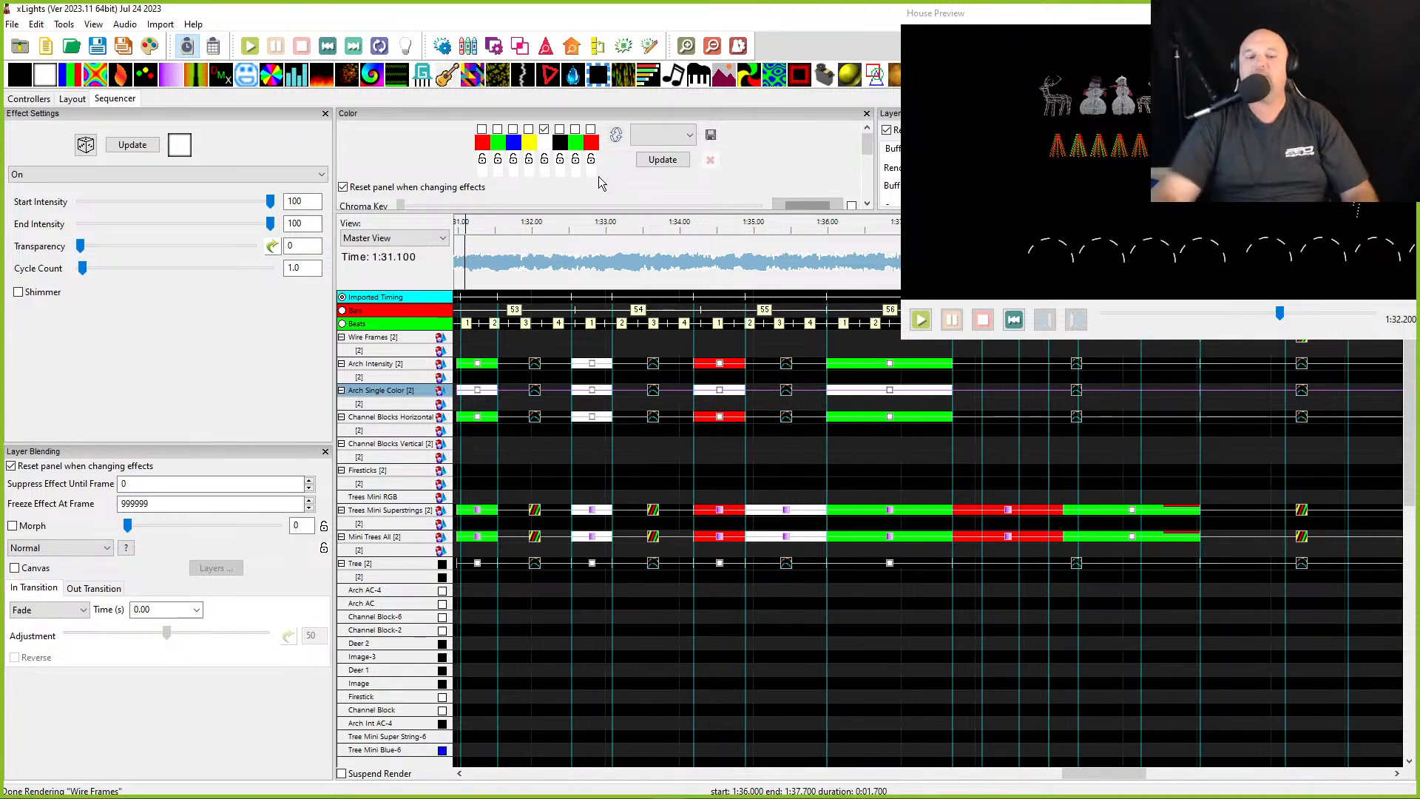
- Reposition the House Preview, return the timeline to the start and place the play head at about 34 seconds
left_click_drag(1228, 141, 1213, 150)
scroll(1213, 150, "down", 2)
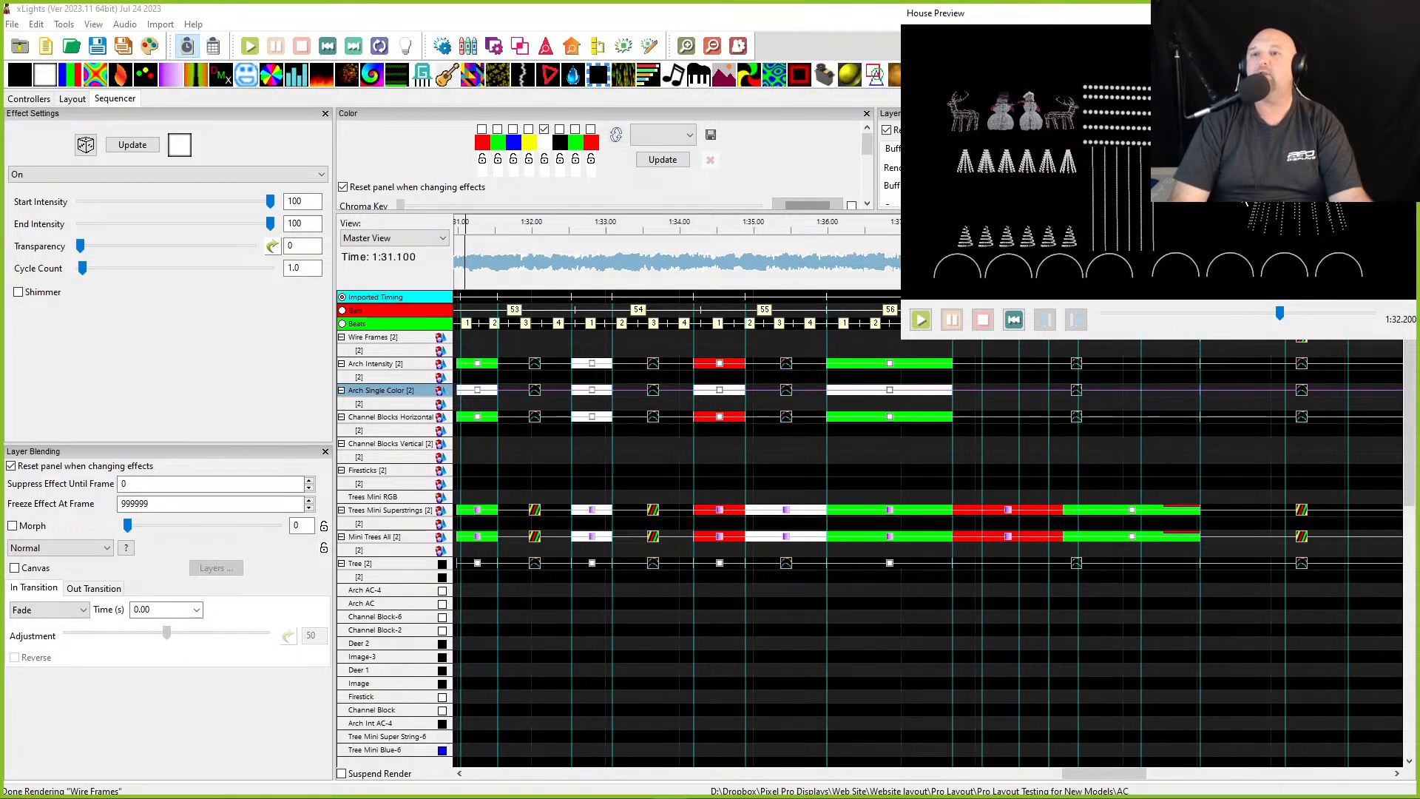
left_click_drag(1092, 20, 1010, 15)
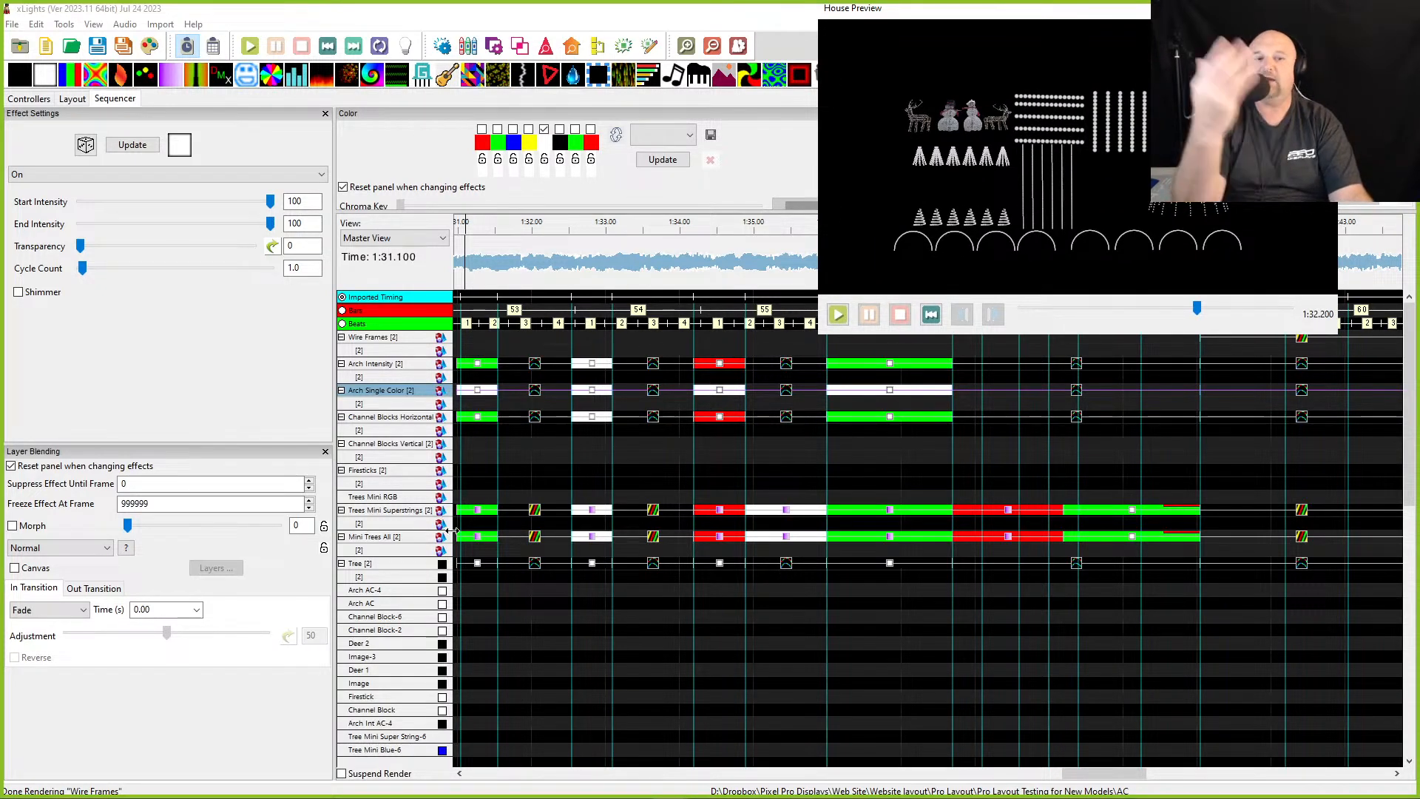
scroll(584, 408, "left", 3)
scroll(585, 411, "left", 15)
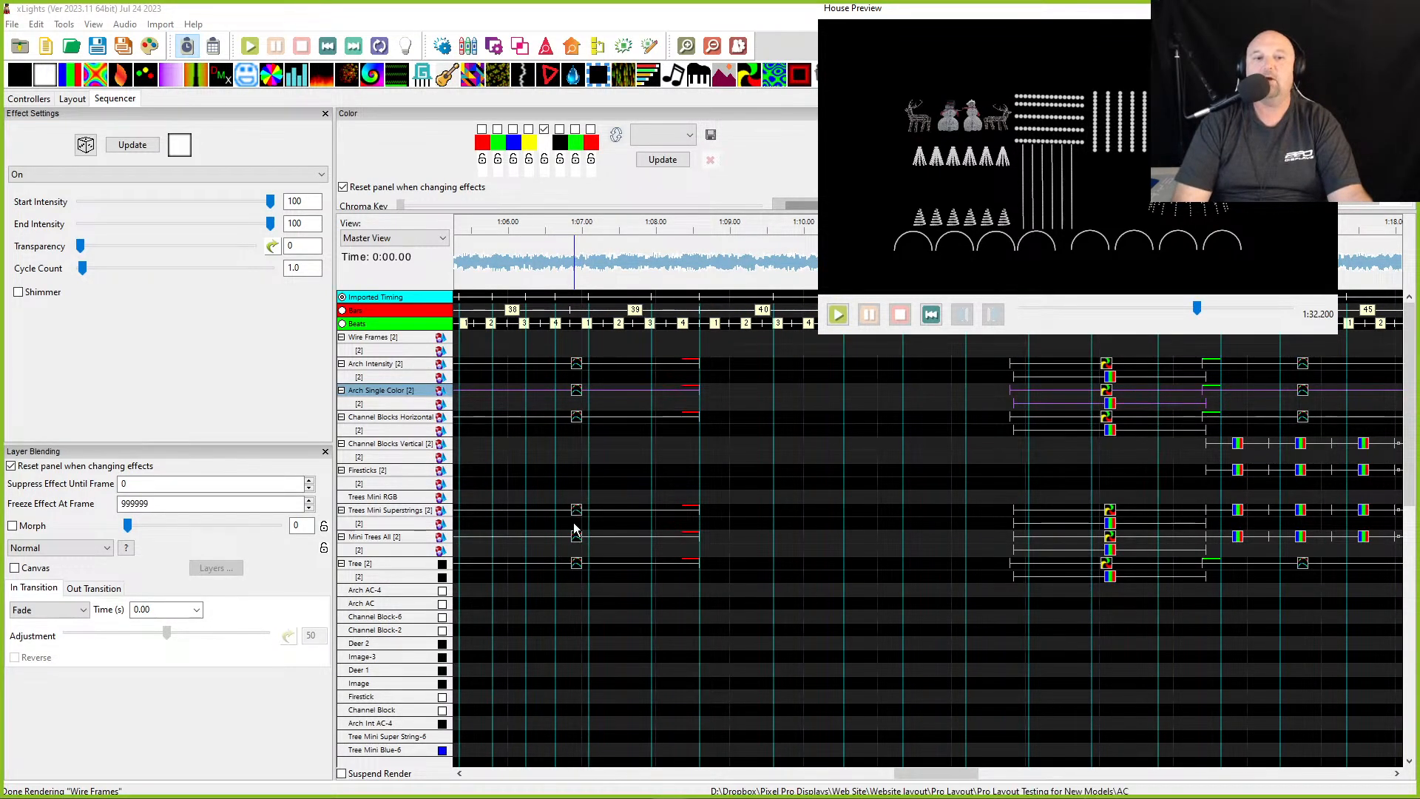
scroll(895, 272, "up", 5)
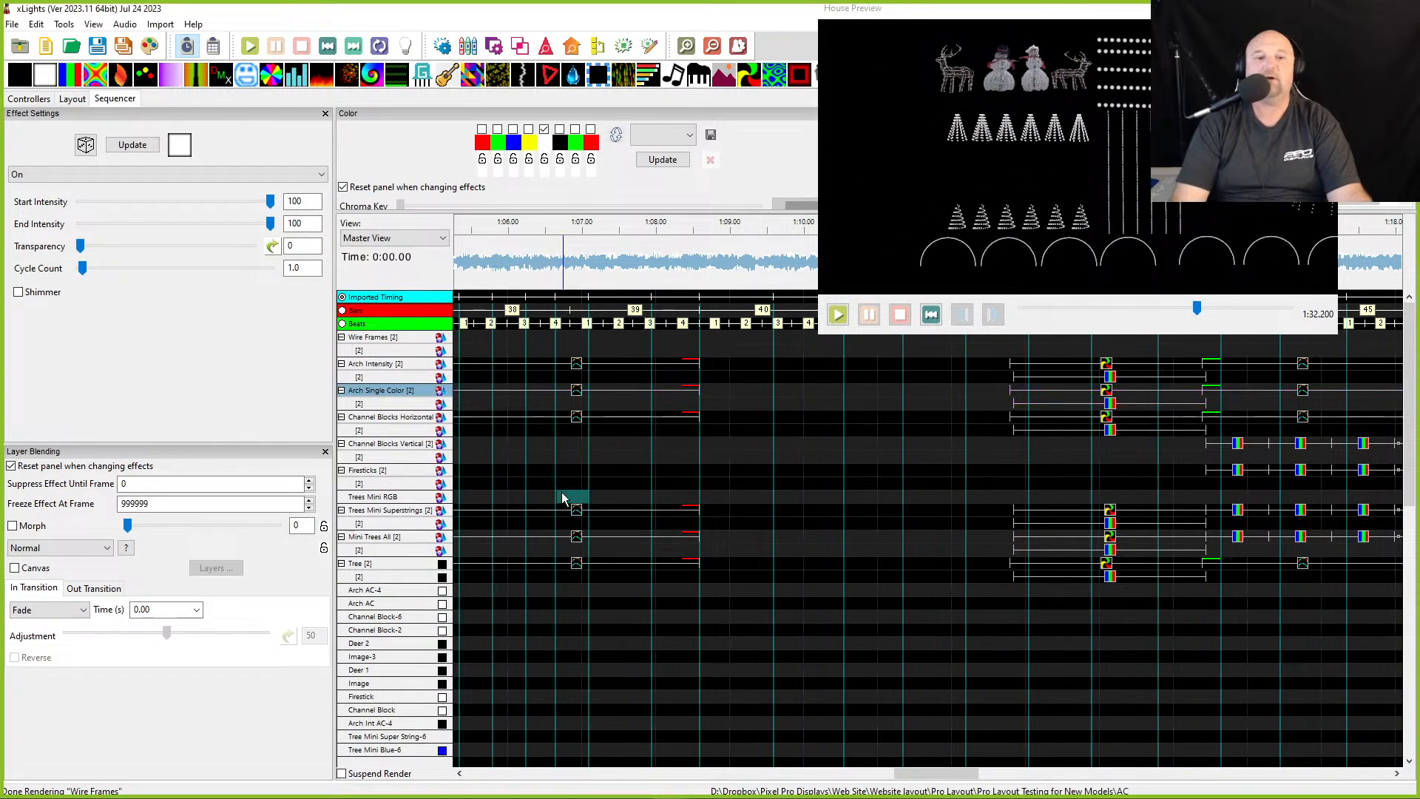
key("Home")
scroll(726, 530, "down", 4)
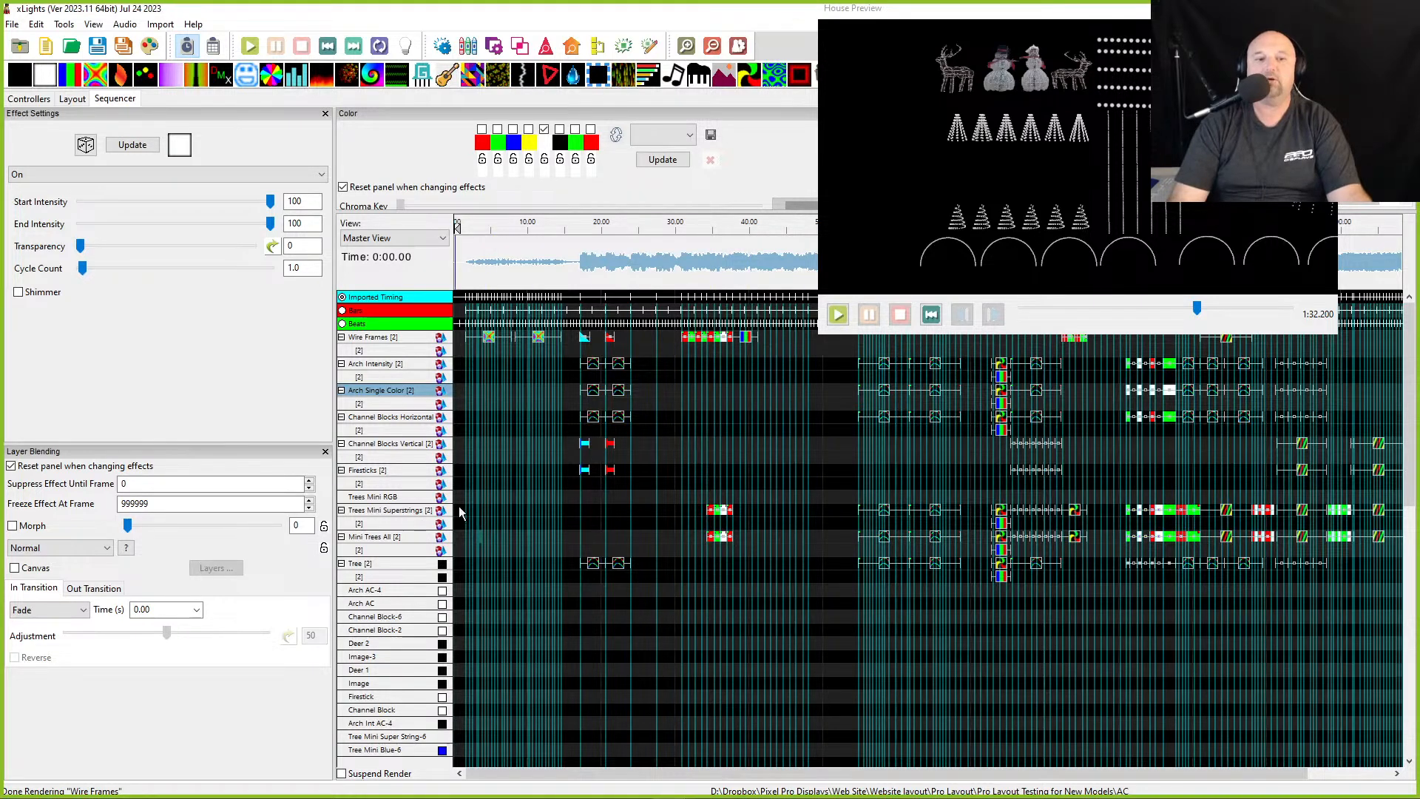
left_click(708, 231)
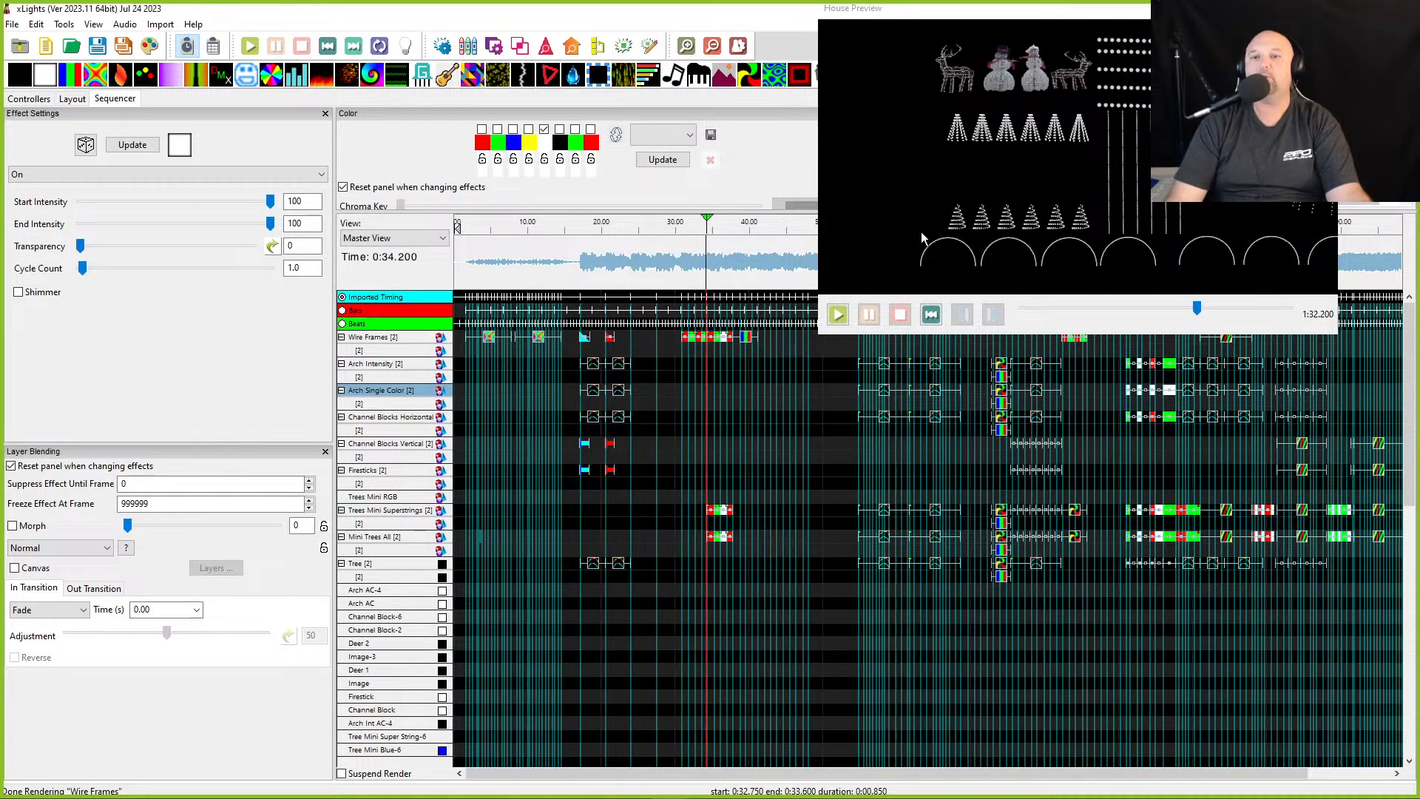
- Zoom into the timeline around 34 s and play the section from about 36 s in the House Preview
left_click_drag(961, 117, 957, 145)
scroll(660, 363, "up", 3)
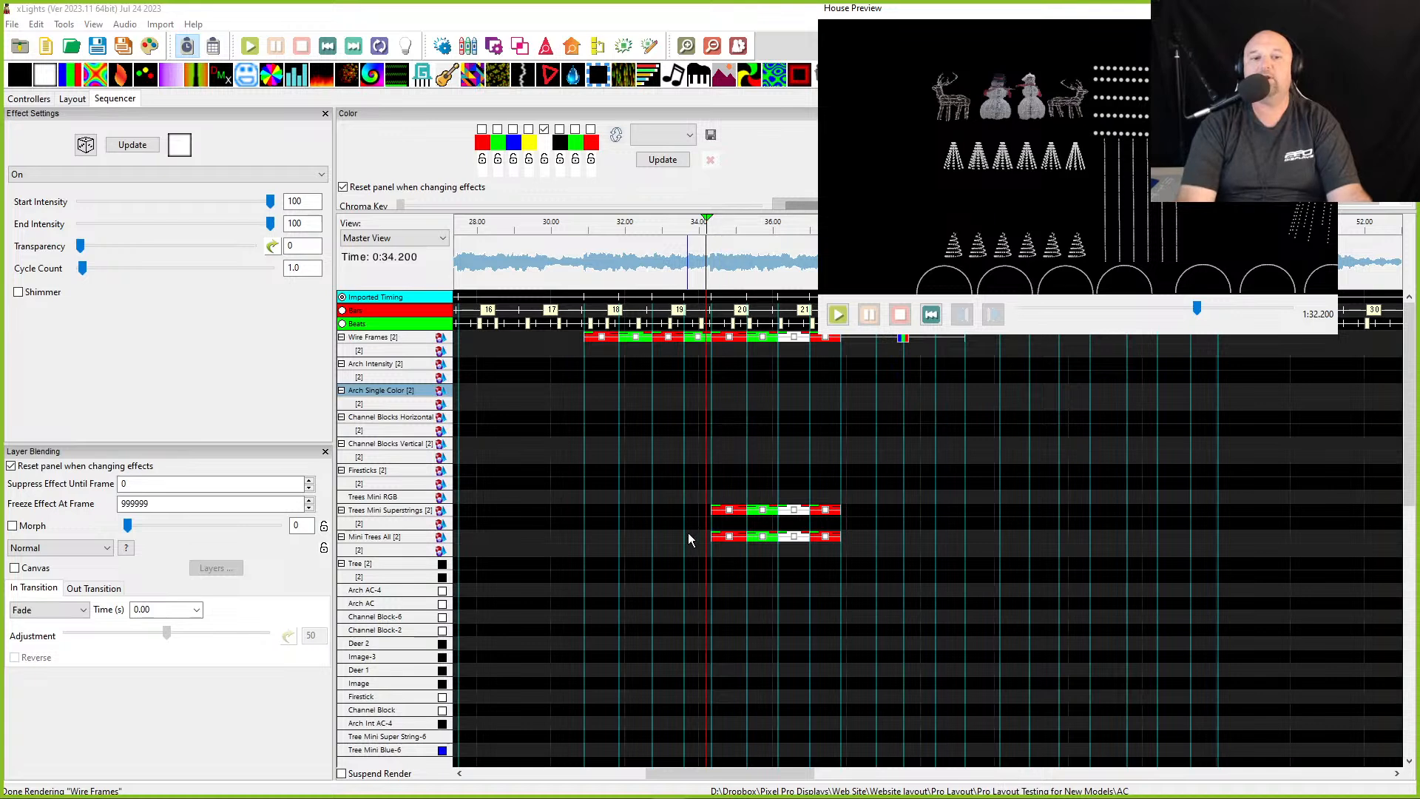
key("space")
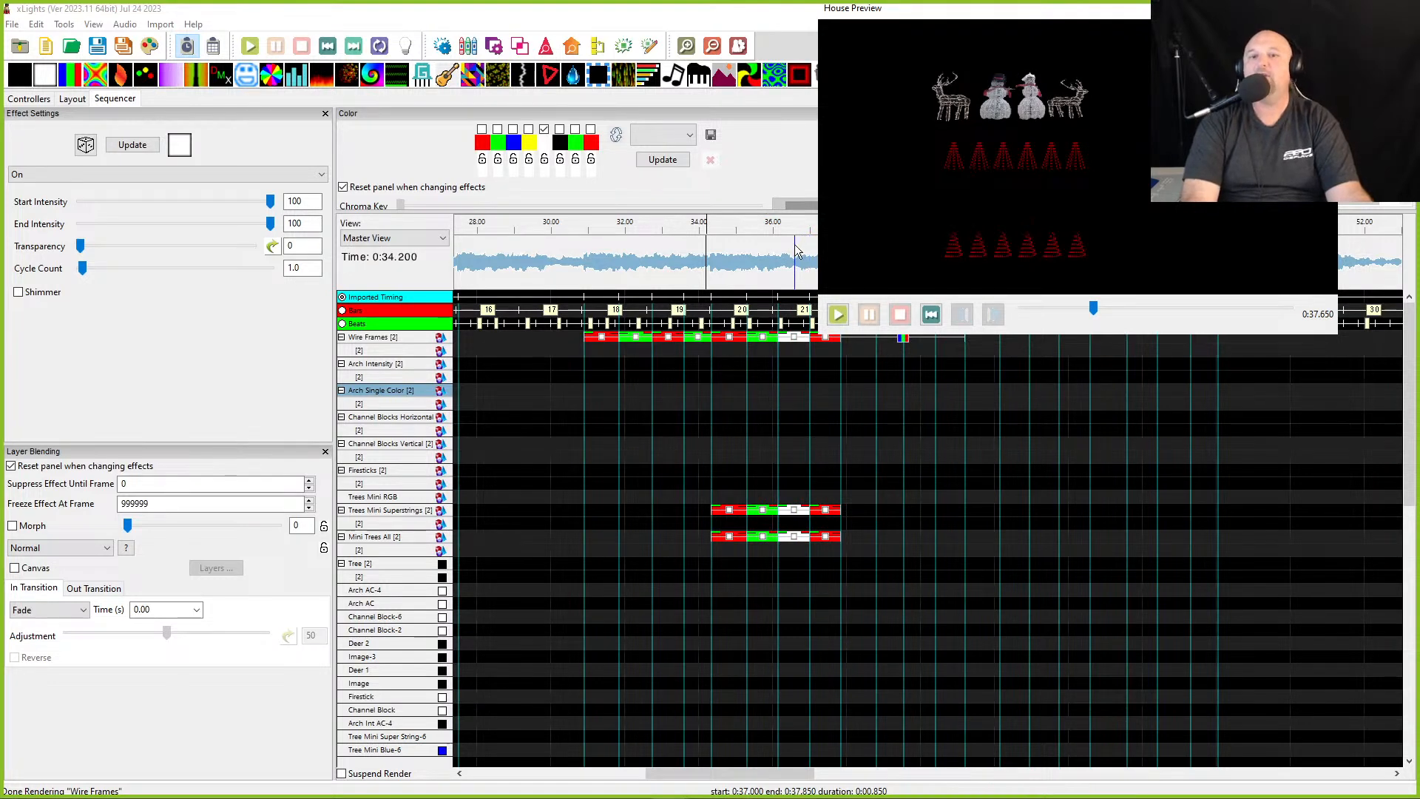
left_click(778, 255)
key("space")
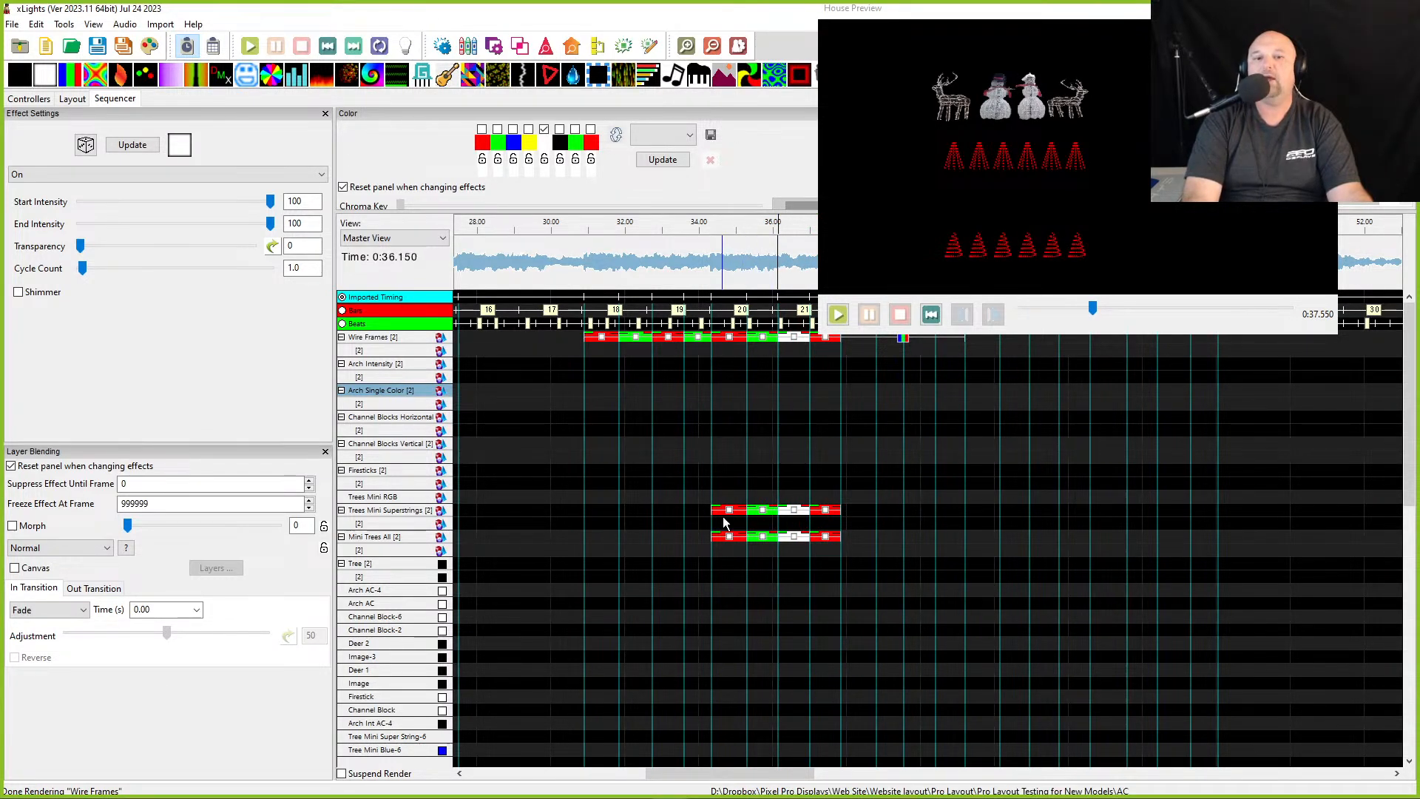
- Try recolouring the Trees Mini Superstrings effect at about 36 s to blue in the colour palette
left_click(792, 538)
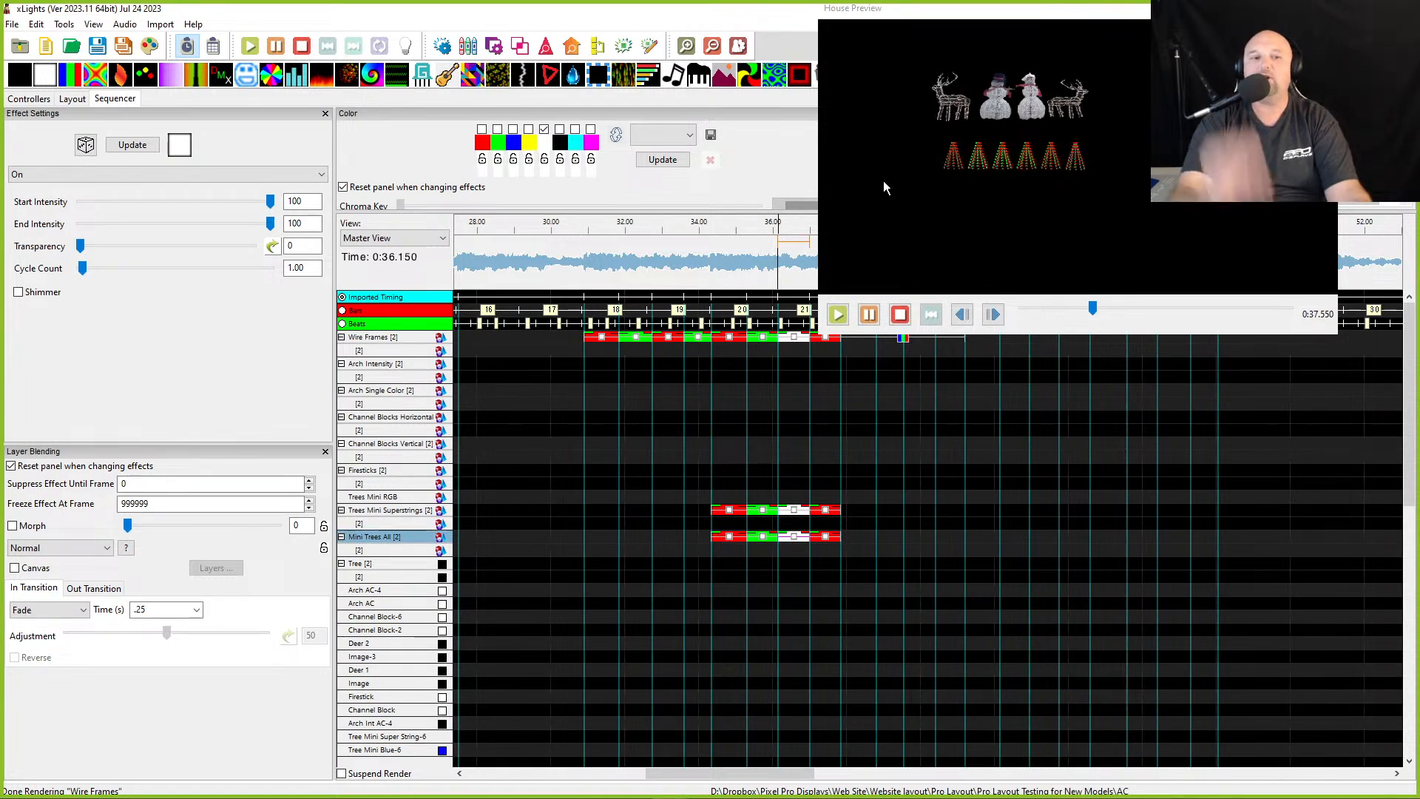
left_click(796, 511)
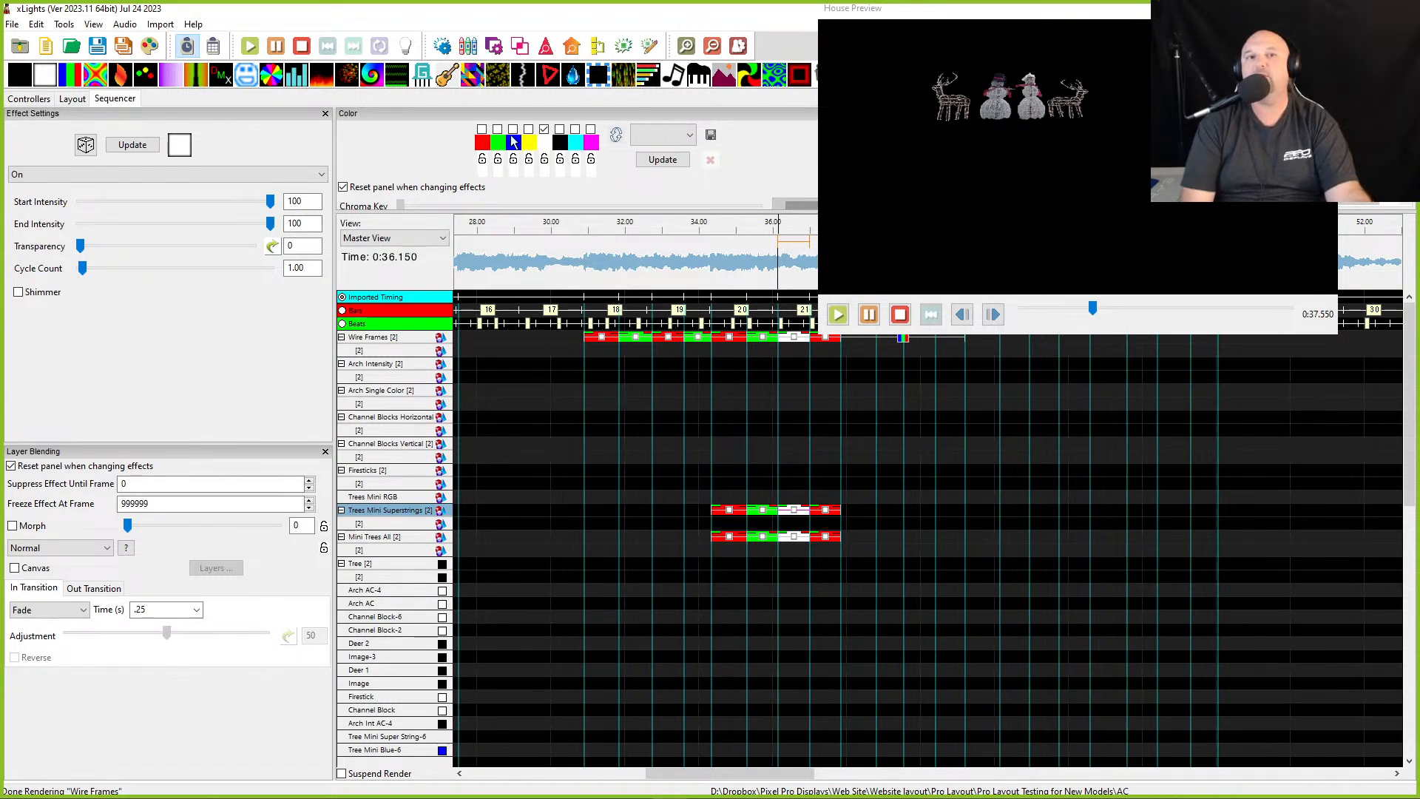
left_click(544, 130)
left_click(512, 130)
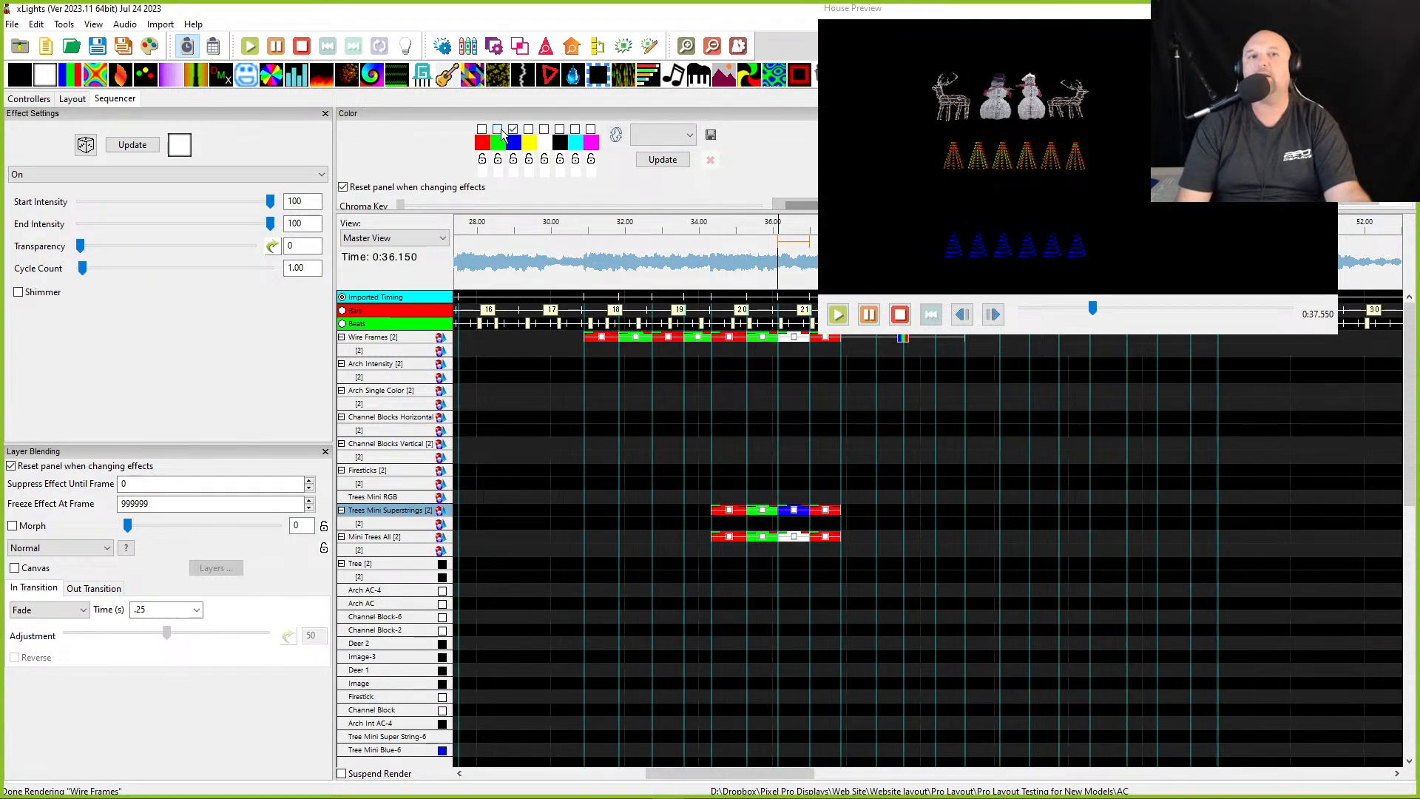
left_click(482, 130)
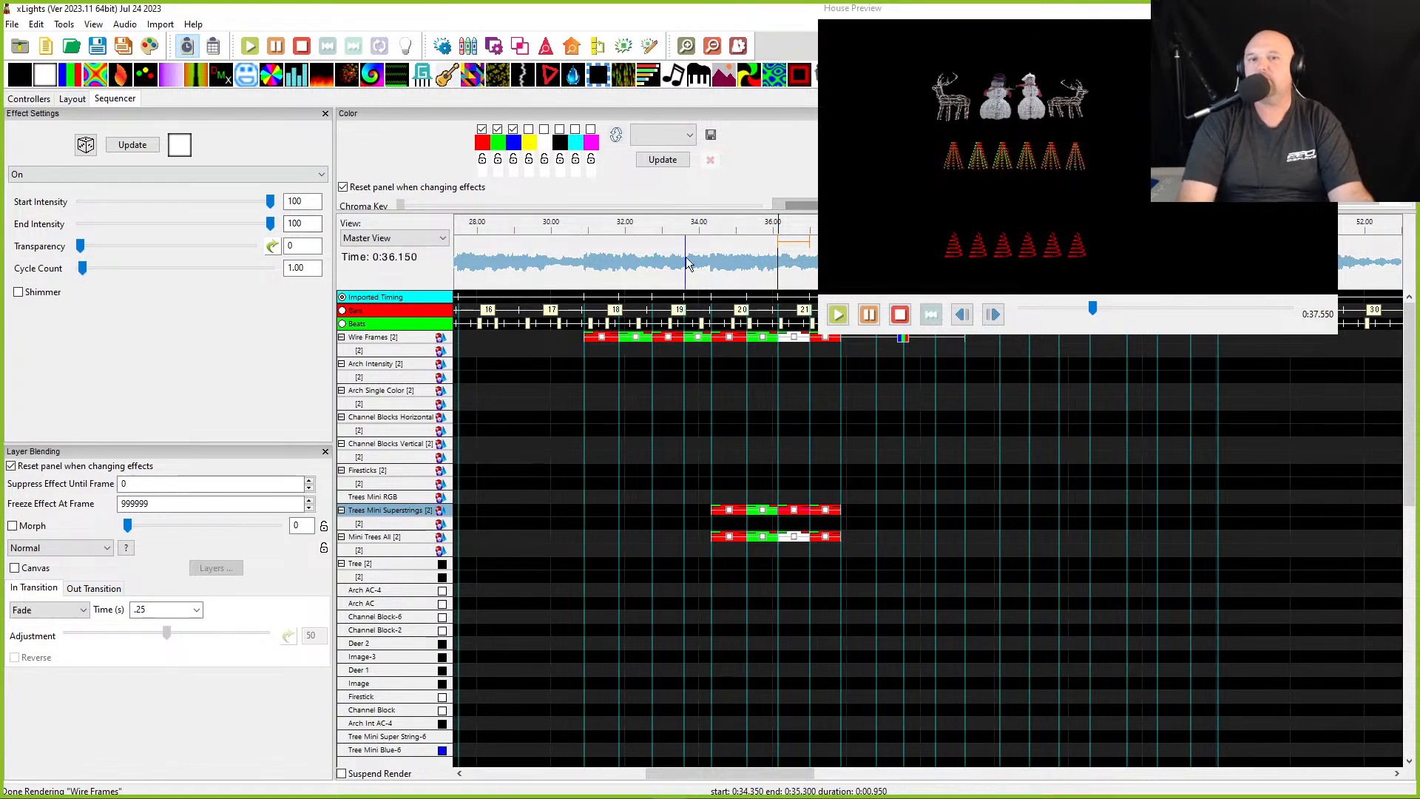
- Zoom the timeline back around 36 s, move the House Preview lower down and enlarge the settings panels above the timeline
left_click(711, 269)
scroll(745, 603, "down", 4)
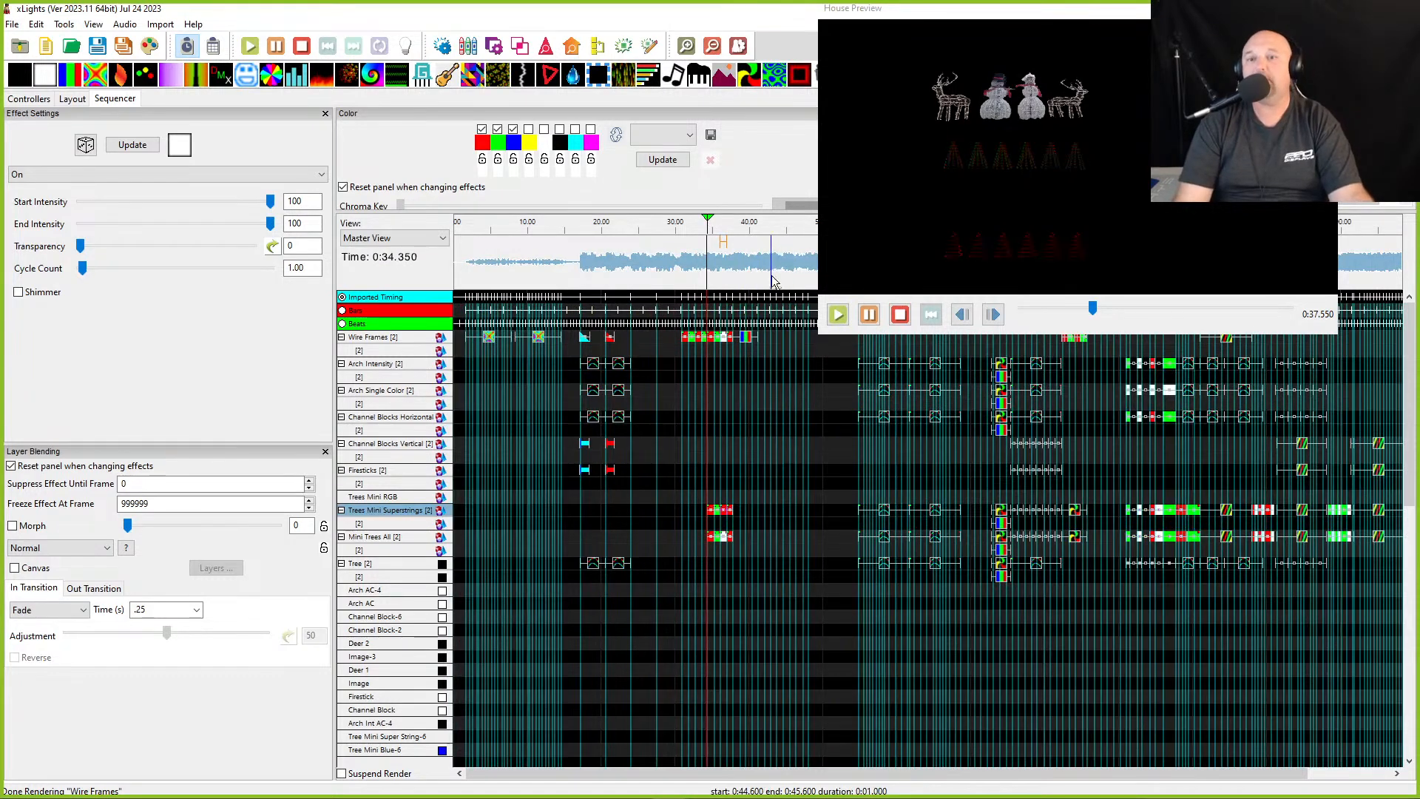
left_click(720, 266)
scroll(715, 327, "up", 1)
scroll(716, 328, "up", 2)
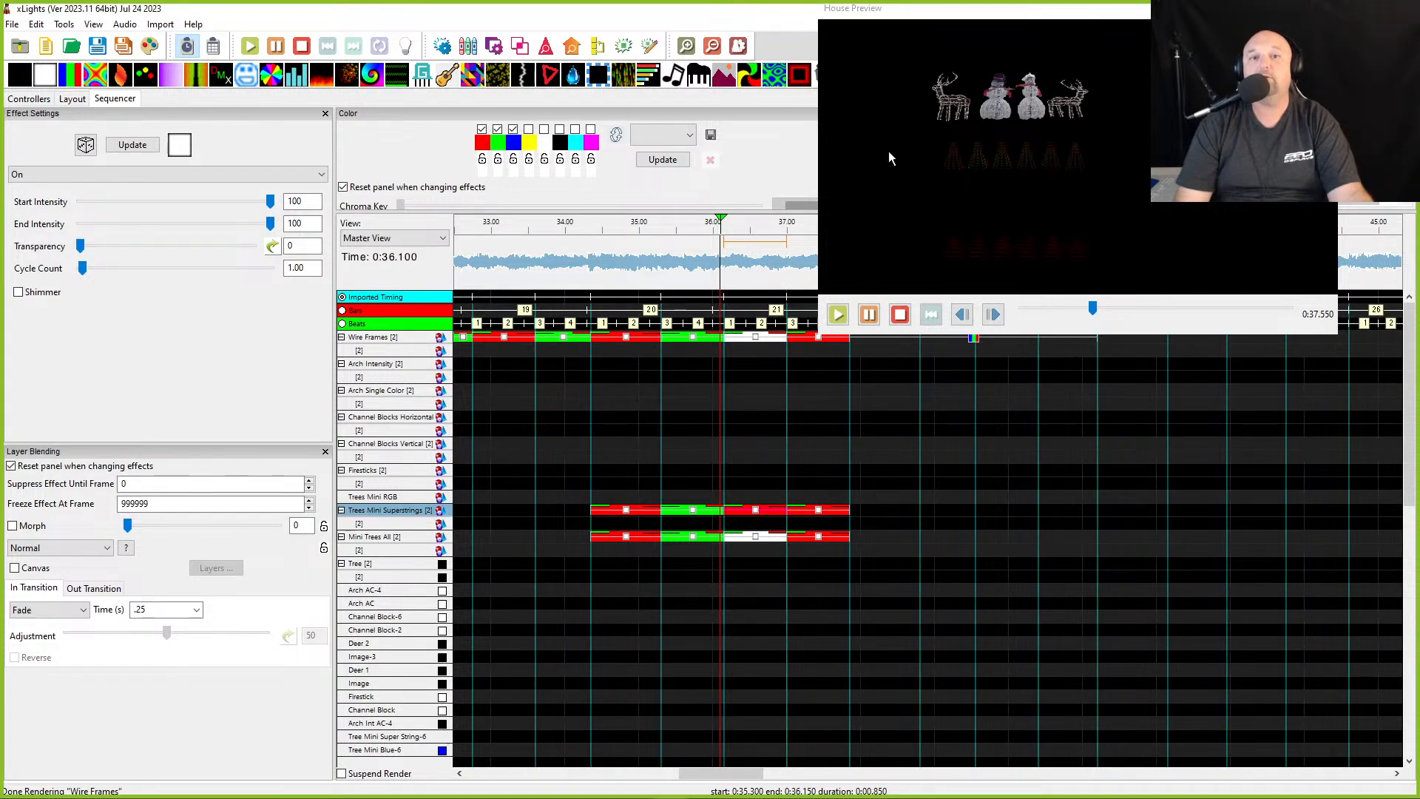
left_click_drag(986, 9, 1037, 437)
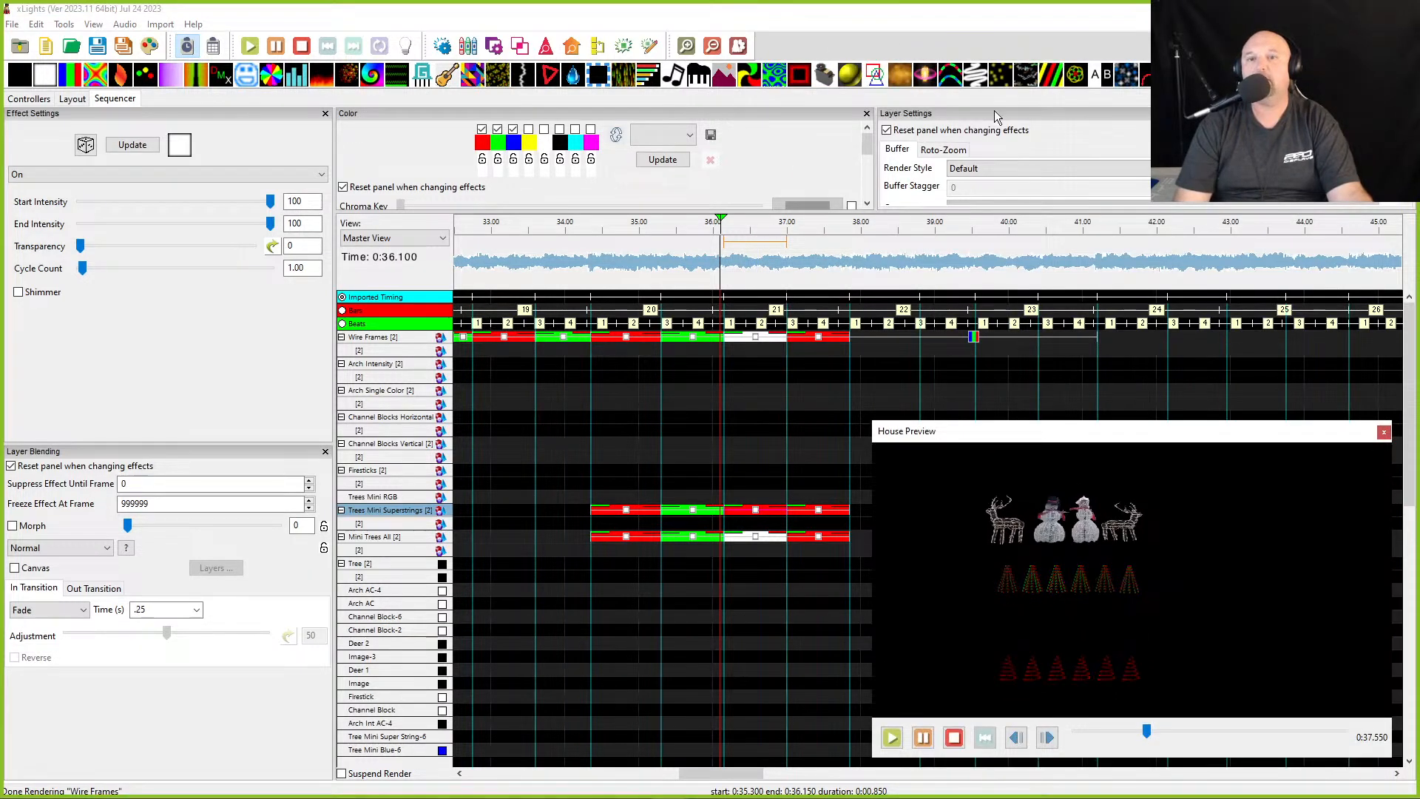
left_click_drag(935, 212, 935, 255)
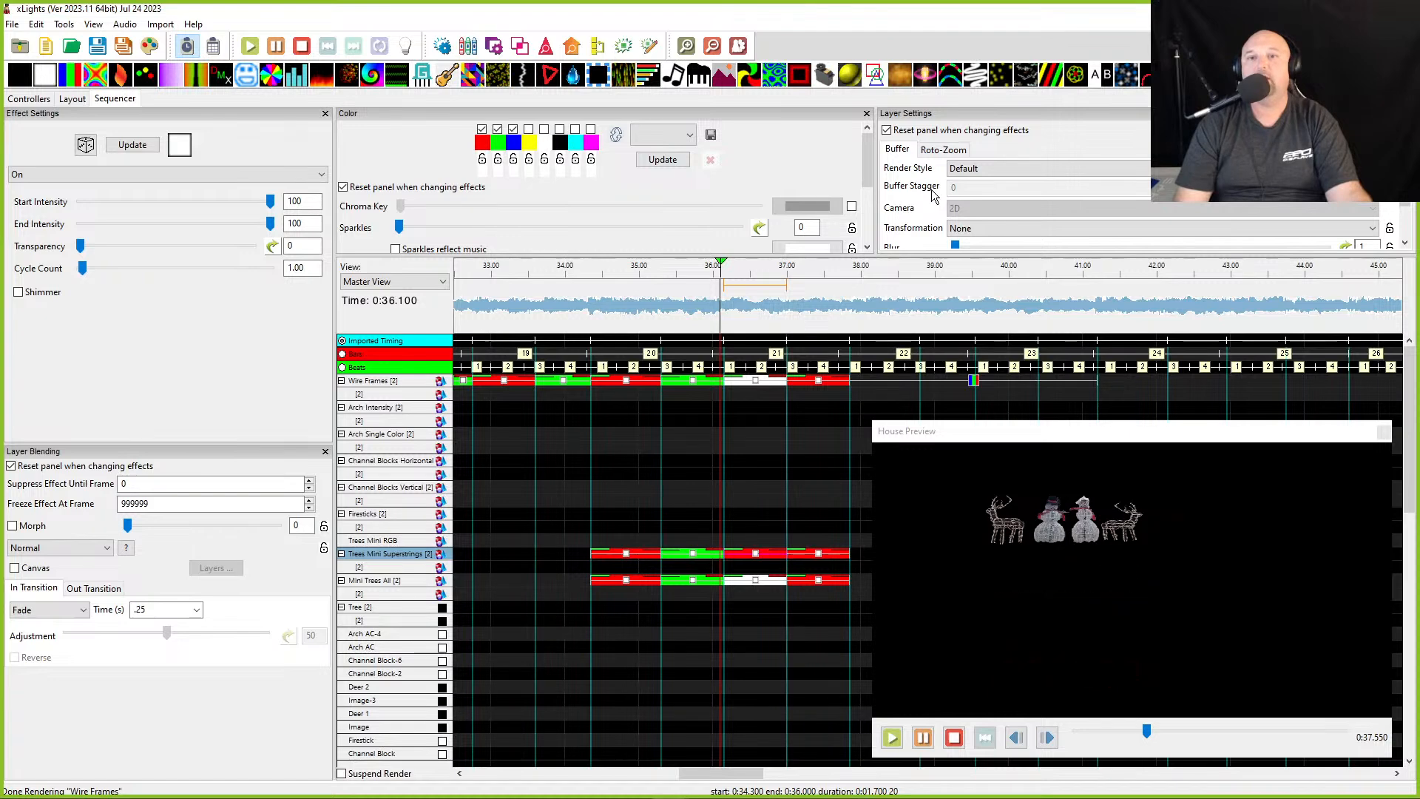
left_click(727, 567)
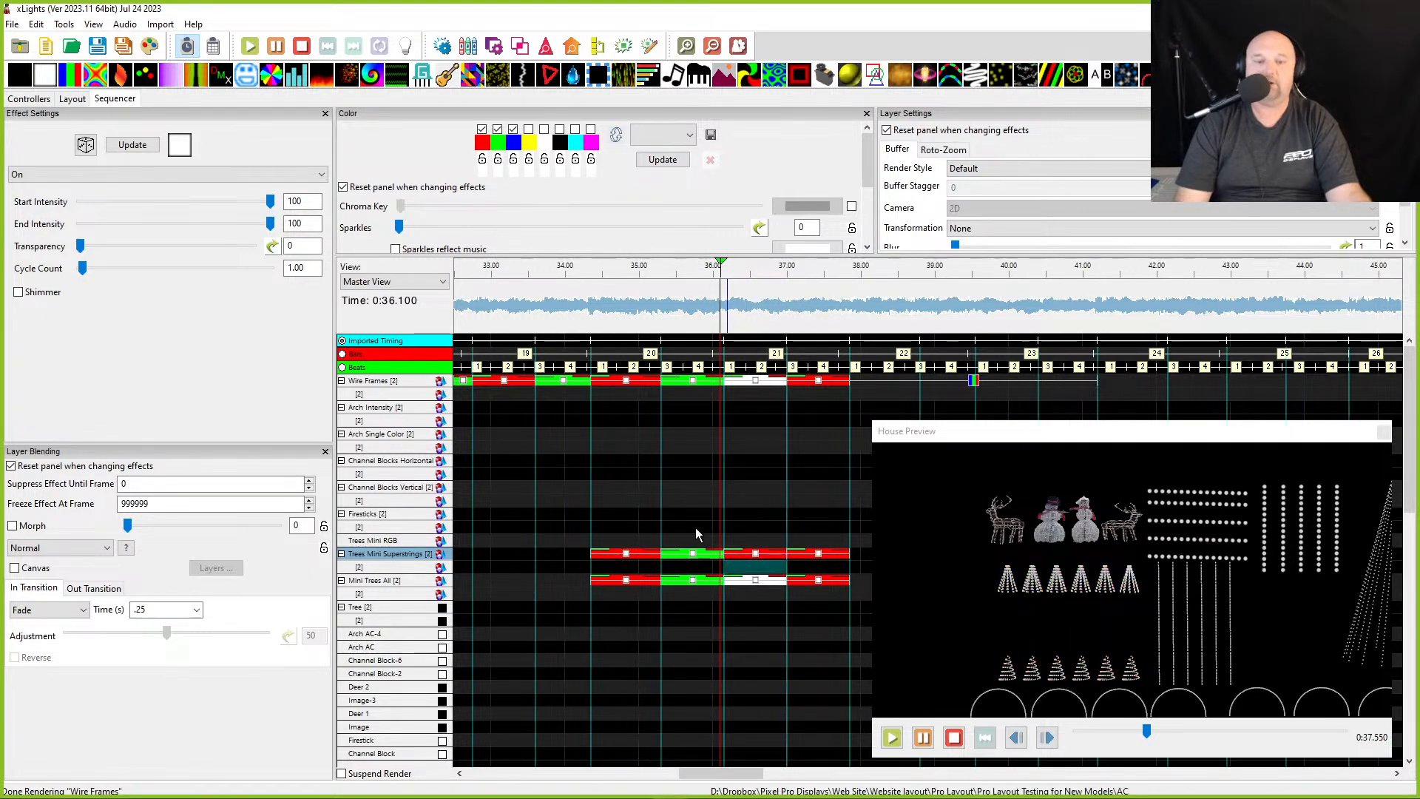
- Insert a new layer on the Trees Mini Superstrings model and paste the copied effect into it at about 36 s
right_click(418, 565)
left_click(475, 589)
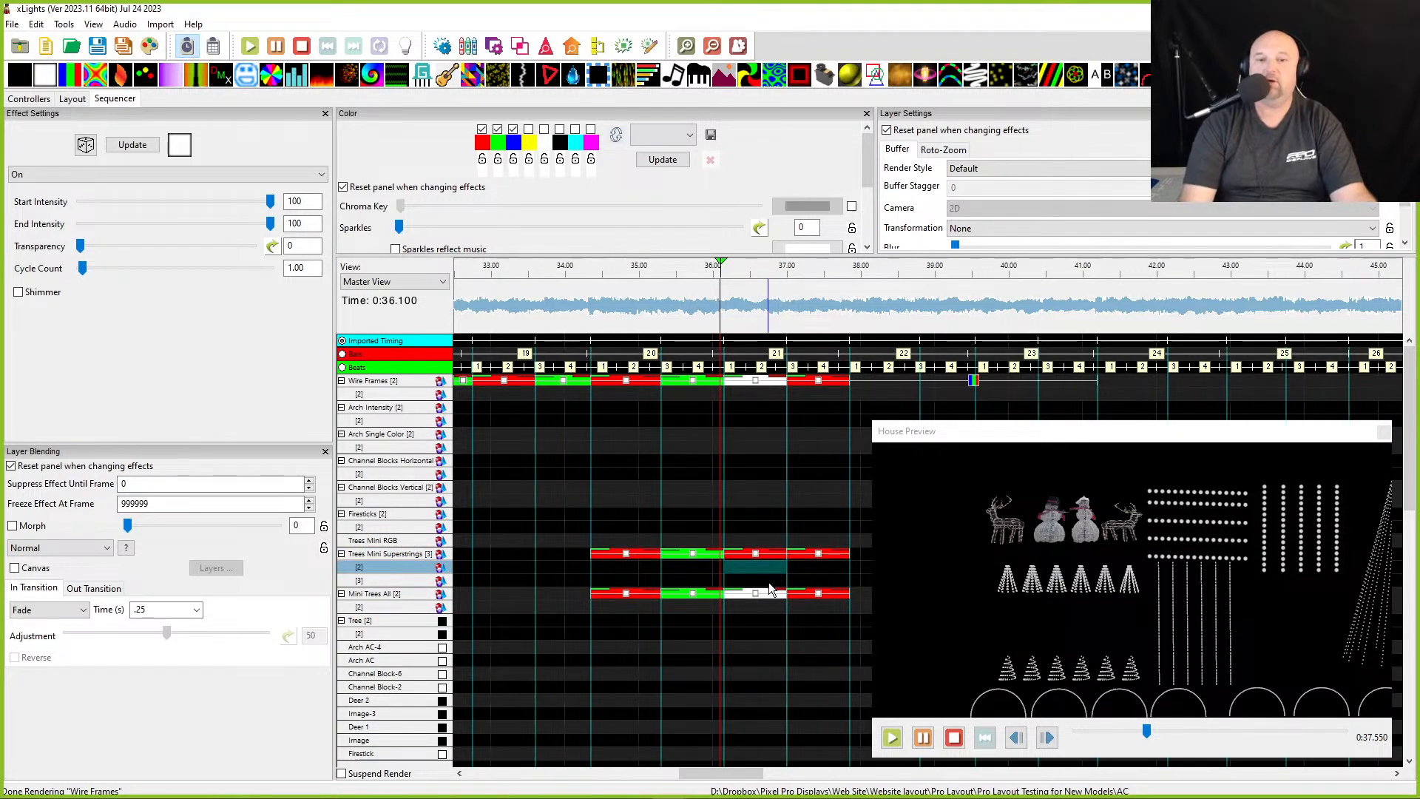
key("ctrl+v")
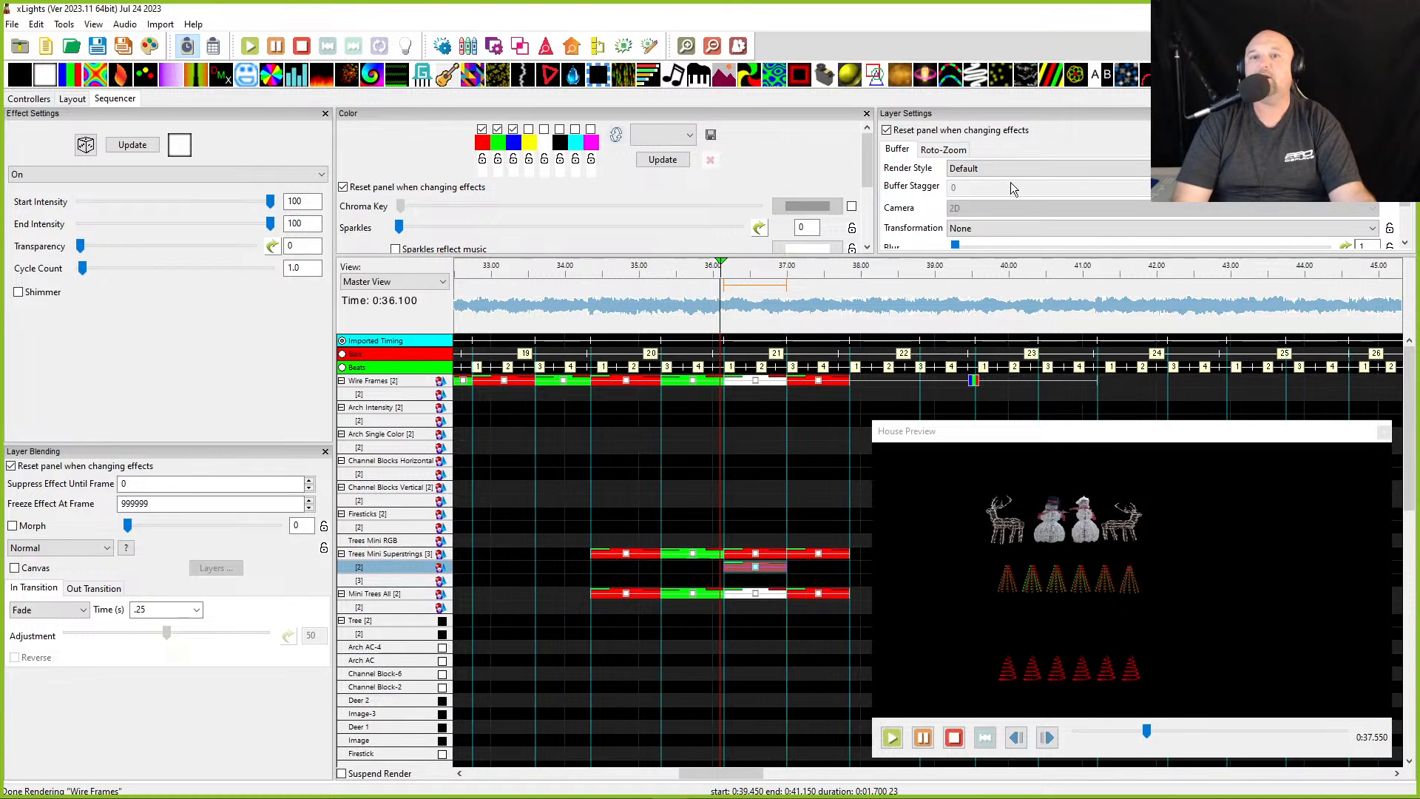
- Swap the docked Layer Blending and Layer Settings panels so Layer Blending sits above the timeline
left_click(968, 169)
left_click(968, 169)
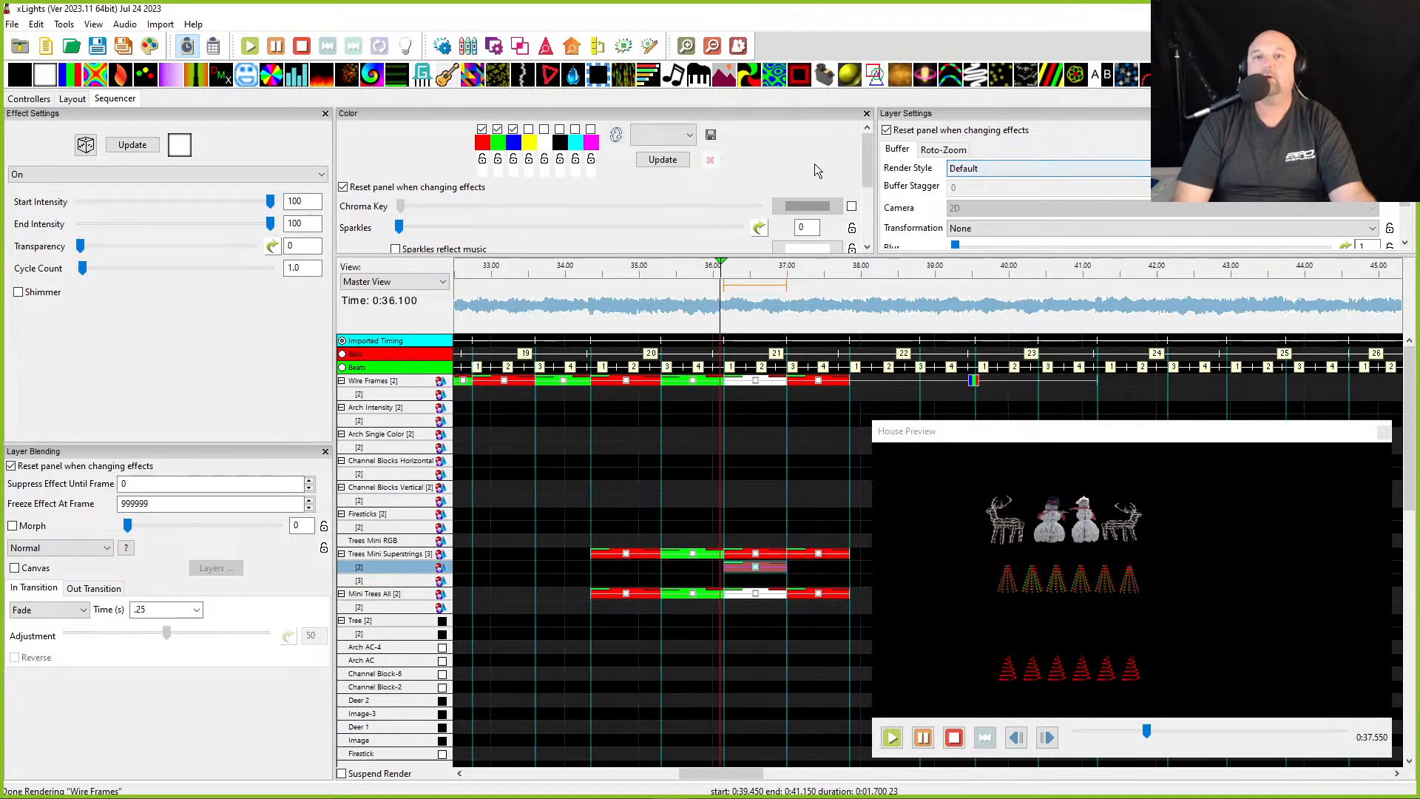
left_click_drag(34, 450, 887, 144)
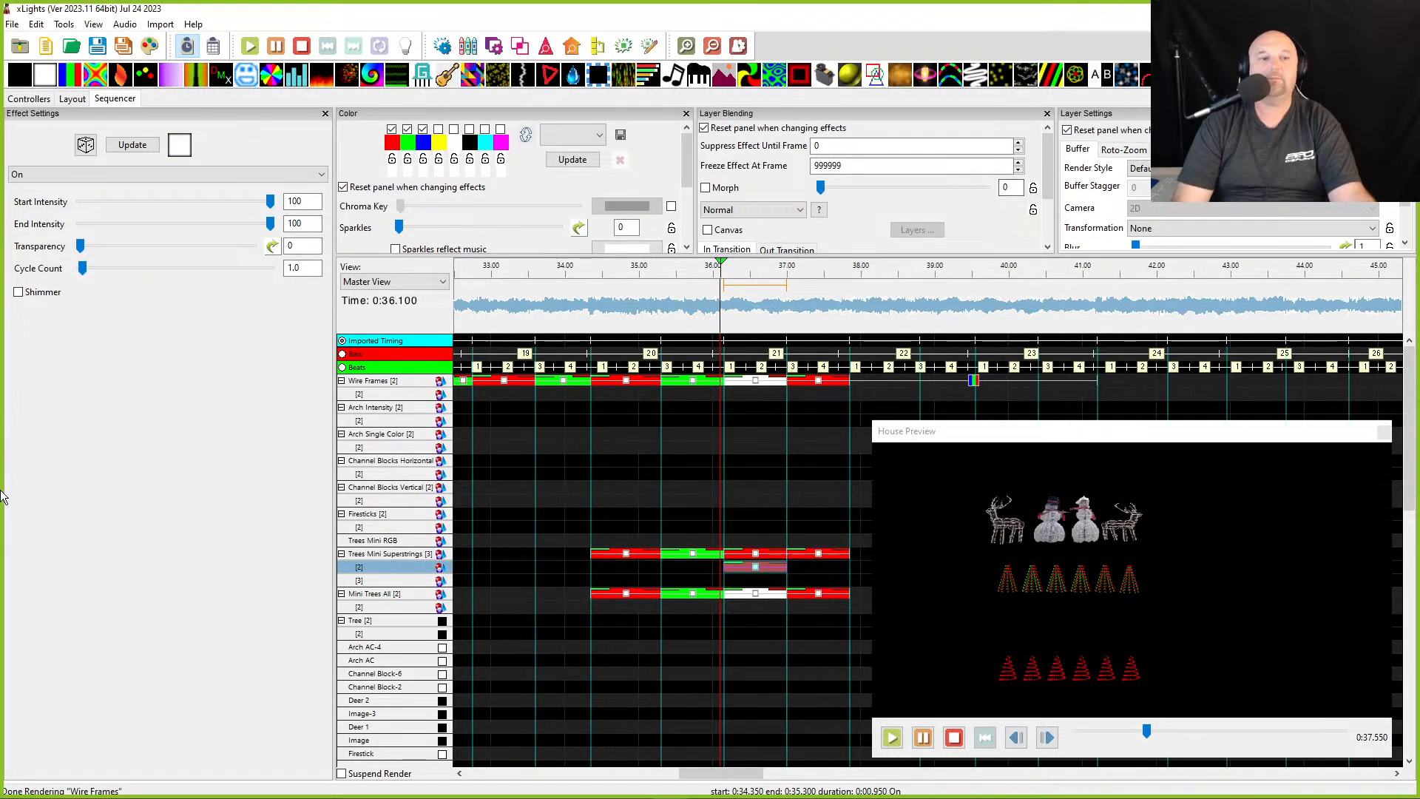
left_click_drag(1087, 113, 232, 460)
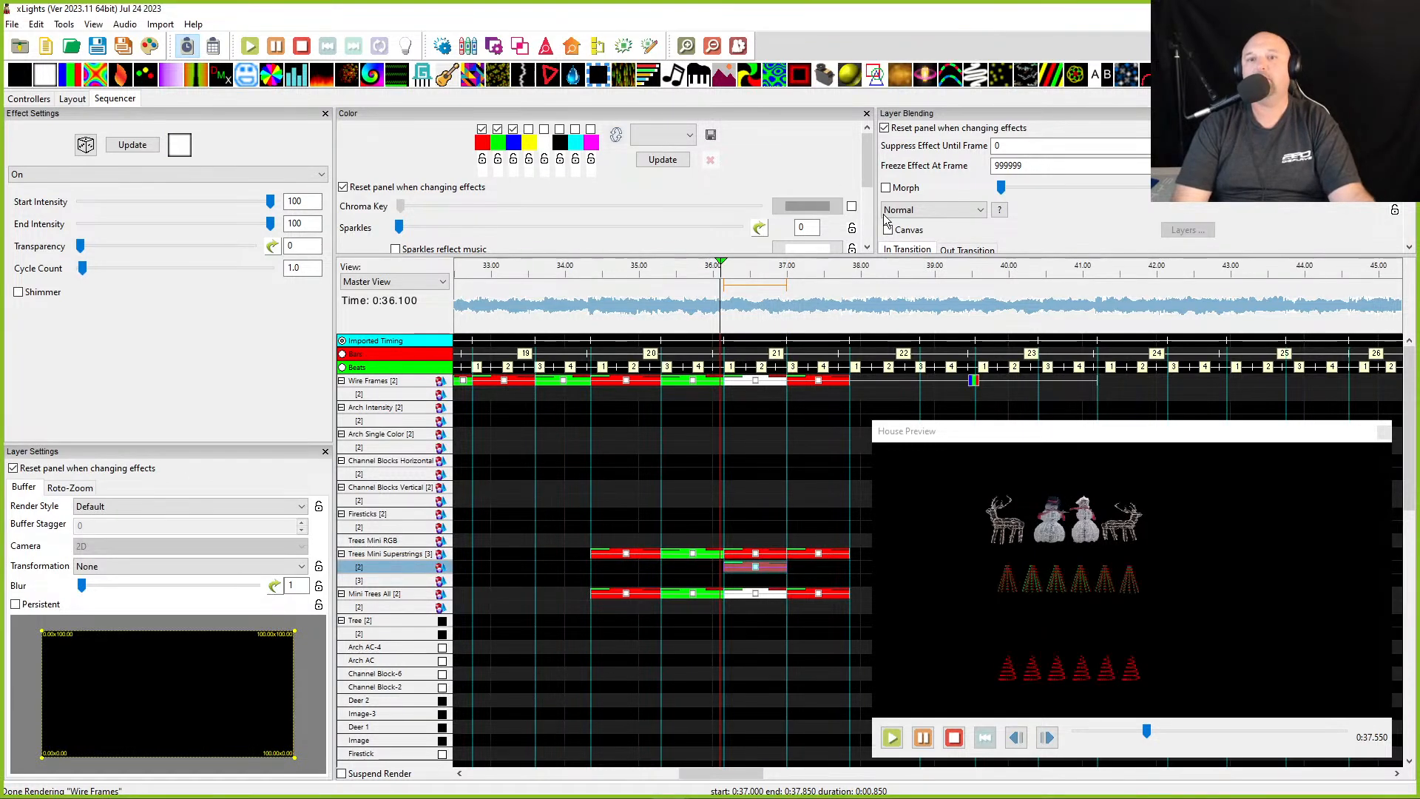
- Set the blend mode of the stacked Trees Mini Superstrings effects at about 36 s to Additive
left_click(934, 210)
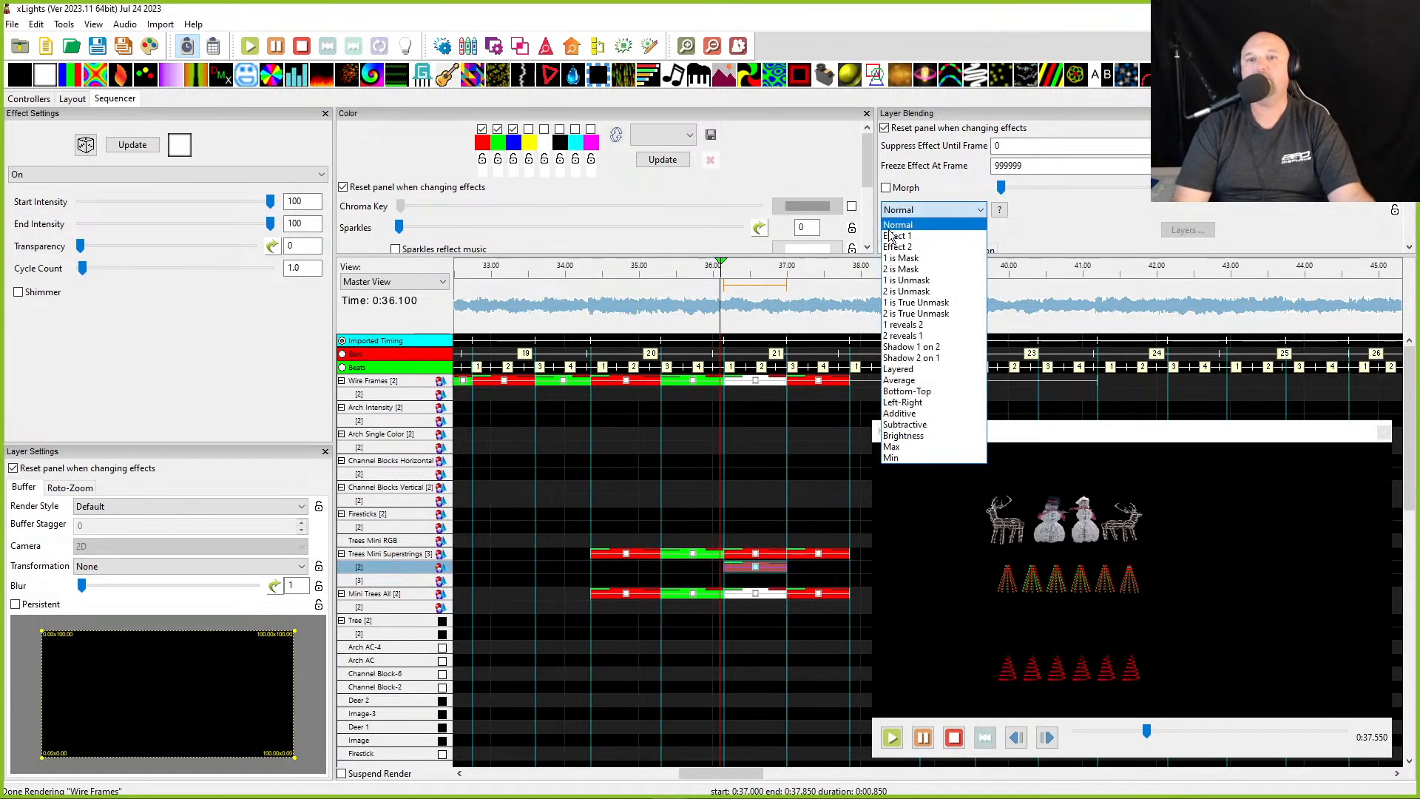
left_click(899, 413)
left_click(758, 556)
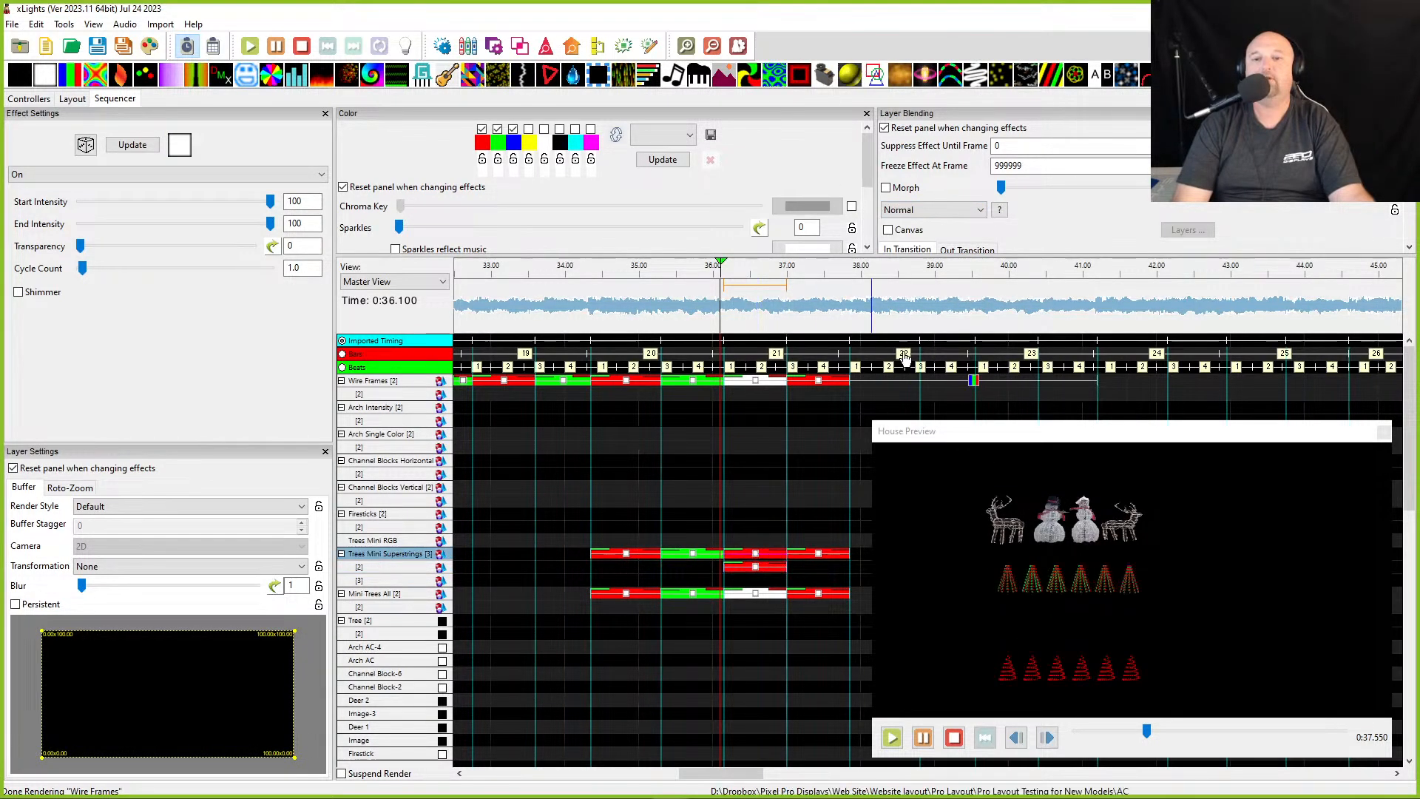
left_click(933, 209)
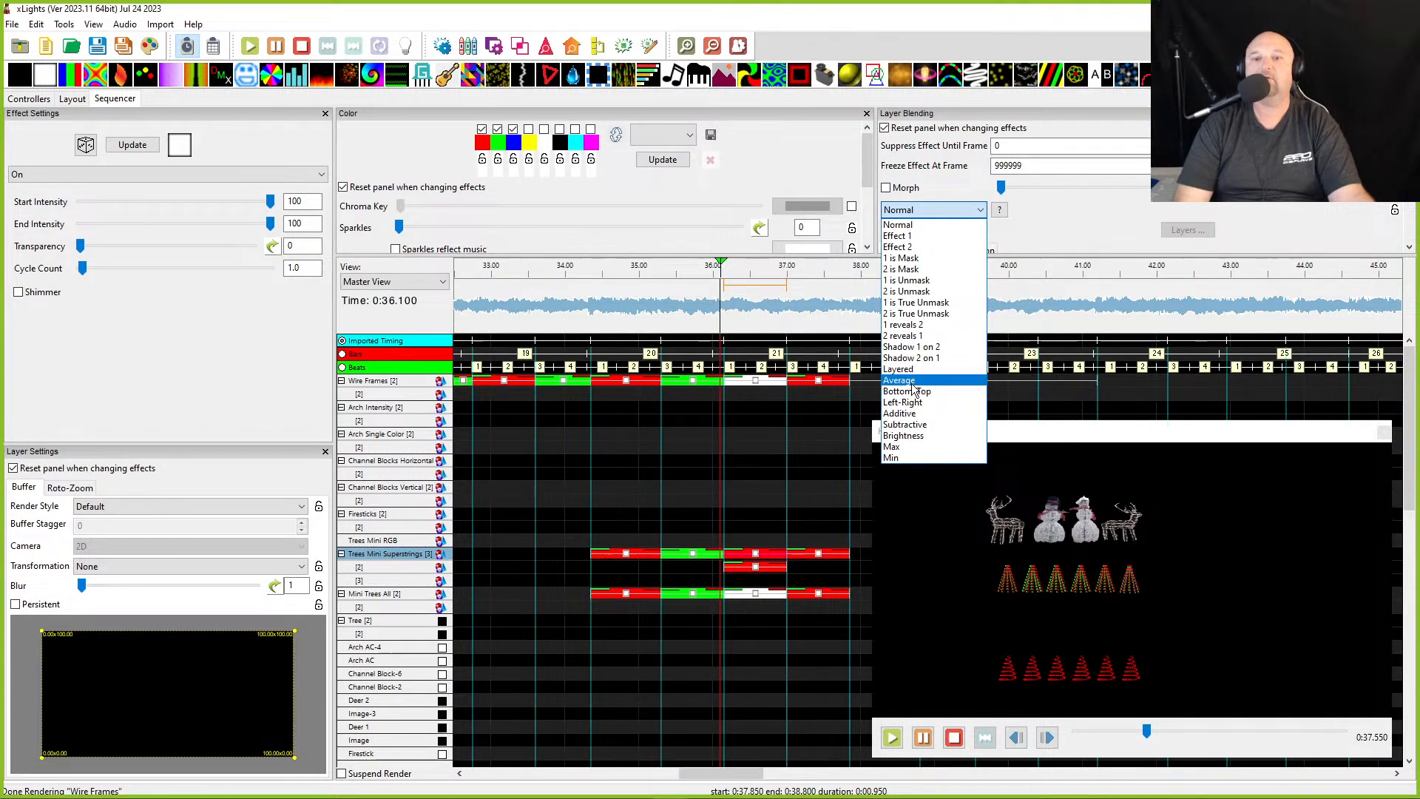
left_click(899, 412)
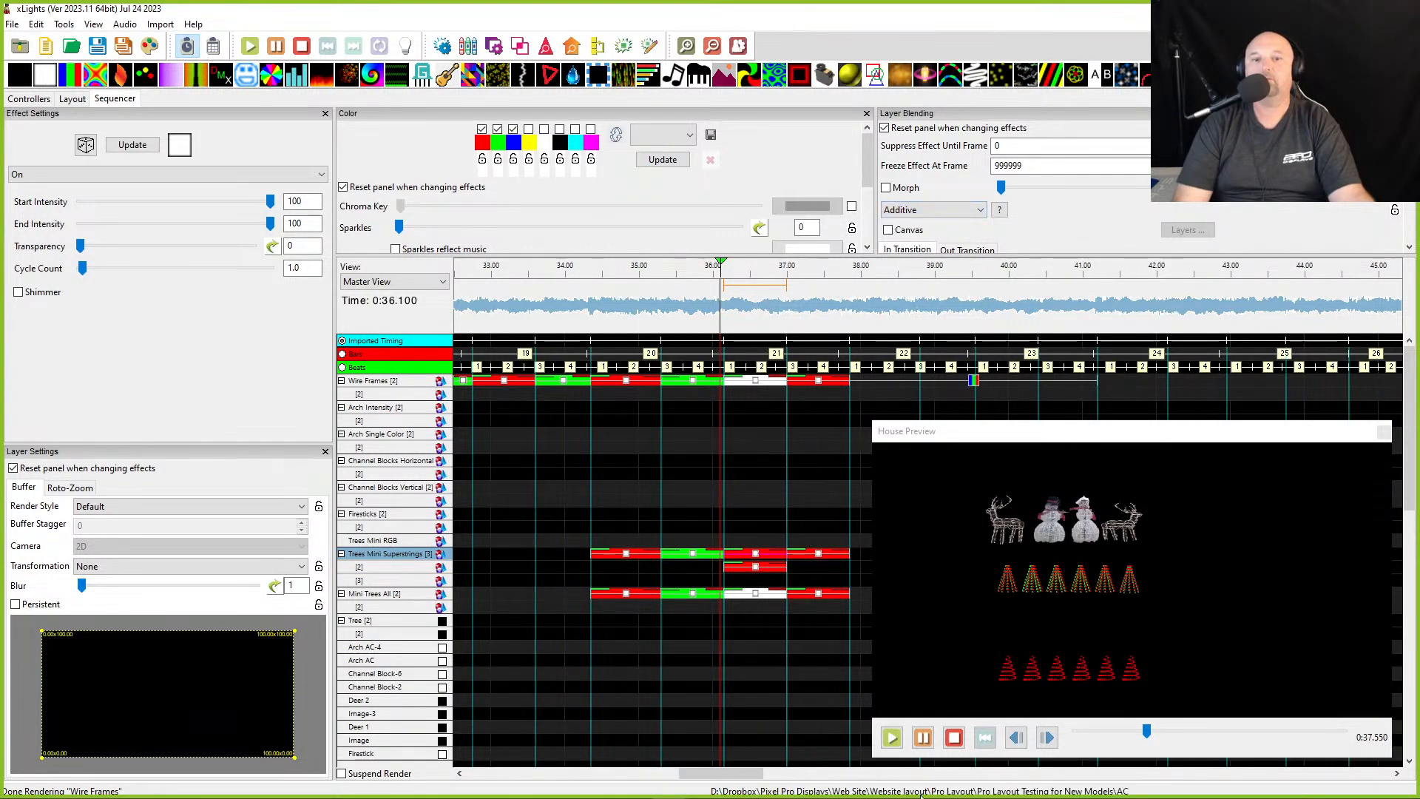
- Select the effect on the lowest Superstrings layer at about 36 s and change its palette colour to blue
left_click(756, 568)
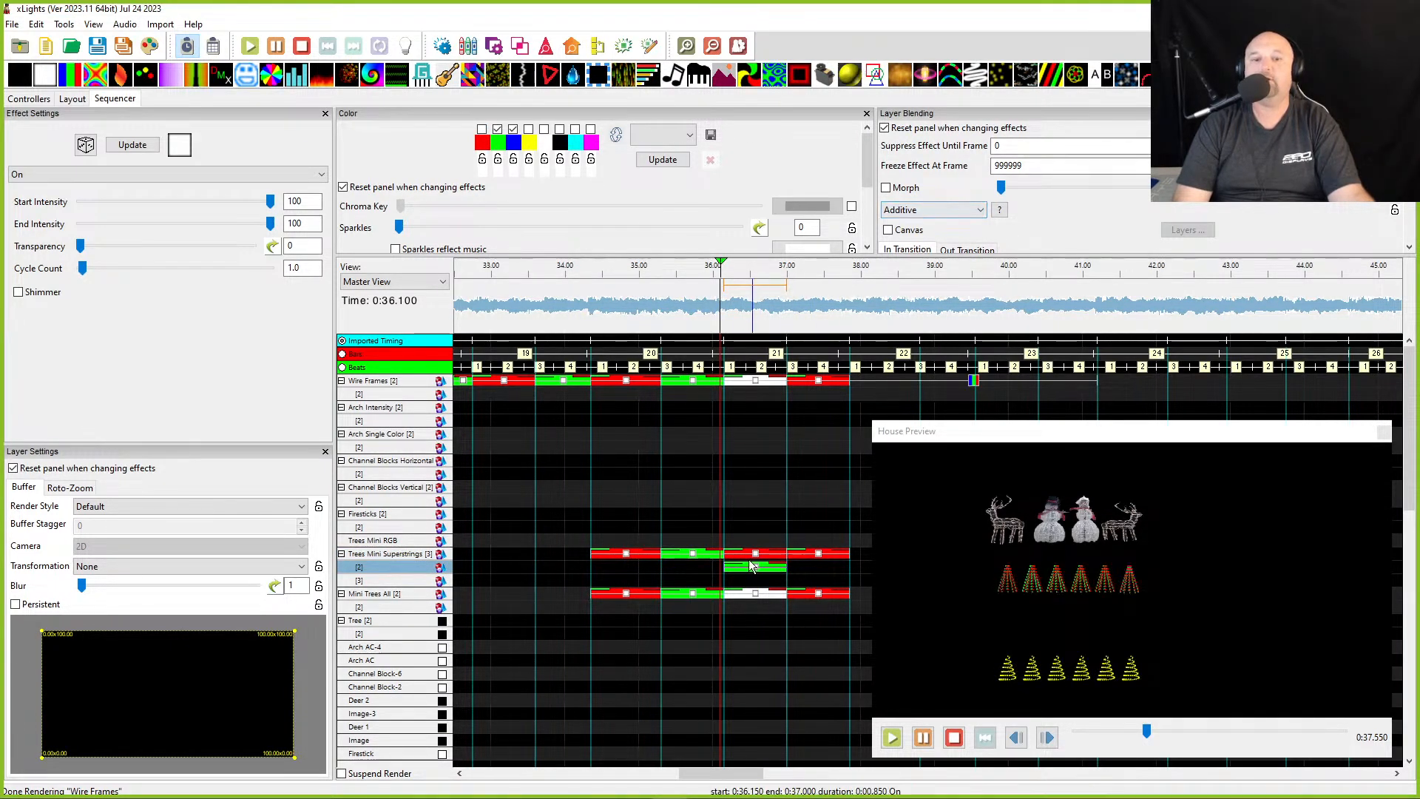
left_click(756, 583)
left_click(754, 580)
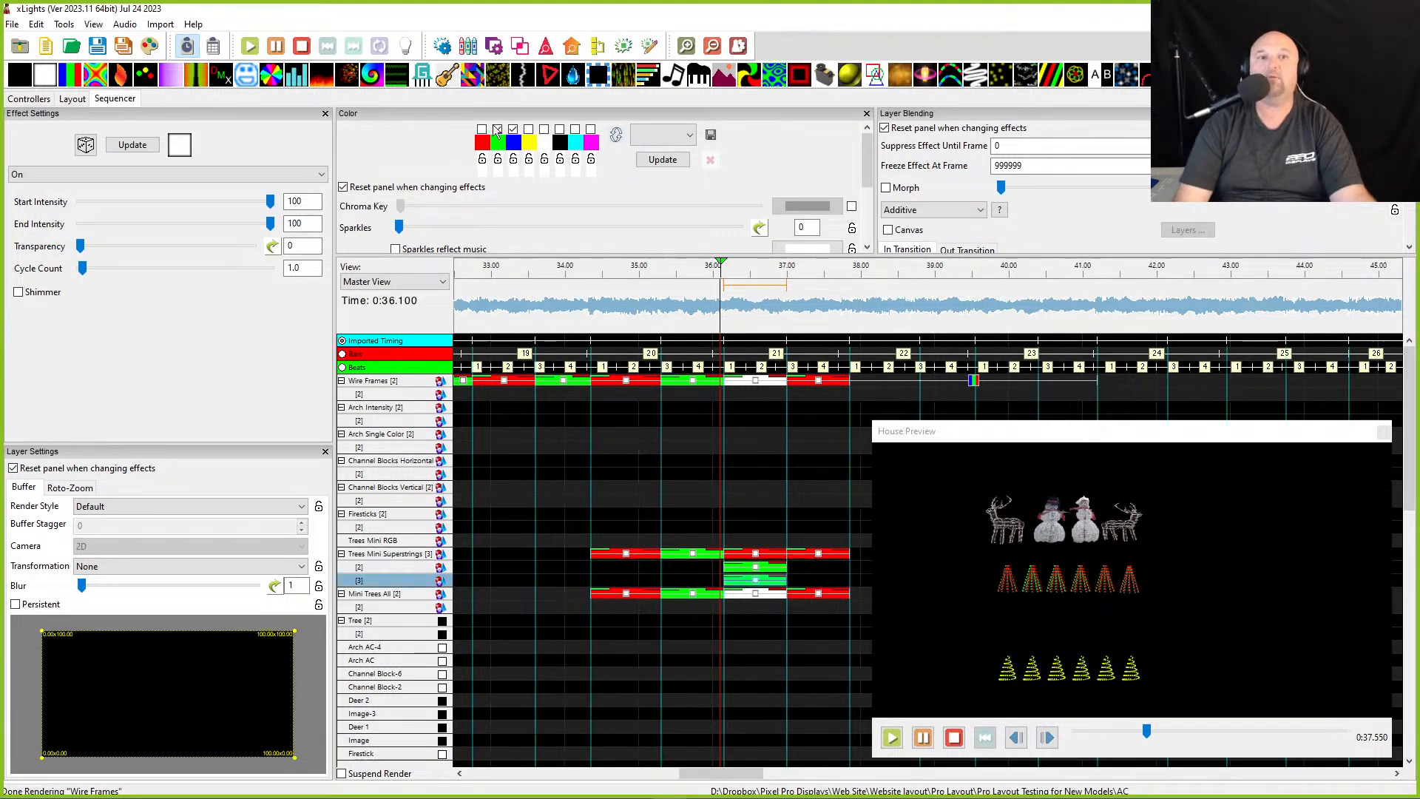
left_click(497, 128)
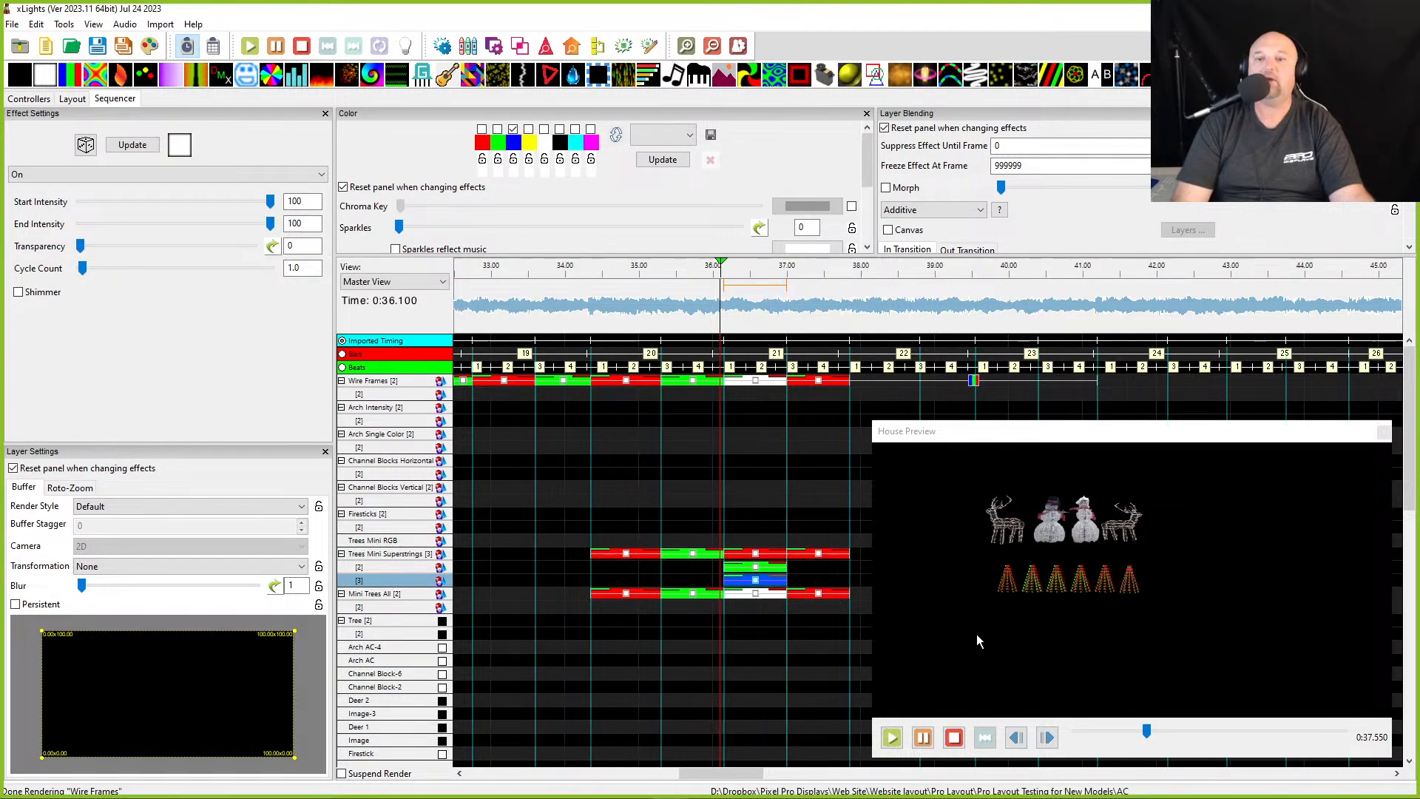
- Move the House Preview back above the timeline and review the stacked Superstrings effects at about 36 s
left_click(756, 571)
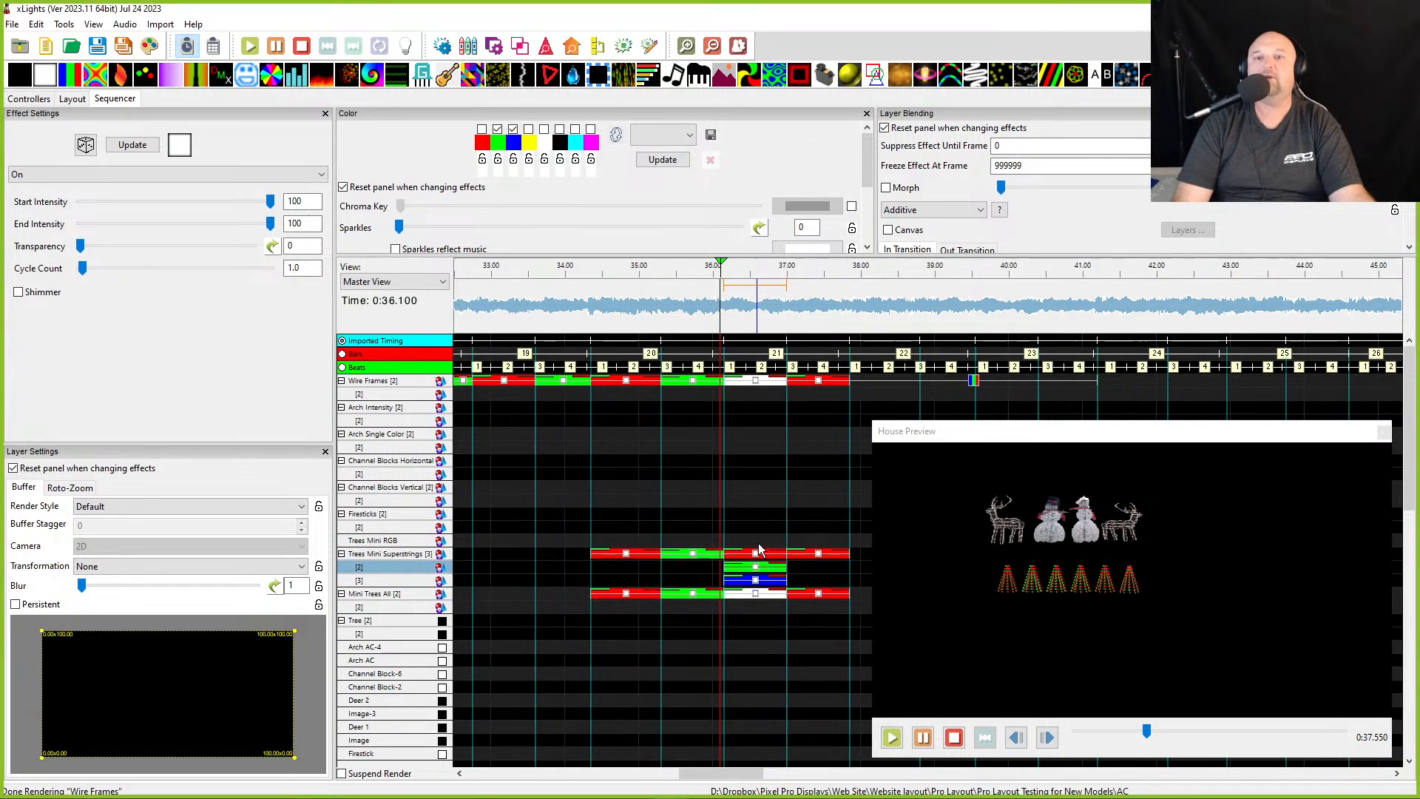
left_click(755, 556)
left_click(968, 443)
left_click_drag(954, 448, 915, 56)
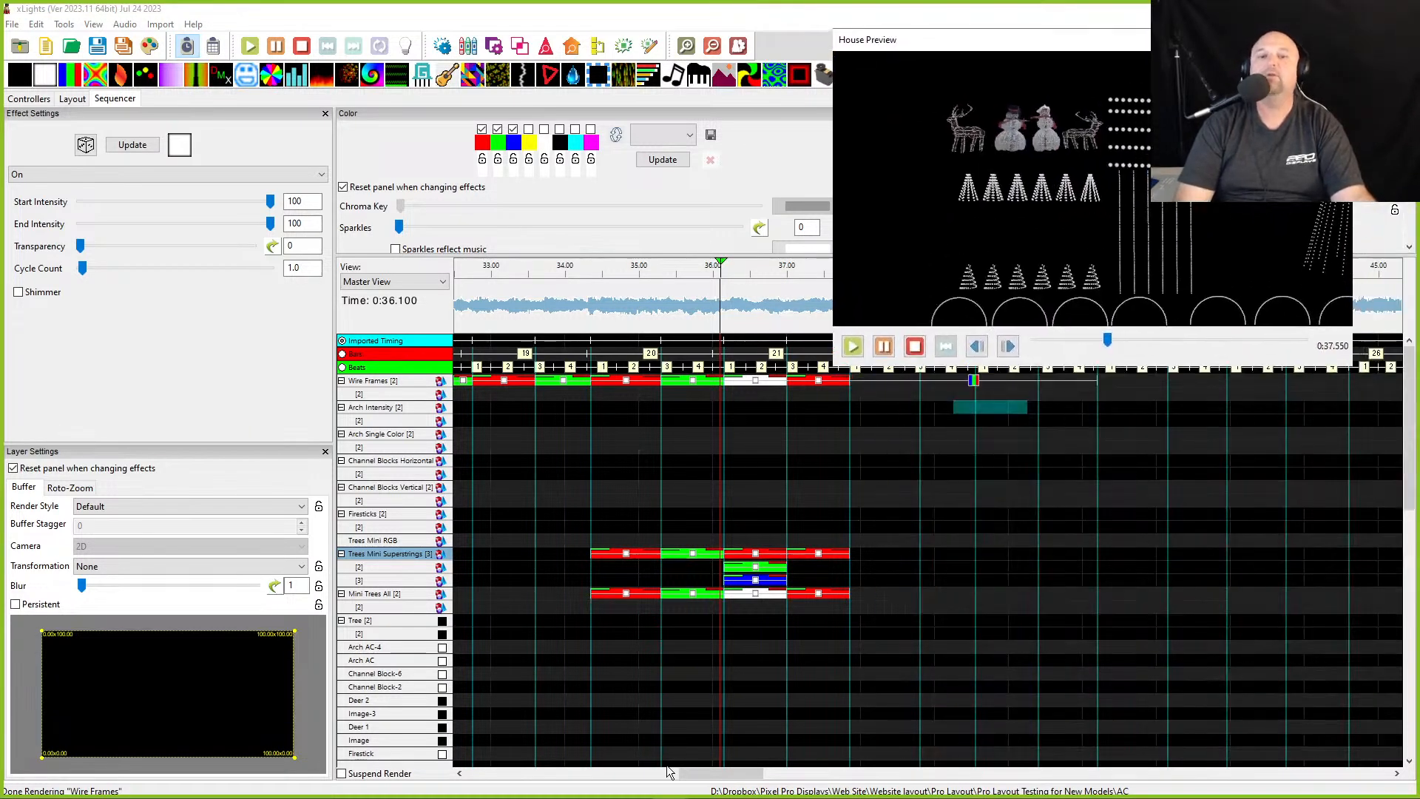
left_click(754, 563)
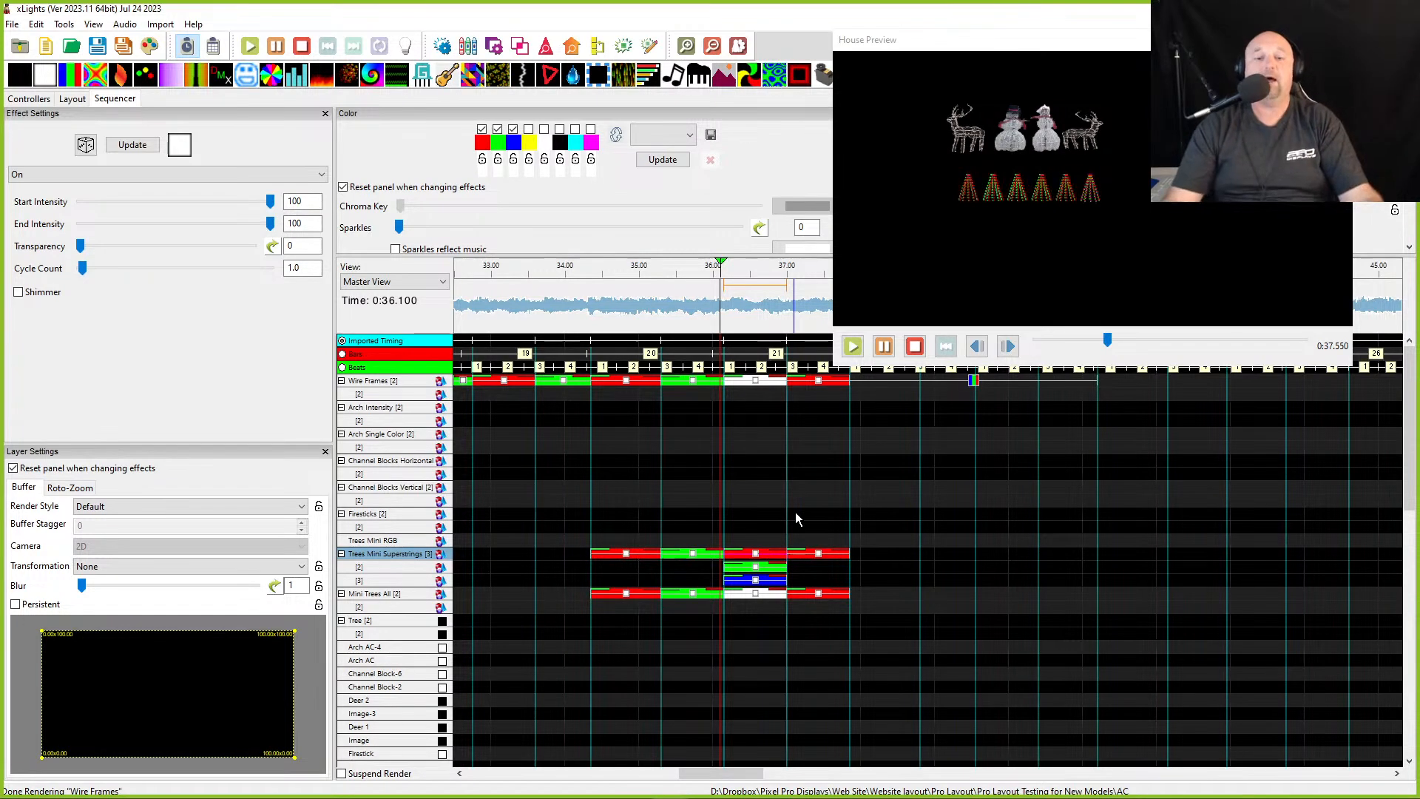
- Zoom out the timeline, play the sequence and inspect the Single Strand effects on Trees Mini Superstrings around 55 s
scroll(757, 495, "right", 5)
scroll(548, 478, "left", 5)
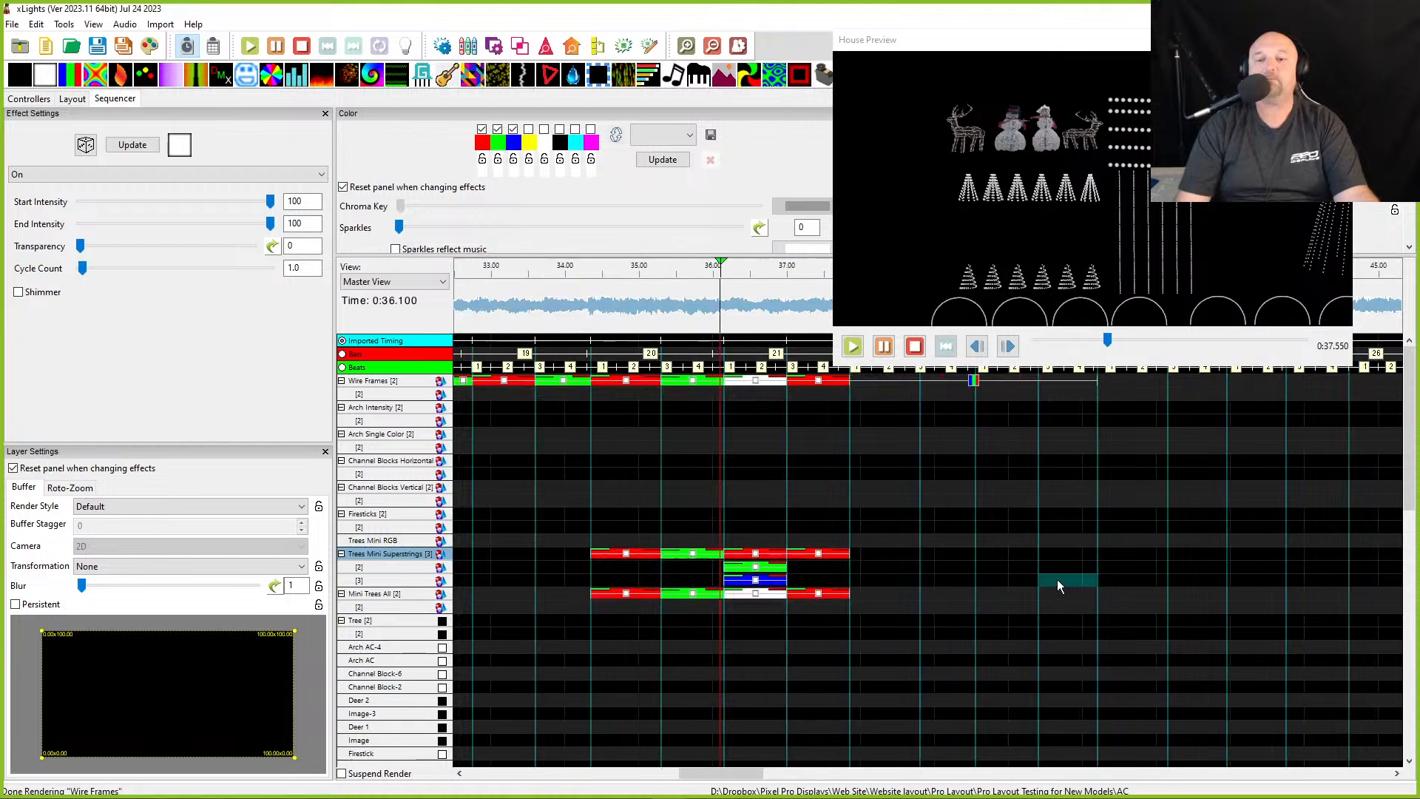
scroll(1058, 579, "down", 4)
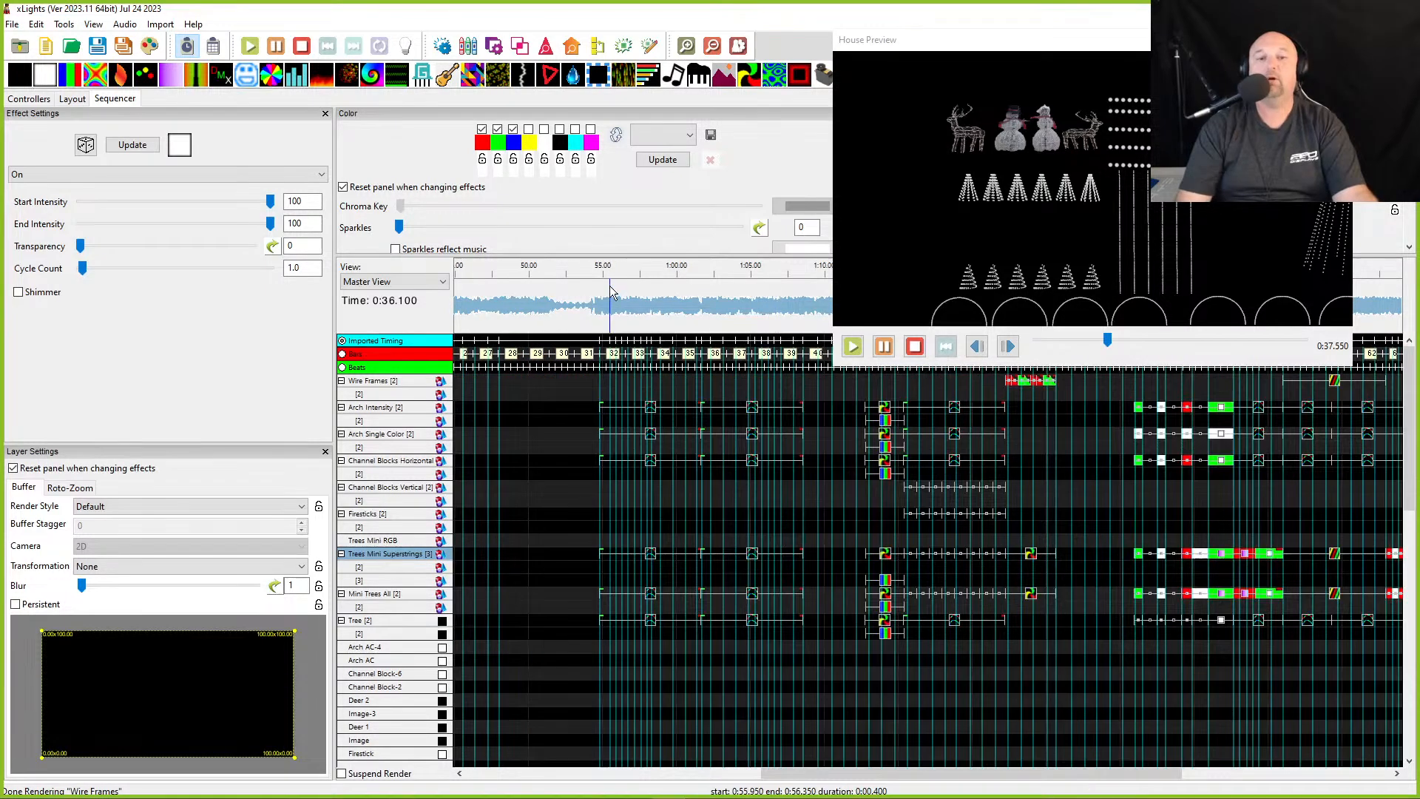
key("space")
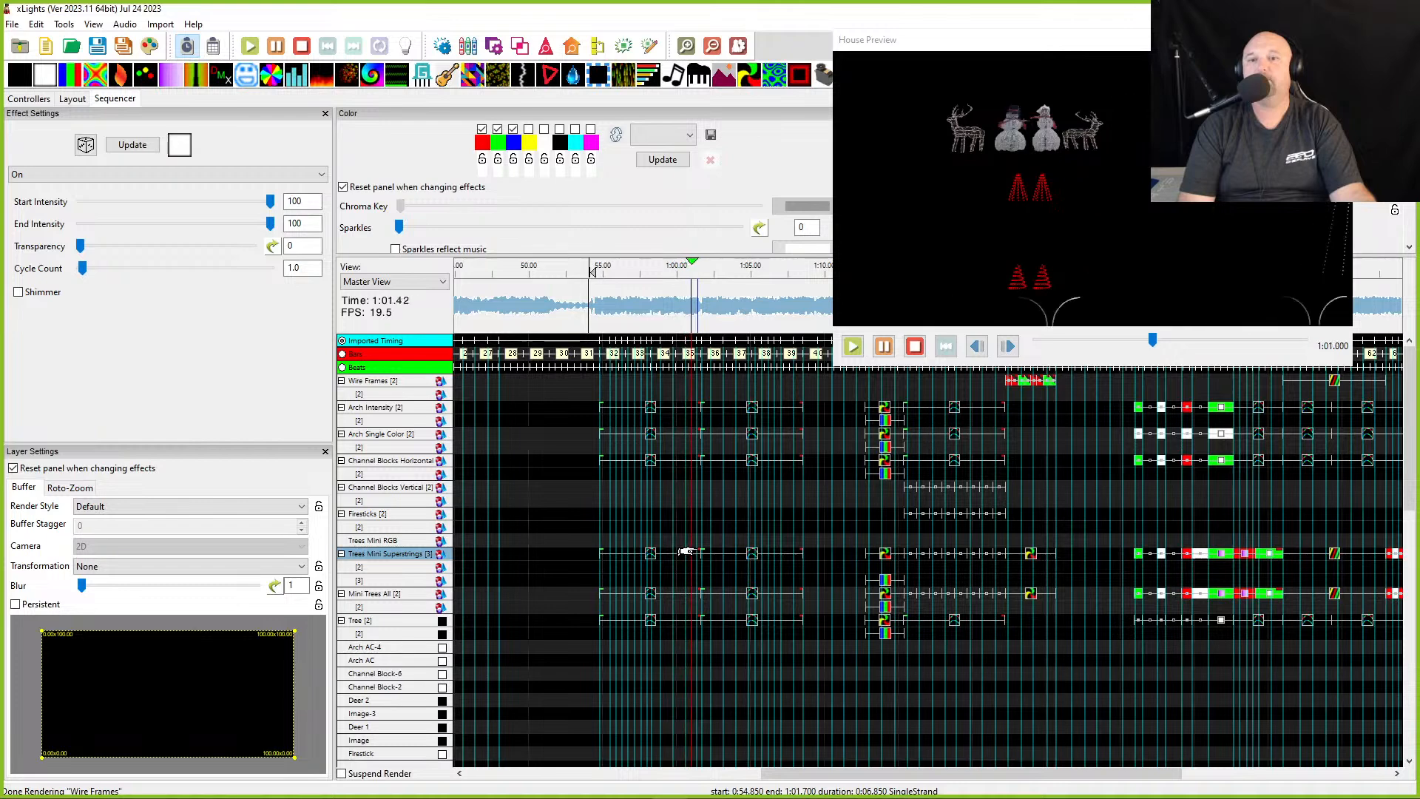
left_click(645, 555)
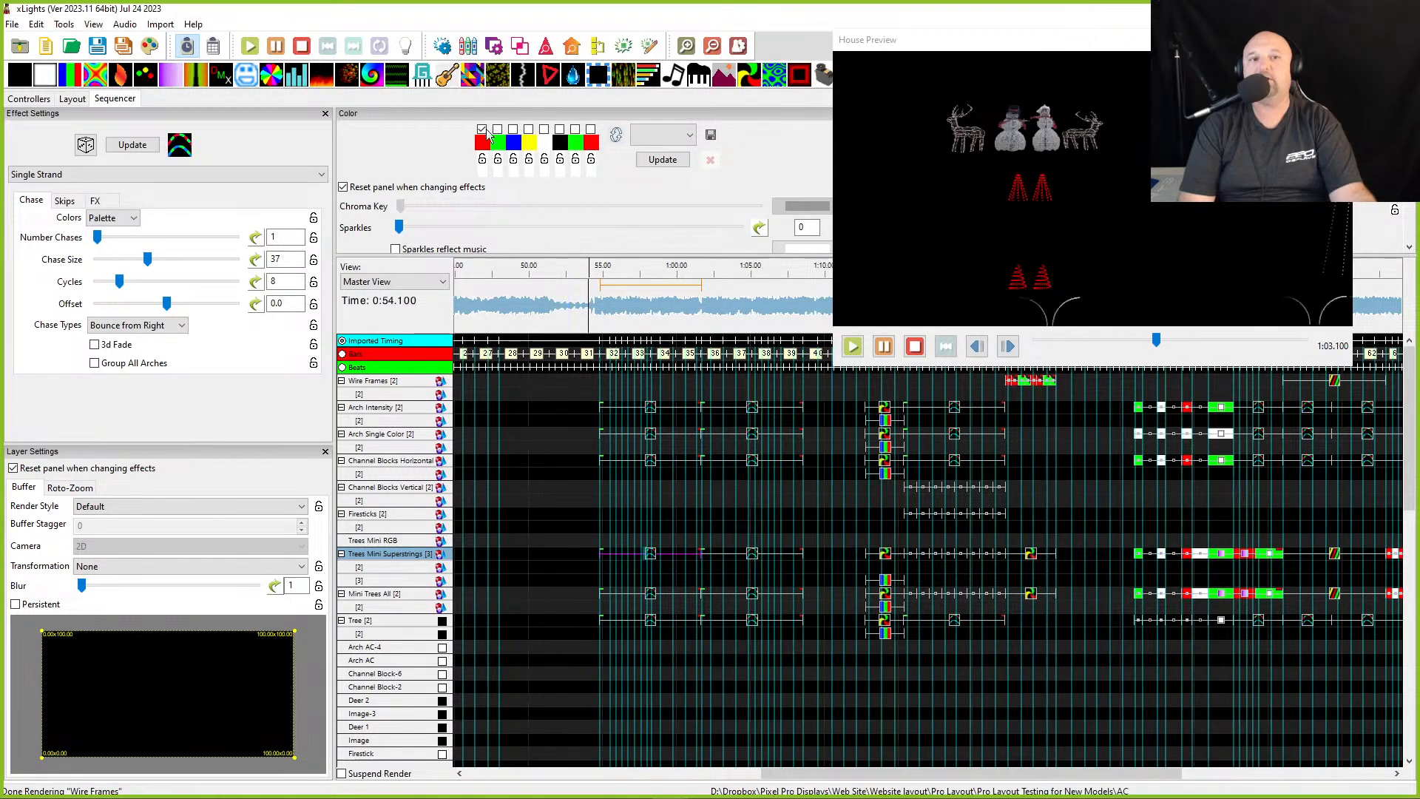
left_click(753, 556)
scroll(800, 447, "right", 3)
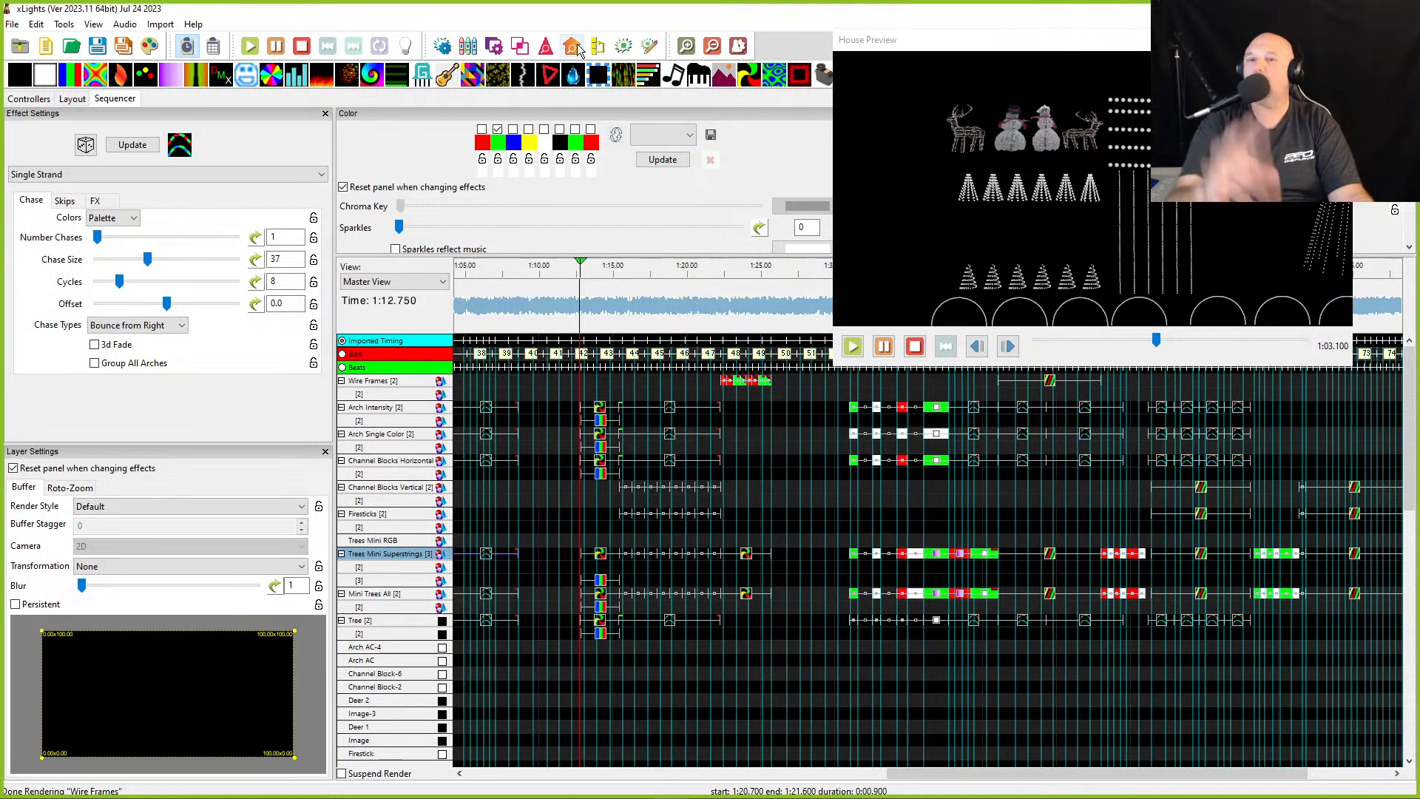
scroll(515, 616, "left", 3)
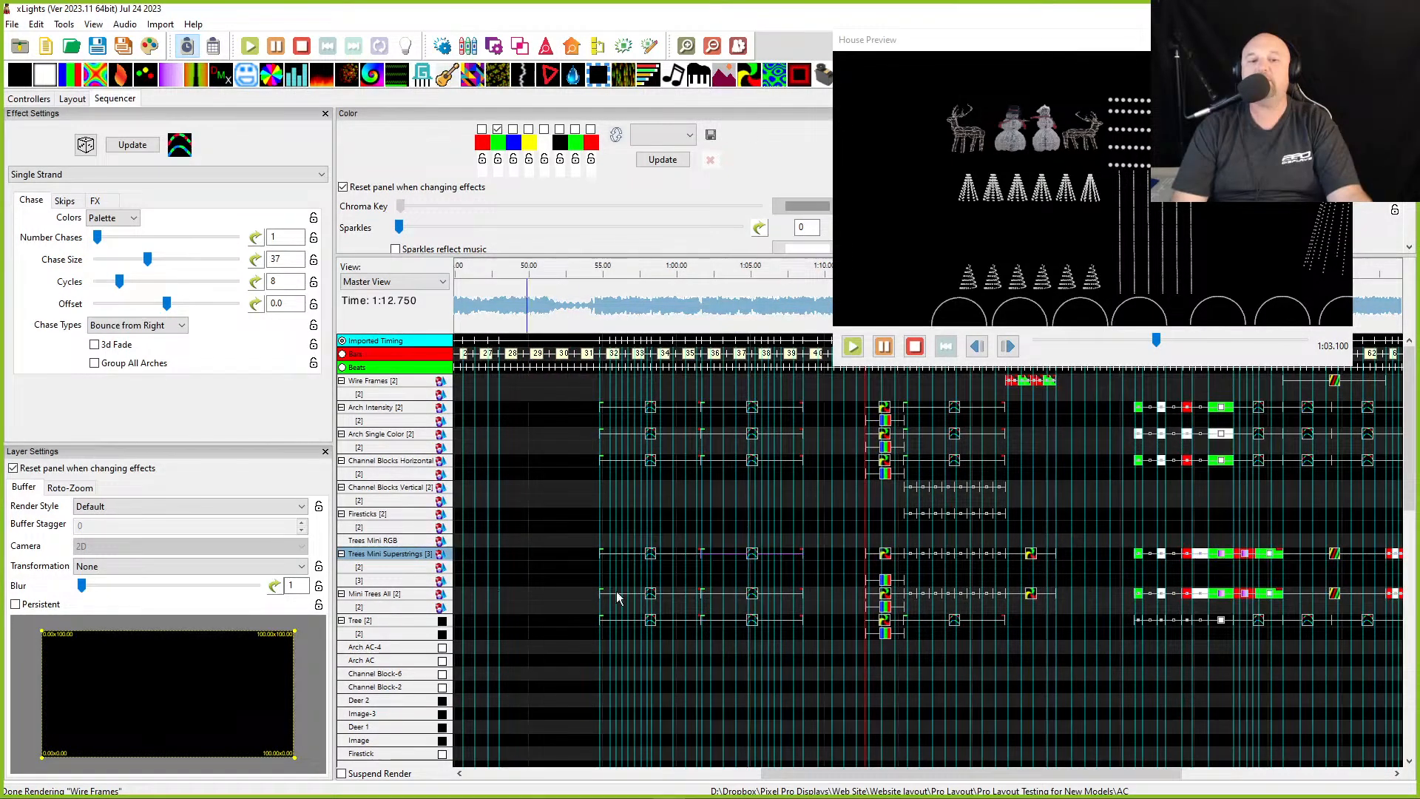
- Change the first palette colour of the Single Strand effect on Mini Trees All at about 55 s to purple
left_click(650, 594)
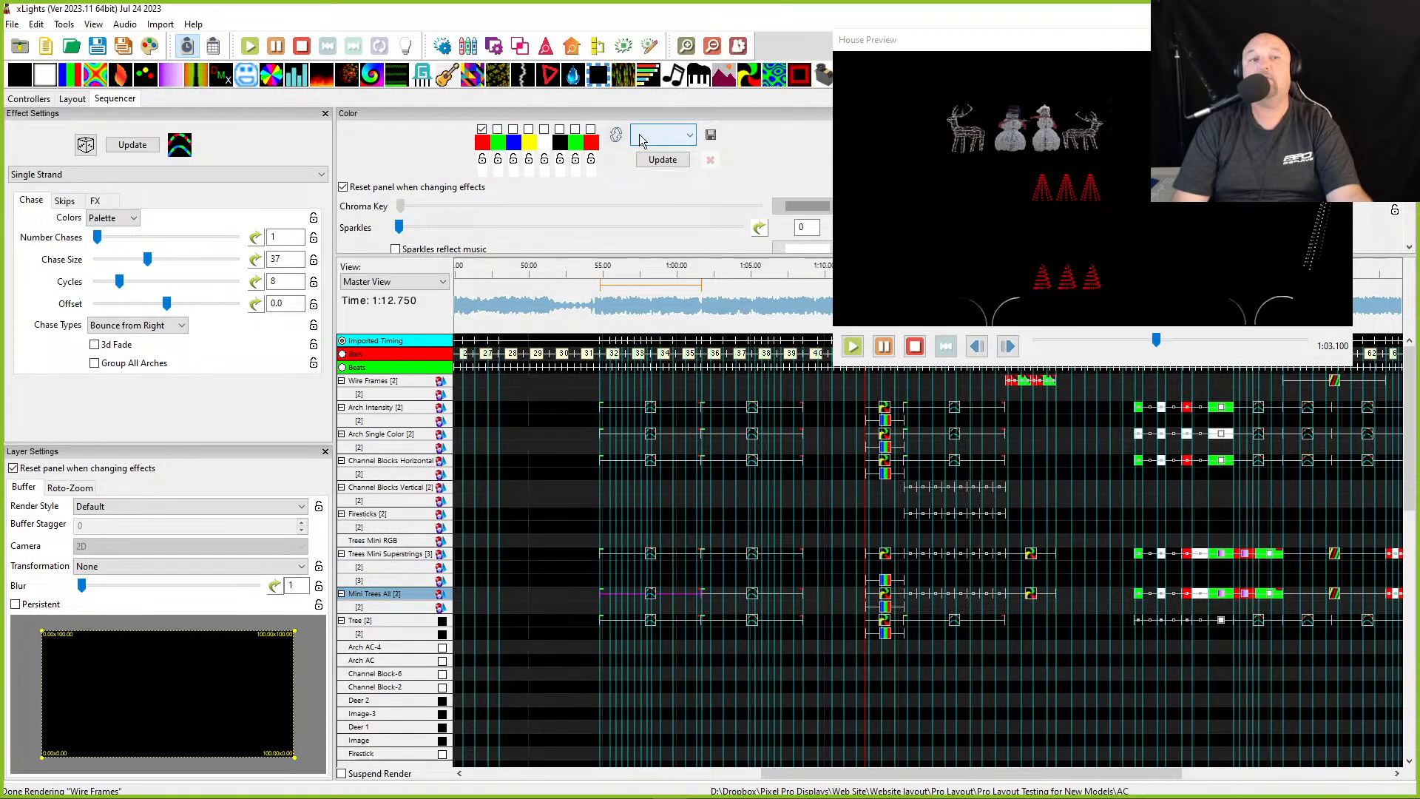
left_click(645, 137)
left_click(480, 142)
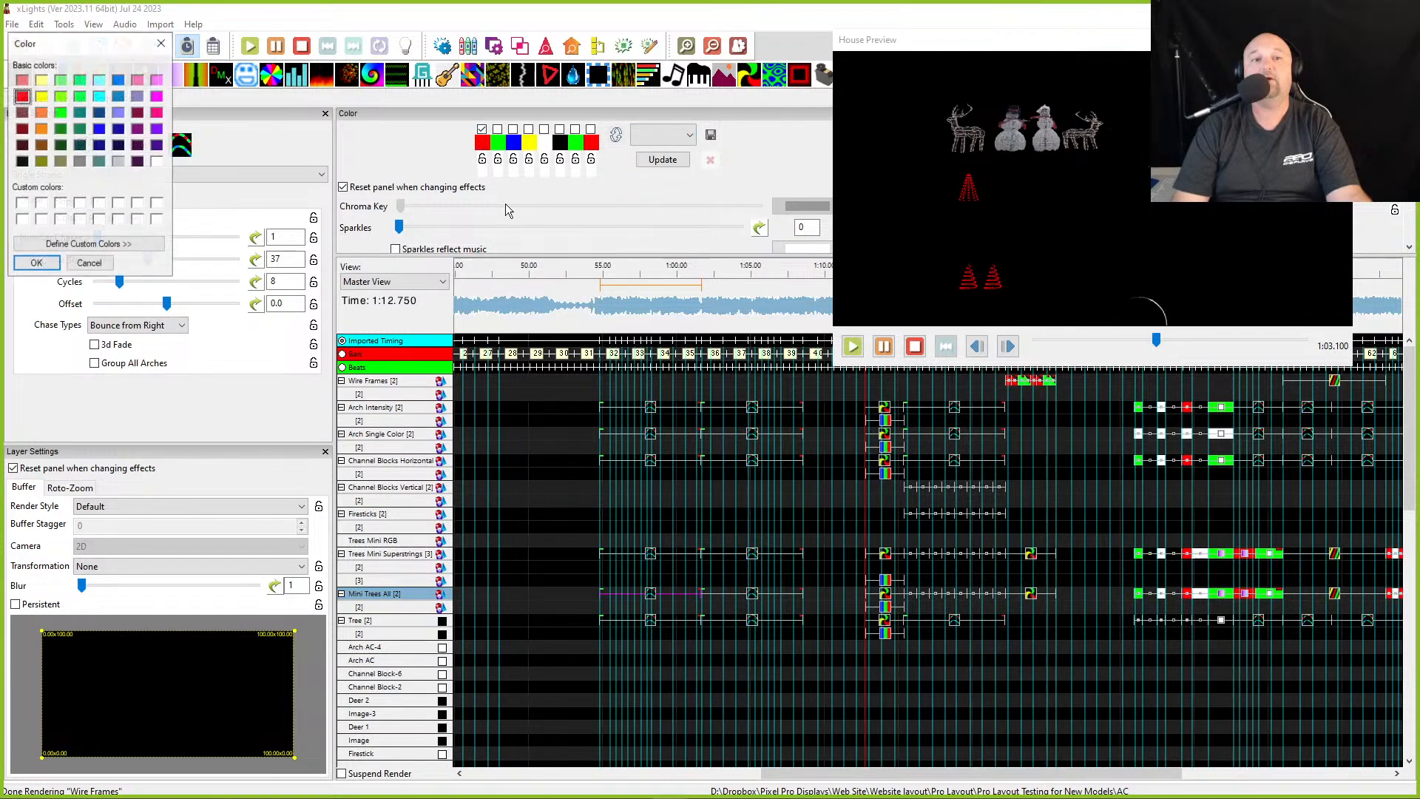
left_click(155, 129)
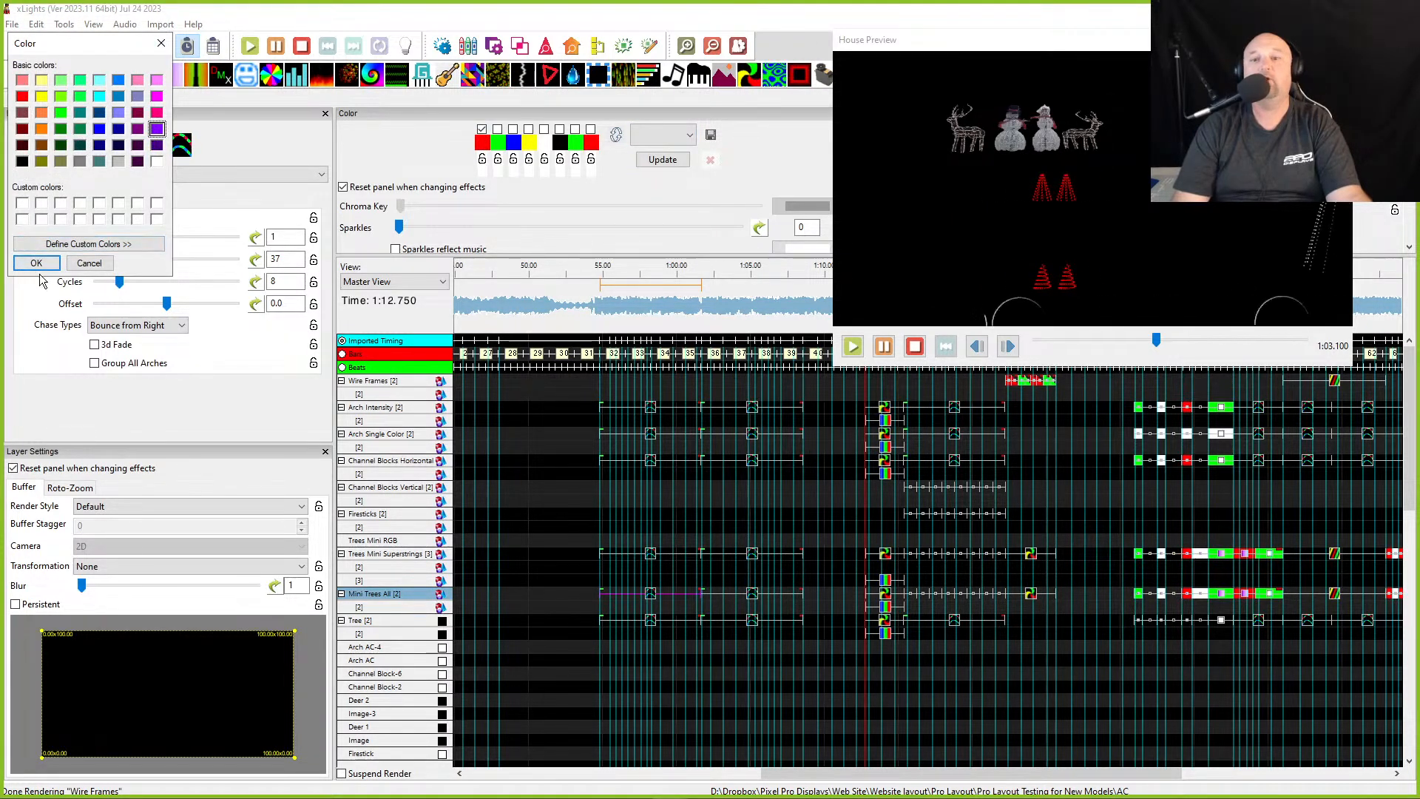
left_click(37, 263)
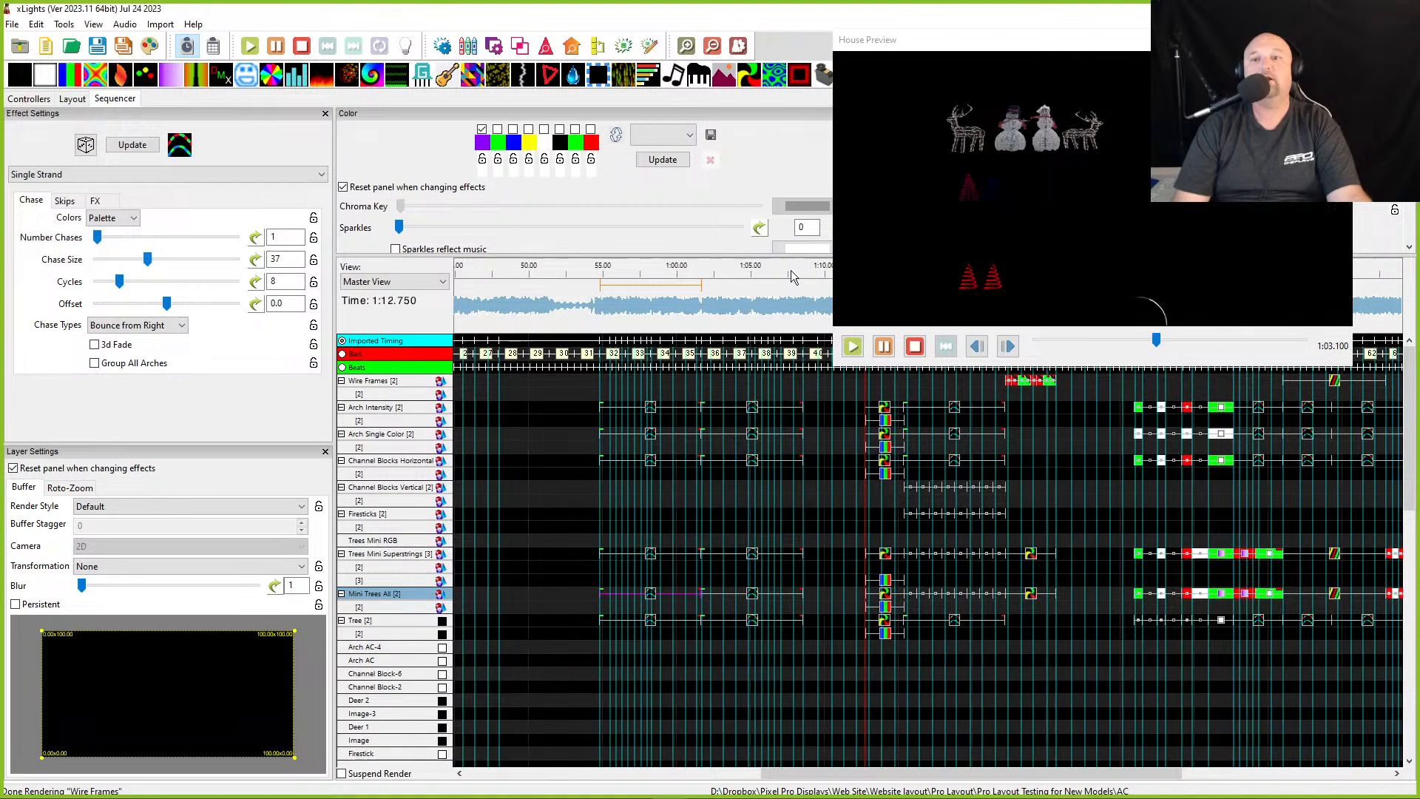
- Copy that Single Strand effect onto the second Trees Mini Superstrings layer and delete the effect on the top Superstrings layer
scroll(1021, 203, "up", 8)
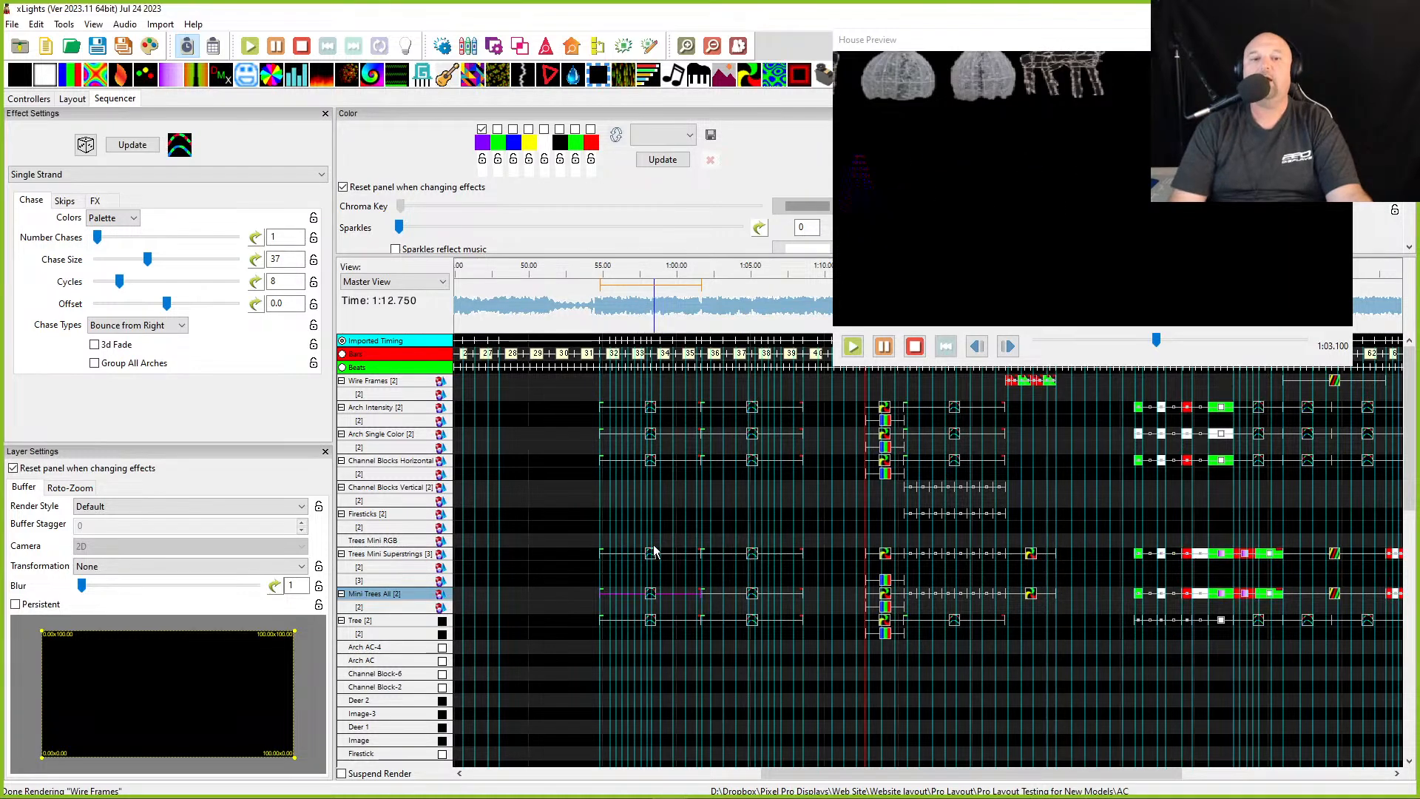
right_click(648, 592)
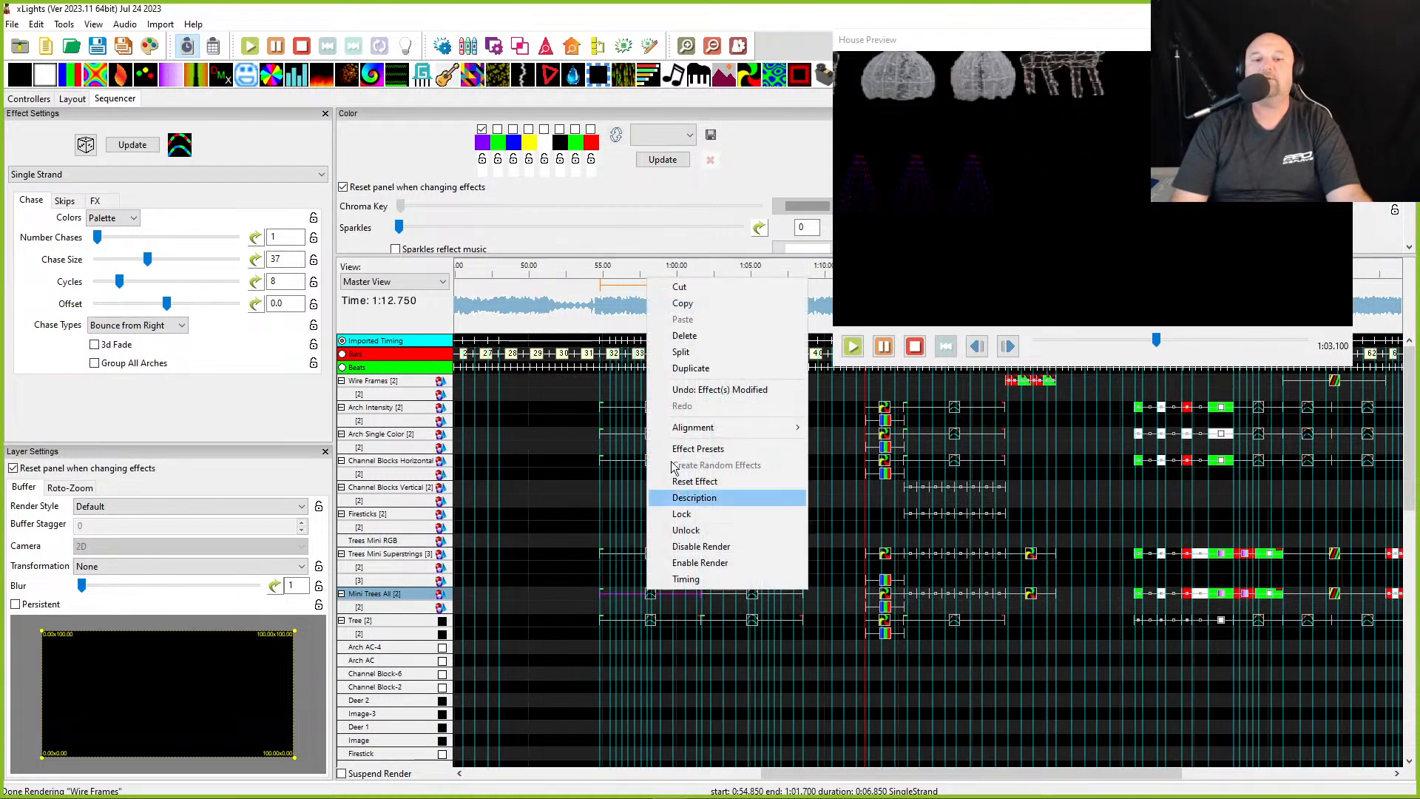
left_click(684, 306)
left_click(605, 570)
right_click(604, 573)
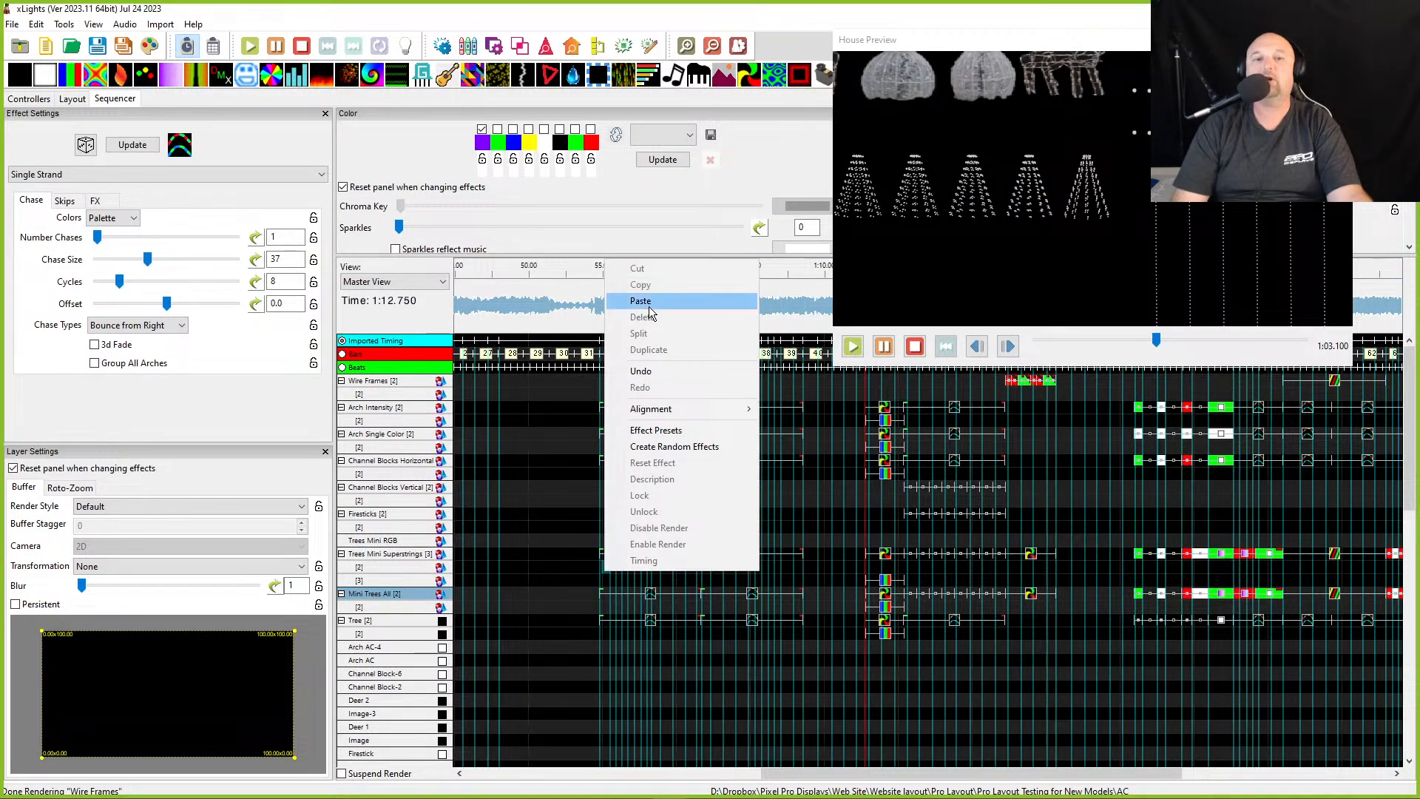
left_click(652, 304)
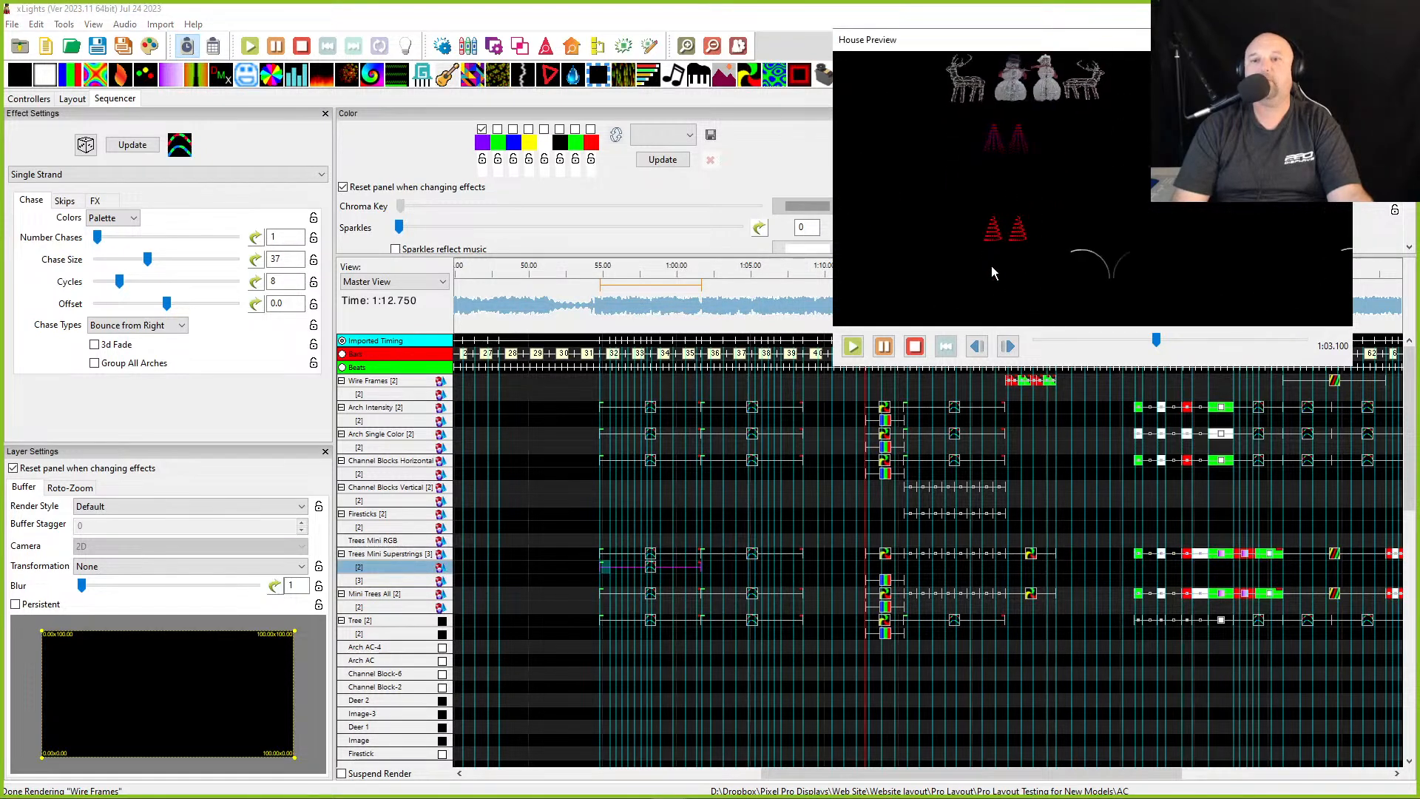
left_click(608, 553)
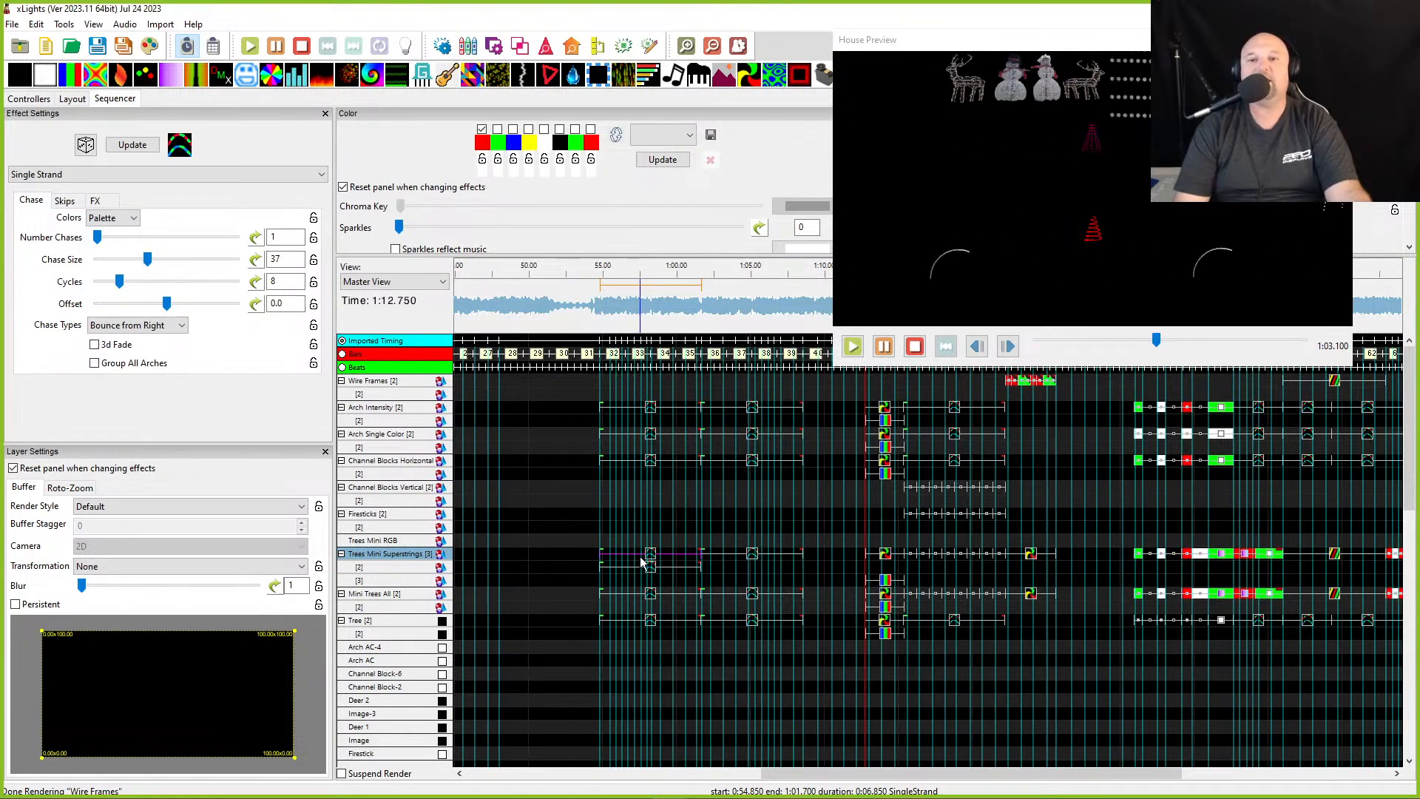
key("Delete")
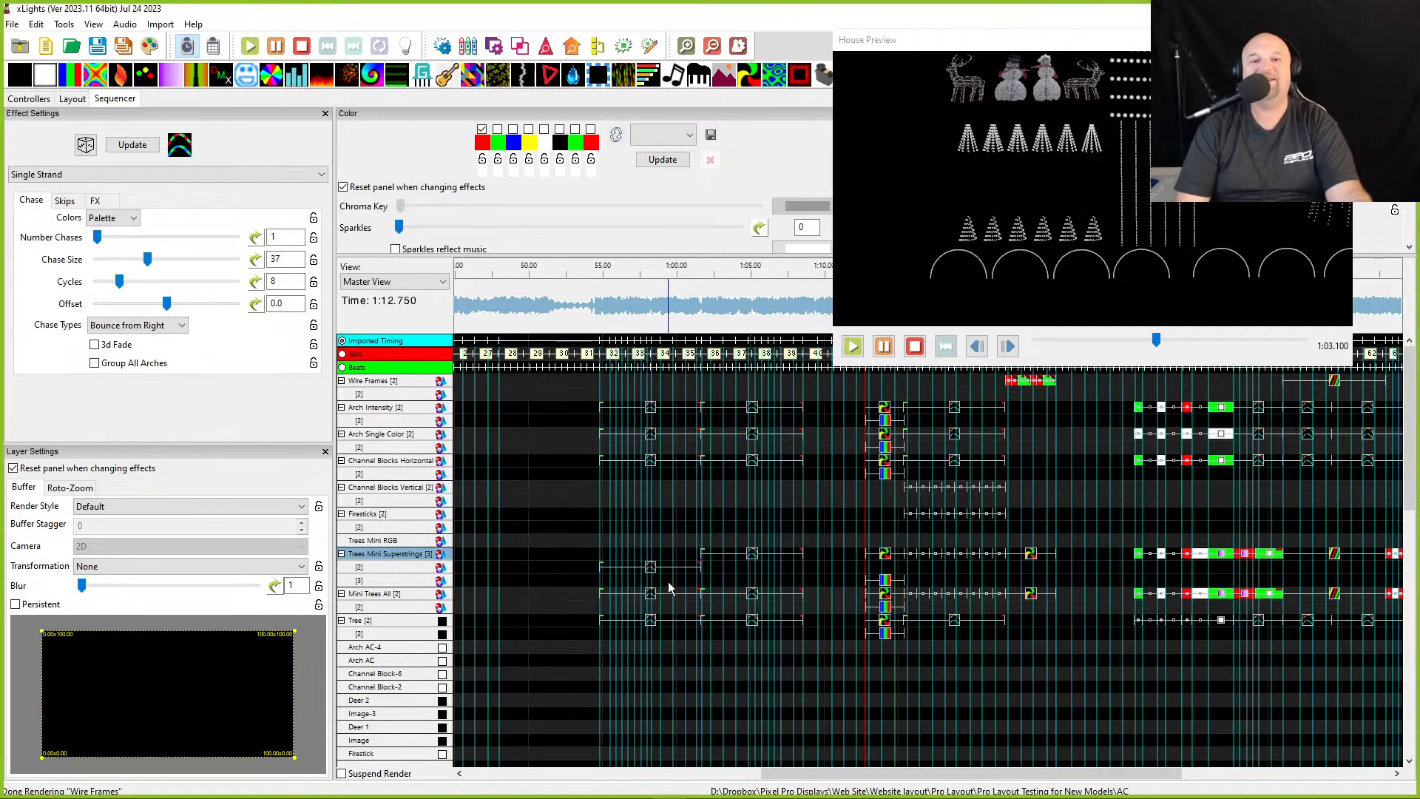
- Play the section around 55 to 65 s and review the recoloured tree effects in the House Preview
left_click(648, 569)
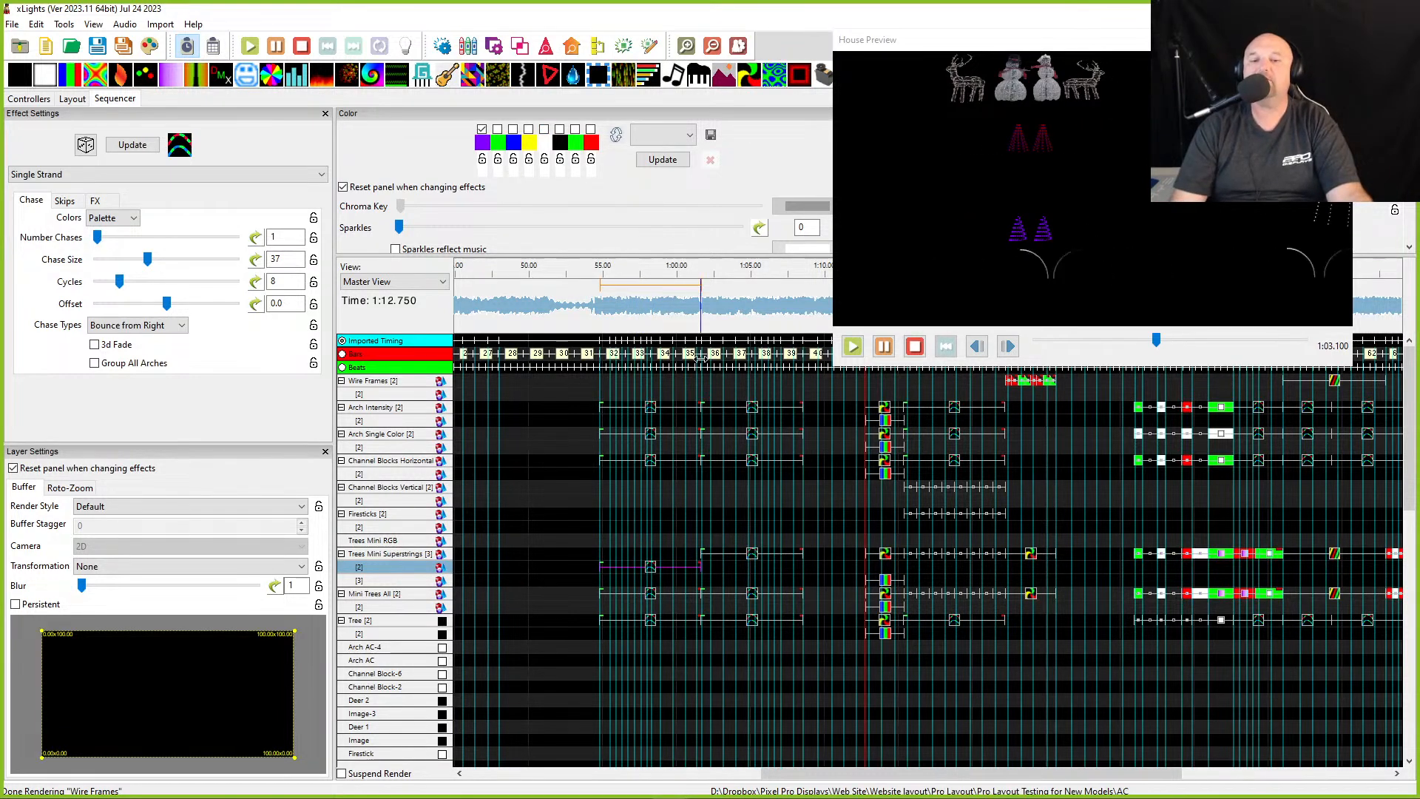
left_click(704, 310)
key("space")
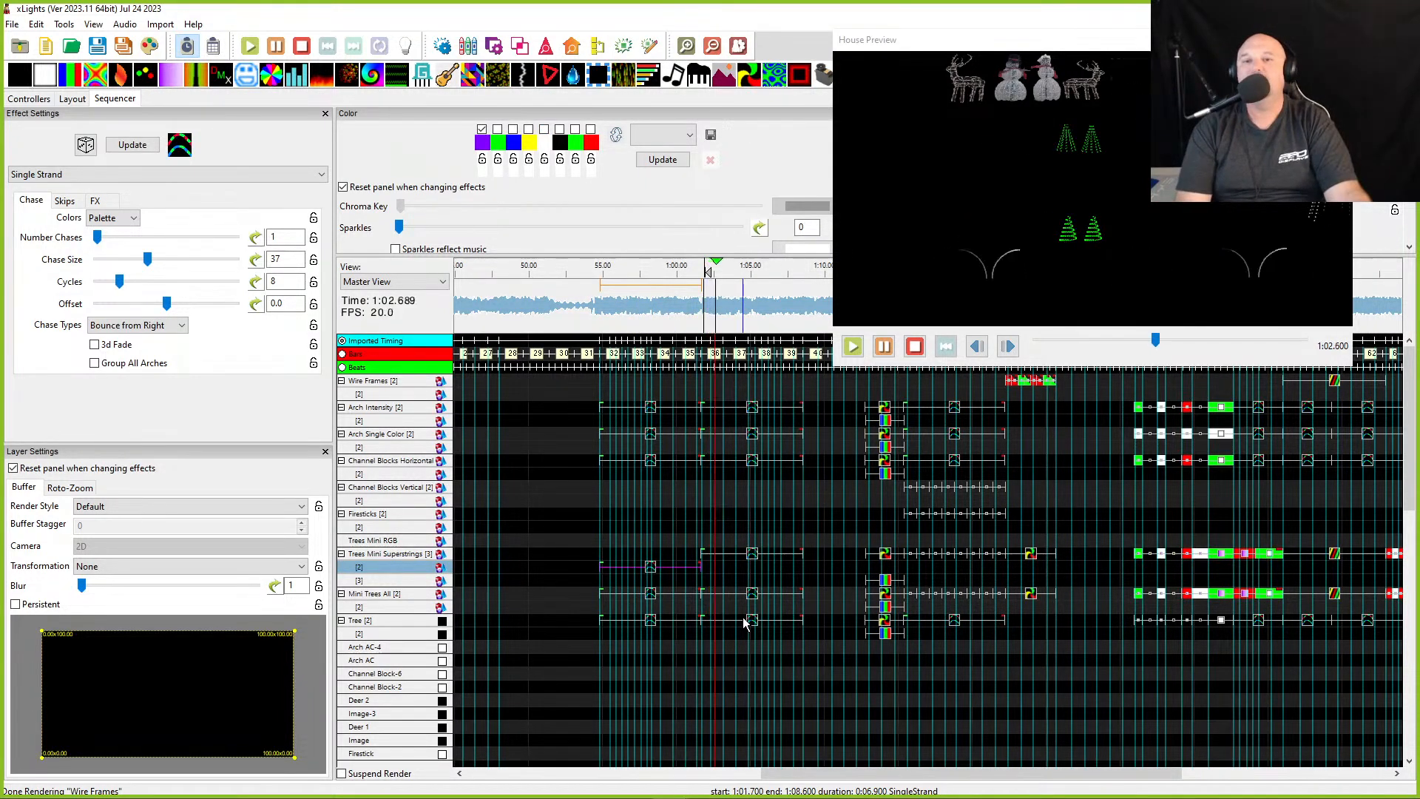
key("space")
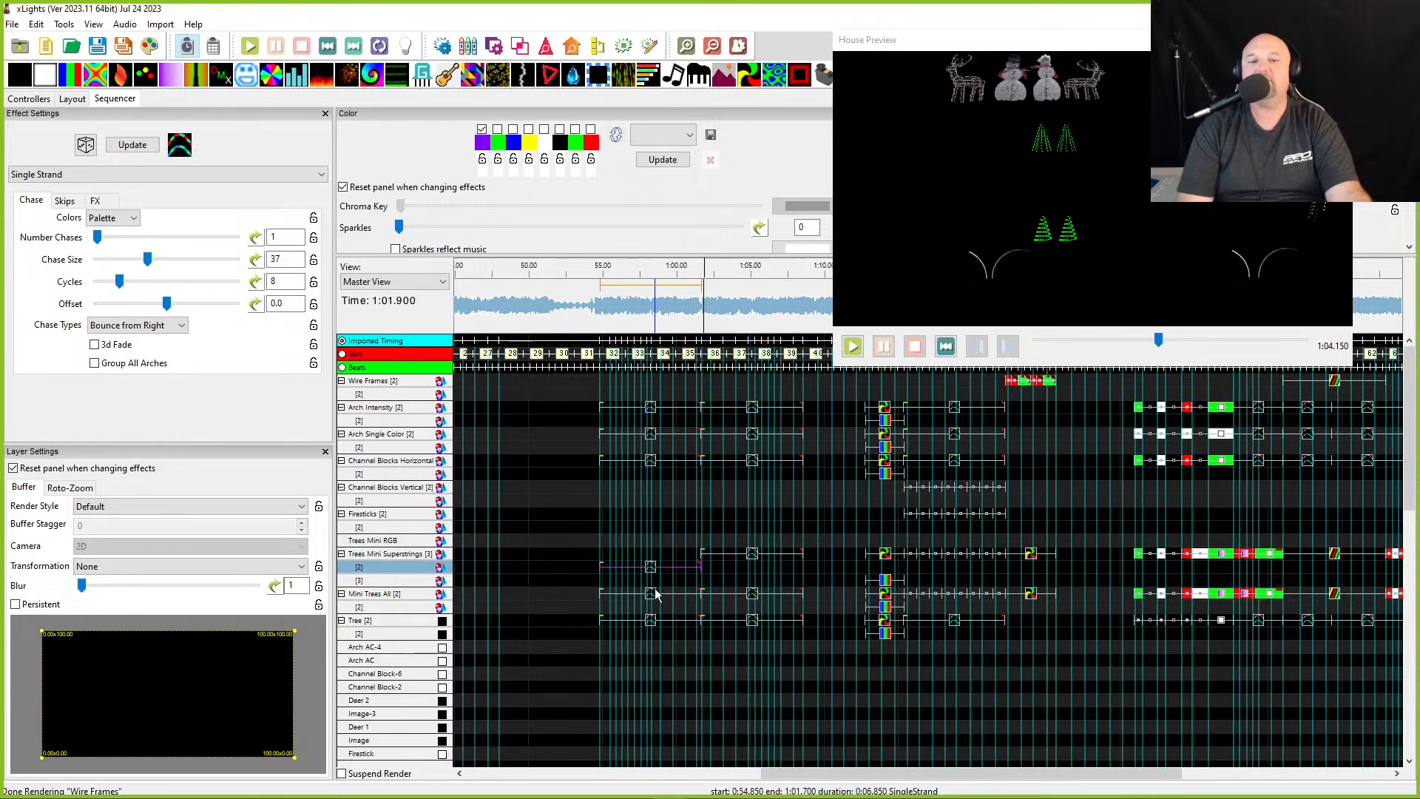
left_click(663, 588)
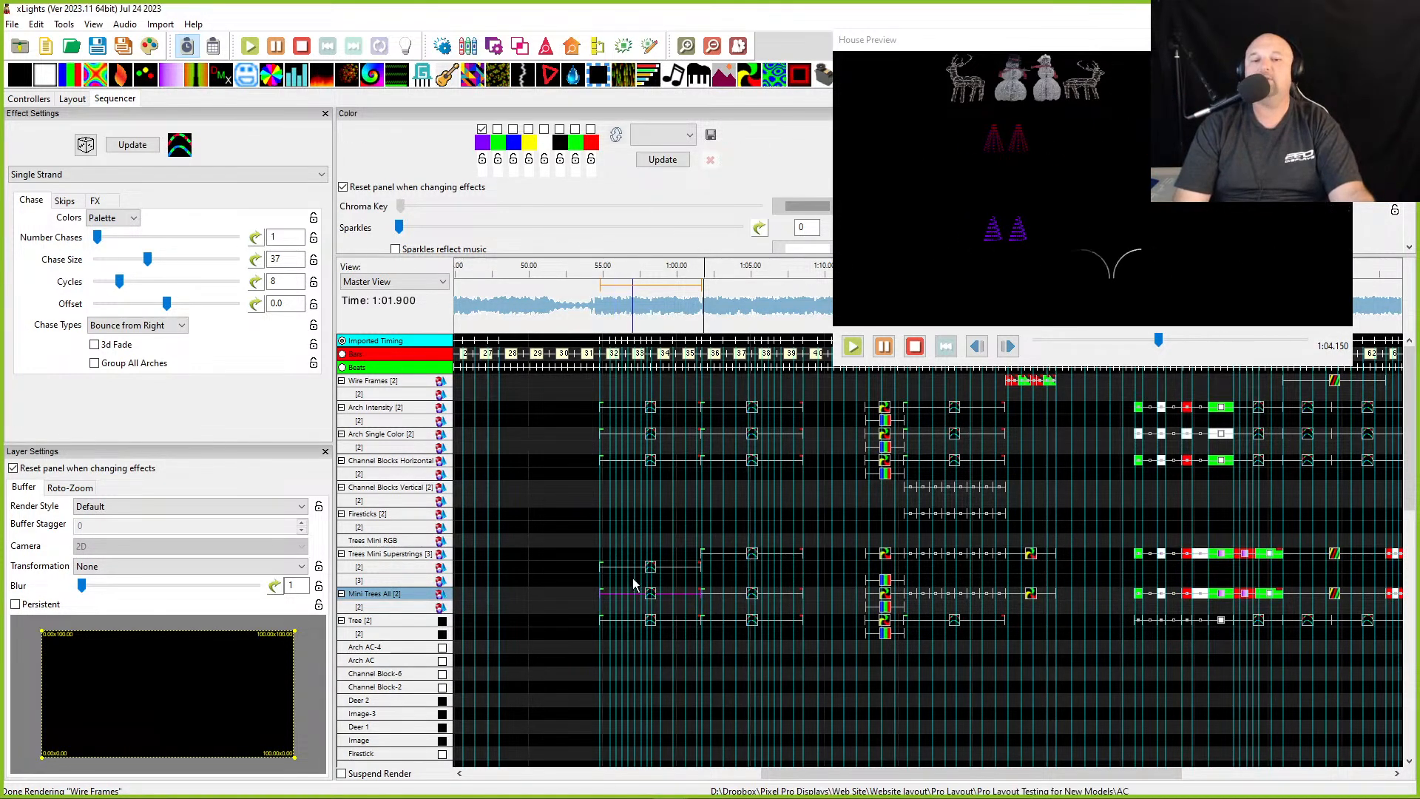
left_click(684, 311)
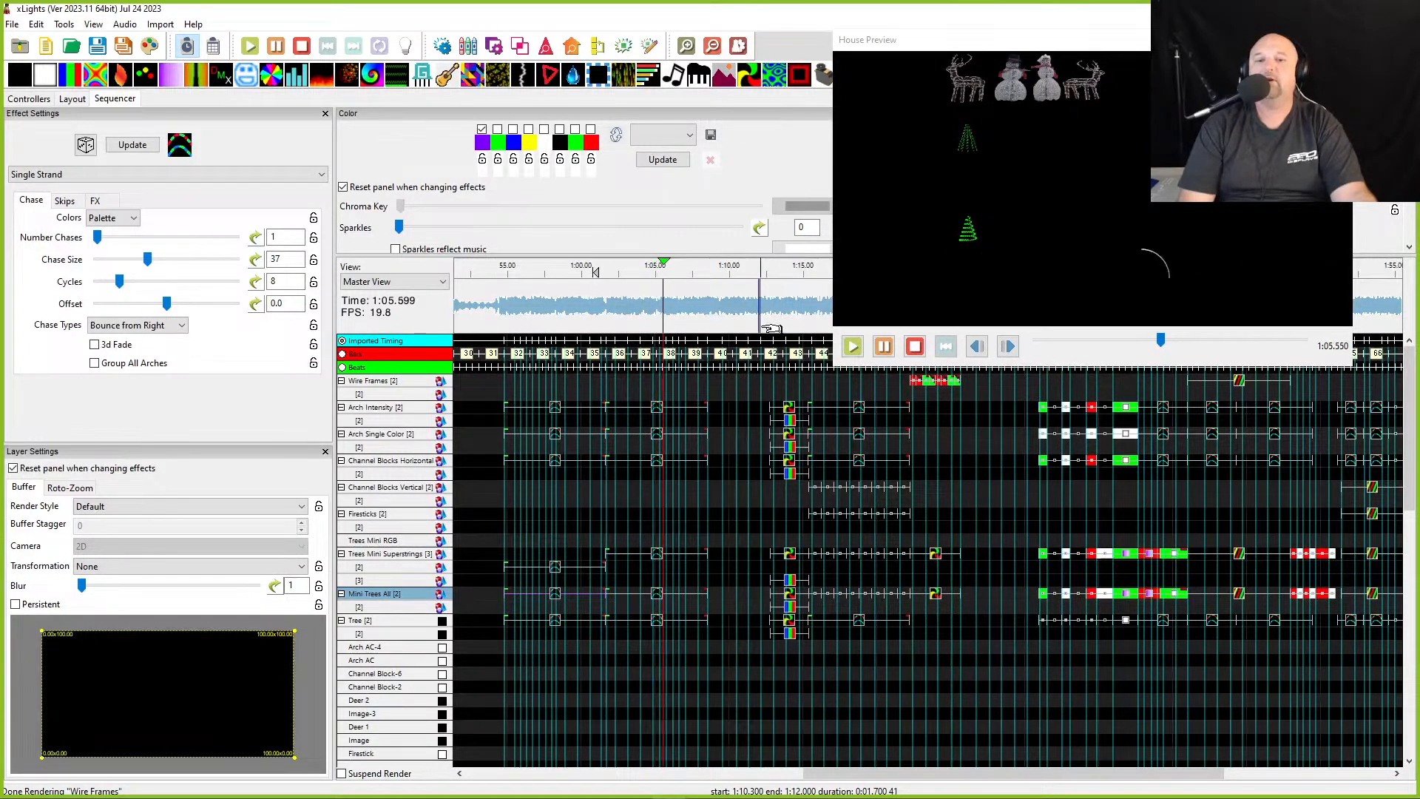
scroll(756, 443, "up", 2, "ctrl")
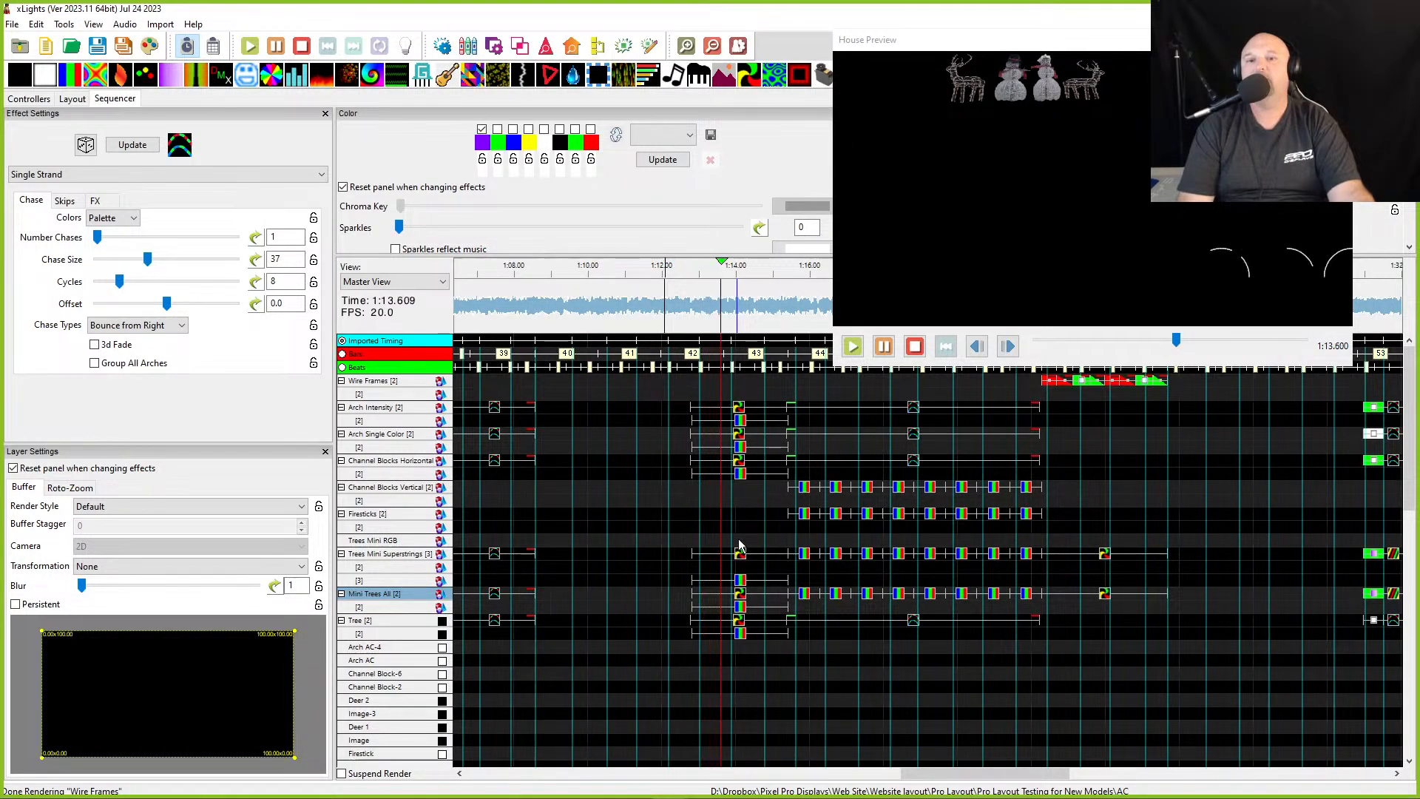
key("space")
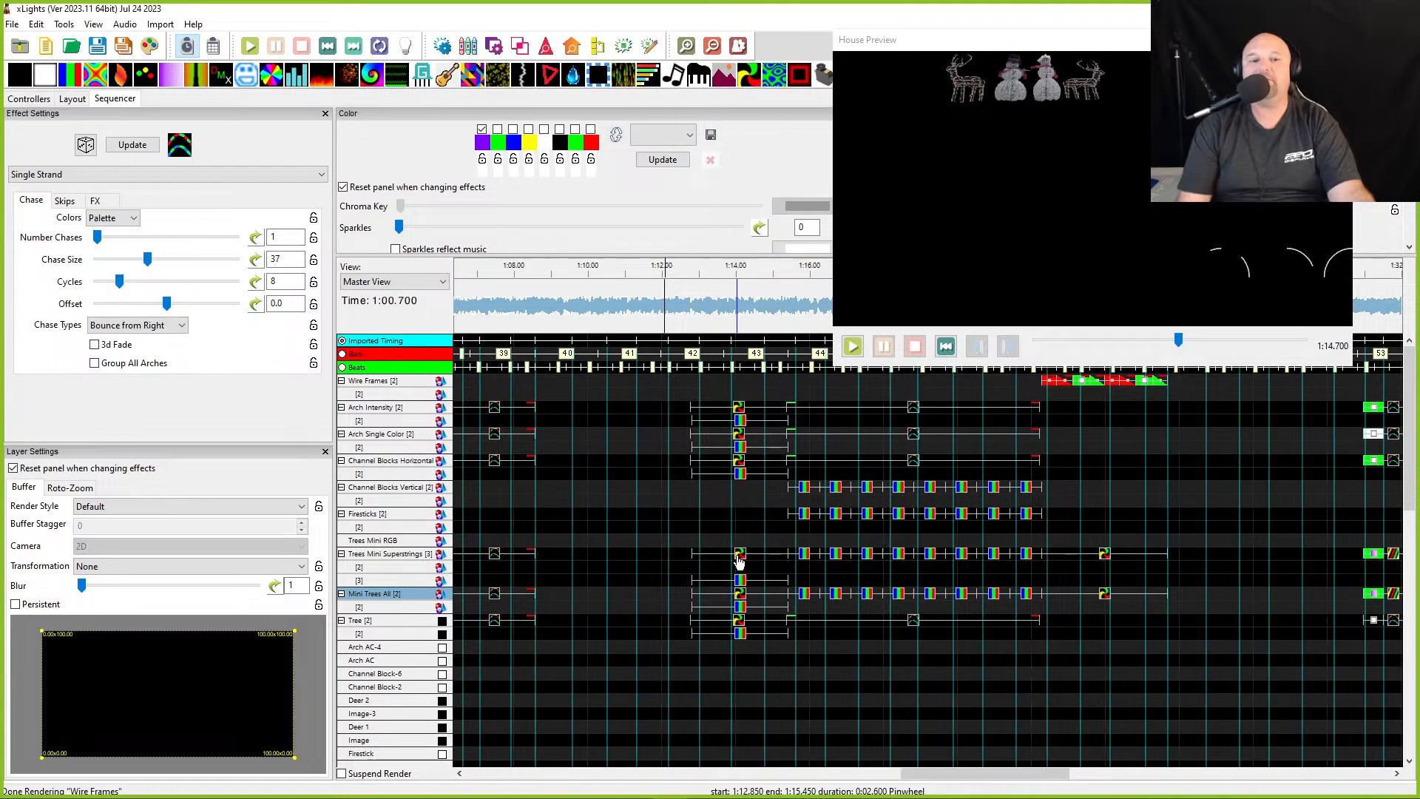
- Inspect the Pinwheel effects on Trees Mini Superstrings and Mini Trees All at about 73 s, with the House Preview moved lower
left_click(738, 560)
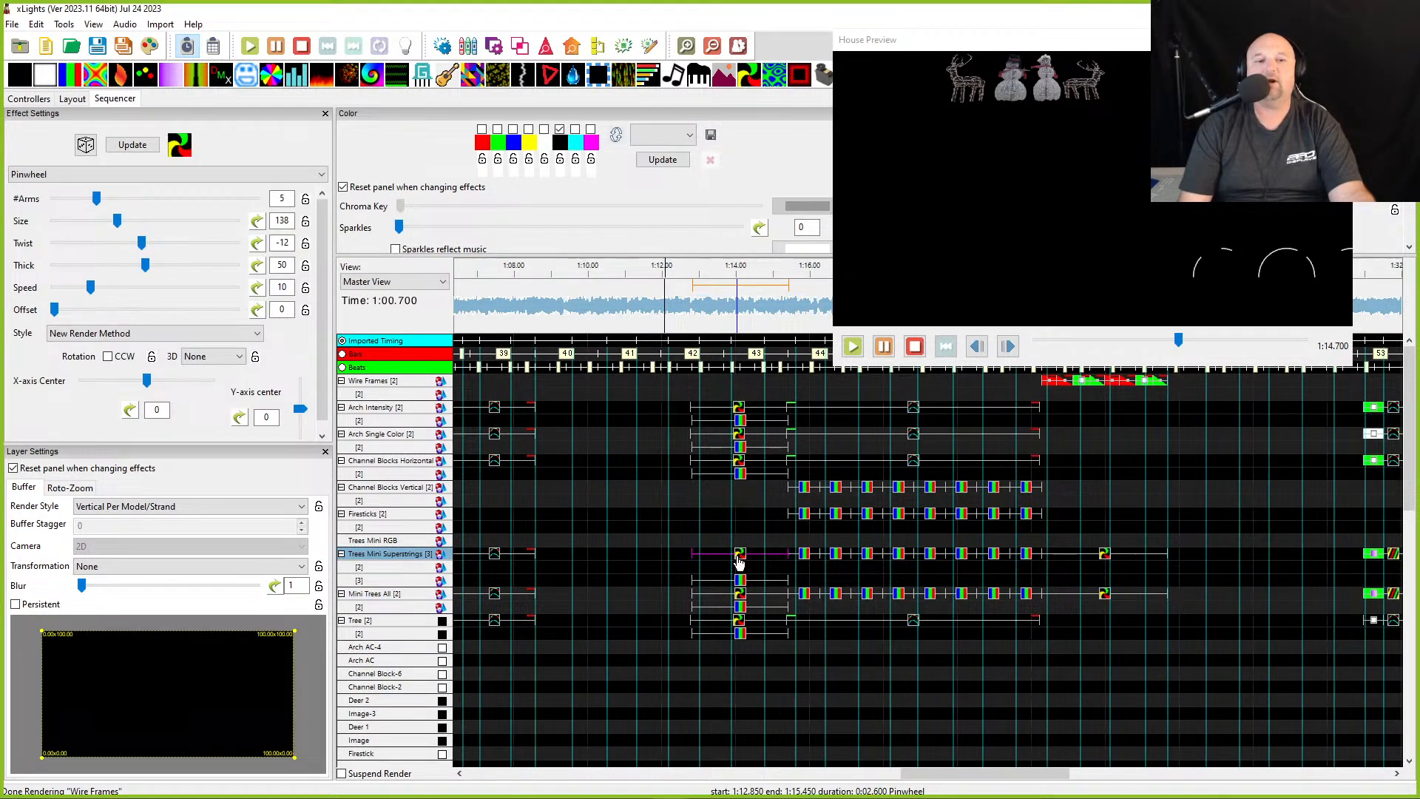
left_click(741, 596)
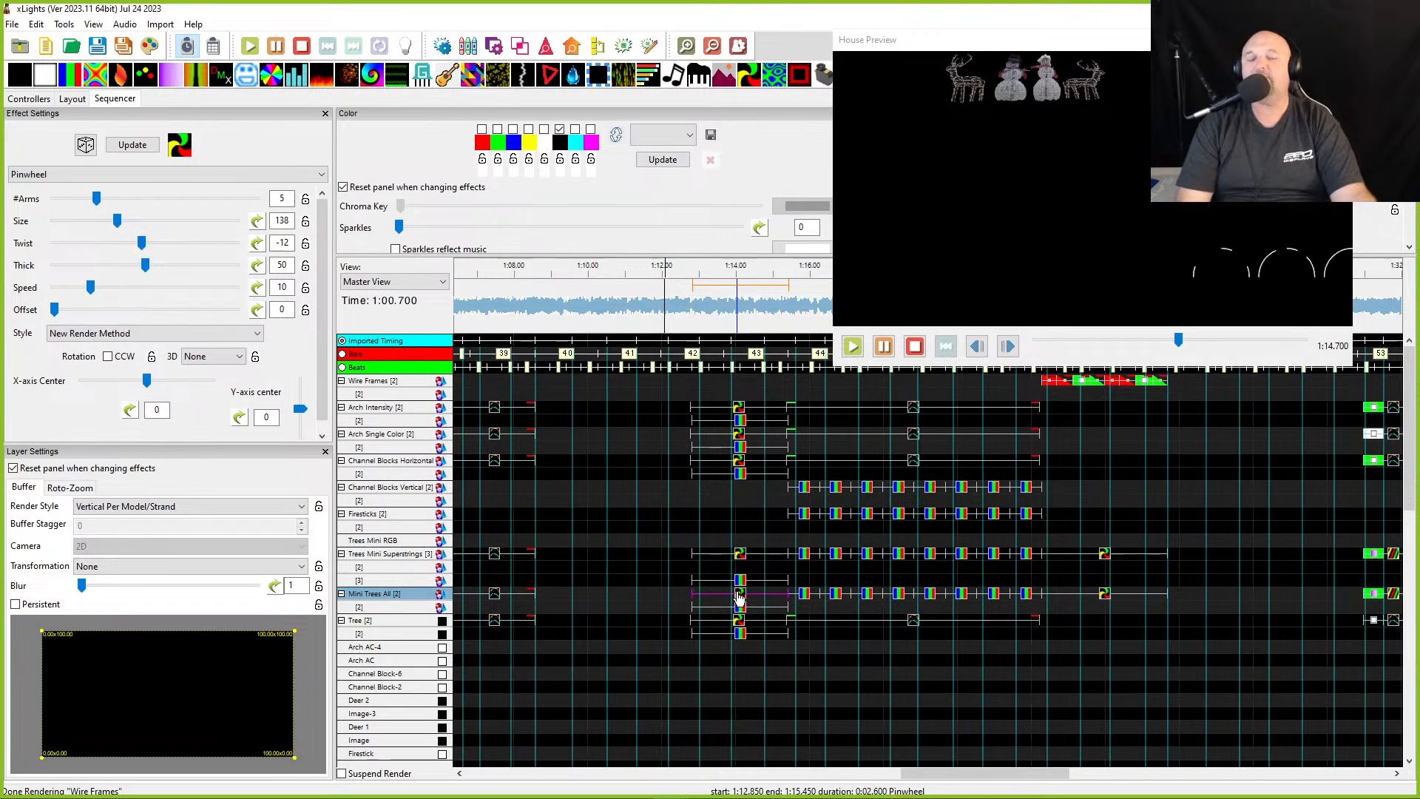
left_click_drag(975, 42, 1032, 433)
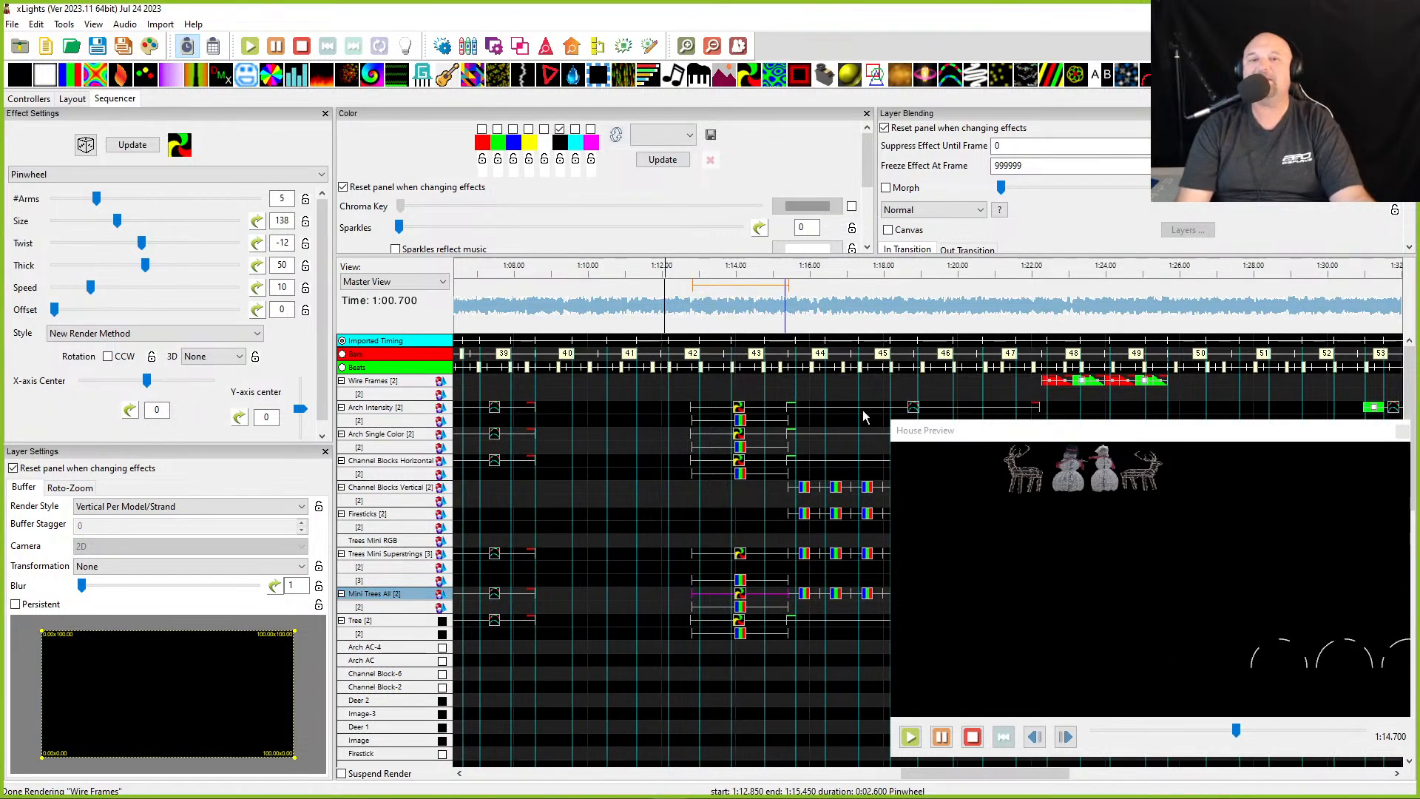
left_click(915, 210)
left_click(916, 212)
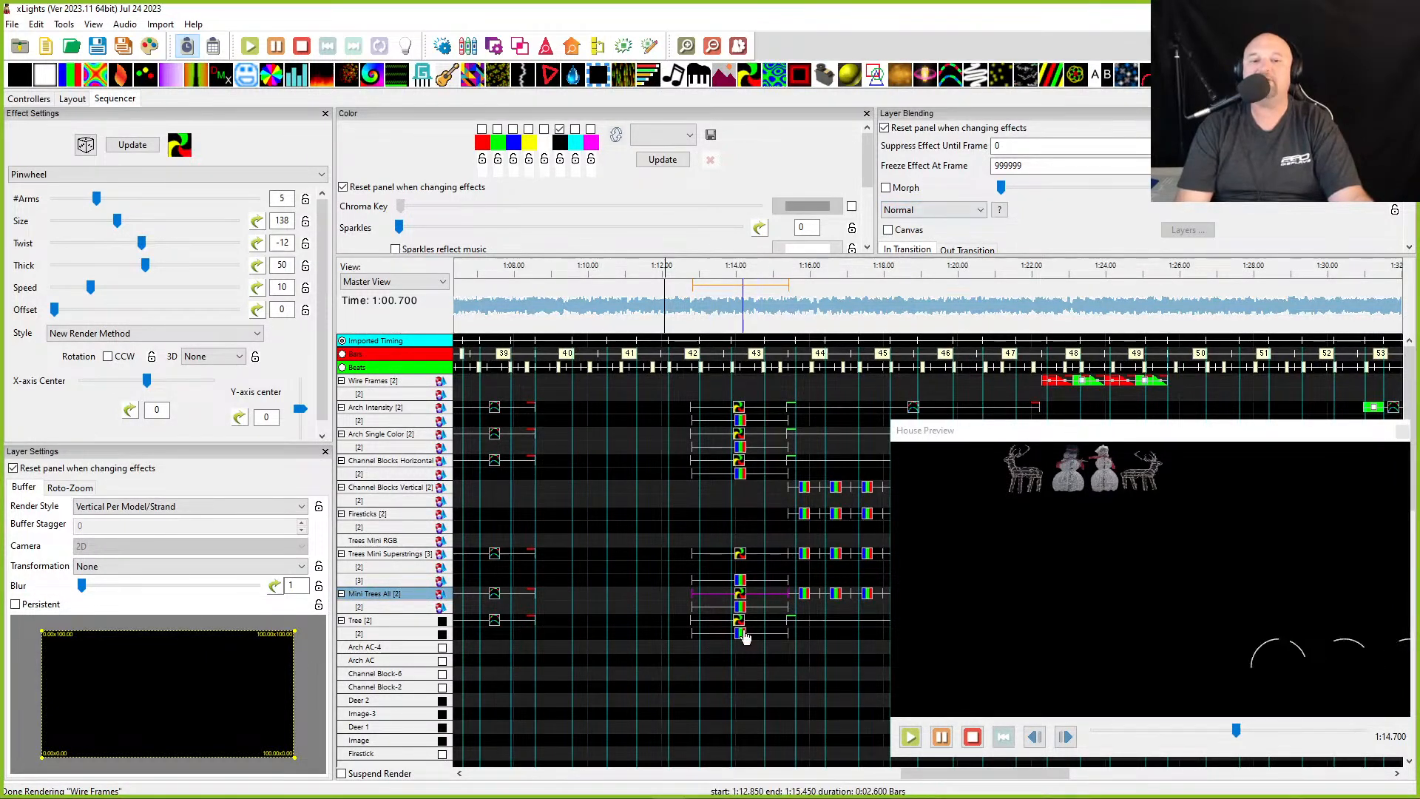
- Select the Bars effect on the second Mini Trees All layer at about 73 s and set its direction to Left
left_click(740, 607)
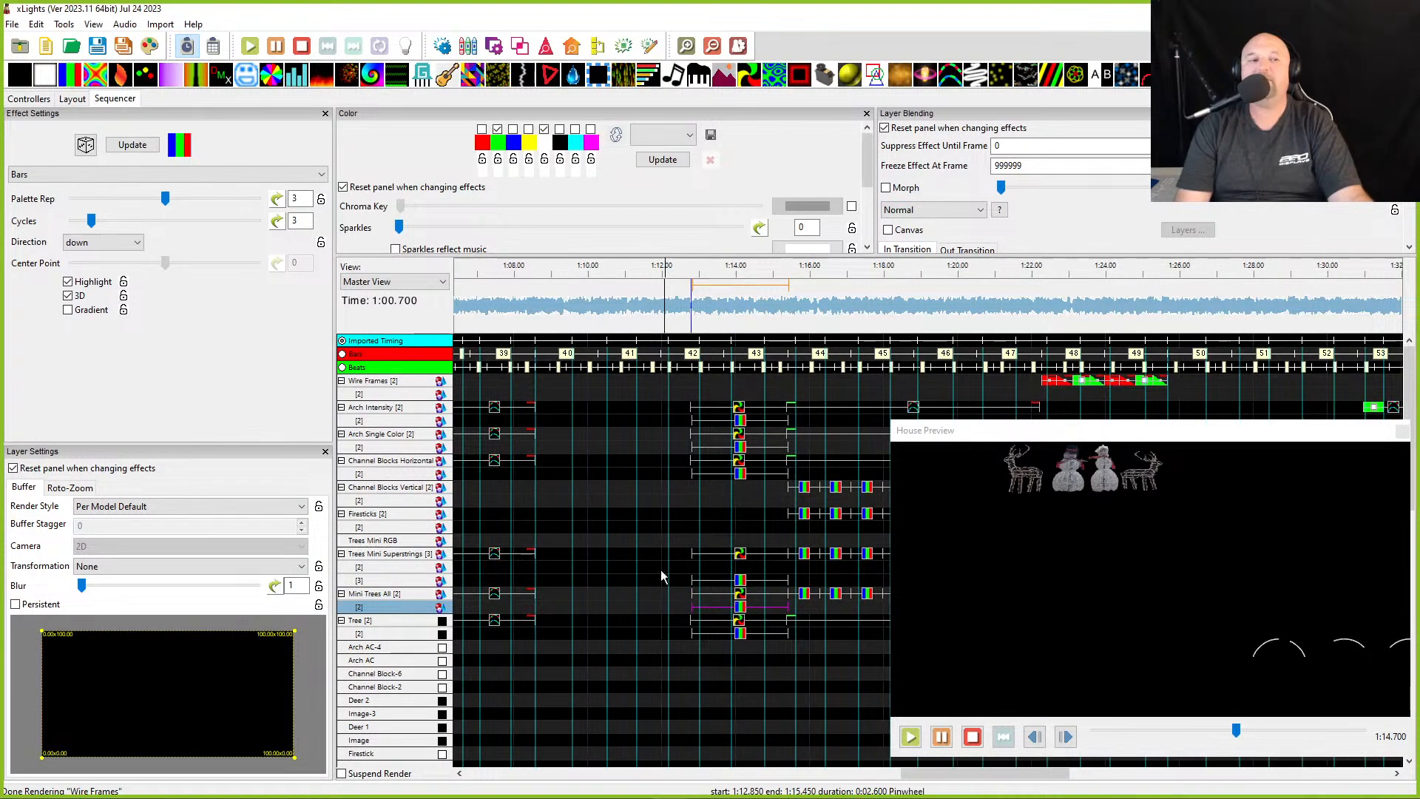
left_click(545, 142)
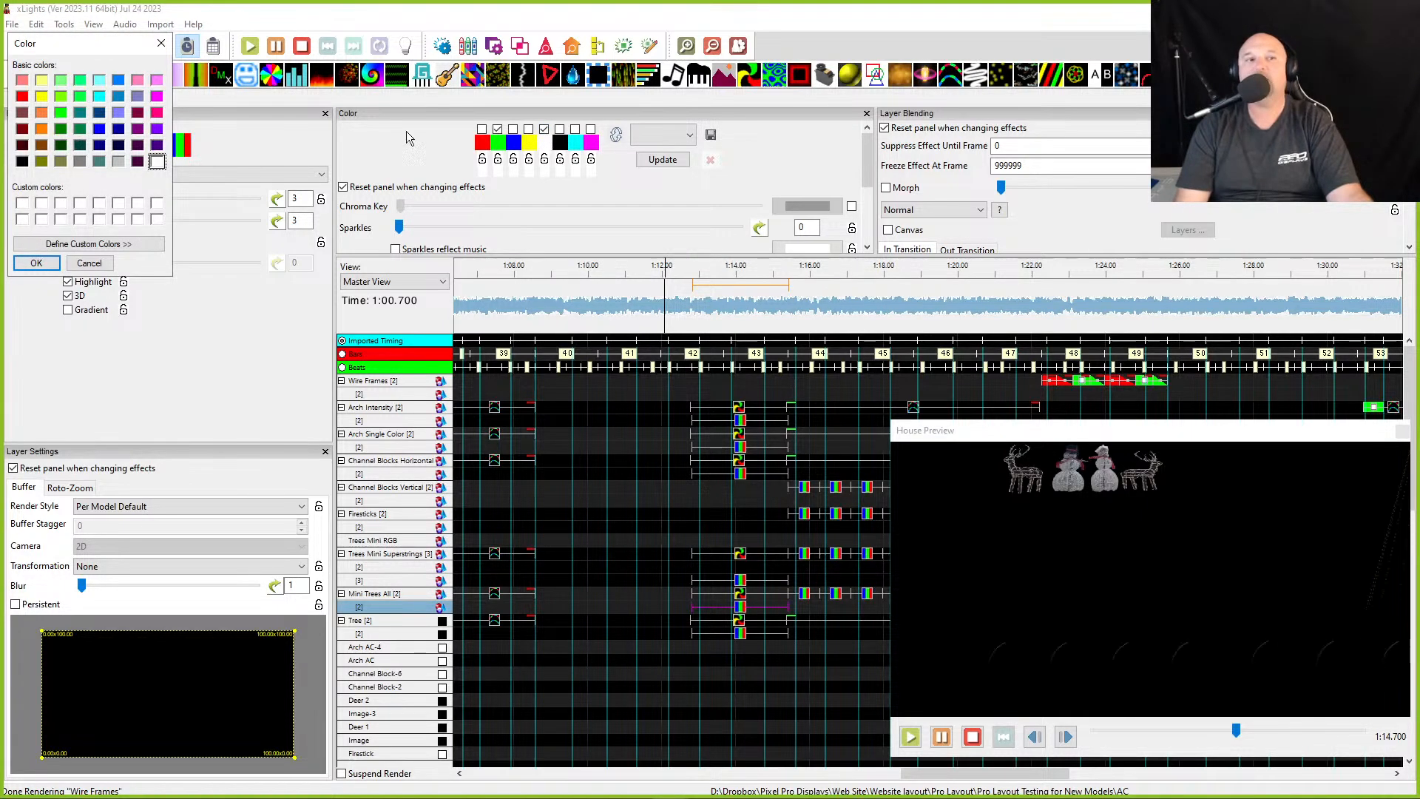
left_click(36, 263)
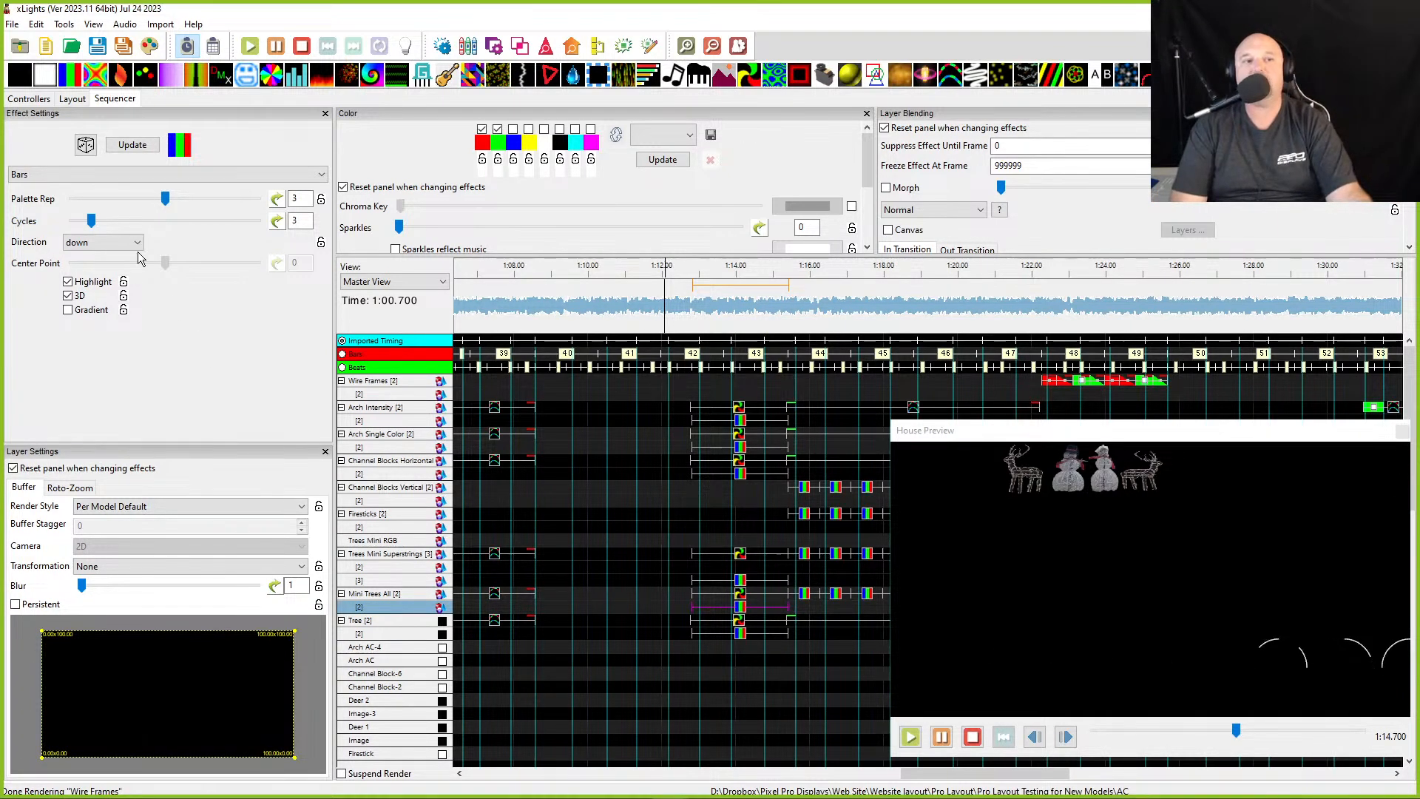
left_click(86, 247)
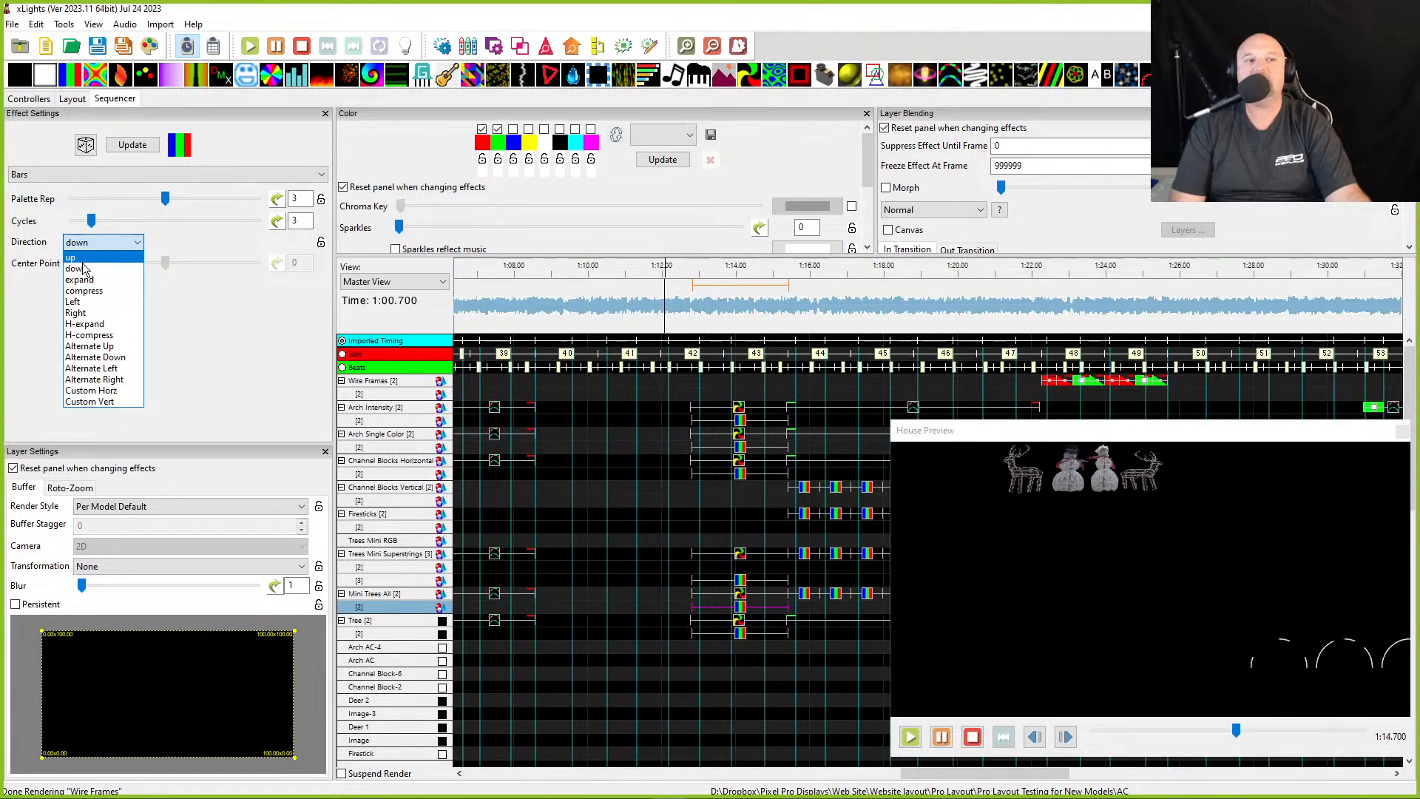
left_click(78, 301)
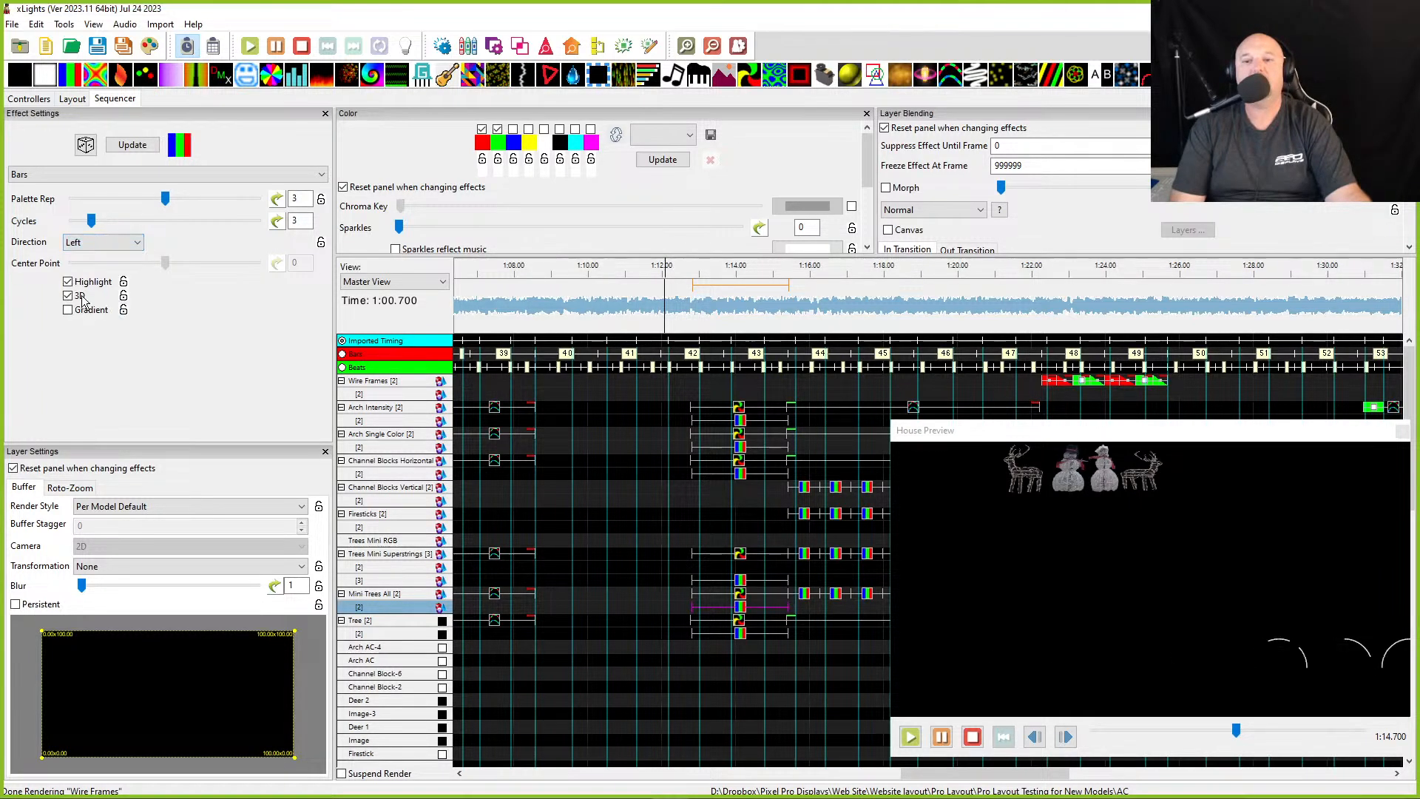
- Move the Pinwheel effect on Mini Trees All earlier, to about 70 s
left_click(739, 593)
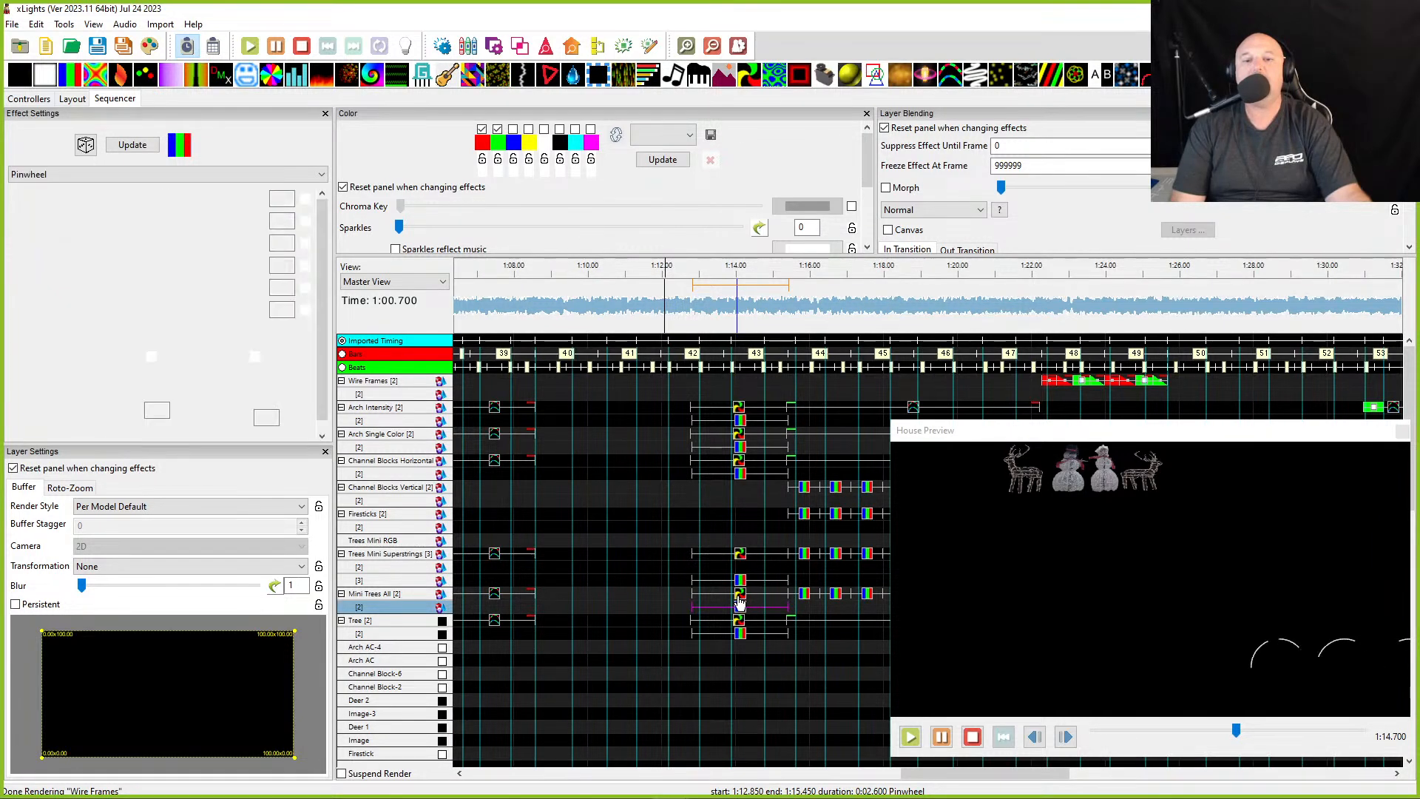
left_click_drag(739, 593, 630, 596)
- Set the Bars effect's Palette Rep to 1 and turn off its 3D option
left_click(739, 608)
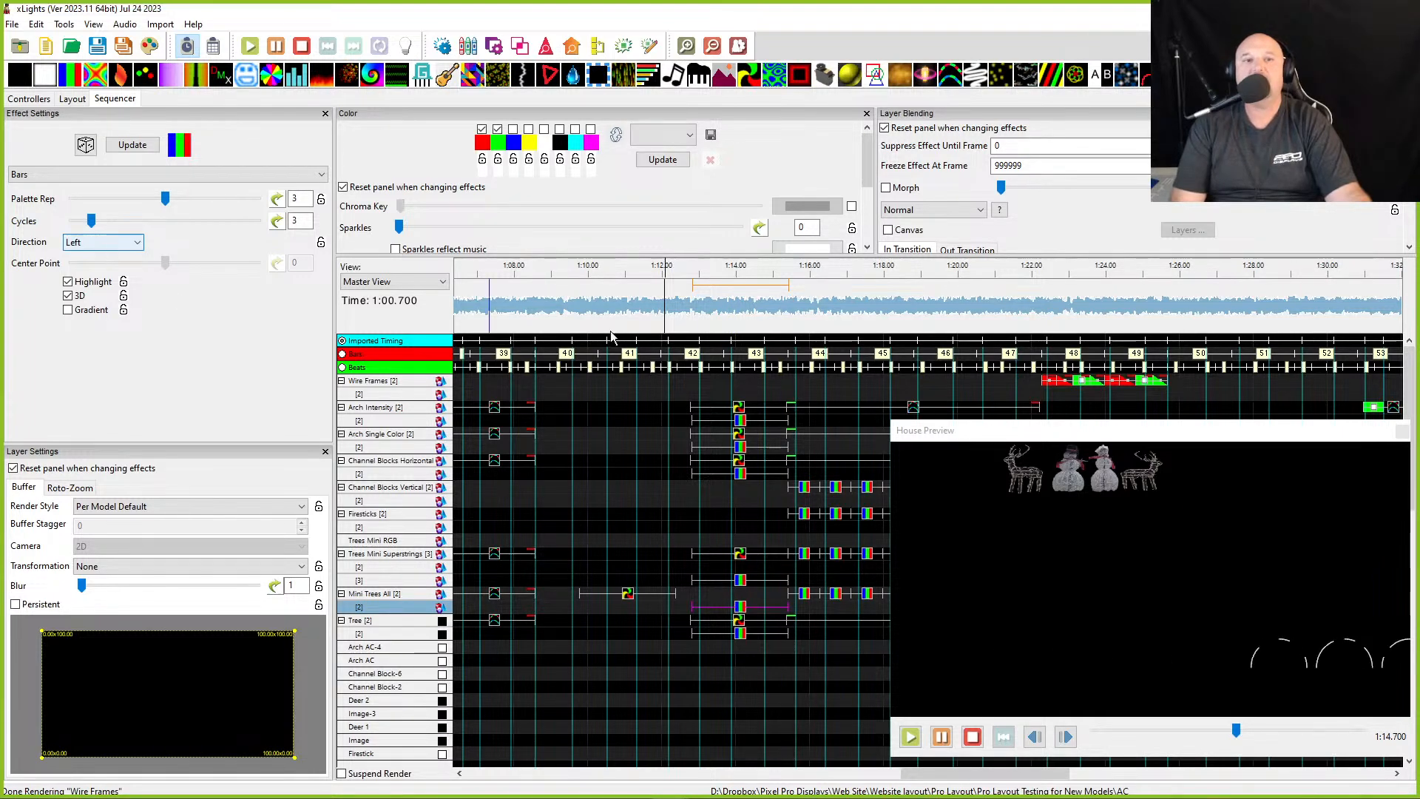
scroll(1053, 680, "down", 2)
left_click_drag(1053, 680, 1049, 650)
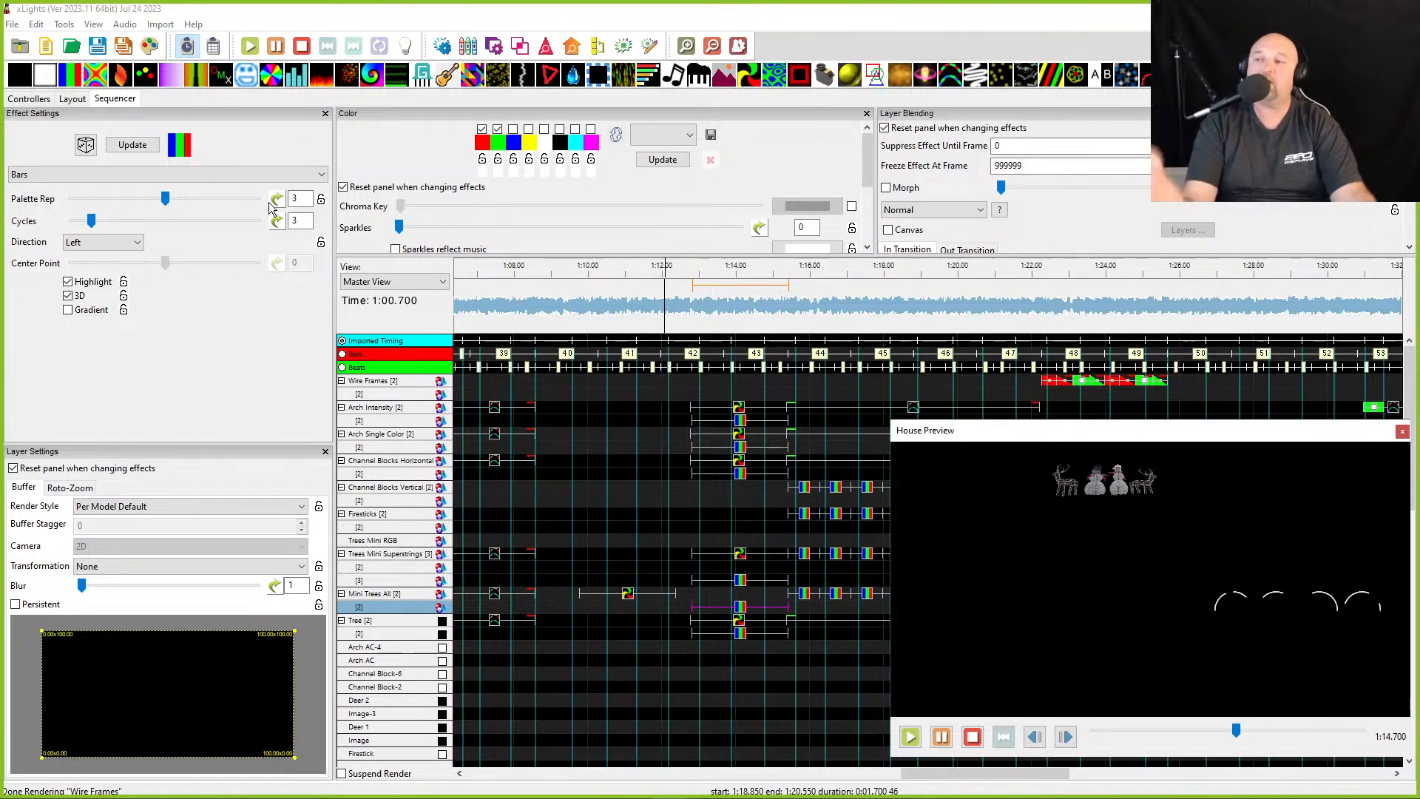
scroll(170, 201, "up", 1)
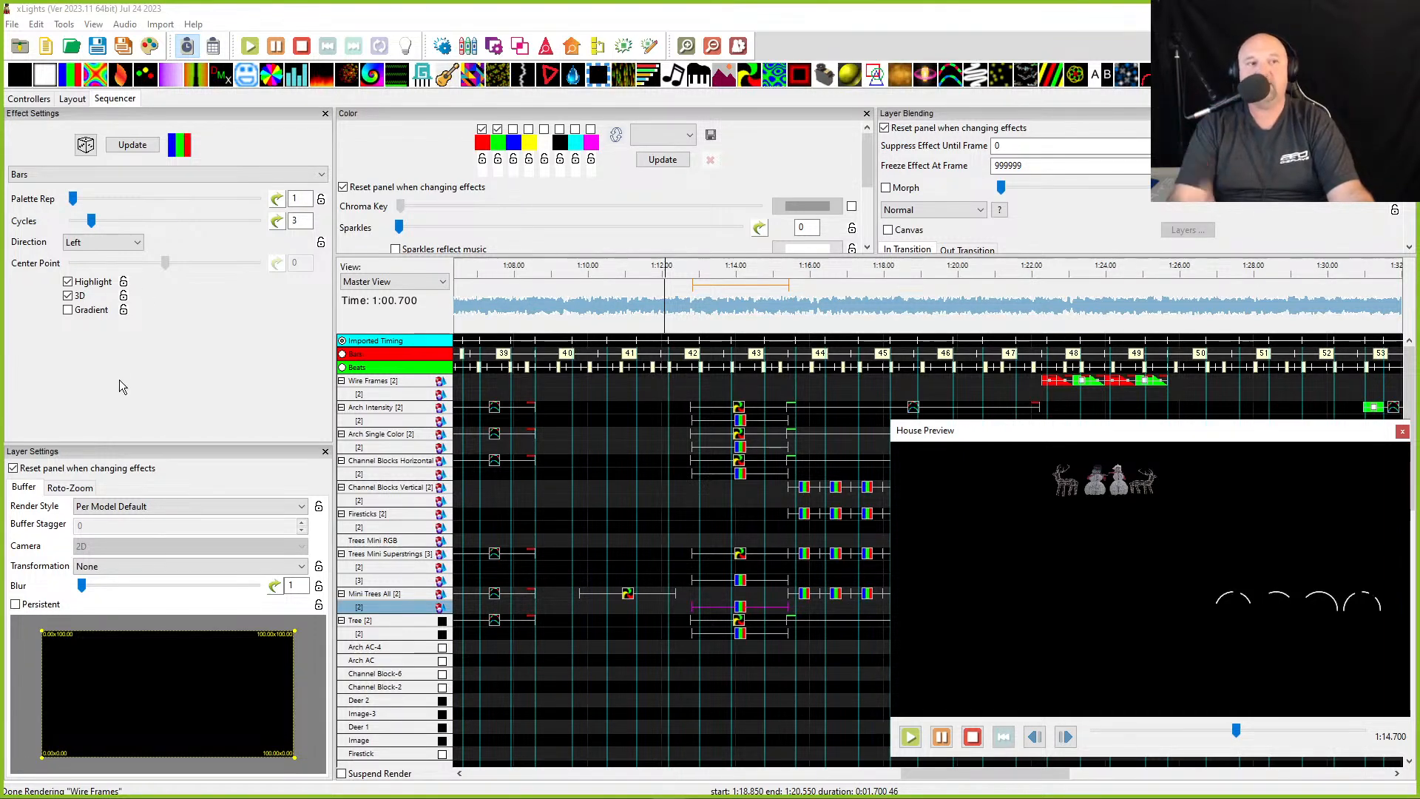
left_click(68, 297)
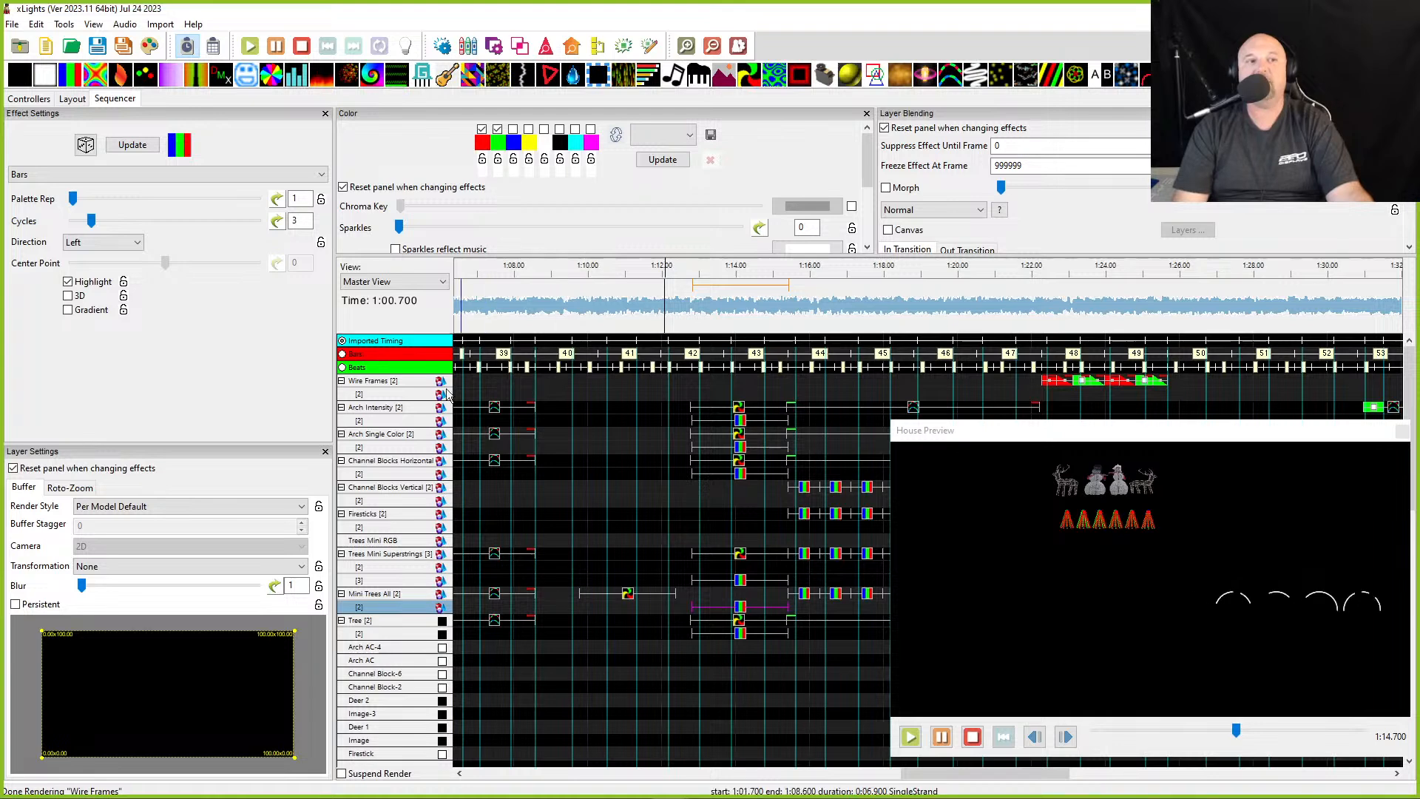
- Set the Bars effect's render style to Per Model Per Preview
left_click(87, 507)
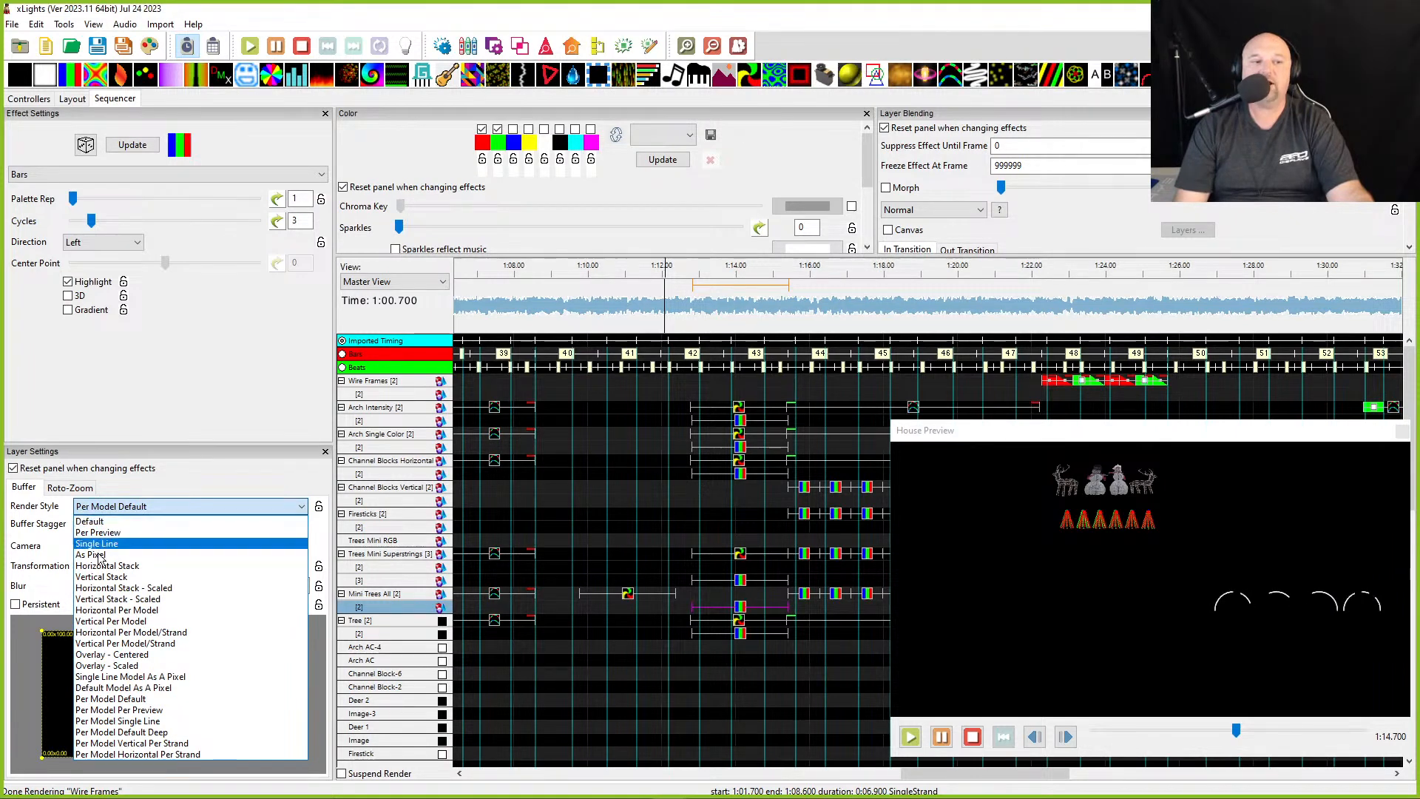
left_click(107, 711)
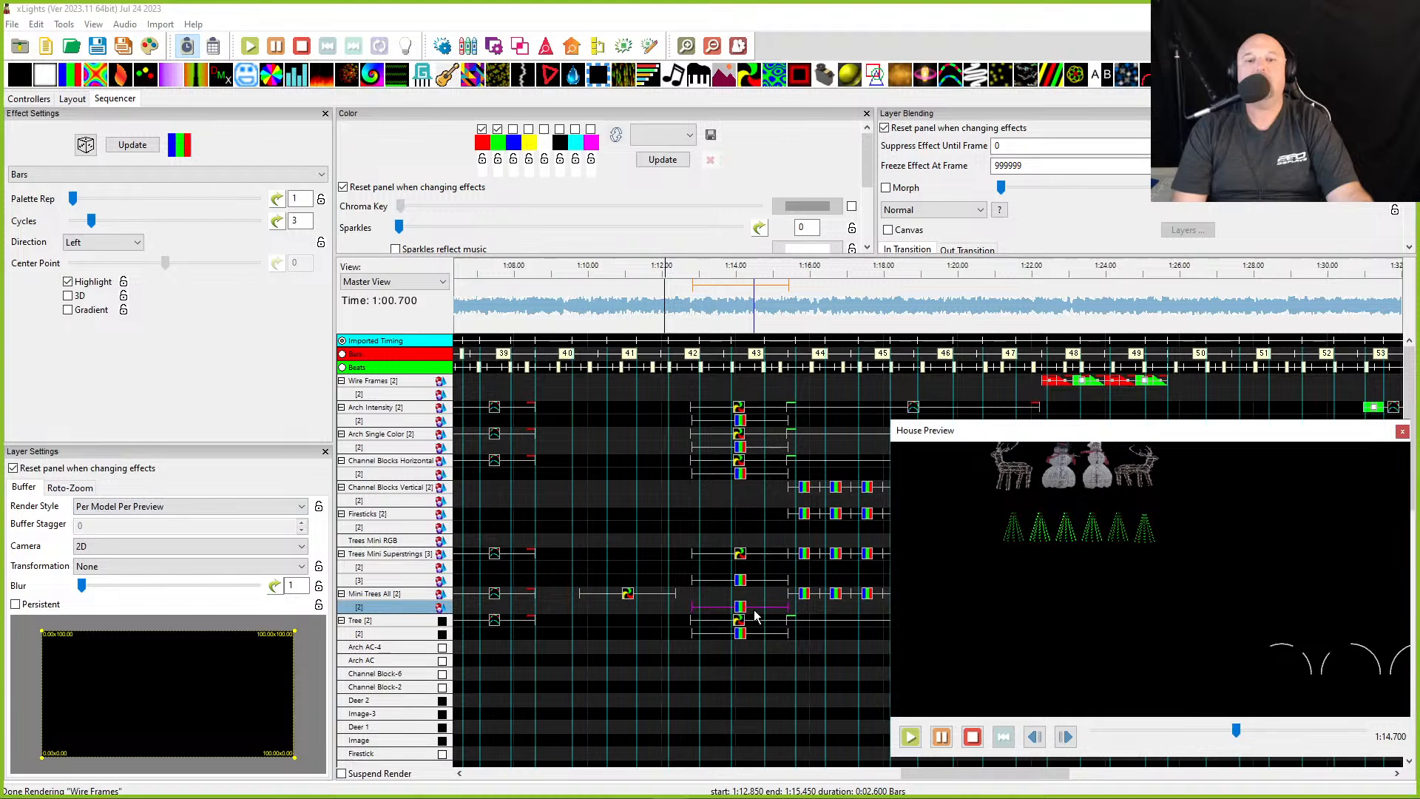
- Set the Bars effect's render style to Horizontal Per Model
left_click(560, 130)
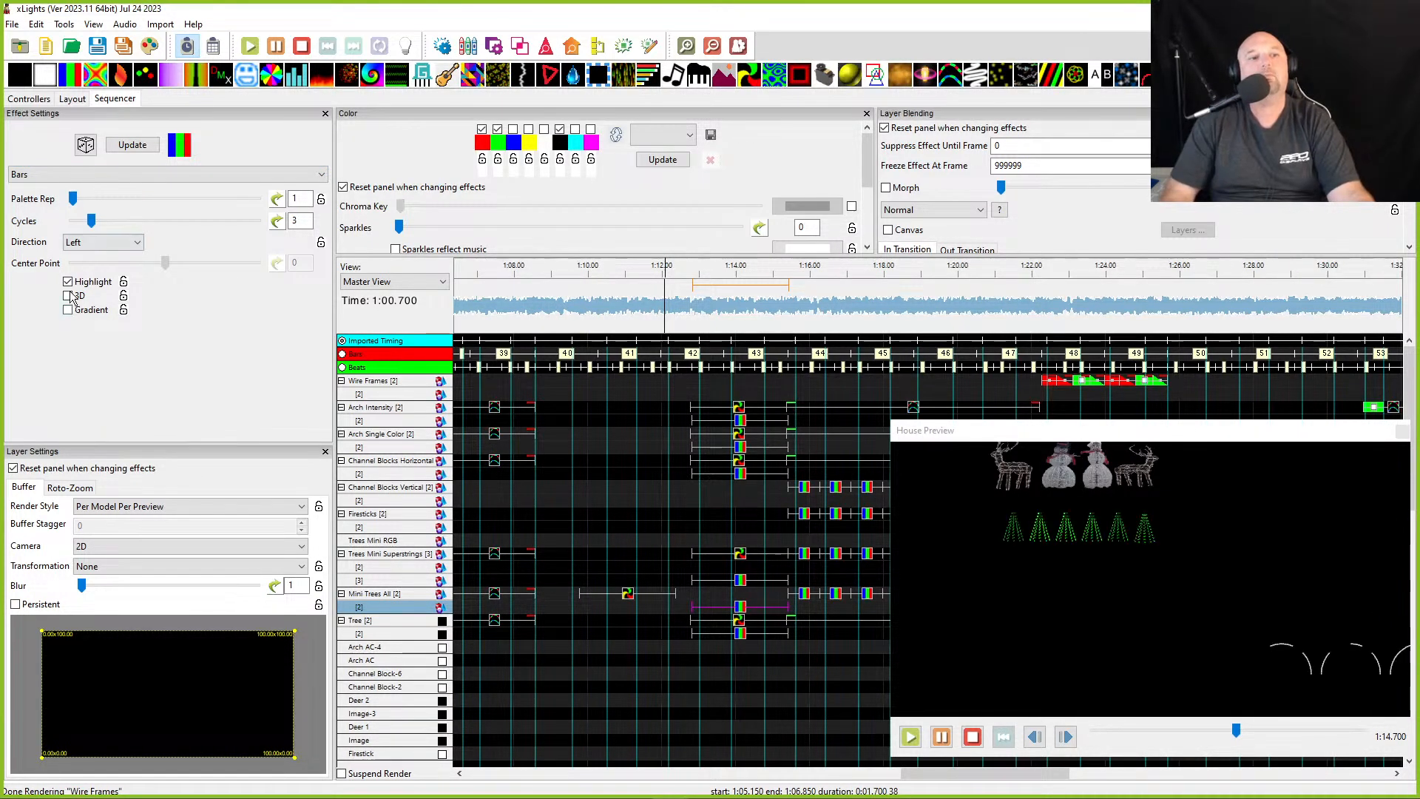
left_click(85, 506)
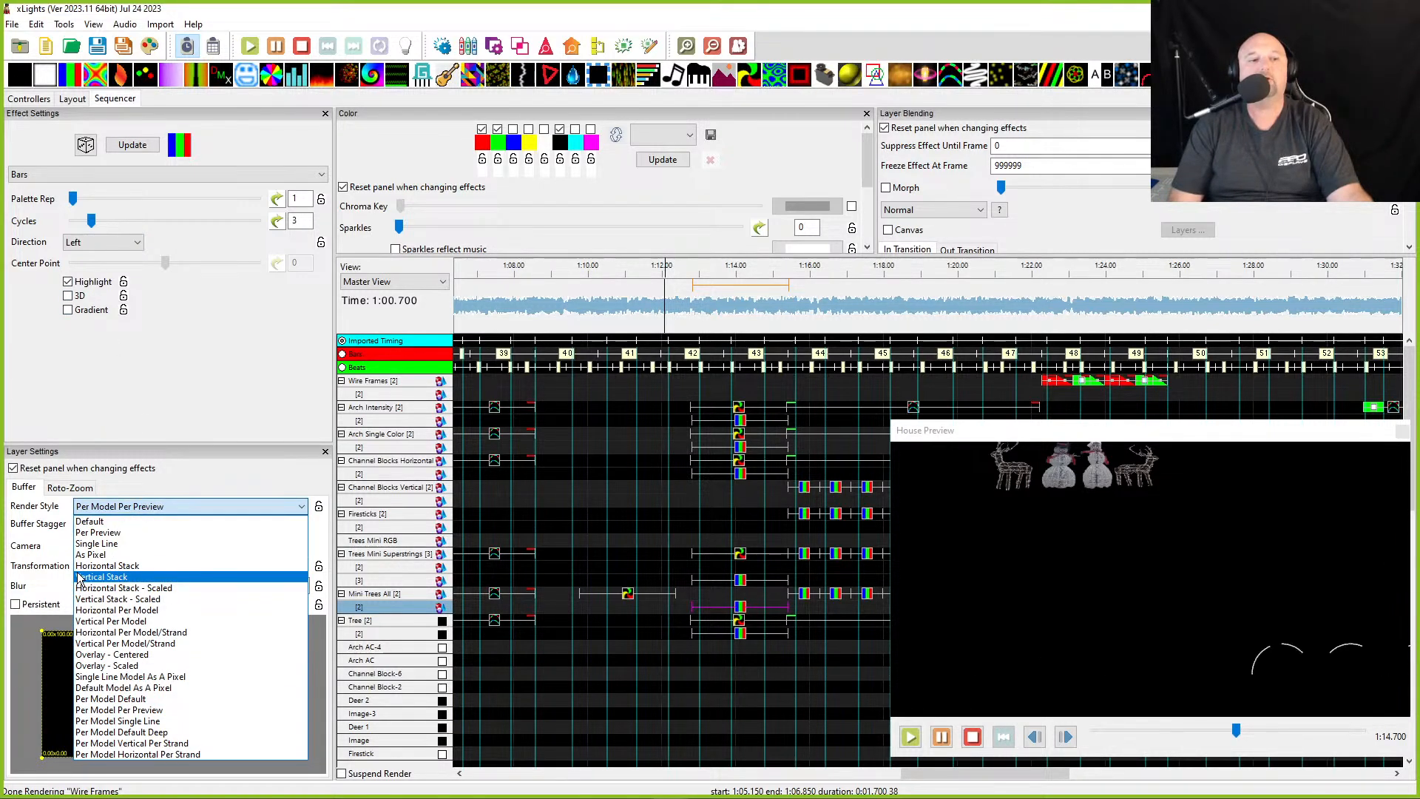
left_click(83, 612)
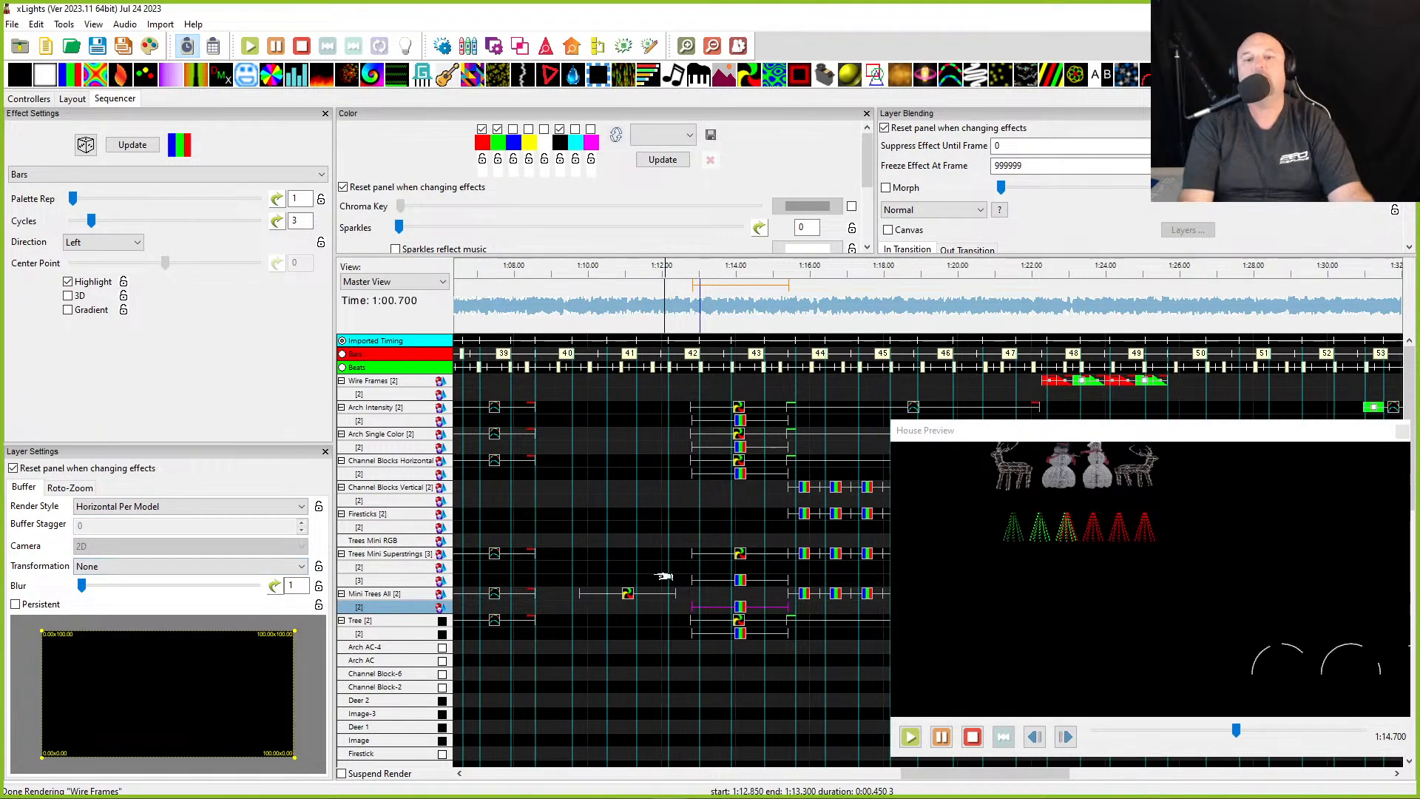
- Play back the Mini Trees All Pinwheel and Bars effects from about 72 s to review them in the house preview
left_click(627, 597)
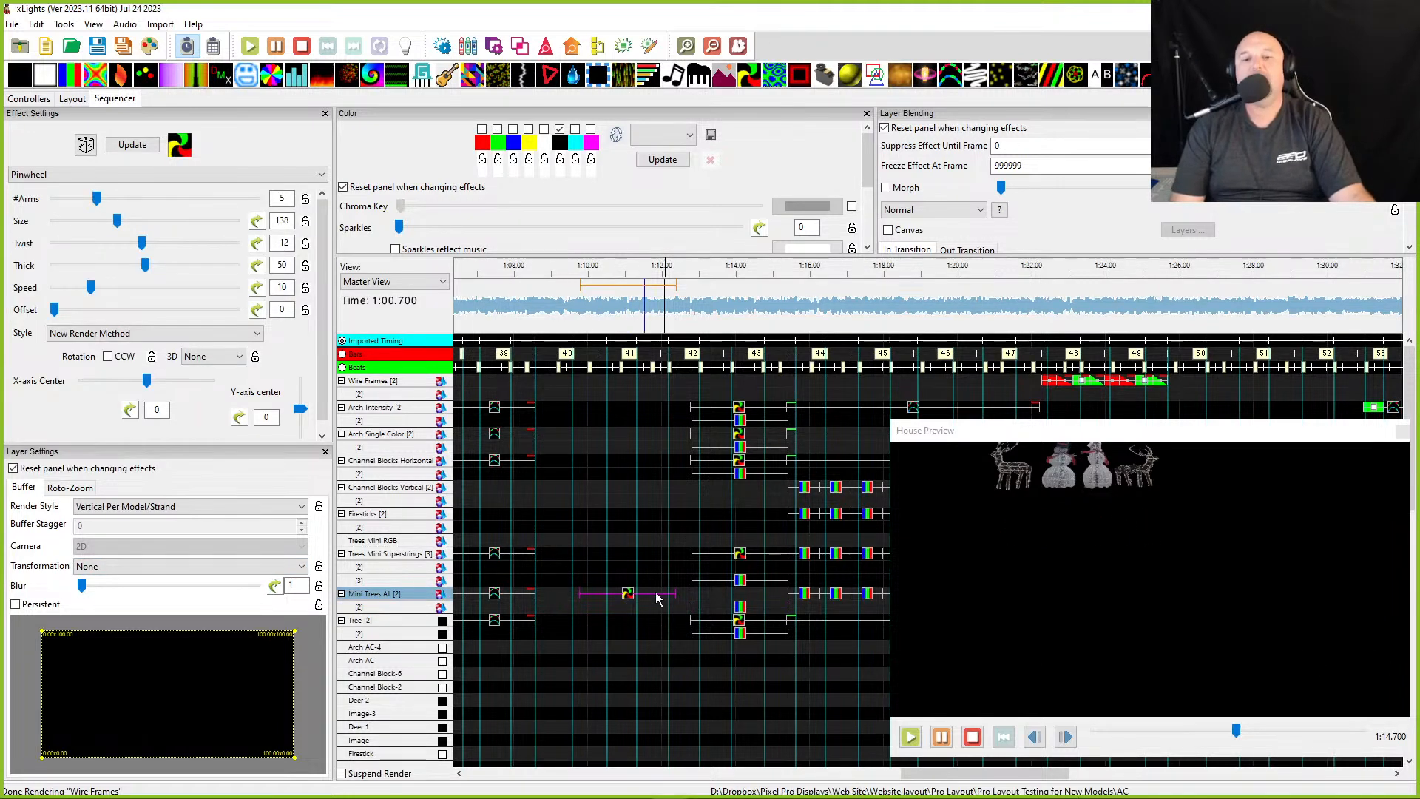
left_click(691, 331)
key("space")
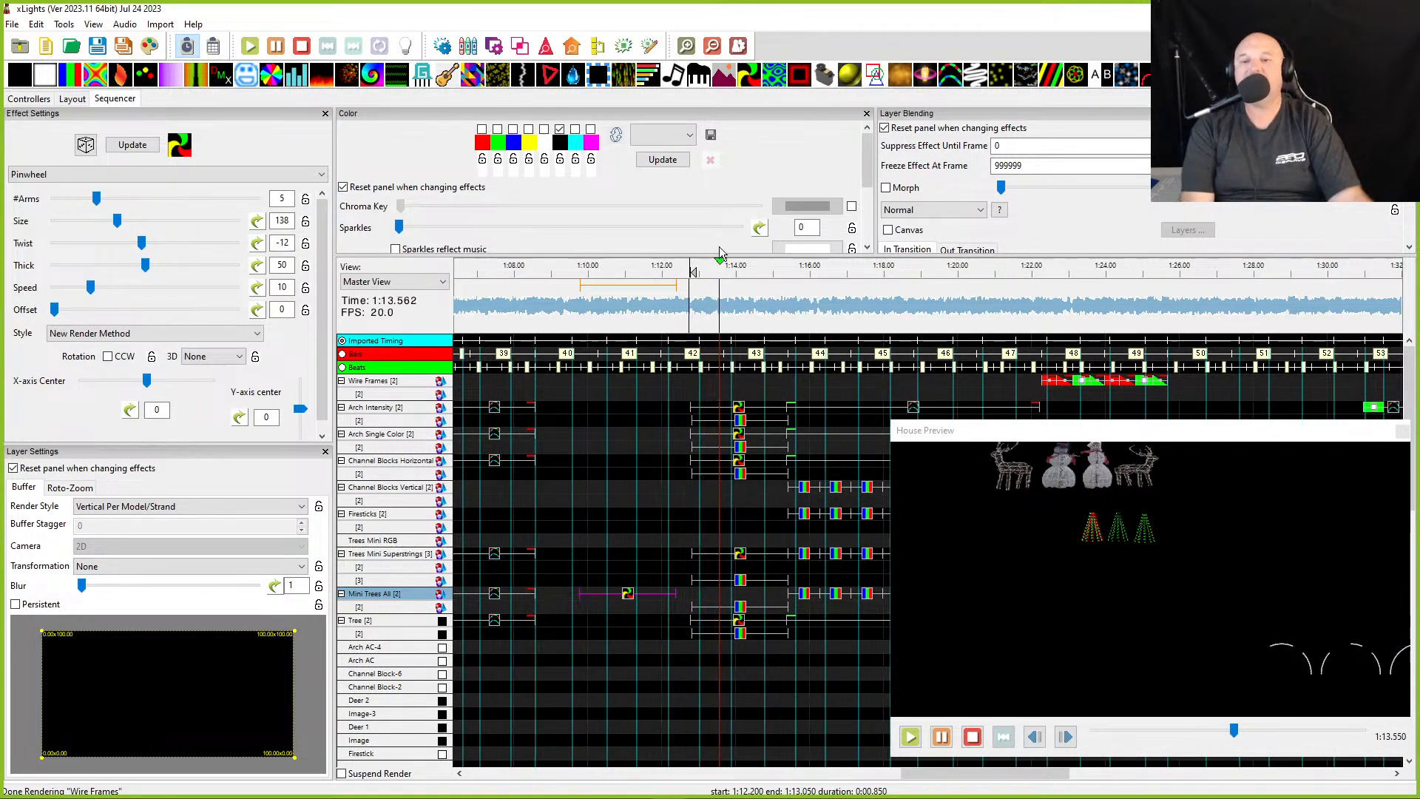
key("space")
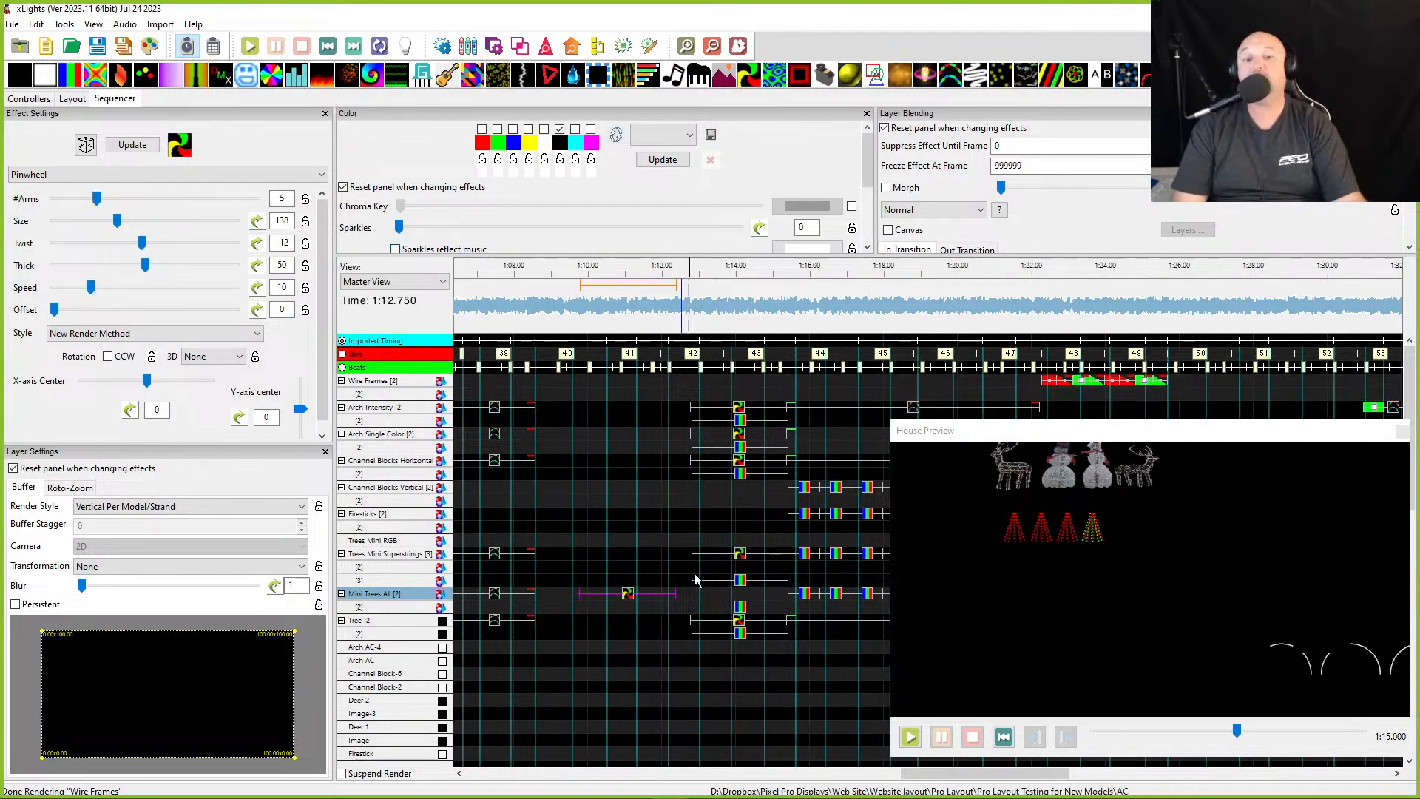
left_click(740, 606)
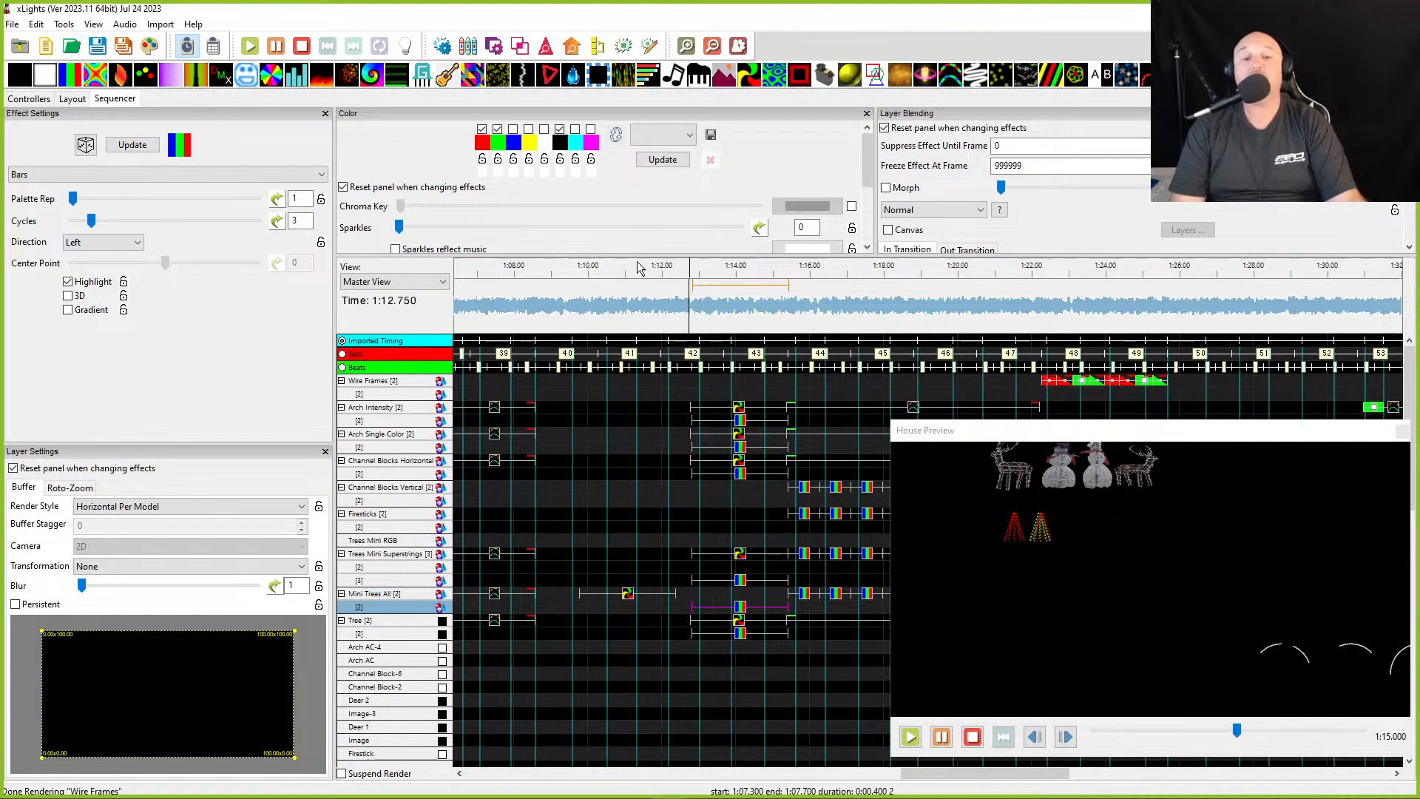
left_click(688, 331)
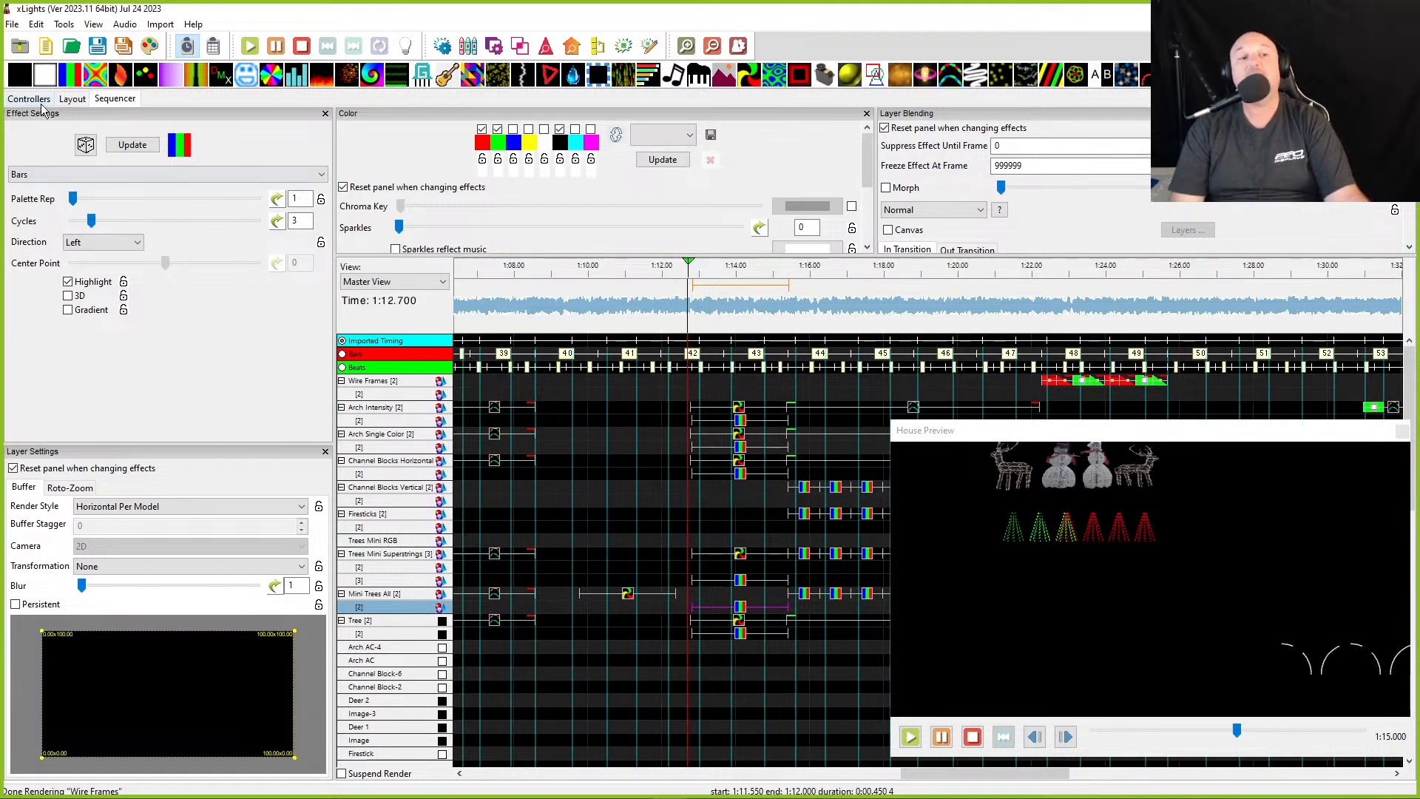
- In the layout, group the six Tree Mini Blue models into a new group named Mini Blue
left_click(72, 99)
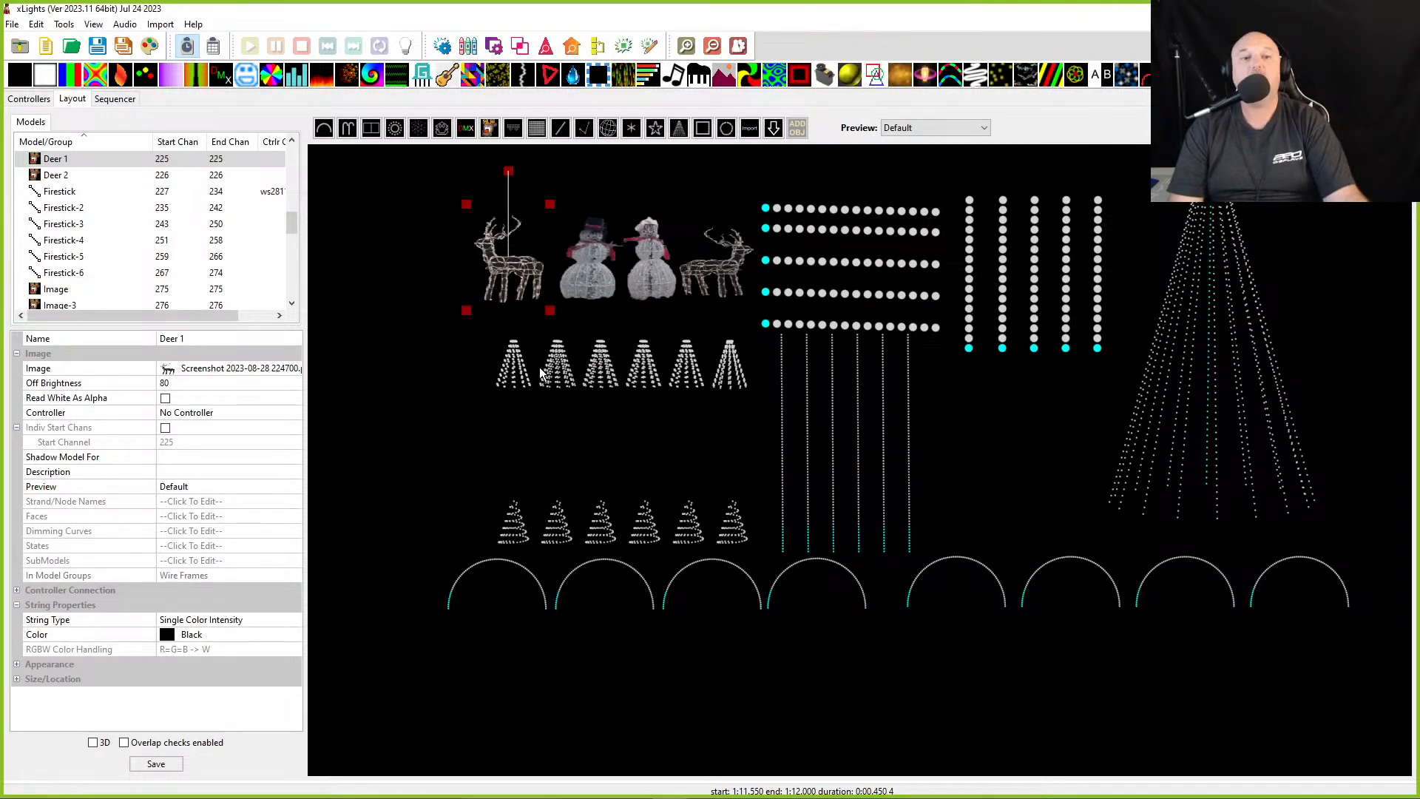
left_click(520, 385)
scroll(161, 261, "down", 2)
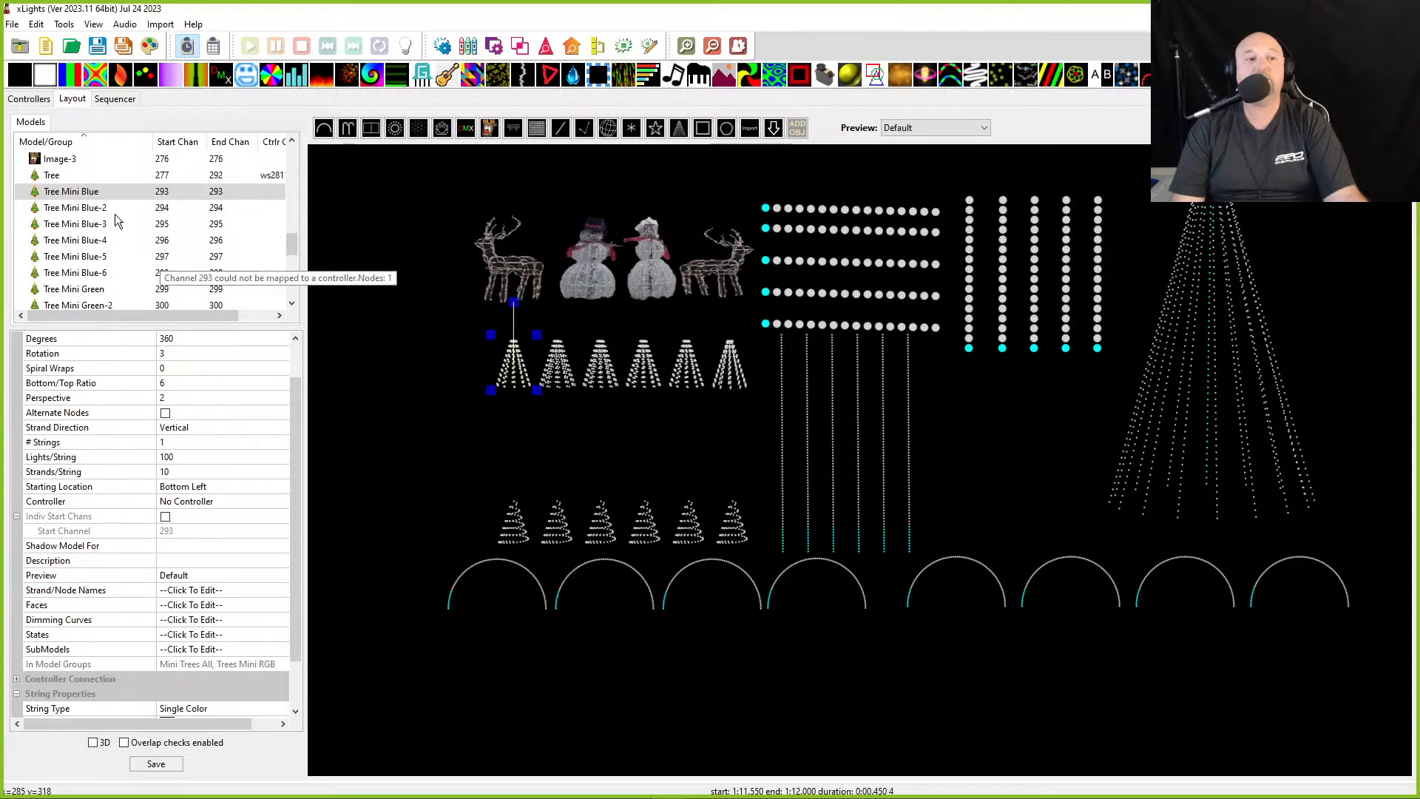
left_click(105, 272, "shift")
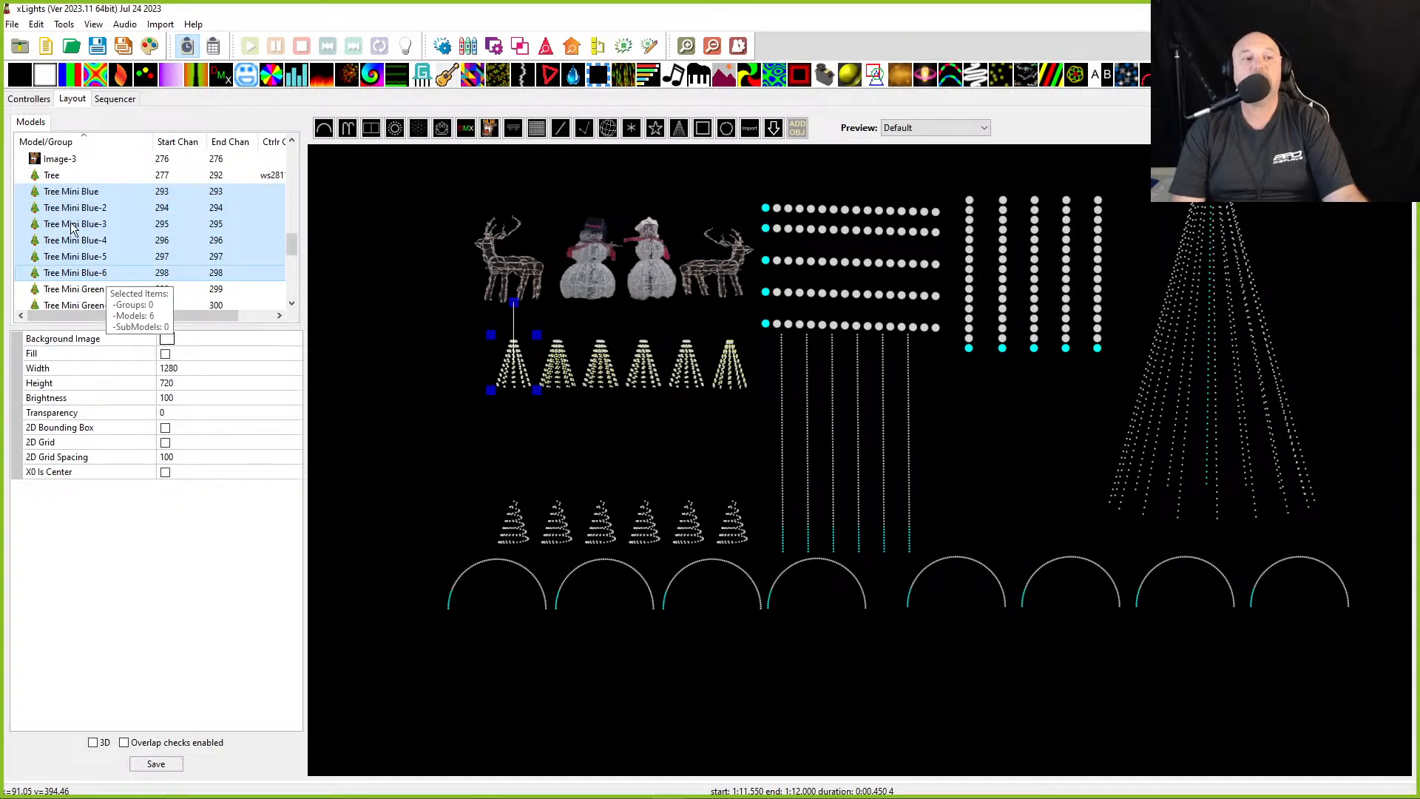
right_click(65, 209)
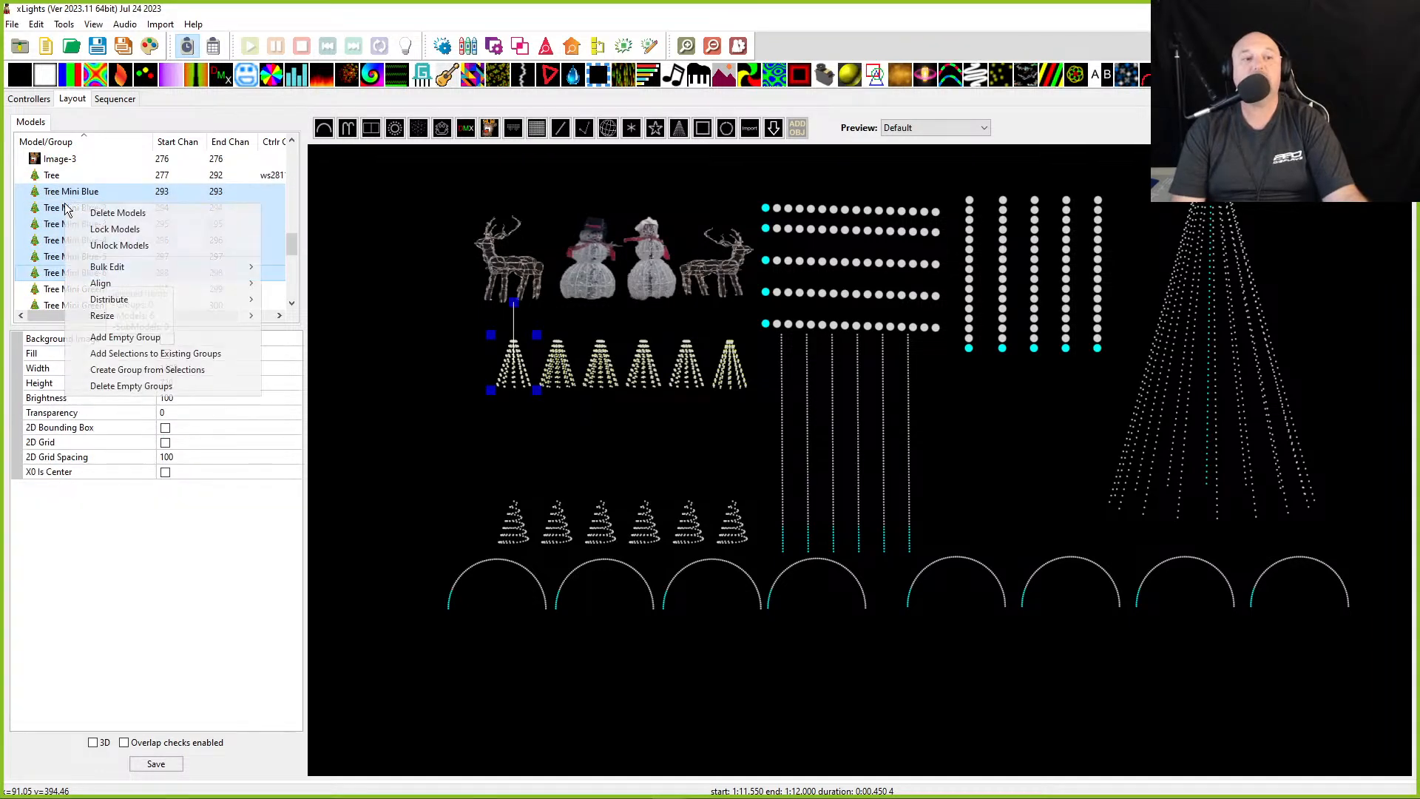
left_click(97, 372)
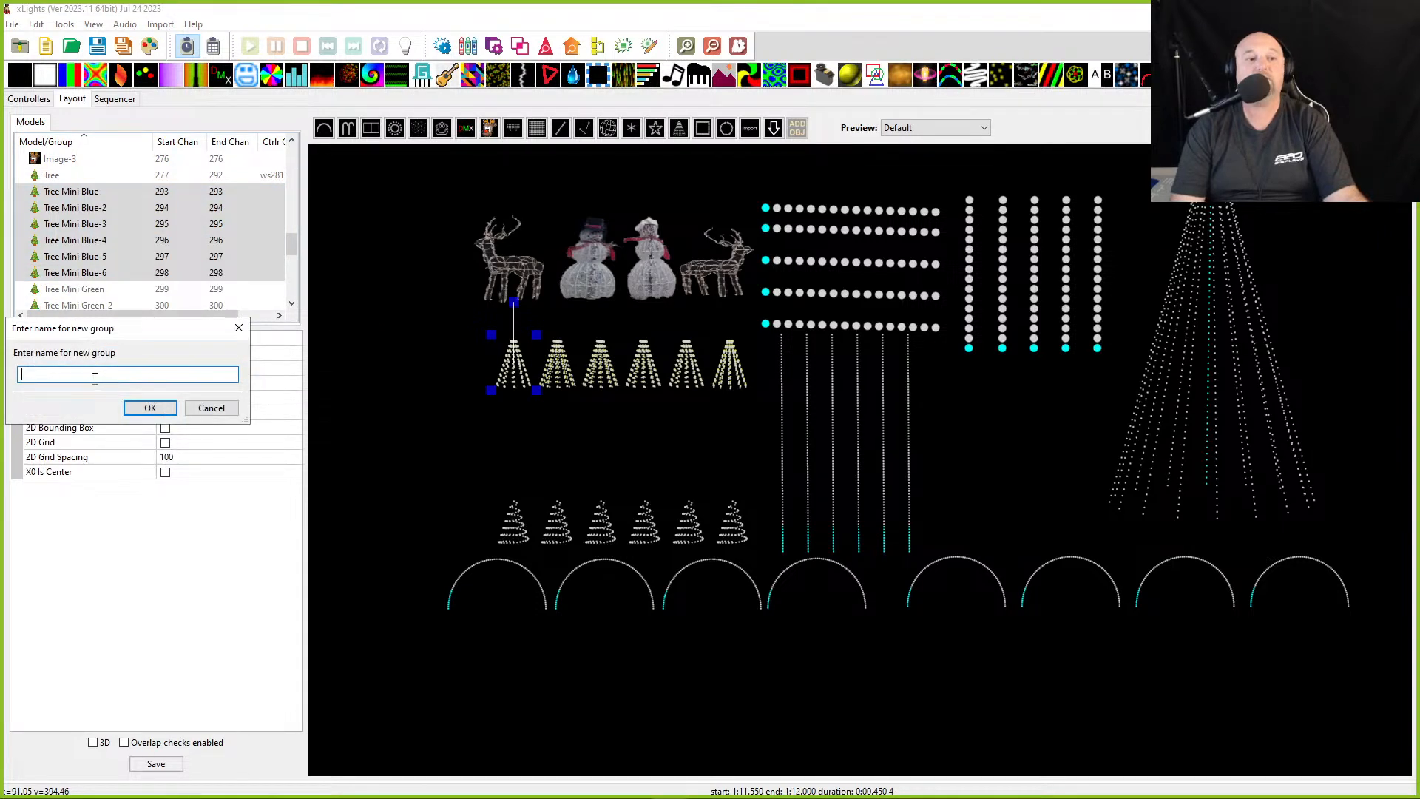
type("z")
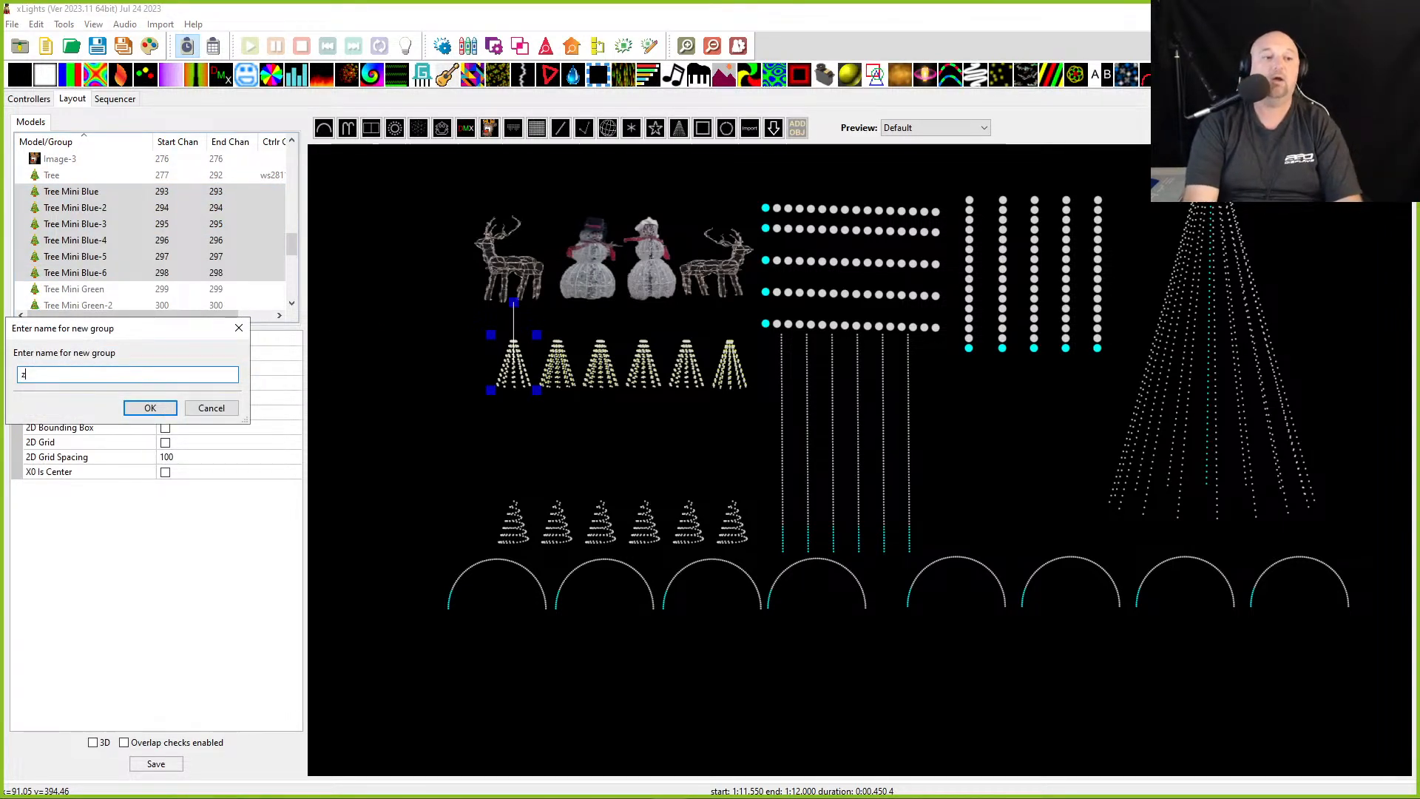
type("Min")
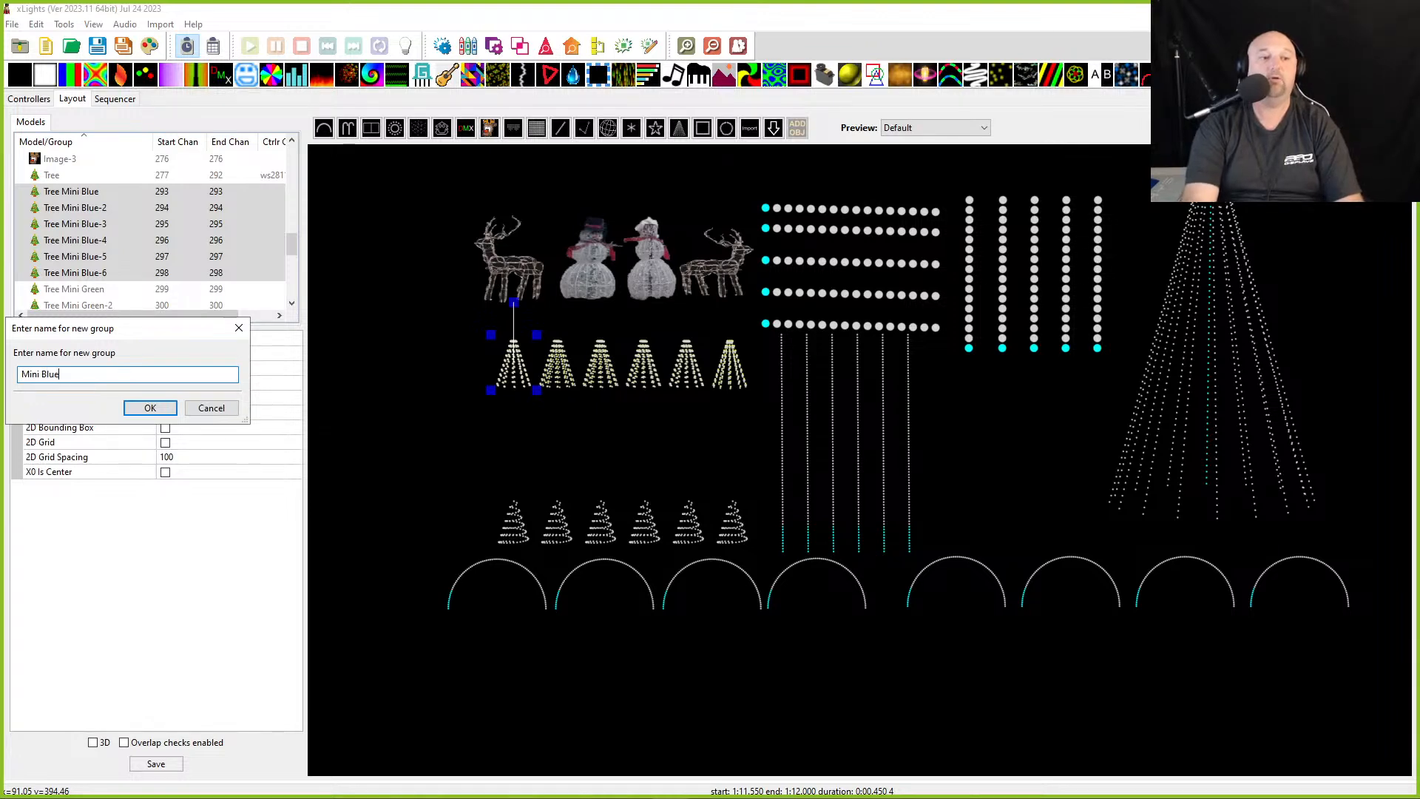
type("i Blue")
key("Return")
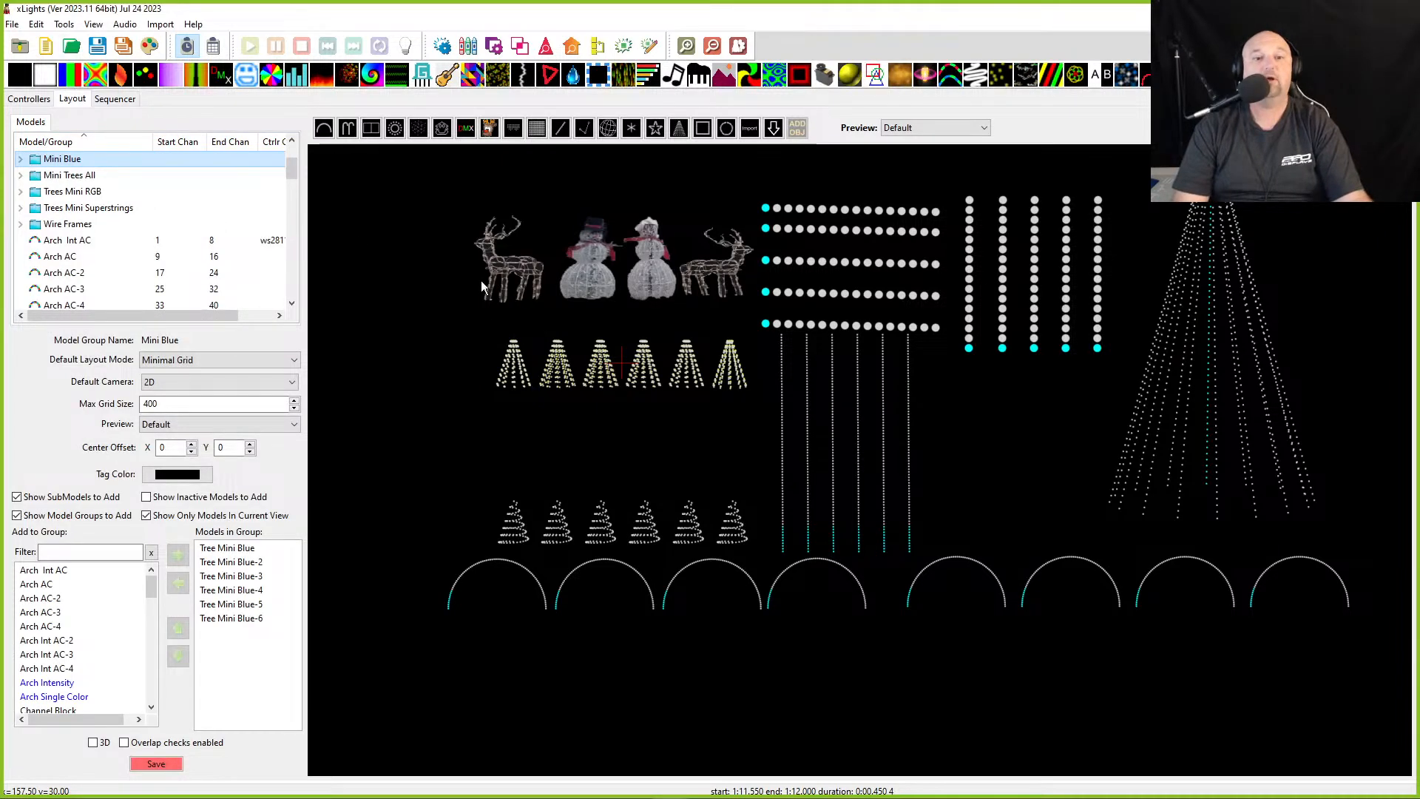
- Group the six Tree Mini Green models into a new group named Mini Green
left_click(510, 368)
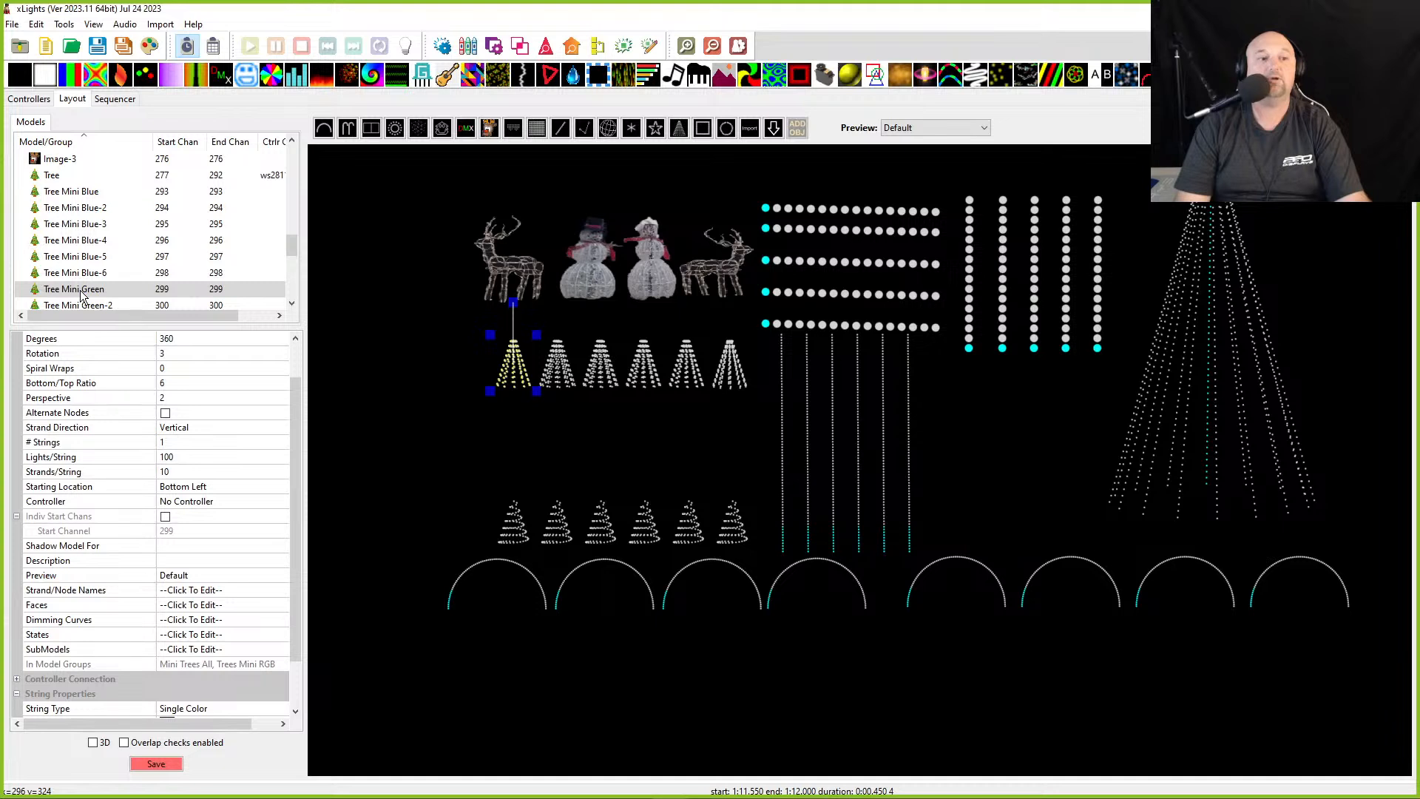
scroll(84, 296, "down", 2)
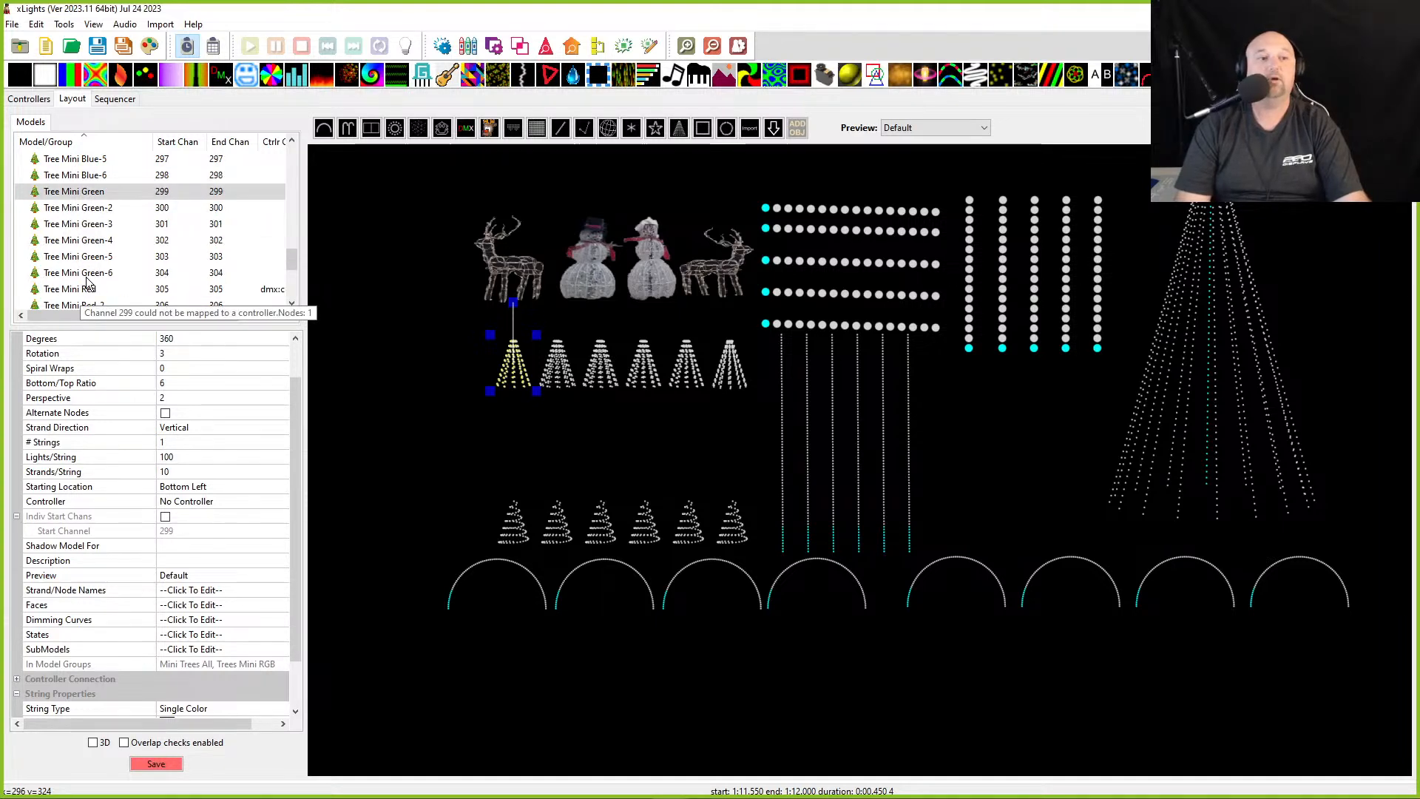
left_click(83, 272, "shift")
right_click(86, 274)
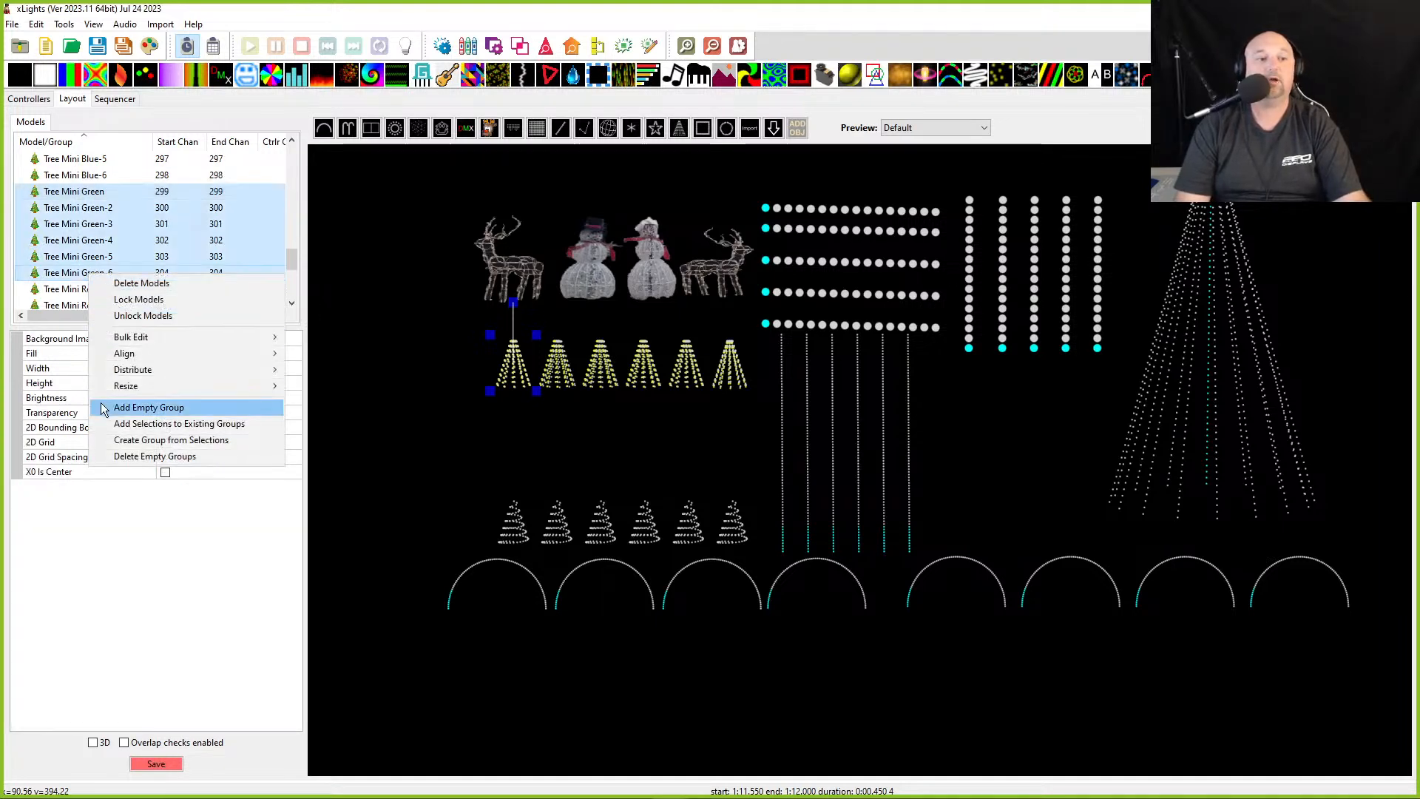
left_click(115, 440)
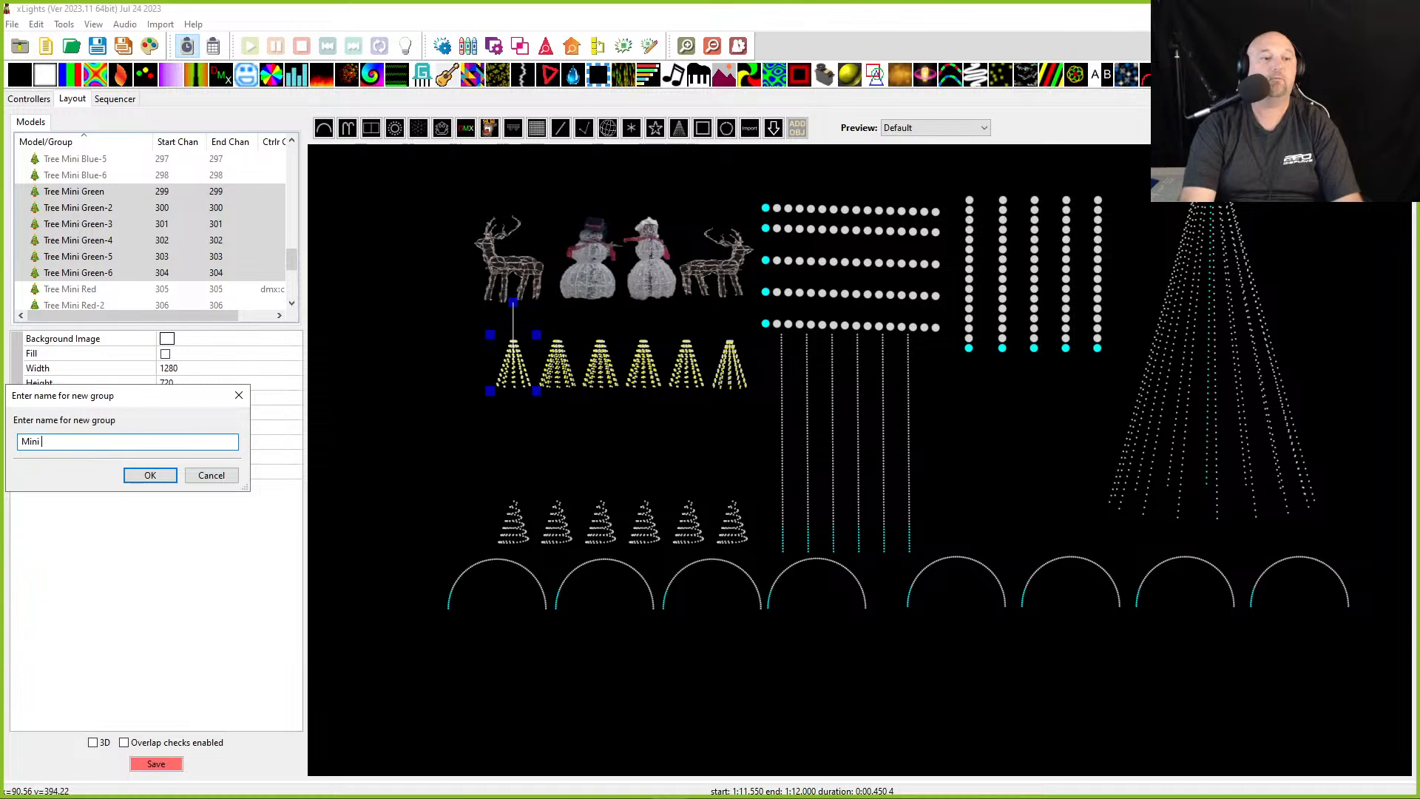
key("Return")
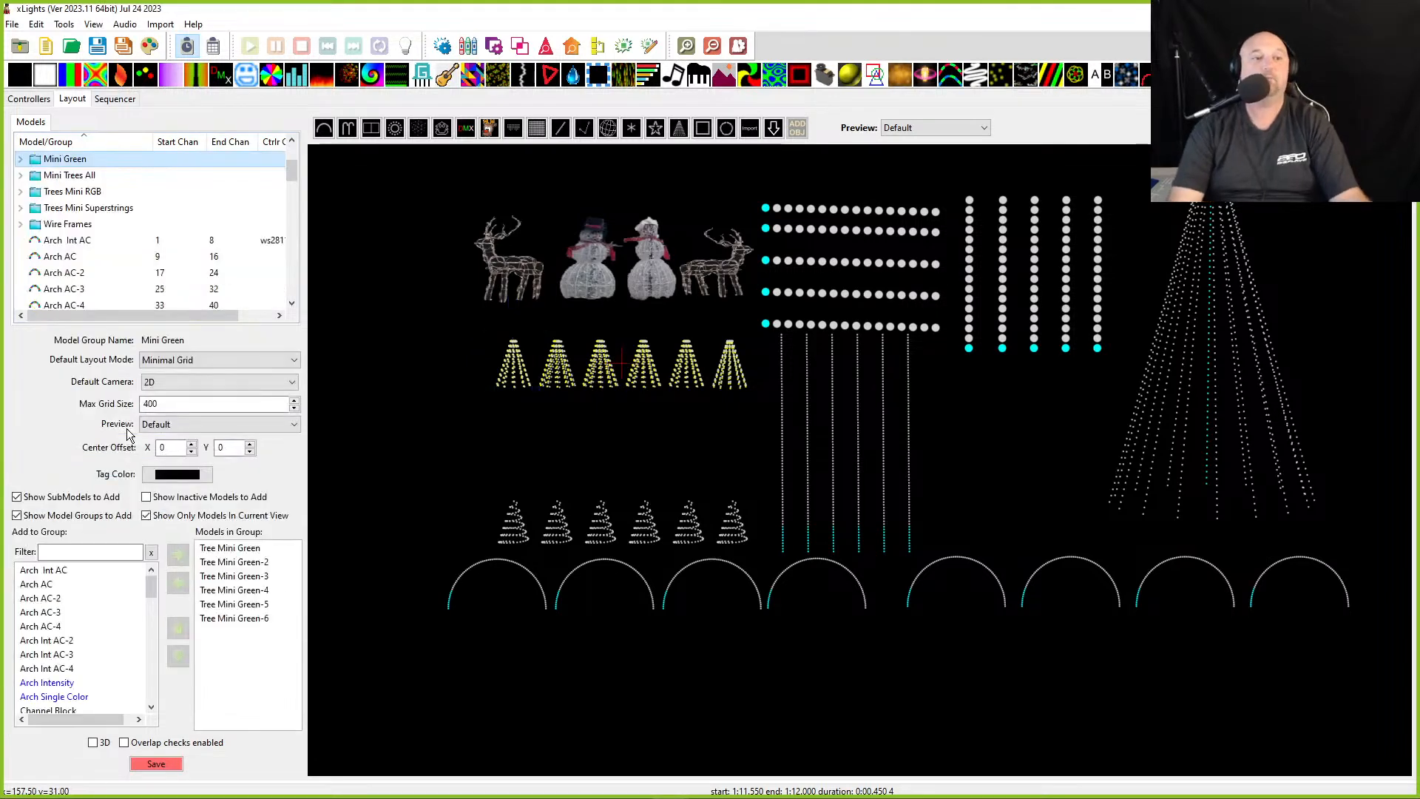
- Group the six Tree Mini Red models into a new group named Mini Red
left_click(525, 384)
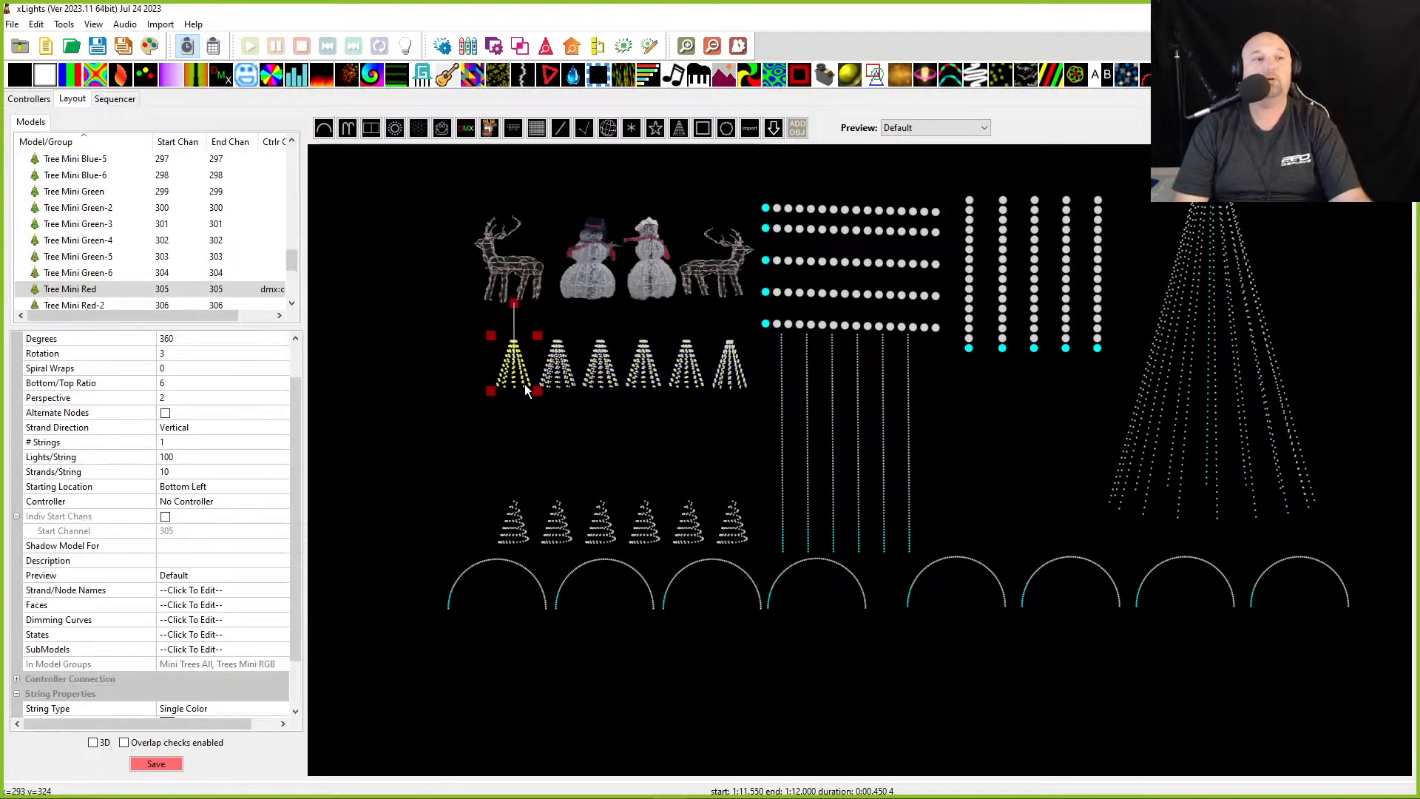
scroll(66, 292, "down", 2)
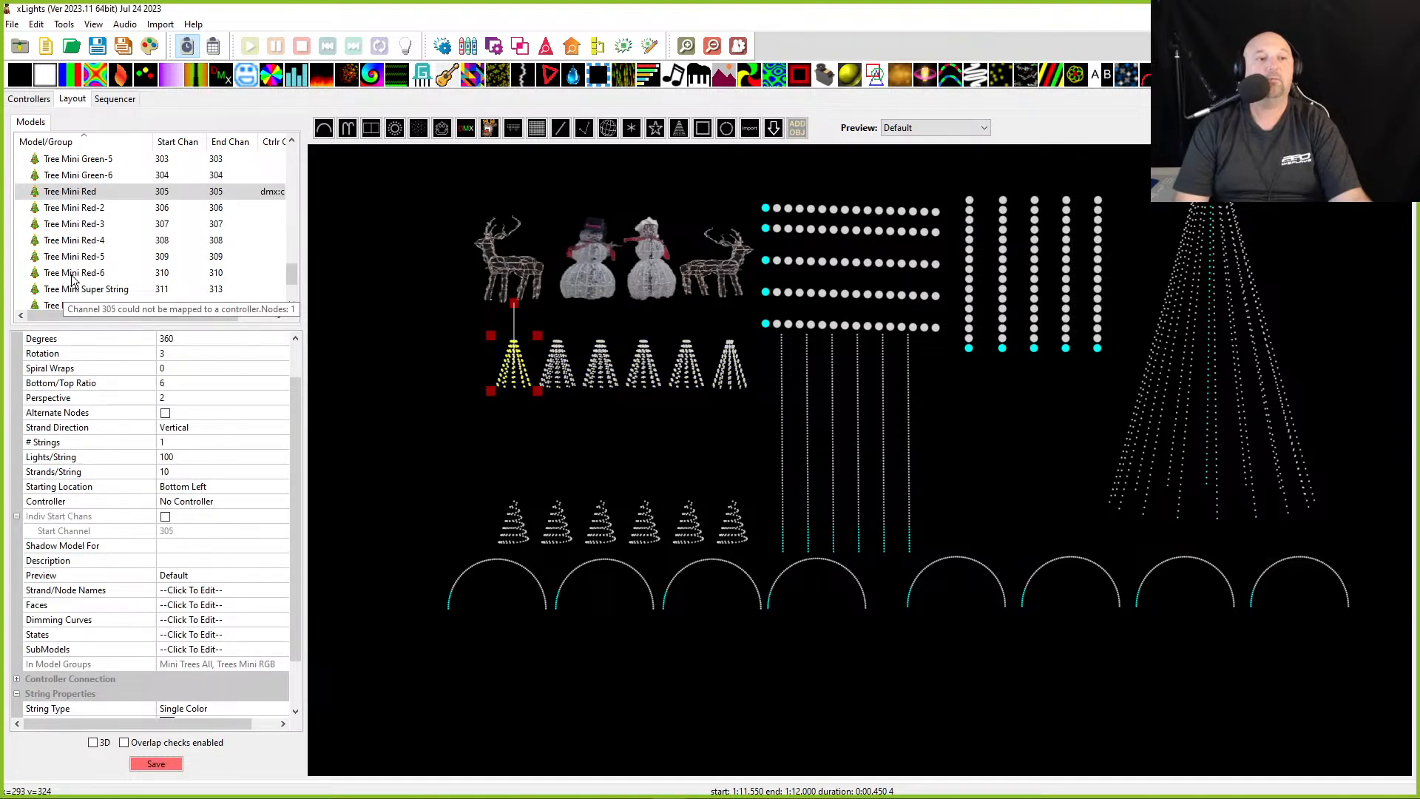
left_click(73, 273, "shift")
right_click(86, 253)
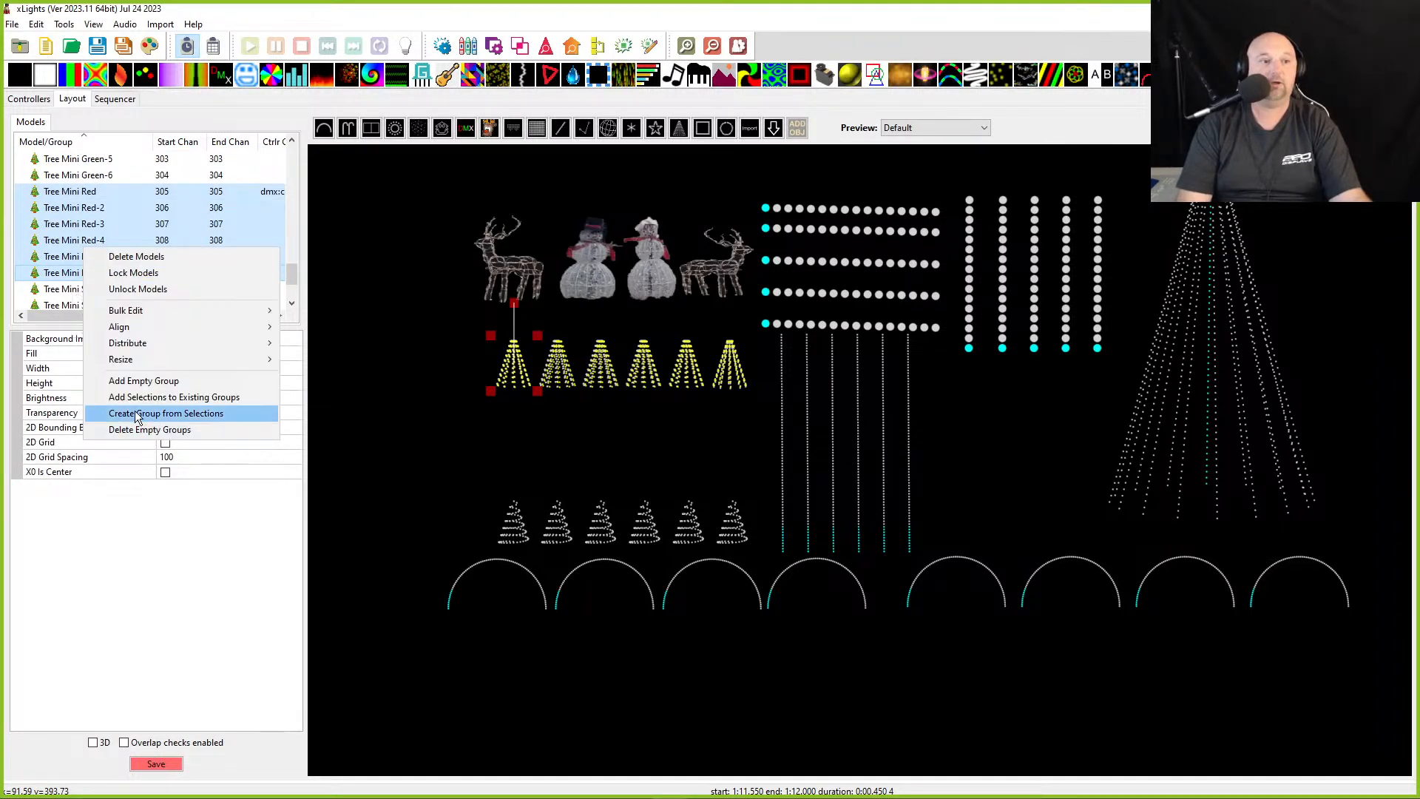
left_click(120, 414)
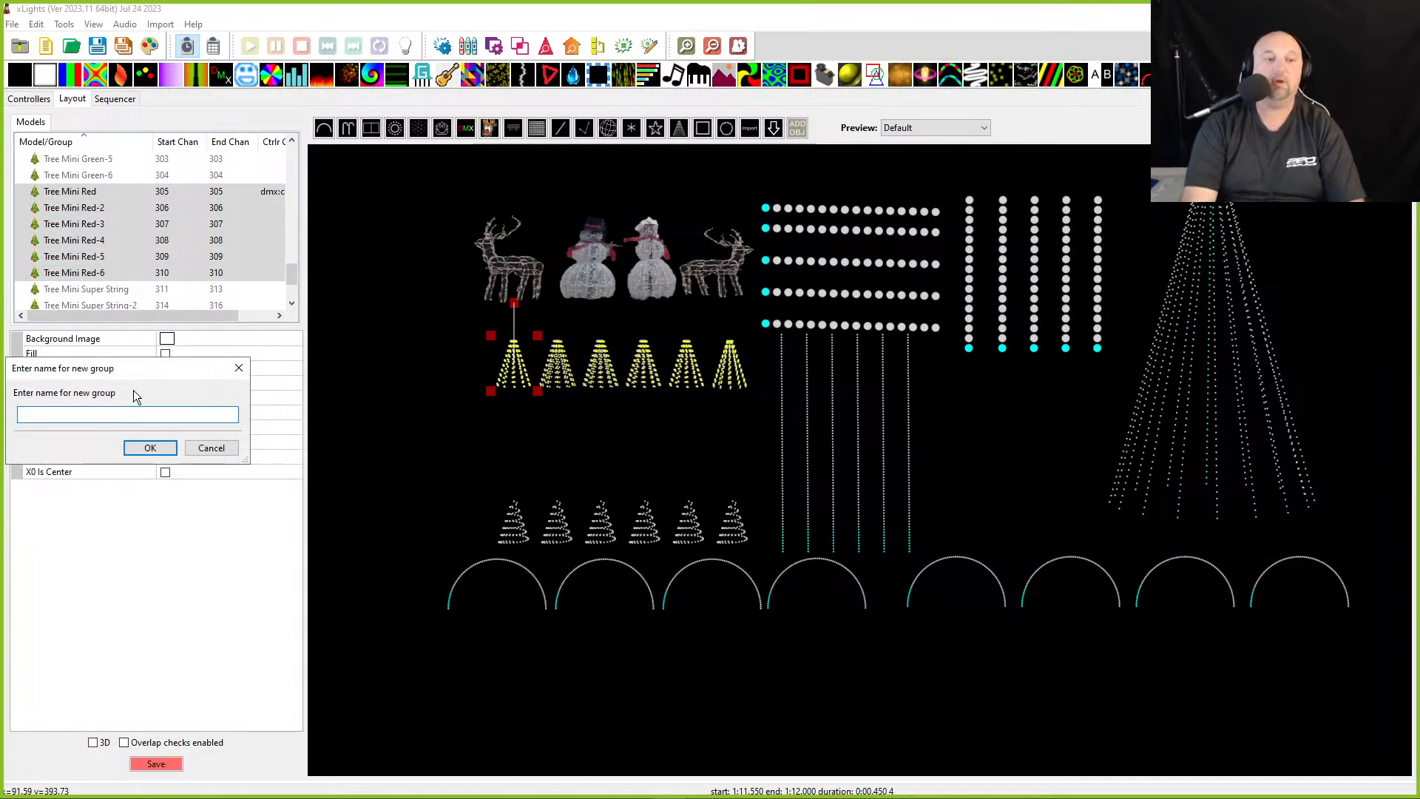
type("Mini Red")
key("Return")
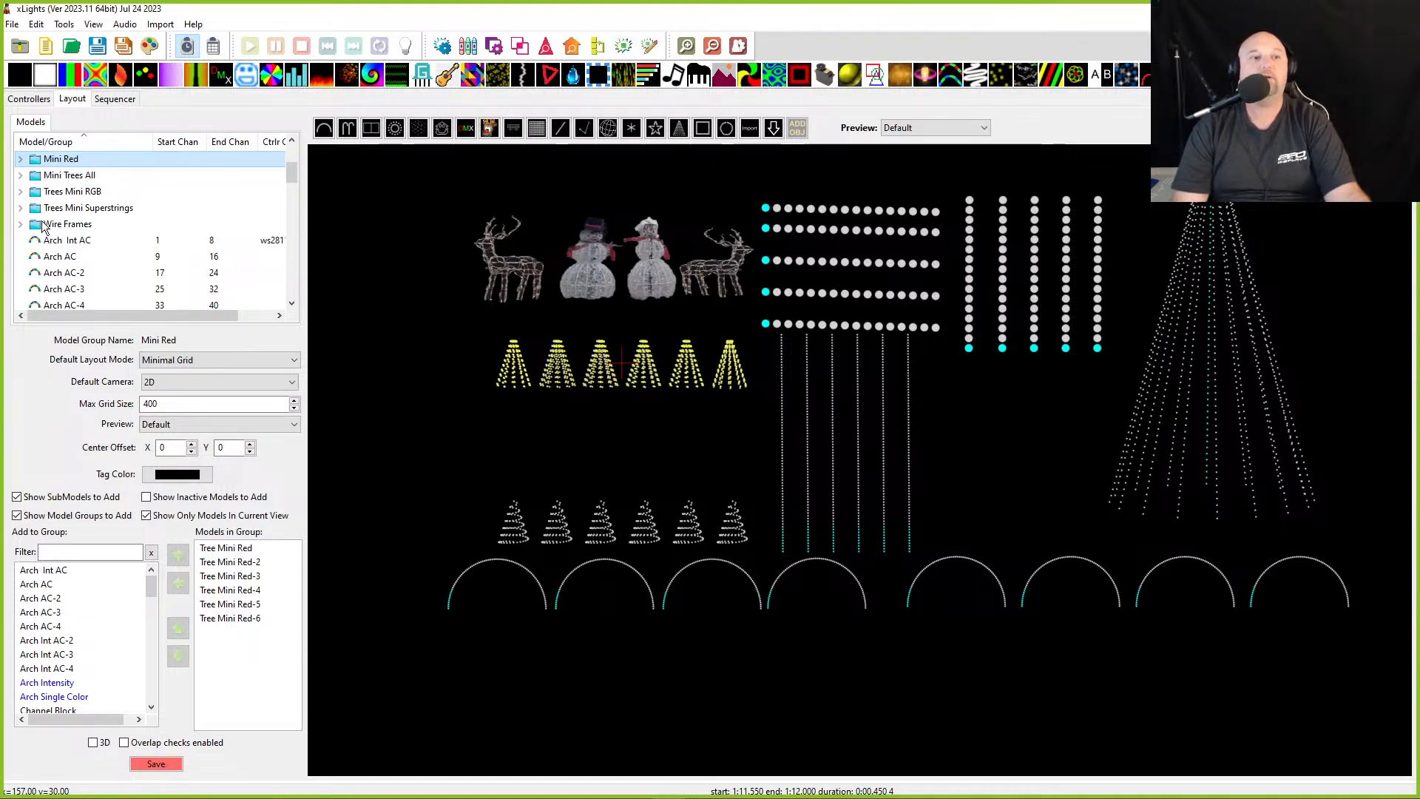
- Combine the Mini Blue, Mini Green and Mini Red groups into a new group named Mini color Indv
scroll(43, 223, "up", 2)
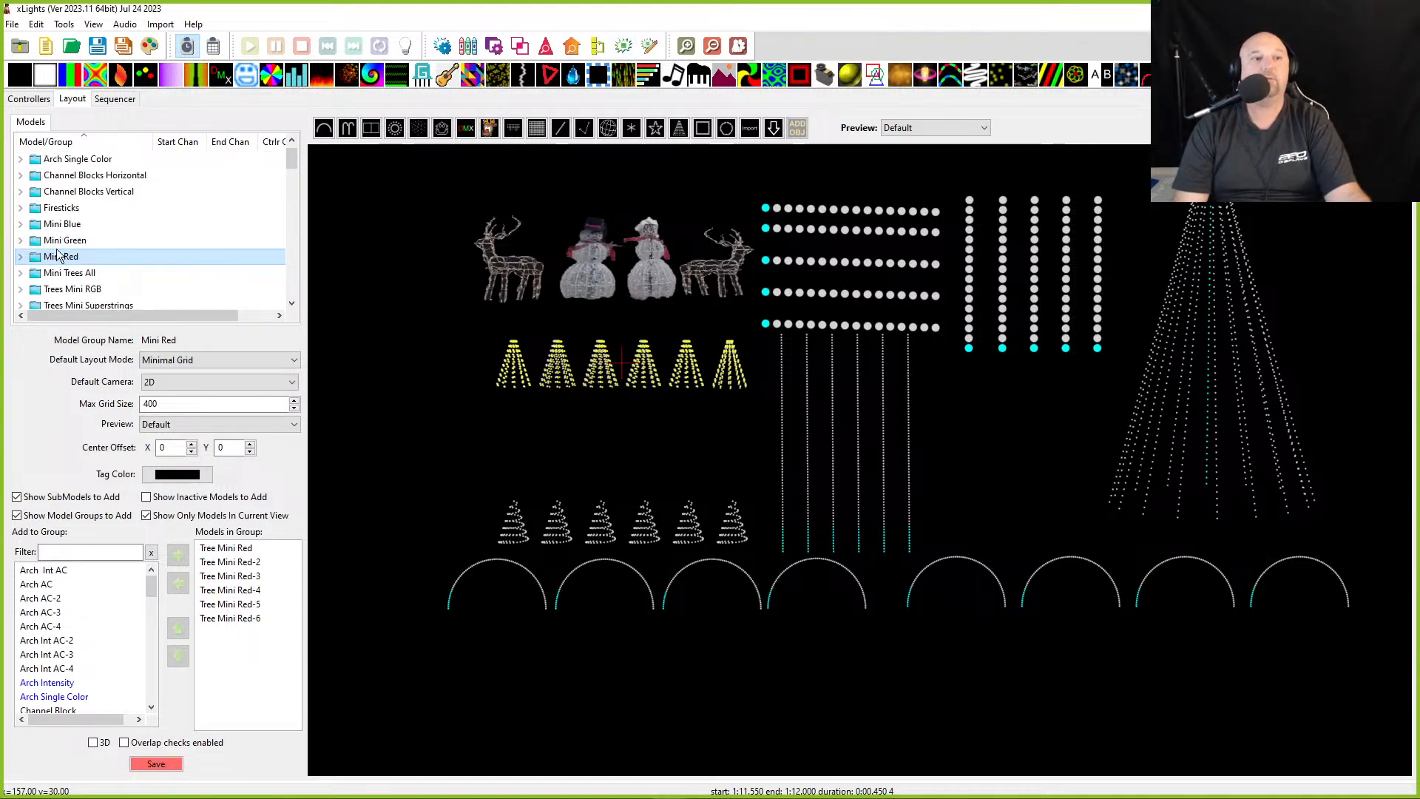
left_click(59, 241, "ctrl")
left_click(59, 224, "ctrl")
right_click(49, 256)
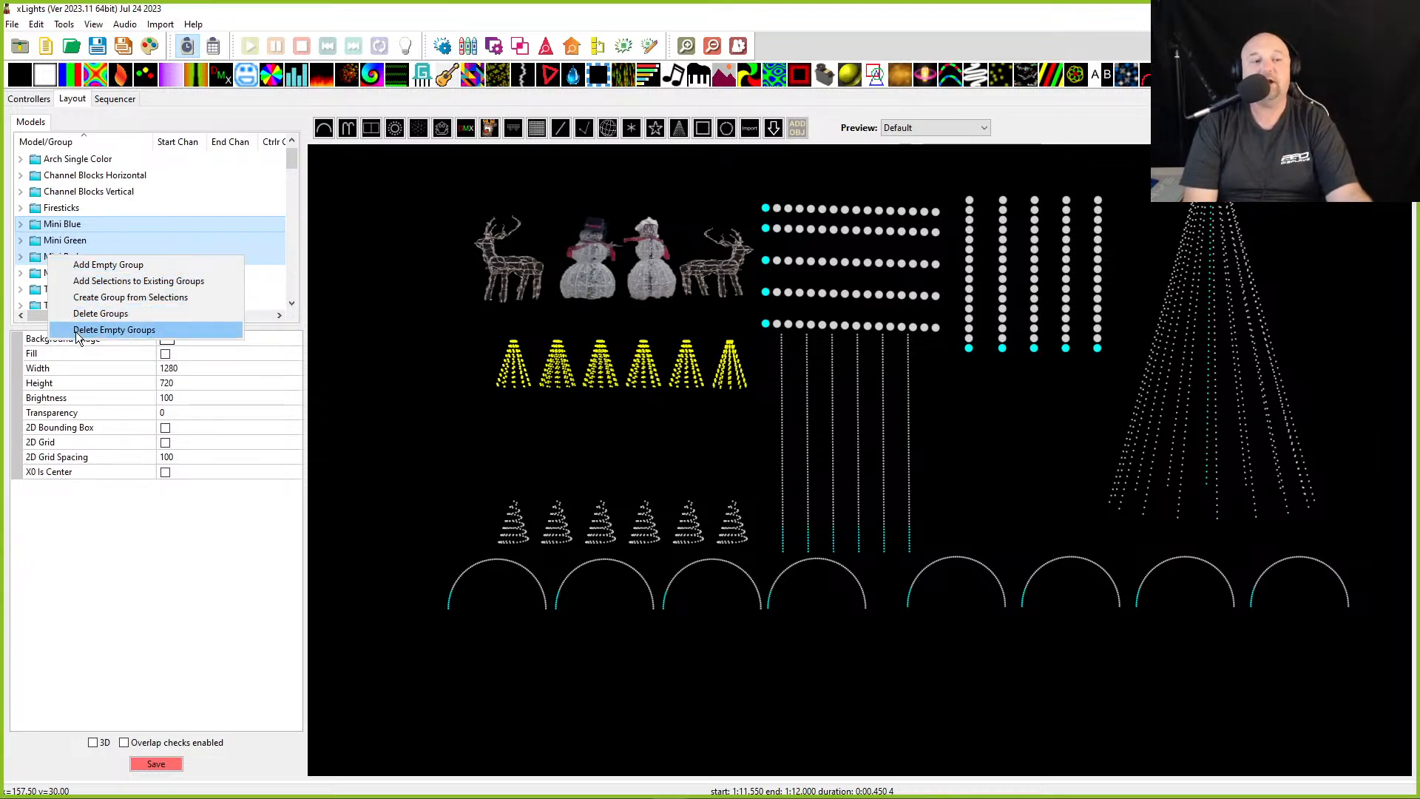
left_click(83, 297)
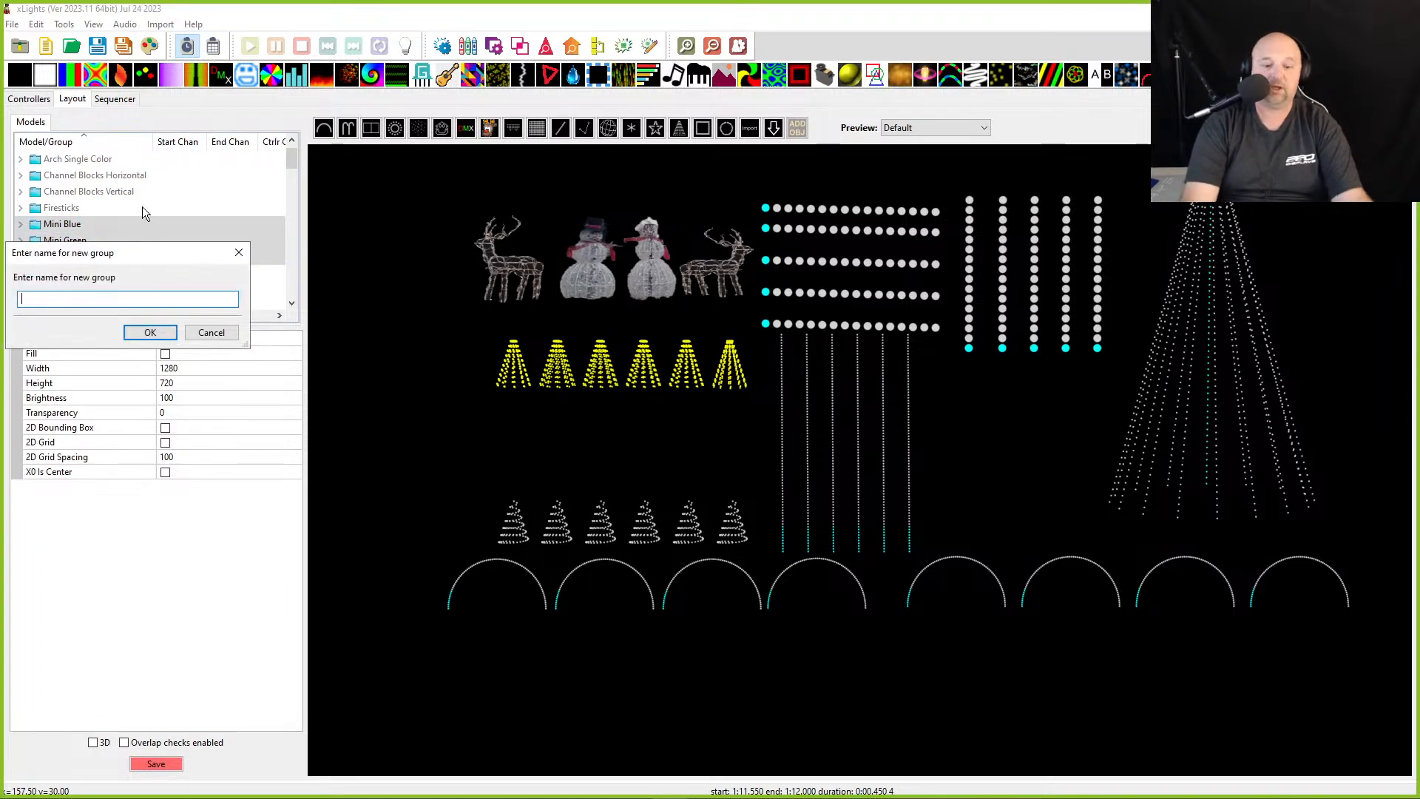
type("Min")
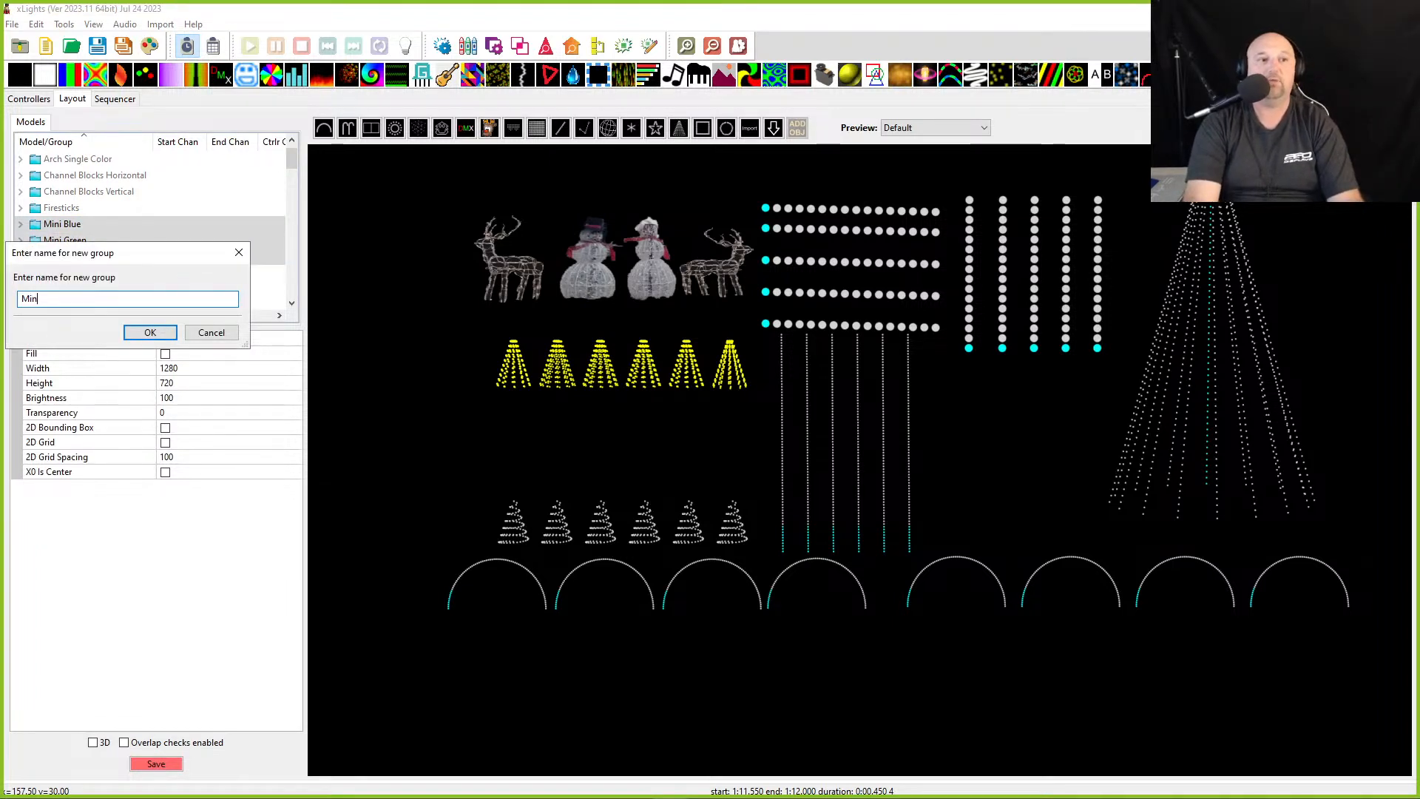
key("BackSpace")
key("BackSpace")
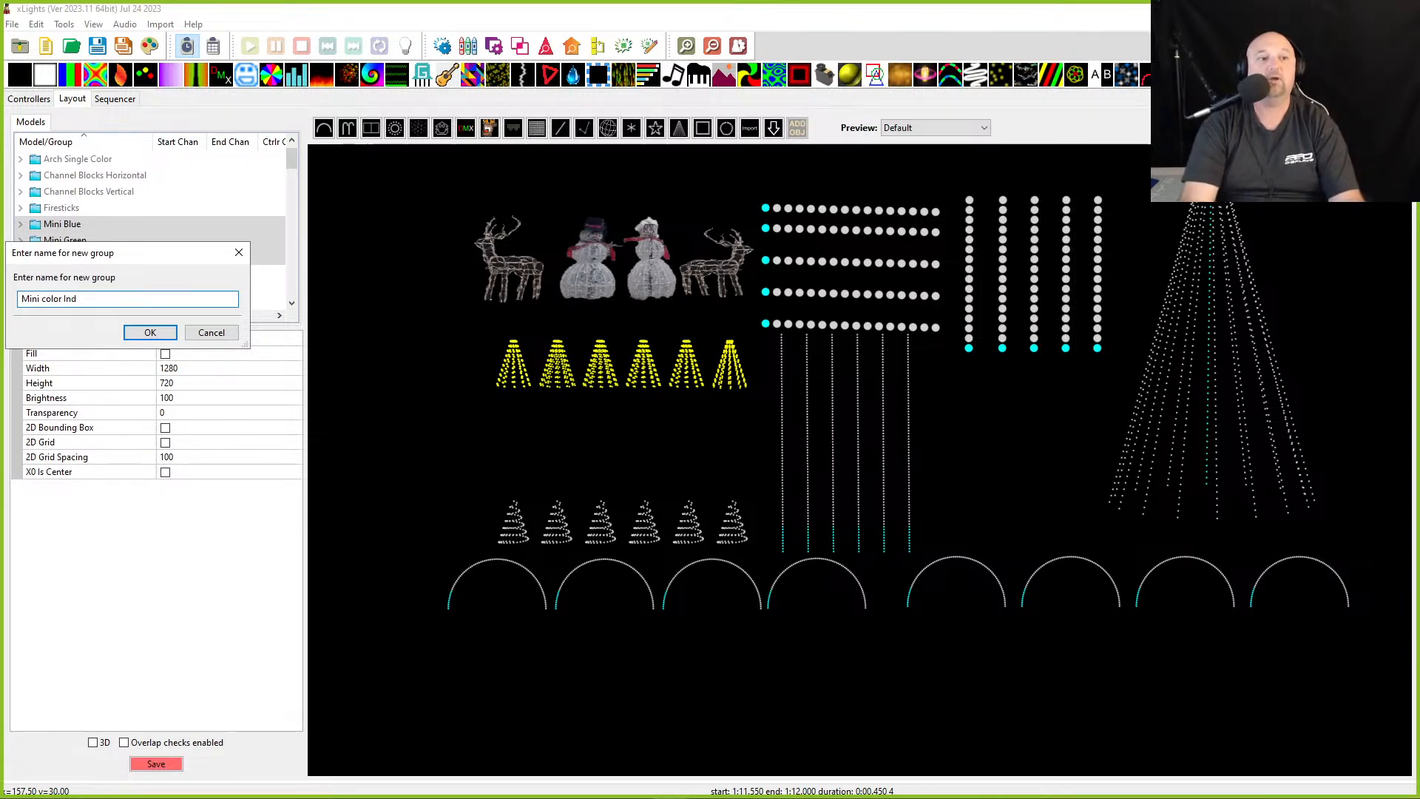
type("r Indv")
key("Return")
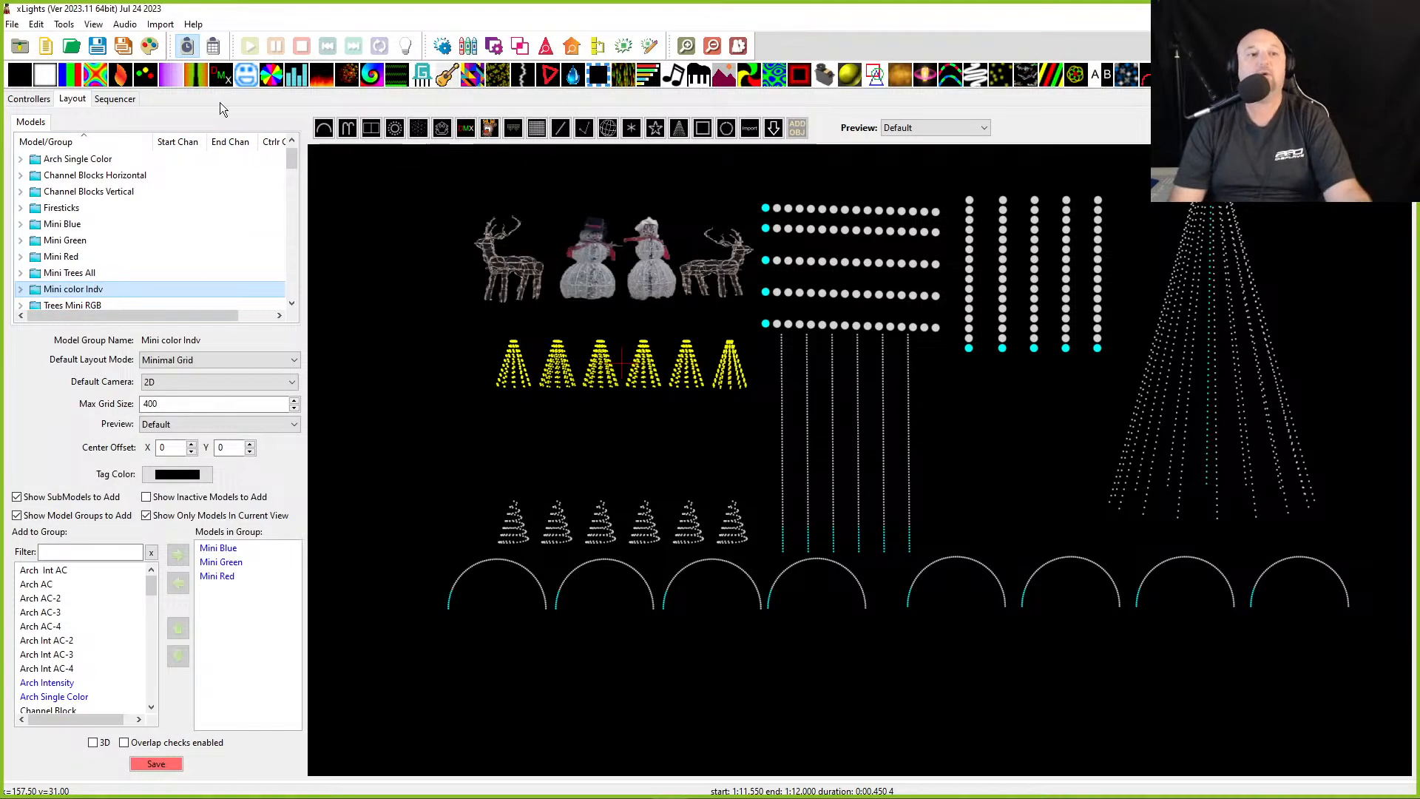
- Add the Mini color Indv group to the sequence's Master View, placing it below Mini Trees All
left_click(112, 98)
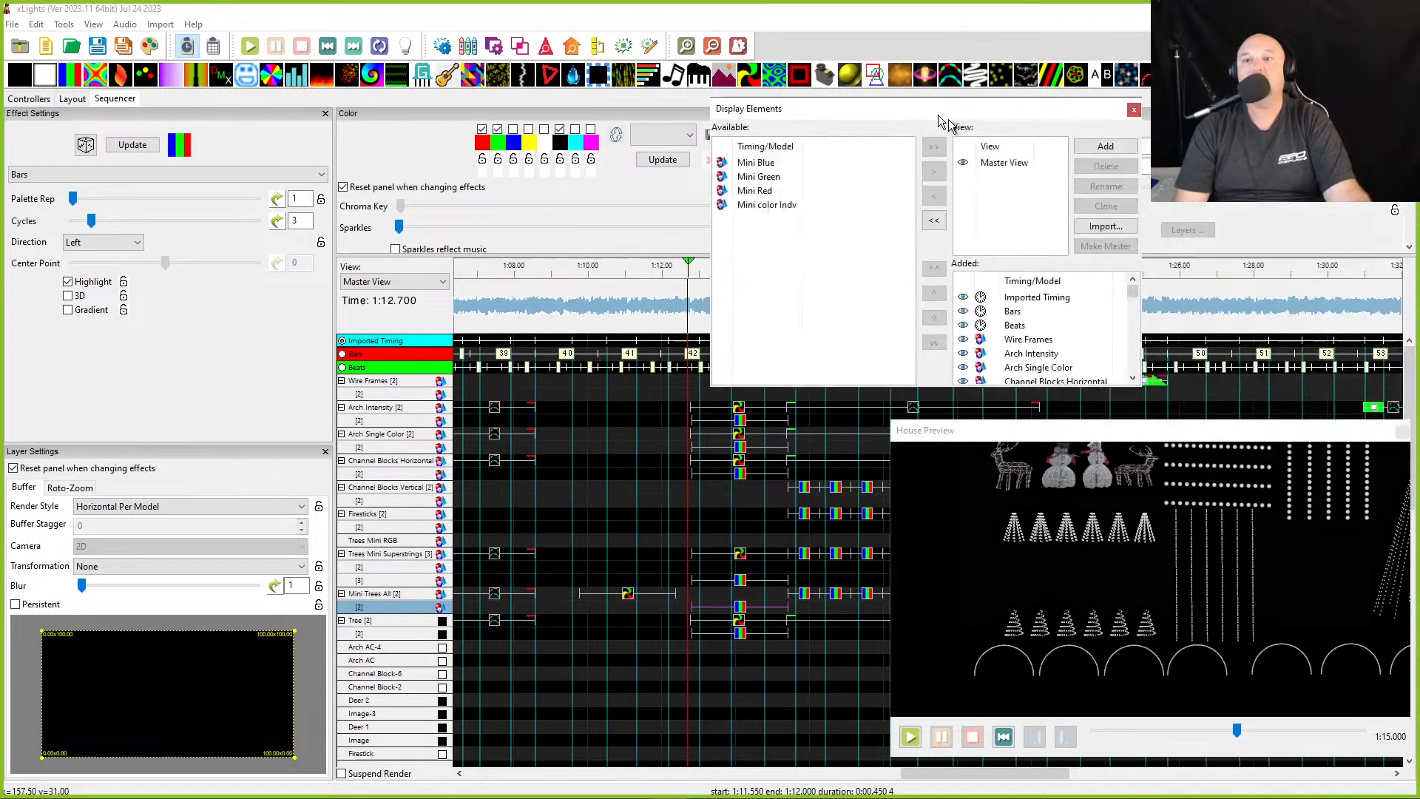
left_click_drag(983, 130, 806, 51)
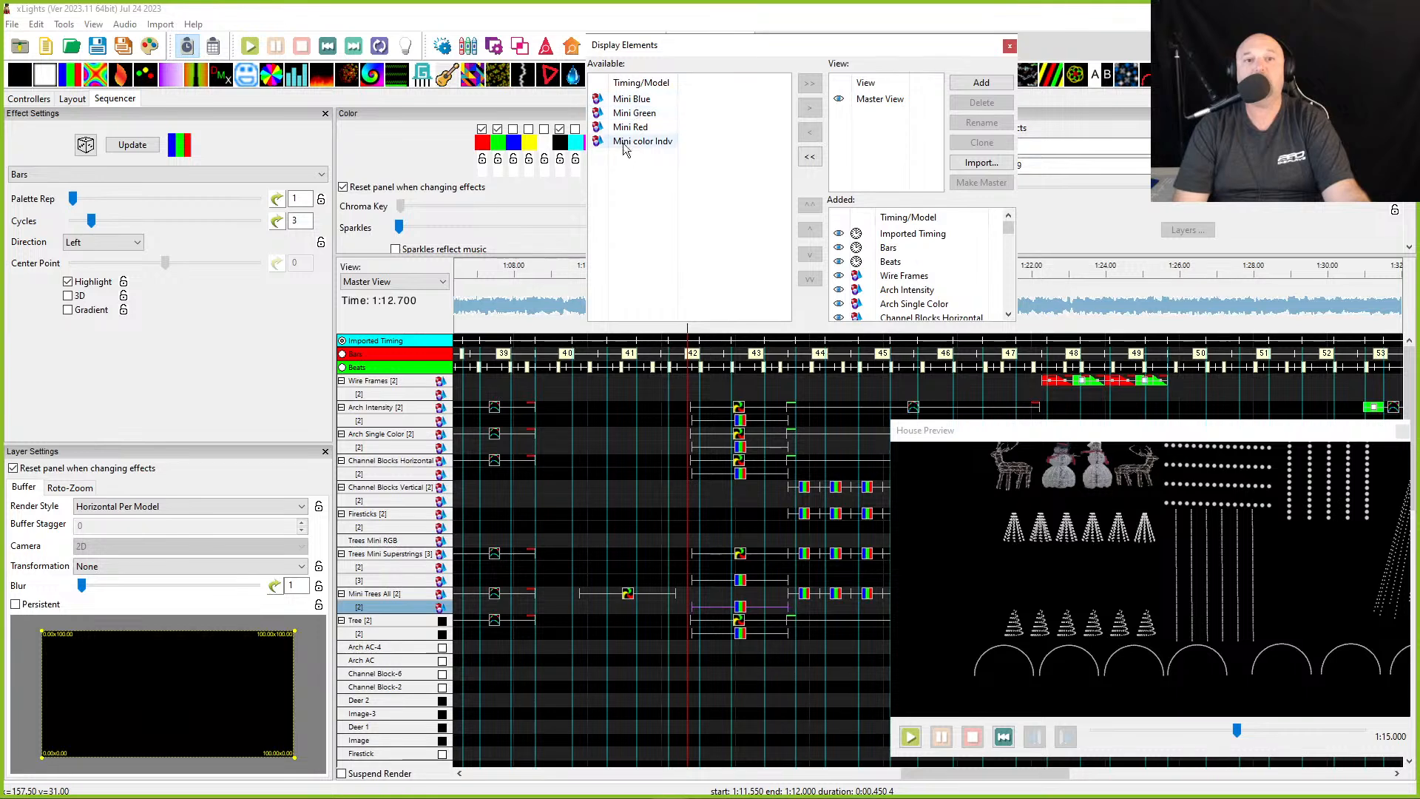
scroll(885, 310, "down", 2)
left_click(882, 336)
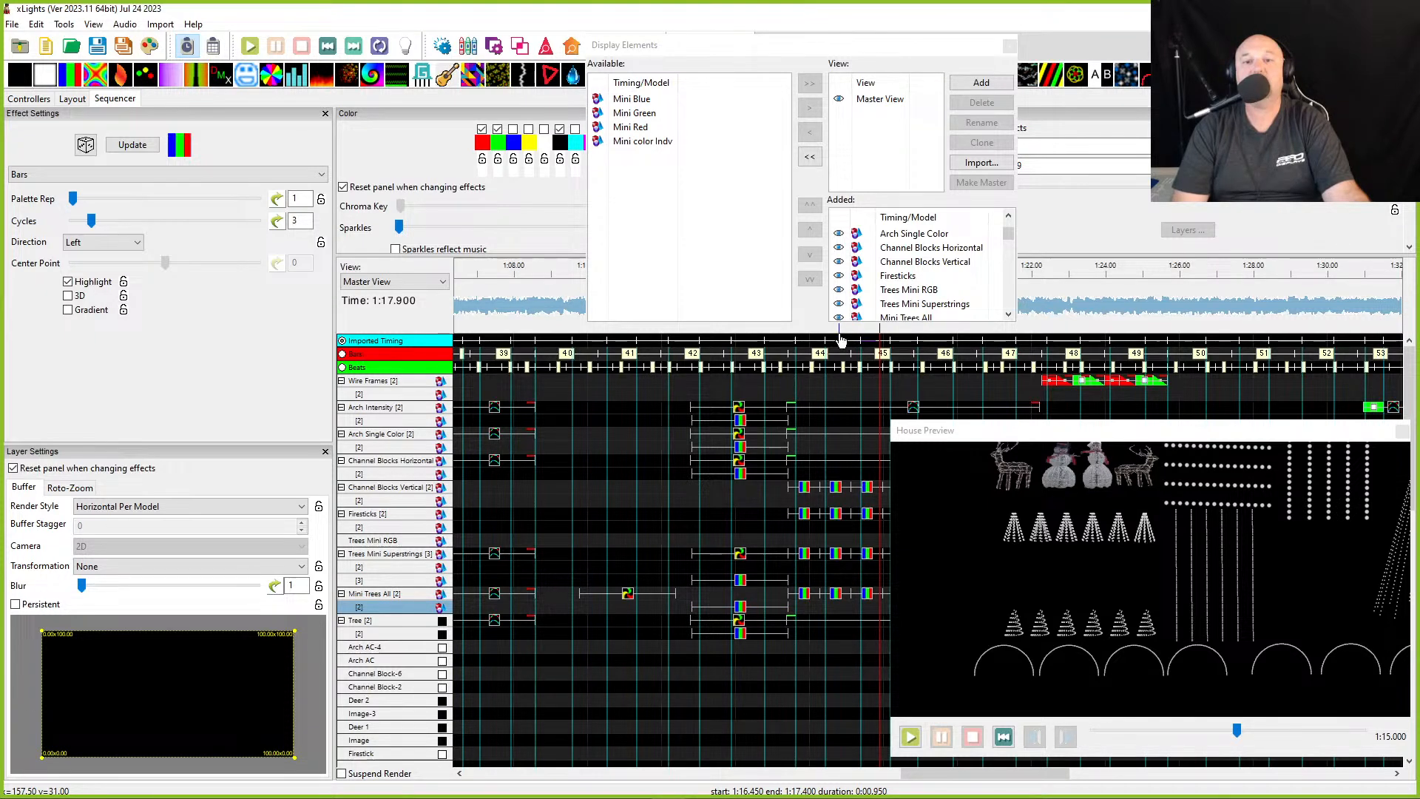
left_click_drag(840, 326, 840, 387)
left_click(631, 144)
left_click_drag(631, 144, 894, 334)
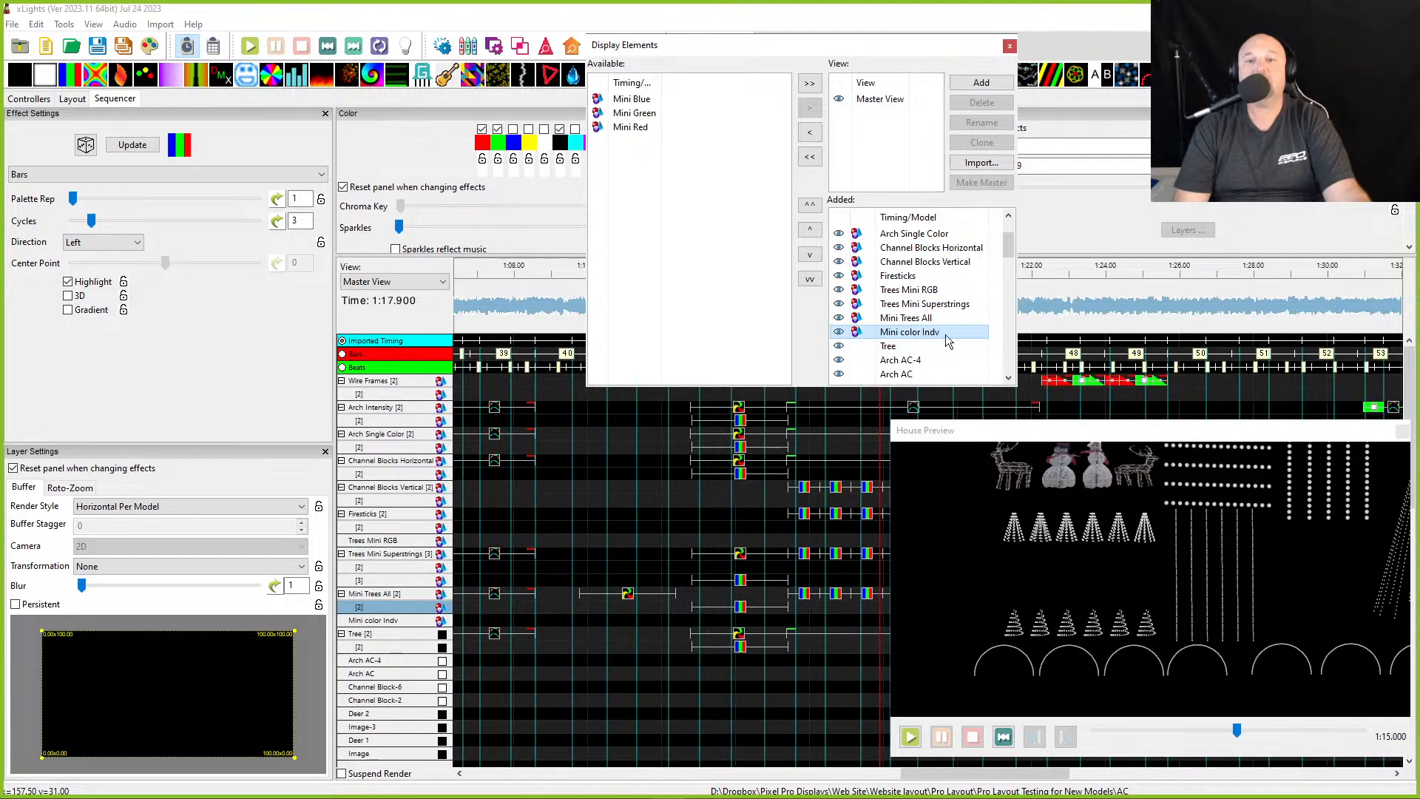
left_click(1009, 47)
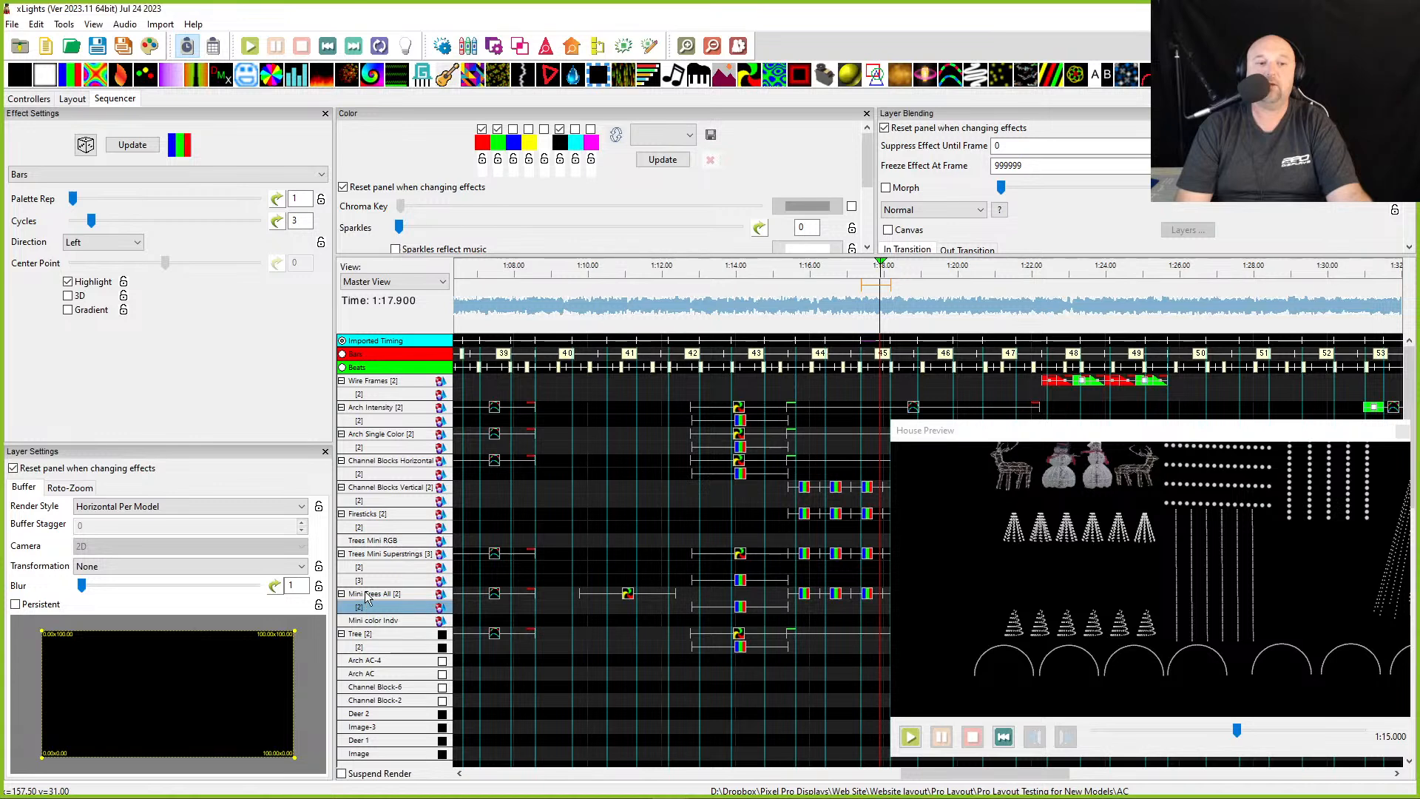
- Copy the Mini Trees All effect near 1:14 and paste it onto the Mini color Indv row
left_click(368, 622)
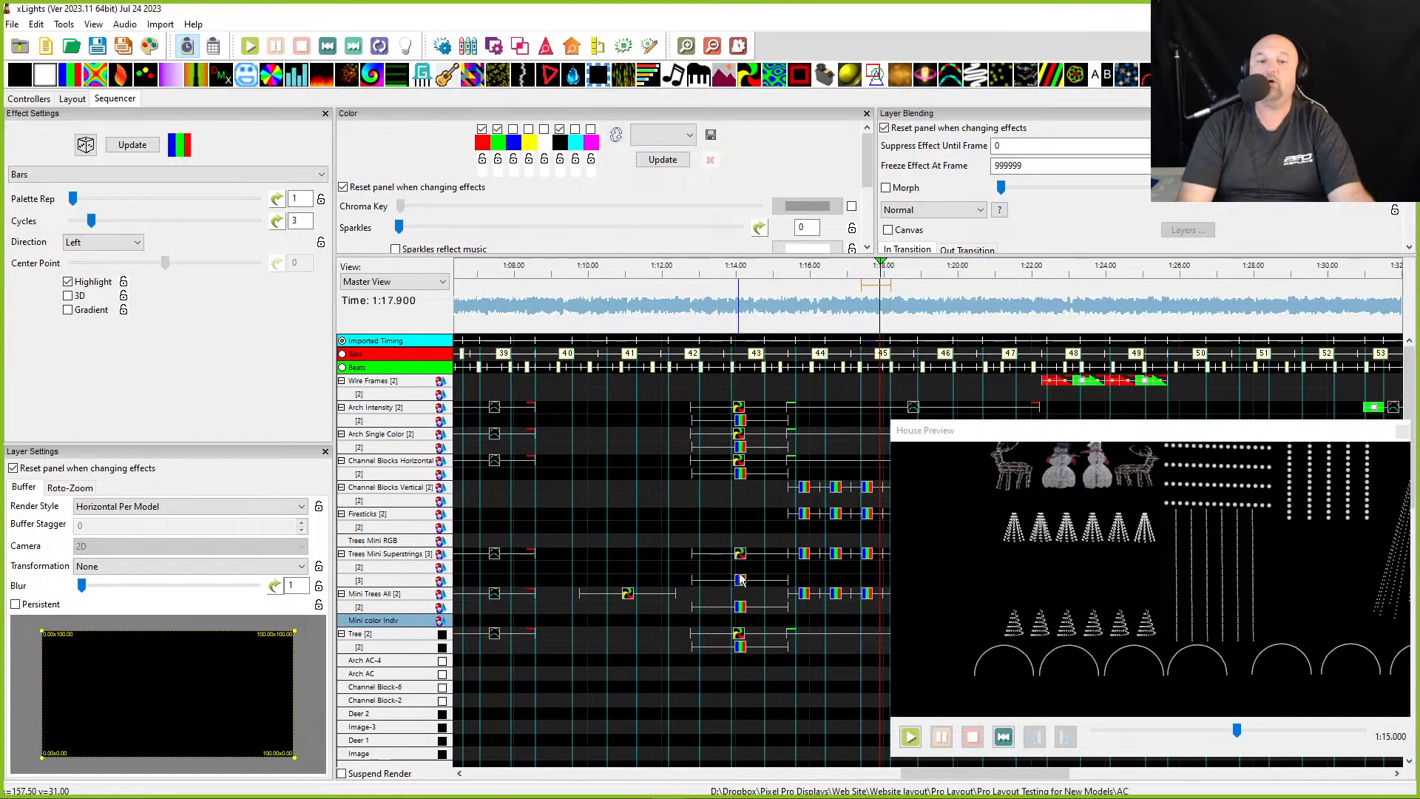
right_click(738, 616)
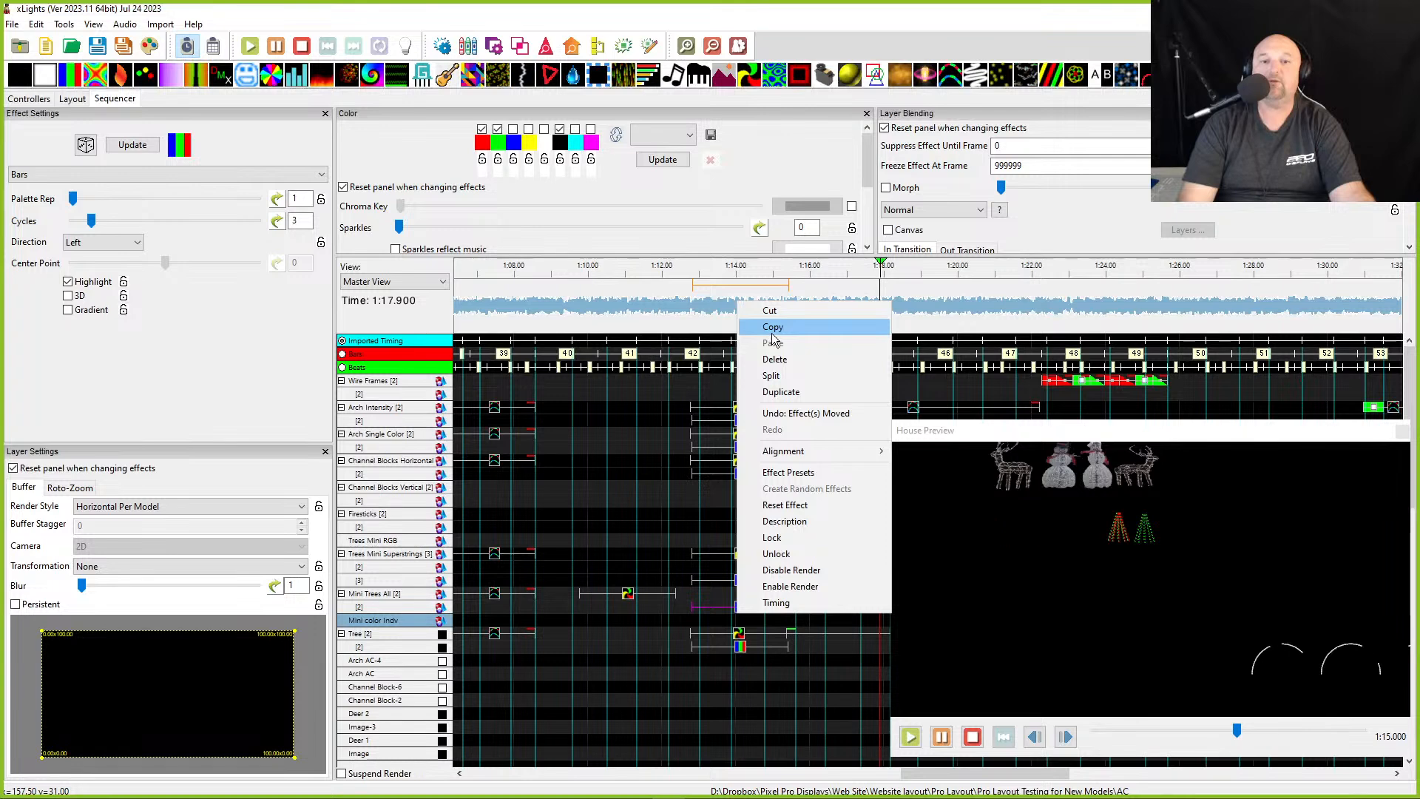
left_click(771, 332)
left_click(556, 625)
right_click(556, 626)
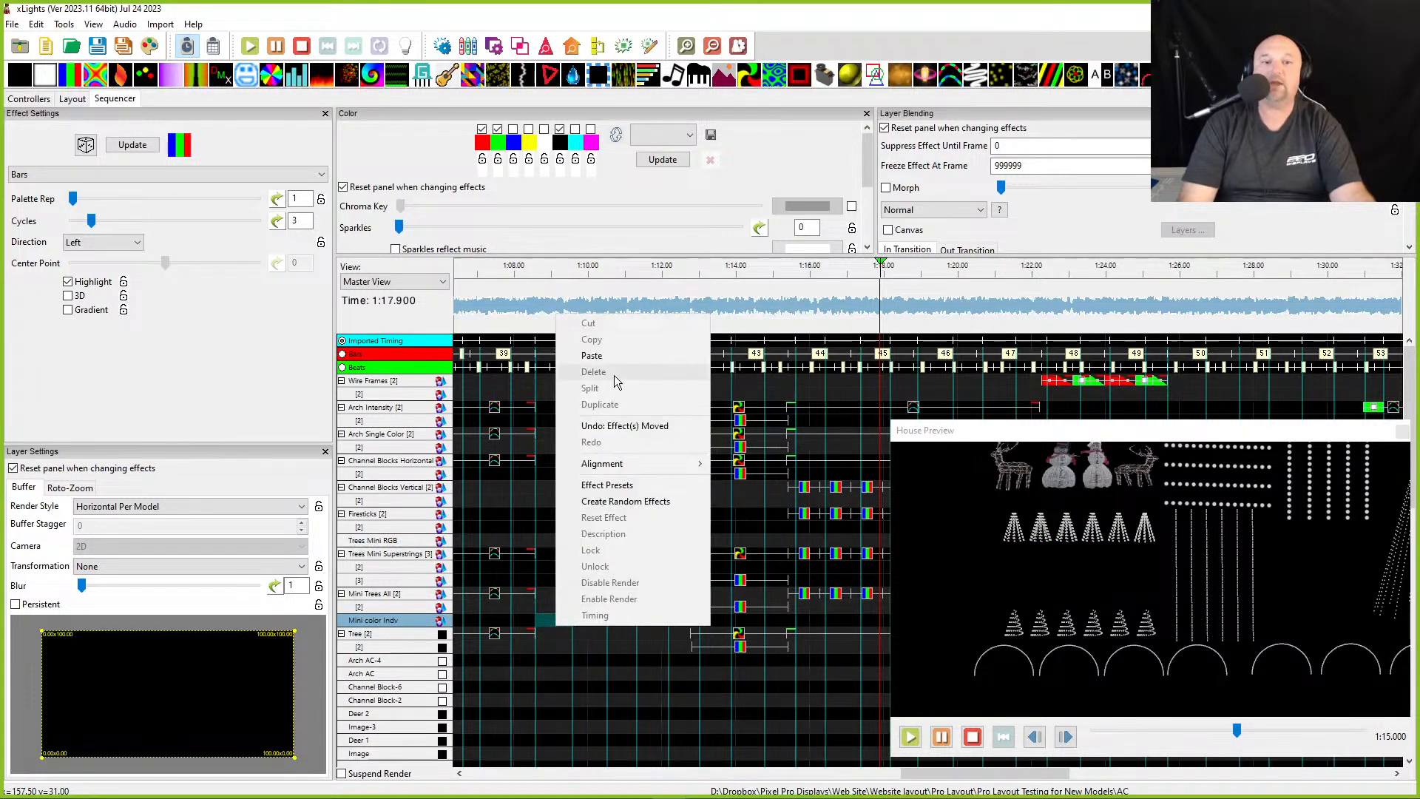
left_click(613, 357)
- Set the pasted effect's render style to Per Model Per Preview
left_click(583, 621)
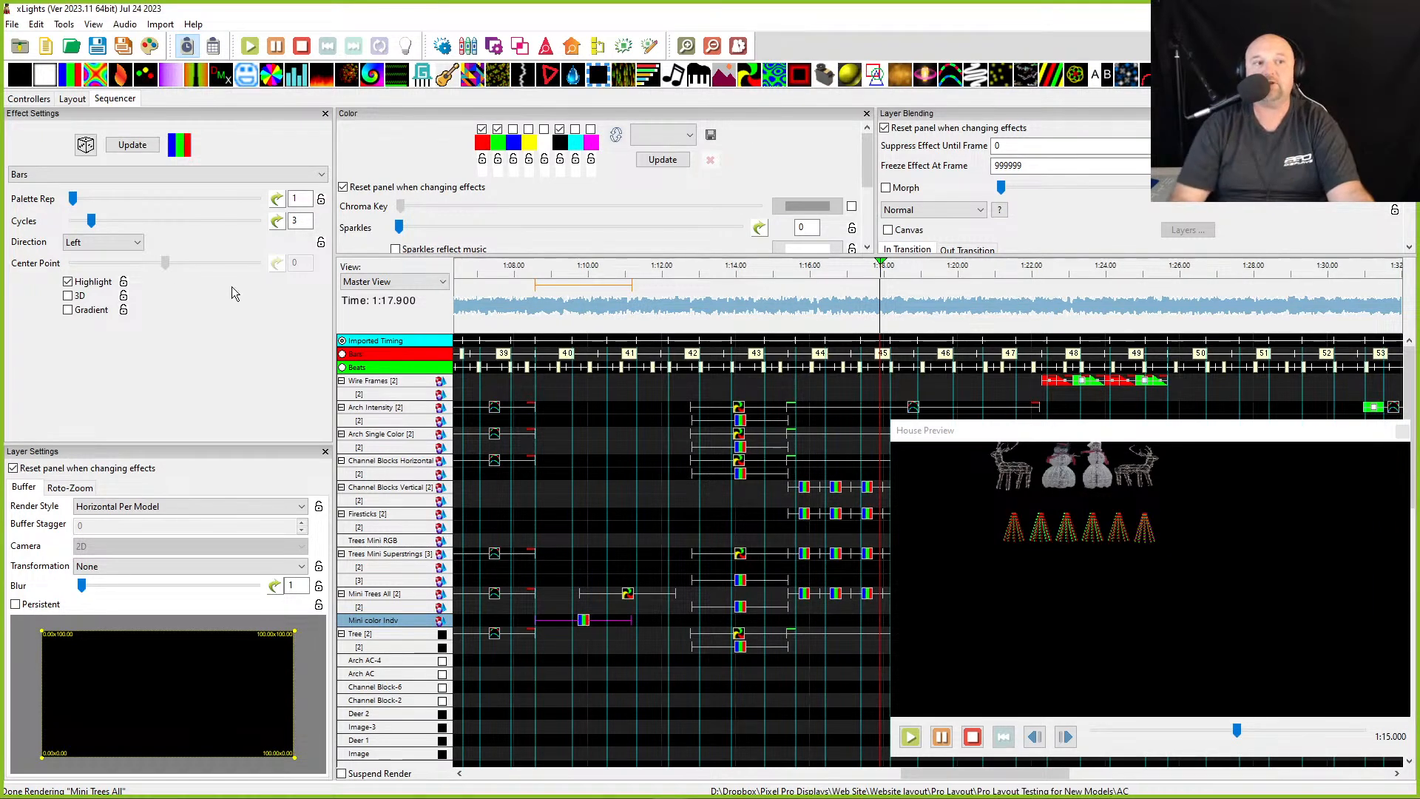
left_click(136, 510)
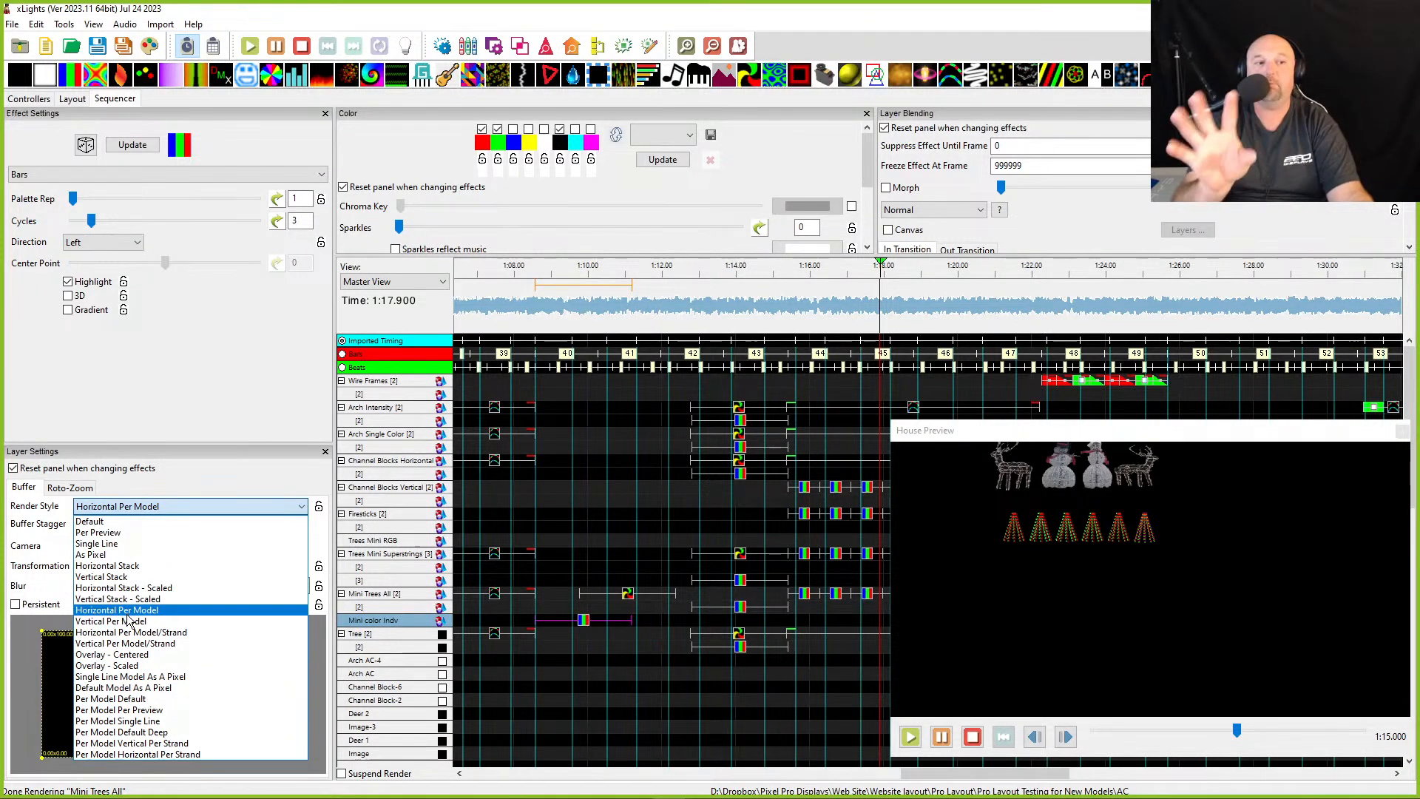
left_click(109, 710)
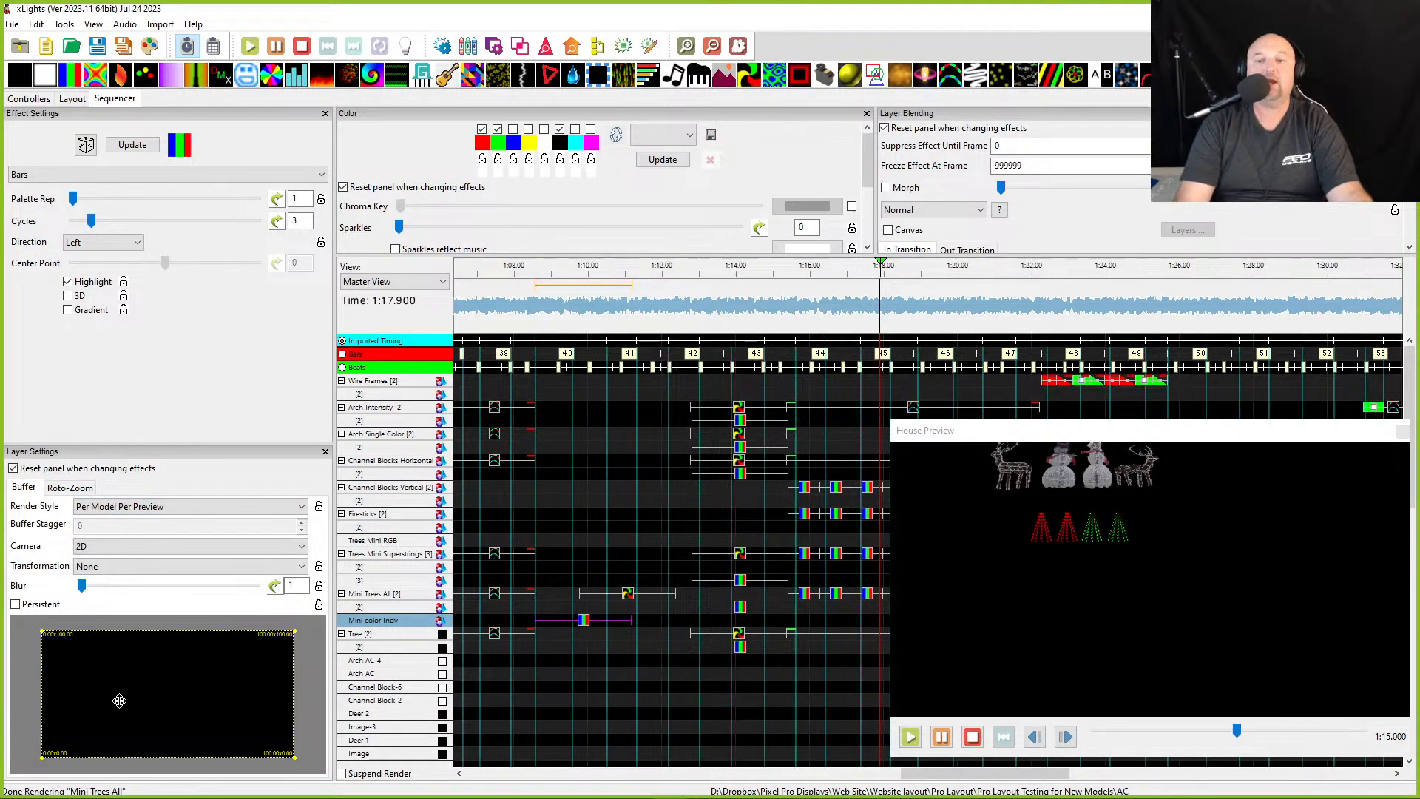
mouse_move(162, 783)
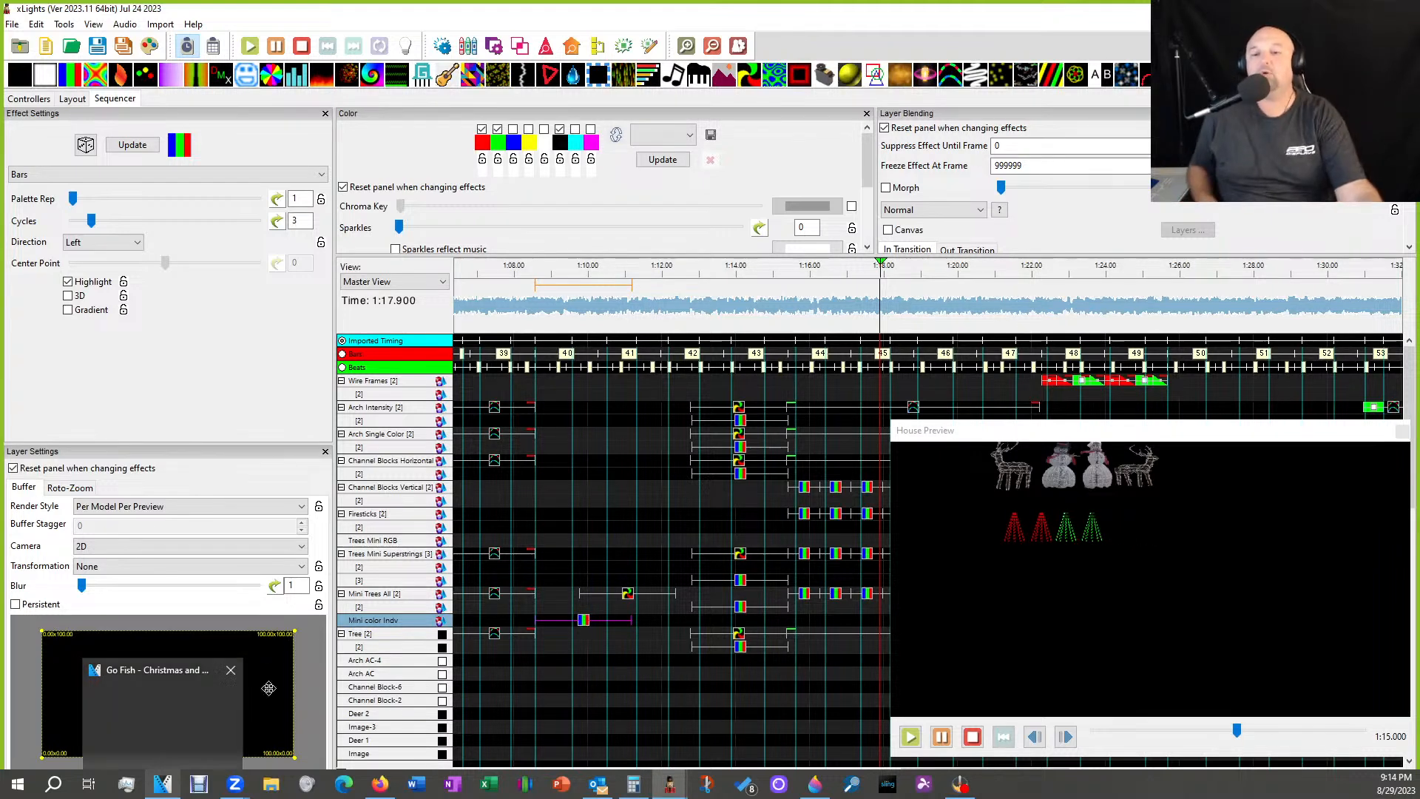
- Delete the pasted effect from the Mini color Indv row
left_click(72, 99)
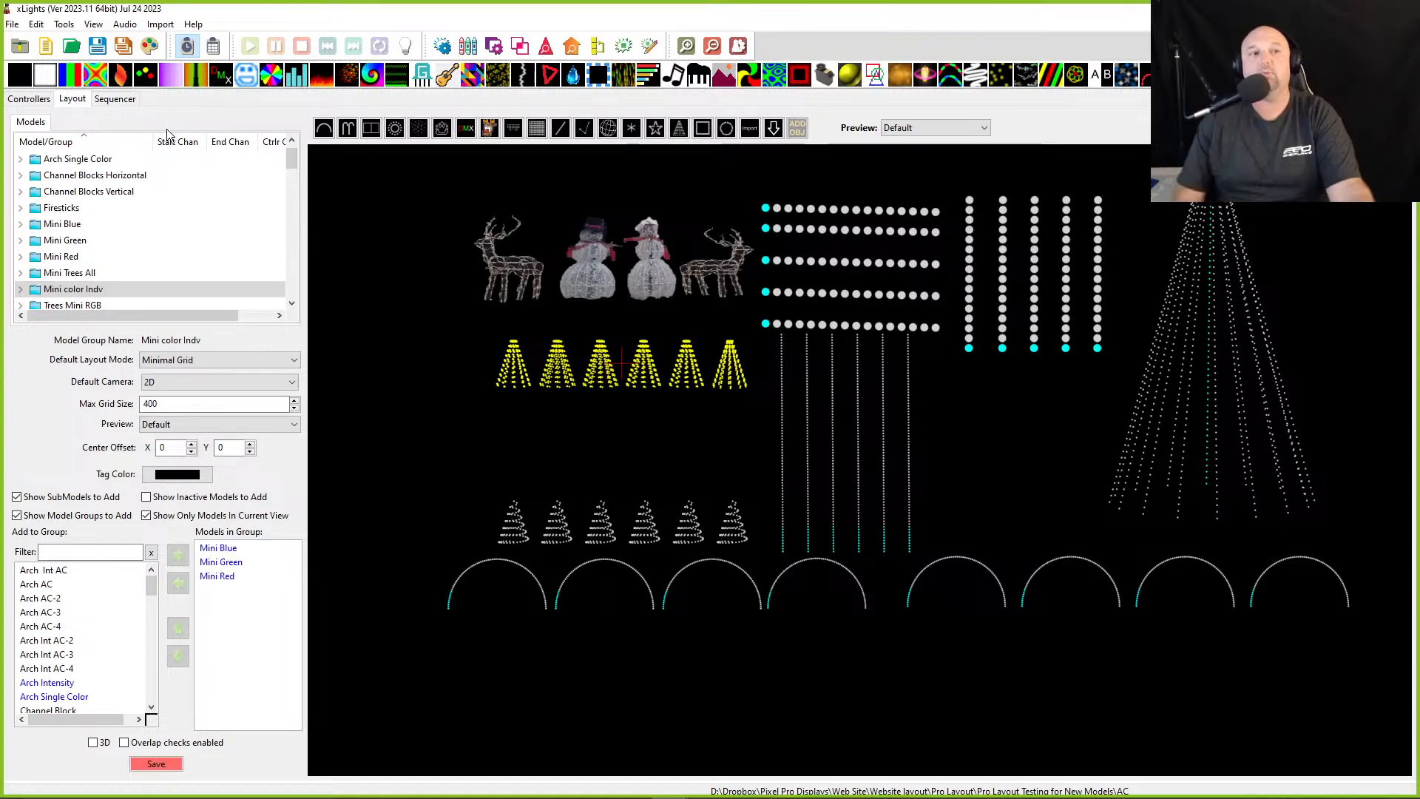
left_click(111, 99)
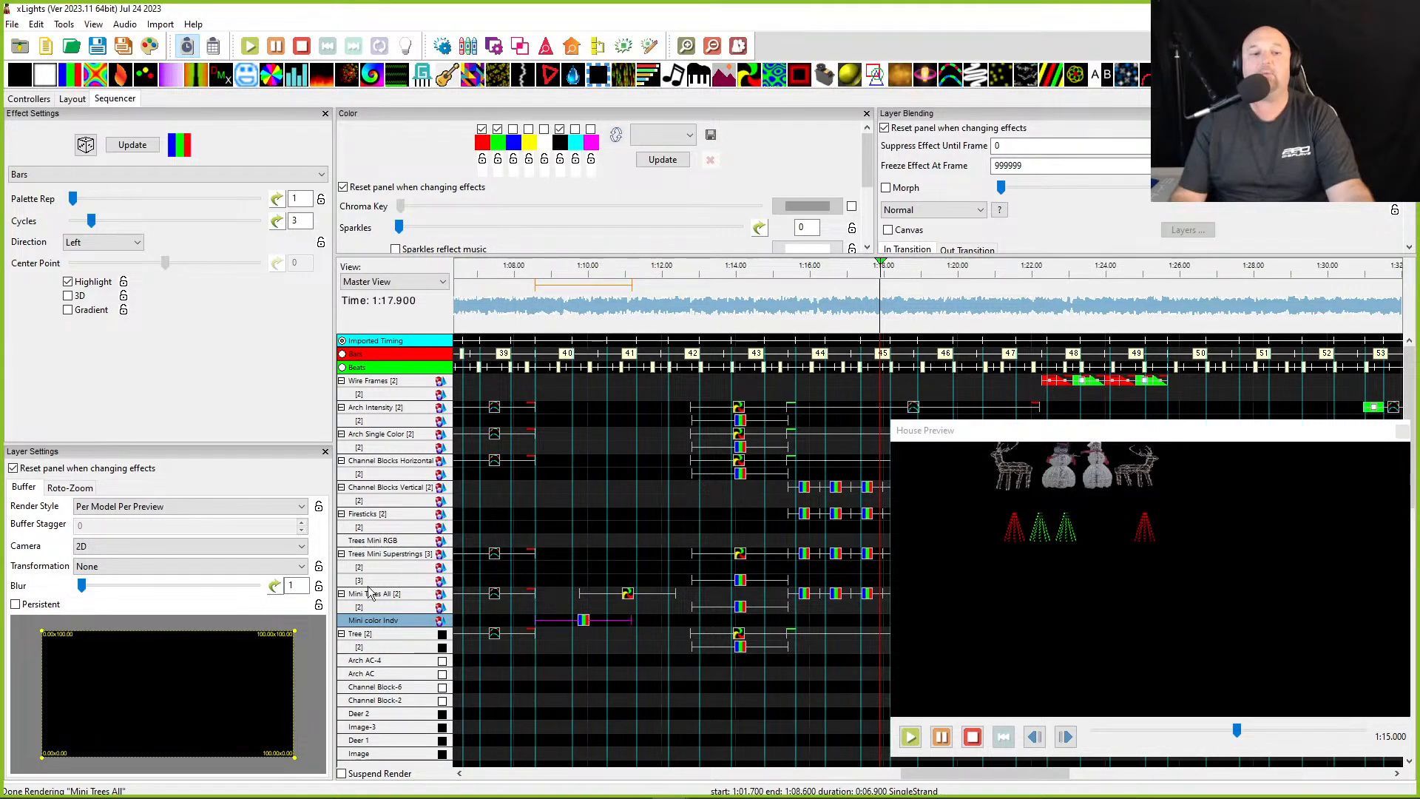
key("Delete")
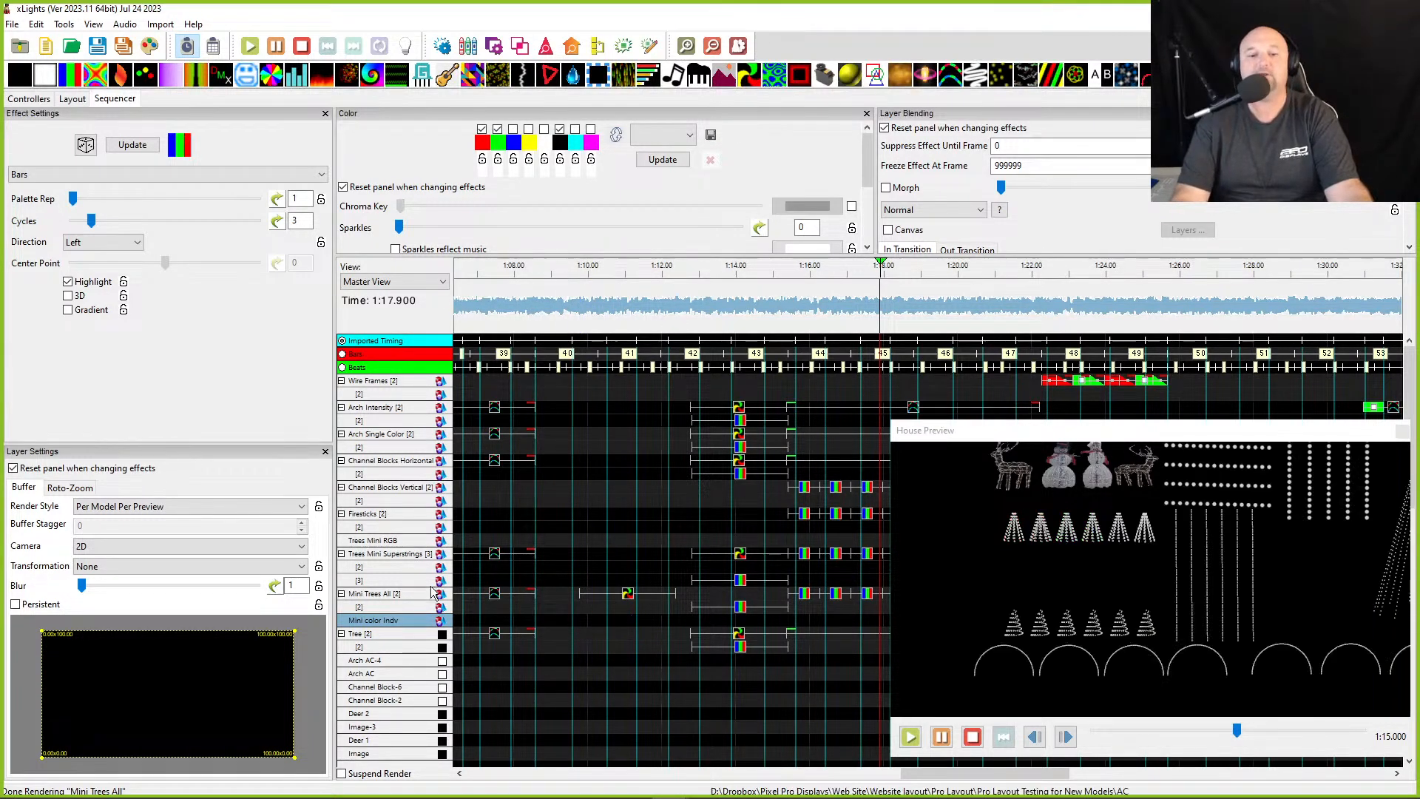
left_click(410, 555)
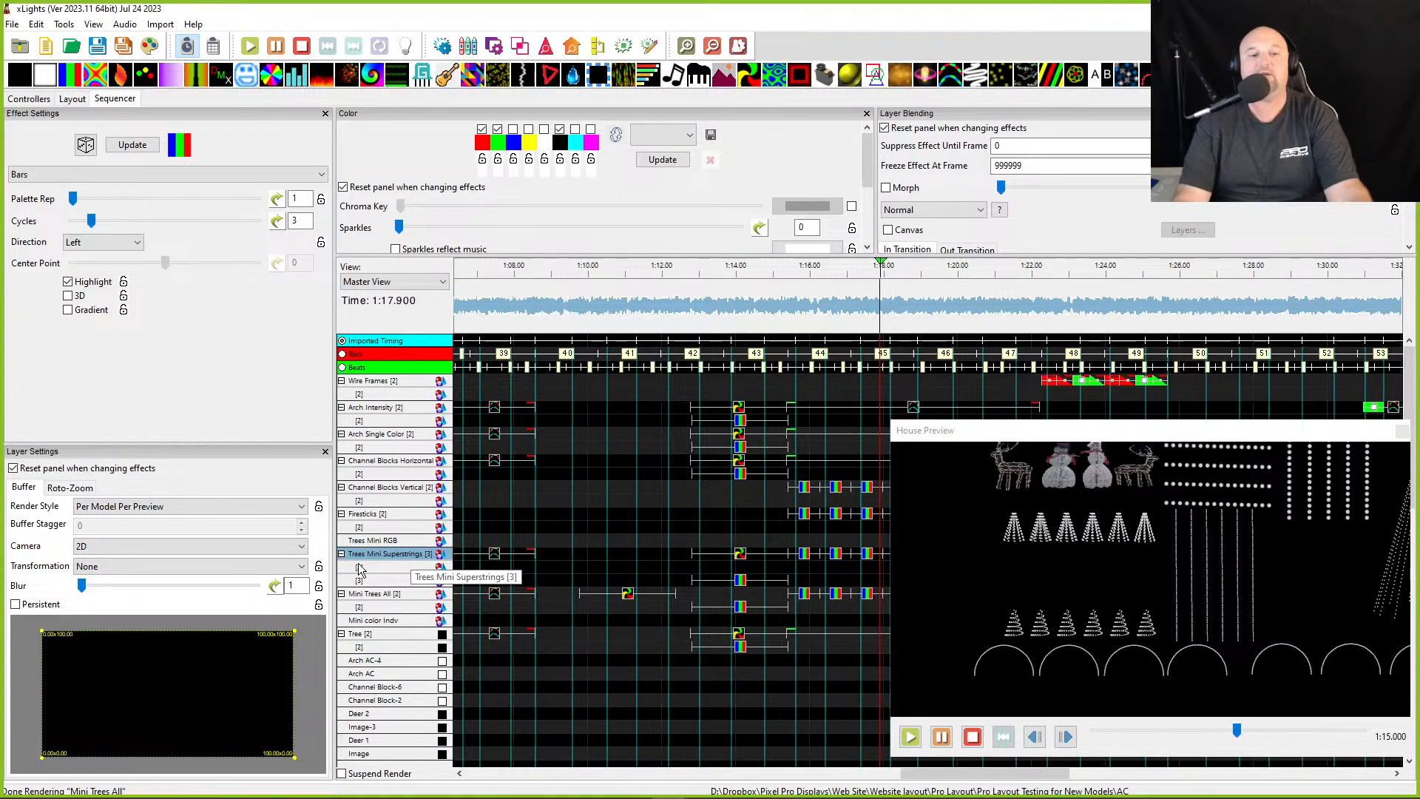
right_click(380, 560)
key("Escape")
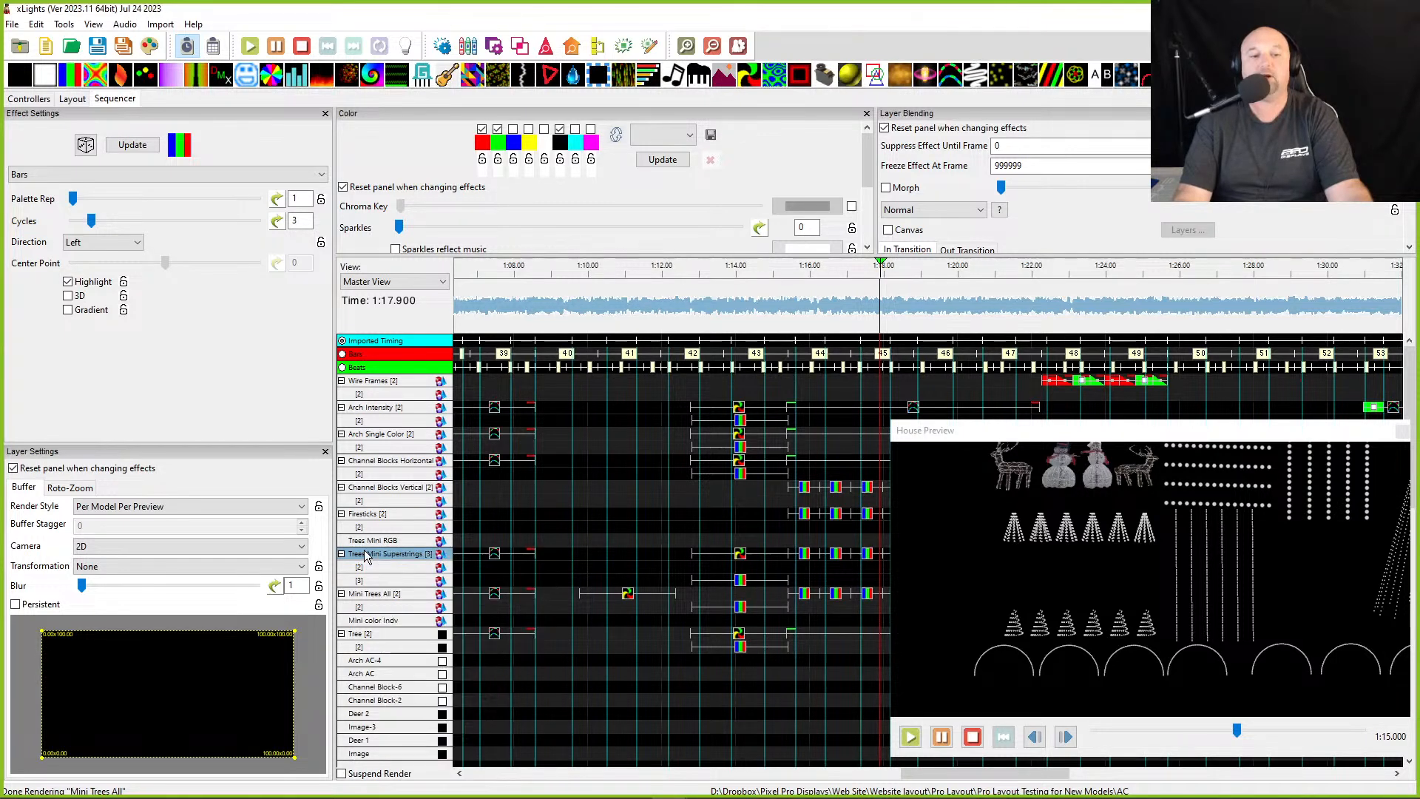
- Insert a new layer below on the Mini color Indv row
right_click(417, 620)
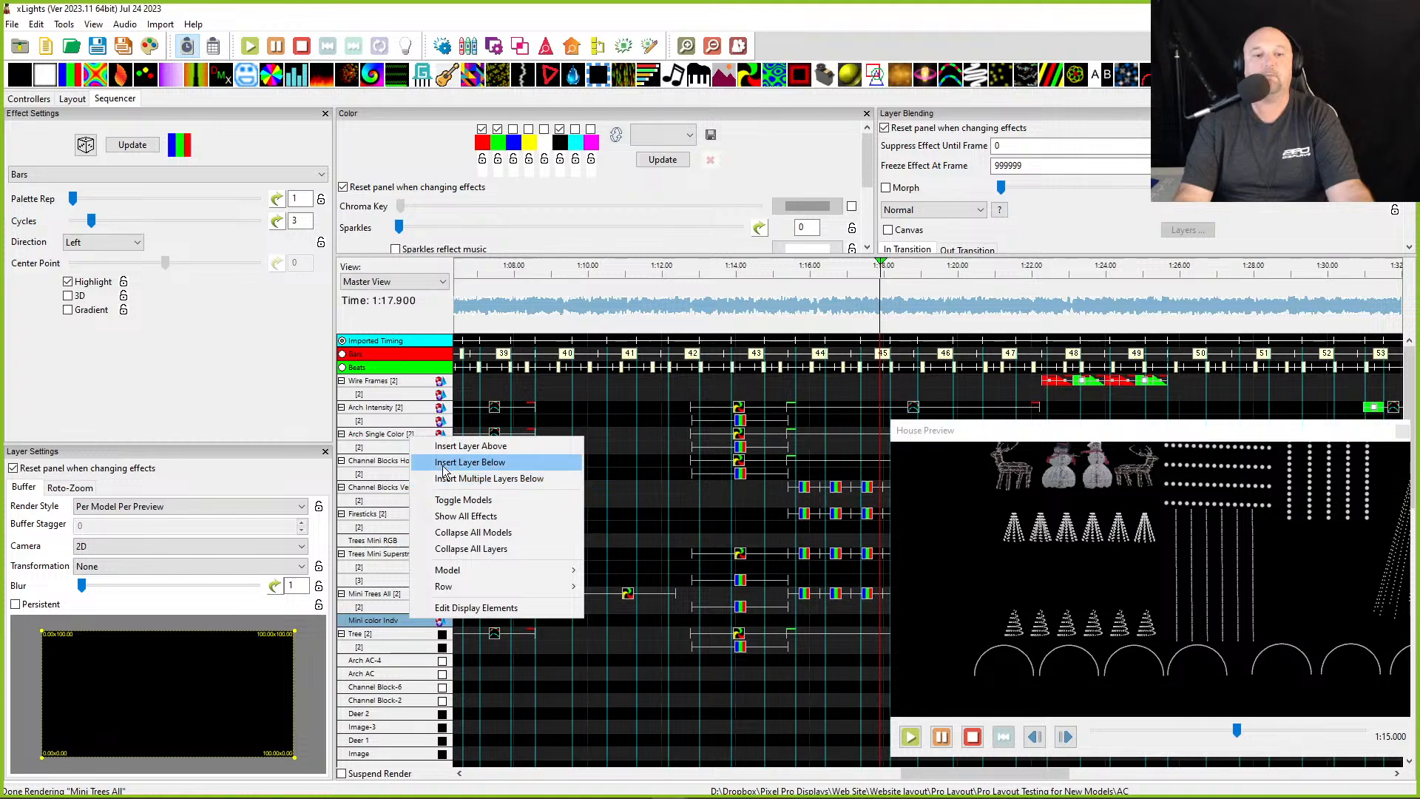
left_click(443, 470)
- Copy all effects of the Trees Mini Superstrings model
left_click(386, 556)
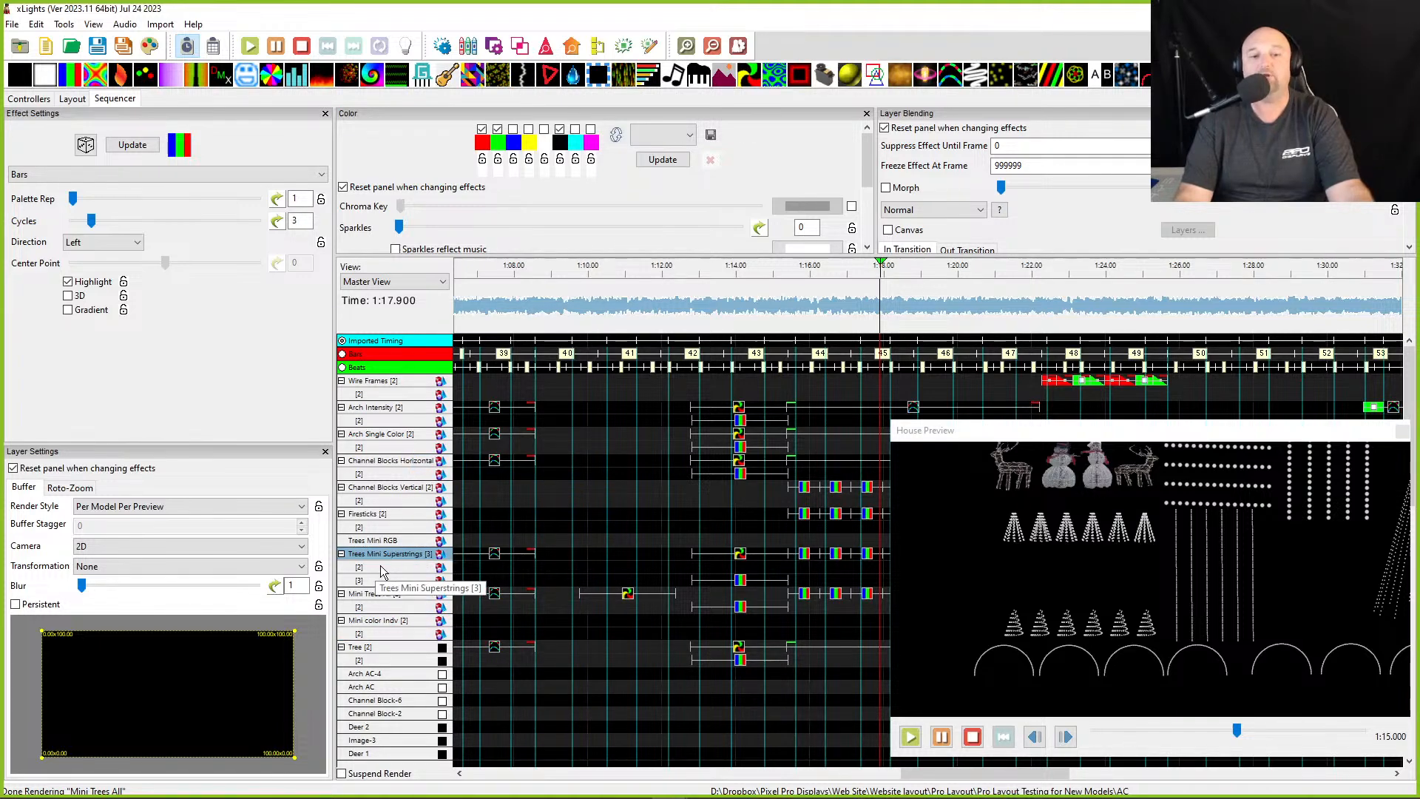
left_click_drag(975, 434, 927, 35)
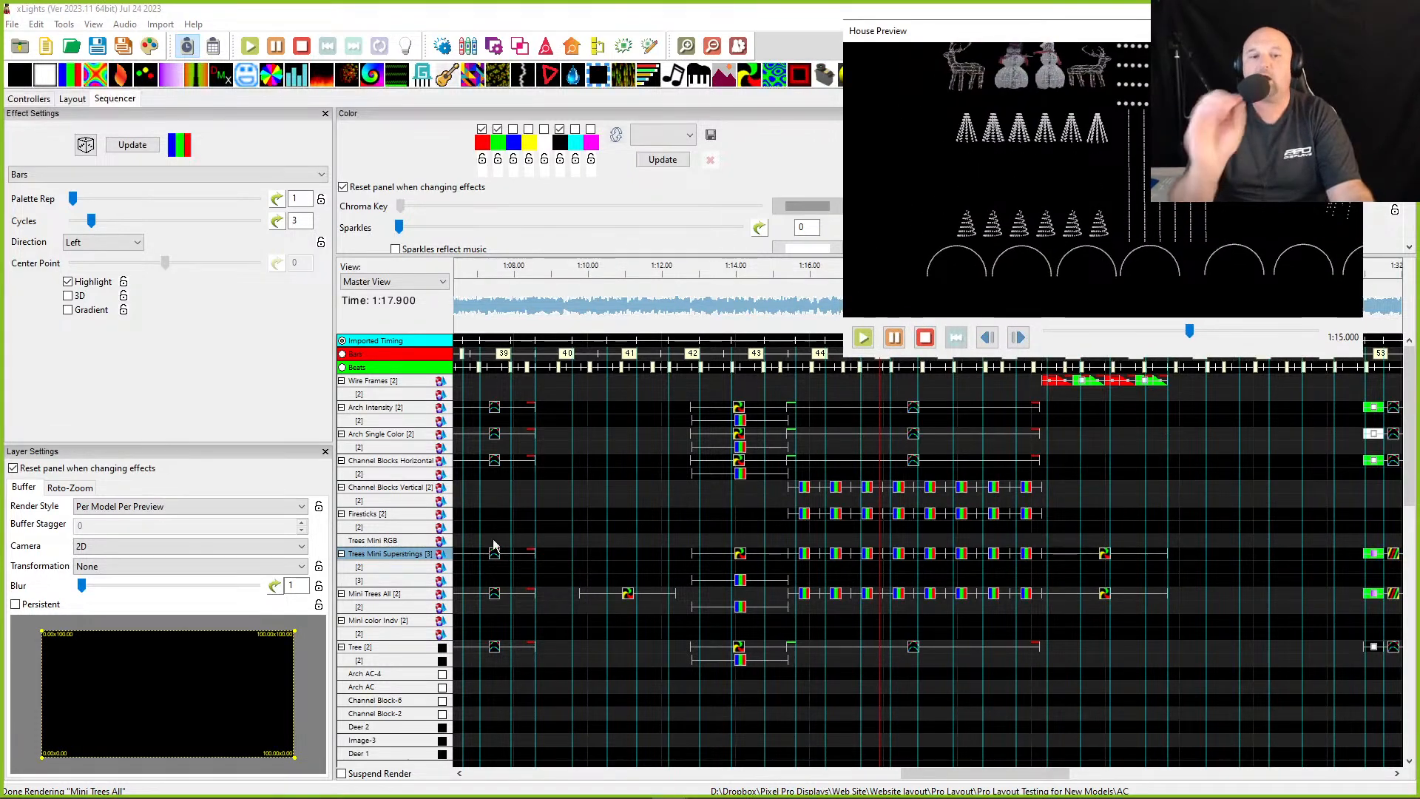
right_click(394, 556)
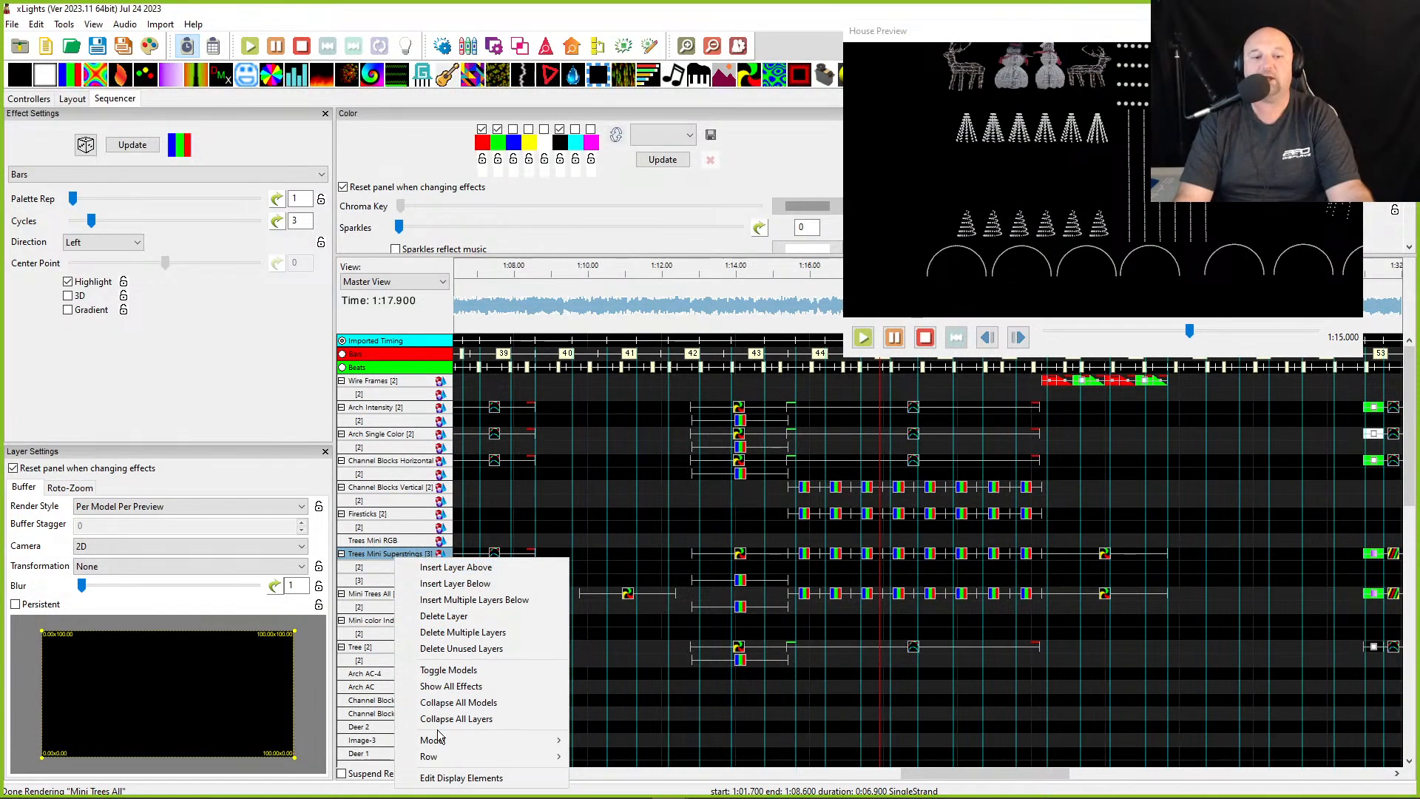
mouse_move(440, 740)
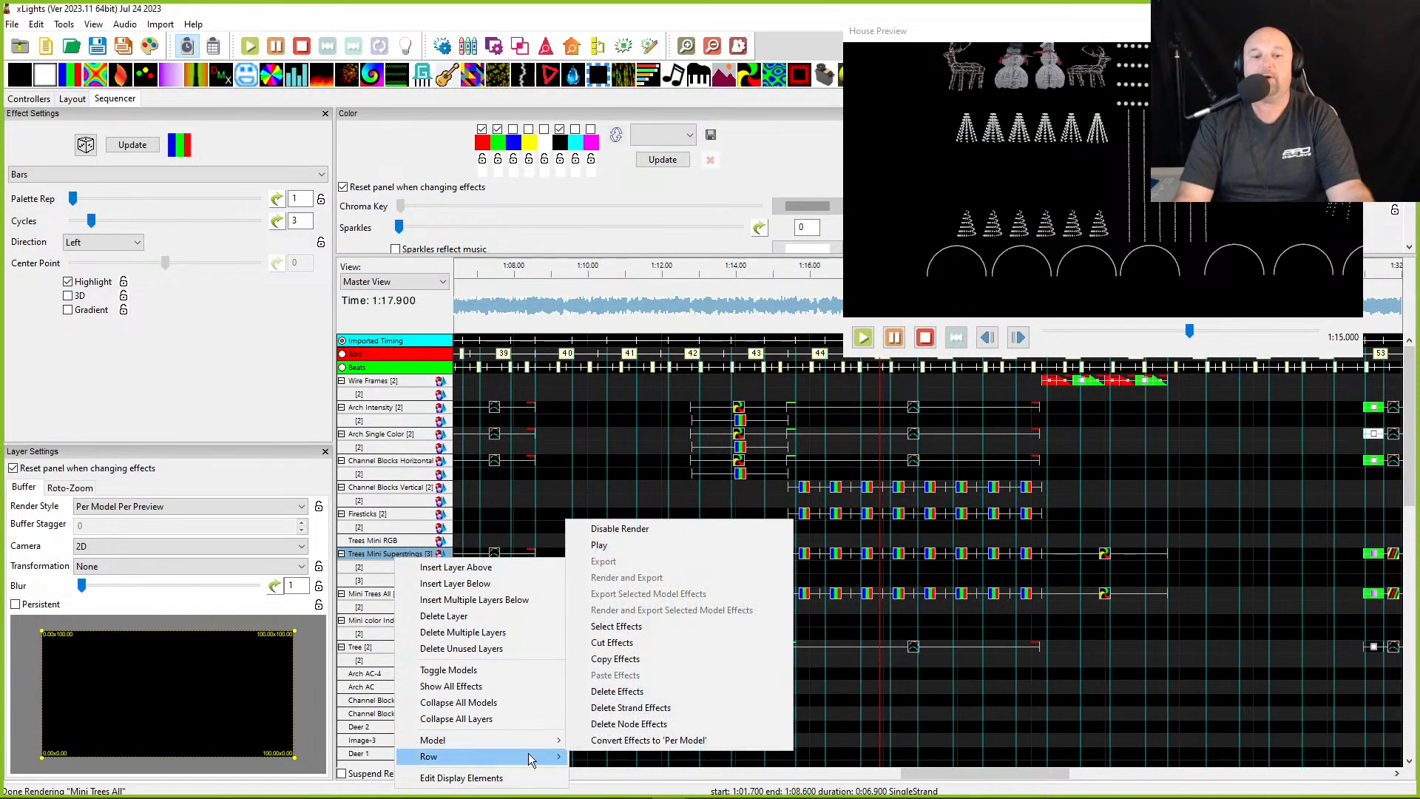
left_click(584, 660)
- Add a third layer to Mini color Indv and paste the copied Superstrings effects into it
left_click(396, 625)
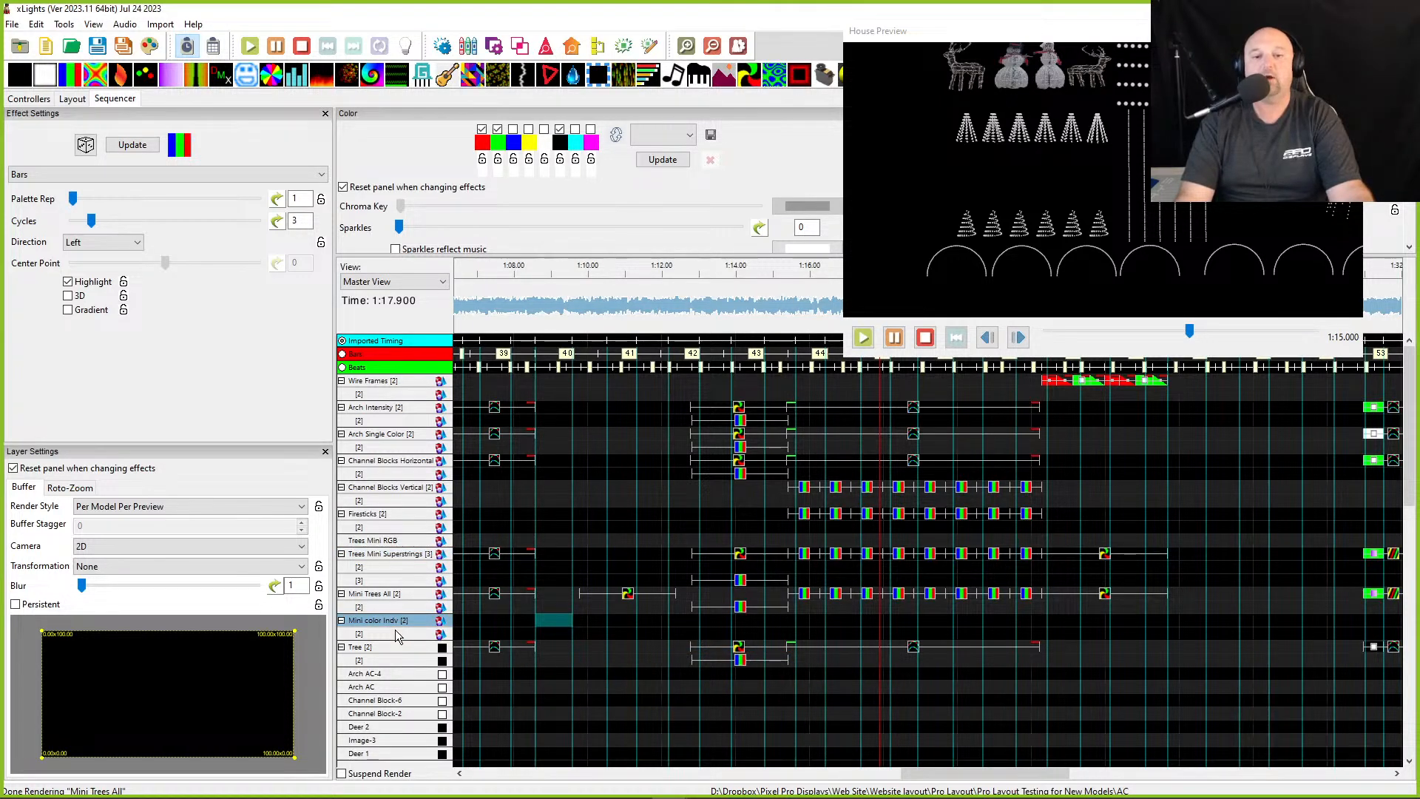
right_click(396, 632)
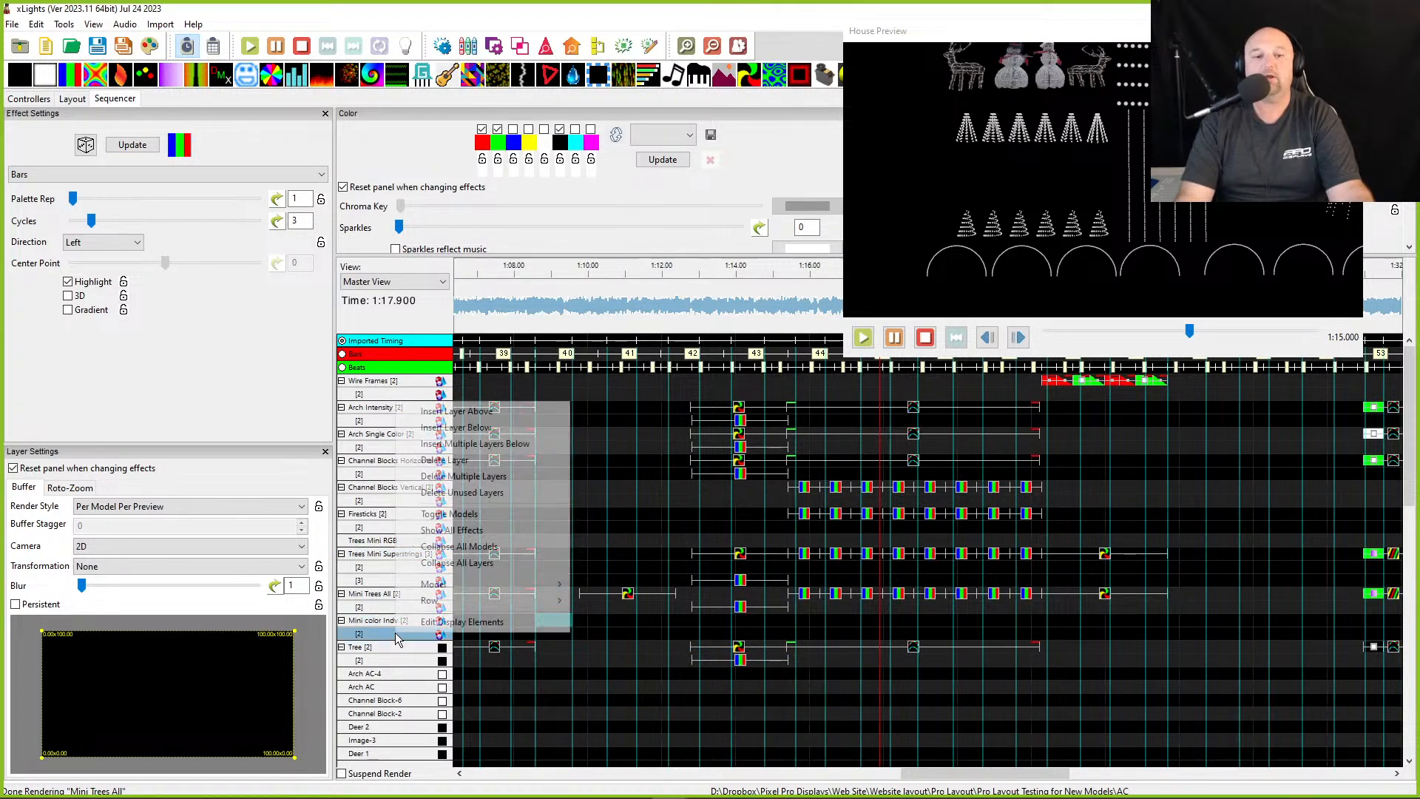
left_click(425, 436)
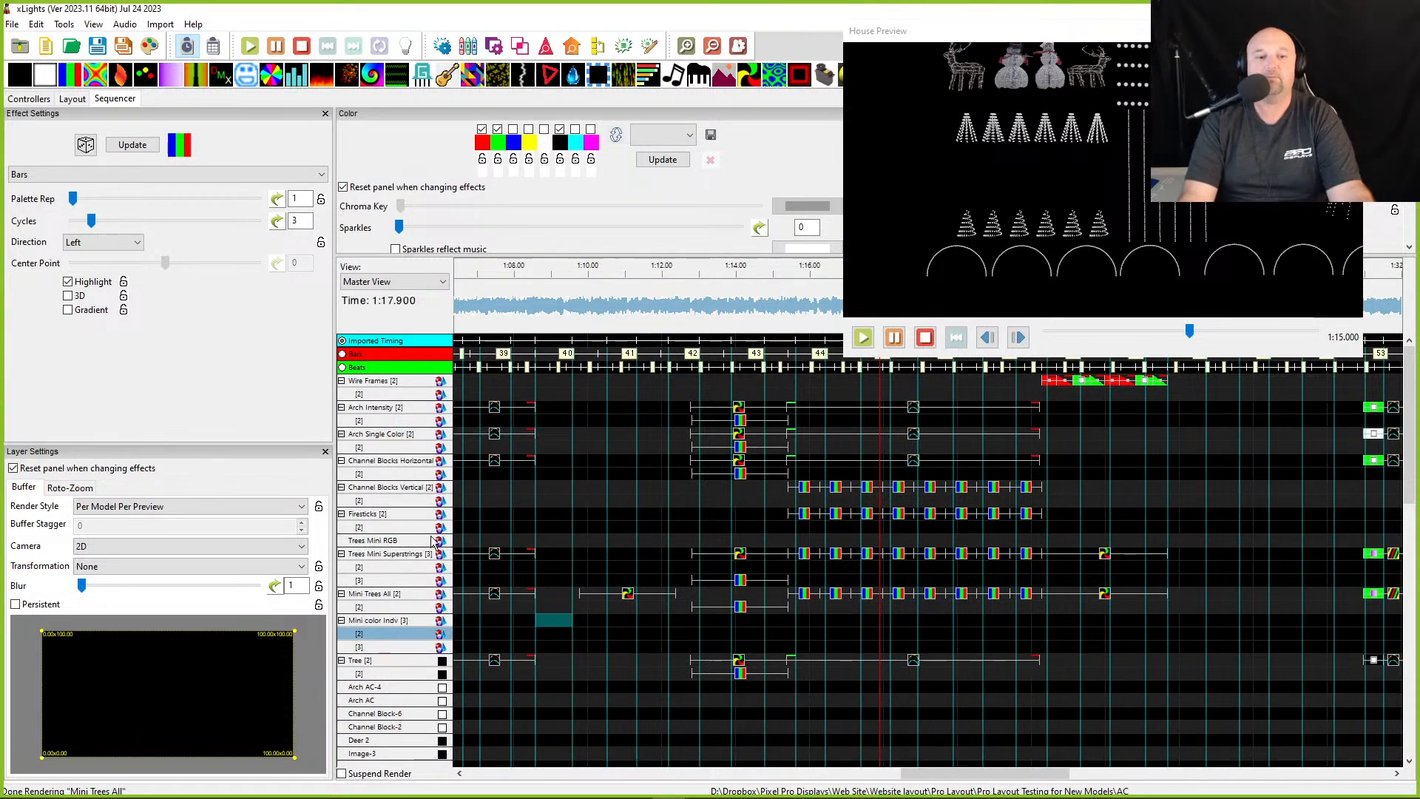
right_click(392, 627)
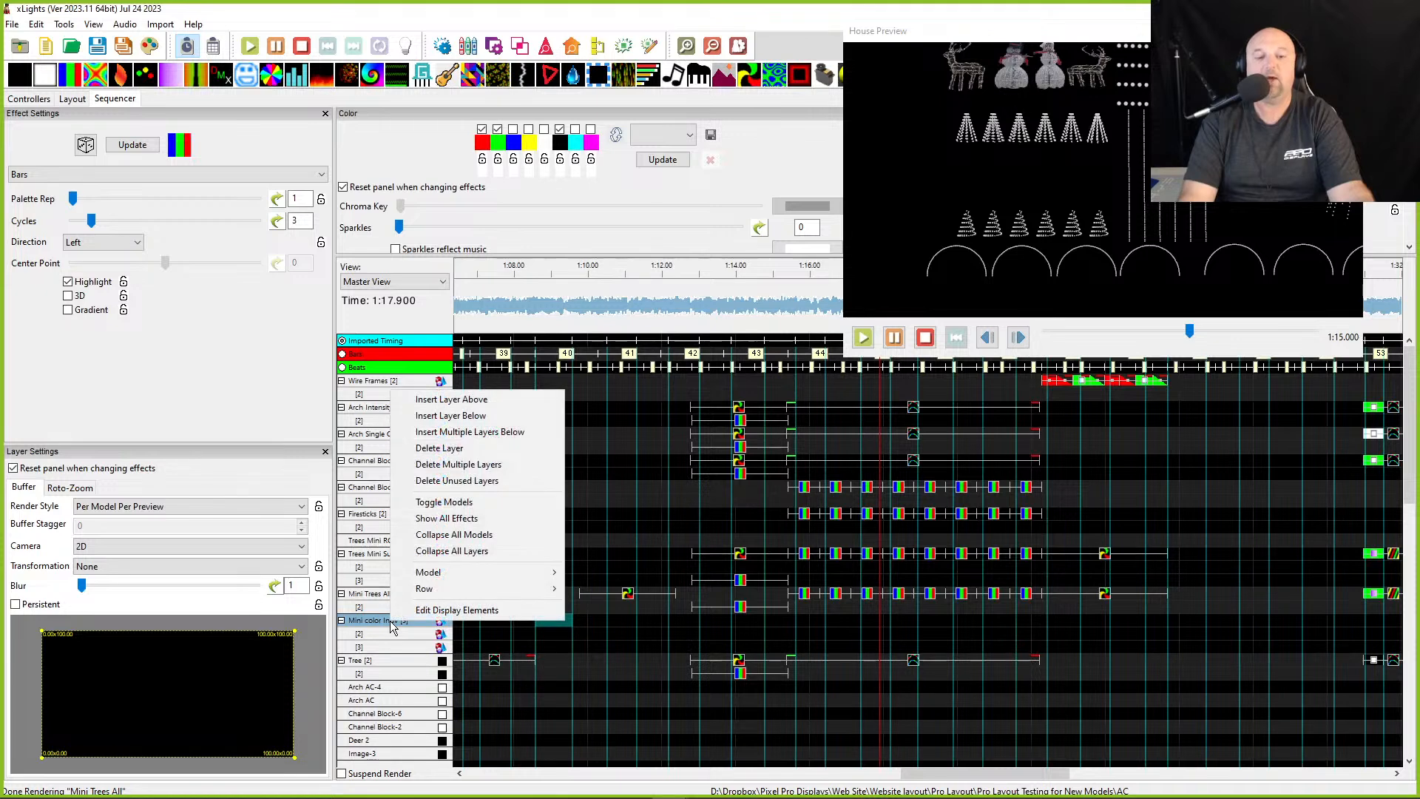
mouse_move(436, 573)
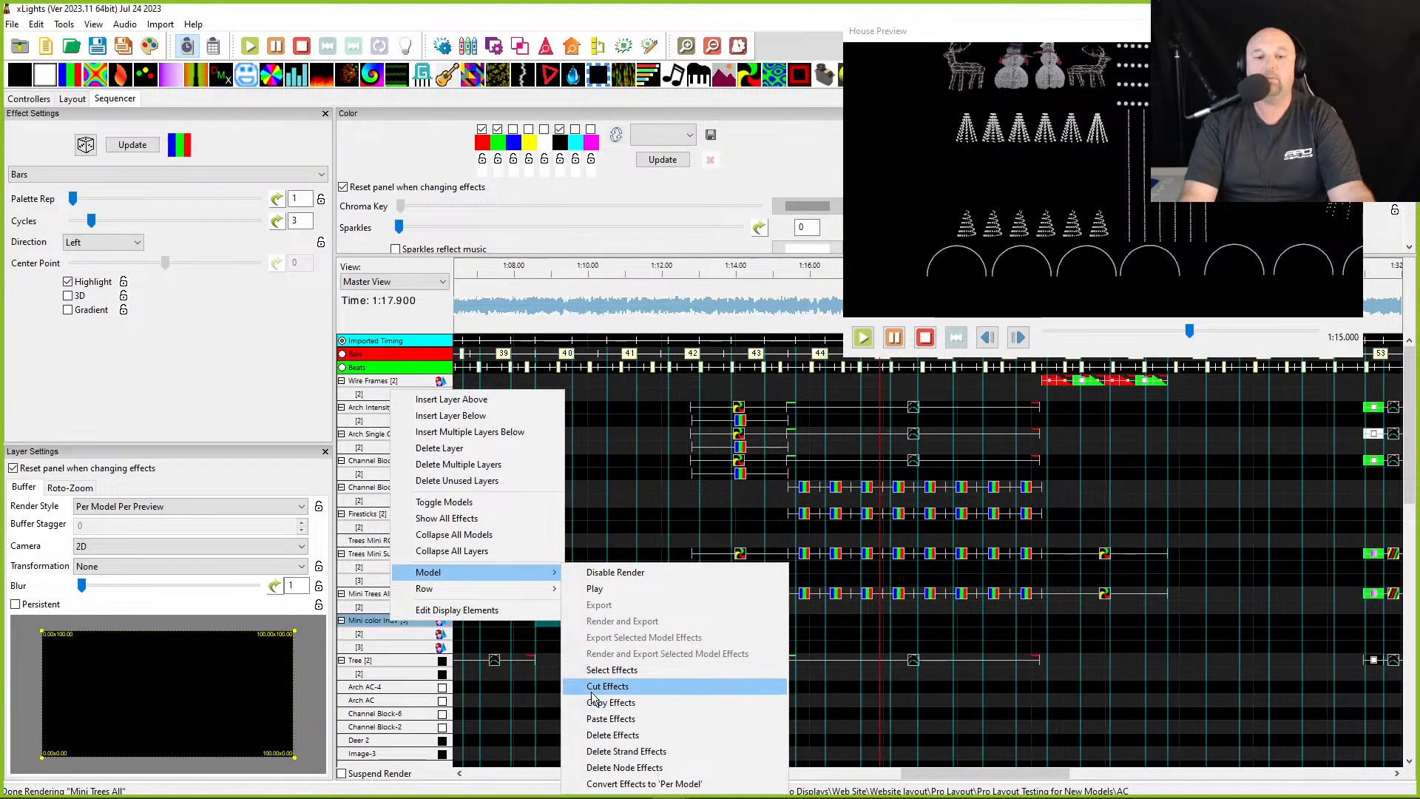
left_click(610, 718)
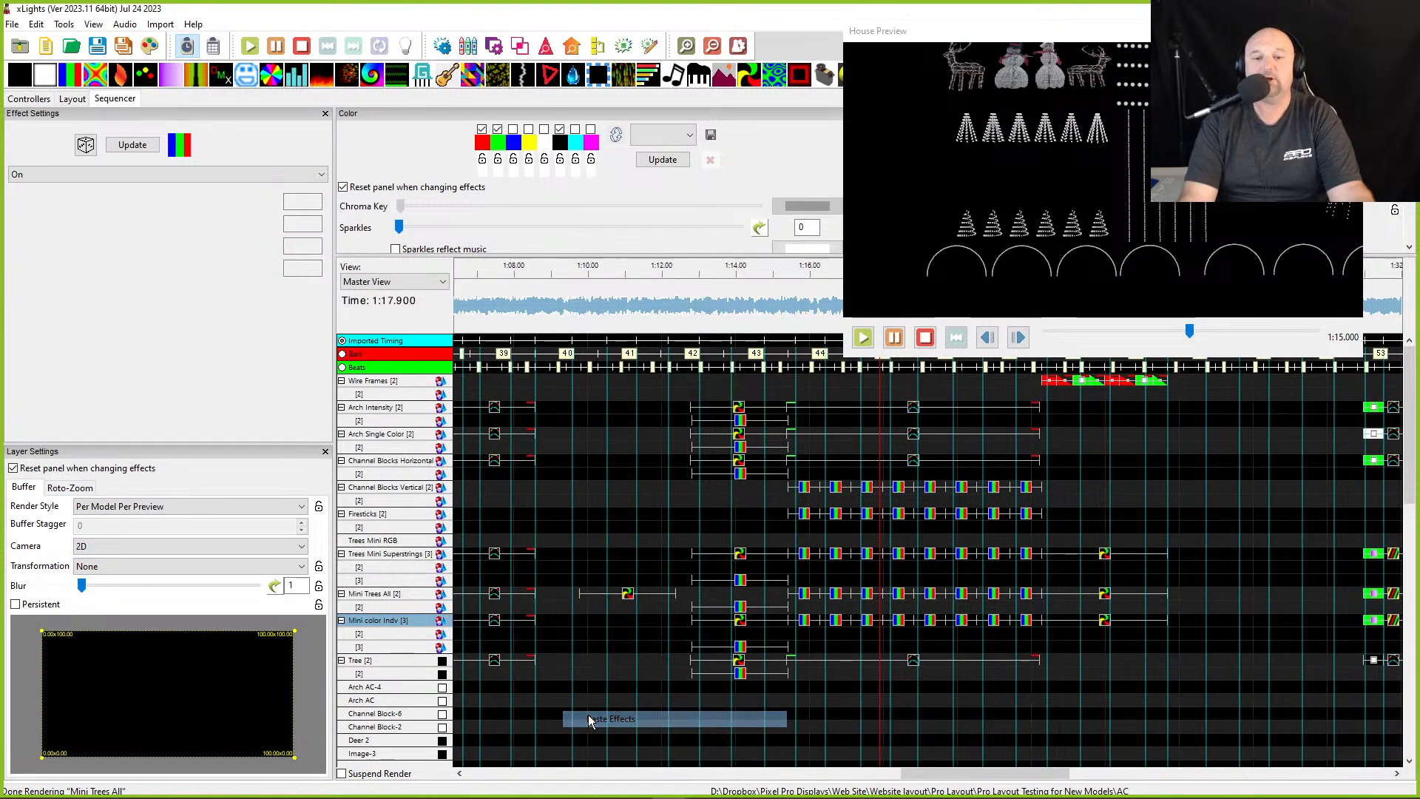
- Delete the Mini Trees All effects overlapping the pasted Mini color Indv range and render all effects
left_click(736, 647)
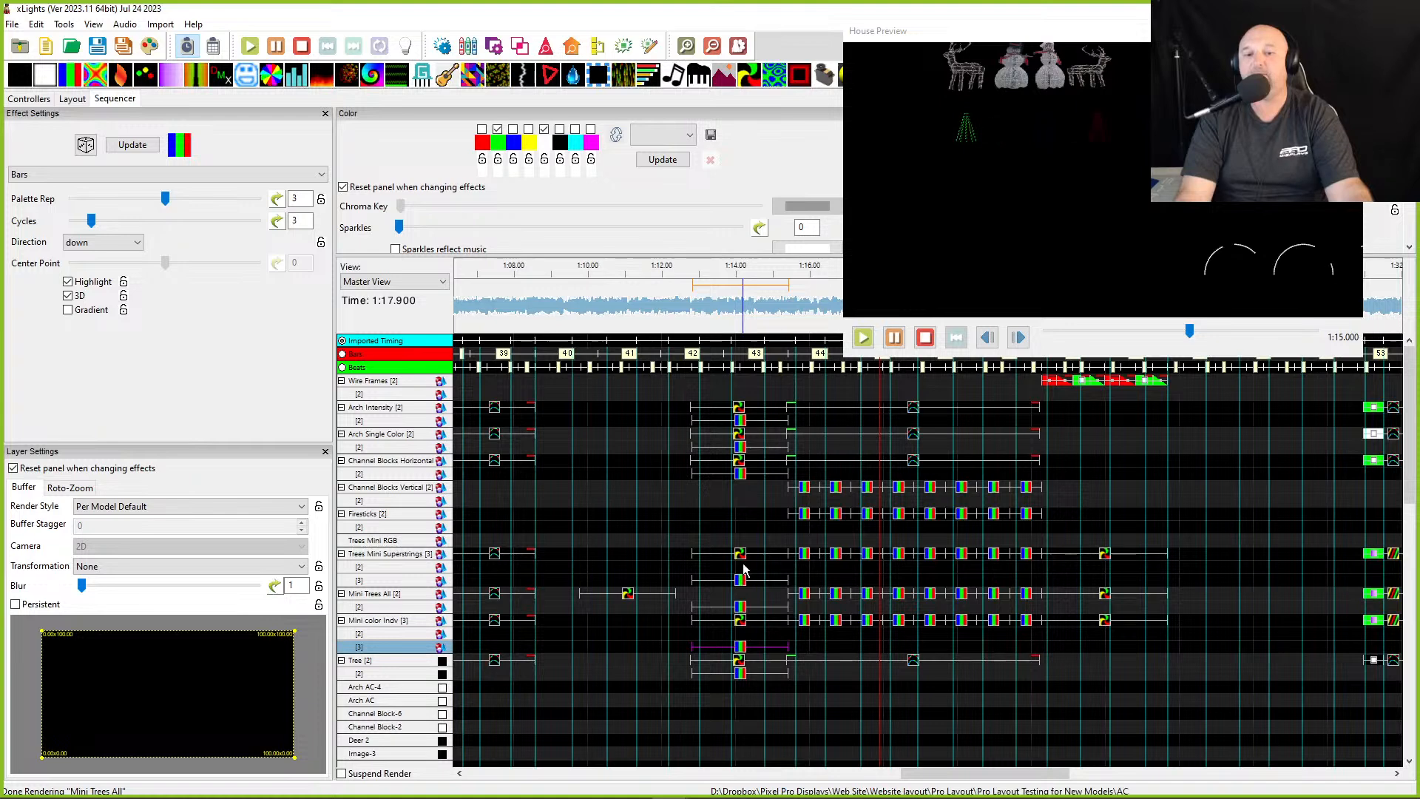
left_click(739, 623)
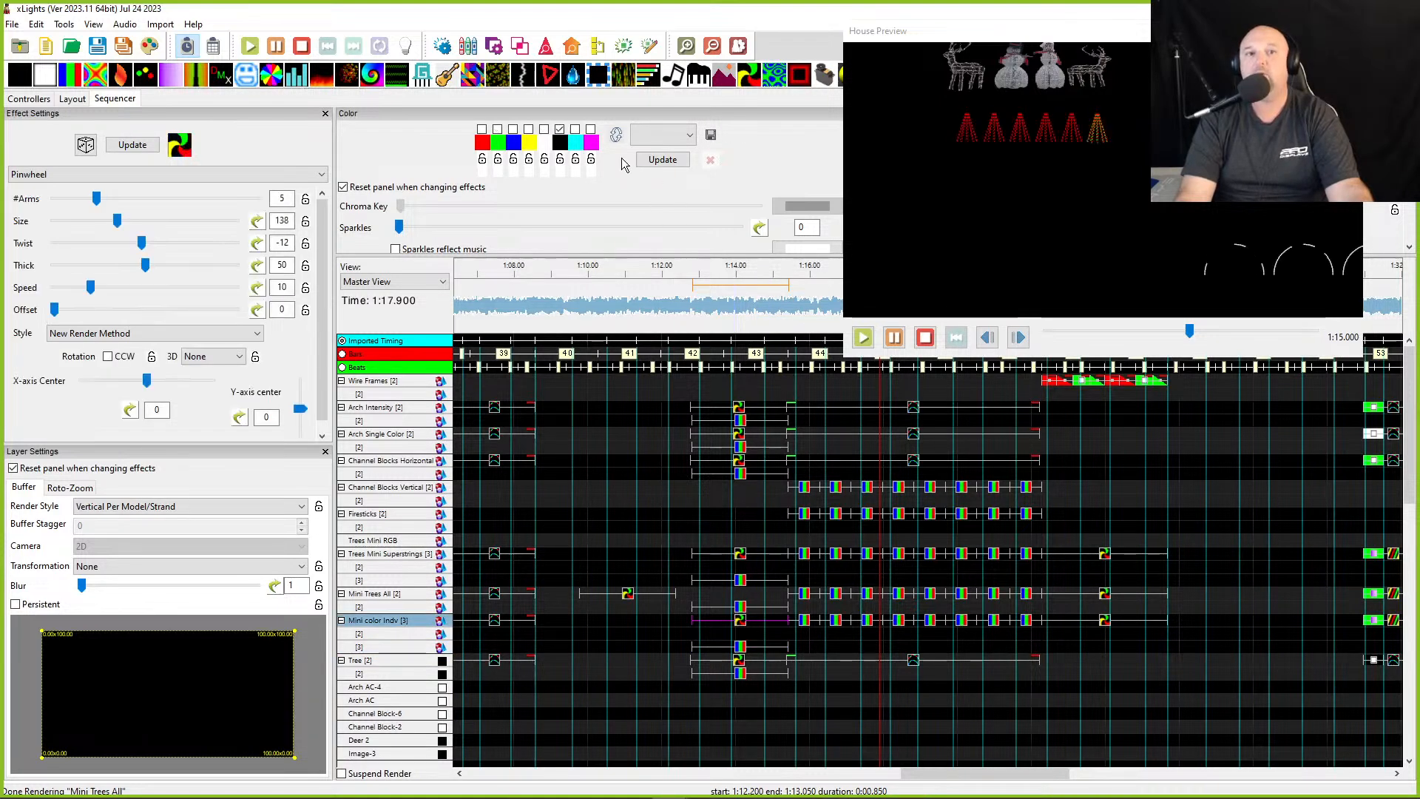
left_click(757, 647)
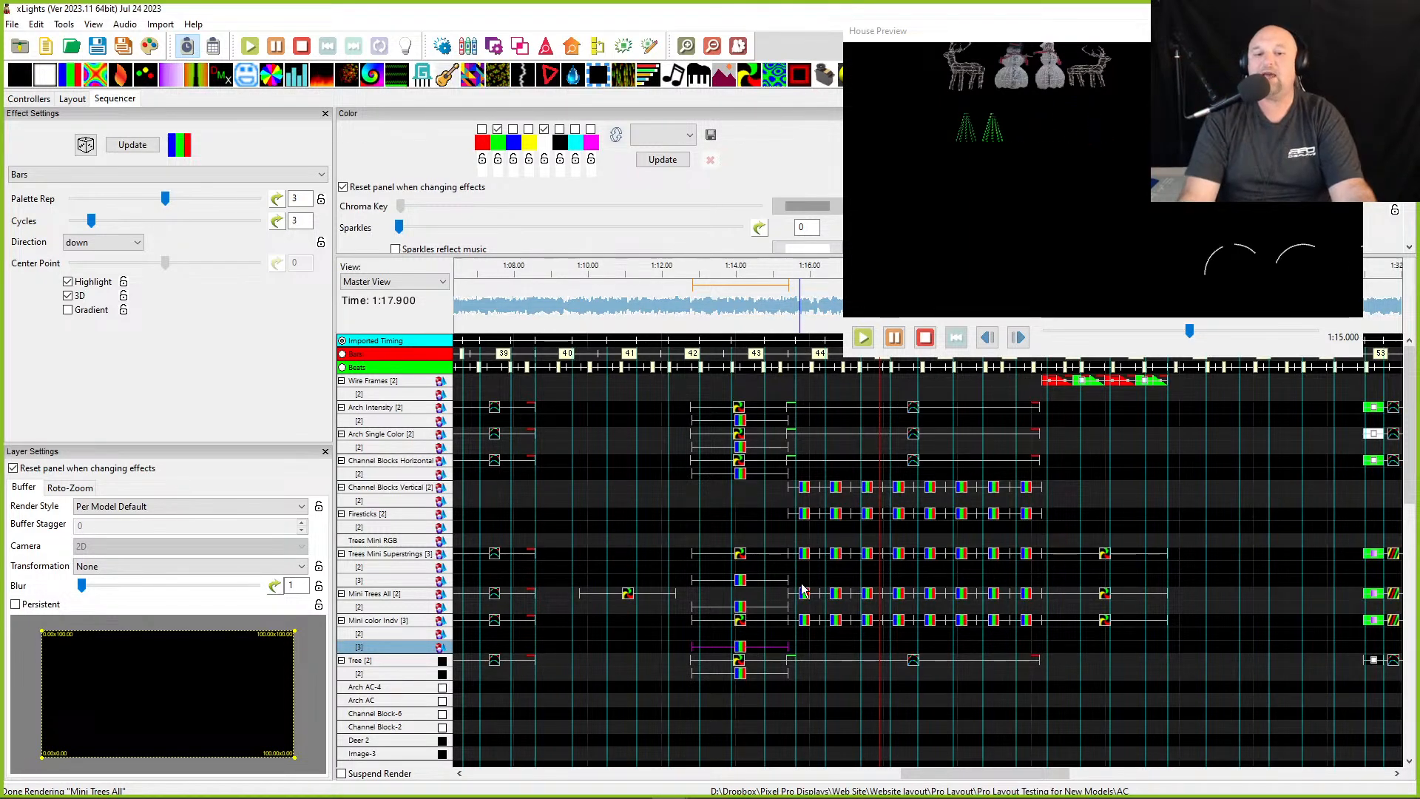
left_click_drag(797, 575, 1079, 612)
key("Delete")
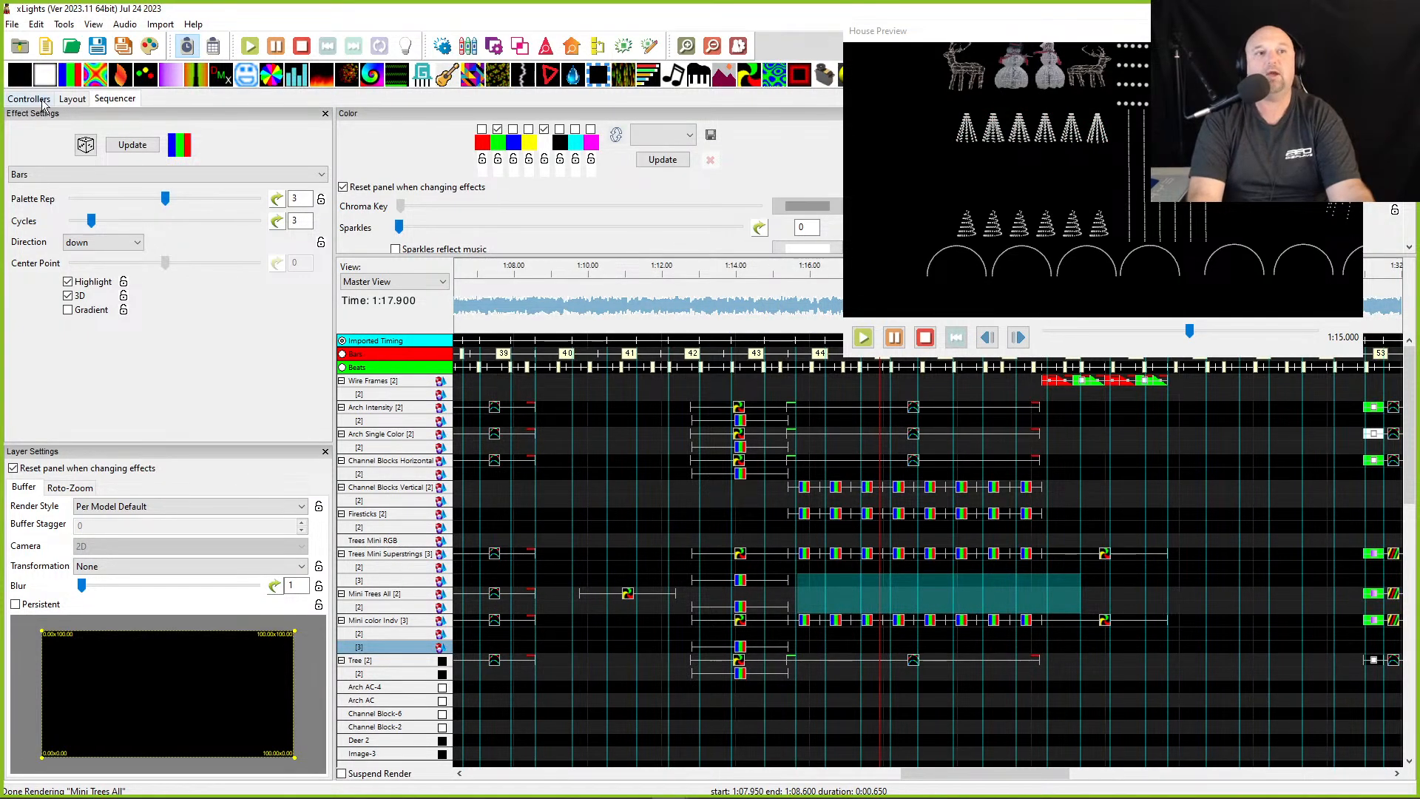
left_click(151, 48)
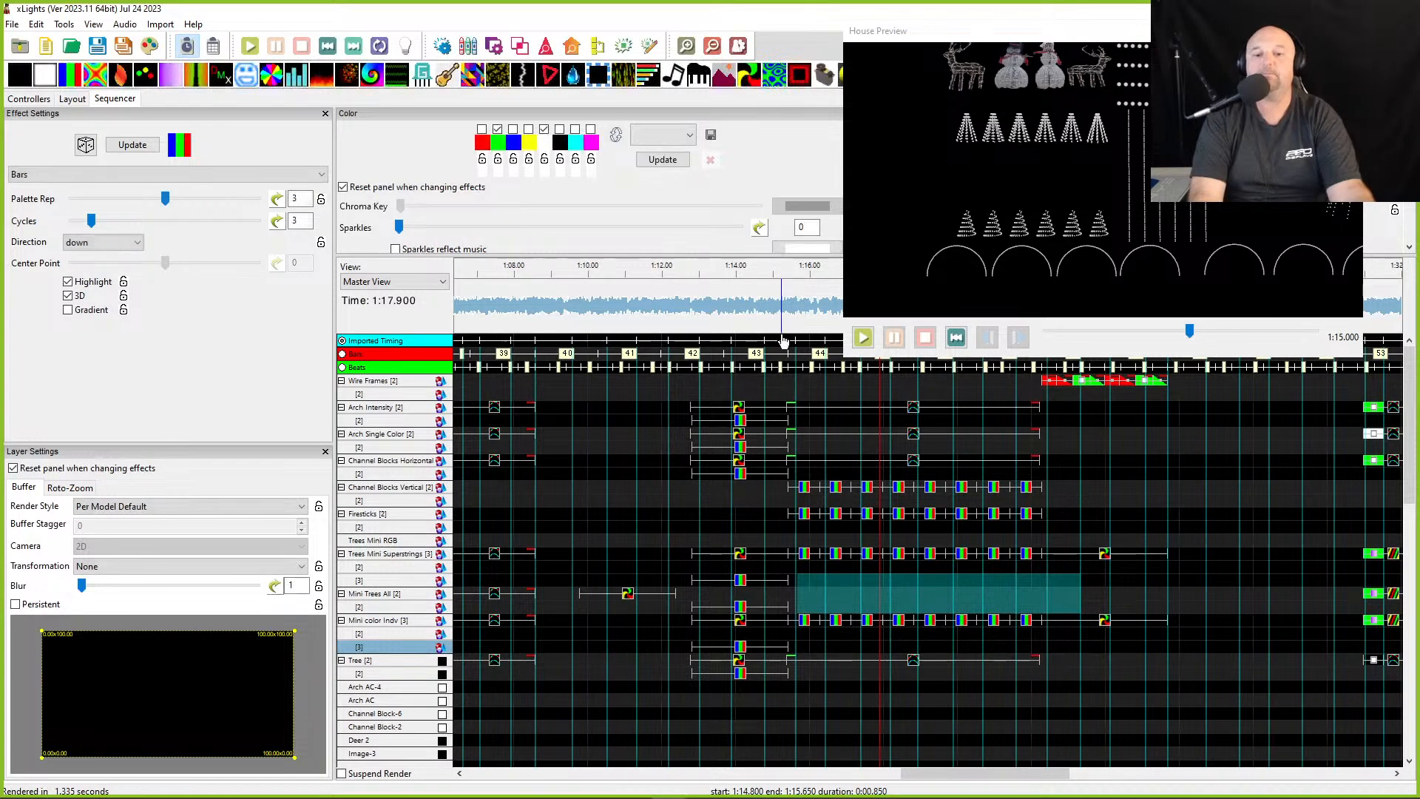
- Select the Mini color Indv pinwheel effect and play the sequence from about 1:12 in the model preview
left_click(738, 621)
left_click_drag(892, 37, 267, 34)
left_click_drag(607, 25, 1419, 59)
left_click(521, 48)
left_click_drag(1038, 346, 961, 45)
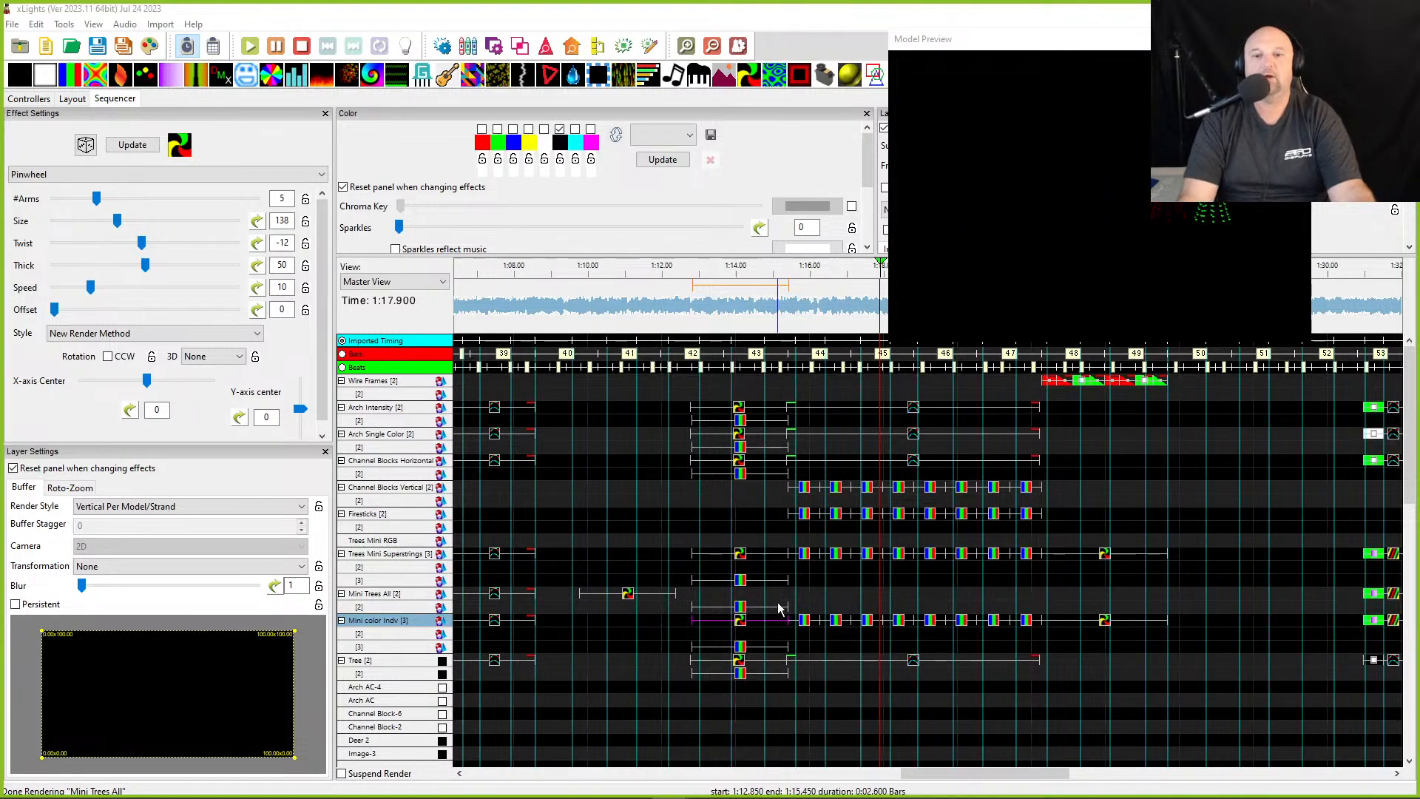
left_click(680, 275)
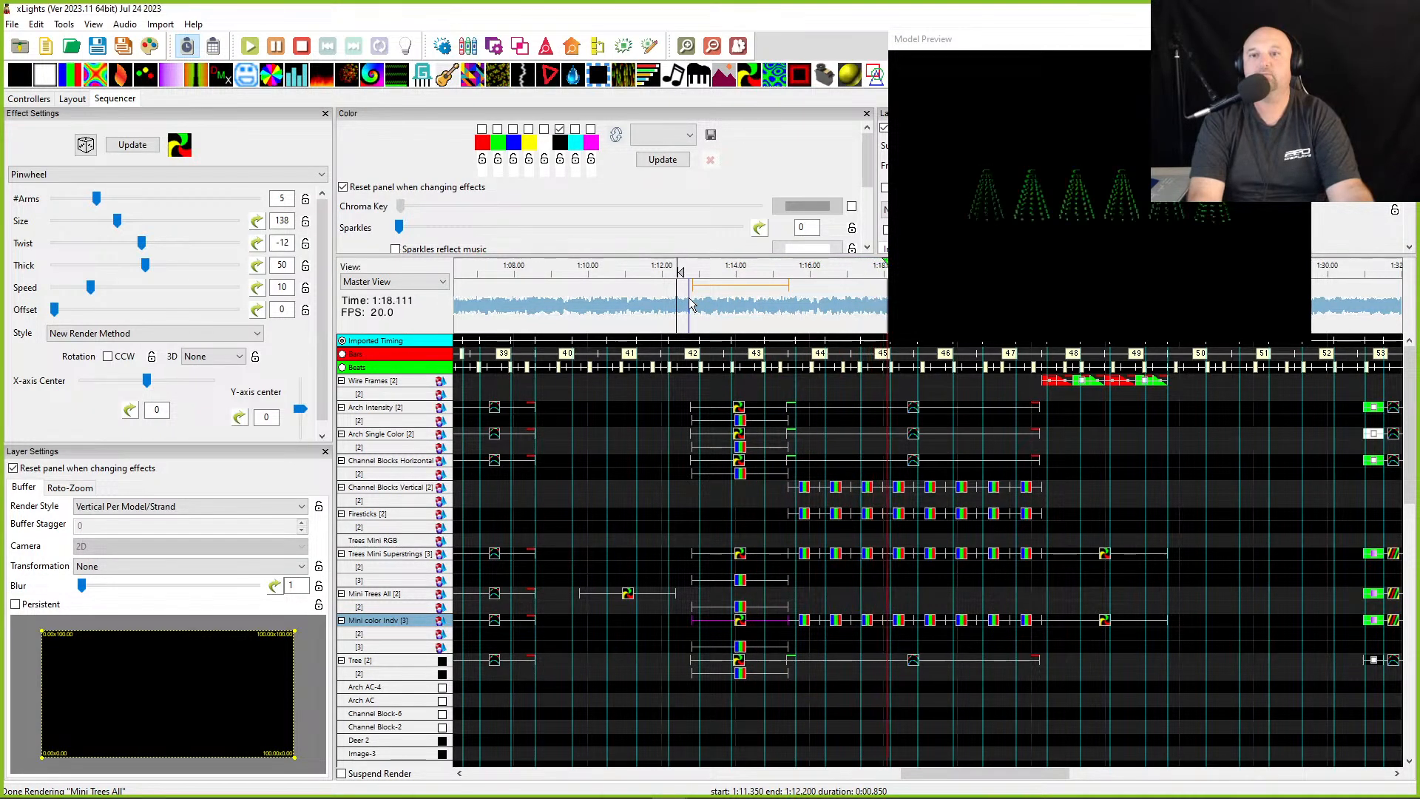
- Stop playback and set the first Bars effect on Mini color Indv to the Rotate CC 90 transformation
key("space")
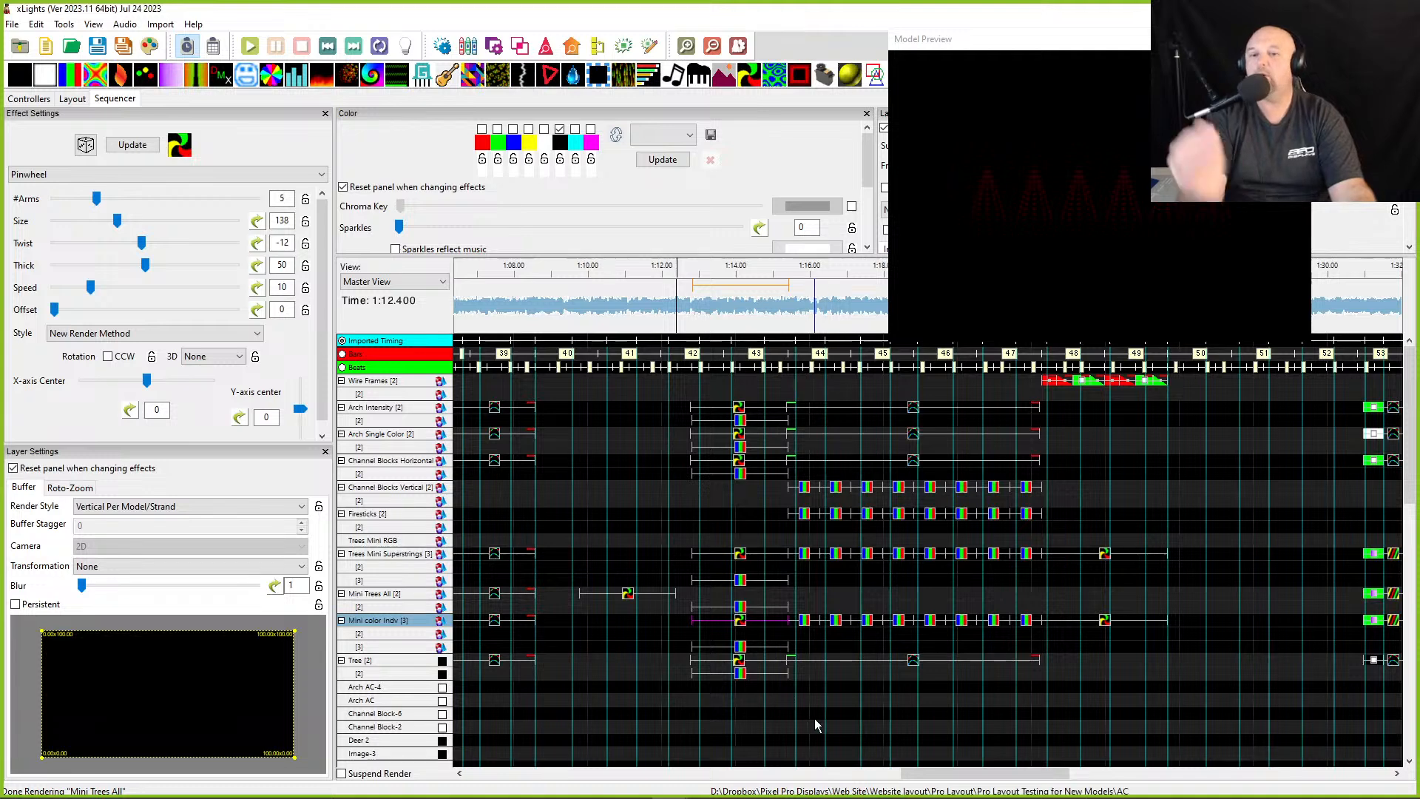
left_click(806, 626)
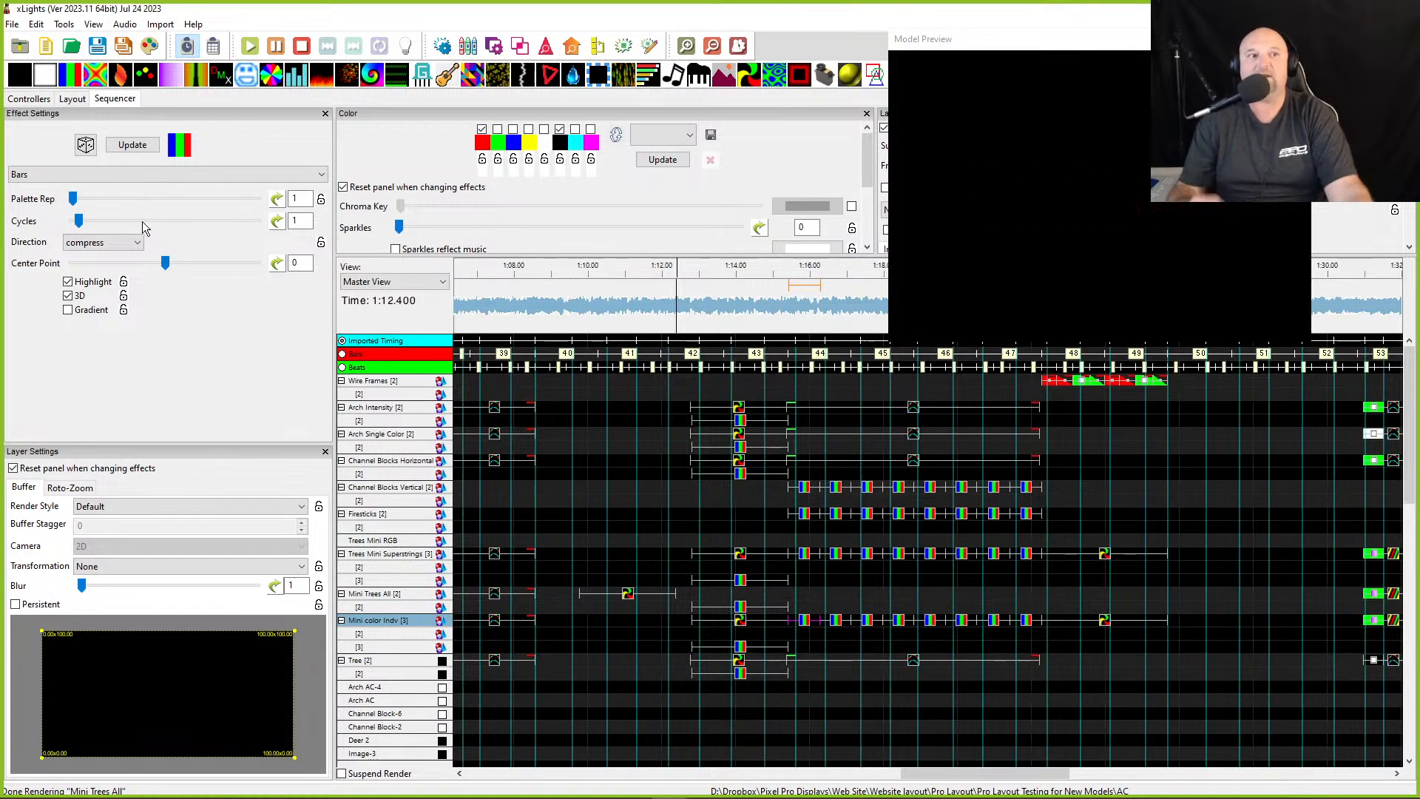
left_click(100, 244)
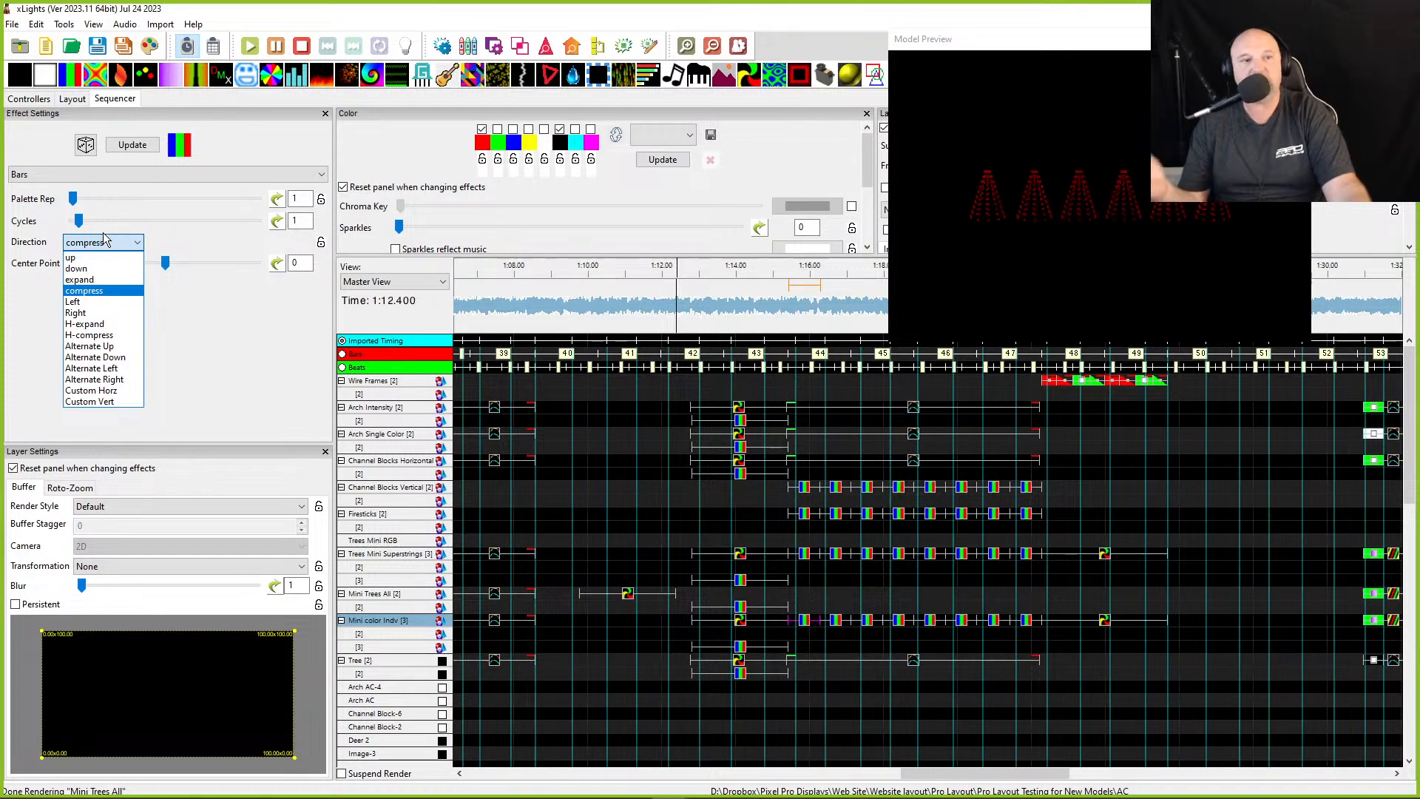
left_click(106, 243)
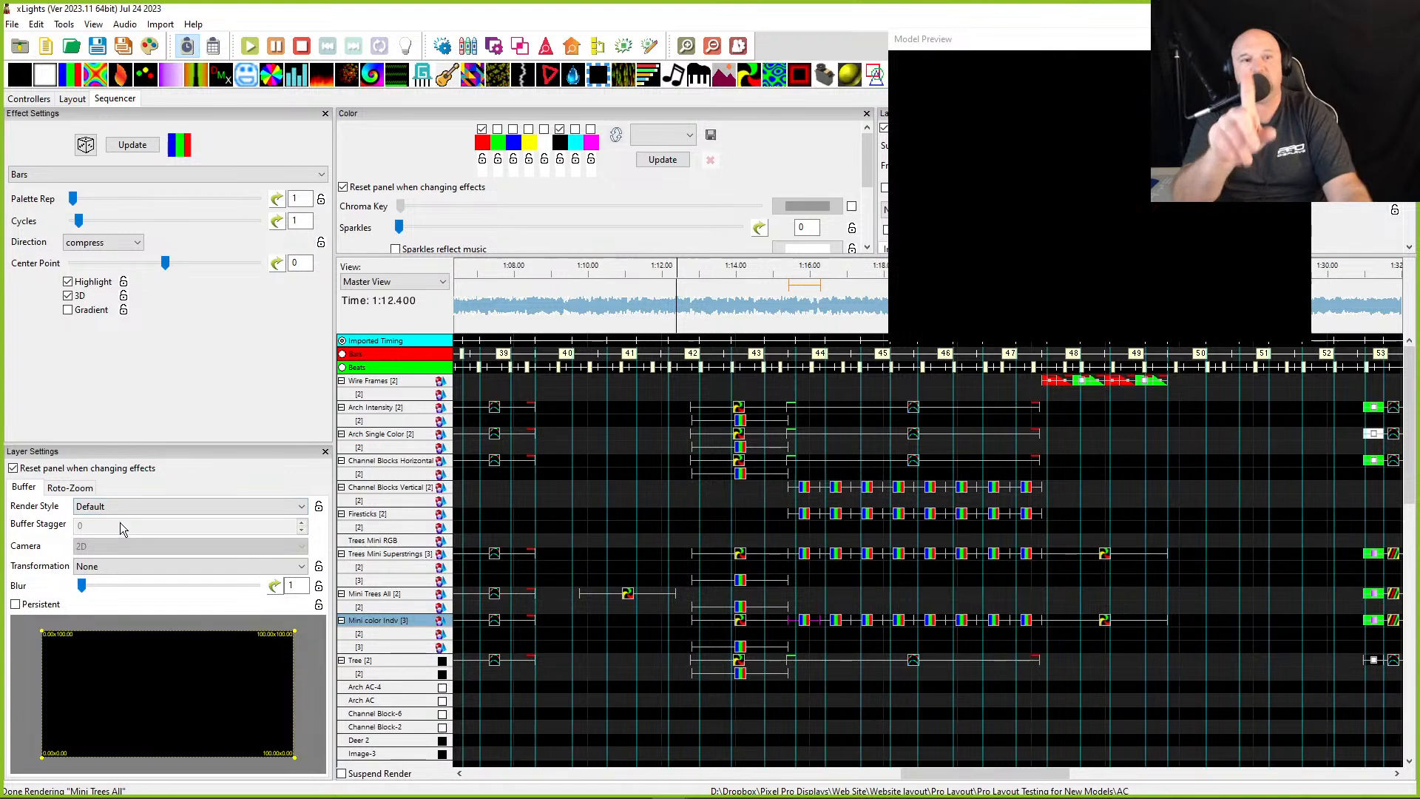
left_click(83, 570)
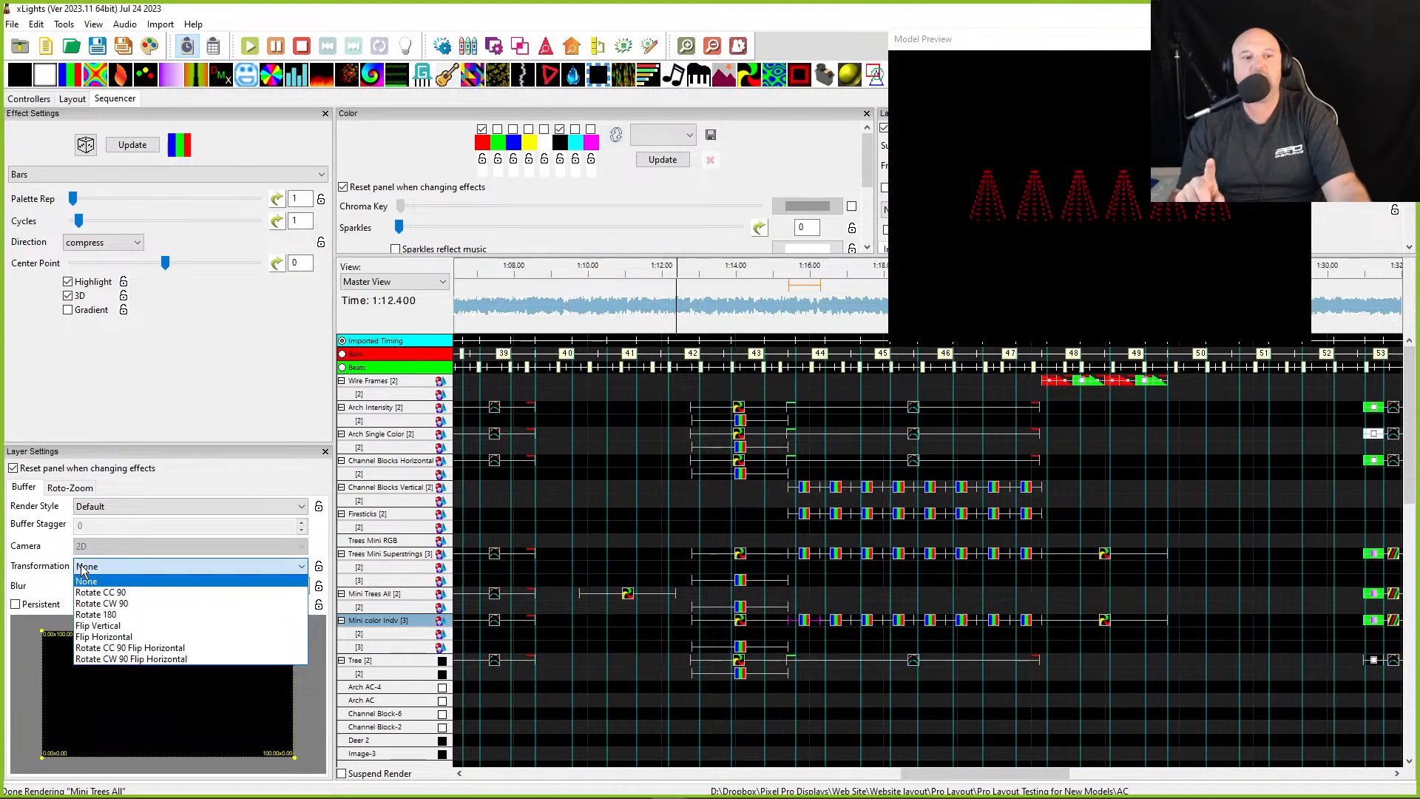
left_click(90, 593)
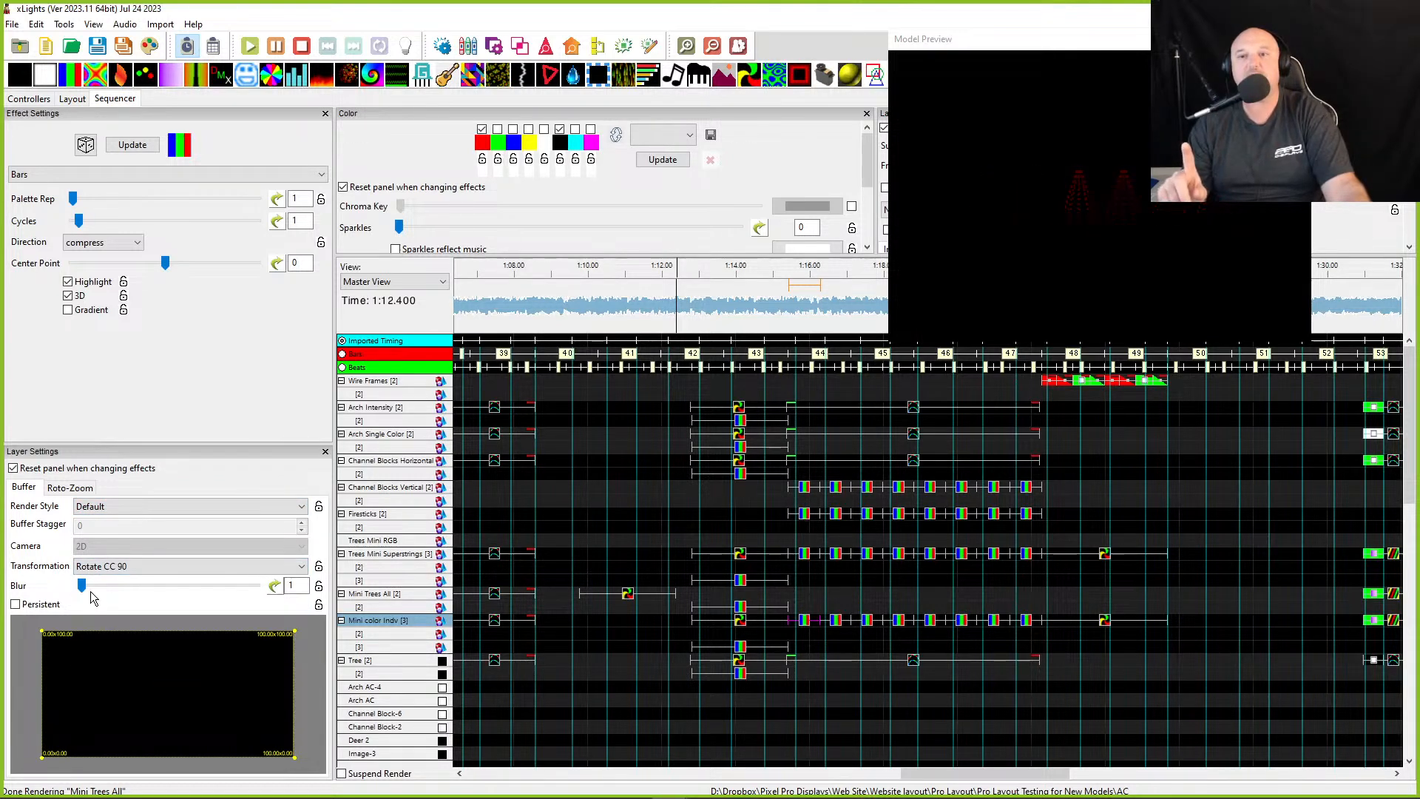
- Select the remaining Mini color Indv Bars effects and bulk-edit their transformation to Rotate CC 90
left_click(837, 624)
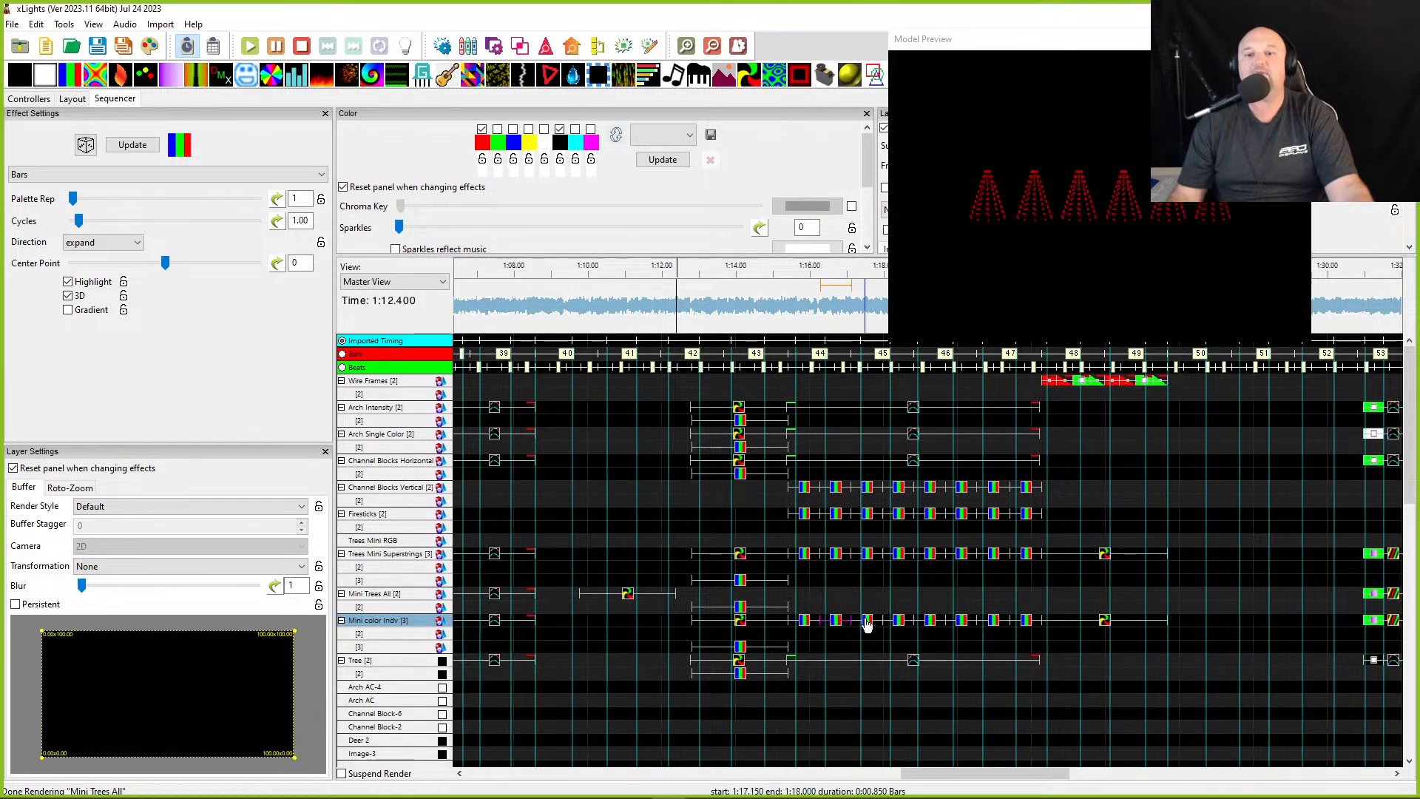
left_click(867, 627)
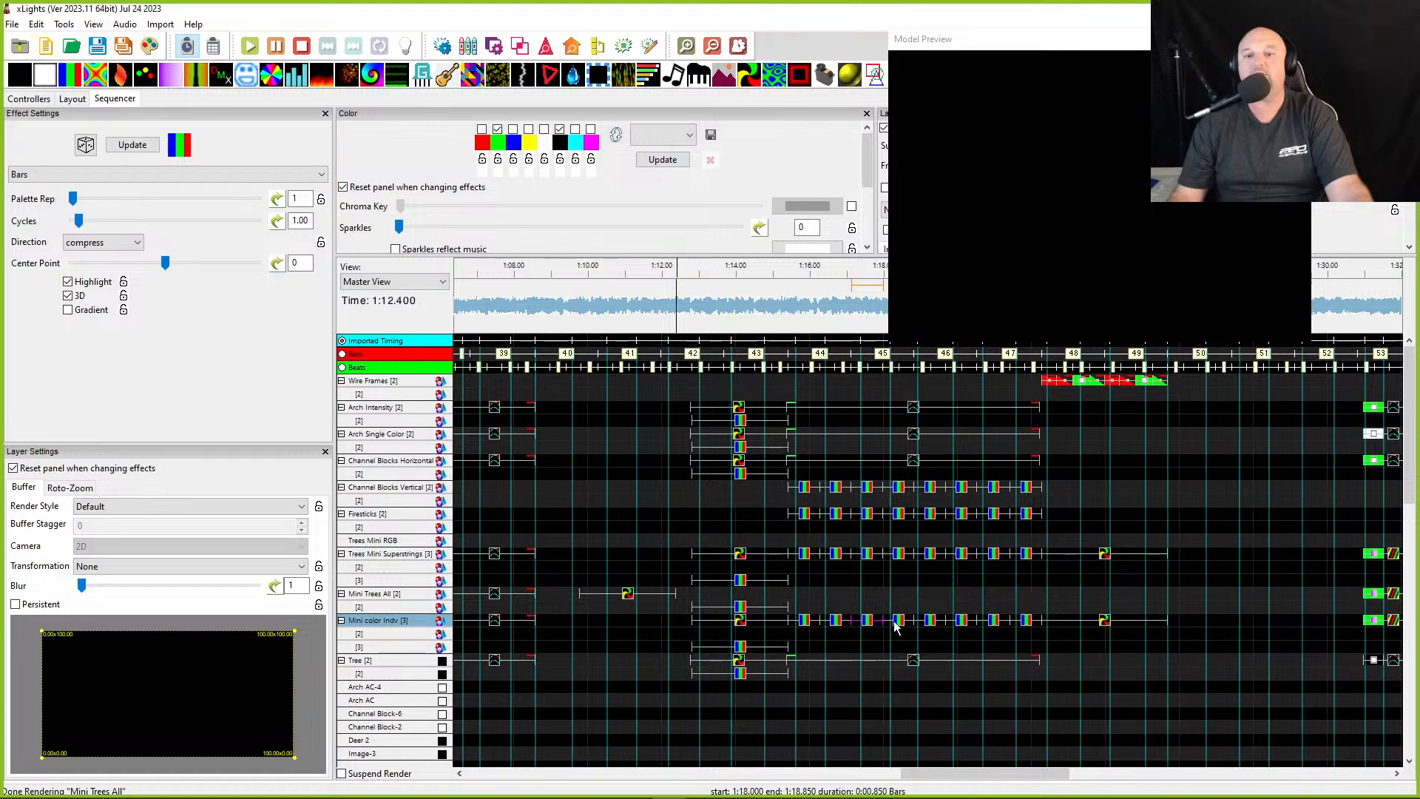
left_click(897, 624)
left_click(929, 621)
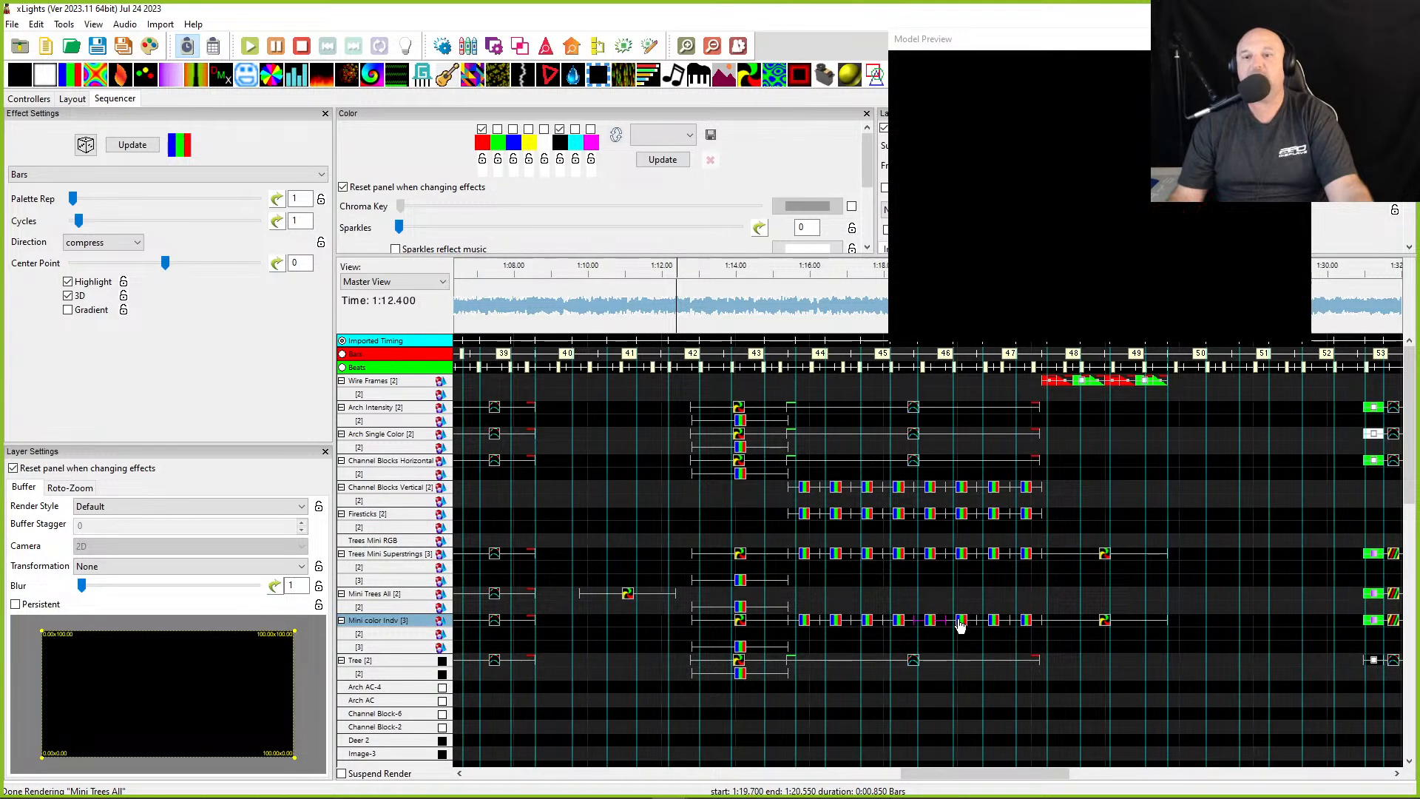
left_click(993, 620)
left_click(1032, 607)
left_click(821, 645)
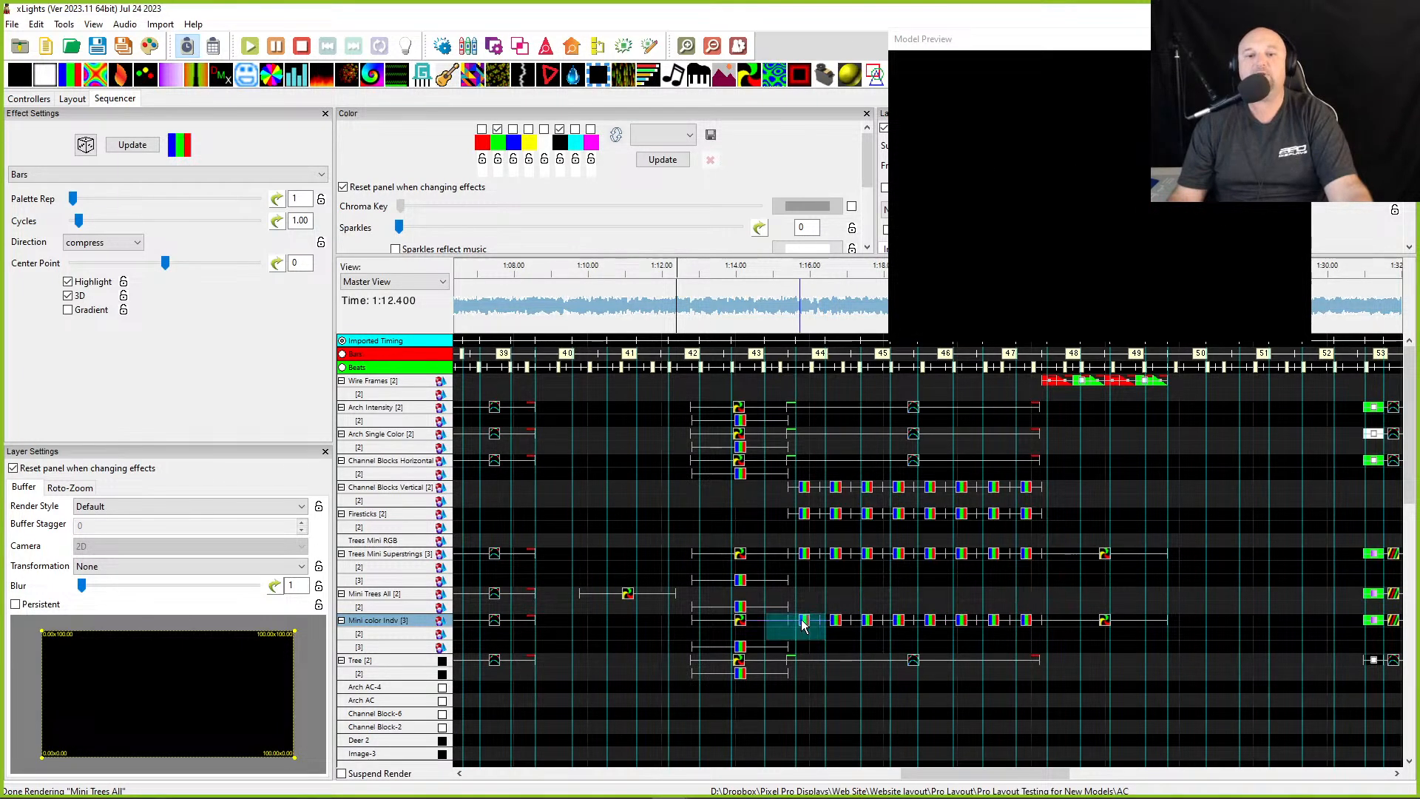
left_click_drag(810, 639, 1001, 593)
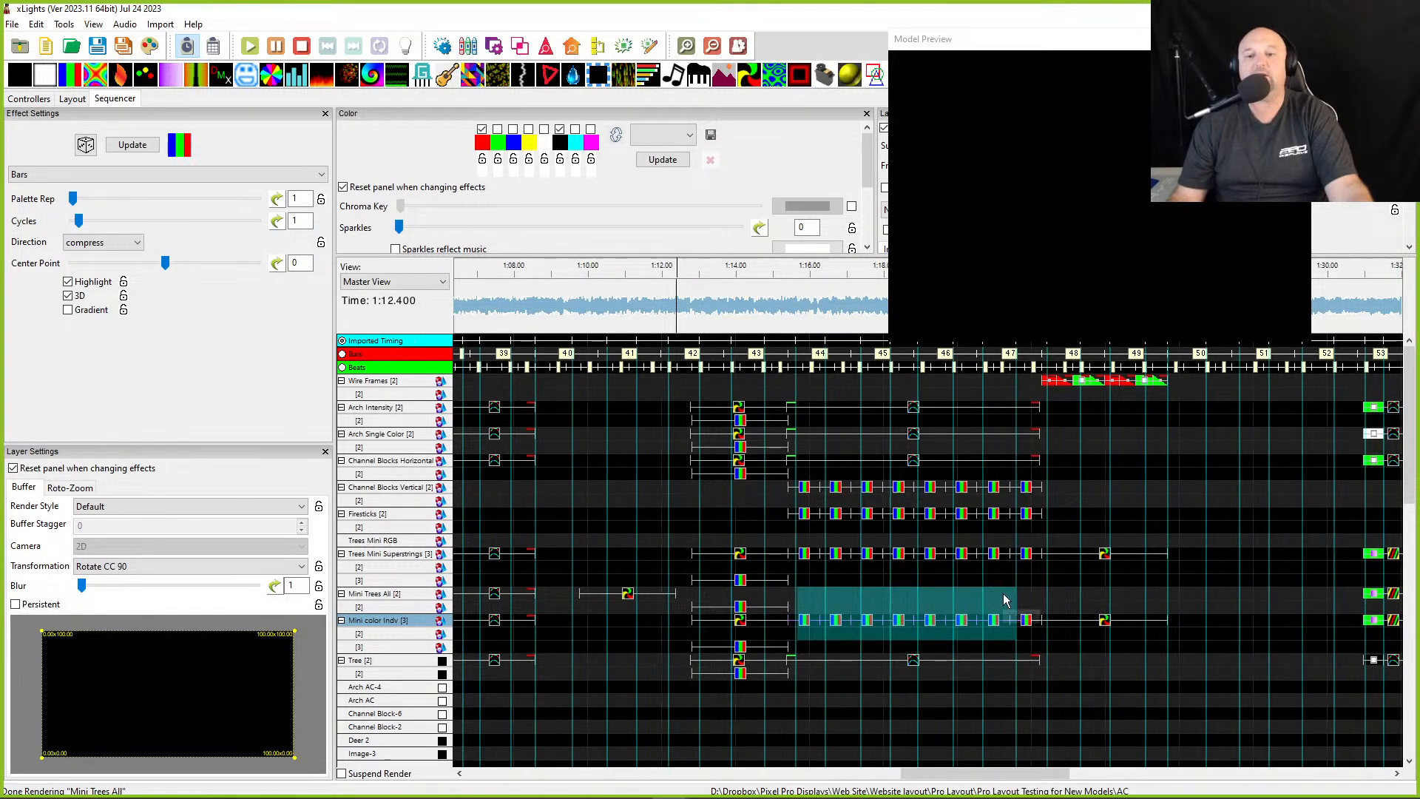
right_click(126, 571)
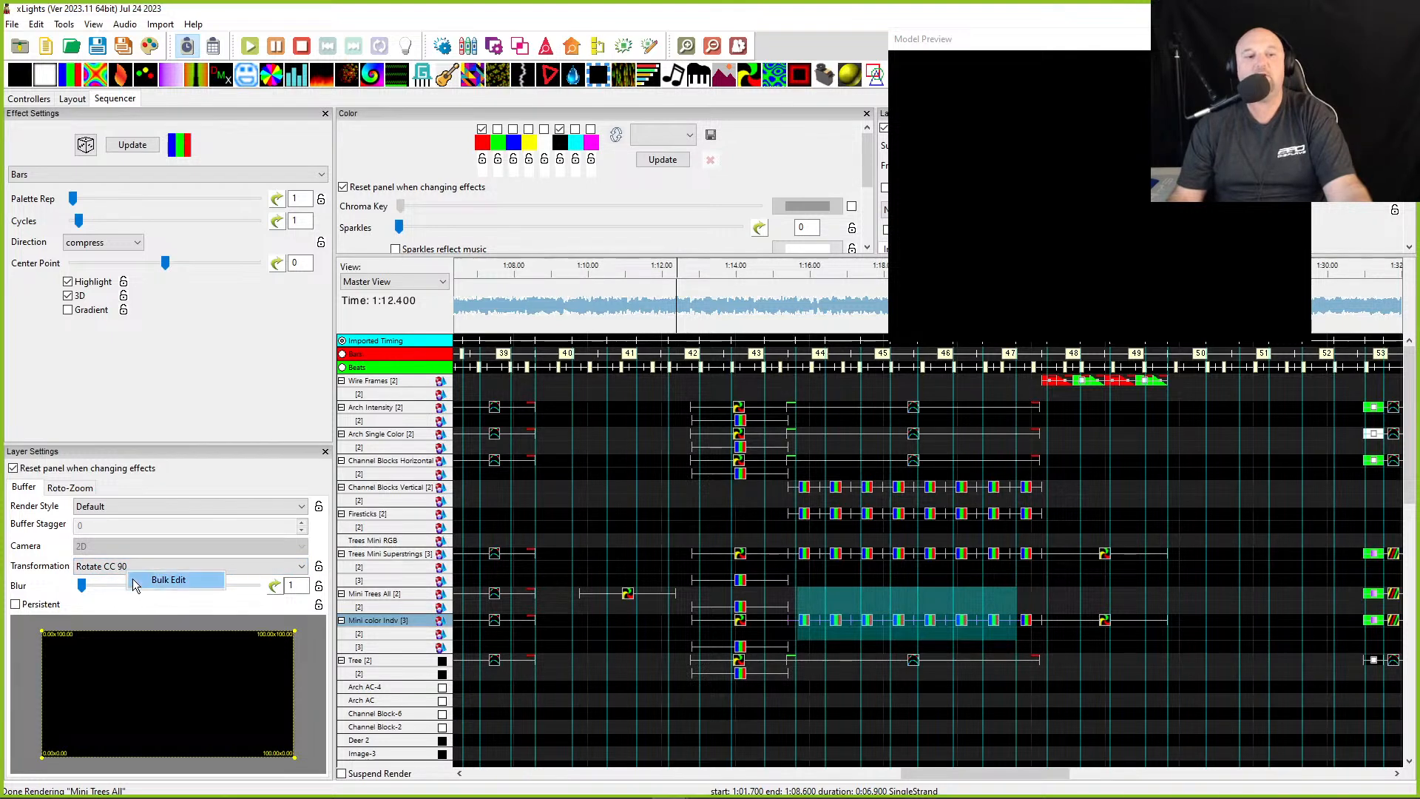
left_click(144, 580)
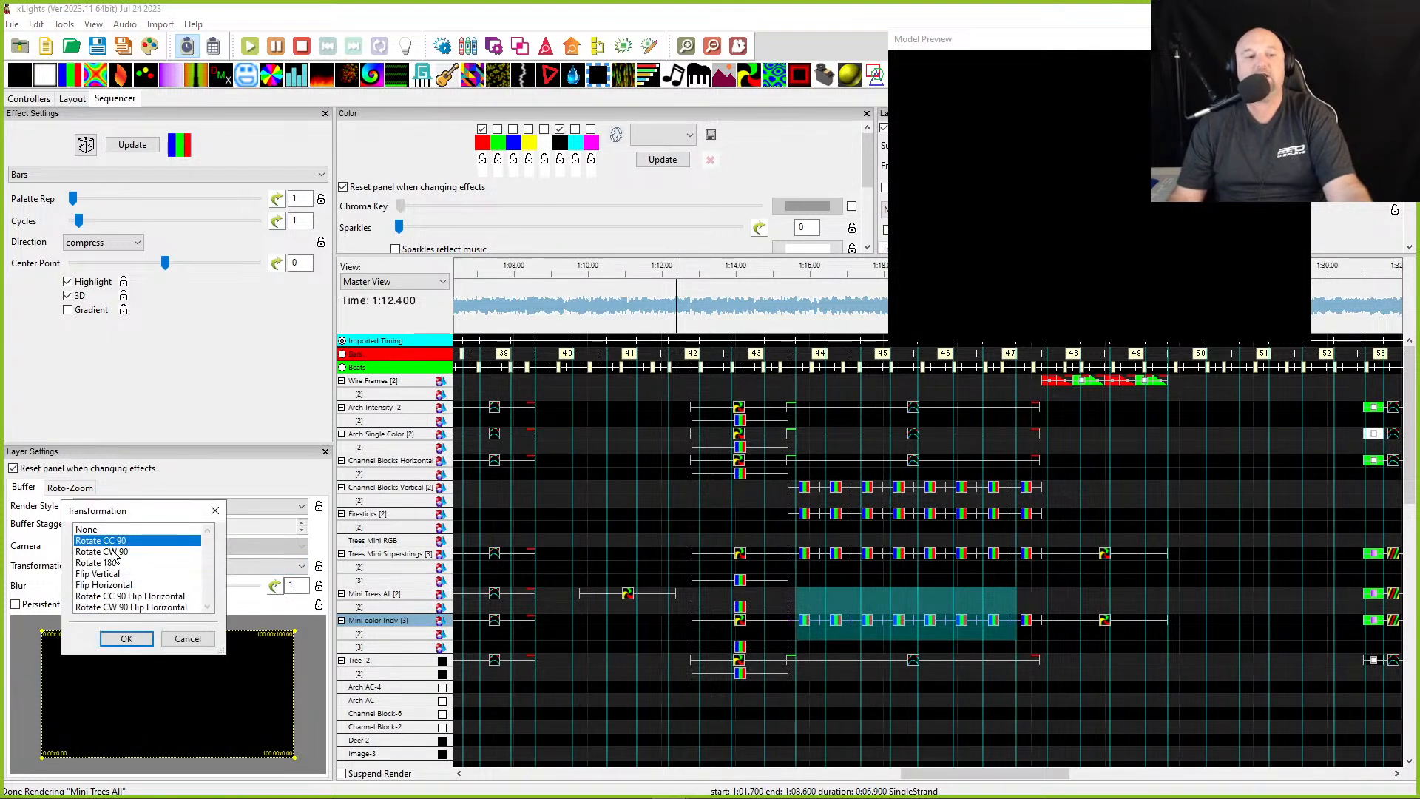
left_click(126, 638)
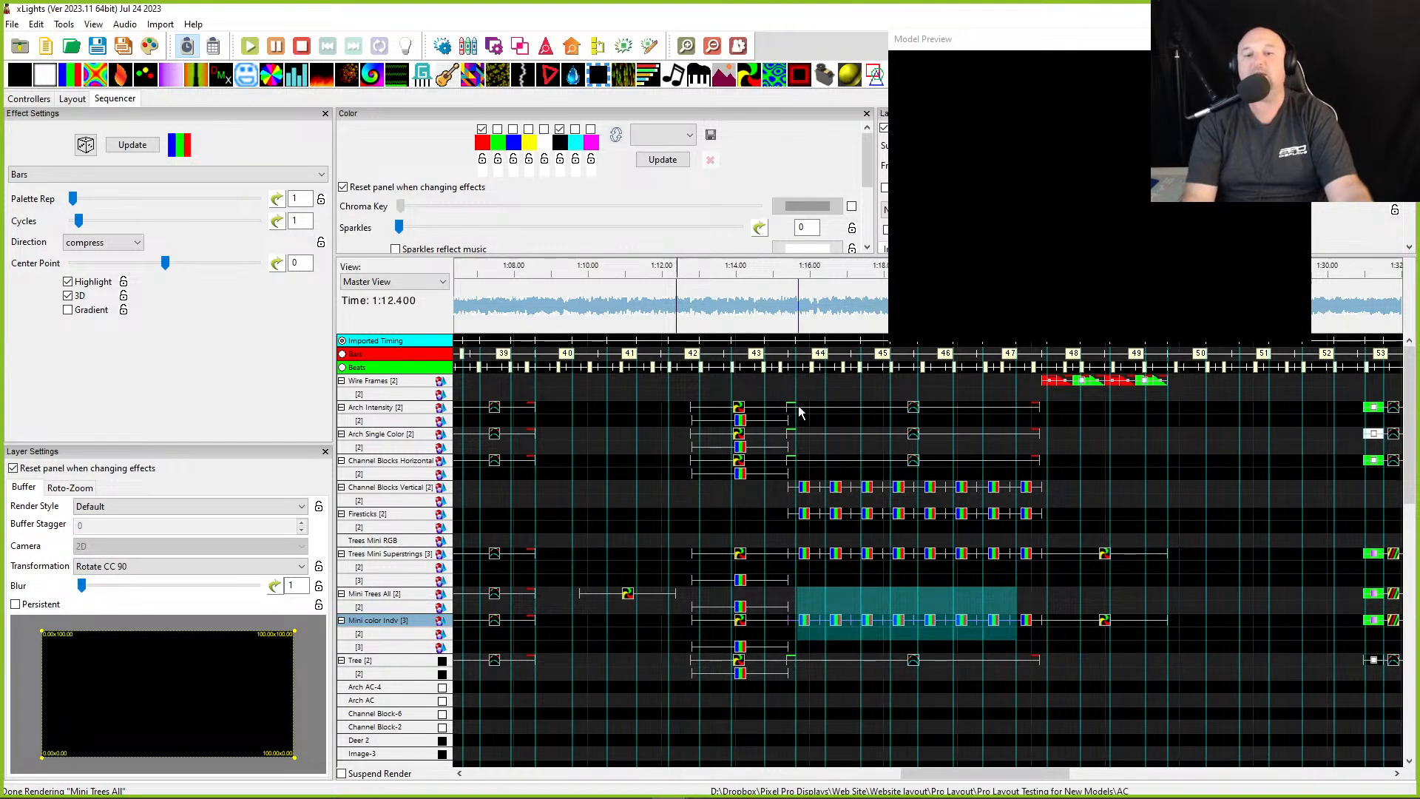
- Select the Mini color Indv pinwheel effect and play the sequence from about 1:14 in the preview
left_click(741, 621)
left_click(756, 298)
key("space")
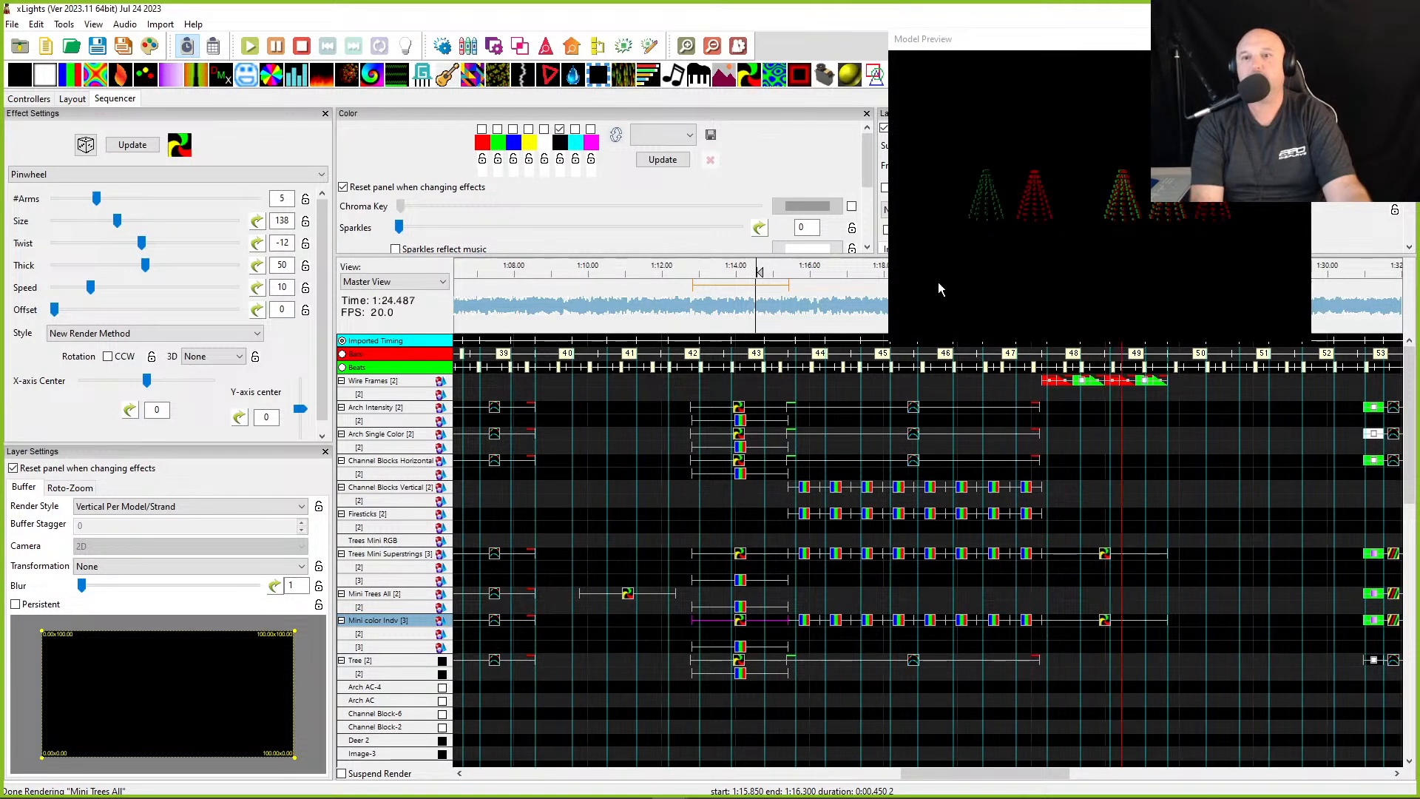
key("space")
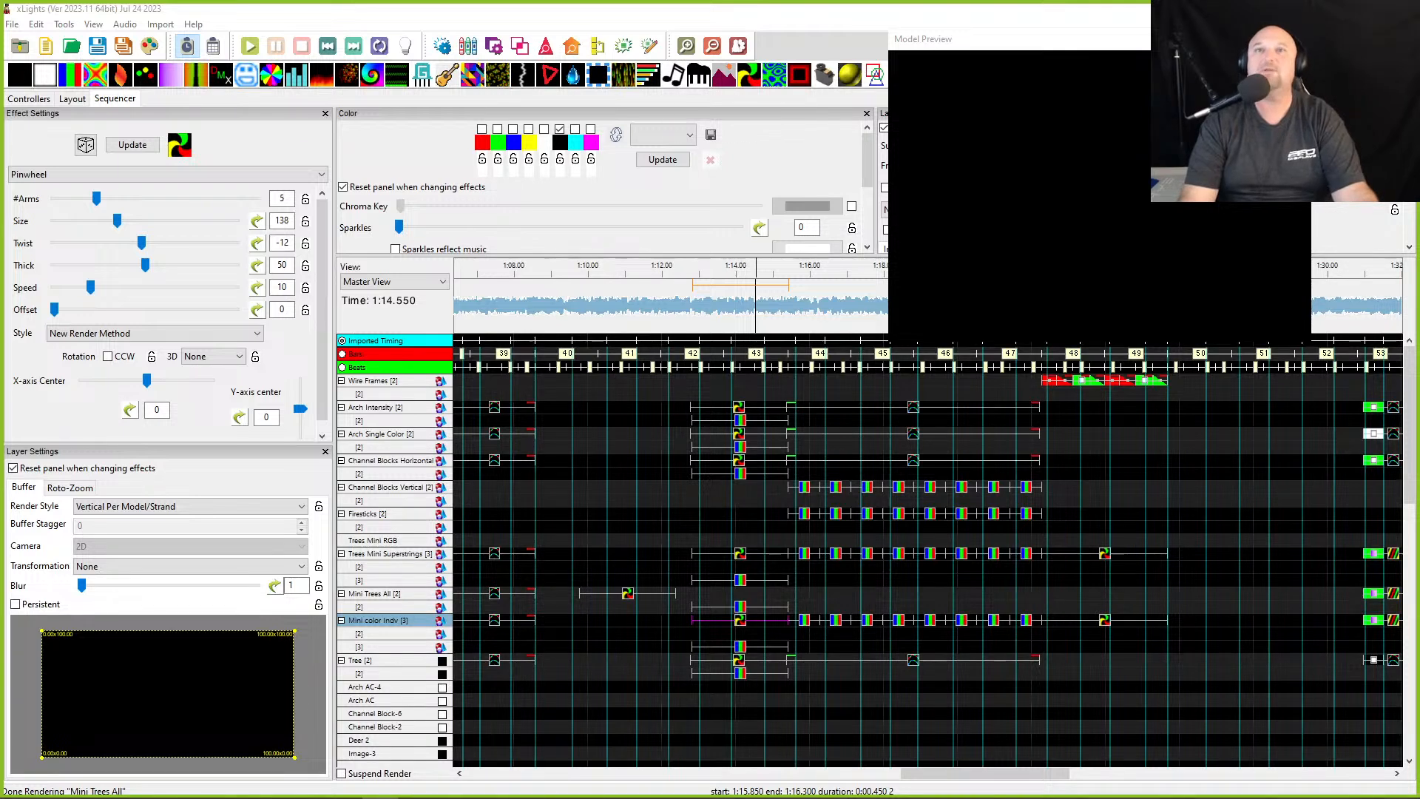
- Review the rotated Bars effects on Mini color Indv along the timeline
left_click(684, 324)
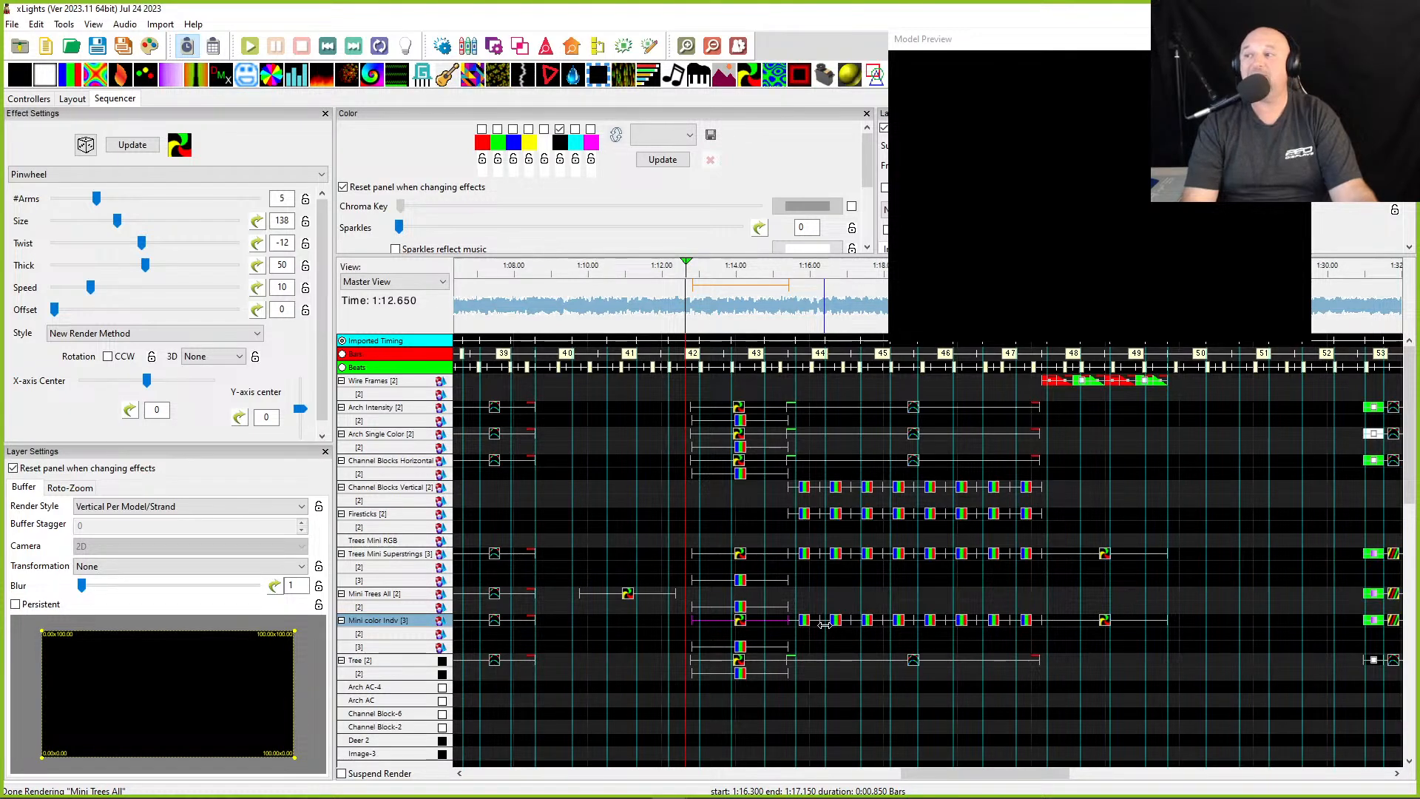
scroll(669, 571, "right", 2)
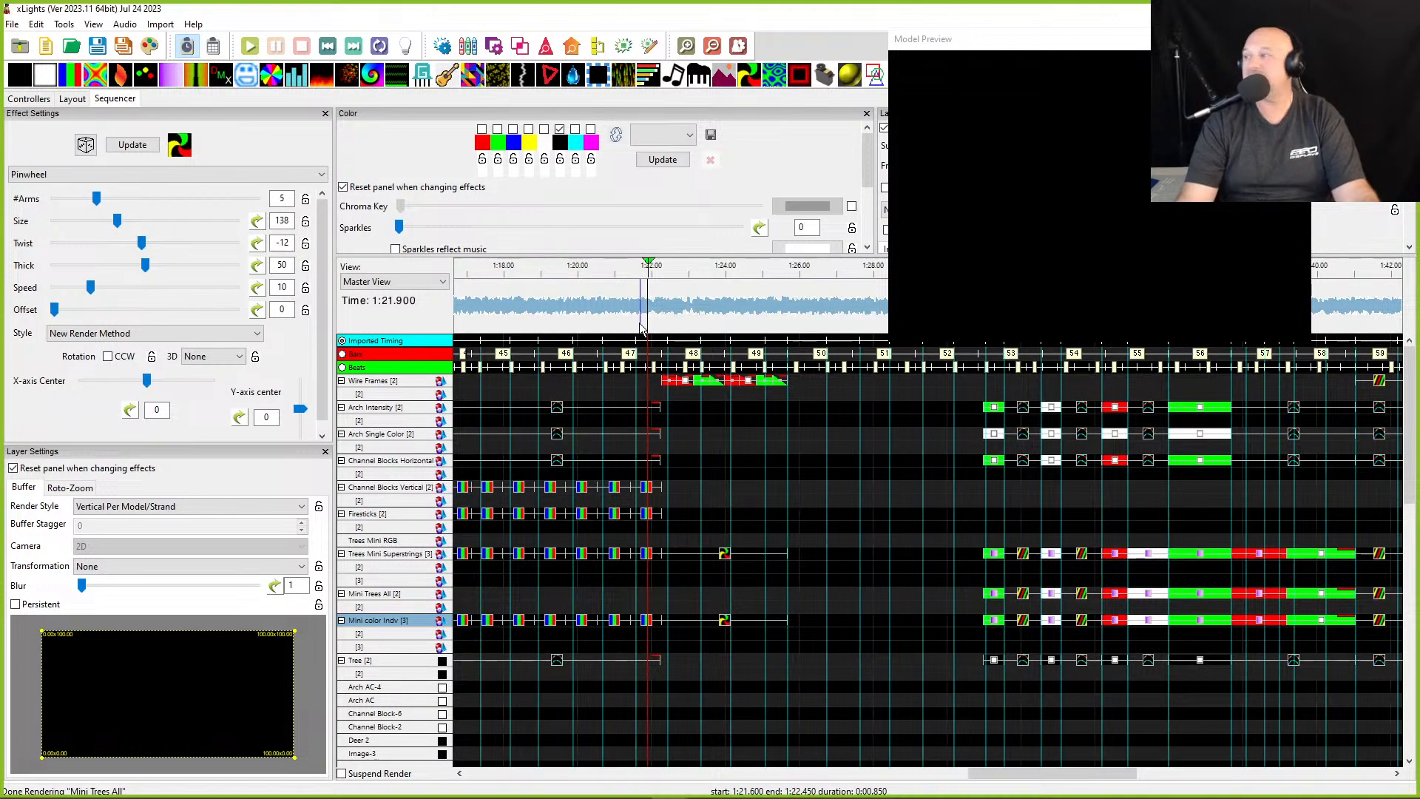
scroll(634, 339, "down", 2, "ctrl")
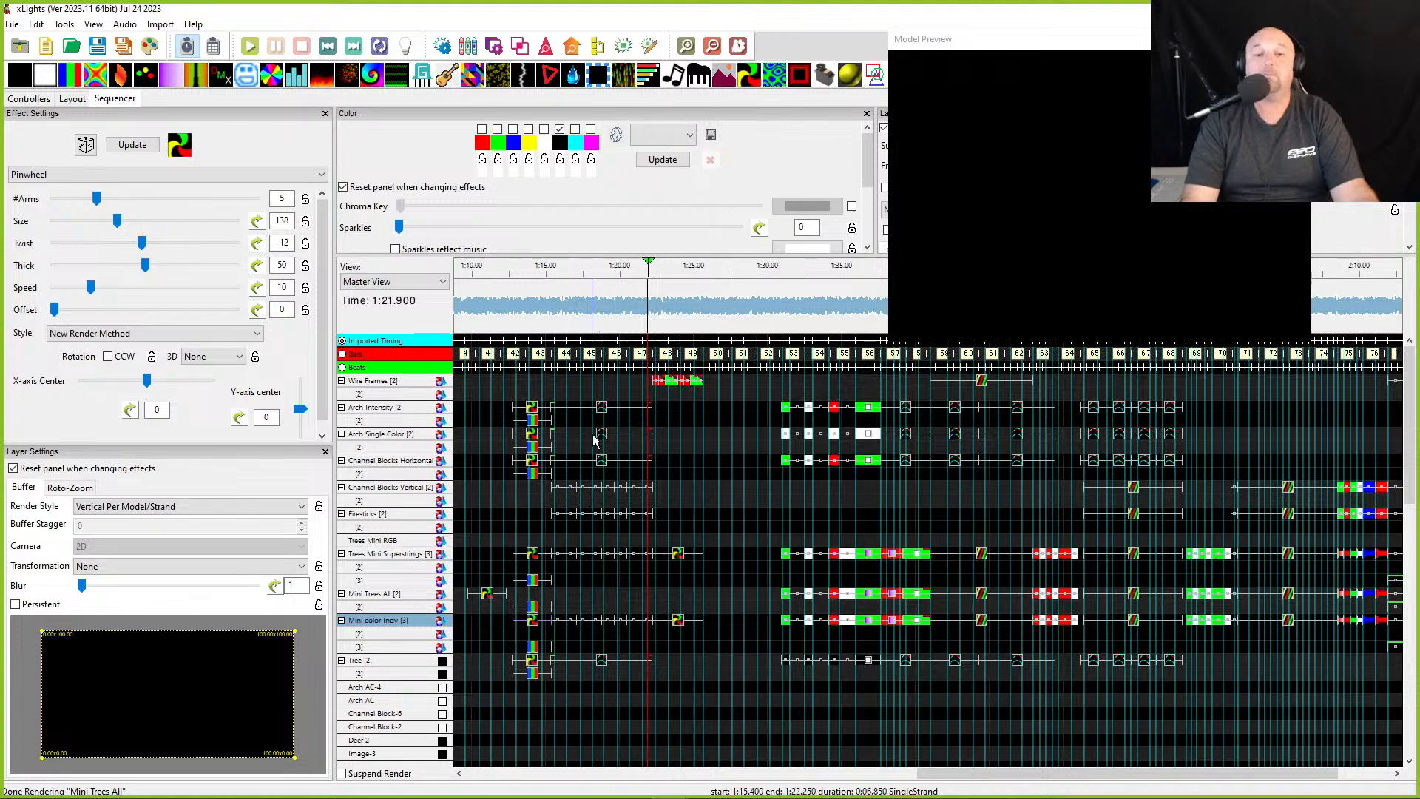
left_click(575, 621)
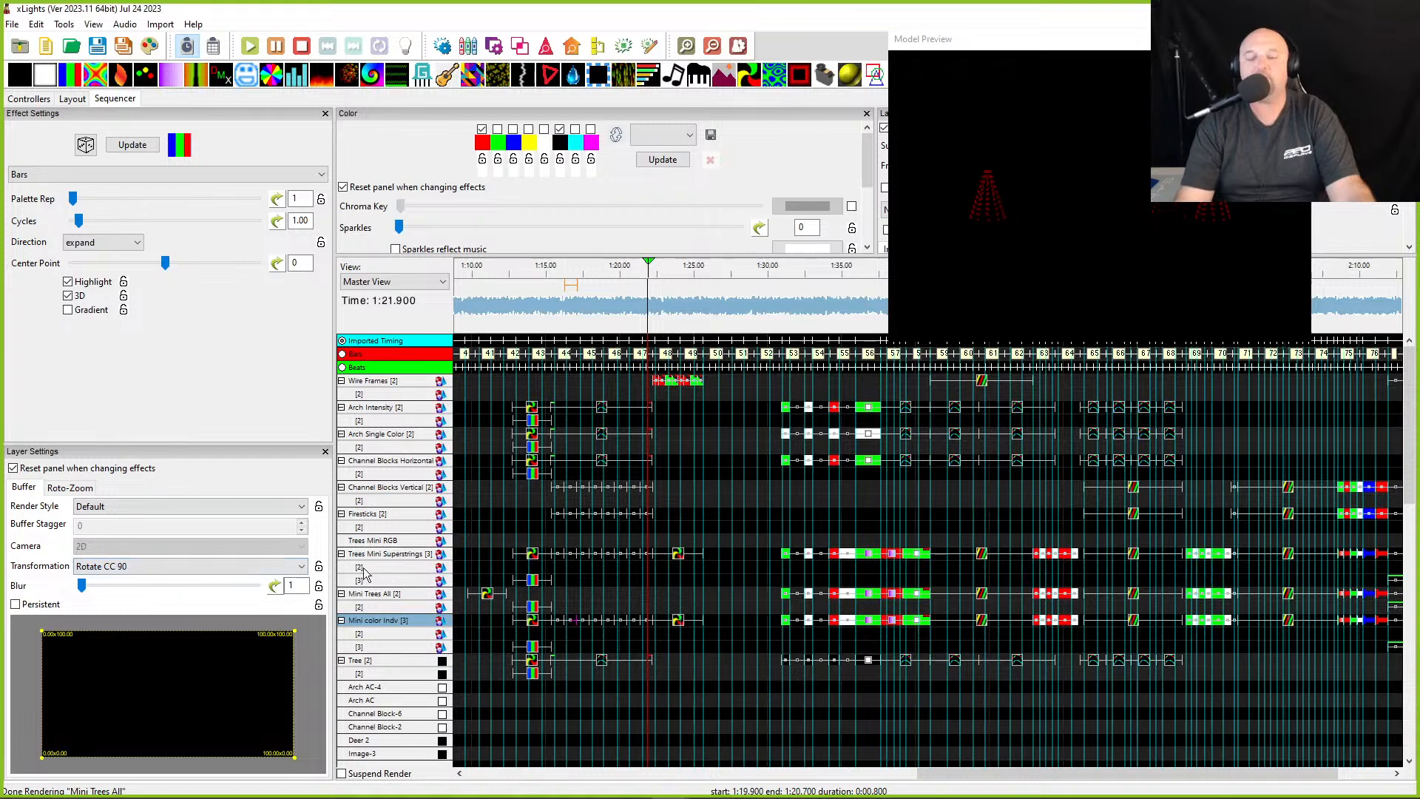
left_click(539, 291)
scroll(545, 293, "up", 2)
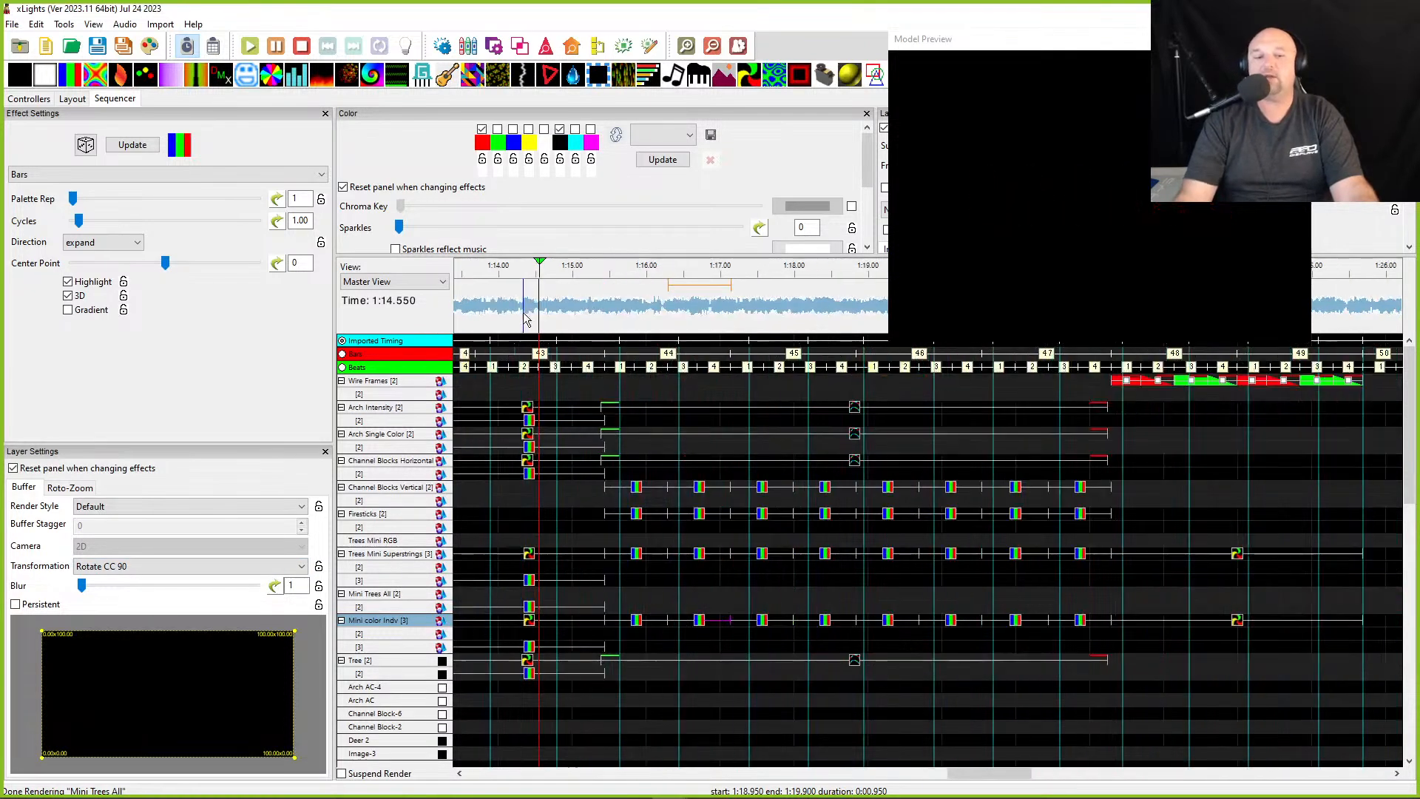
scroll(596, 629, "left", 3)
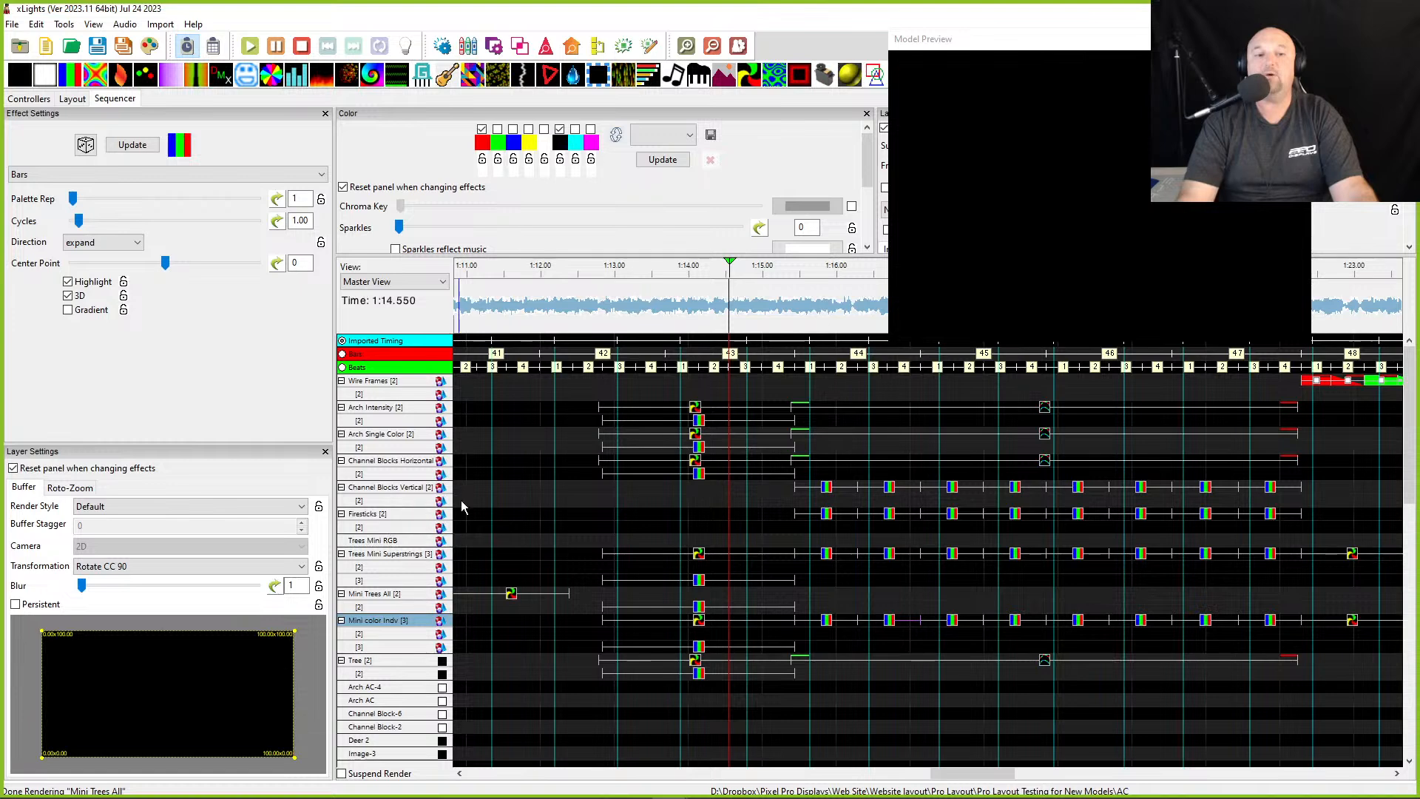
- Select a Firesticks Bars effect and check the Firestick model's orientation in the layout
left_click(826, 515)
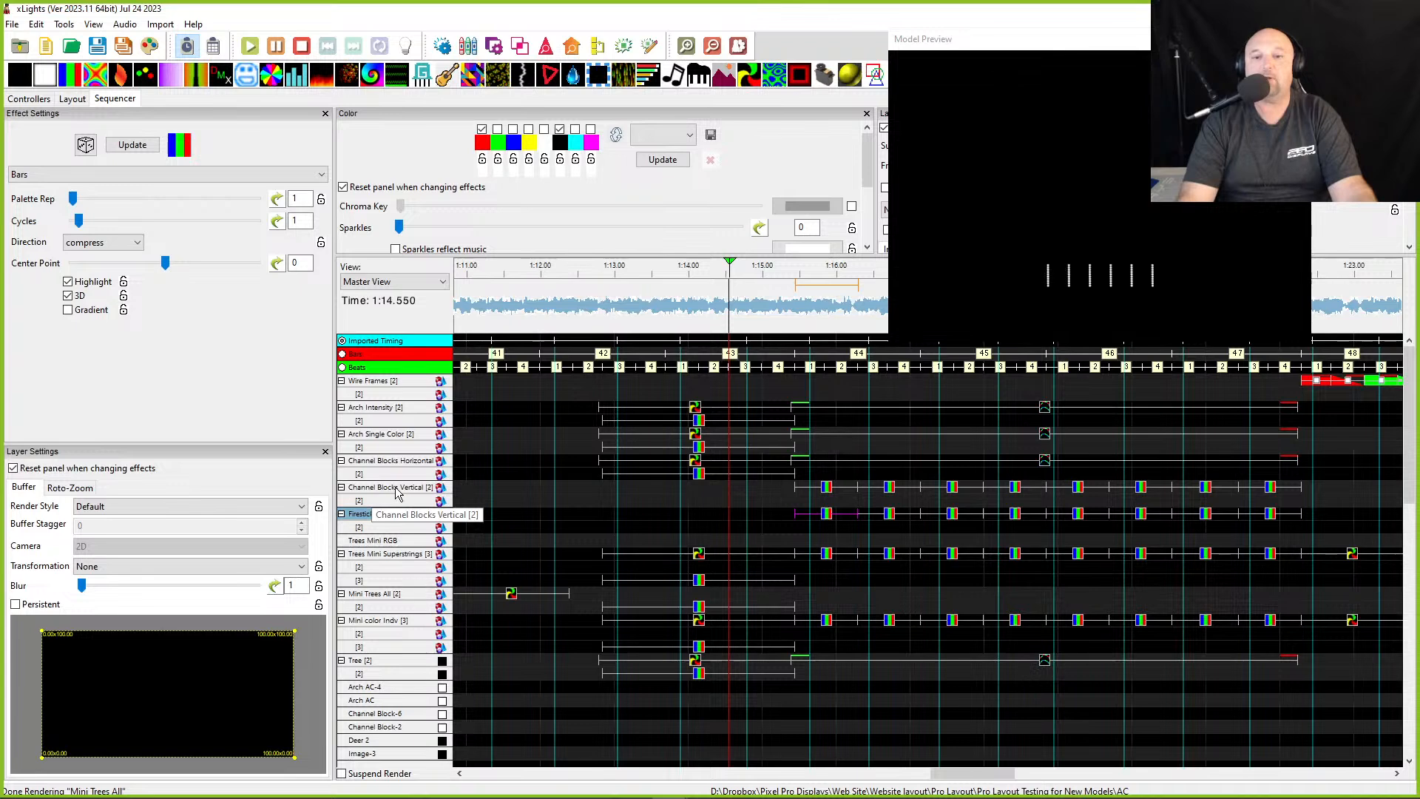
left_click(72, 99)
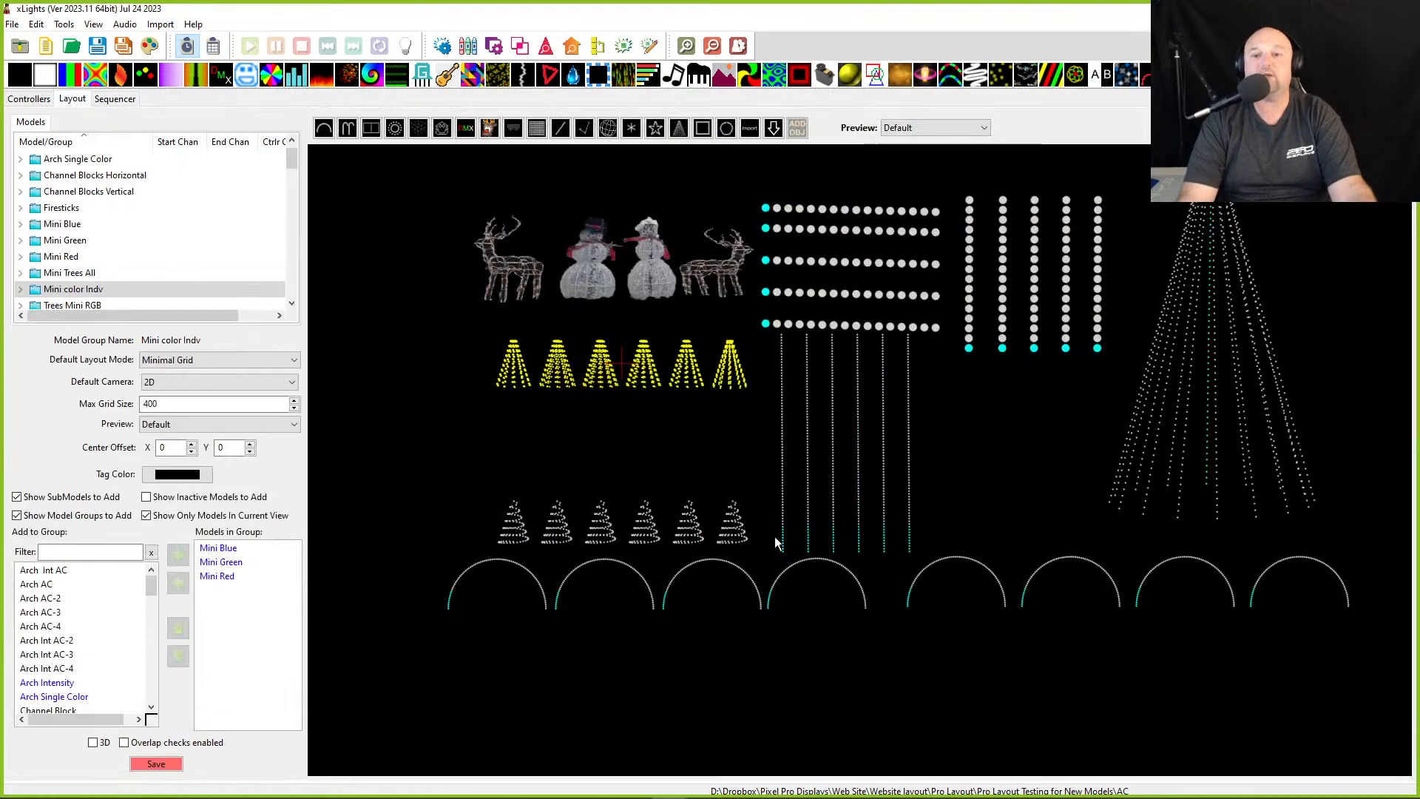
left_click(788, 450)
left_click(784, 459)
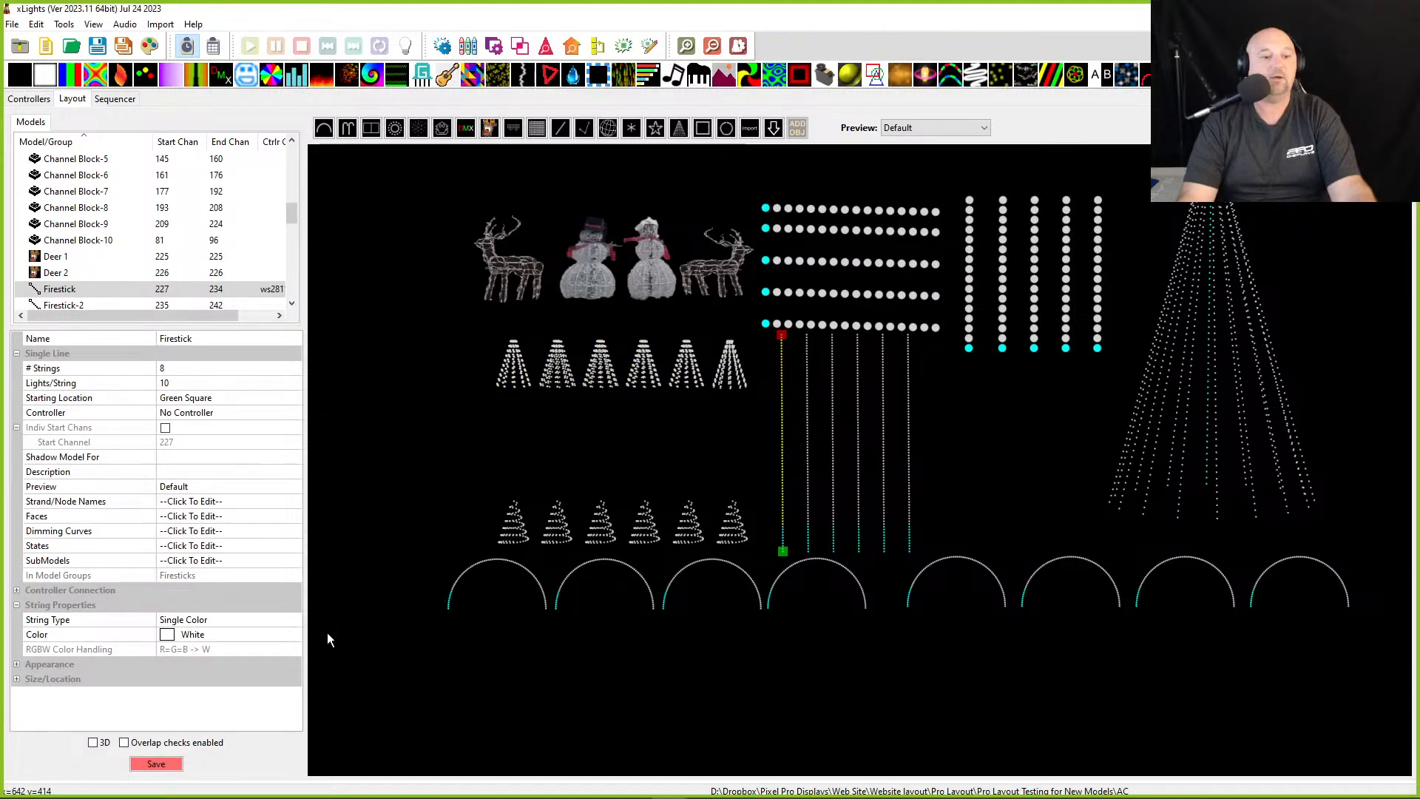
left_click(114, 98)
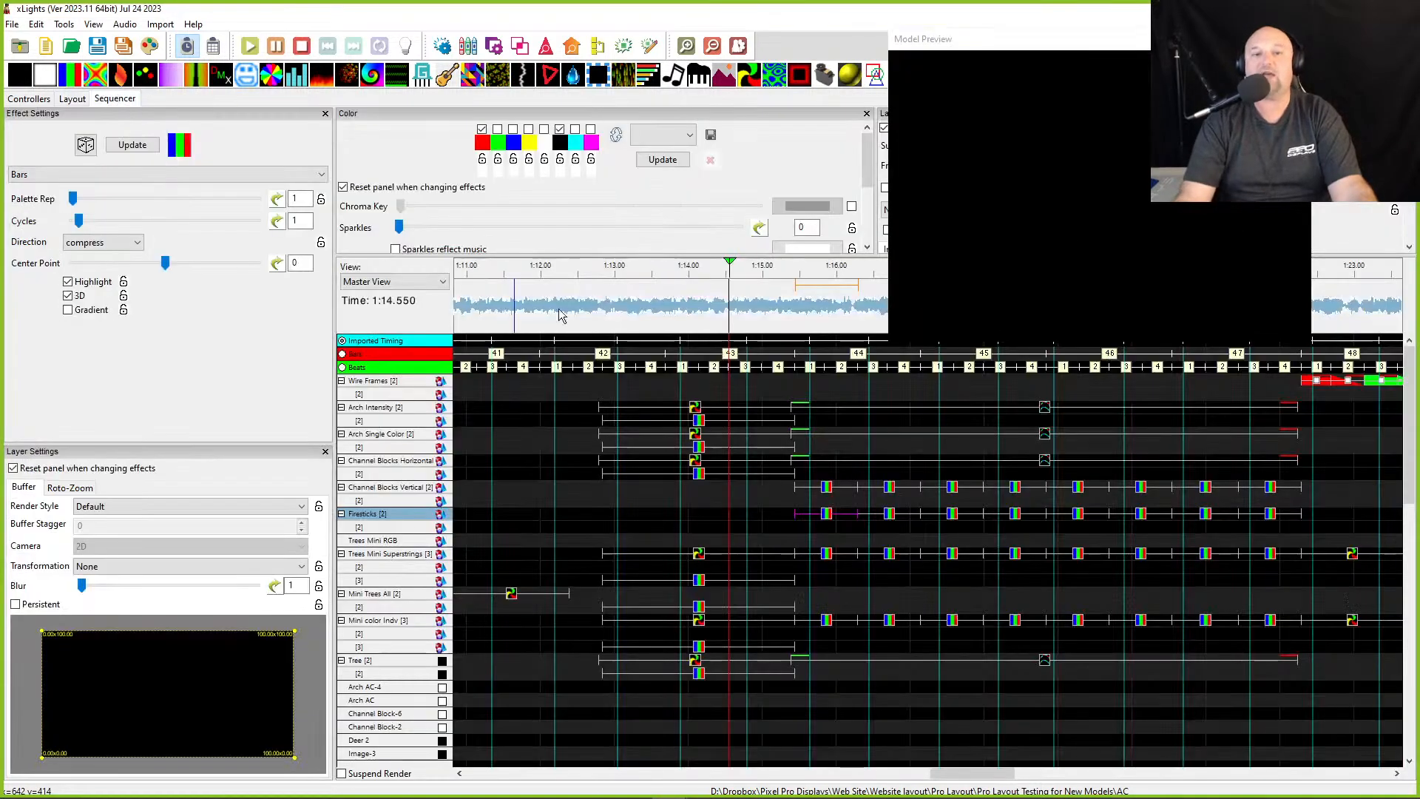
- Select all Firesticks effects, apply the current color settings to them and render all effects
left_click(818, 516)
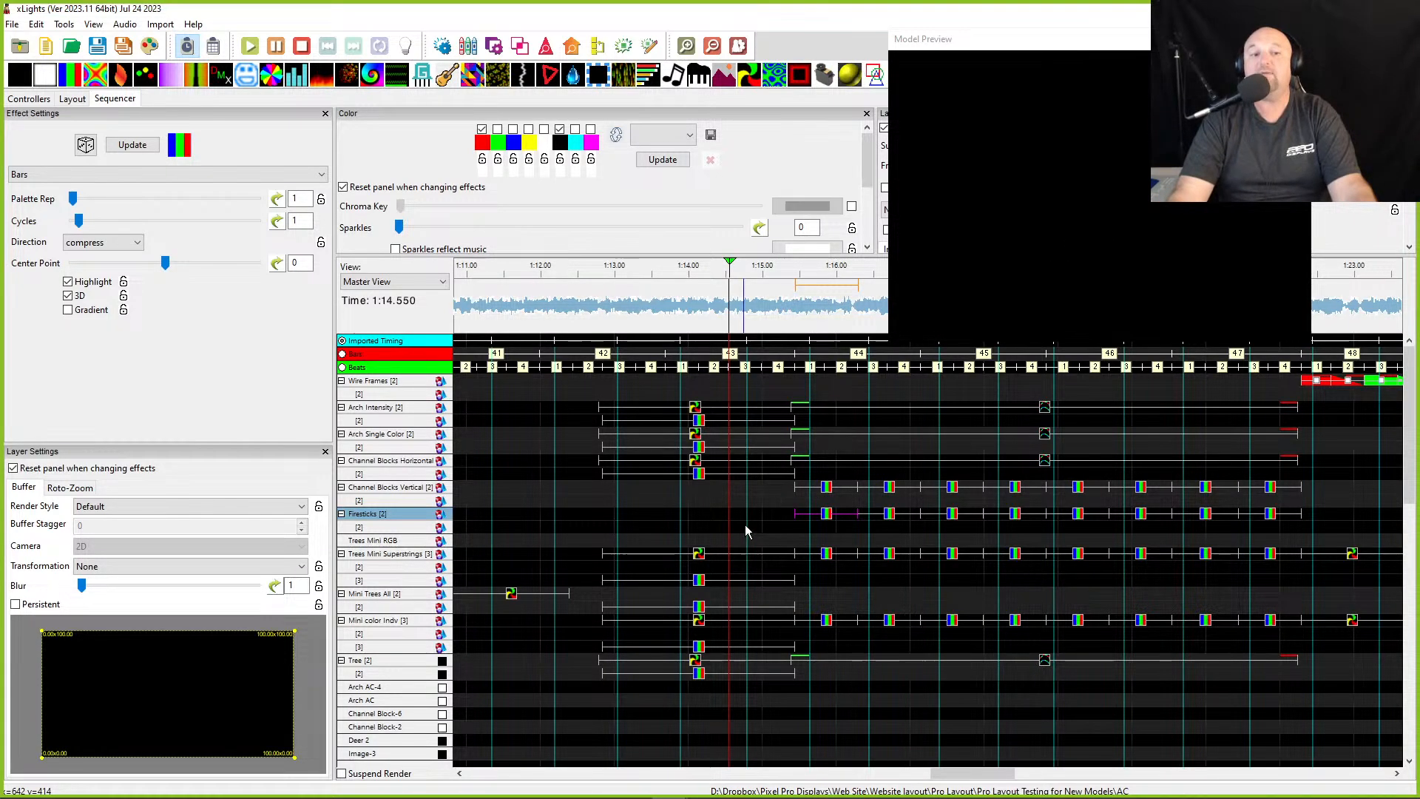
left_click(771, 528)
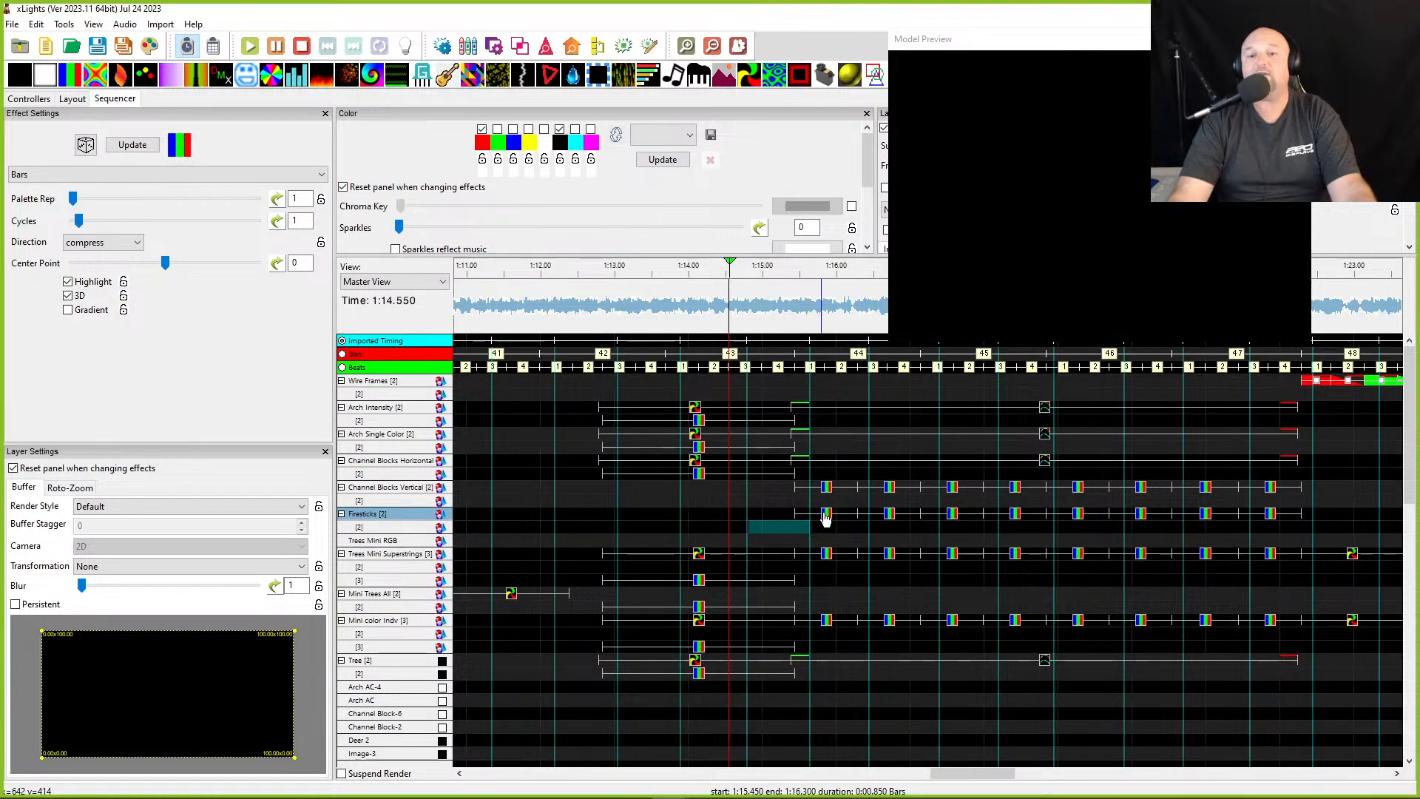
scroll(752, 545, "down", 1)
scroll(754, 536, "down", 3)
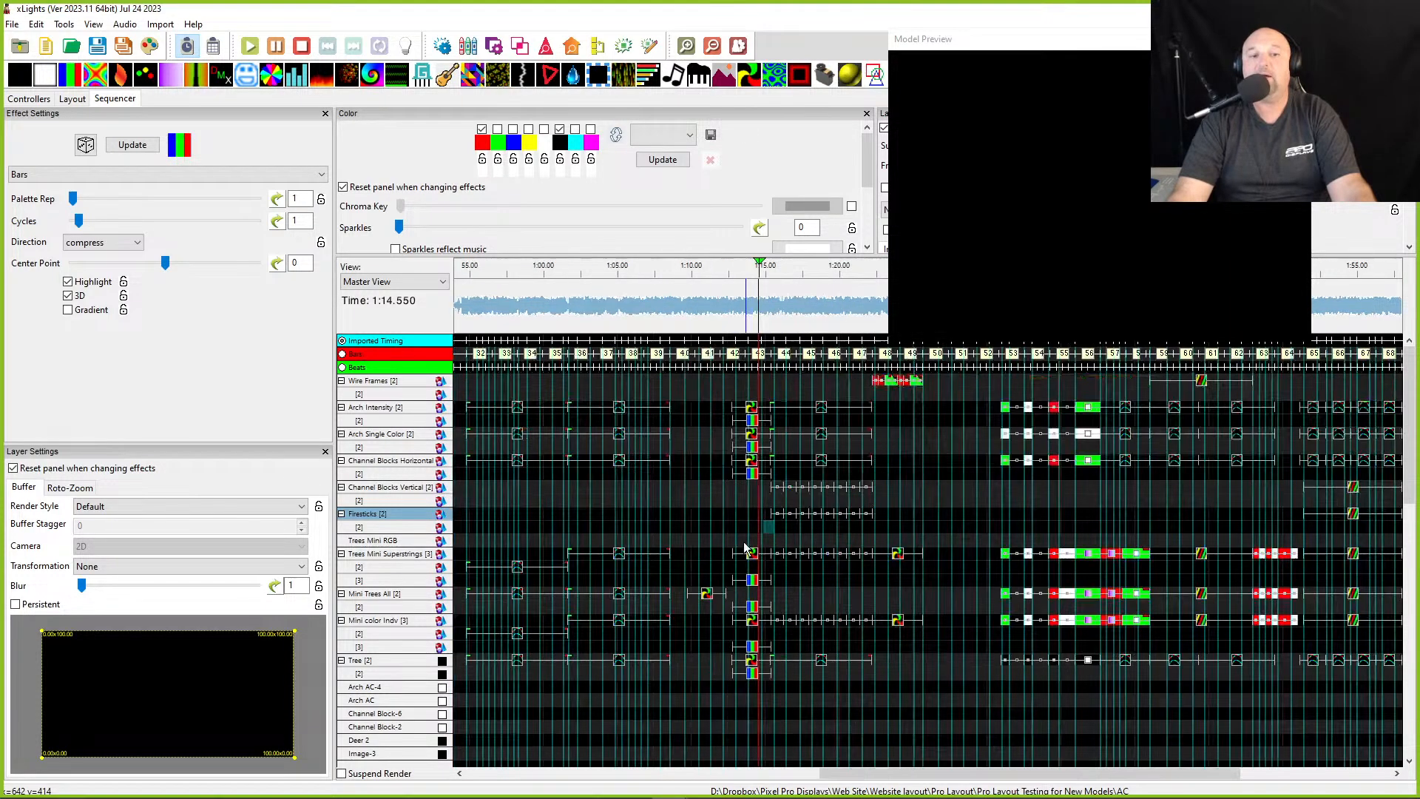
left_click(1226, 528)
scroll(1226, 528, "down", 1)
left_click_drag(1227, 528, 504, 504)
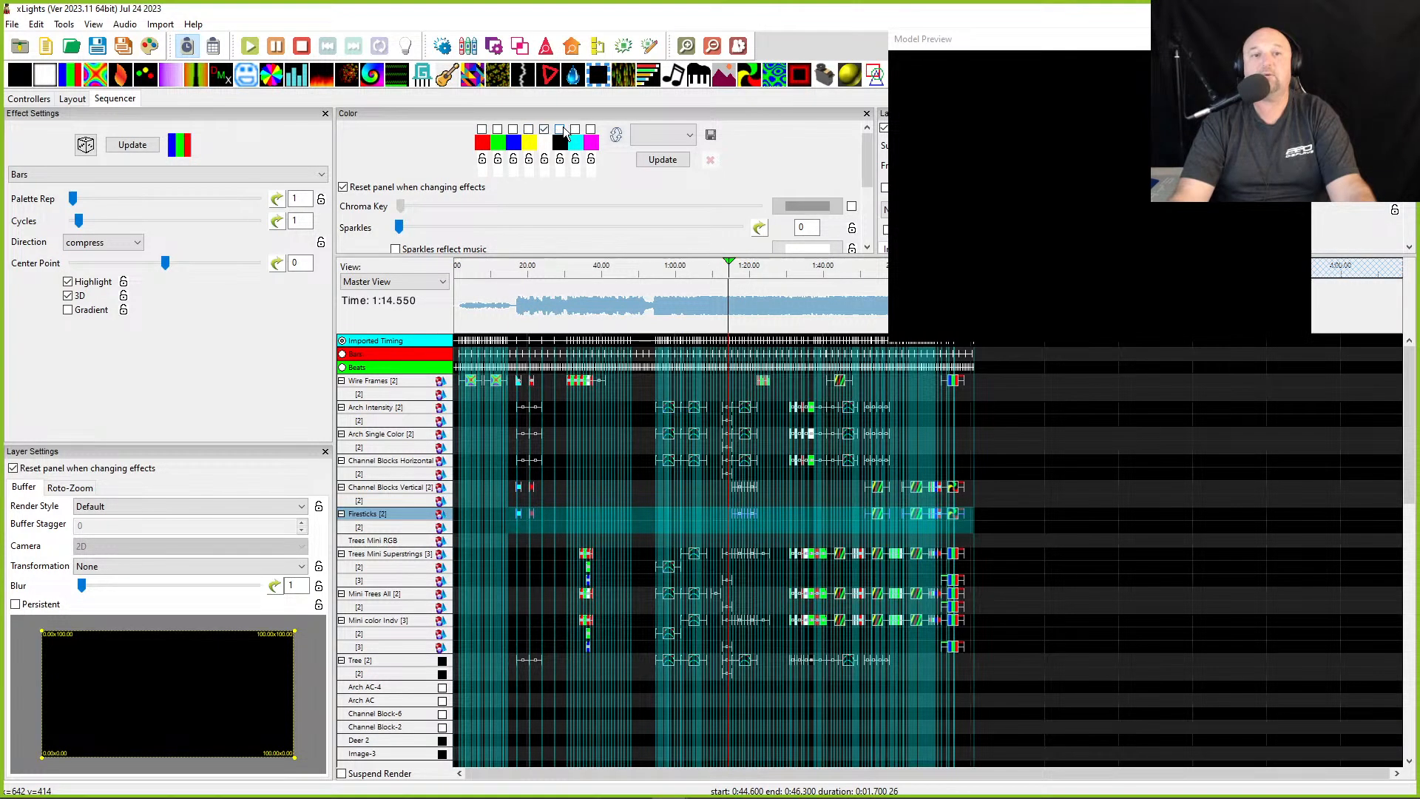
left_click(656, 160)
left_click(757, 403)
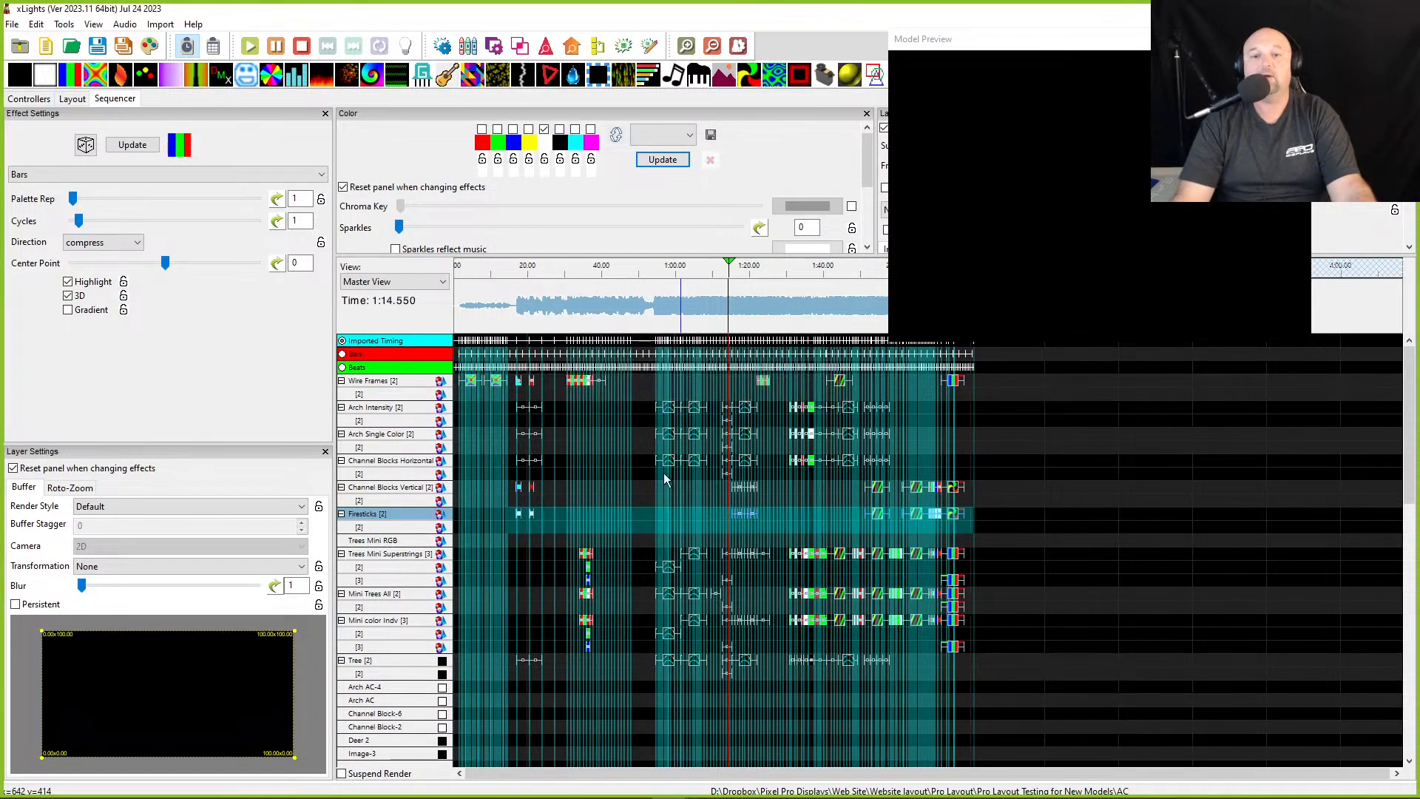
left_click(145, 46)
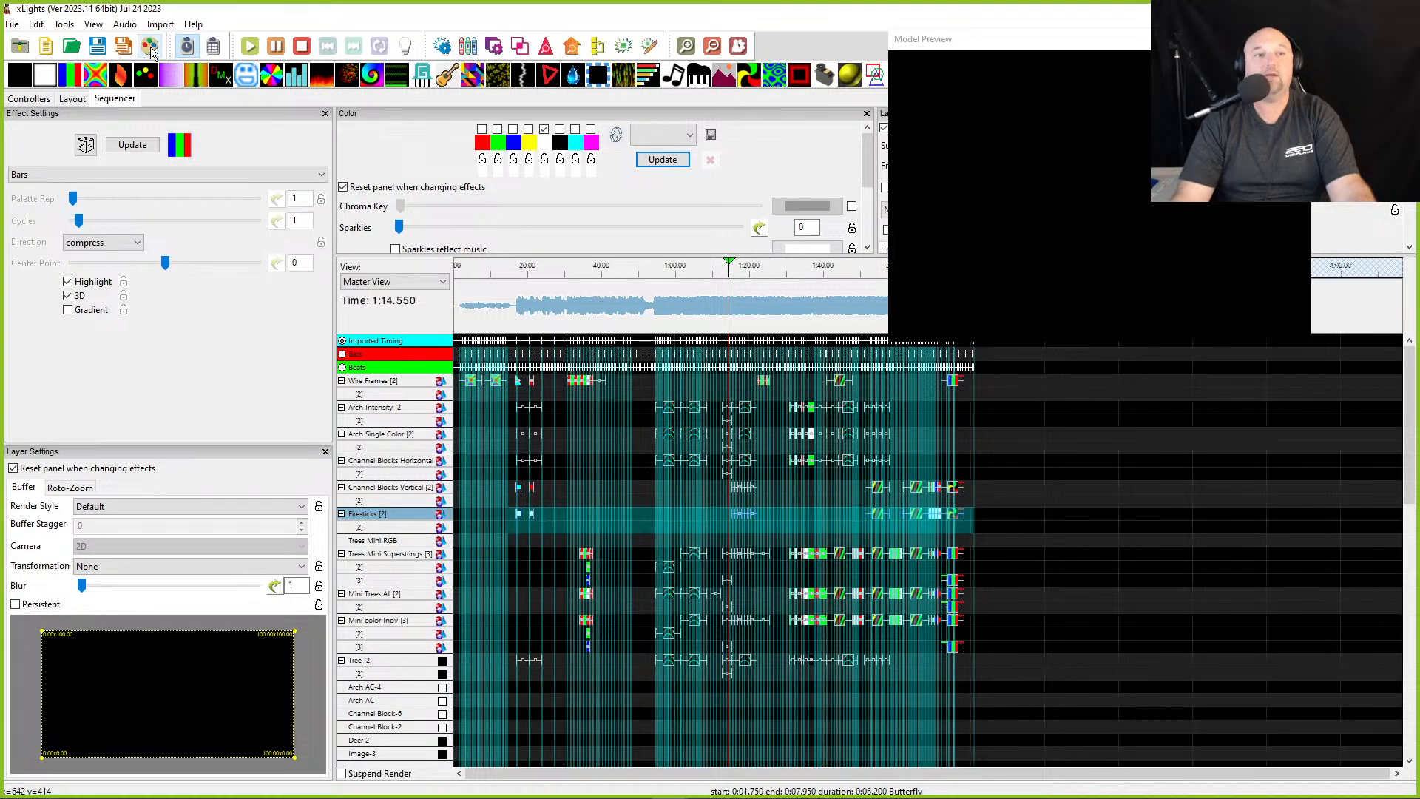
- Play the sequence from about 1:17 to preview the Firesticks effects
left_click(738, 308)
scroll(739, 309, "up", 4)
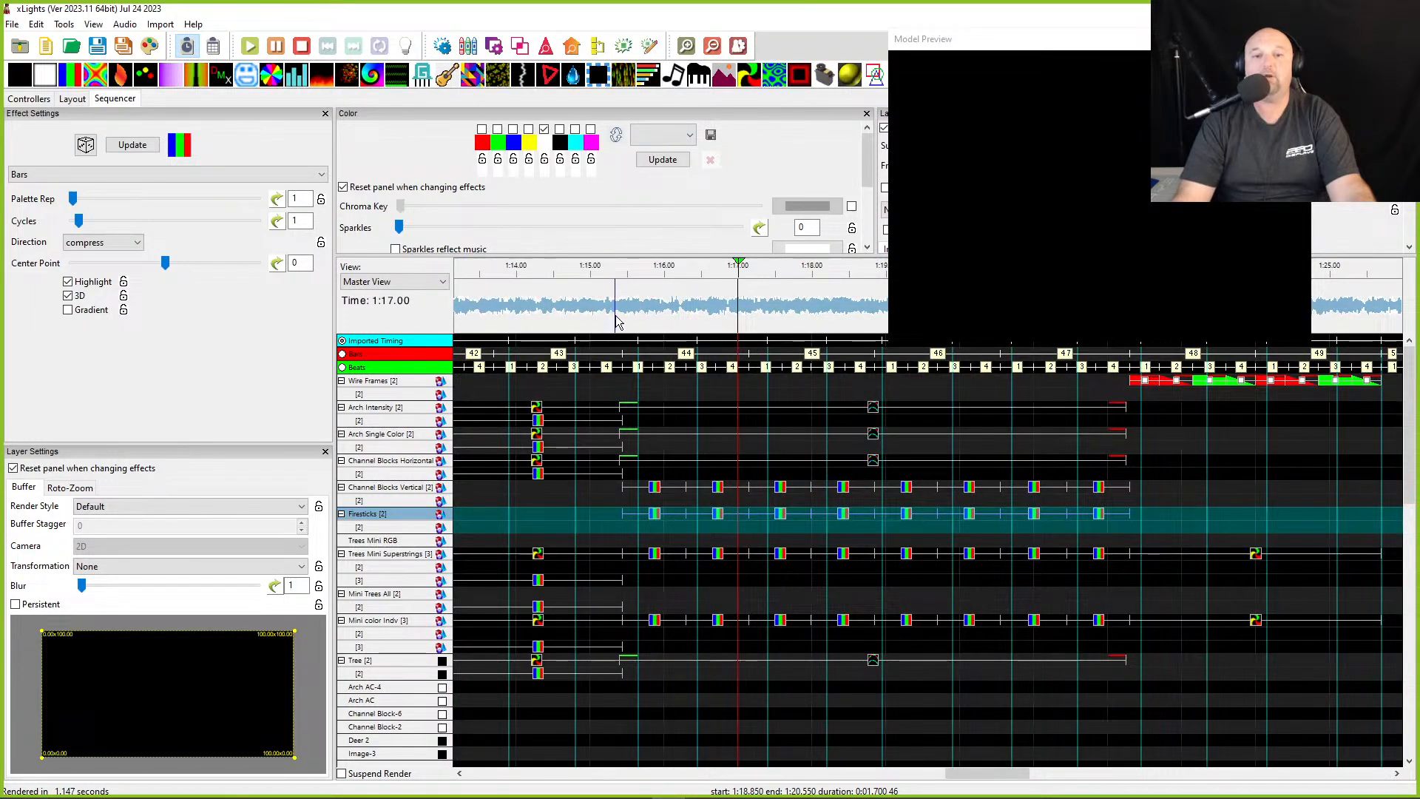
key("space")
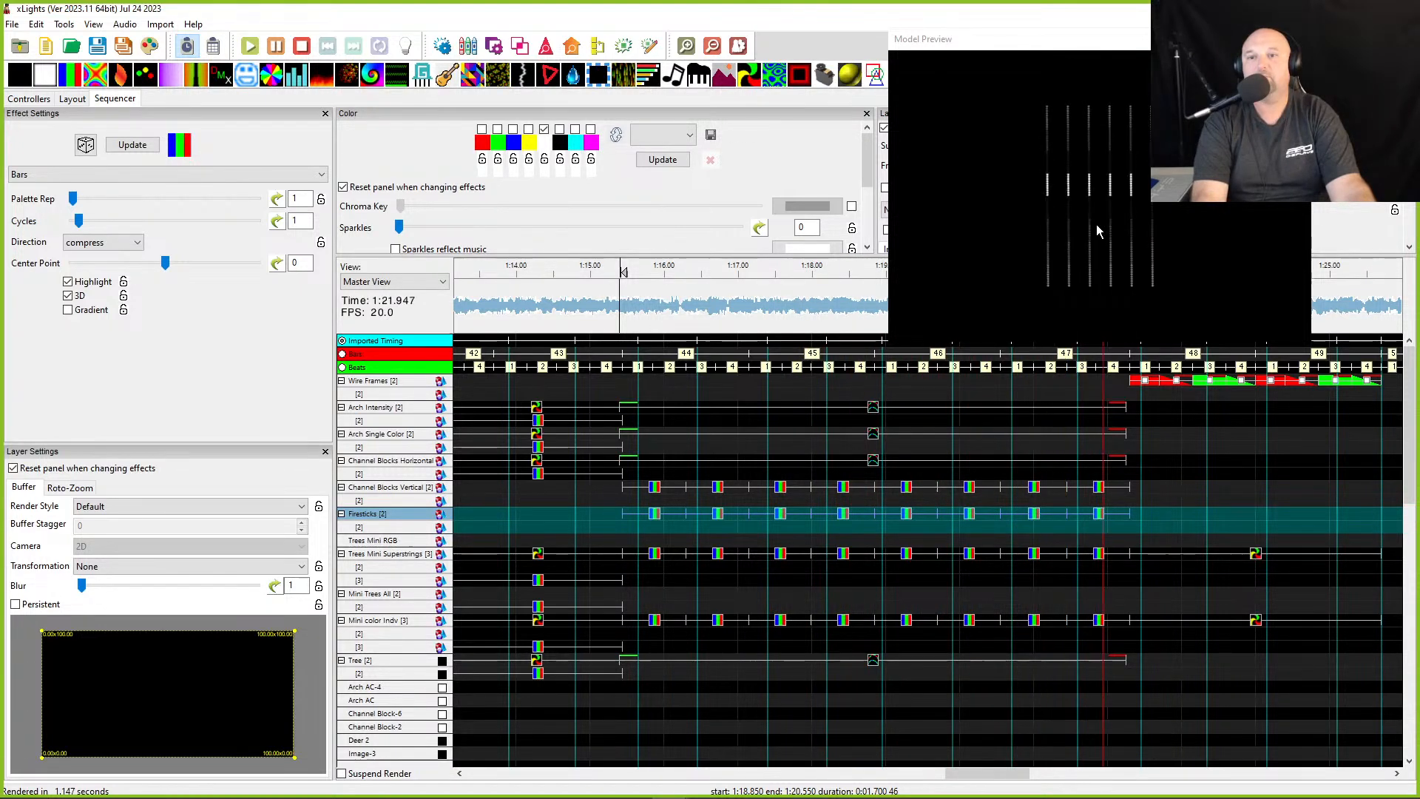
key("space")
scroll(1045, 540, "right", 20)
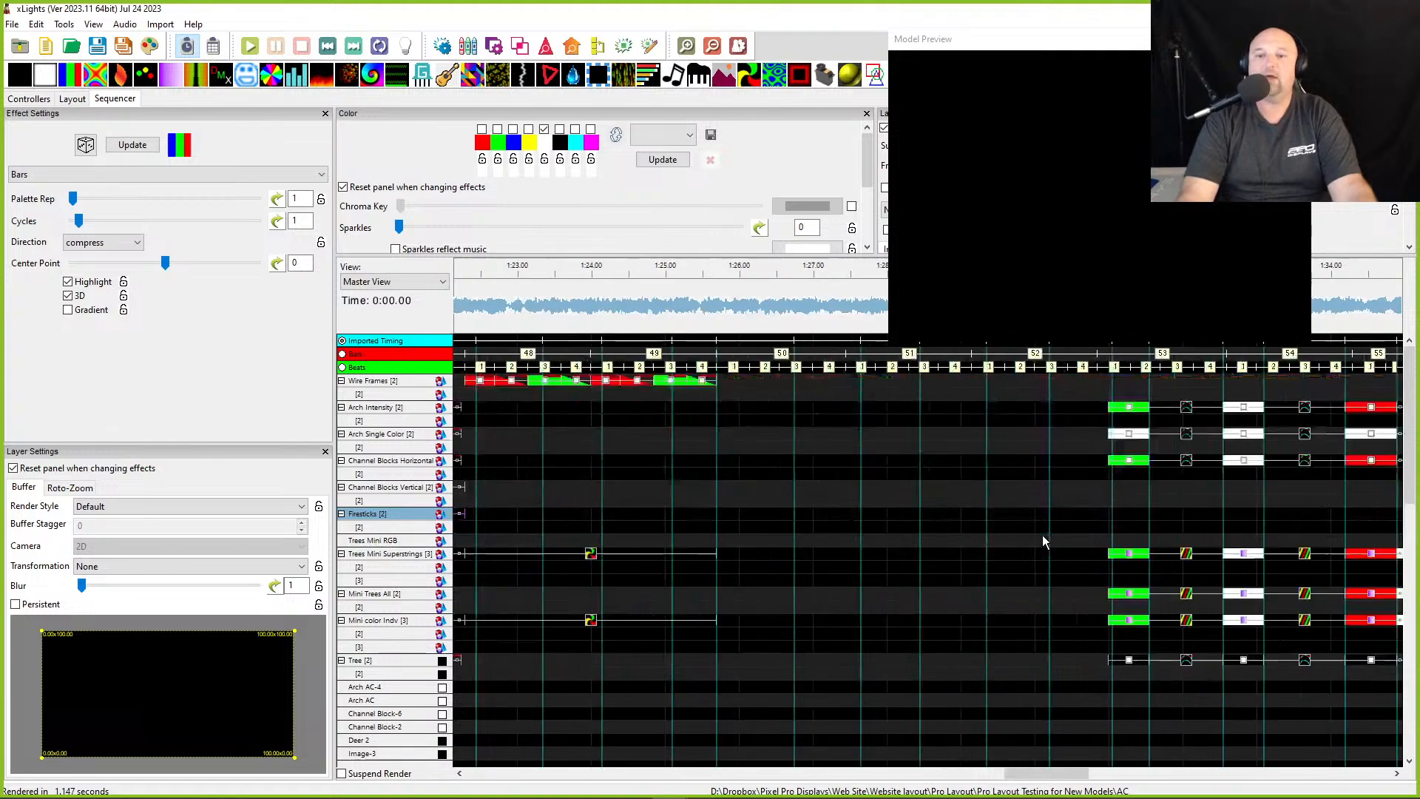
- Play the sequence from about 1:56 and watch the Firesticks effects in the house preview window
scroll(1022, 537, "right", 8)
left_click(540, 279)
left_click(798, 513)
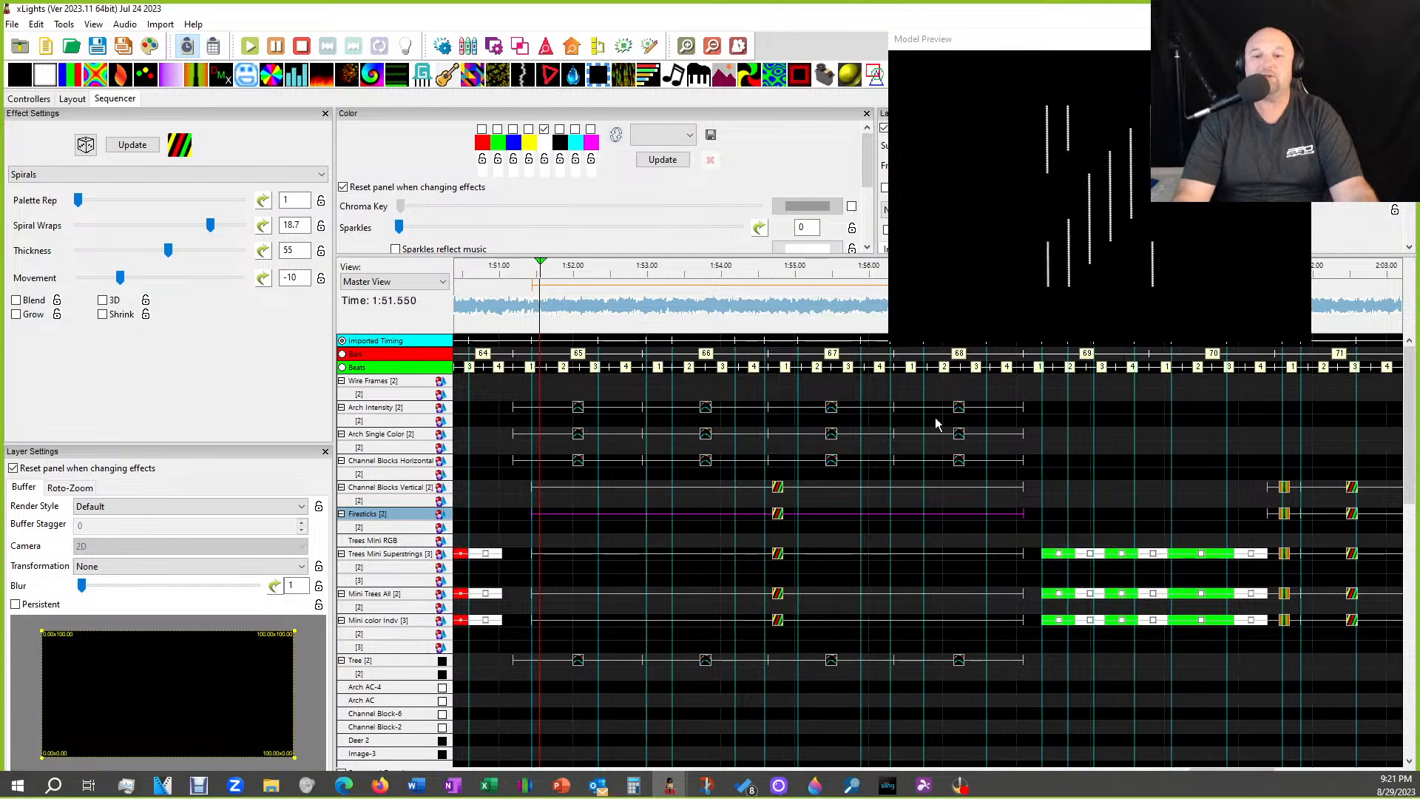
scroll(815, 475, "right", 5)
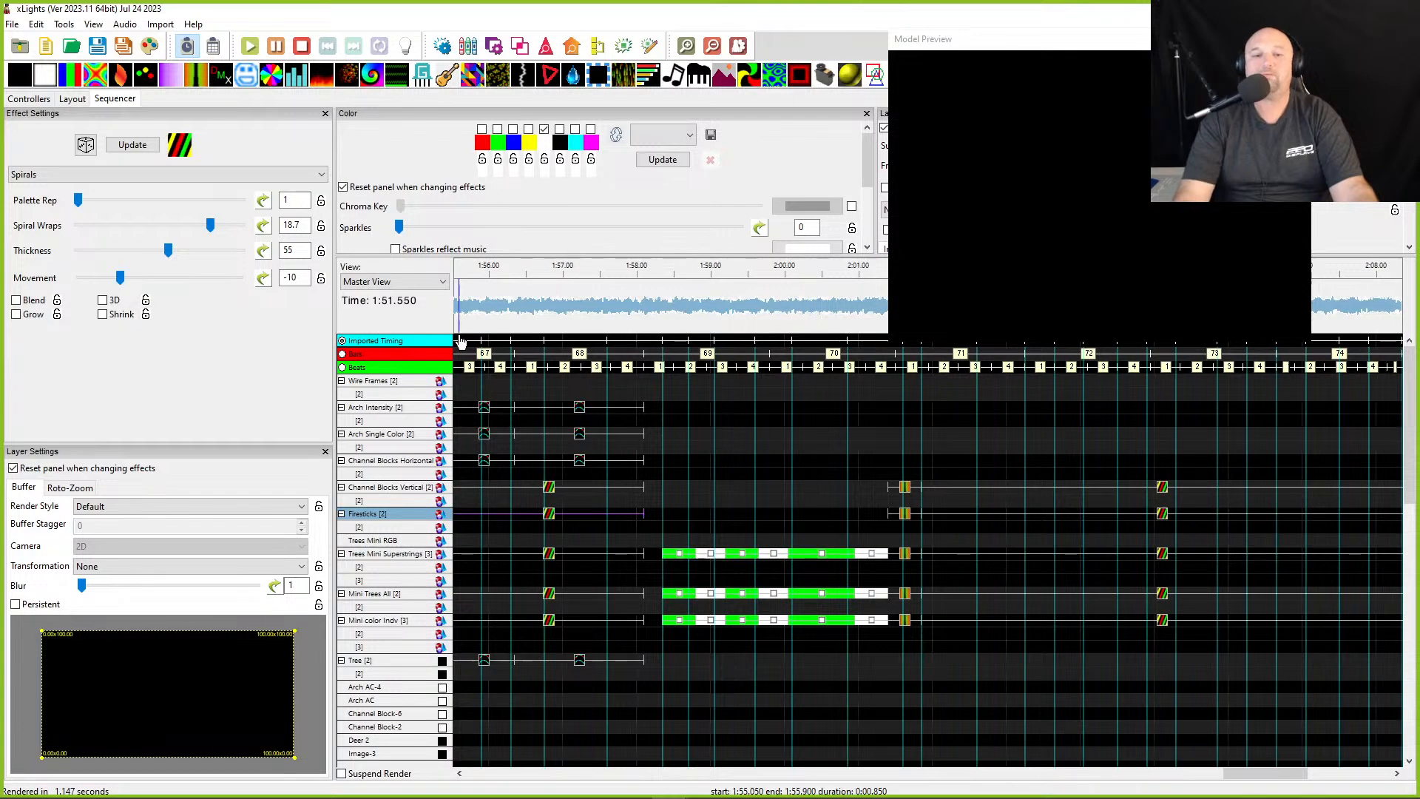
left_click(560, 307)
left_click(496, 309)
key("space")
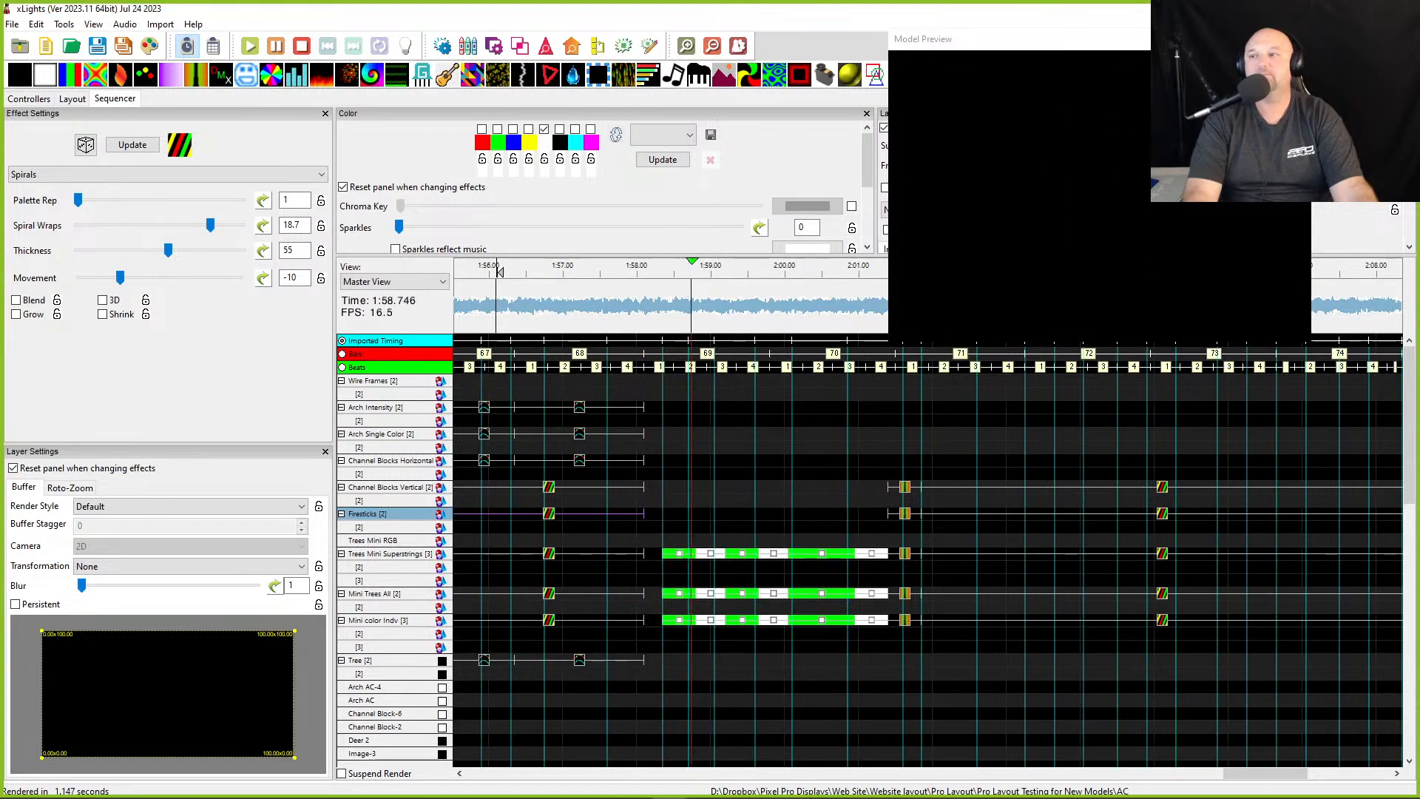
left_click_drag(1419, 44, 440, 14)
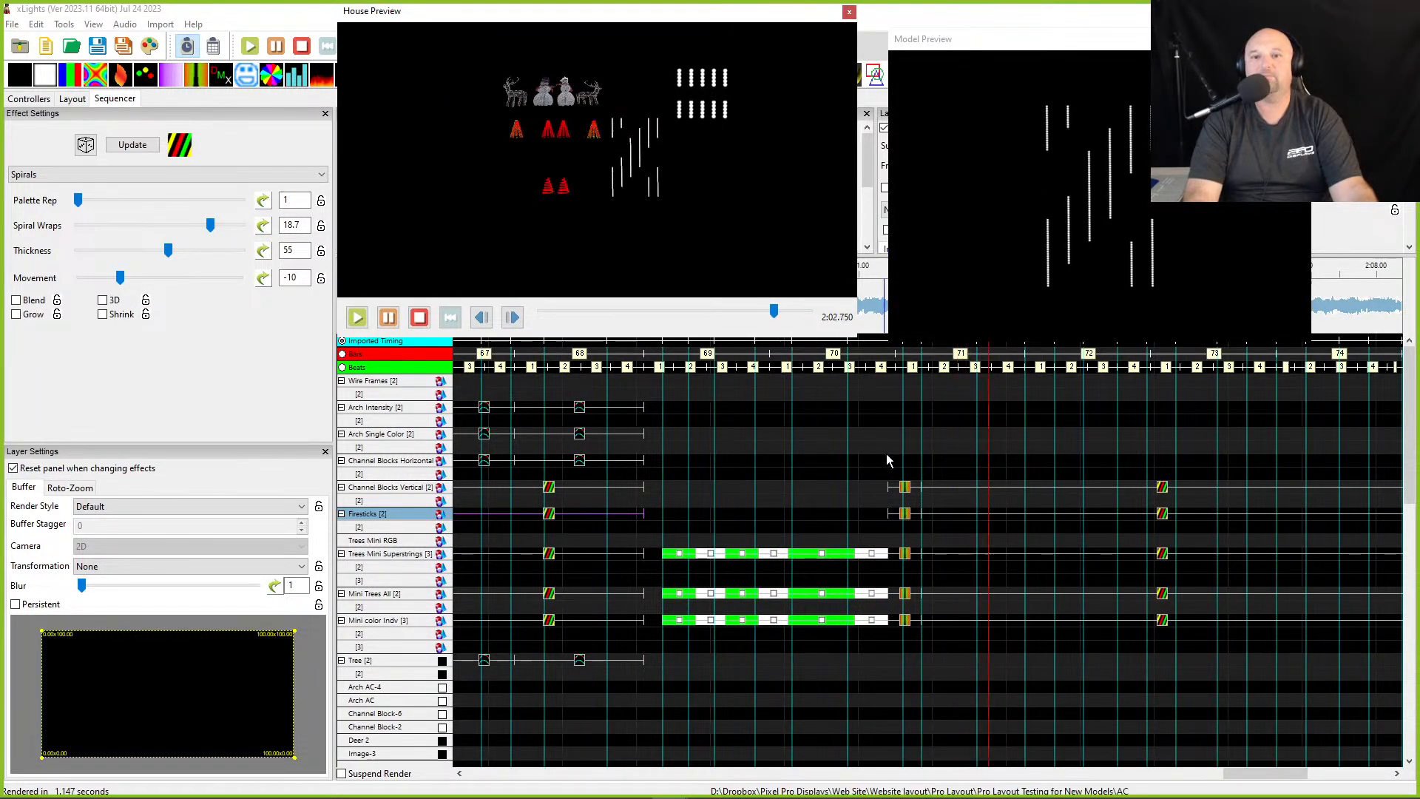
key("space")
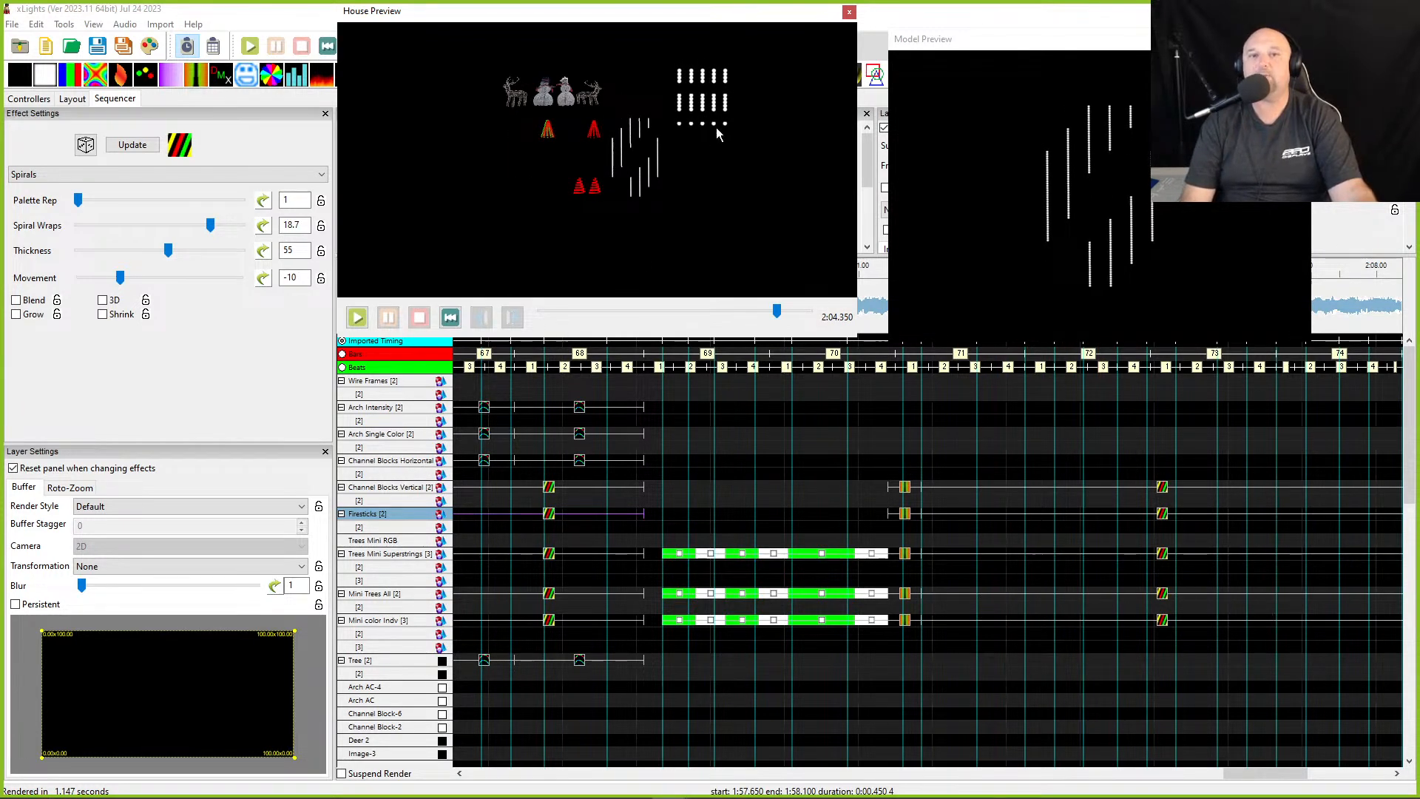
- Select the Channel Blocks Vertical and Firesticks effects around 2:12 and play that section to review them
left_click(1163, 490)
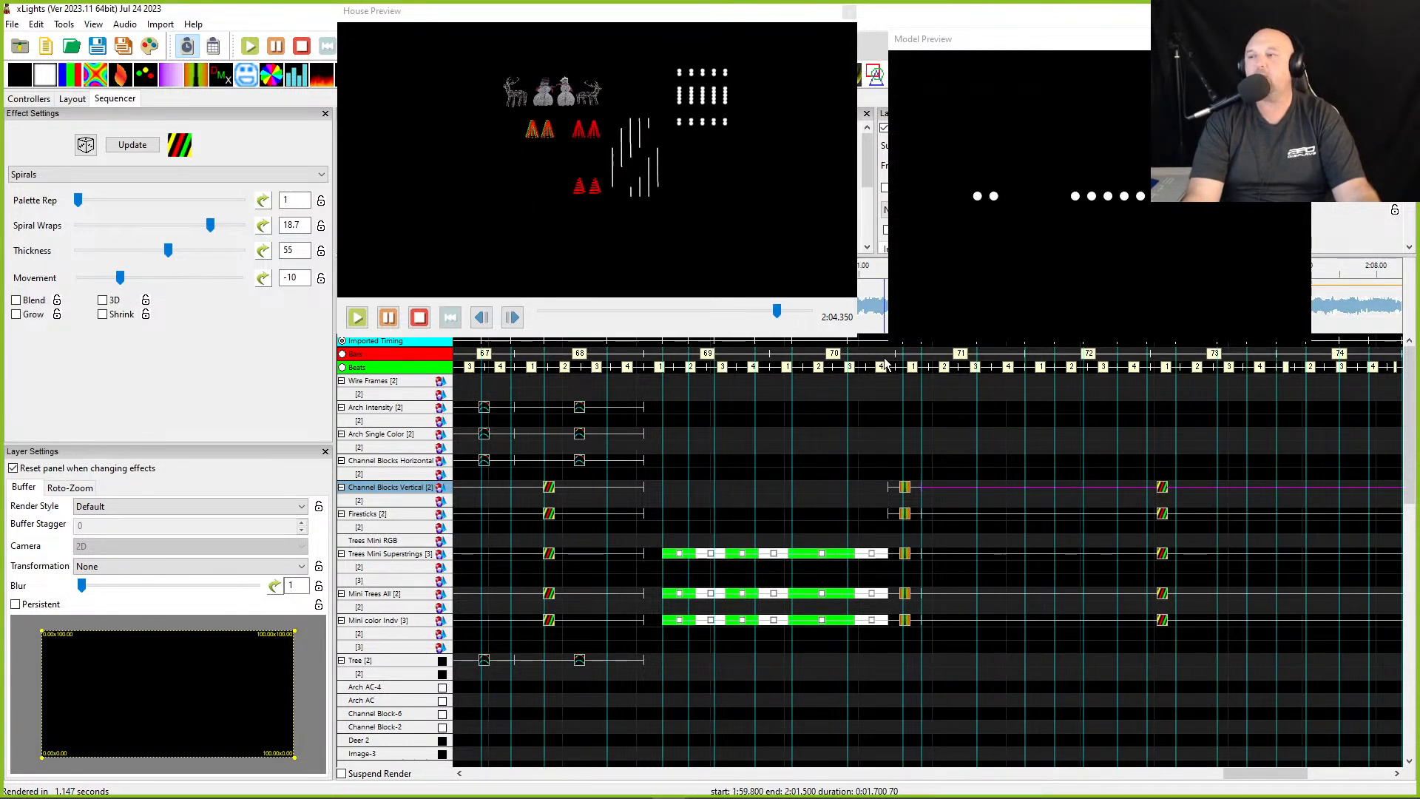
left_click(1161, 515)
scroll(1062, 513, "right", 7)
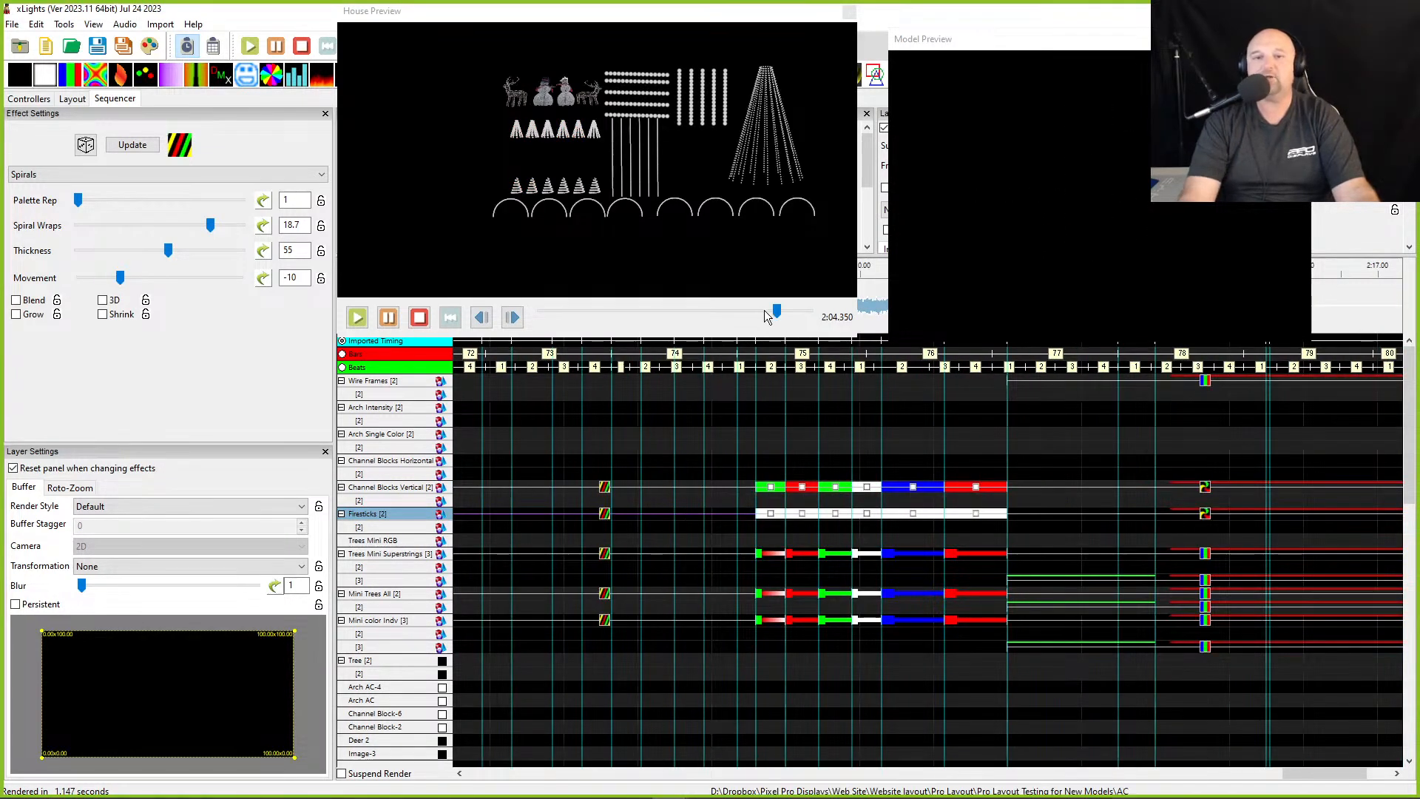
left_click(745, 460)
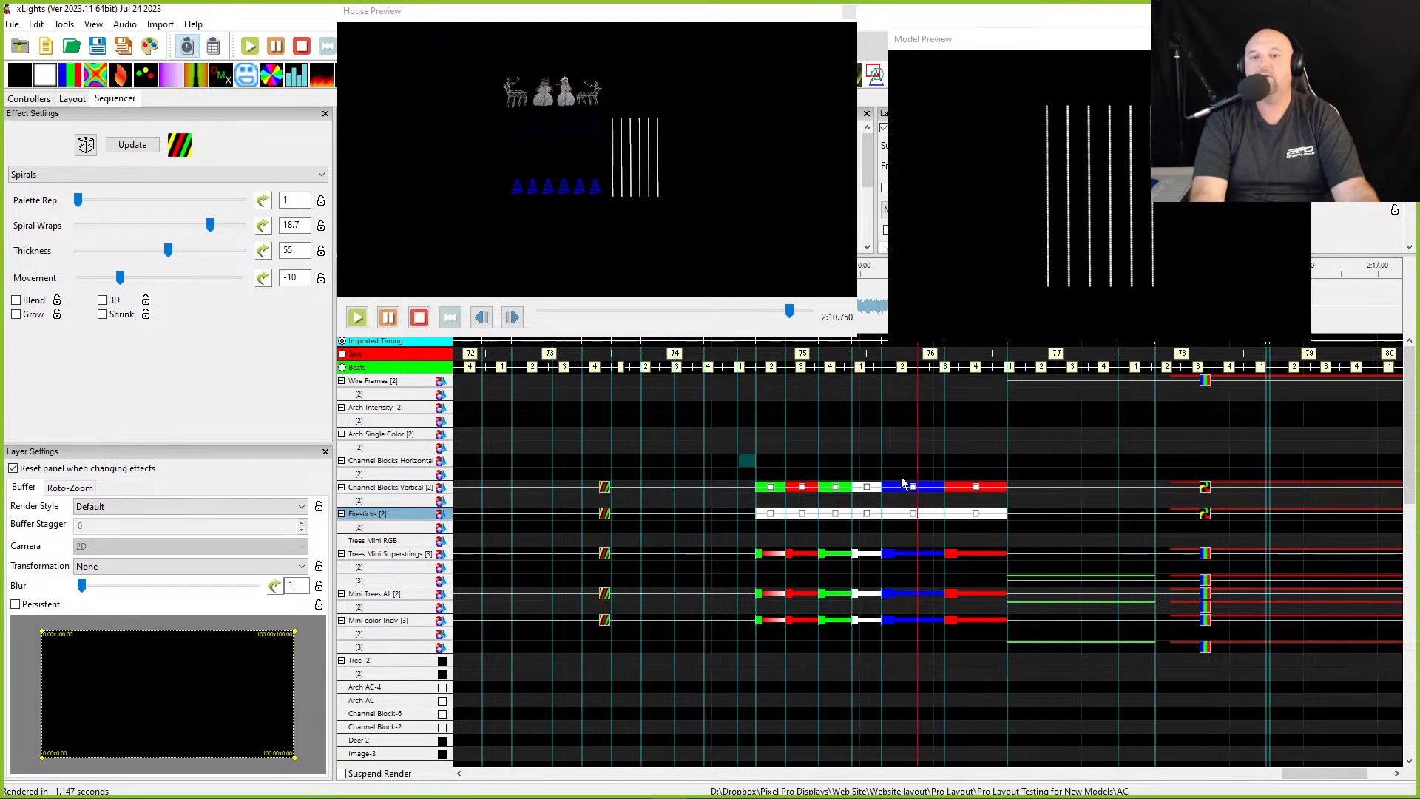
key("space")
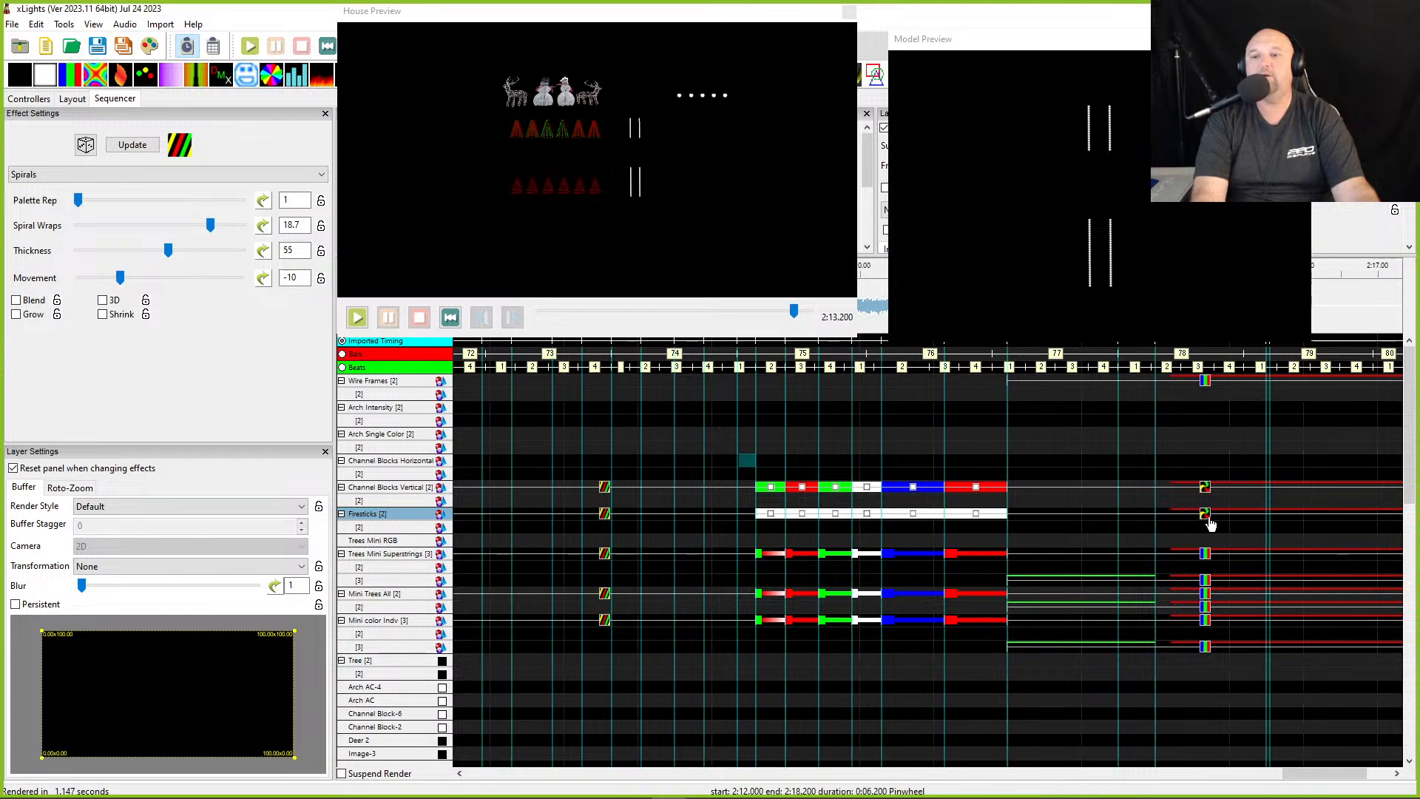
left_click(1204, 512)
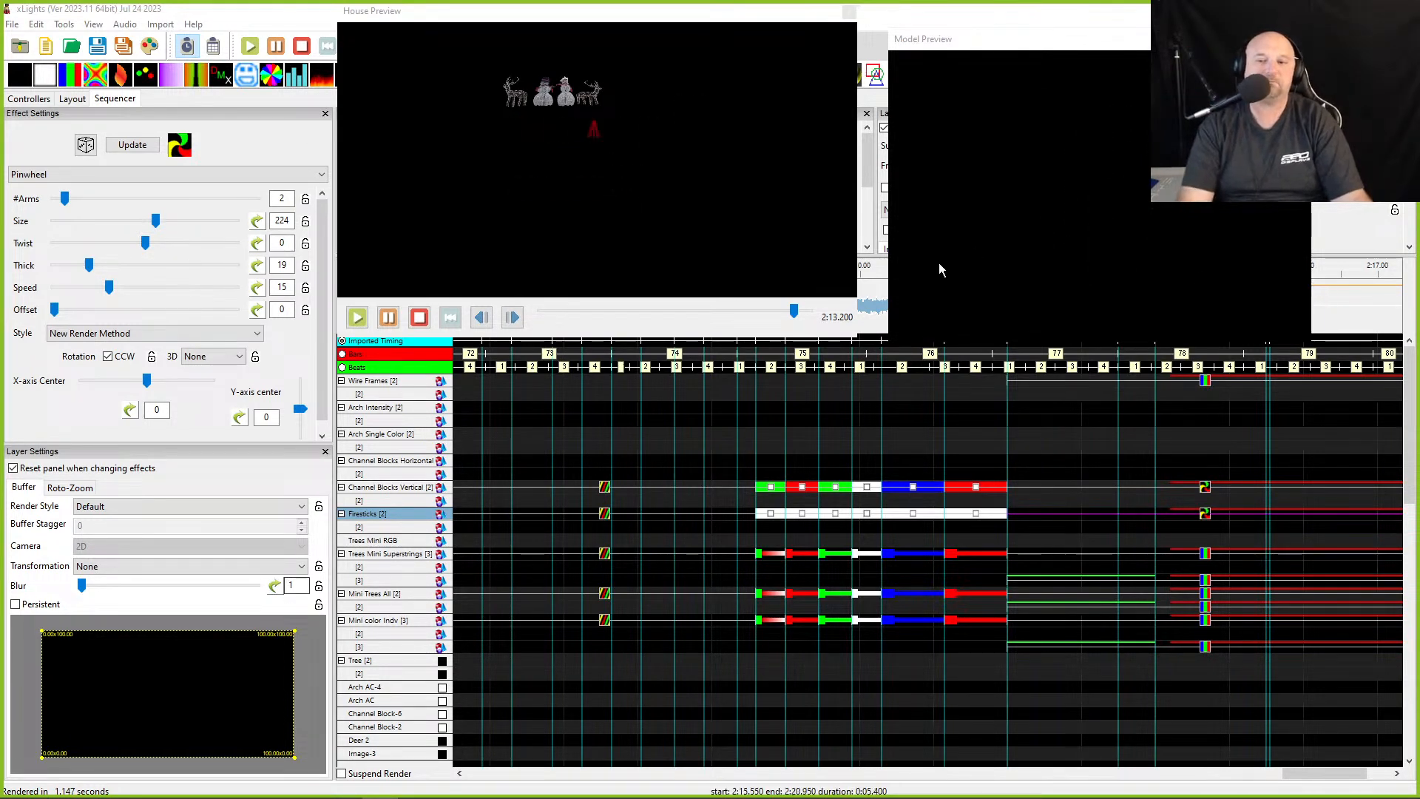
left_click(1020, 527)
scroll(875, 512, "left", 6)
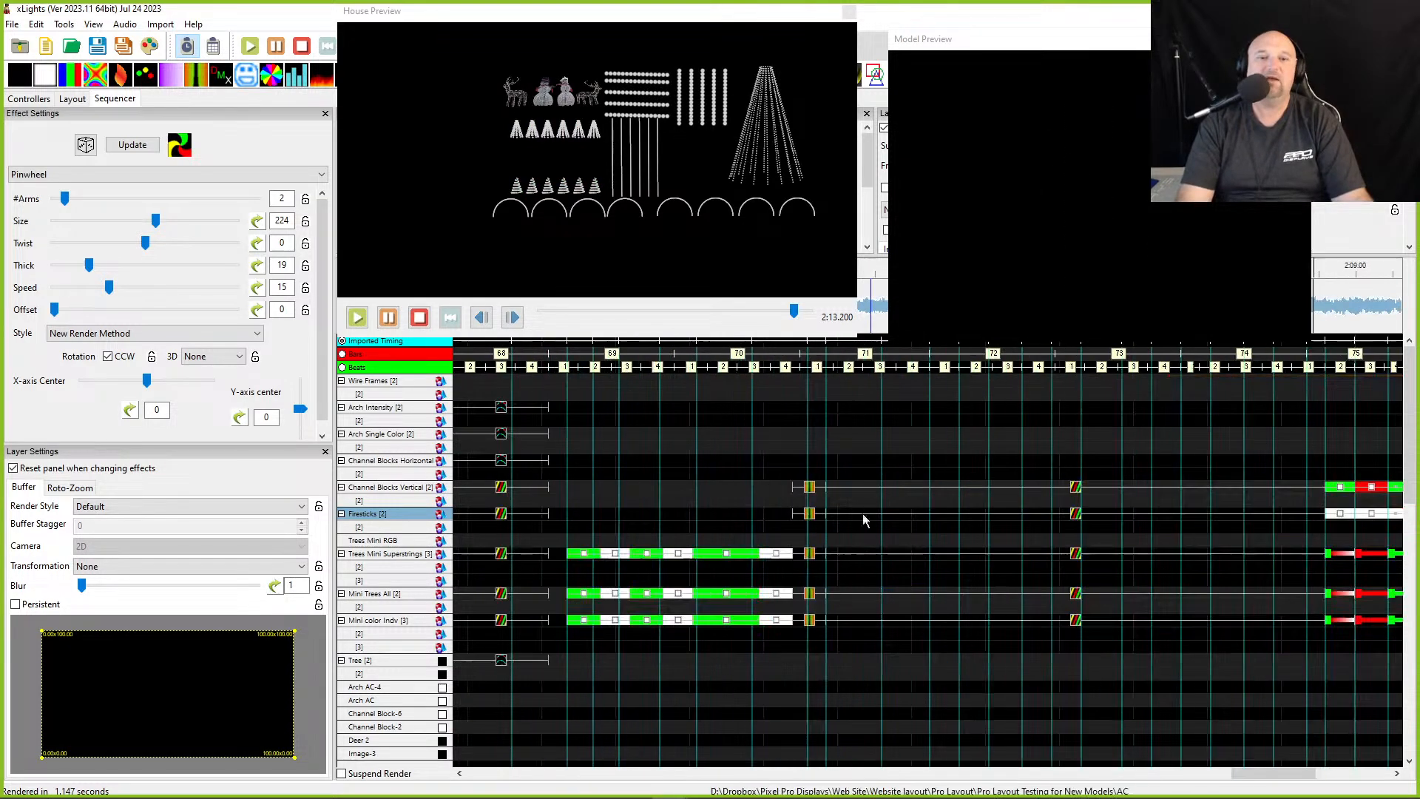
scroll(660, 513, "left", 5)
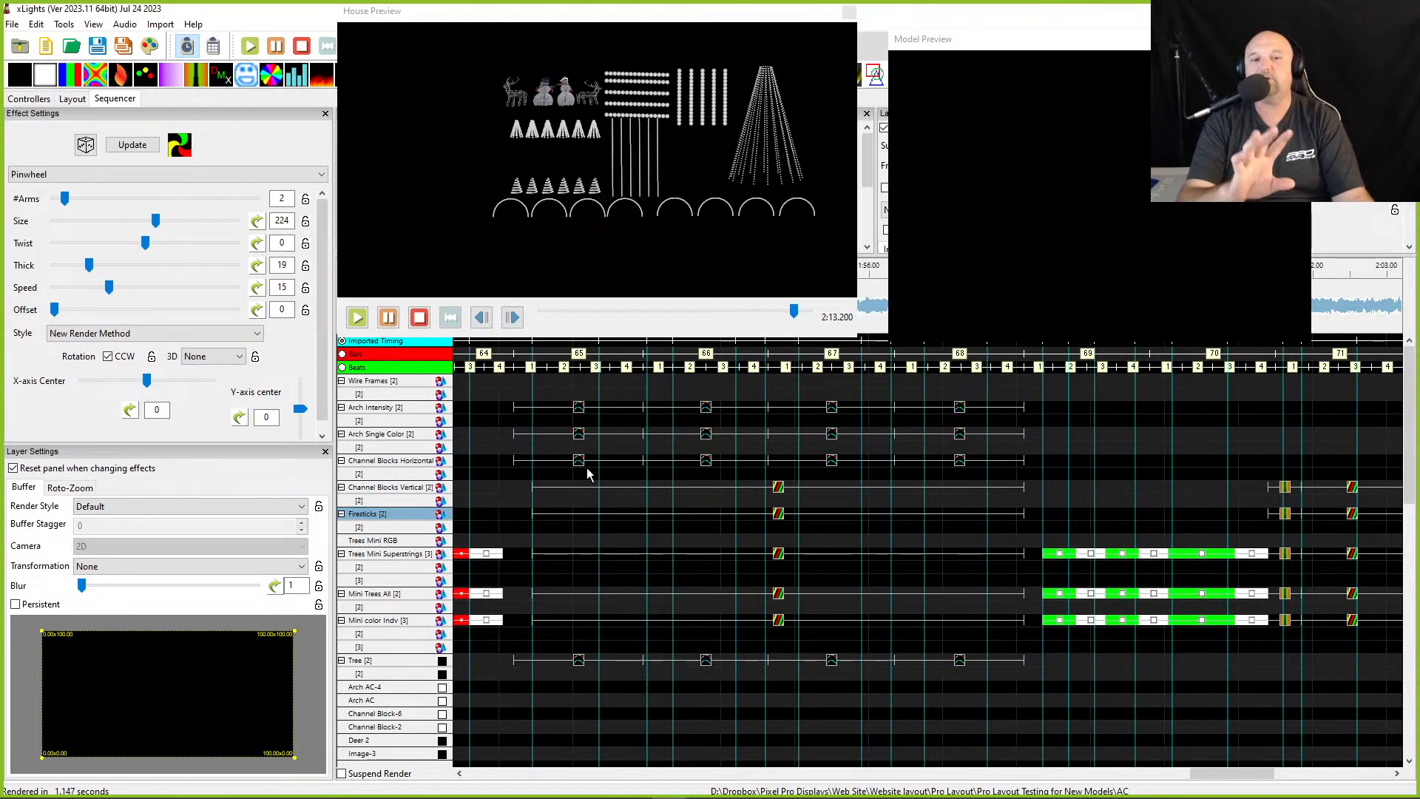
- Select the first Channel Blocks Horizontal Single Strand effect and compare it with the arch effect in the house preview
left_click(590, 464)
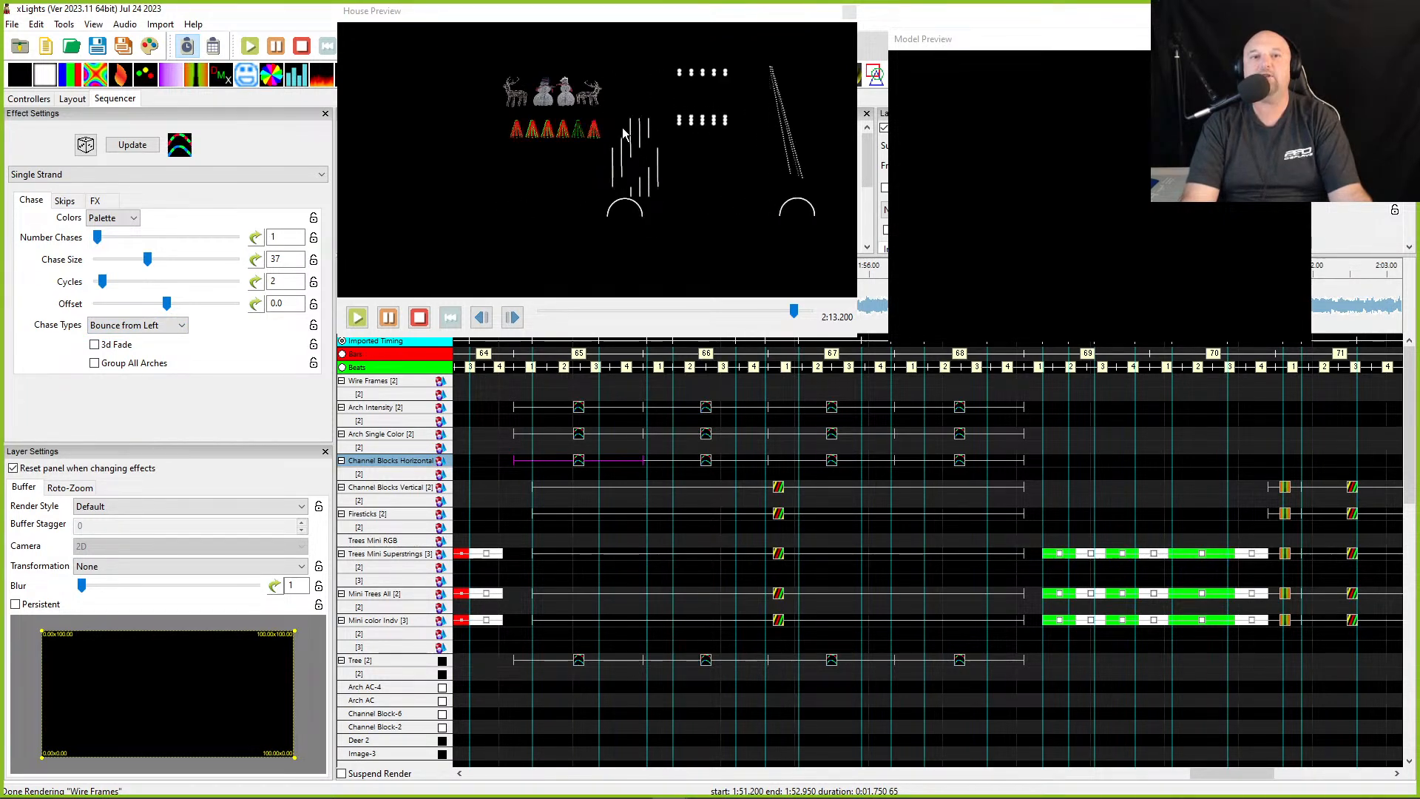
left_click_drag(615, 91, 644, 118)
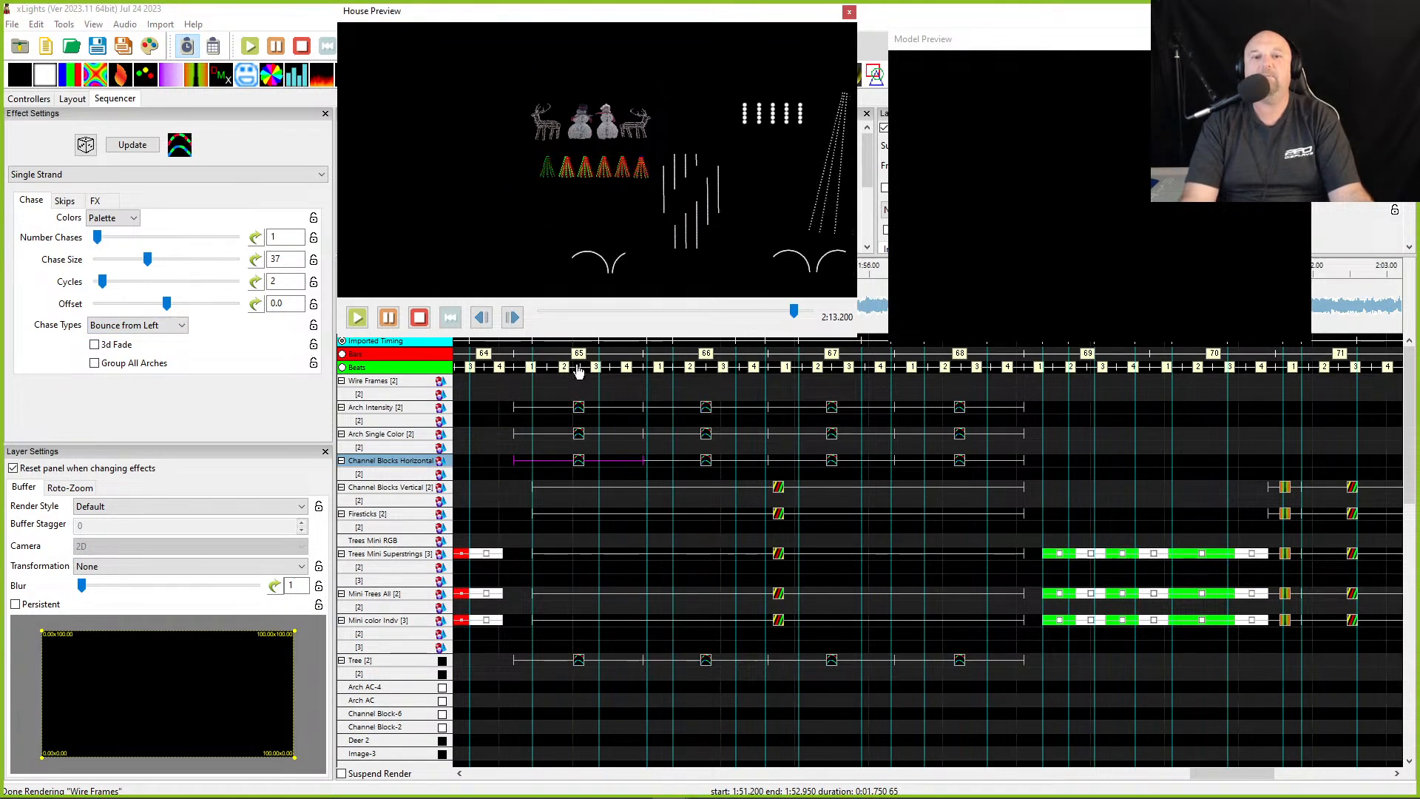
left_click(562, 407)
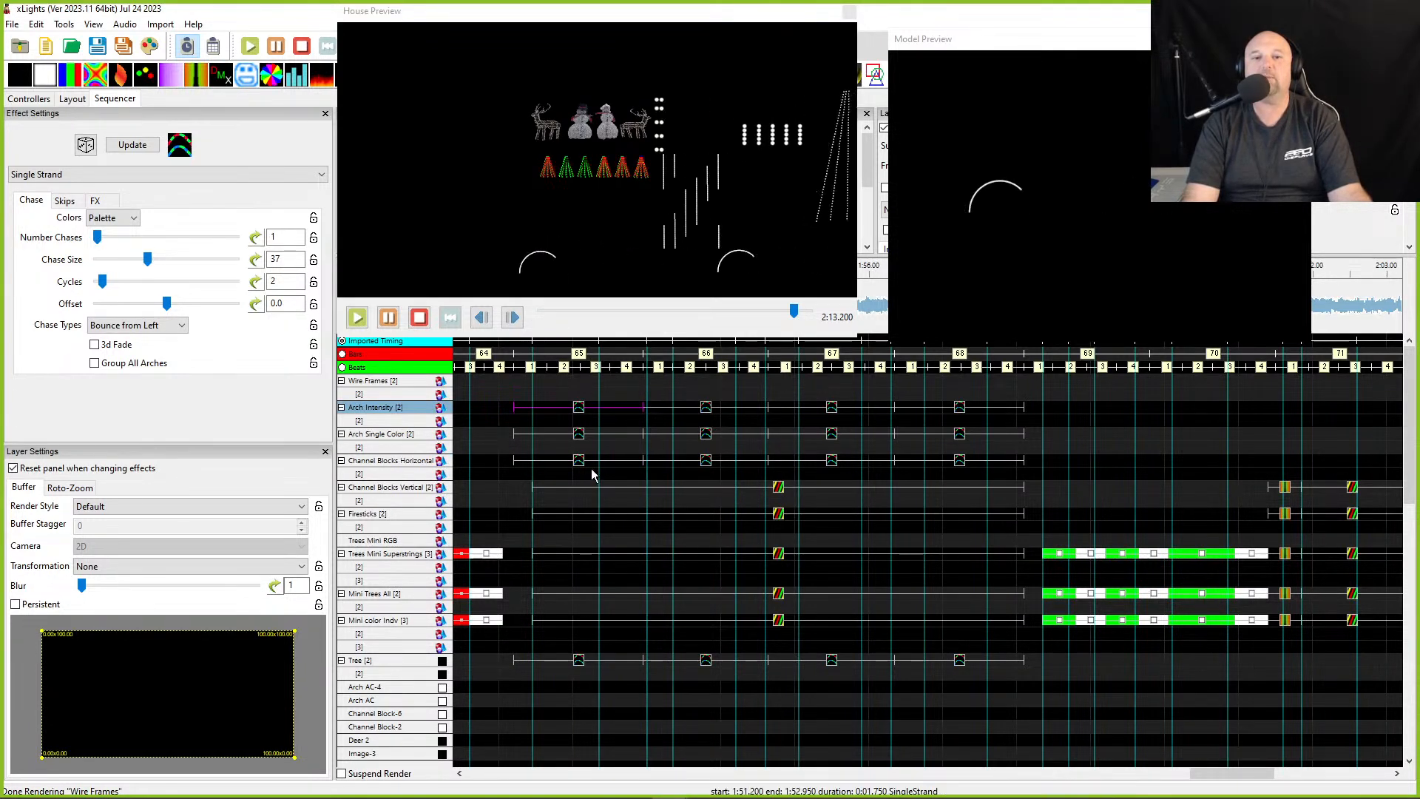
left_click(576, 461)
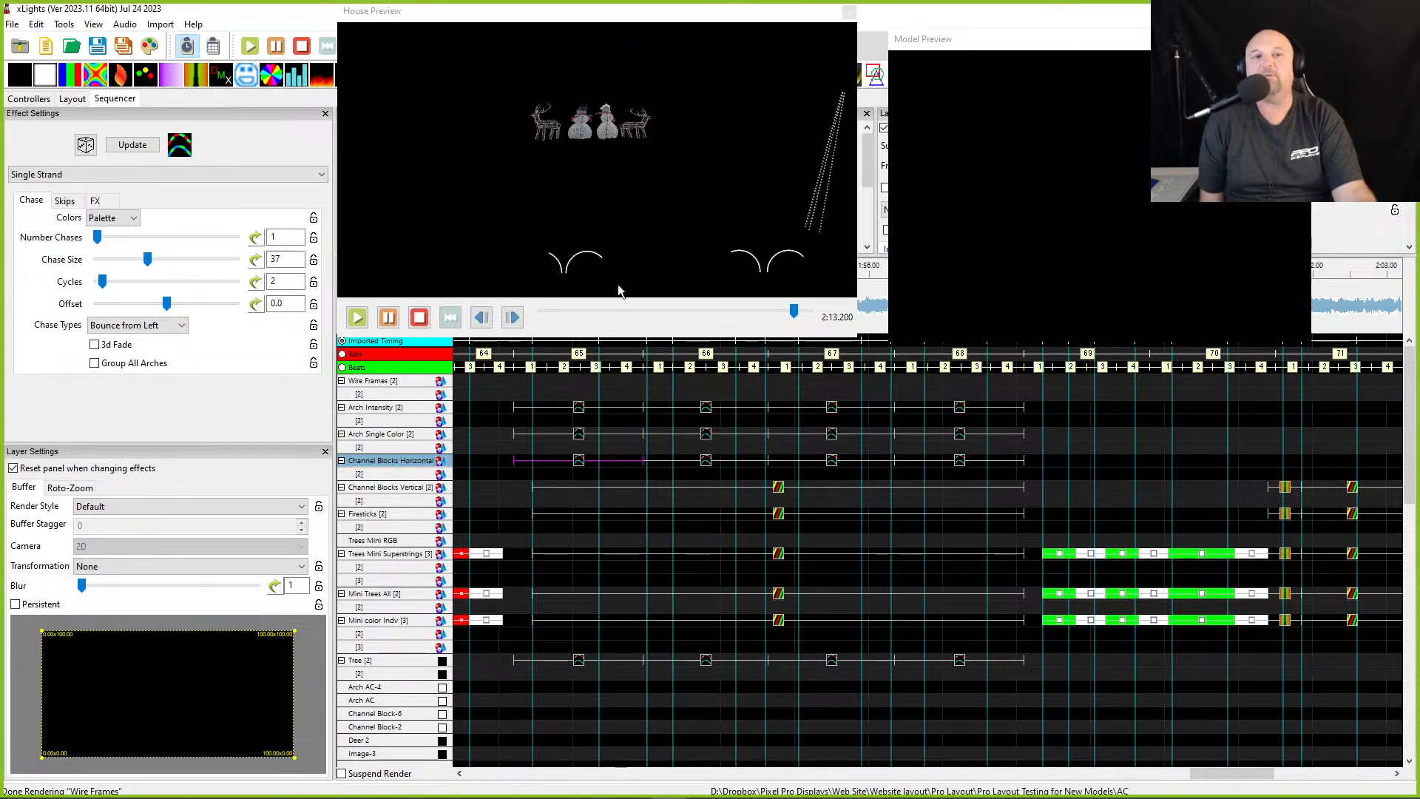
left_click_drag(617, 12, 1122, 23)
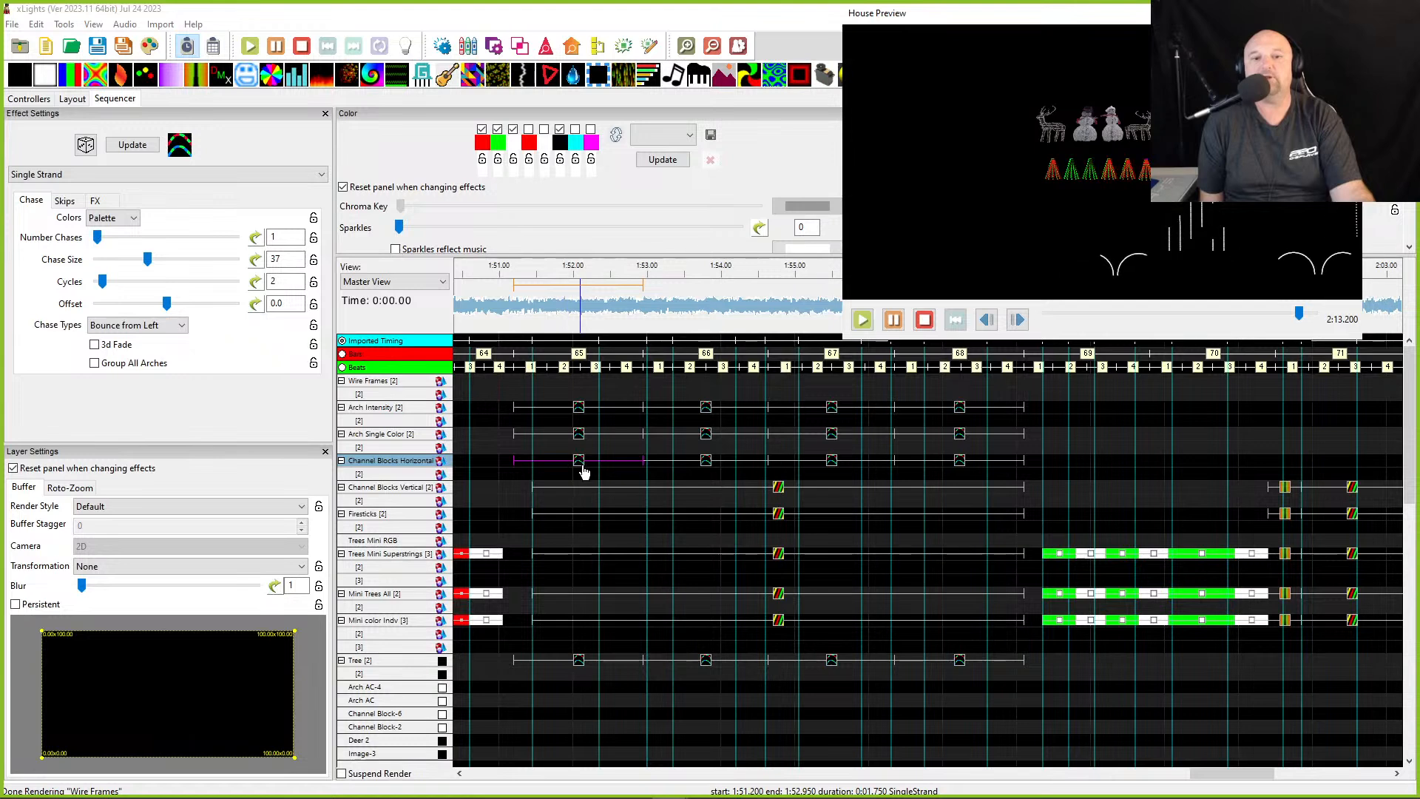
- Turn off the green palette color and set the Channel Blocks Horizontal effect's render style to Per Model Per Preview
left_click(497, 130)
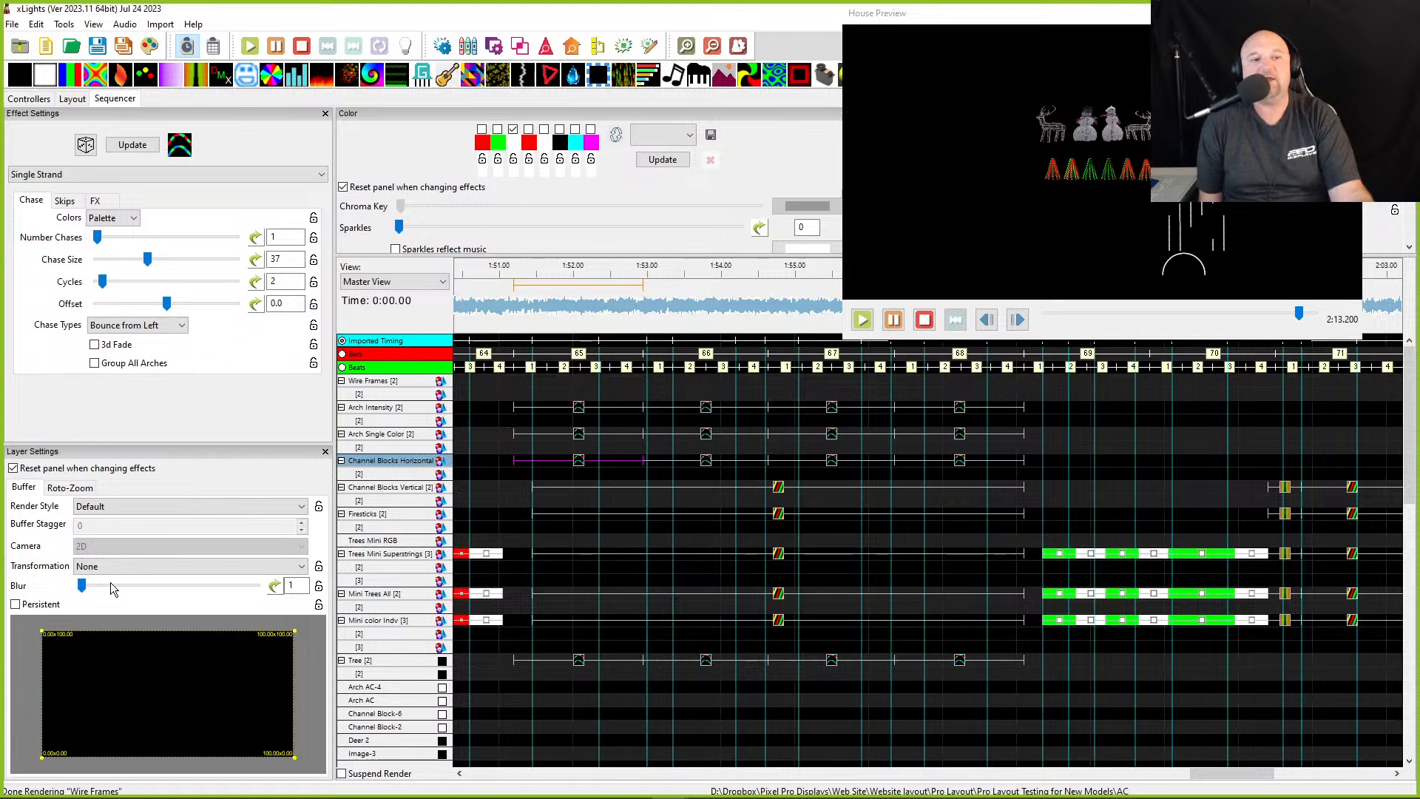
left_click(111, 506)
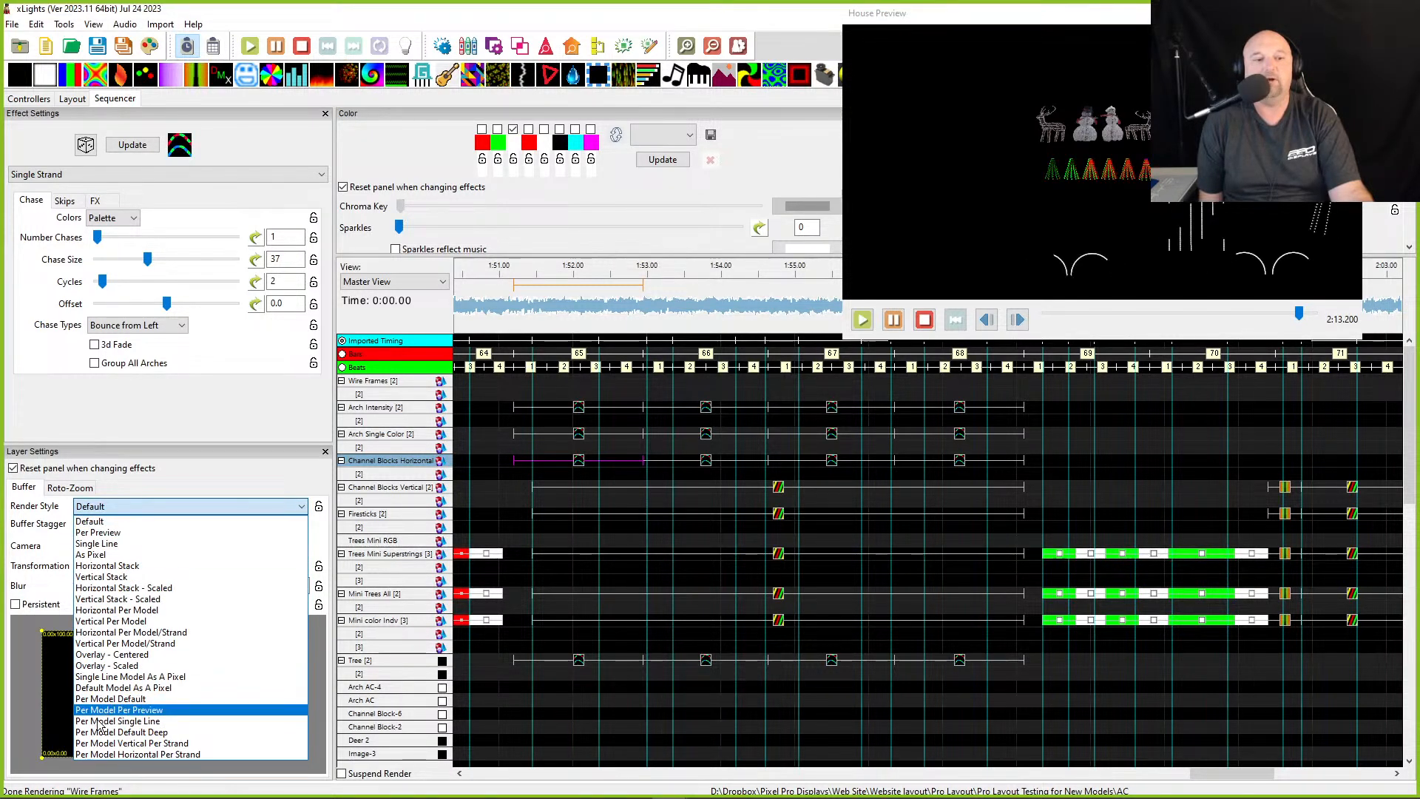
left_click(97, 710)
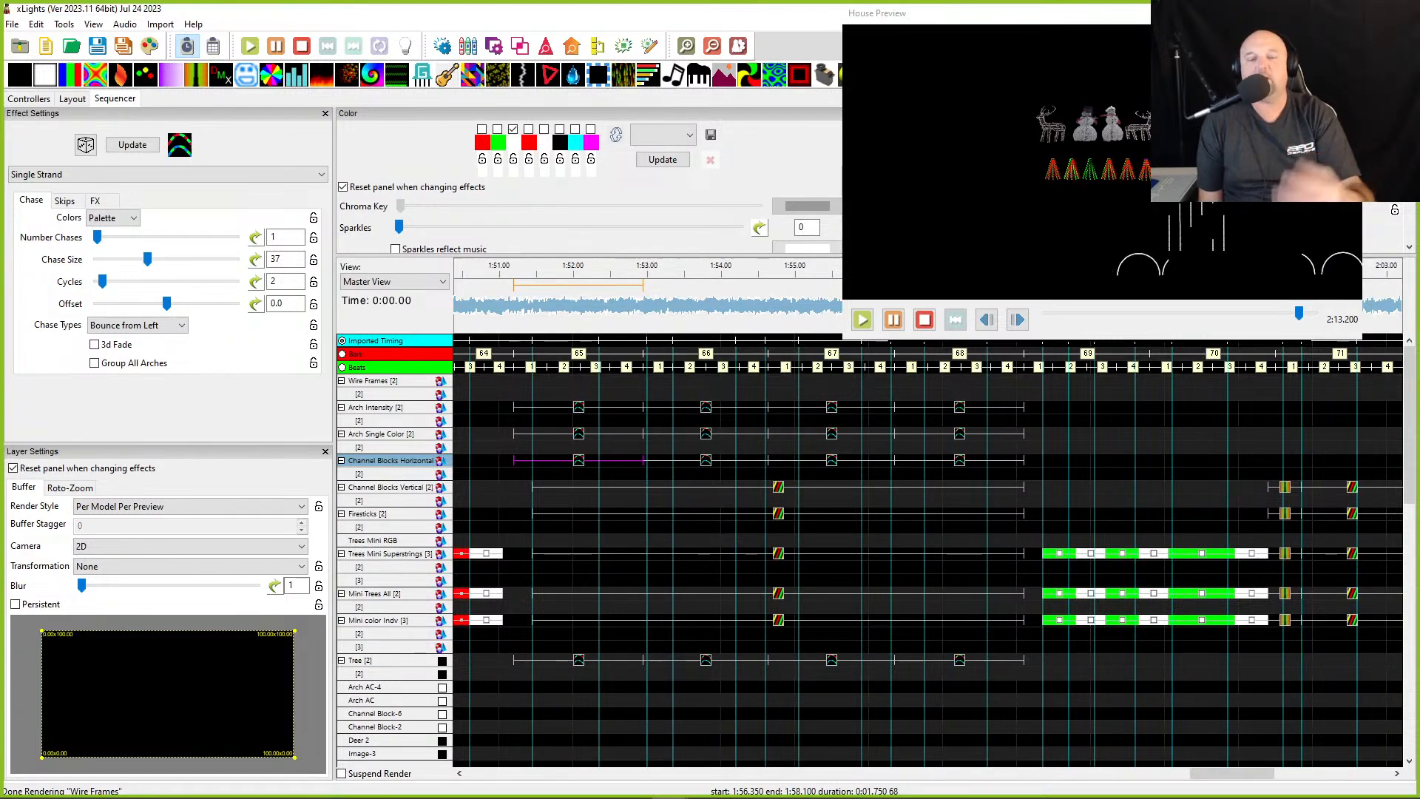
- Select the following Channel Blocks Horizontal effects and play them to check how they render in the house preview
left_click(708, 465)
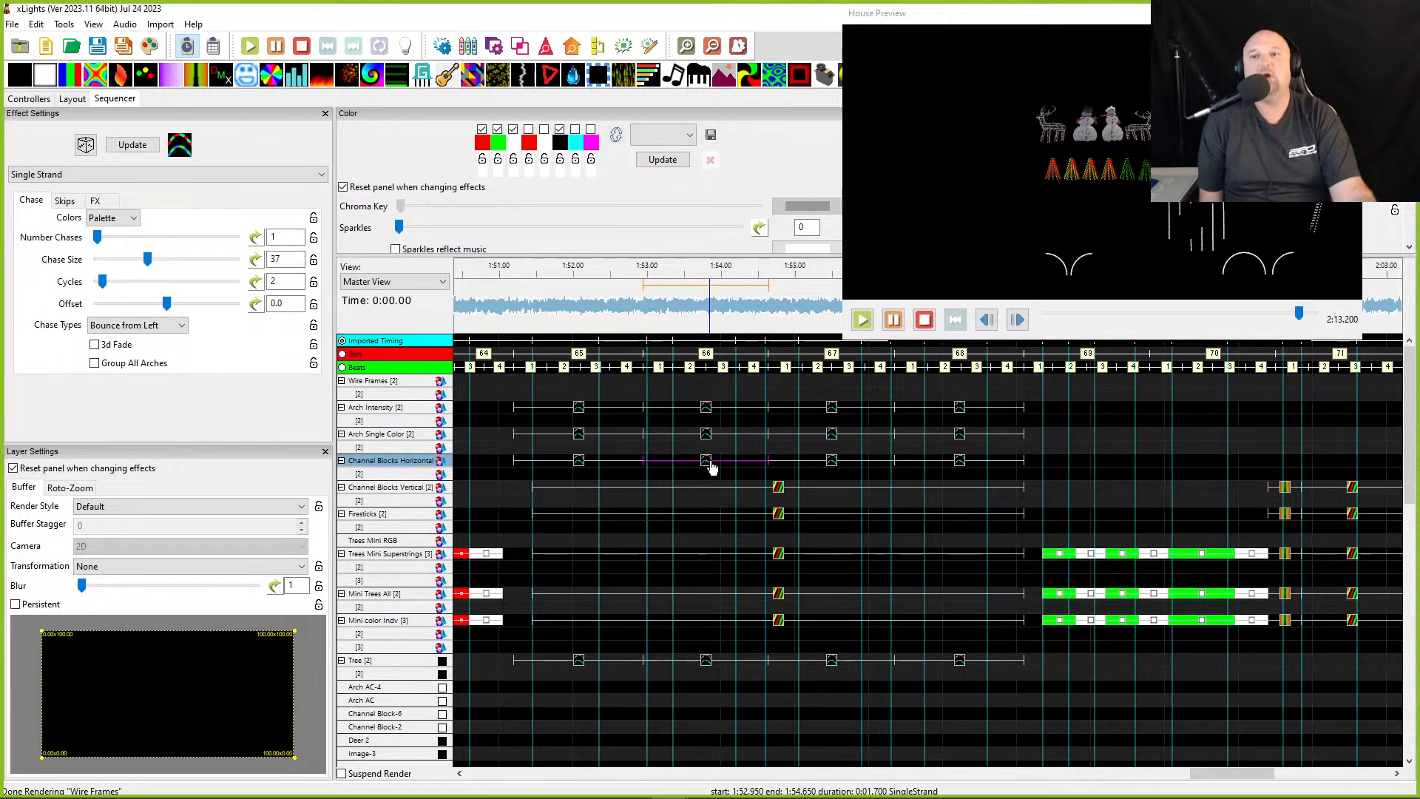
left_click_drag(496, 465, 699, 465)
left_click(704, 464)
left_click(647, 297)
key("space")
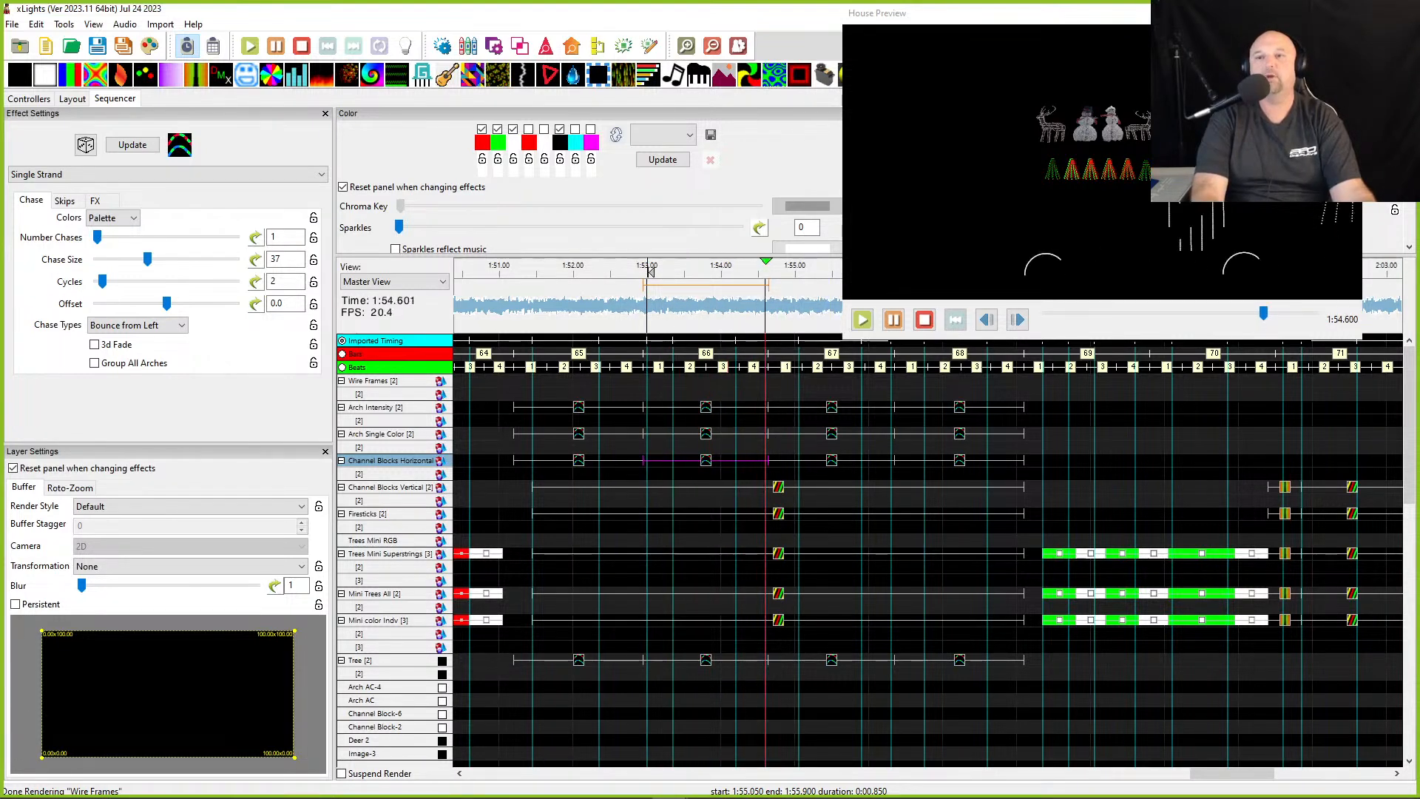
scroll(1203, 159, "up", 4)
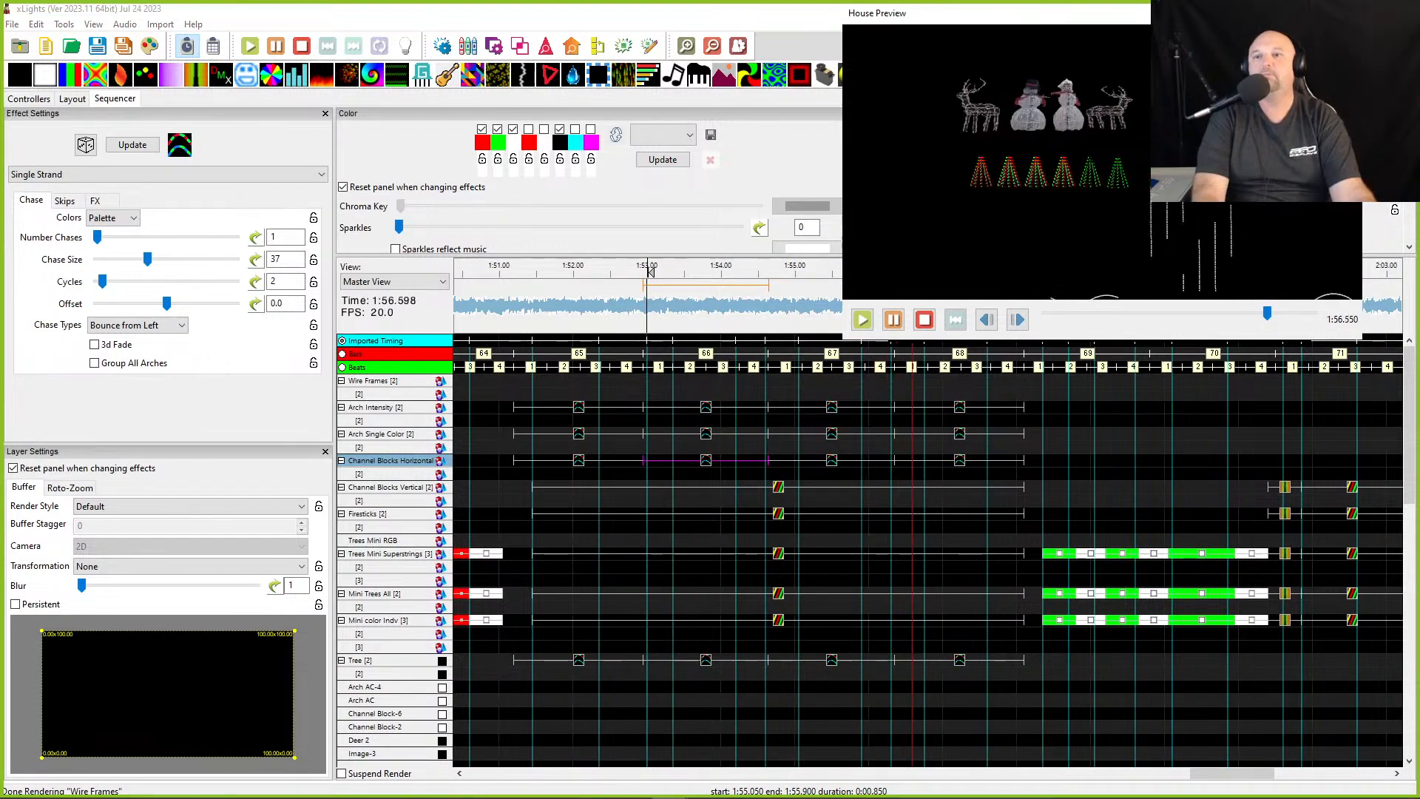
left_click_drag(1180, 172, 1100, 180)
key("space")
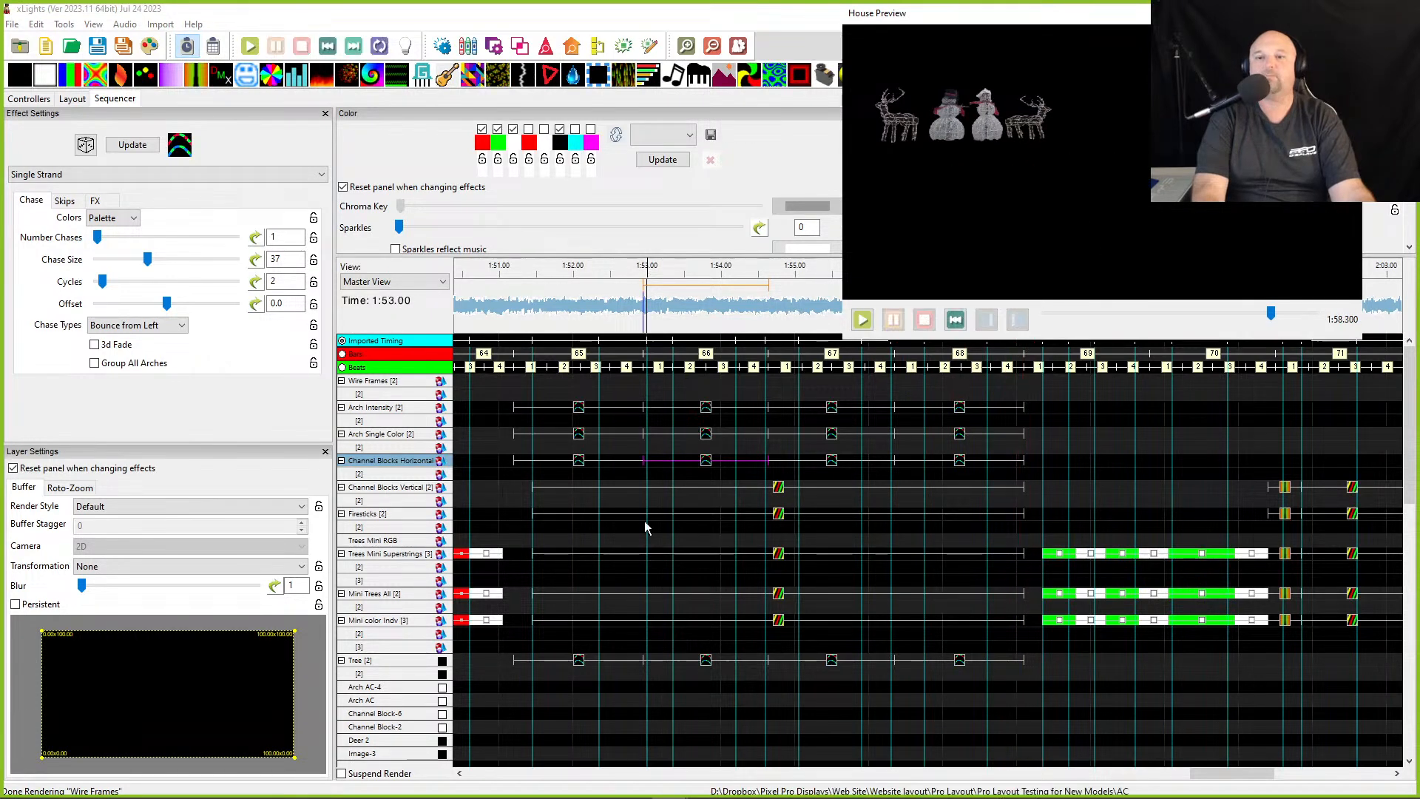
- Select all Channel Blocks Horizontal effects and apply the Per Model Per Preview render style to them
left_click(580, 462)
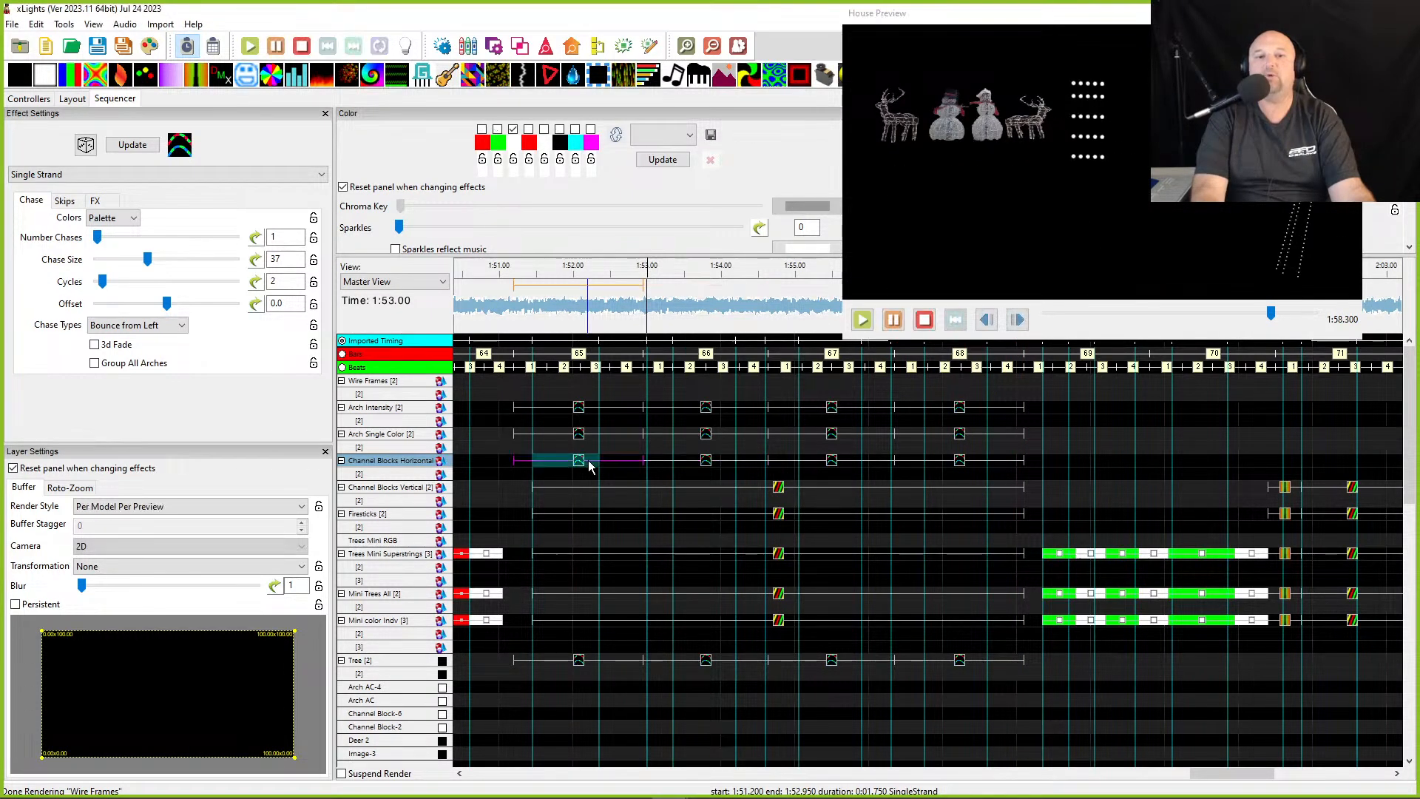
key("space")
left_click_drag(490, 465, 976, 469)
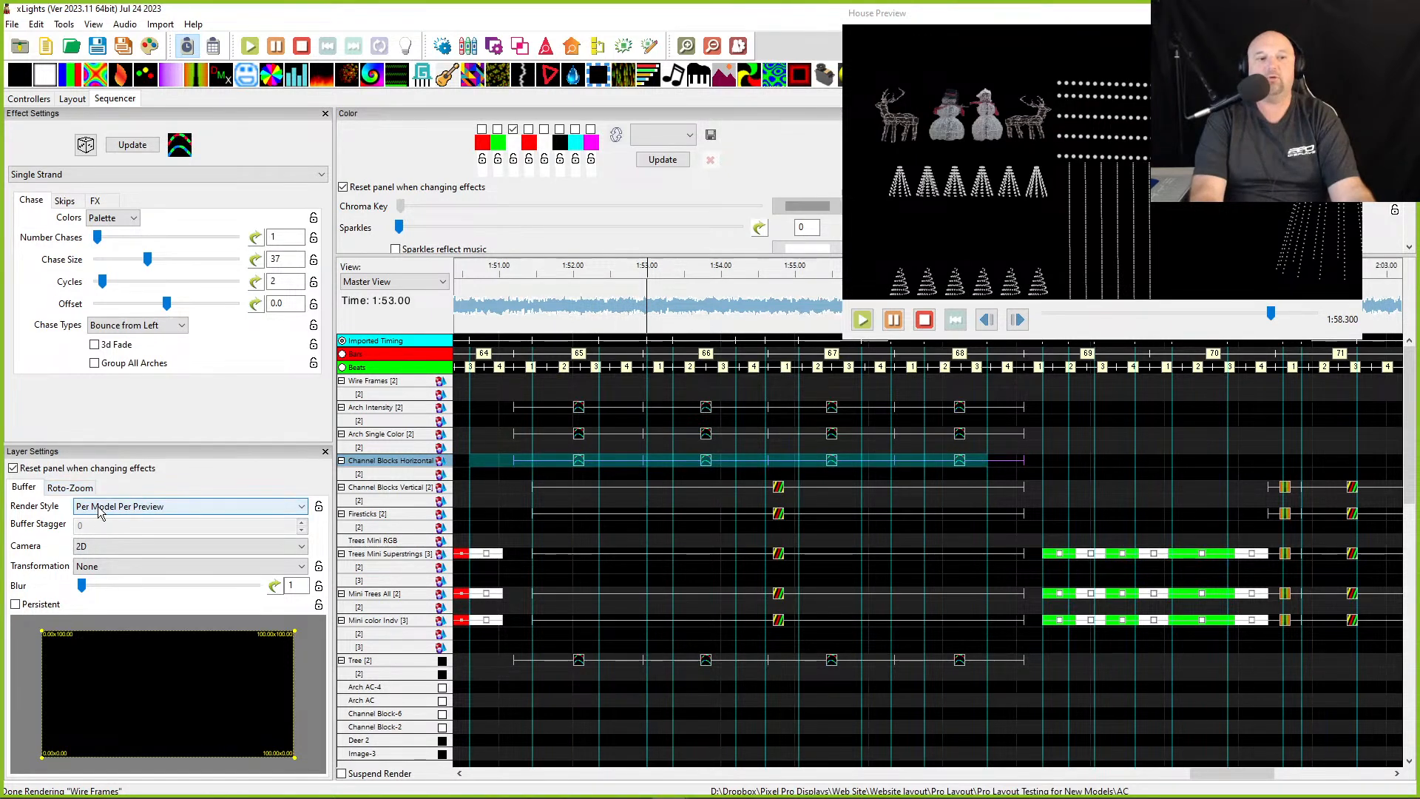
left_click(140, 516)
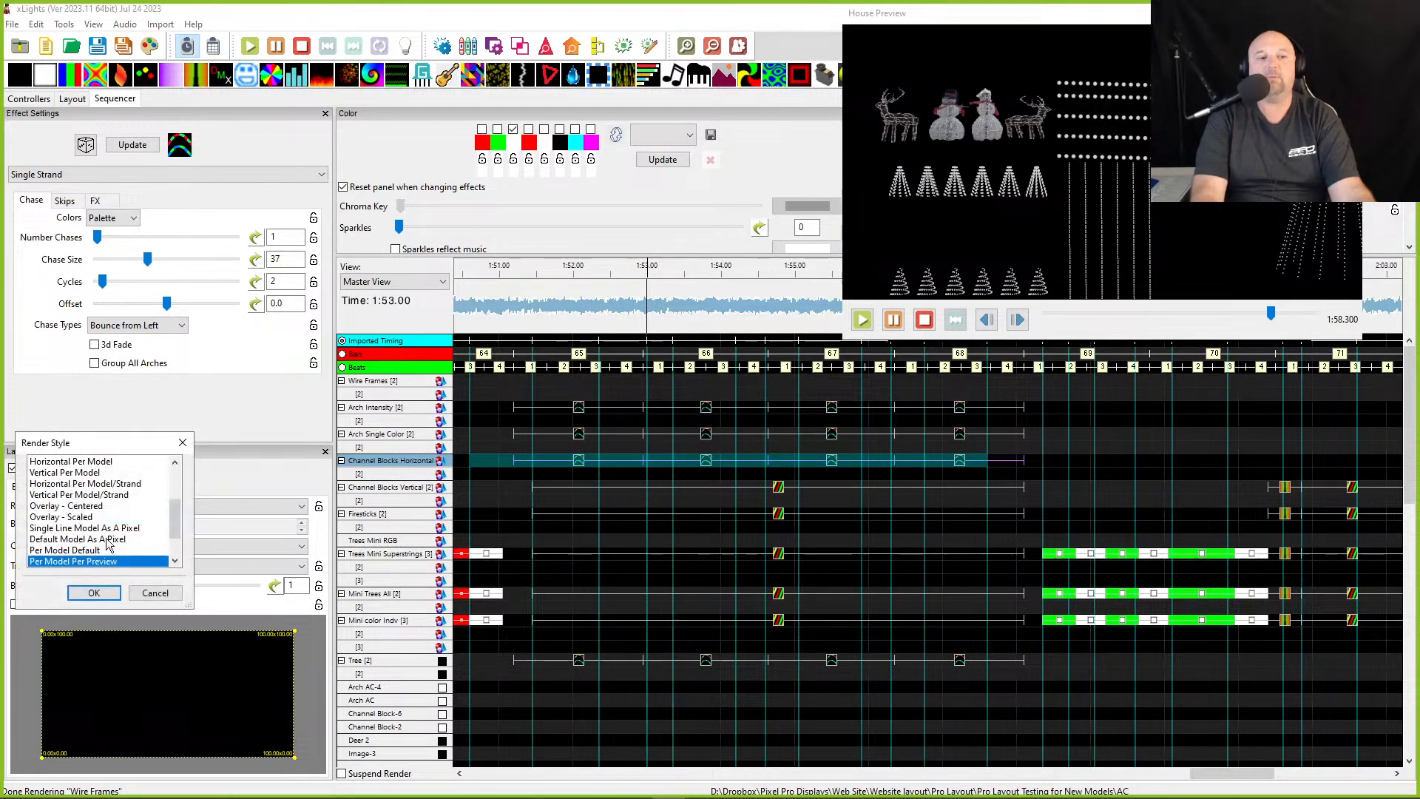
left_click(94, 593)
- Play the section from about 1:51 to preview the updated Channel Blocks Horizontal effects
left_click_drag(520, 320, 587, 323)
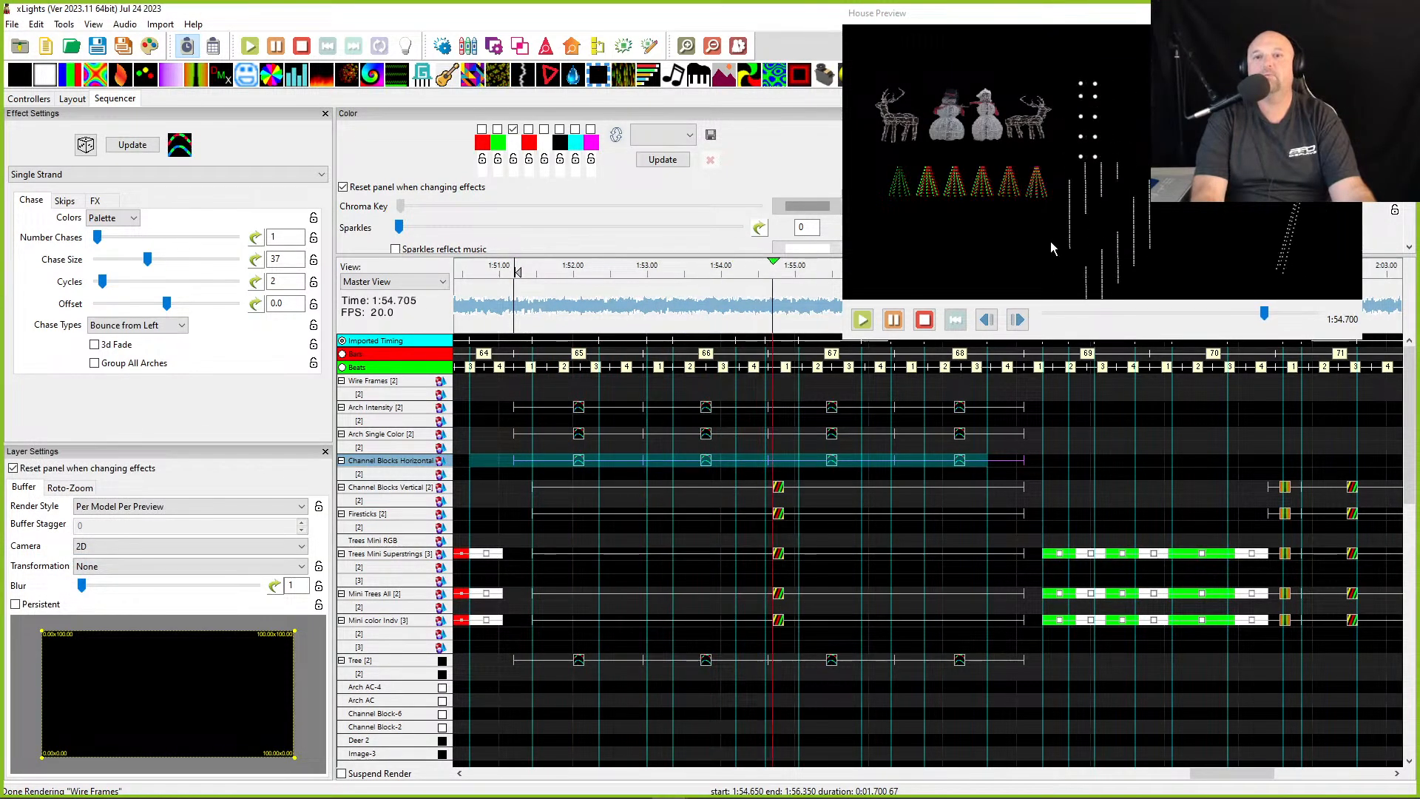
scroll(1067, 242, "down", 3)
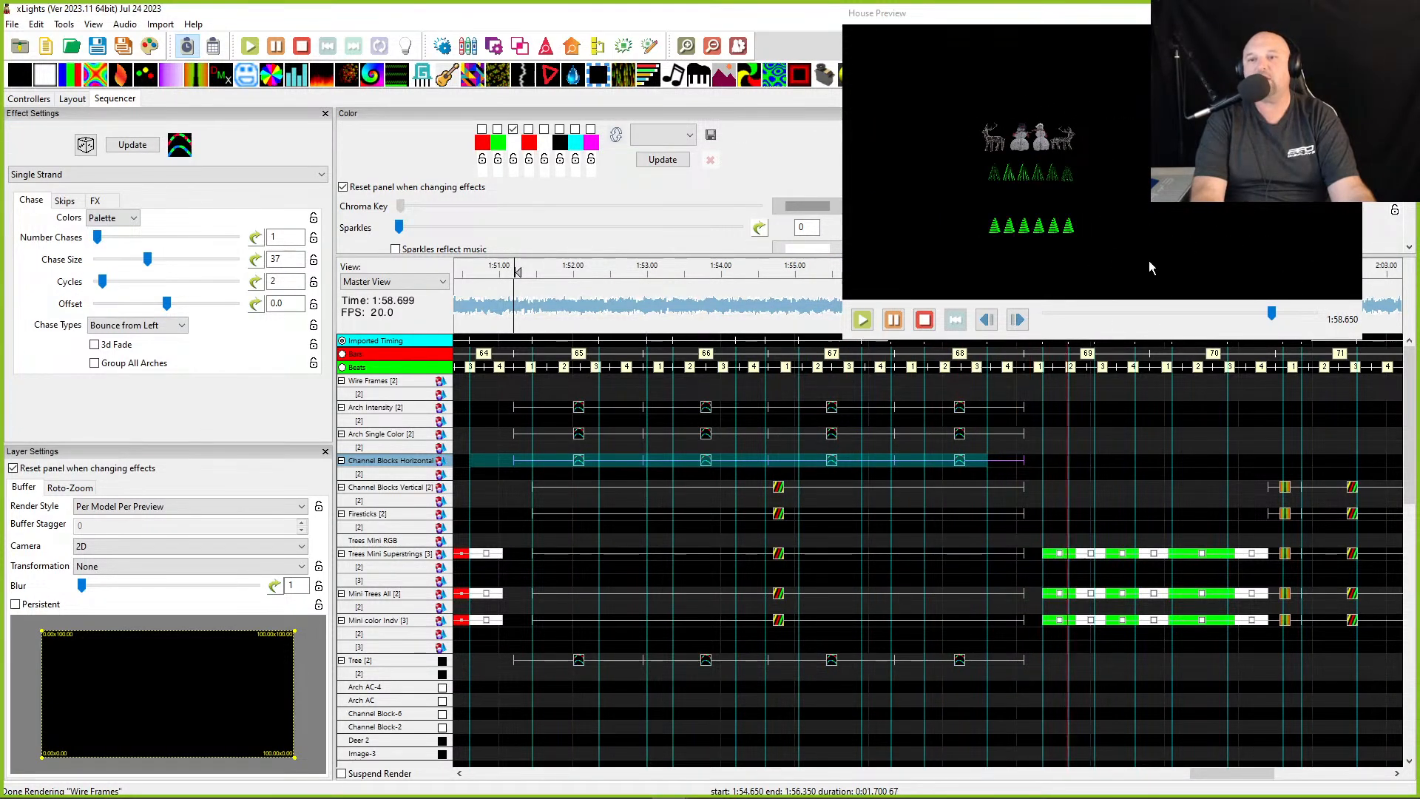
key("space")
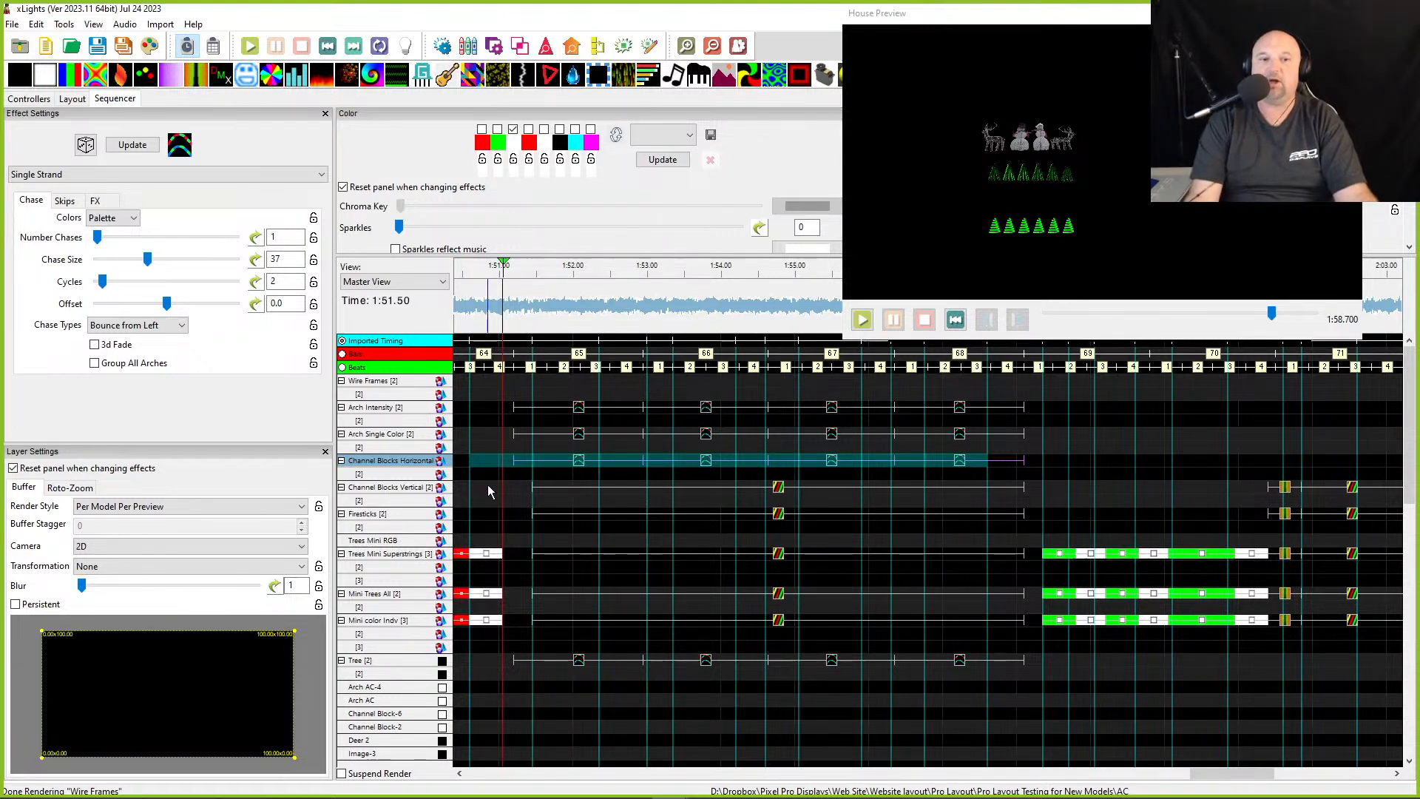
- Set the Channel Blocks Vertical Spirals effect's render style to Per Model Per Preview
left_click(545, 487)
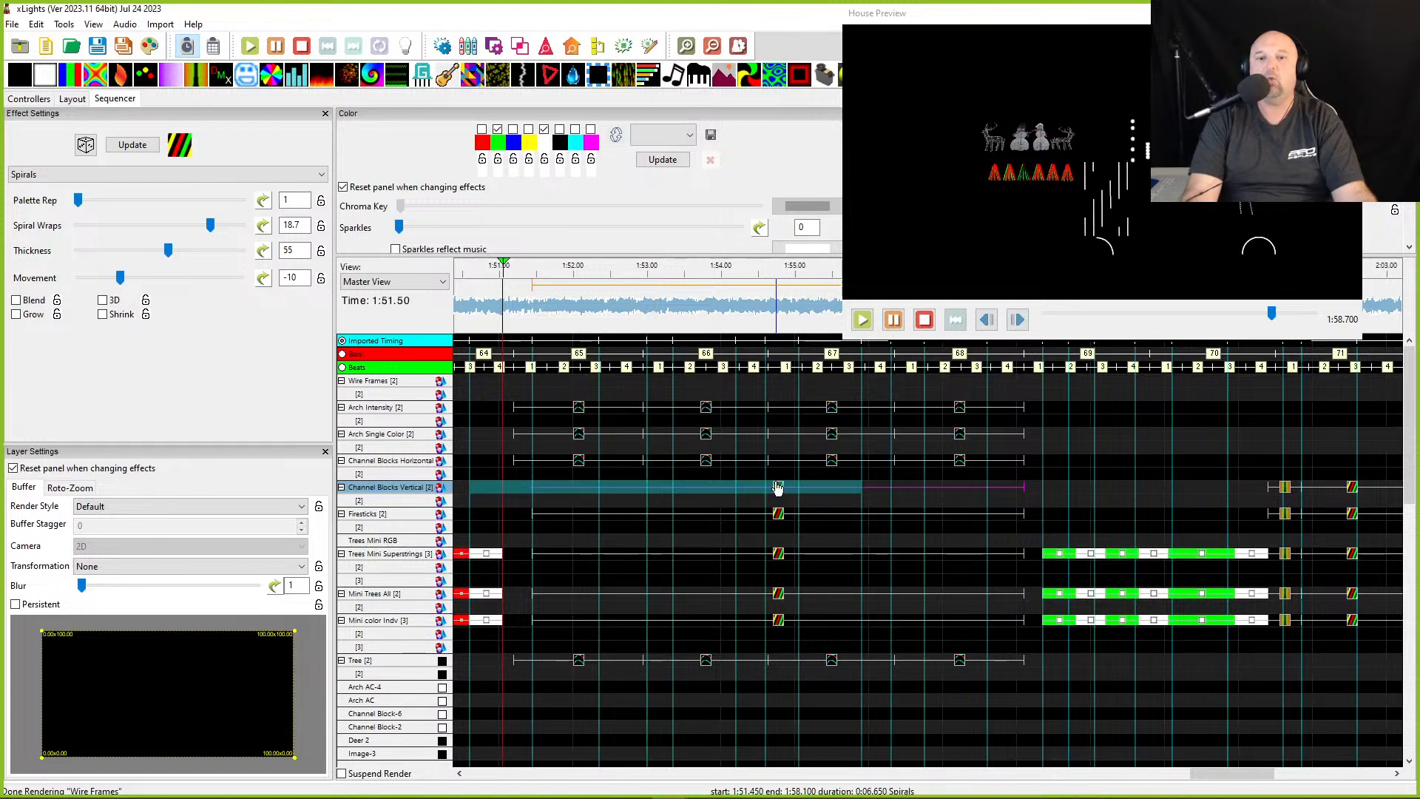
left_click(150, 507)
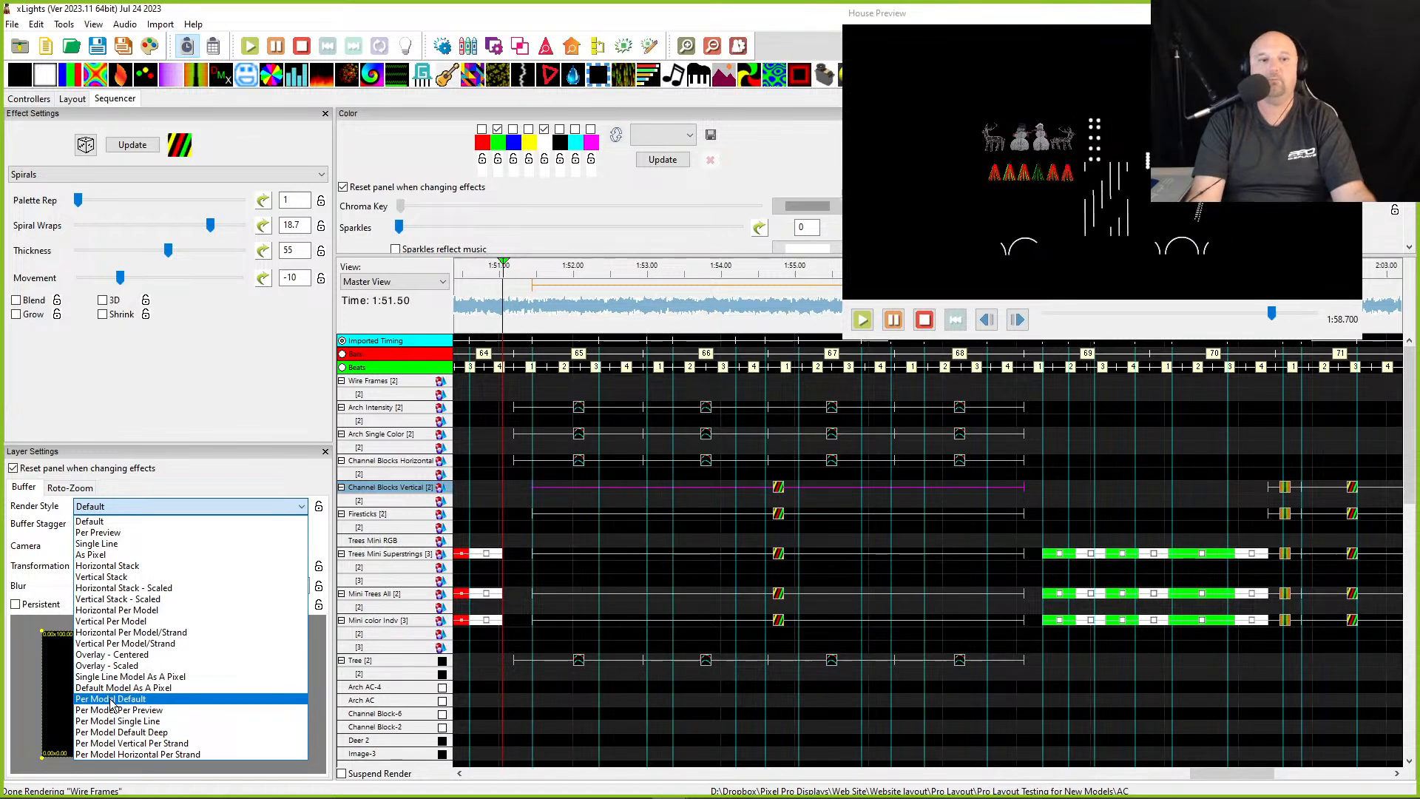
left_click(108, 709)
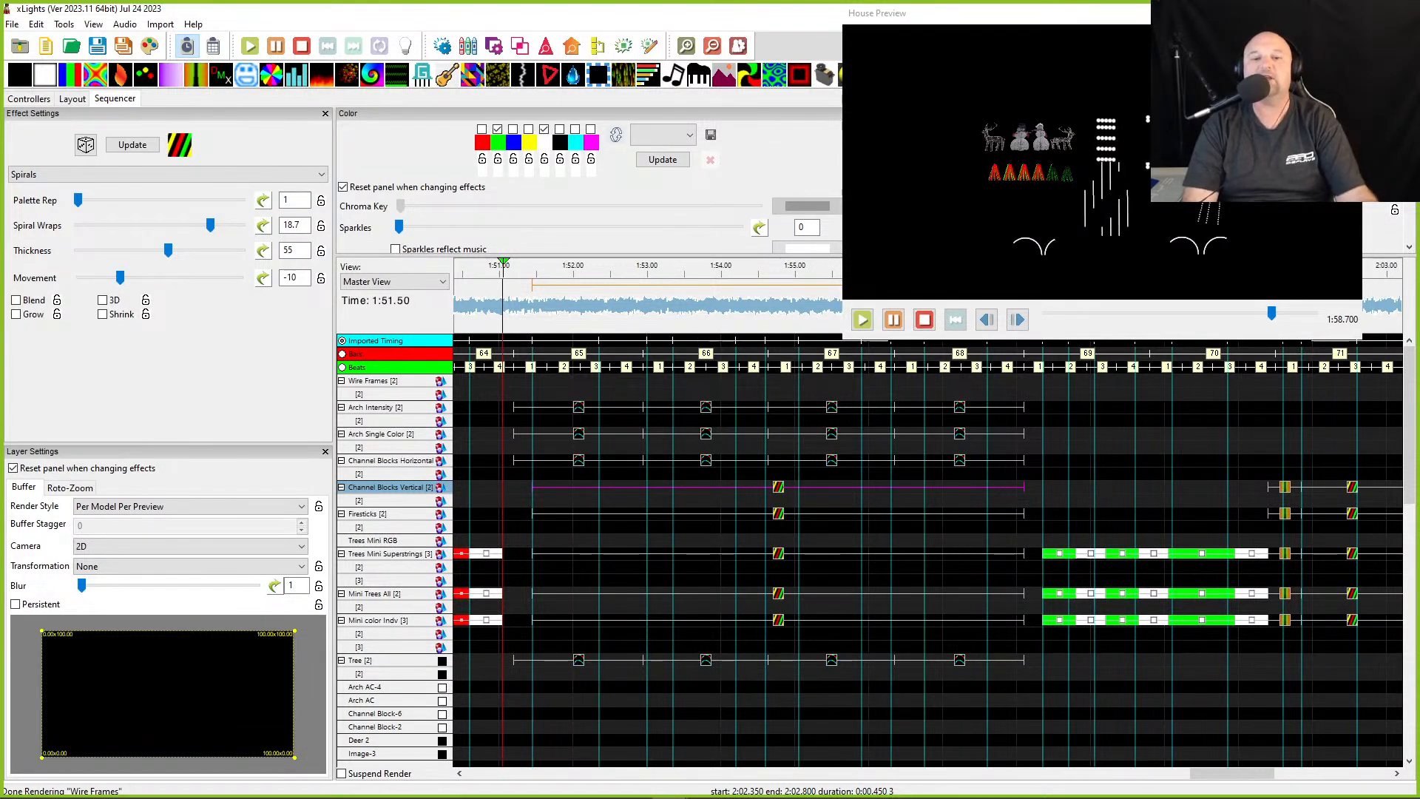
scroll(713, 515, "left", 3)
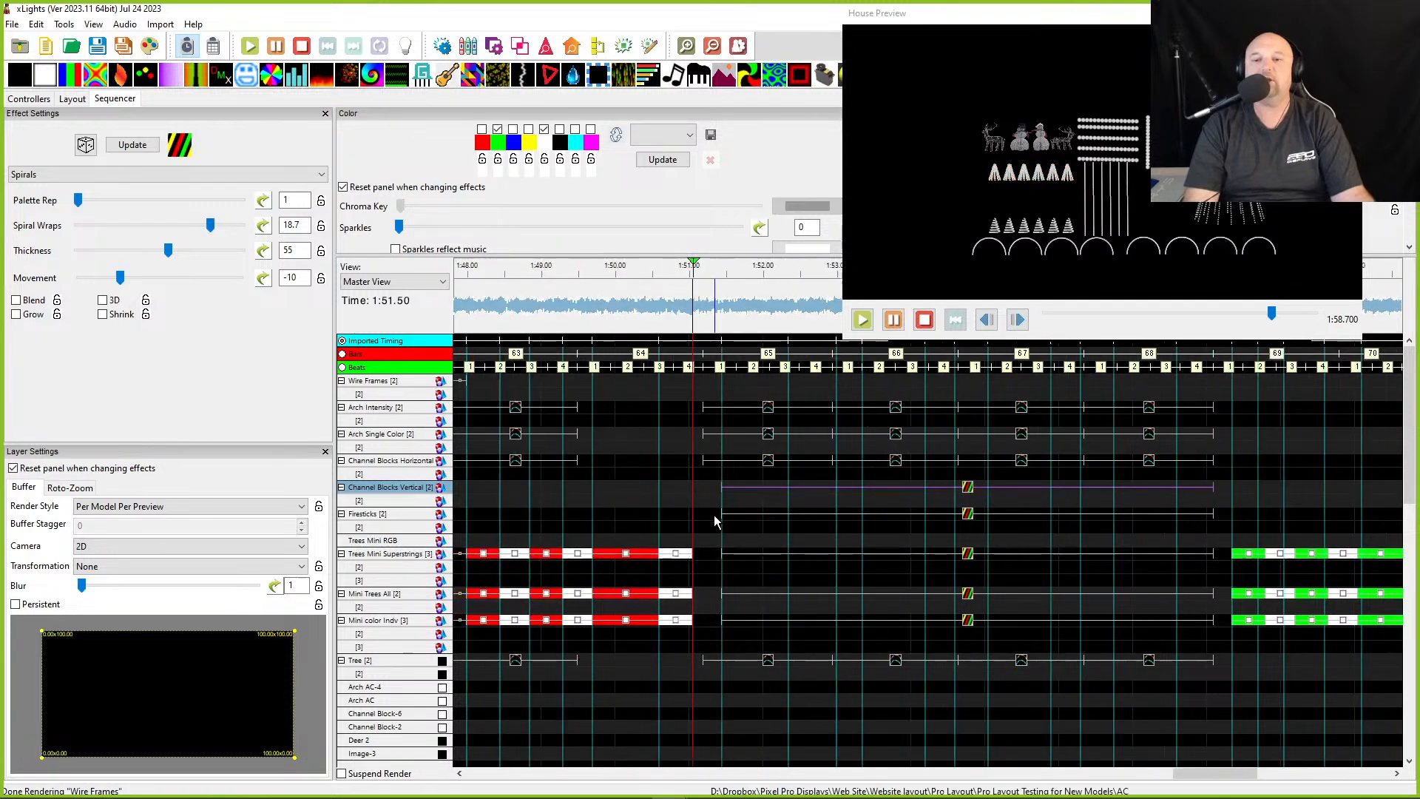
scroll(606, 516, "left", 10)
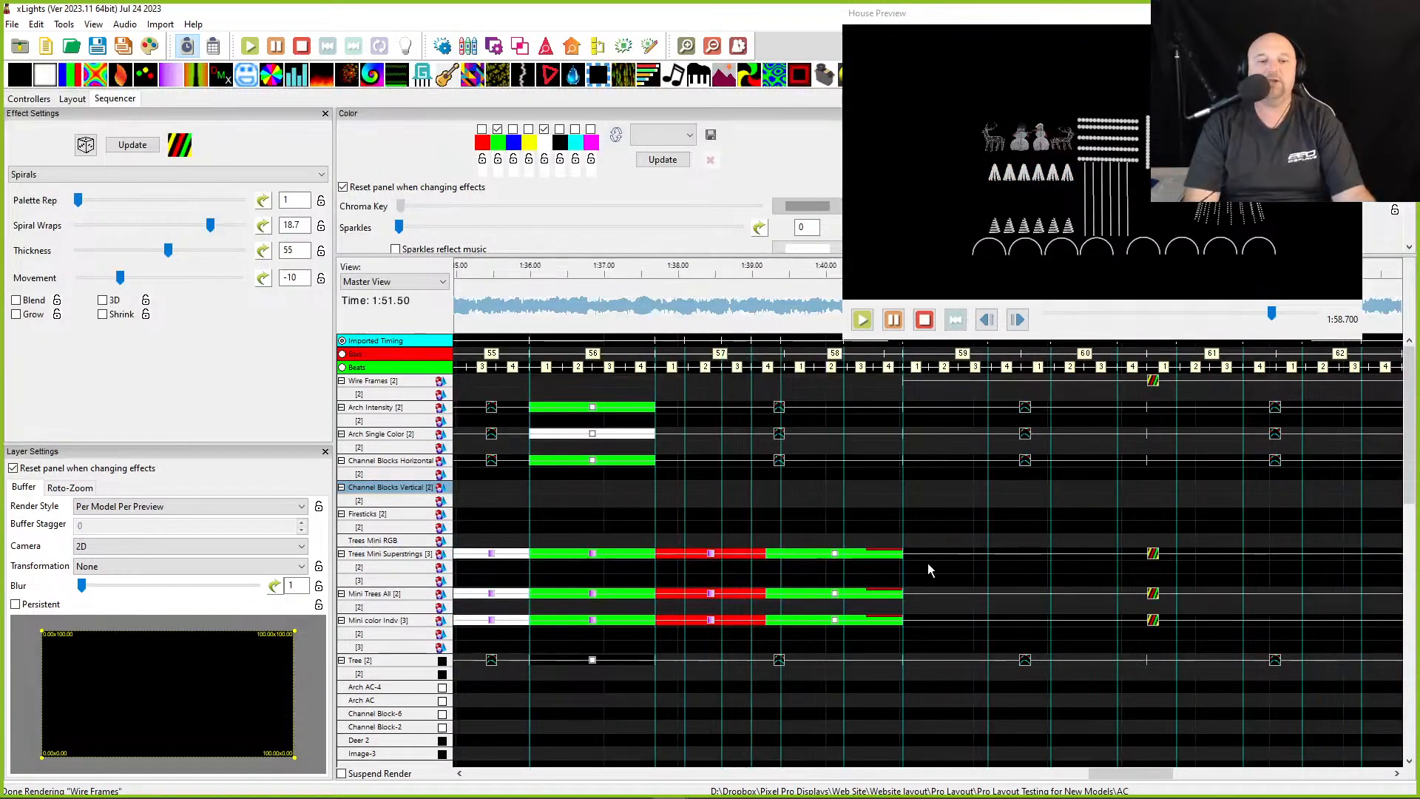
- Select the Tree group's Single Strand effects one after another to review how each renders in the house preview
scroll(927, 562, "right", 6)
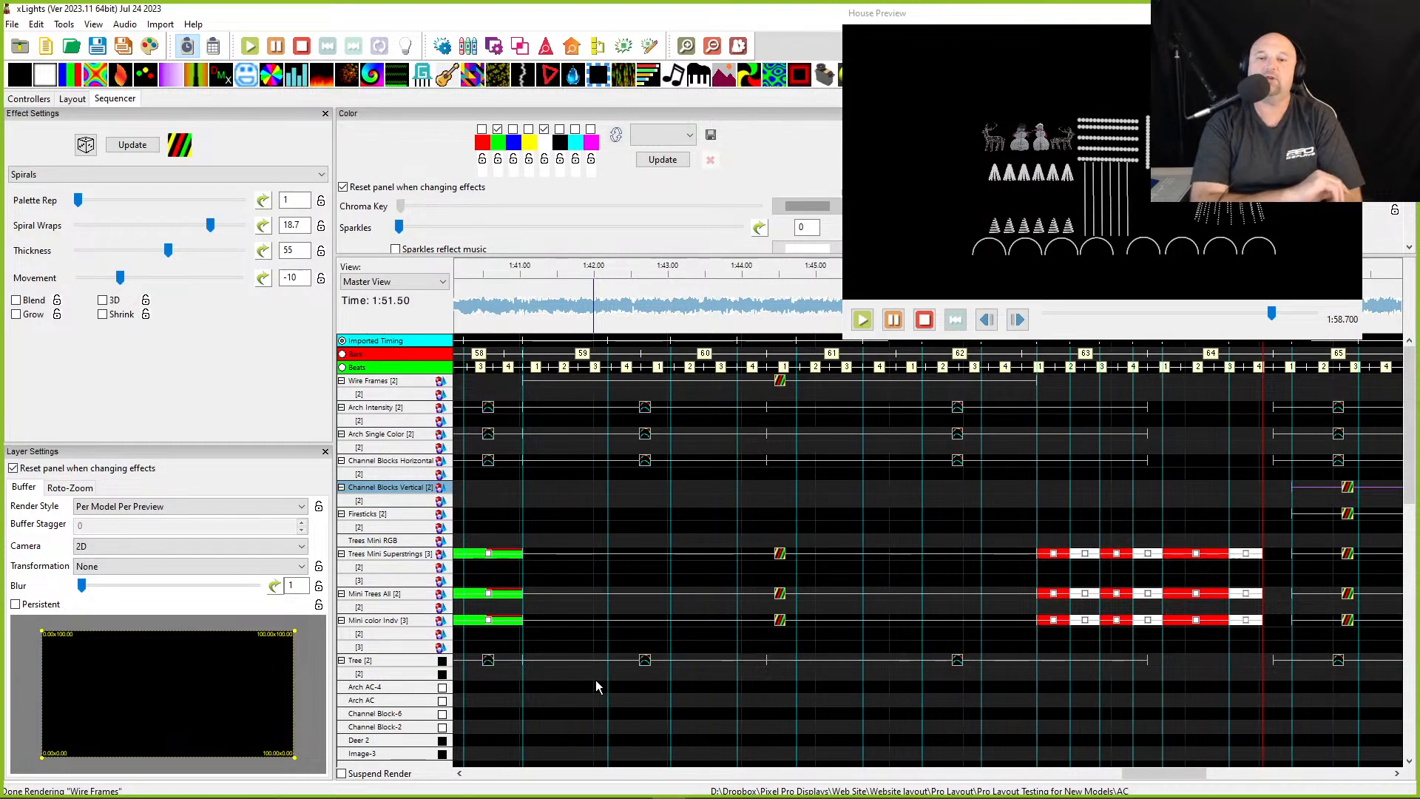
left_click(642, 672)
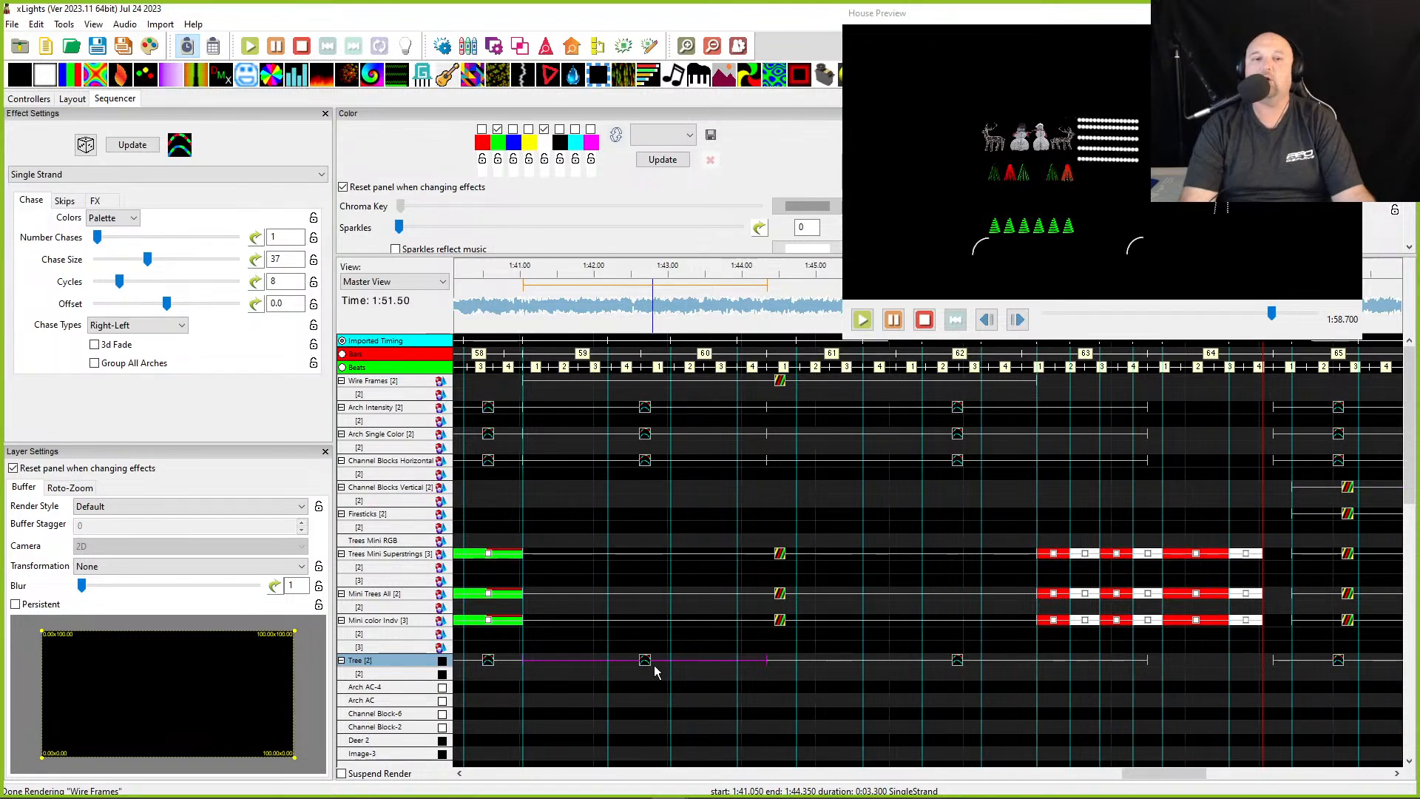
left_click(957, 669)
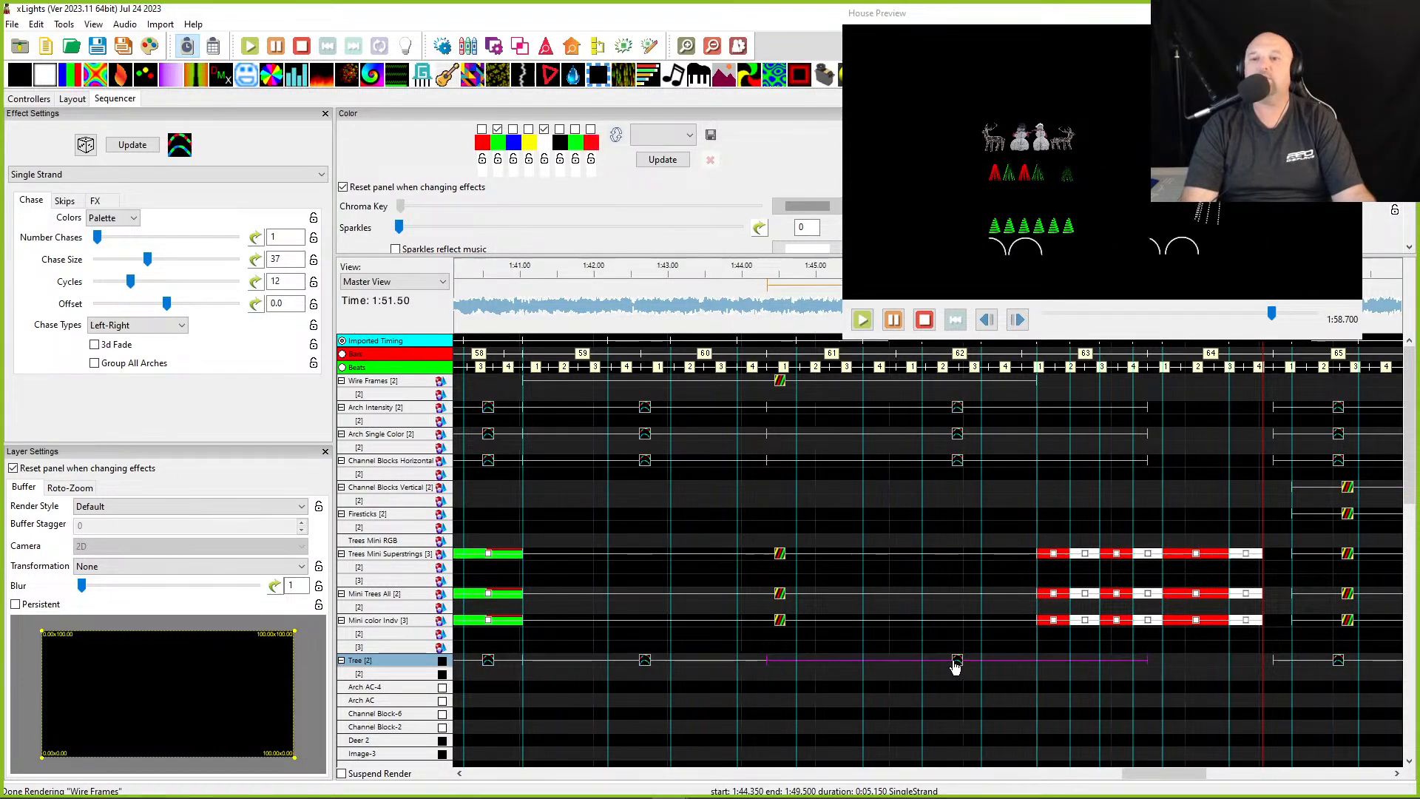
scroll(991, 680, "right", 5)
left_click(858, 663)
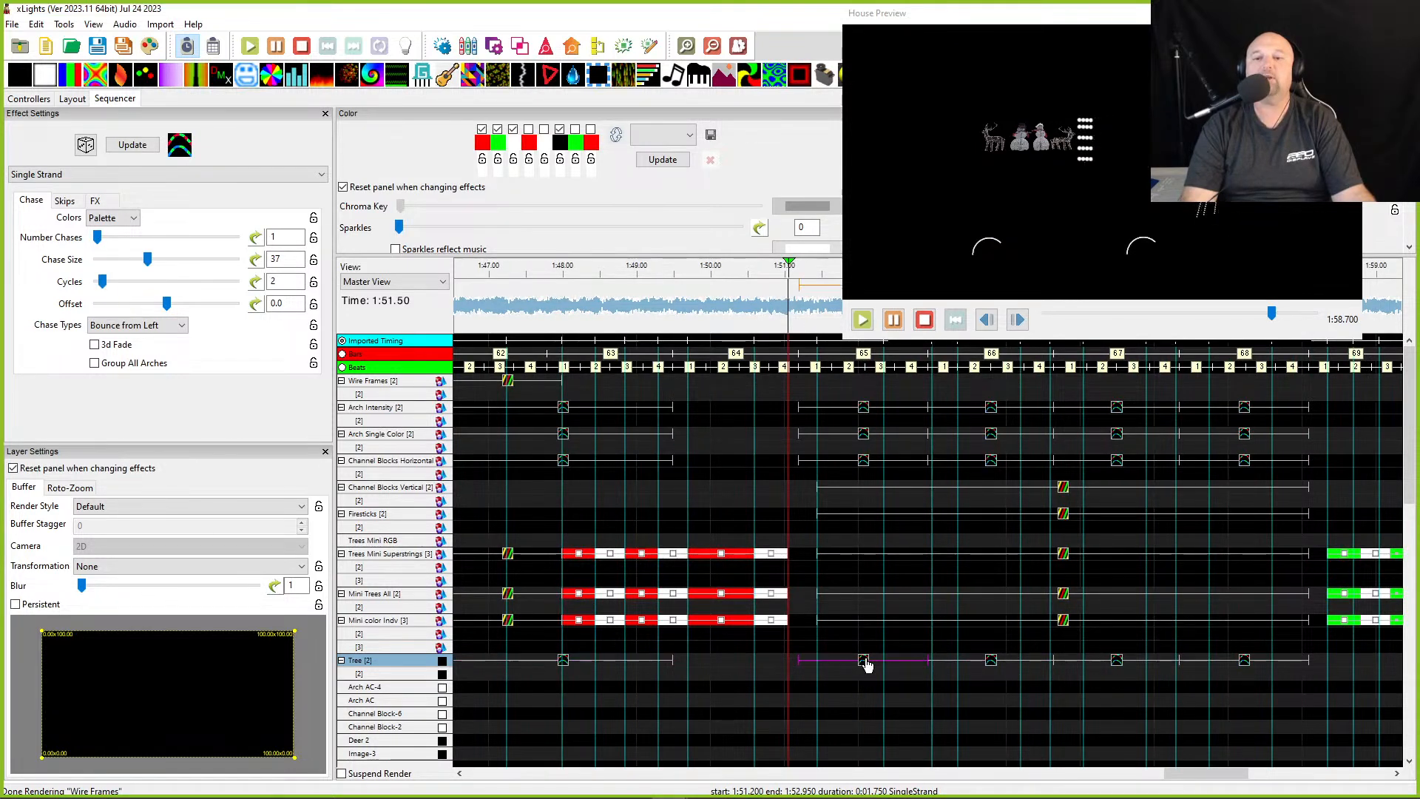
left_click(991, 661)
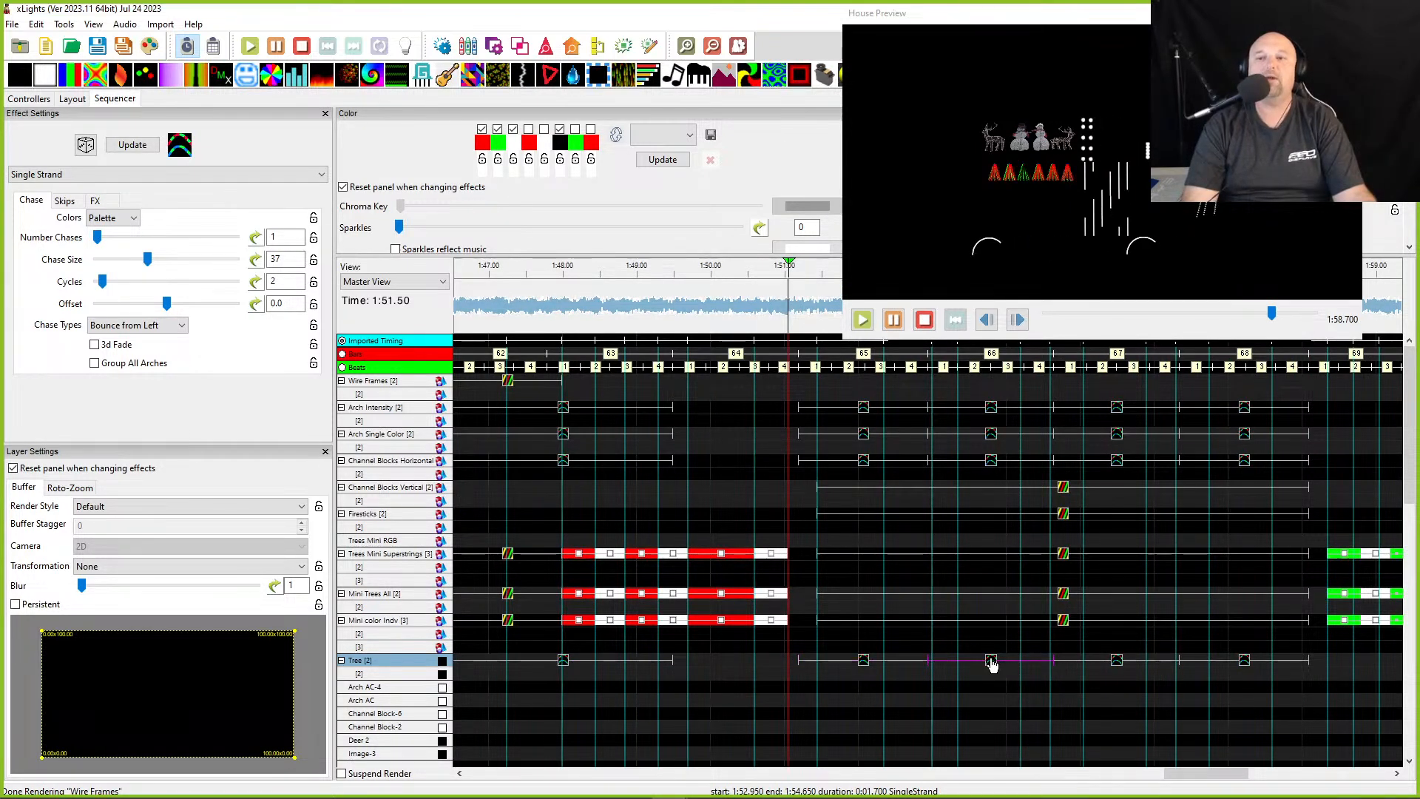
left_click(1116, 662)
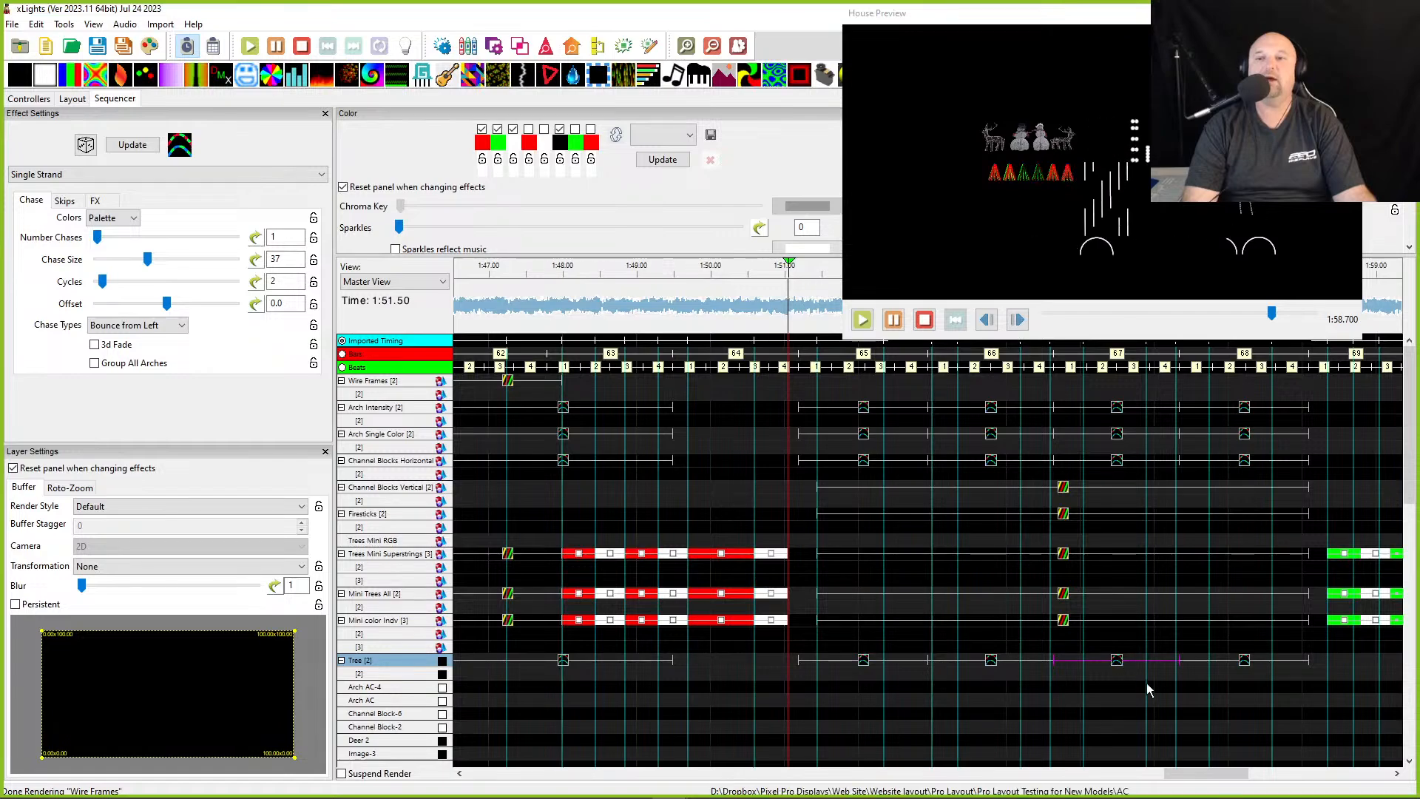
- Play the sequence from about 1:40 to preview the Tree group's effects
scroll(1141, 676, "right", 15)
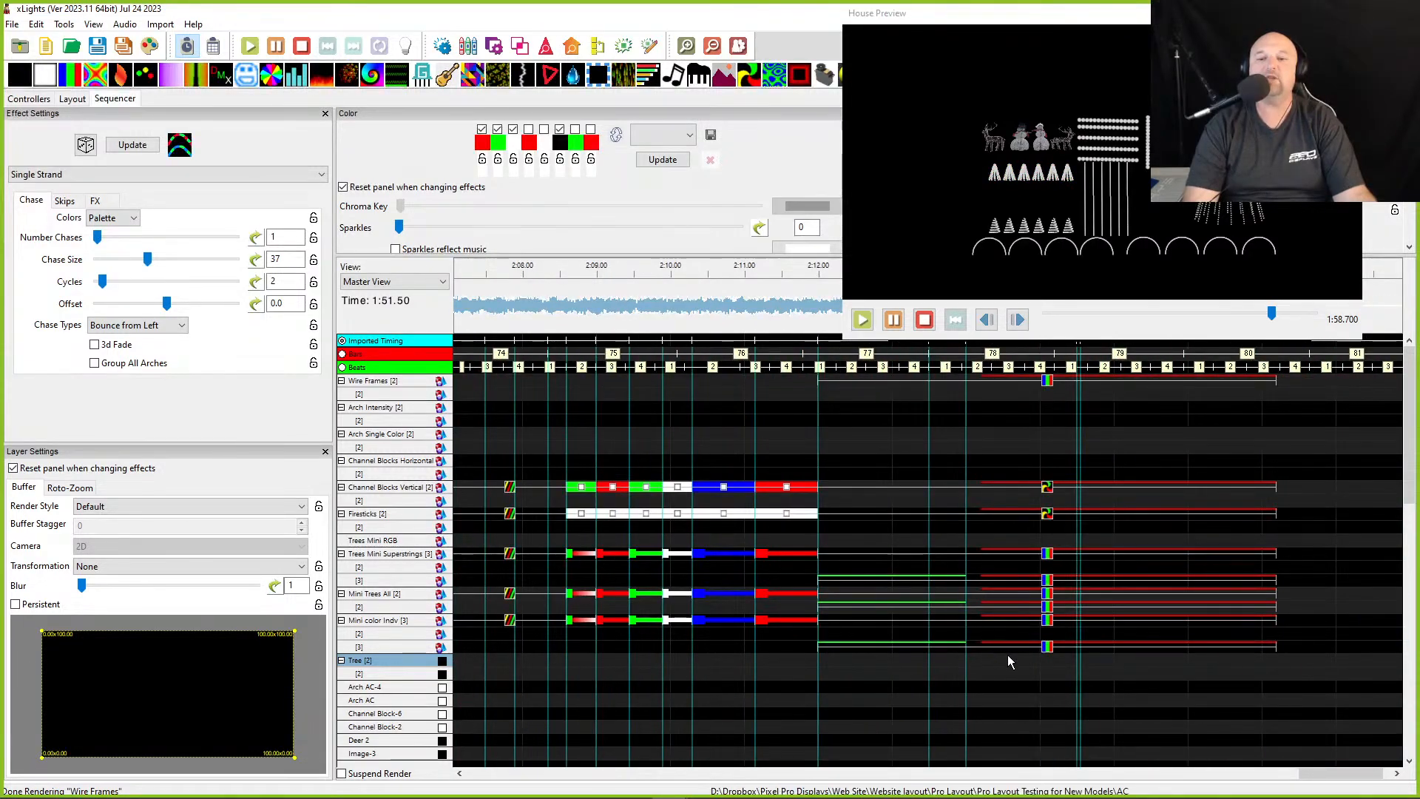
scroll(685, 652, "left", 15)
scroll(684, 648, "left", 12)
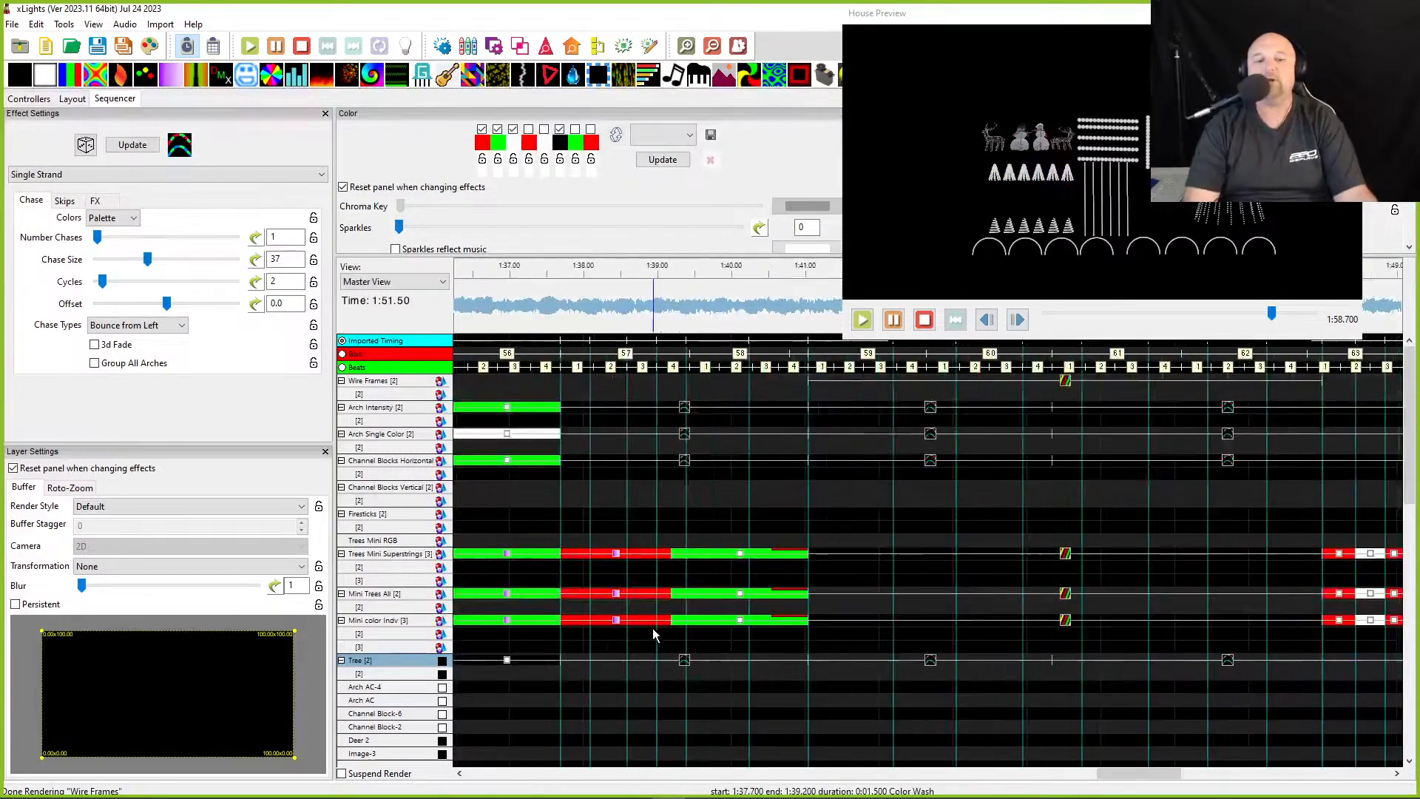
left_click(876, 667)
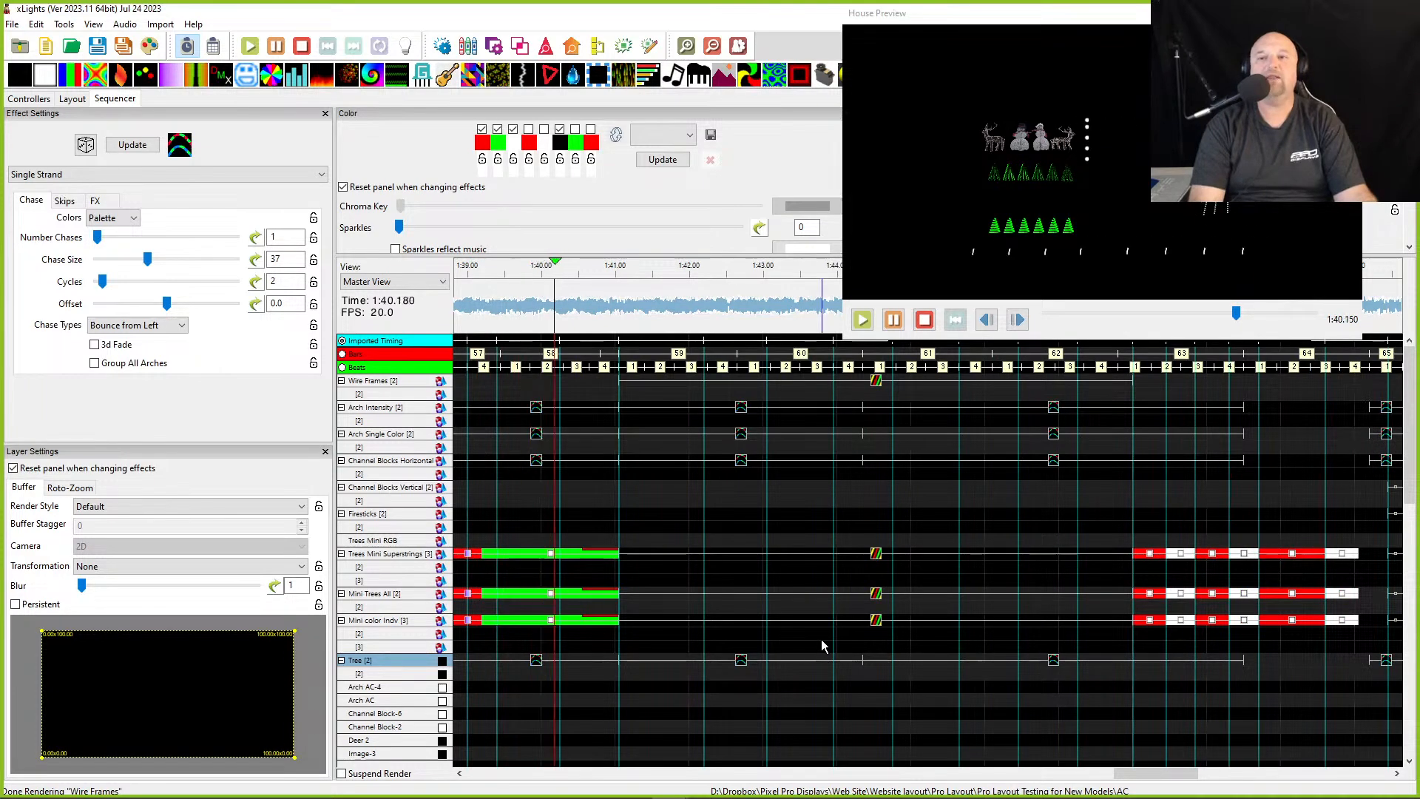
key("space")
- Select the Bars effect on the Tree group's second layer and set its transformation to Rotate CC 90
scroll(821, 670, "left", 7)
scroll(680, 686, "left", 9)
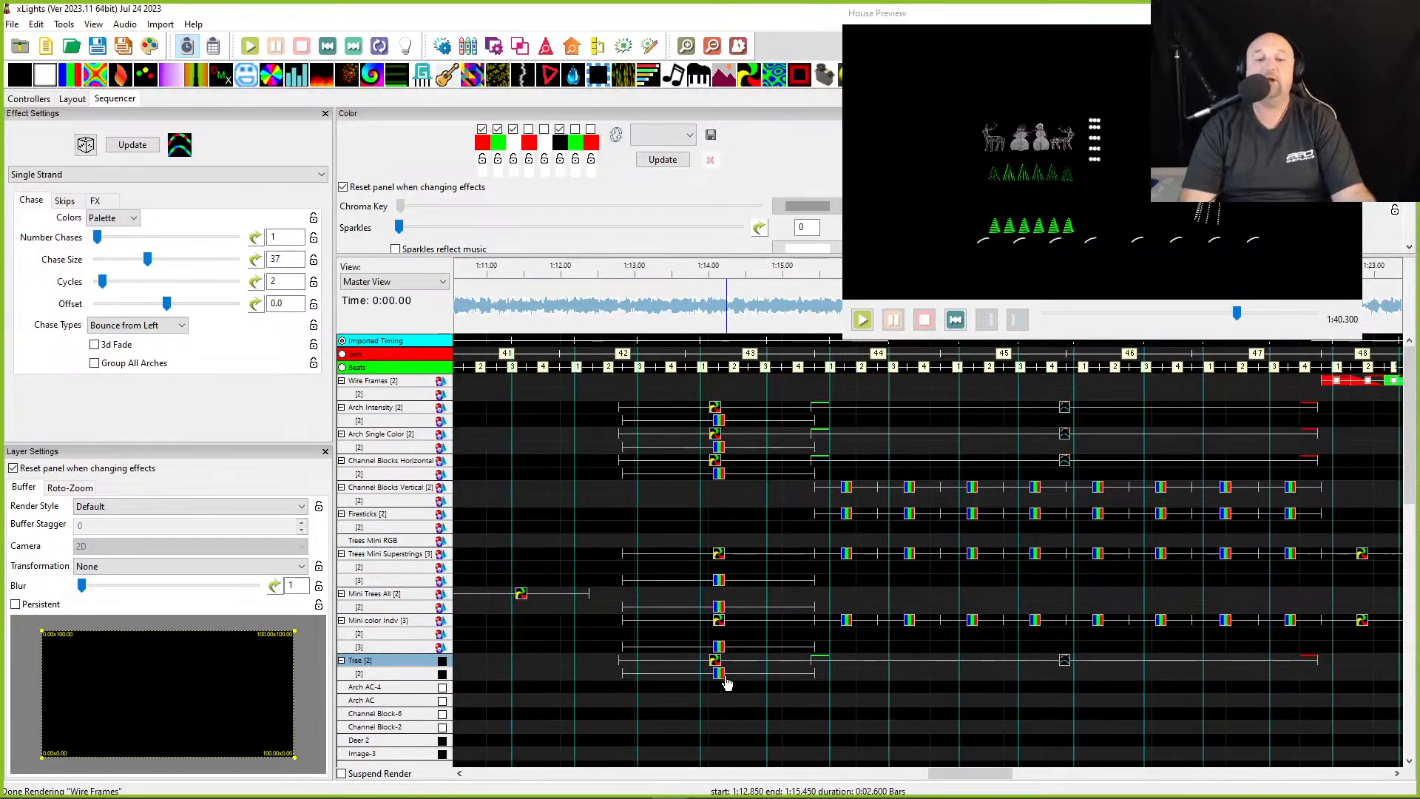
left_click(719, 675)
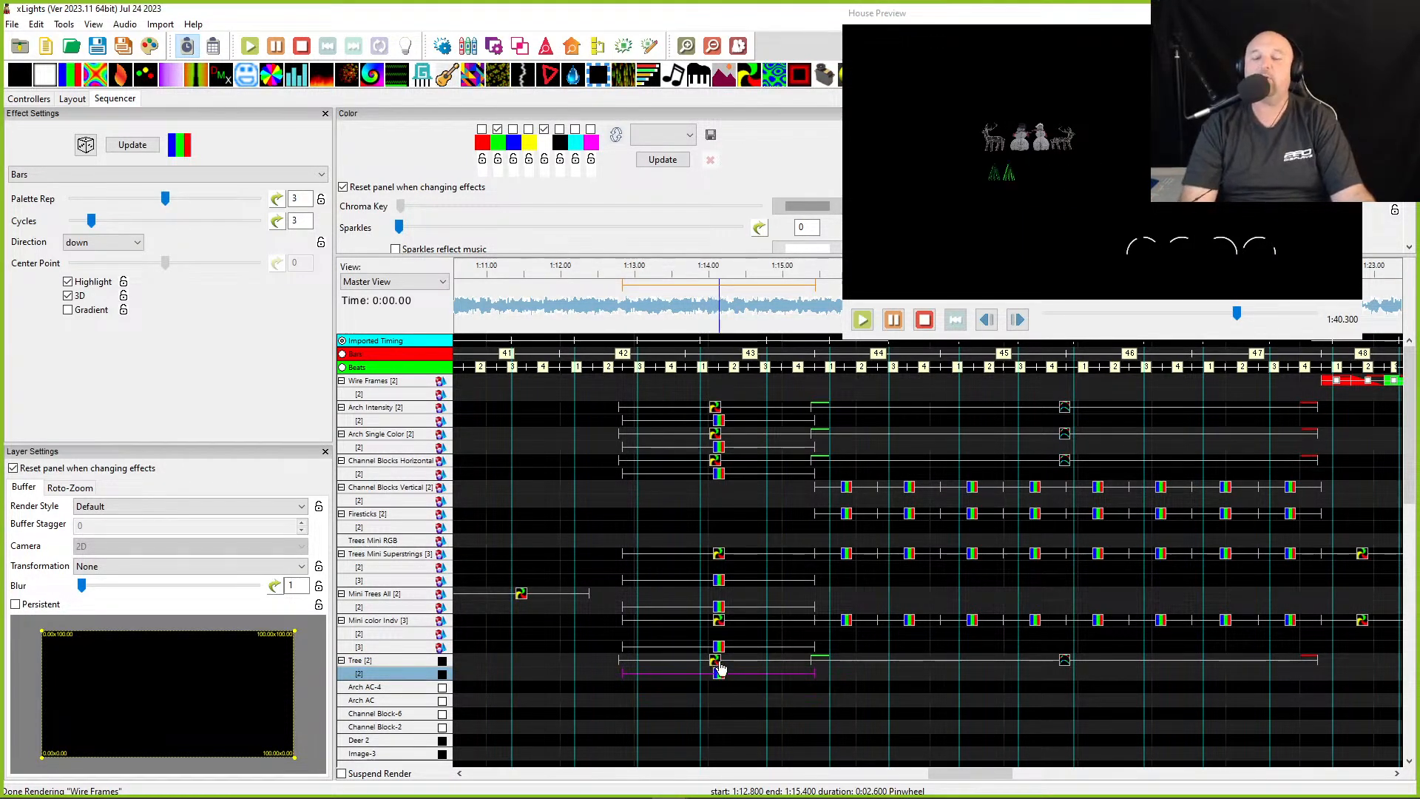
left_click(713, 666)
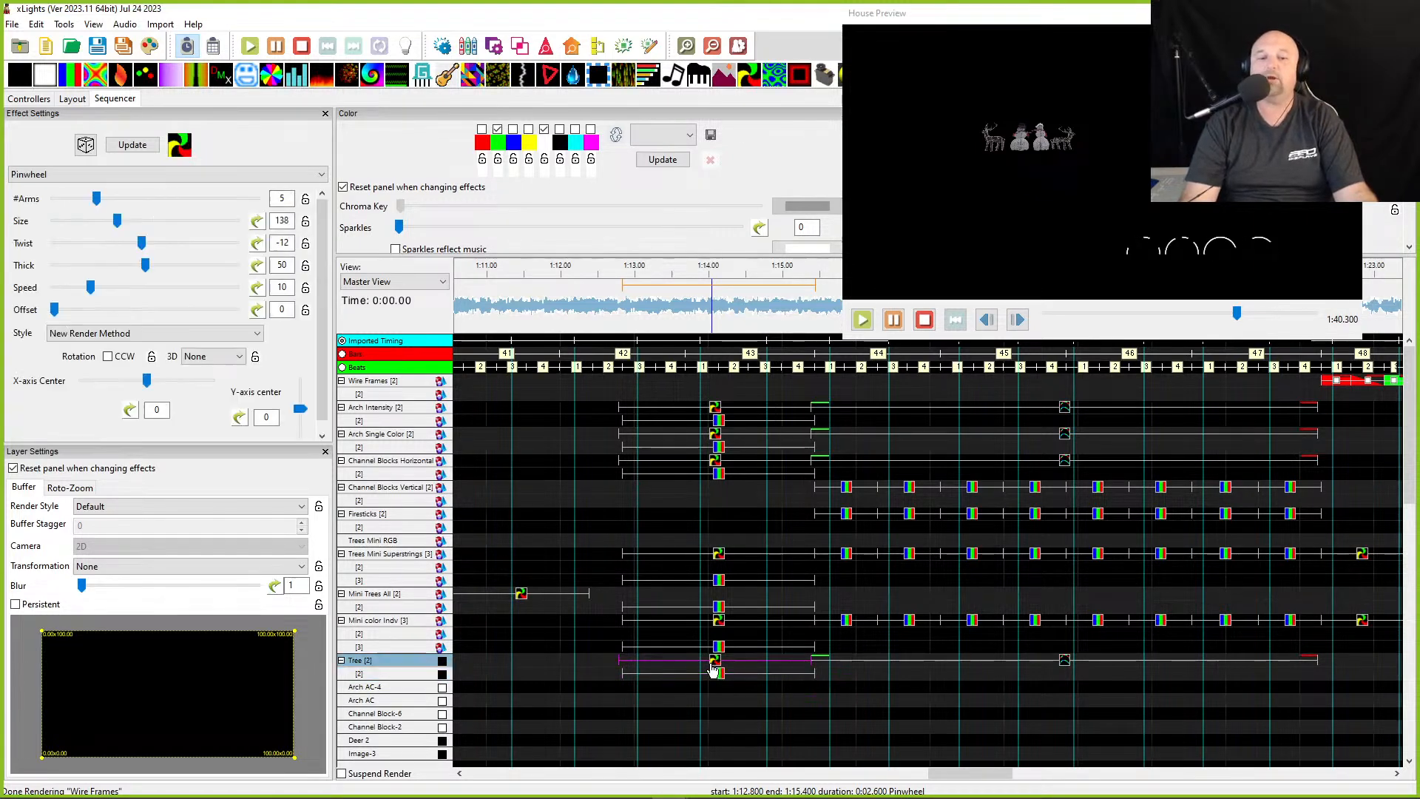
left_click(719, 674)
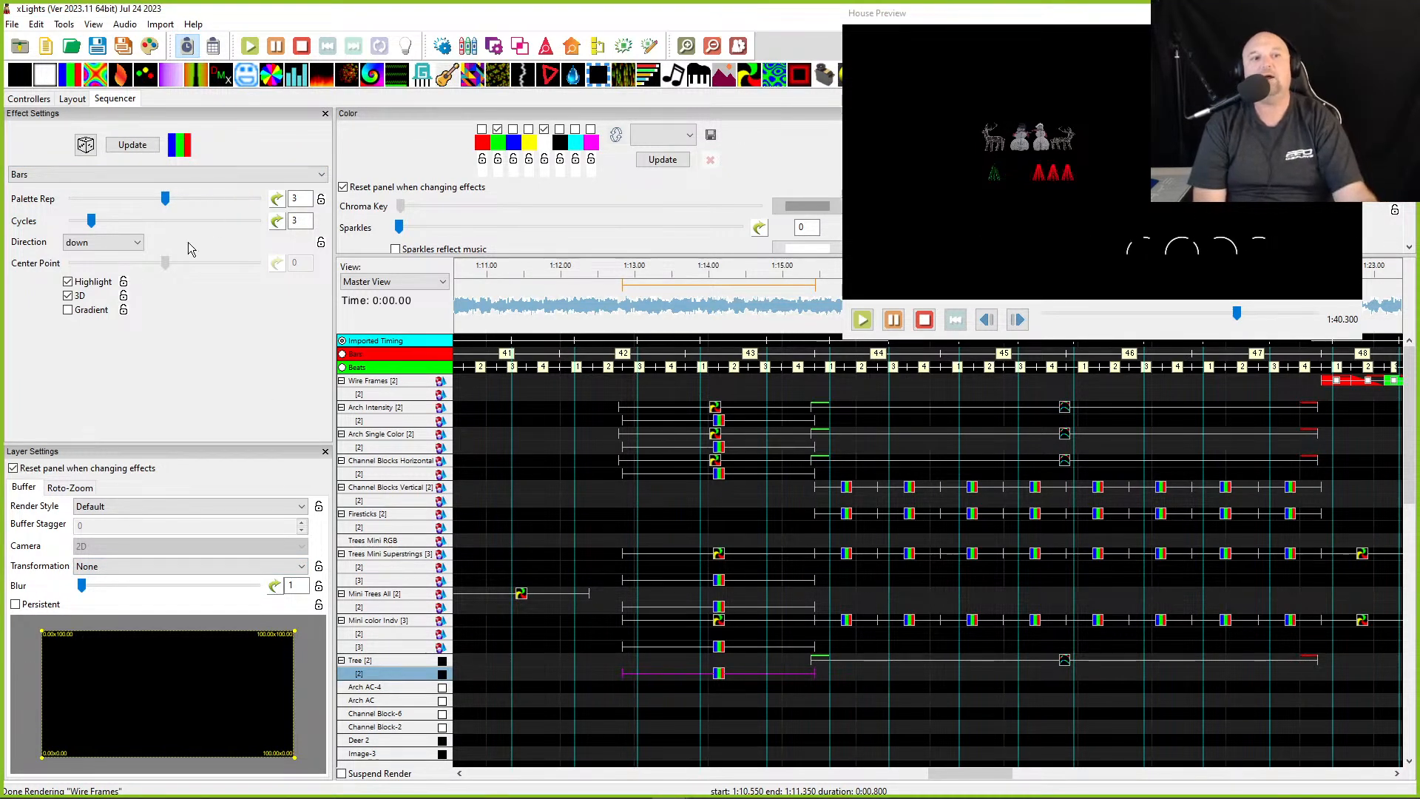
left_click(136, 570)
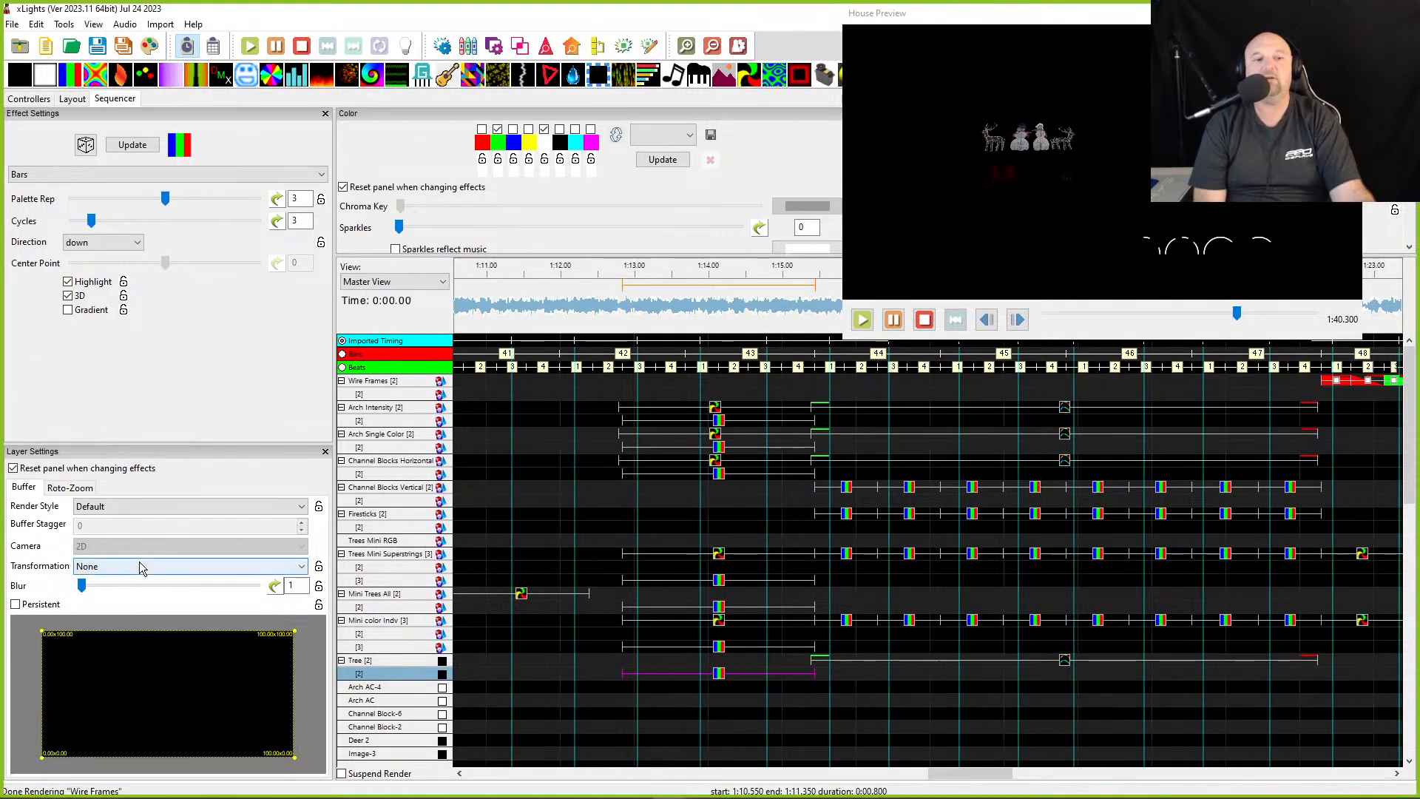
left_click(139, 591)
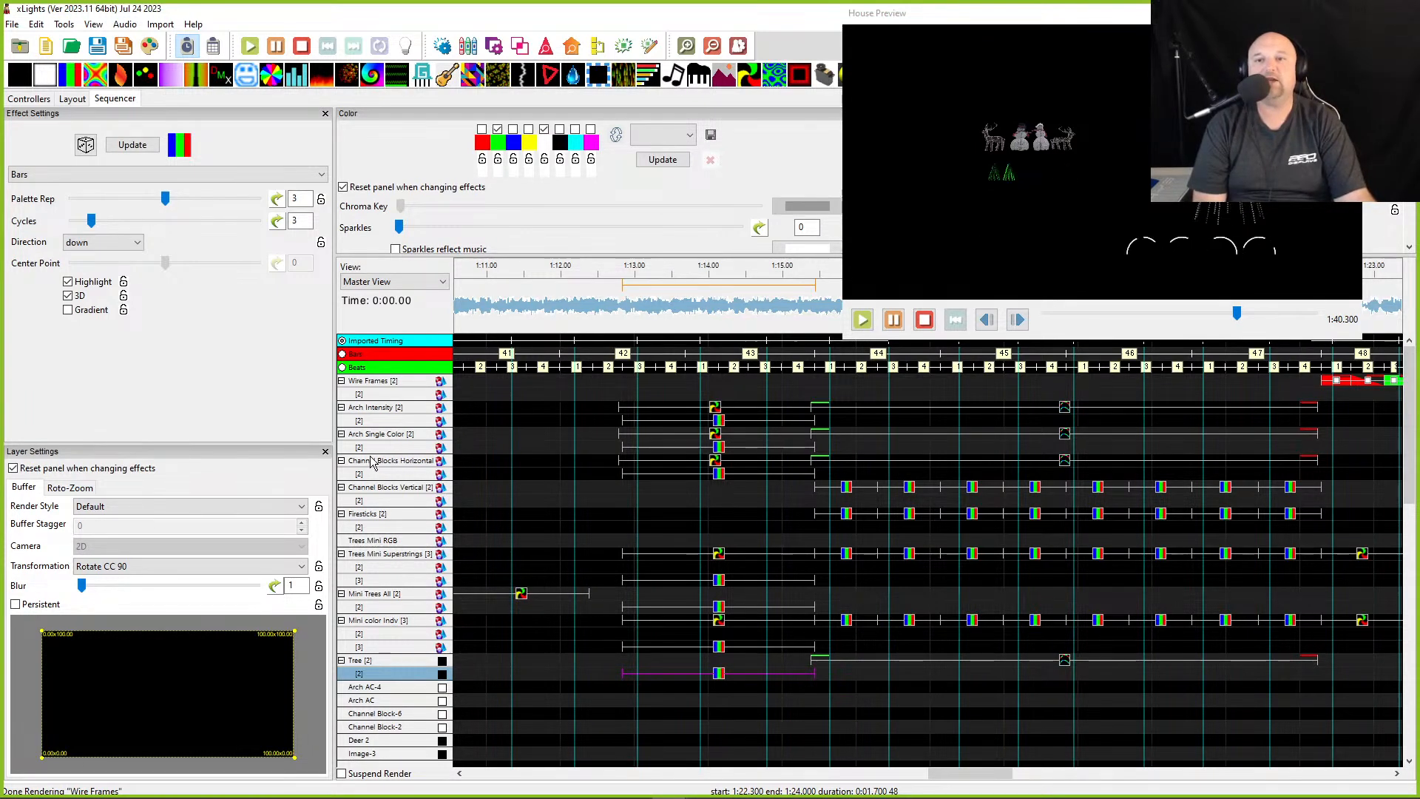
- Set the Bars effect's Palette Rep to 2
mouse_move(669, 770)
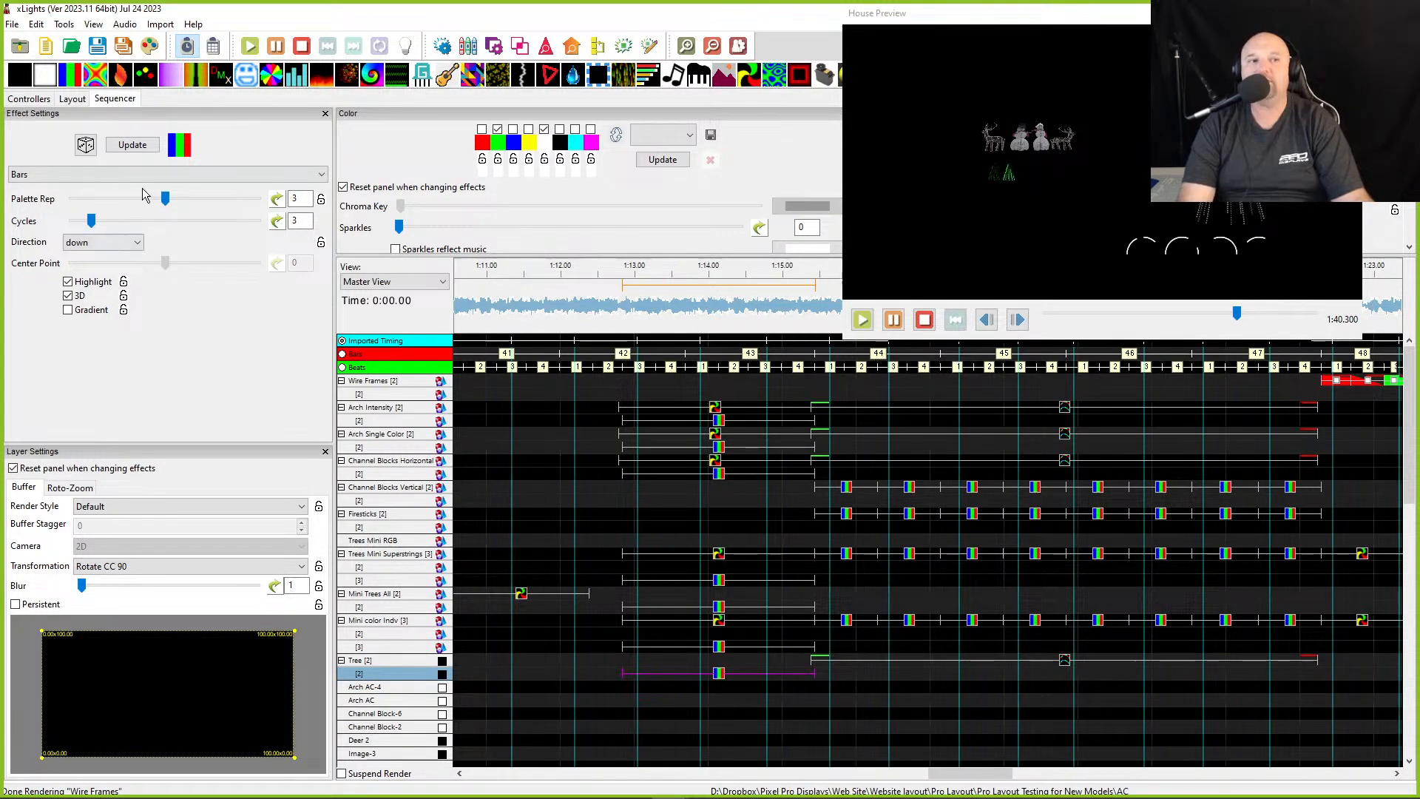
left_click_drag(118, 198, 75, 198)
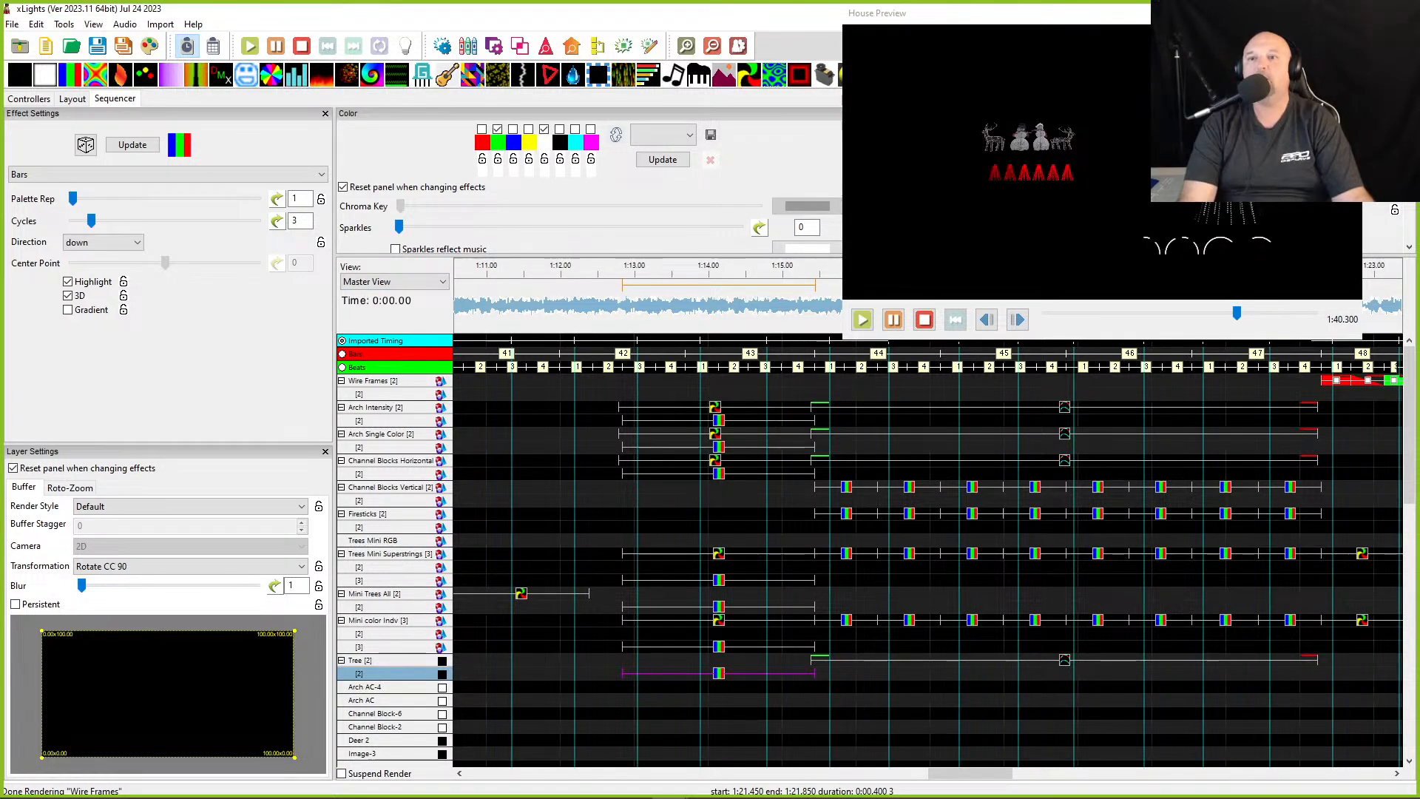
left_click_drag(73, 199, 211, 198)
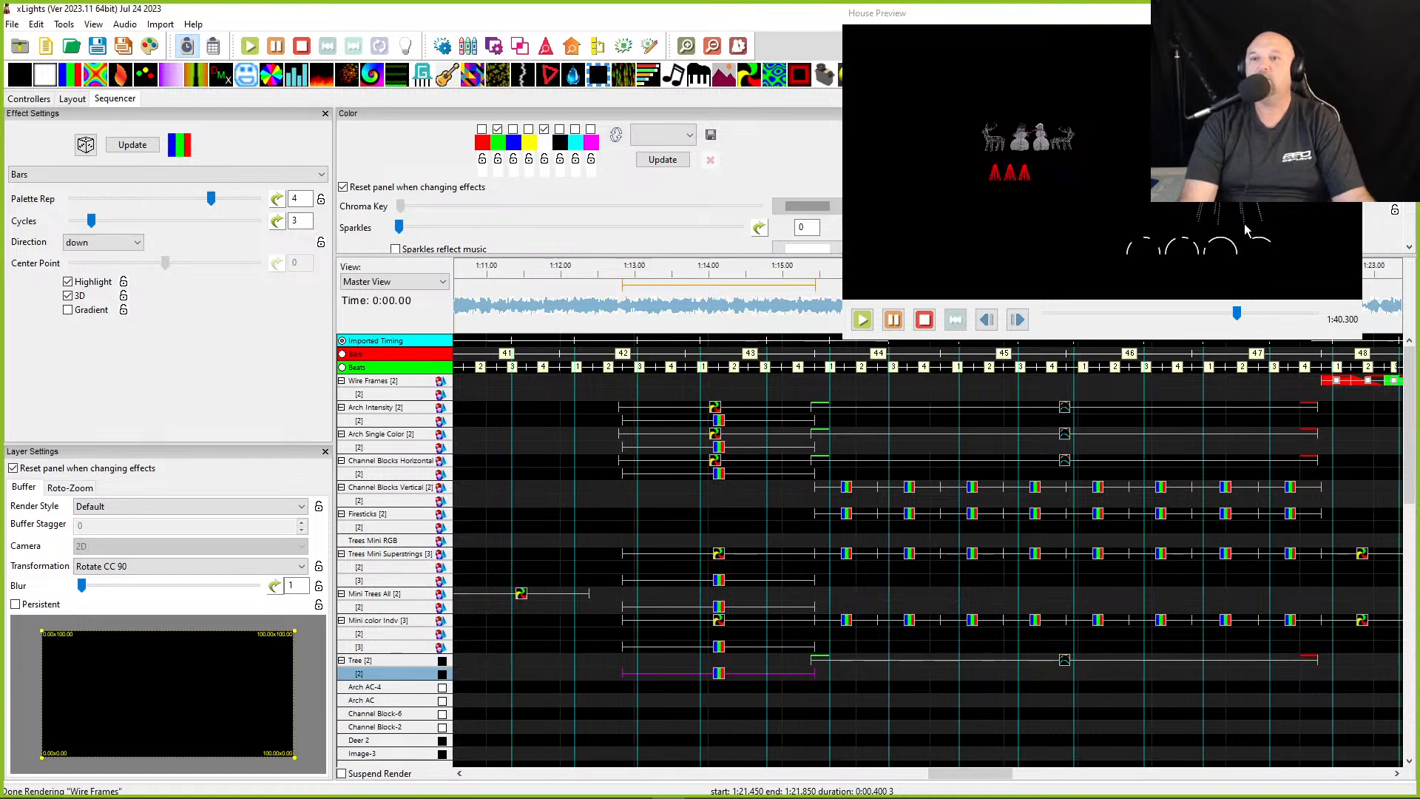
left_click_drag(211, 199, 116, 196)
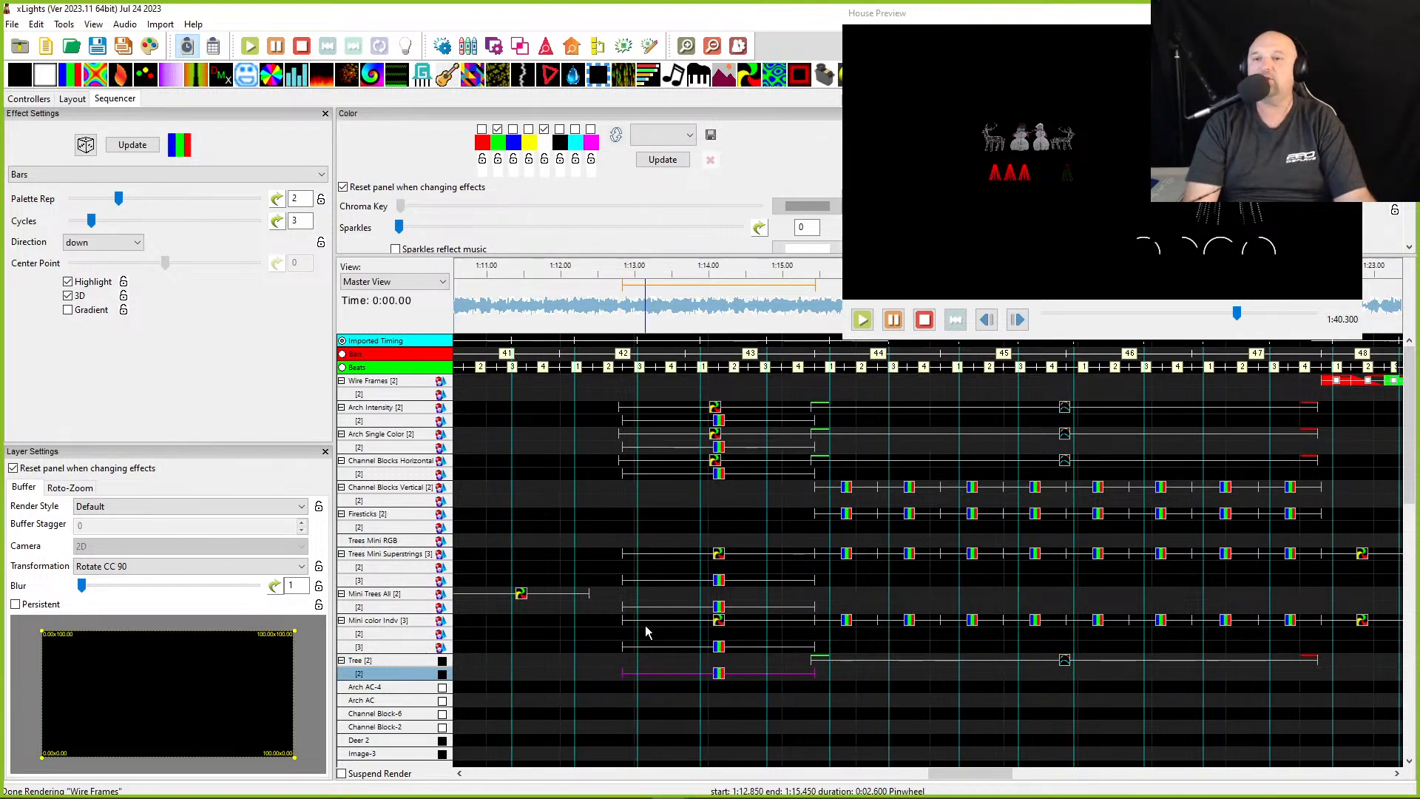
- Select the earlier Tree Single Strand effect around 1:02 to inspect its settings
scroll(648, 665, "left", 2)
scroll(648, 687, "left", 3)
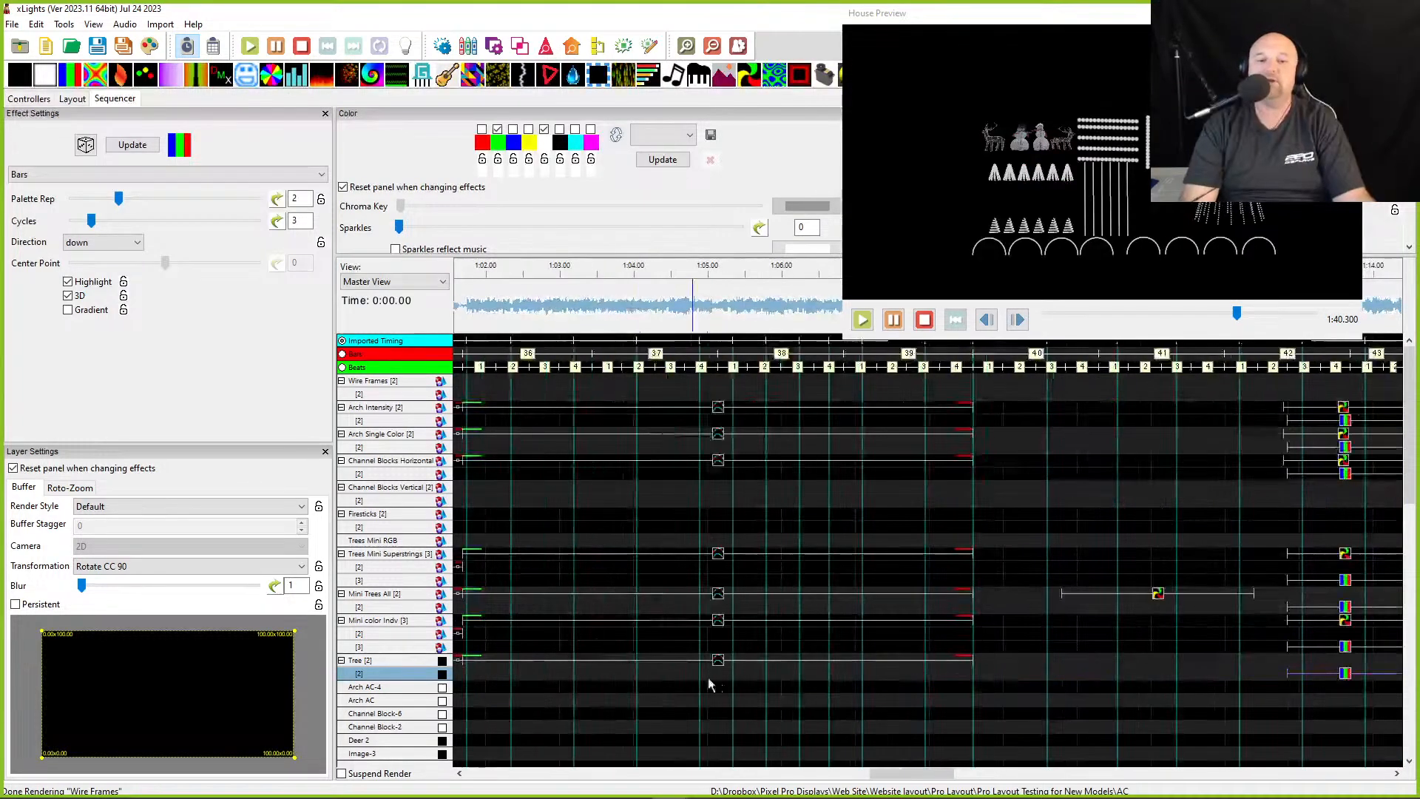
left_click(713, 664)
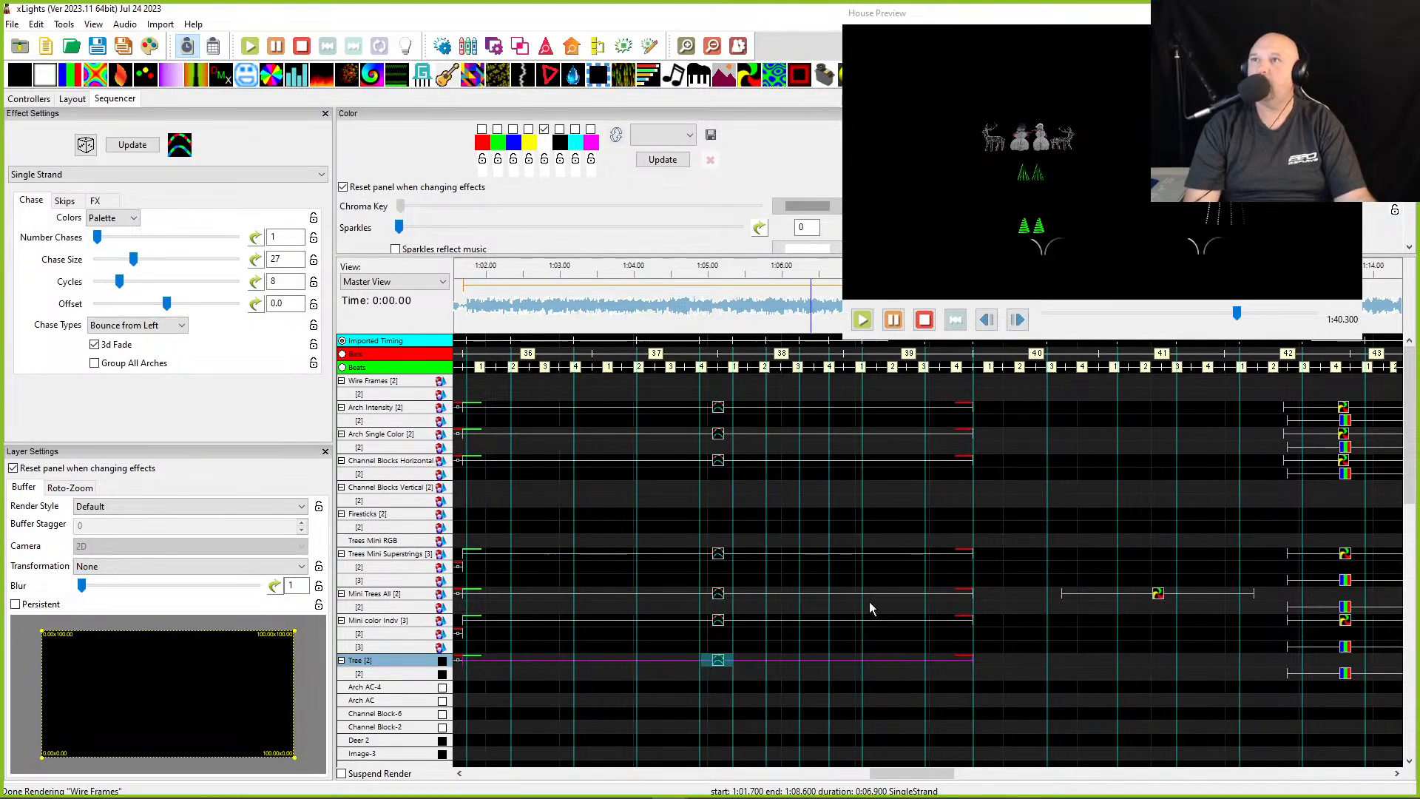
scroll(684, 708, "left", 5)
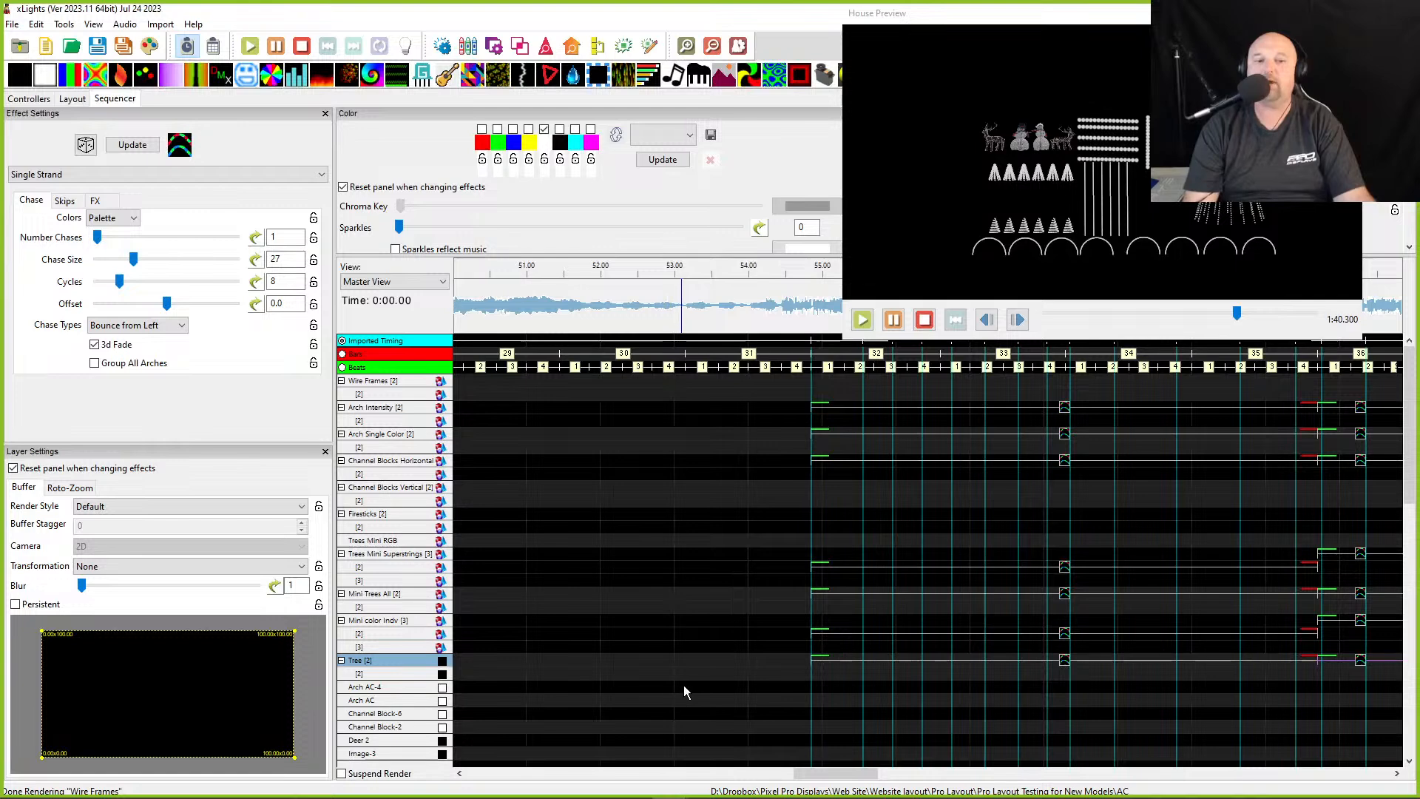